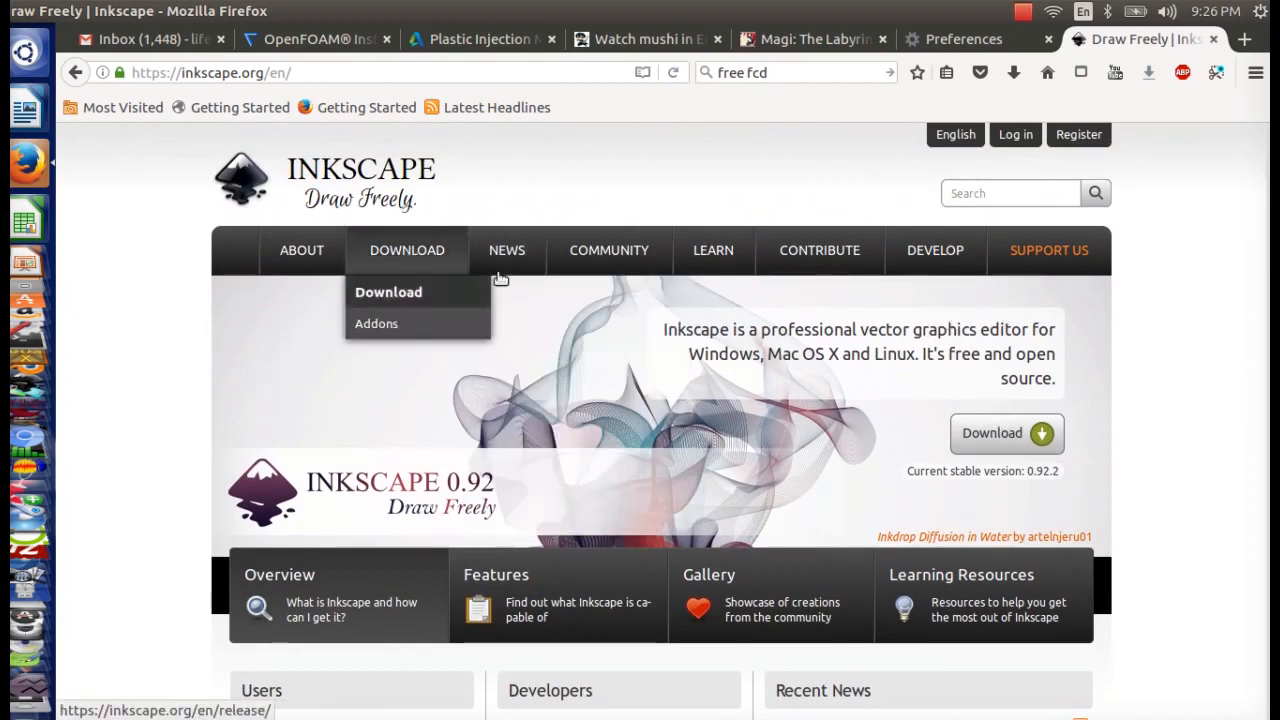
- Open the Inkscape 0.92.2 download page and examine the available platforms and release notes
{"action": "left_click", "coordinate": [415, 305]}
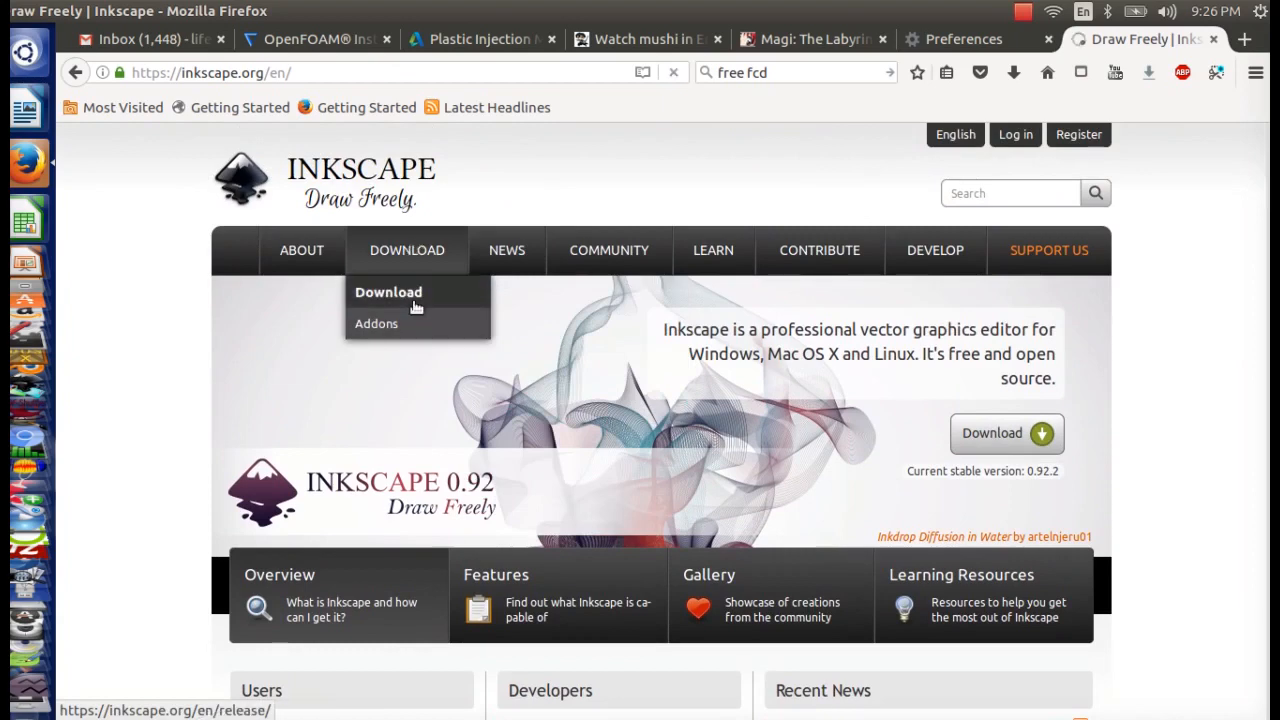
{"action": "scroll", "coordinate": [660, 320], "scroll_direction": "down", "scroll_amount": 5}
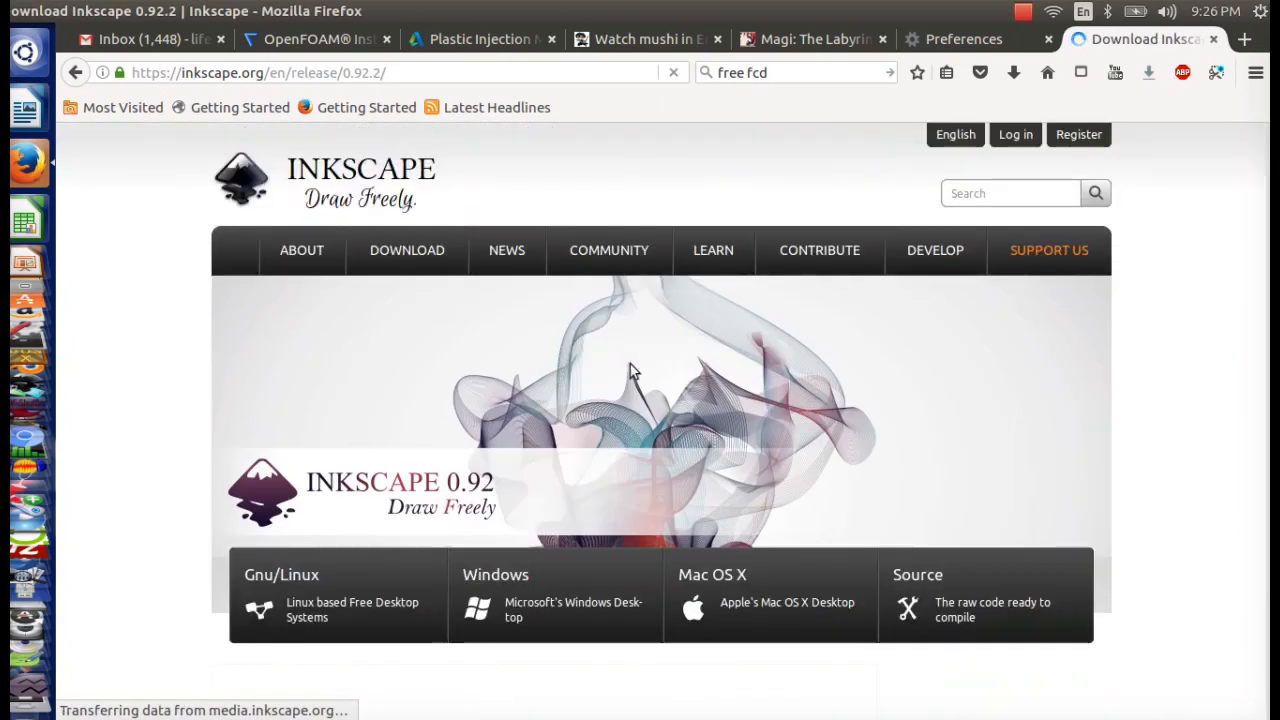
{"action": "scroll", "coordinate": [600, 350], "scroll_direction": "down", "scroll_amount": 5}
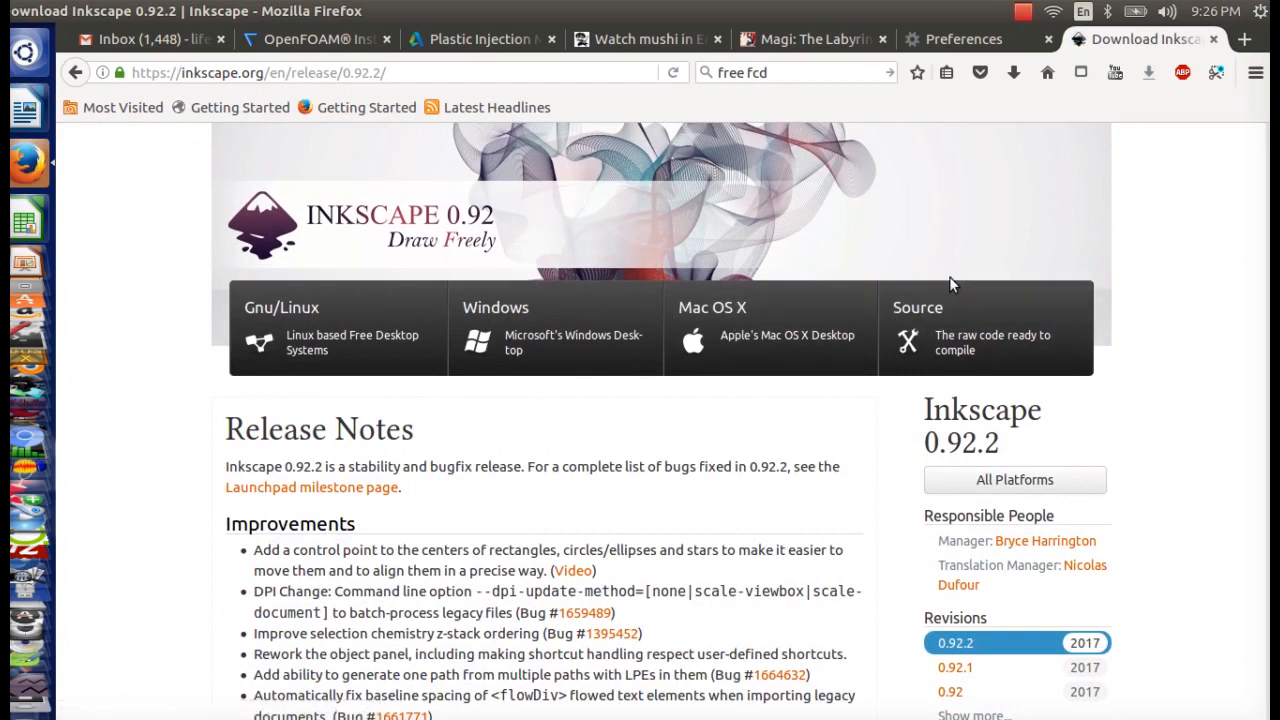
{"action": "scroll", "coordinate": [955, 295], "scroll_direction": "up", "scroll_amount": 5}
{"action": "mouse_move", "coordinate": [970, 268]}
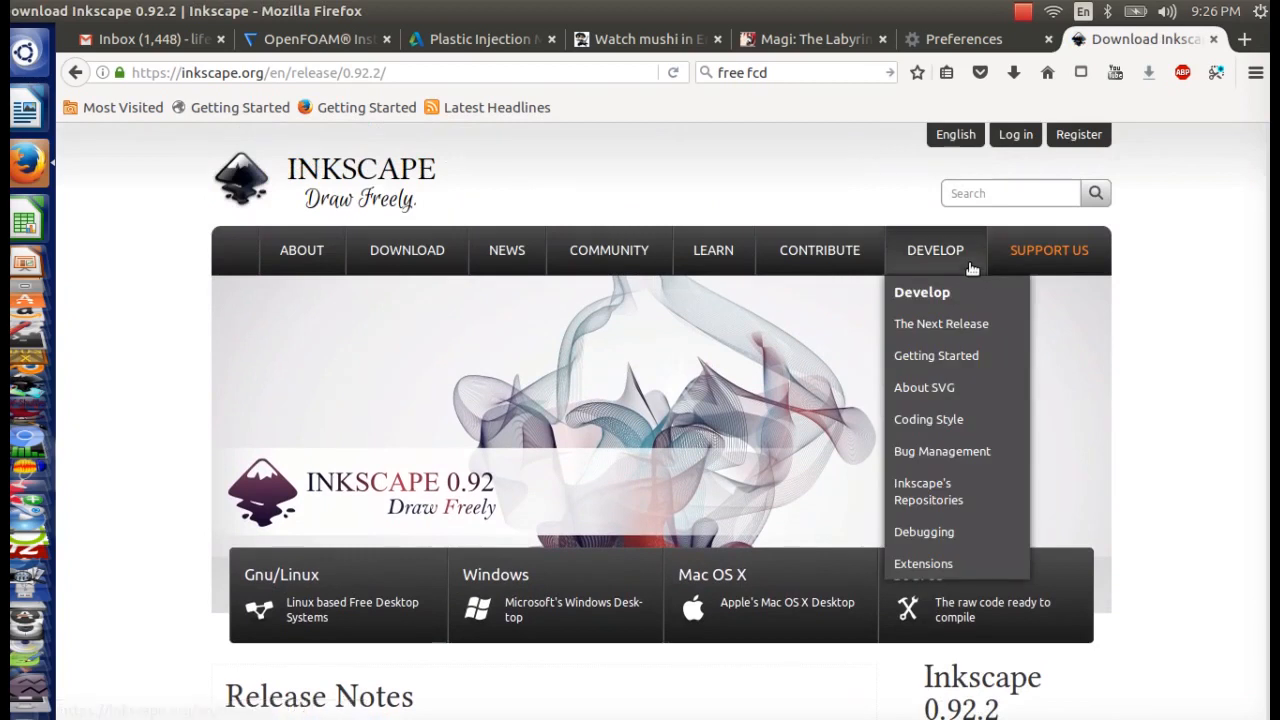
- Open Yahoo Mail in a new browser tab
{"action": "left_click", "coordinate": [949, 35]}
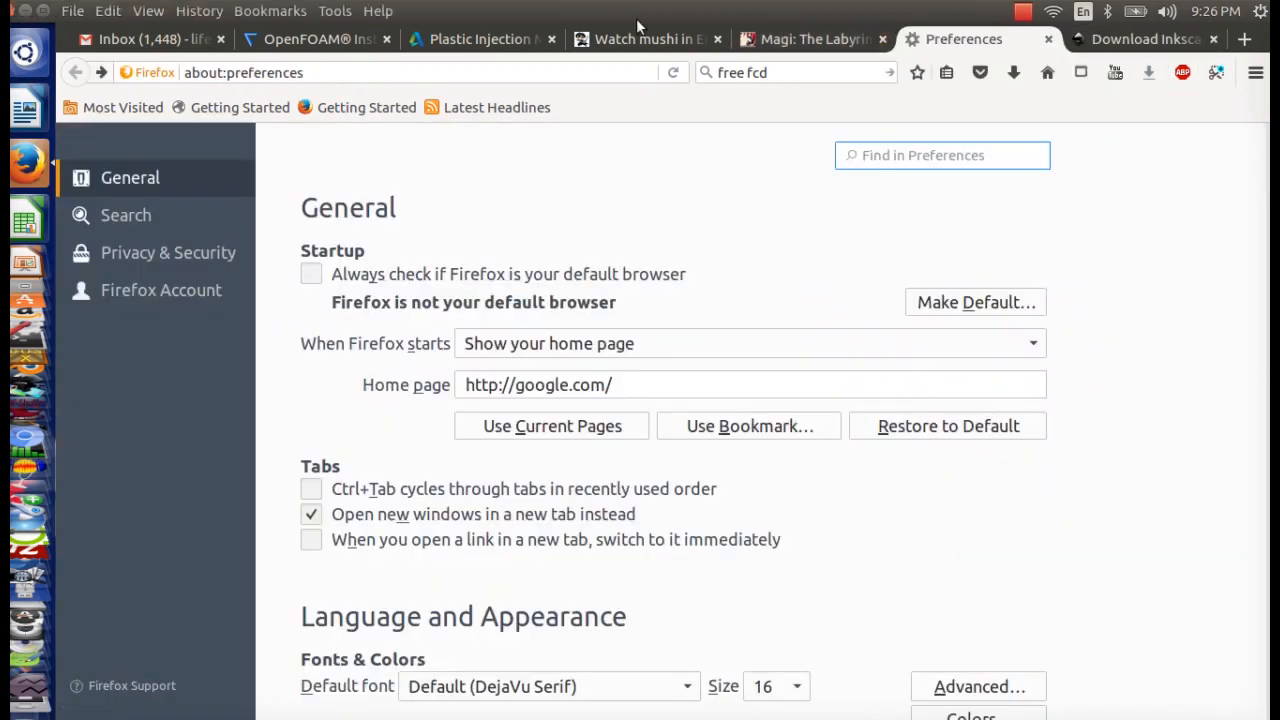
{"action": "left_click", "coordinate": [1226, 46]}
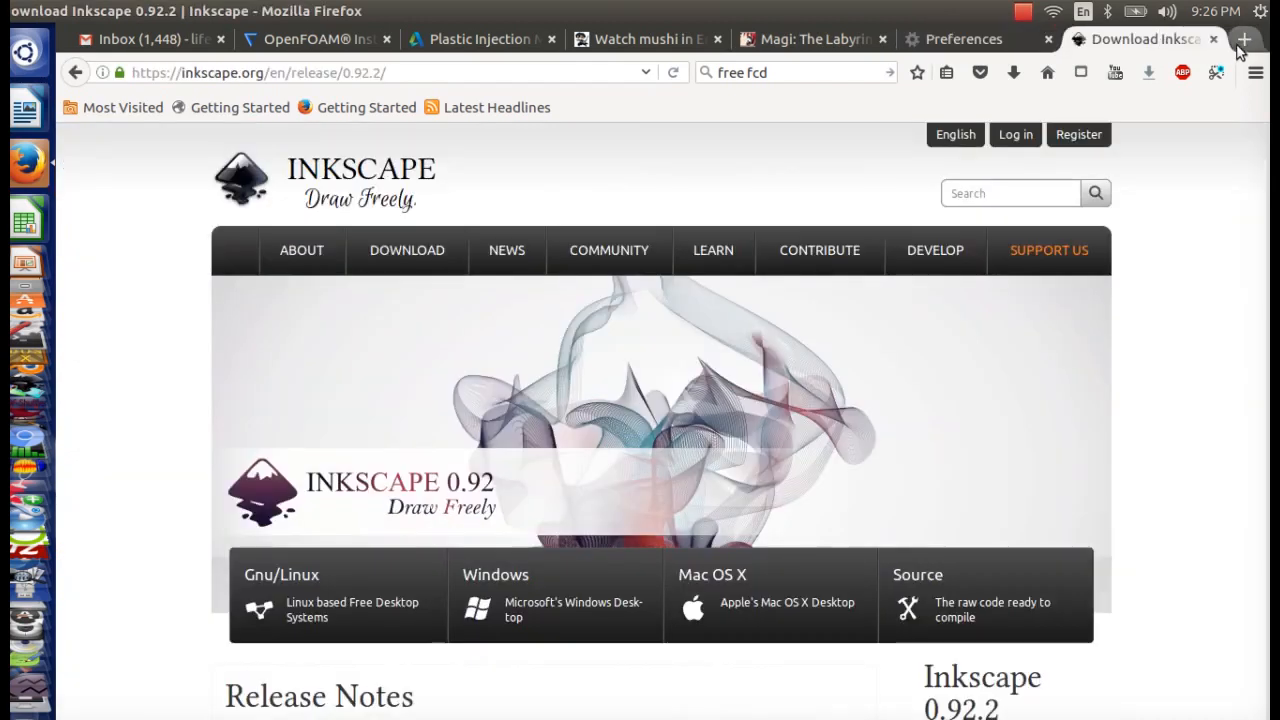
{"action": "left_click", "coordinate": [1243, 40]}
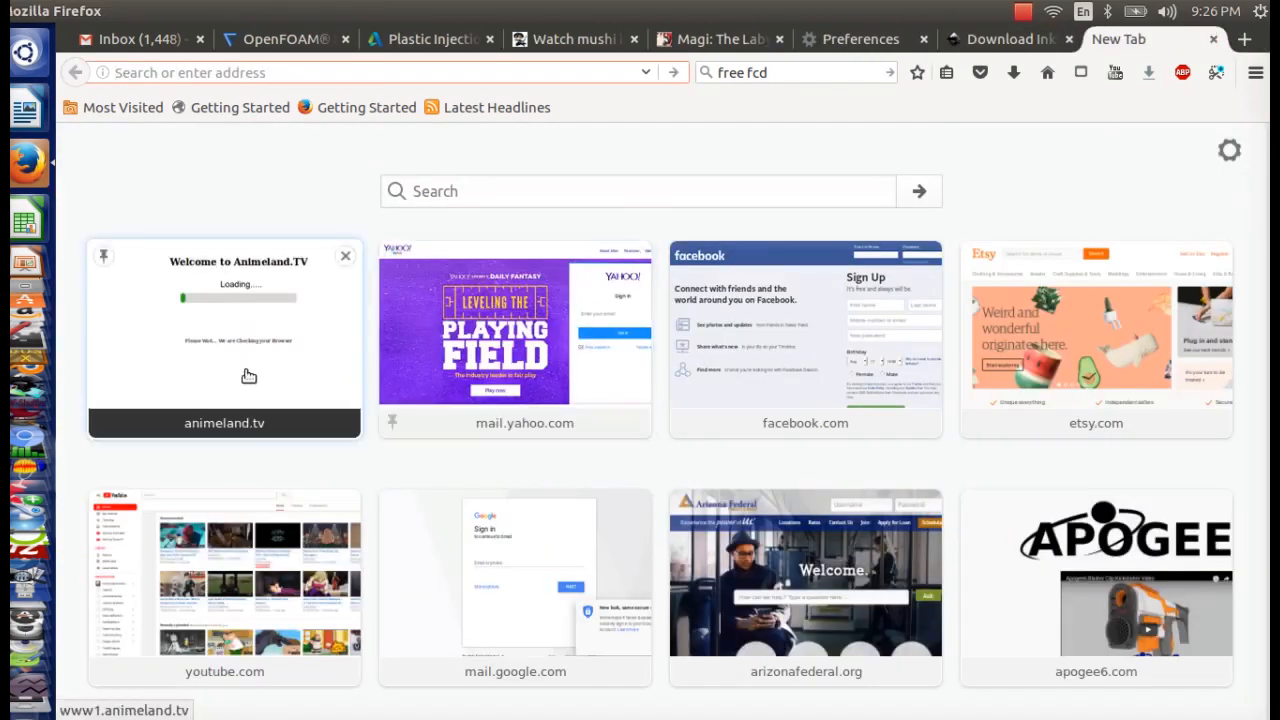
{"action": "scroll", "coordinate": [244, 420], "scroll_direction": "down", "scroll_amount": 1}
{"action": "scroll", "coordinate": [566, 417], "scroll_direction": "down", "scroll_amount": 3}
{"action": "scroll", "coordinate": [530, 420], "scroll_direction": "up", "scroll_amount": 3}
{"action": "left_click", "coordinate": [528, 287]}
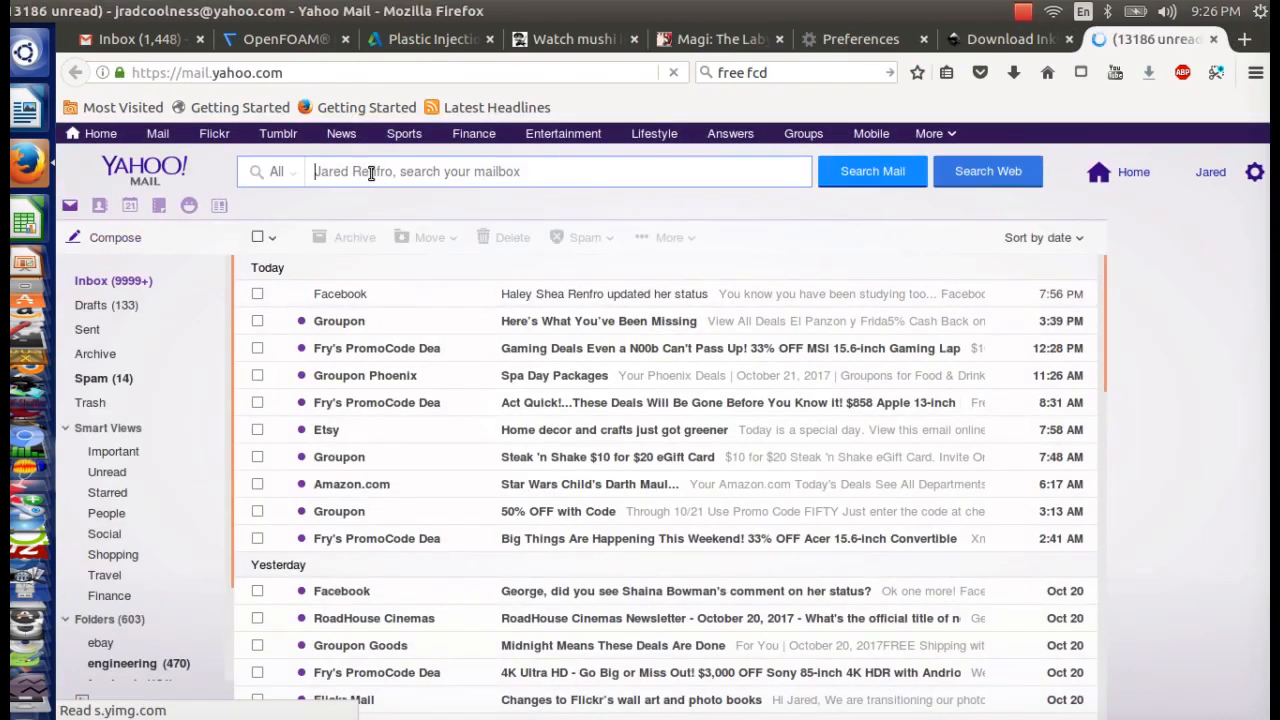
- Search the mailbox for the sender's first name and open the message "My Rhiley Rhino book"
{"action": "type", "text": "amber"}
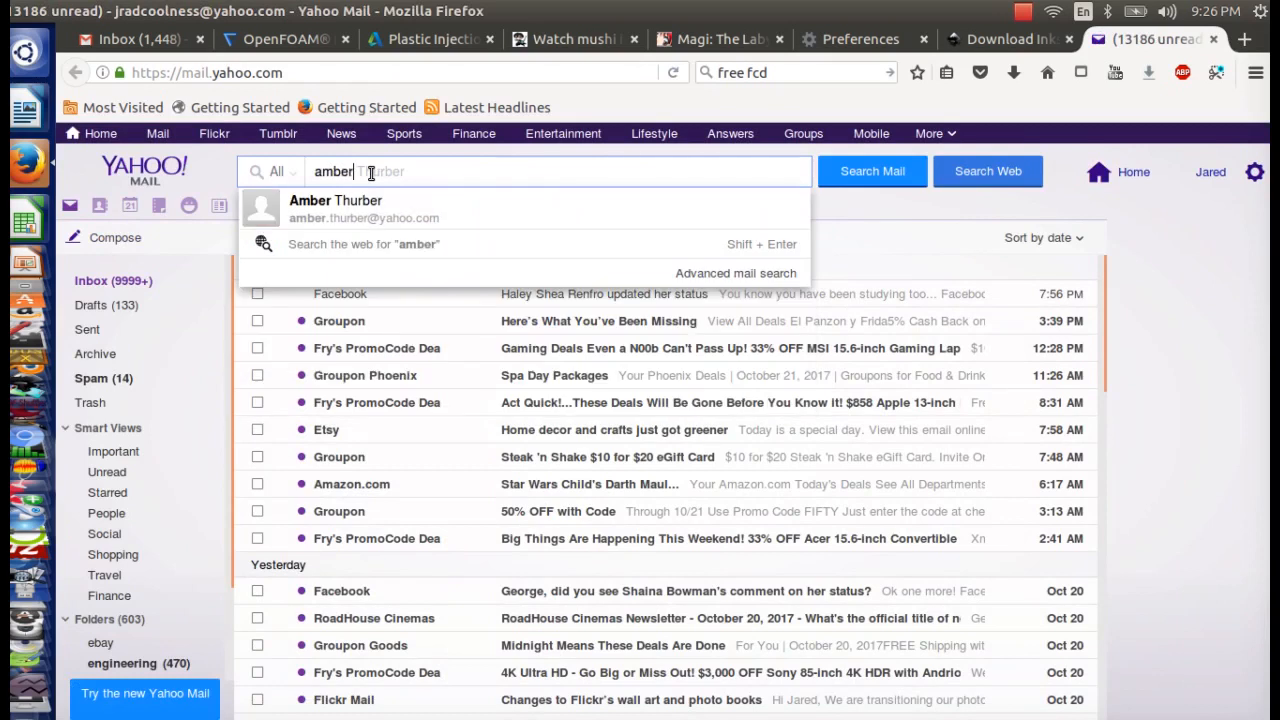
{"action": "key", "text": "Escape"}
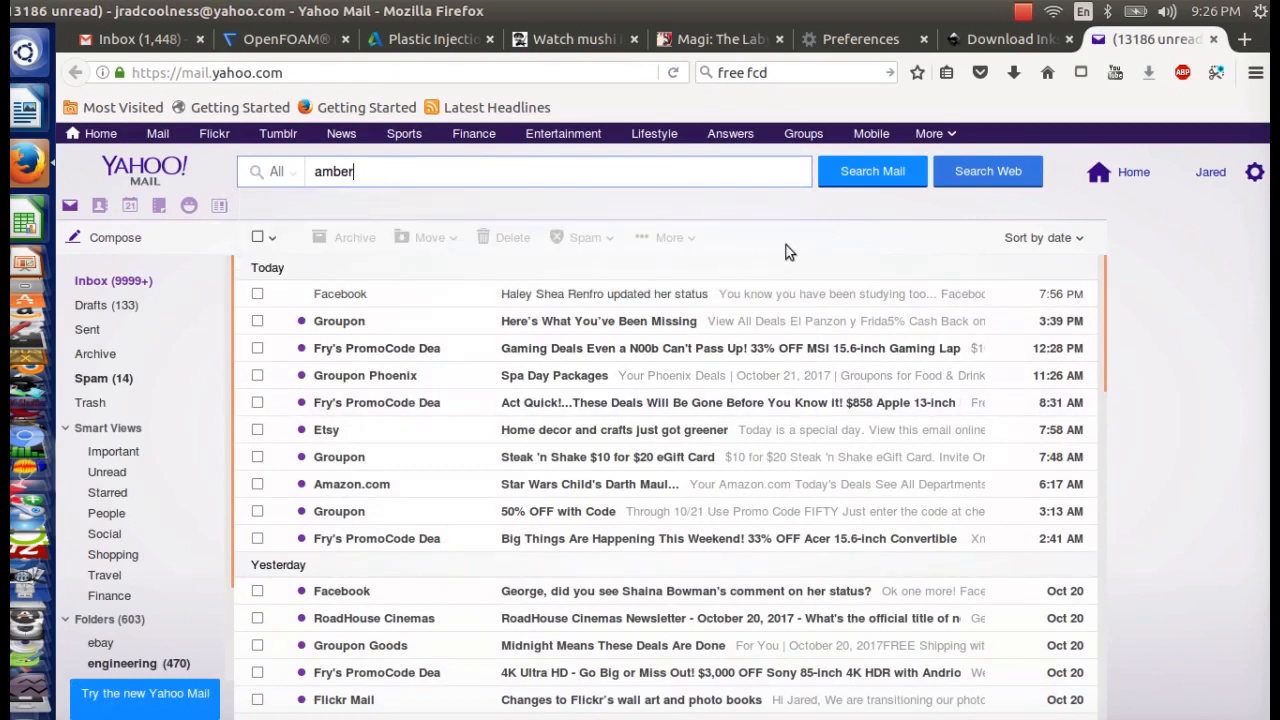
{"action": "key", "text": "Return"}
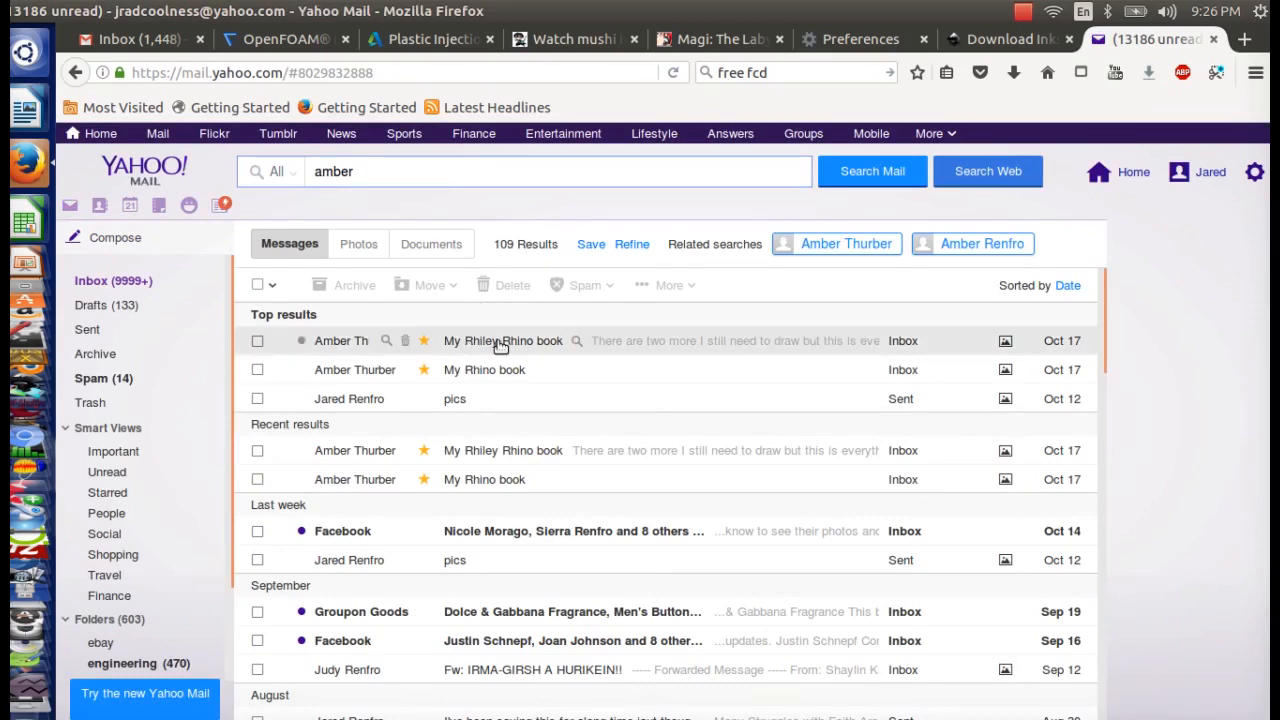
{"action": "left_click", "coordinate": [498, 341]}
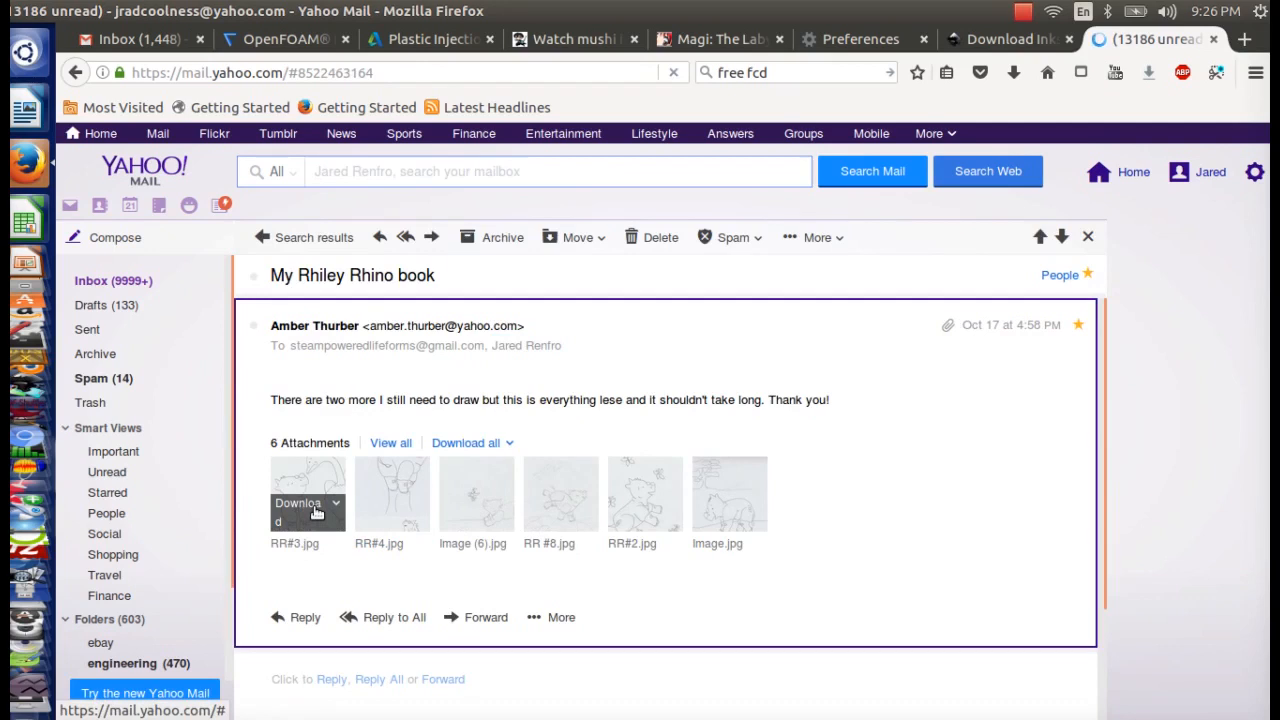
- Save the message's RR#3.jpg attachment and show the downloaded file in its folder
{"action": "left_click", "coordinate": [300, 503]}
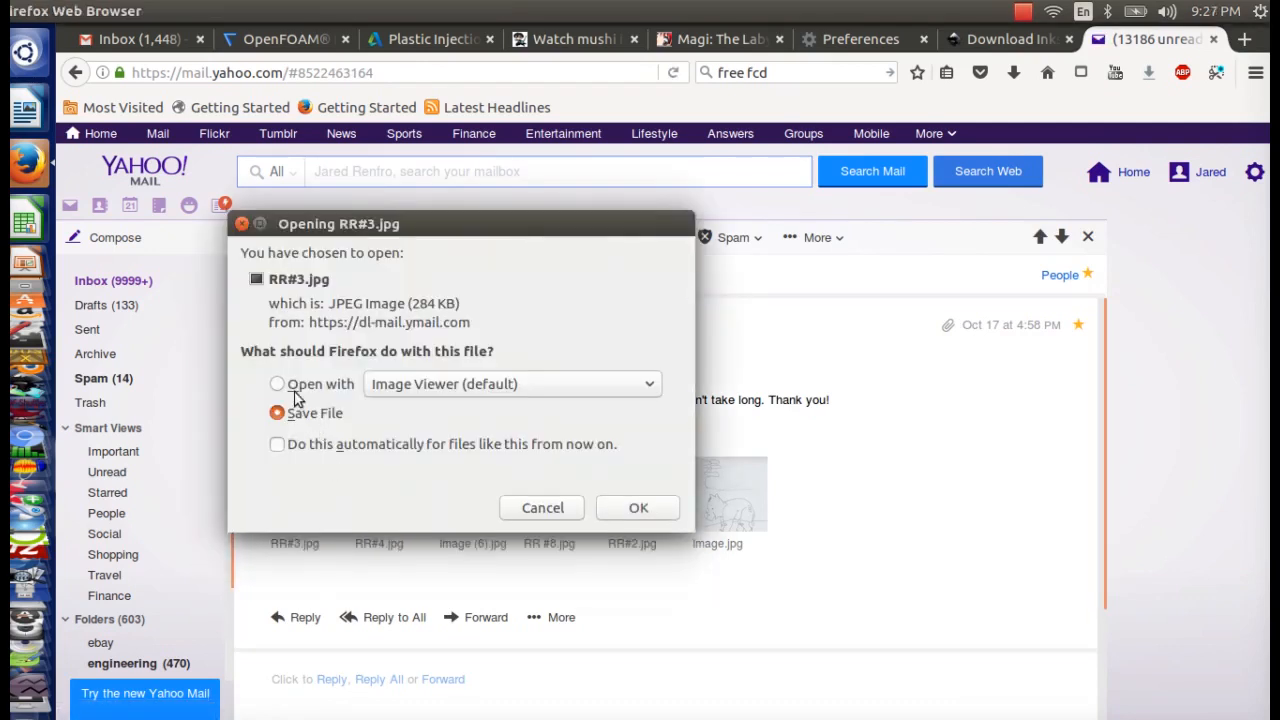
{"action": "left_click", "coordinate": [640, 508]}
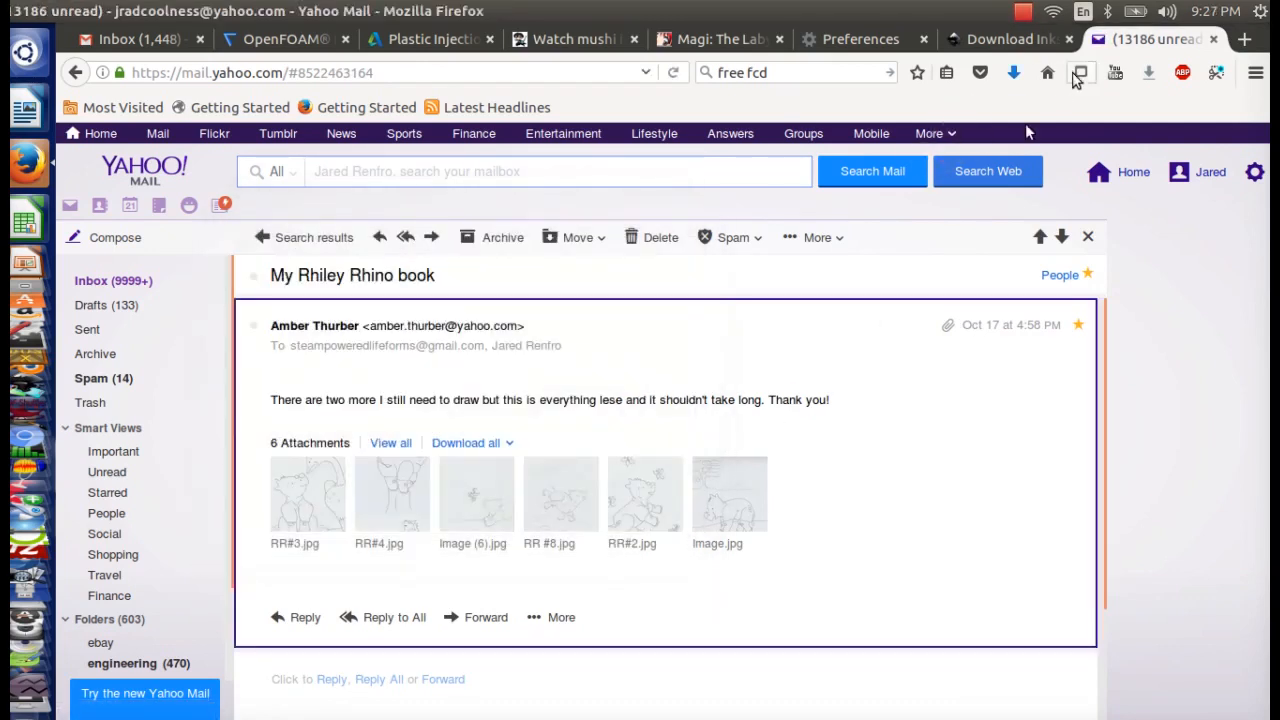
{"action": "left_click", "coordinate": [1013, 72]}
{"action": "left_click", "coordinate": [1001, 122]}
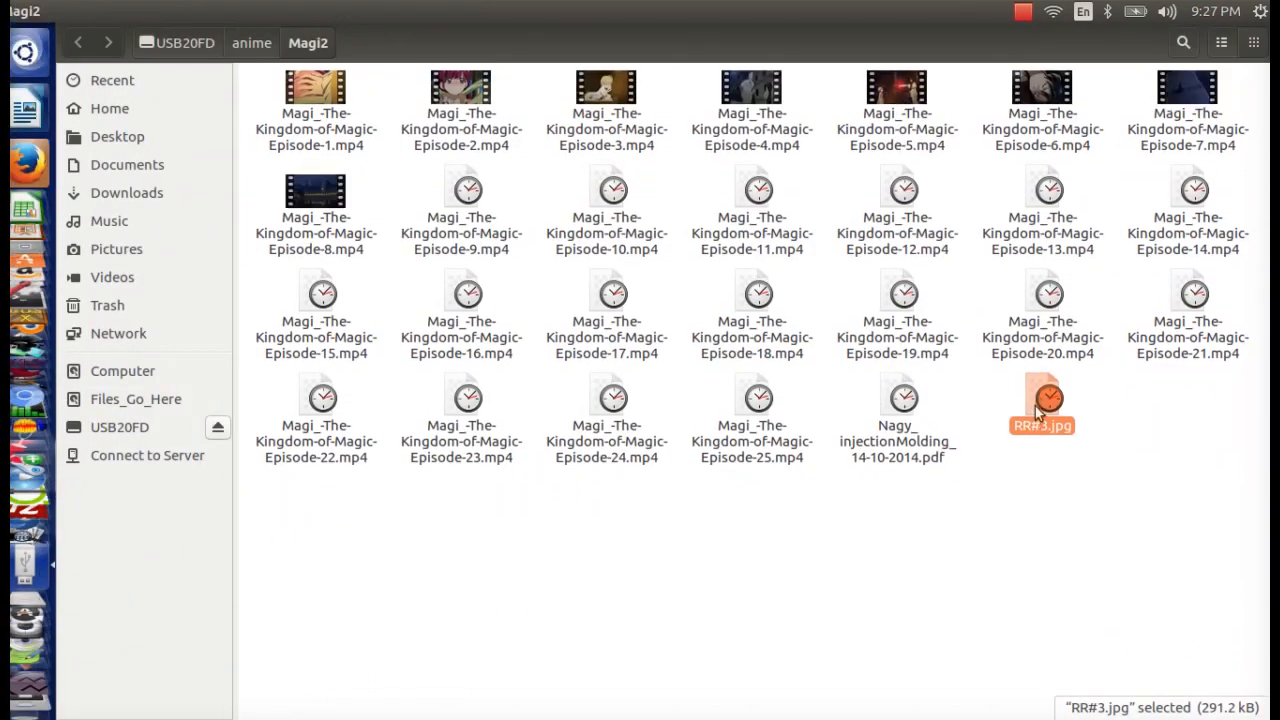
- Copy RR#3.jpg from the Magi2 folder to the Pictures folder without replacing an existing copy
{"action": "left_click_drag", "start_coordinate": [1045, 400], "coordinate": [120, 254]}
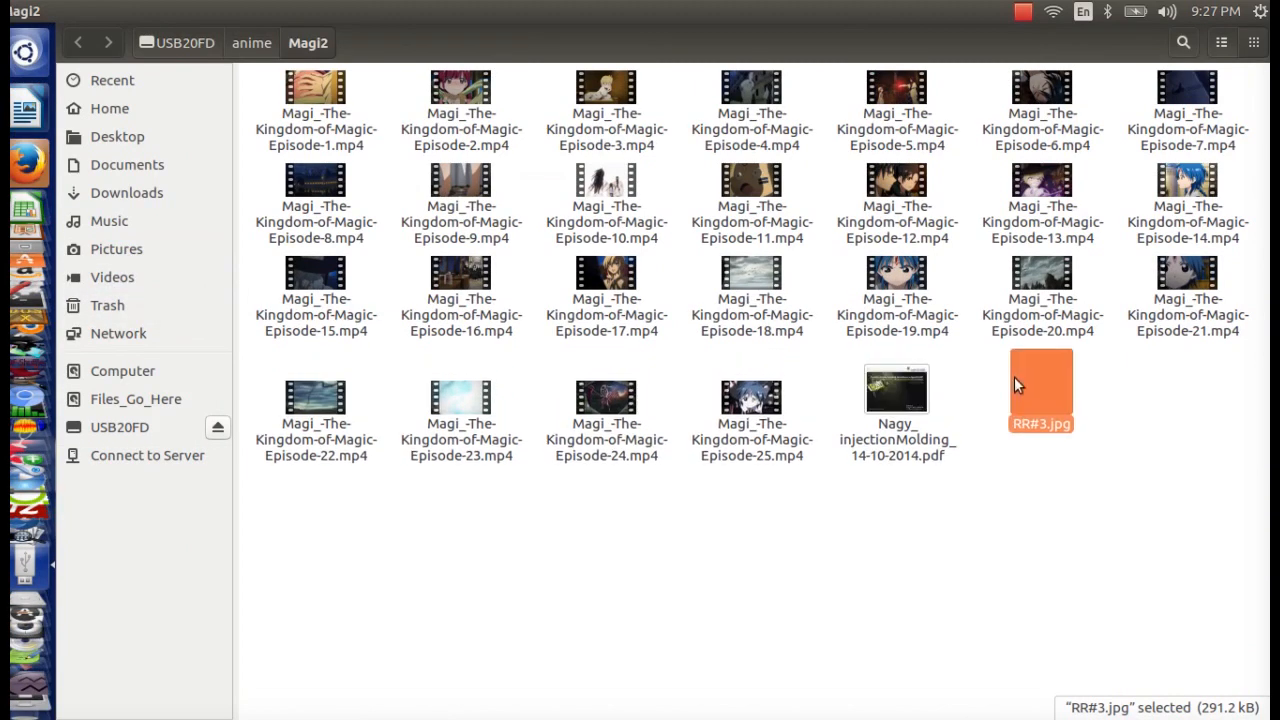
{"action": "left_click_drag", "start_coordinate": [1049, 447], "coordinate": [138, 248]}
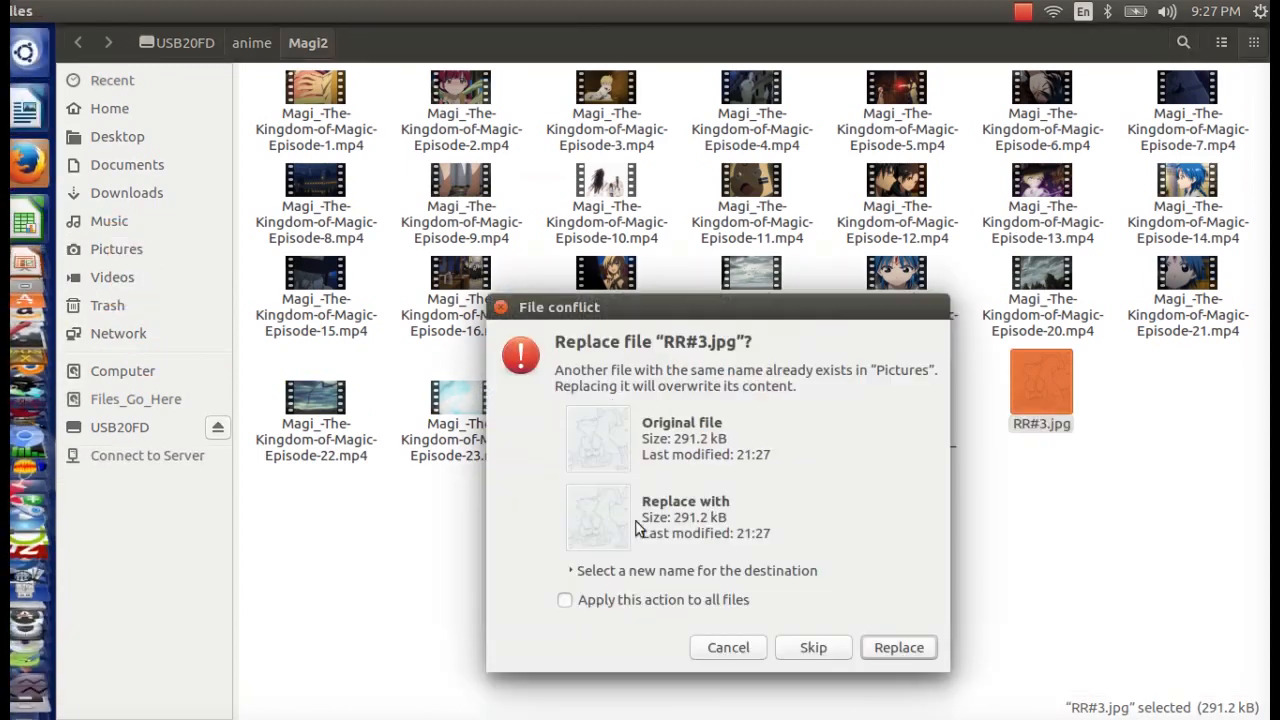
{"action": "left_click", "coordinate": [728, 647]}
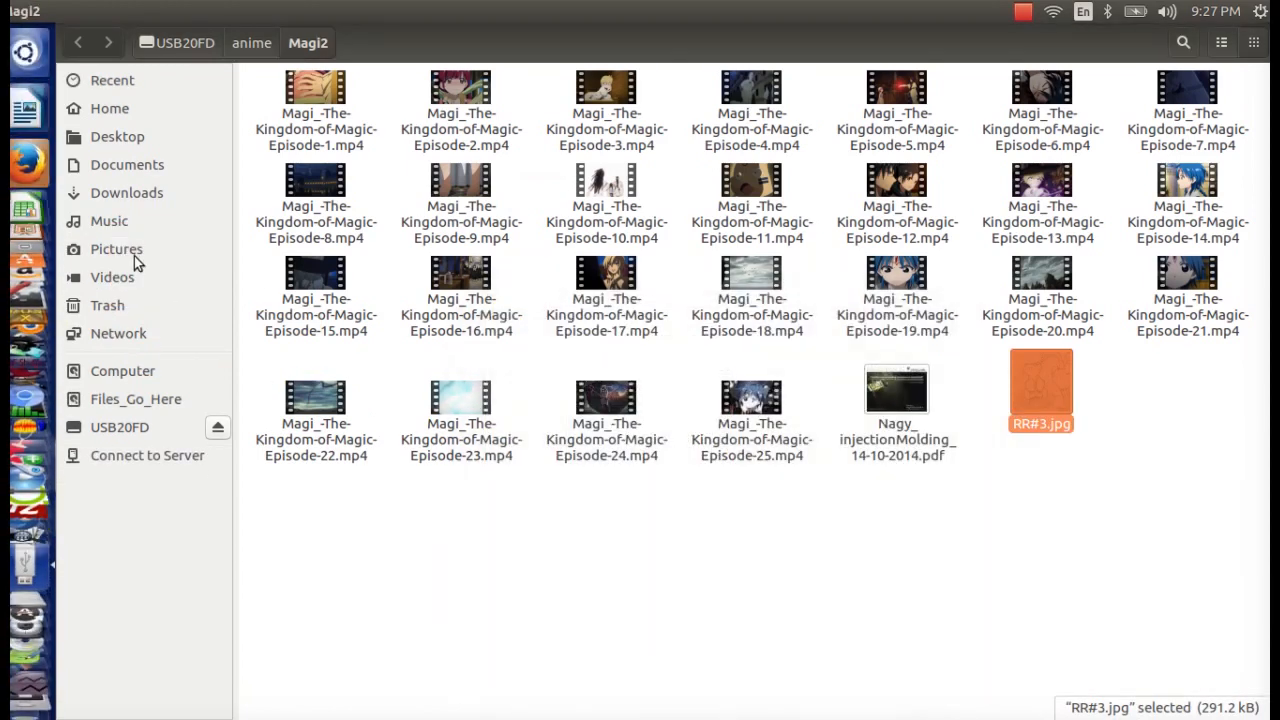
- Locate RR#3.jpg in the Pictures folder and switch to a blank Inkscape document
{"action": "left_click", "coordinate": [137, 260]}
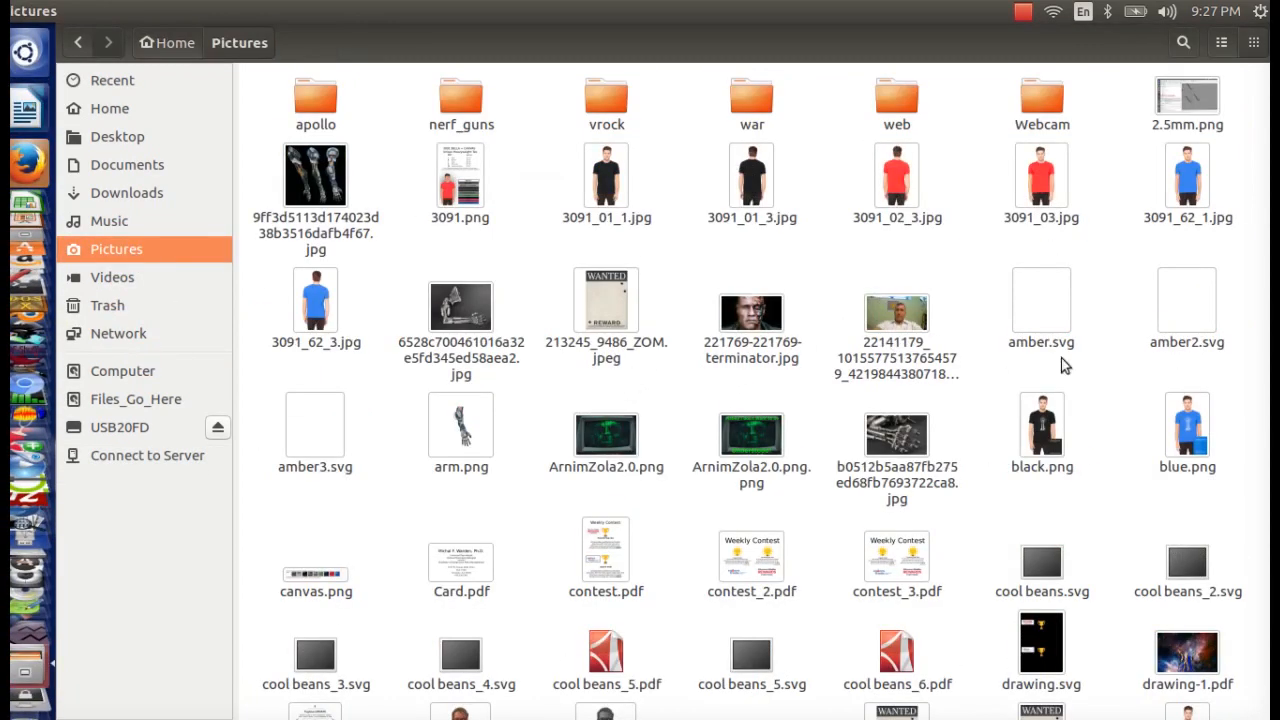
{"action": "scroll", "coordinate": [1061, 358], "scroll_direction": "down", "scroll_amount": 15}
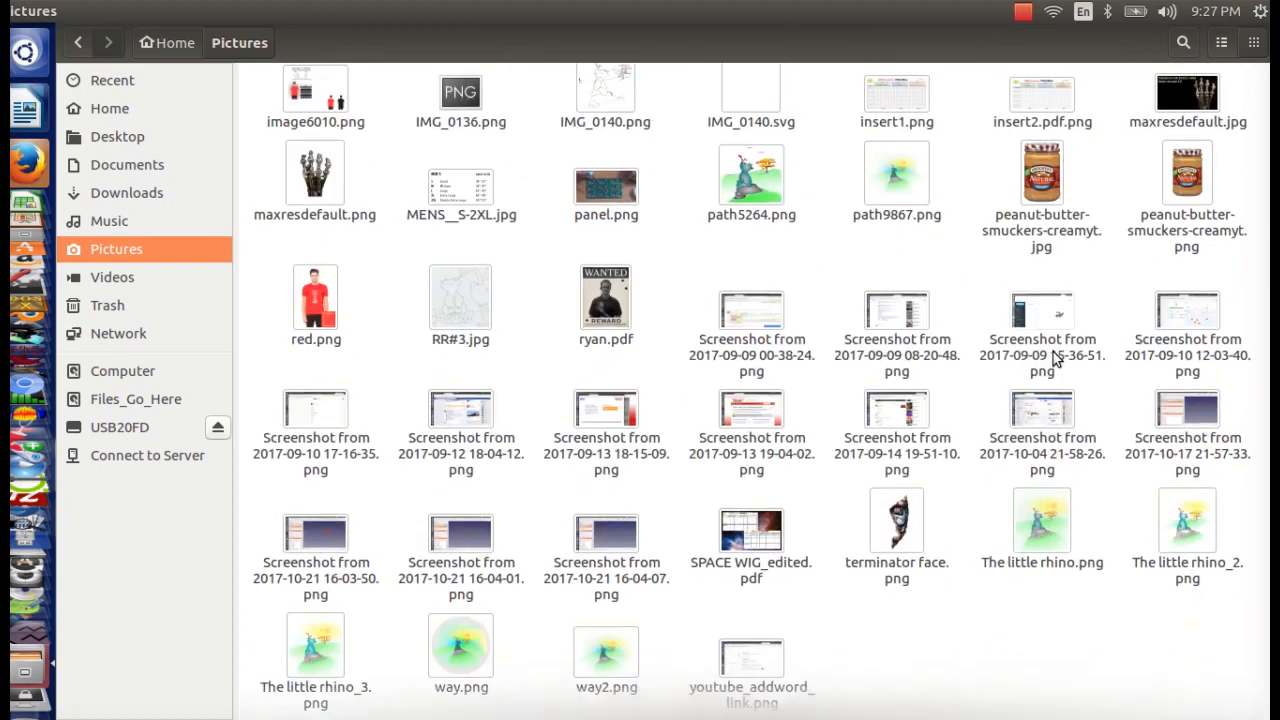
{"action": "scroll", "coordinate": [714, 646], "scroll_direction": "up", "scroll_amount": 6}
{"action": "scroll", "coordinate": [674, 589], "scroll_direction": "down", "scroll_amount": 4}
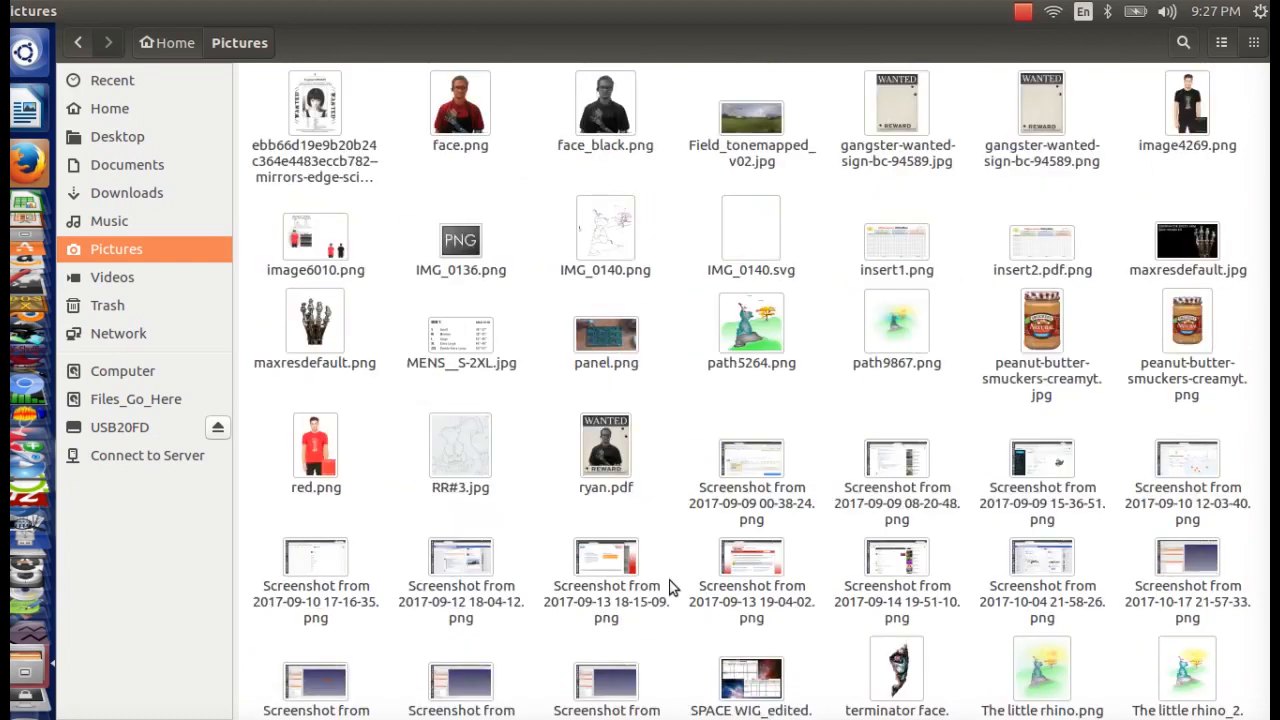
{"action": "left_click", "coordinate": [484, 460]}
{"action": "right_click", "coordinate": [486, 460]}
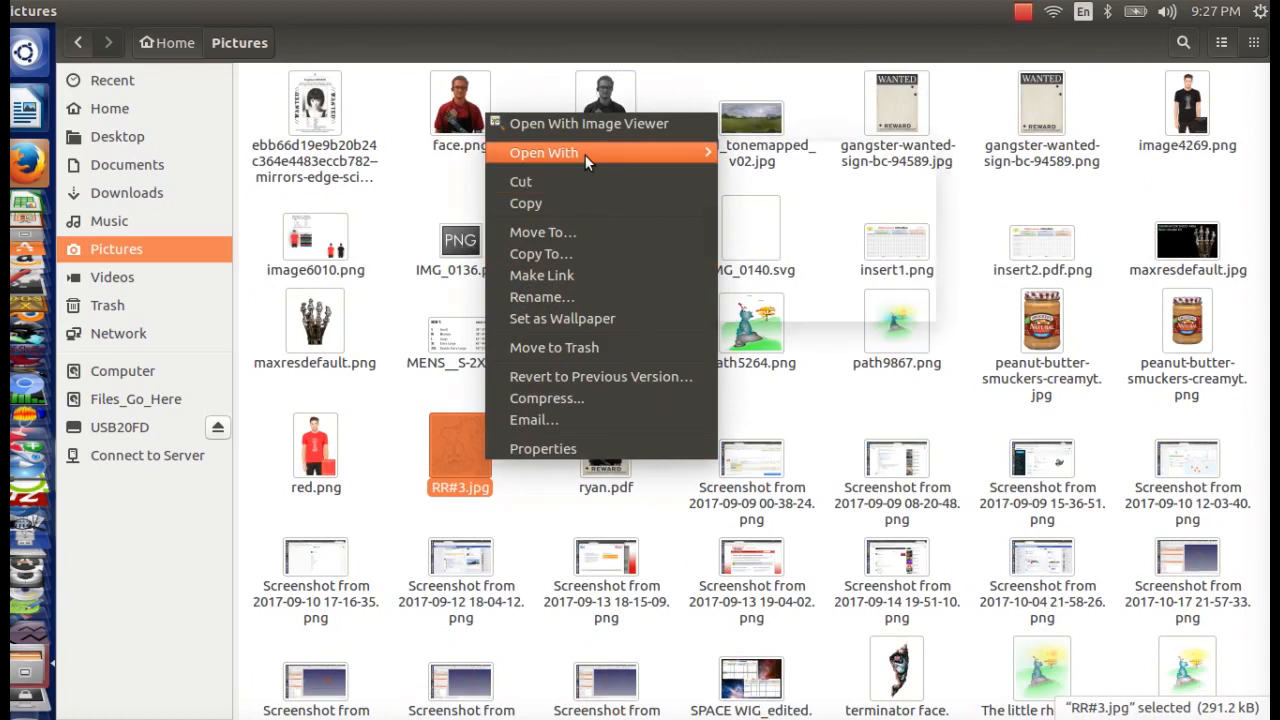
{"action": "mouse_move", "coordinate": [587, 162]}
{"action": "left_click", "coordinate": [159, 536]}
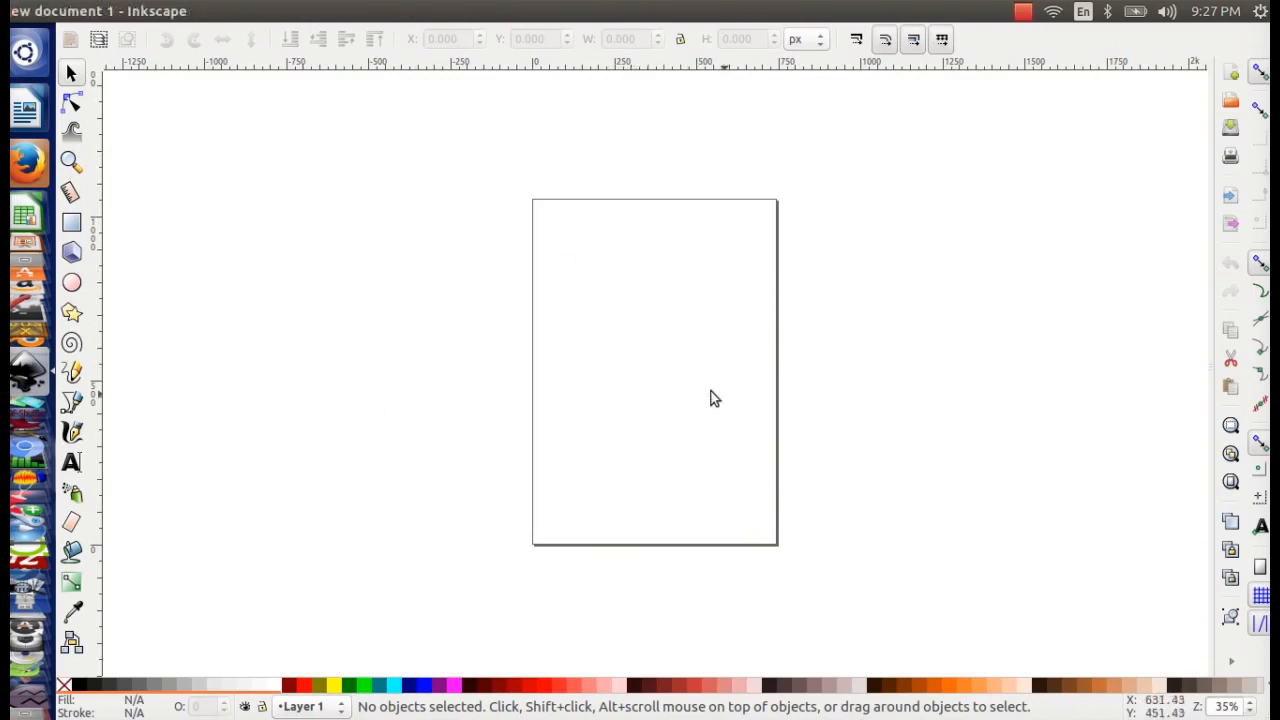
{"action": "left_click", "coordinate": [72, 11]}
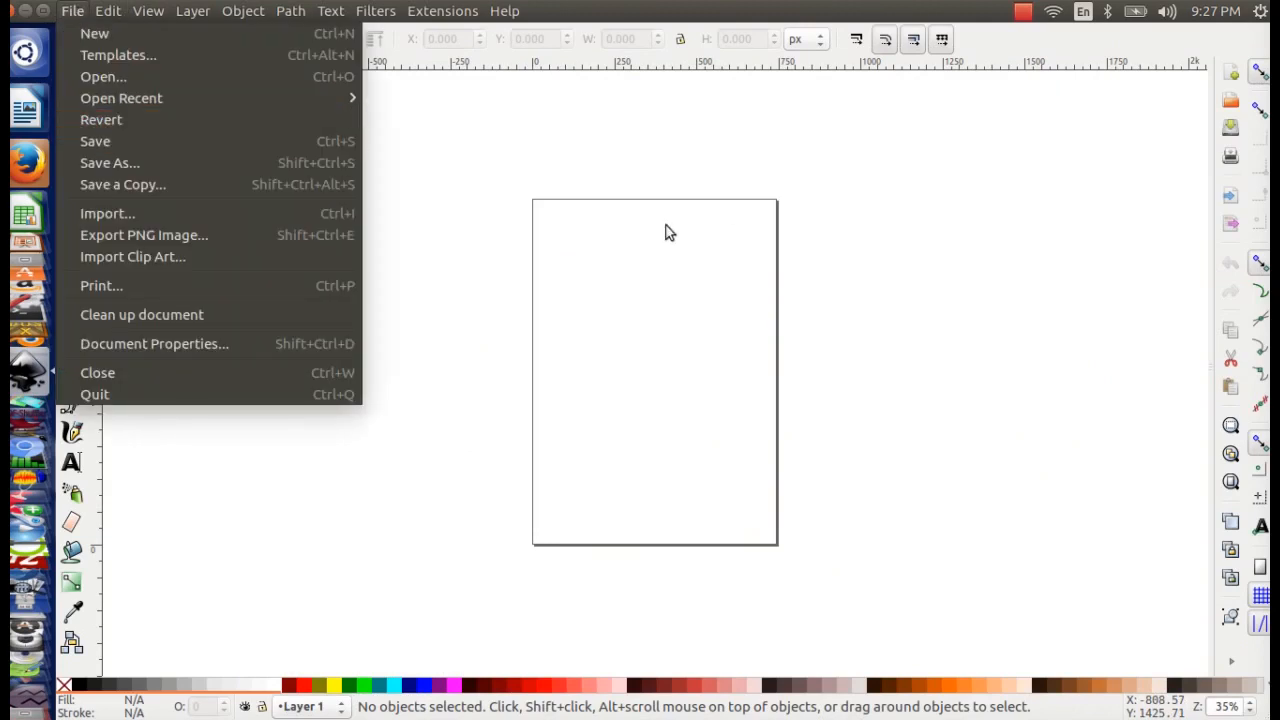
{"action": "left_click", "coordinate": [141, 80]}
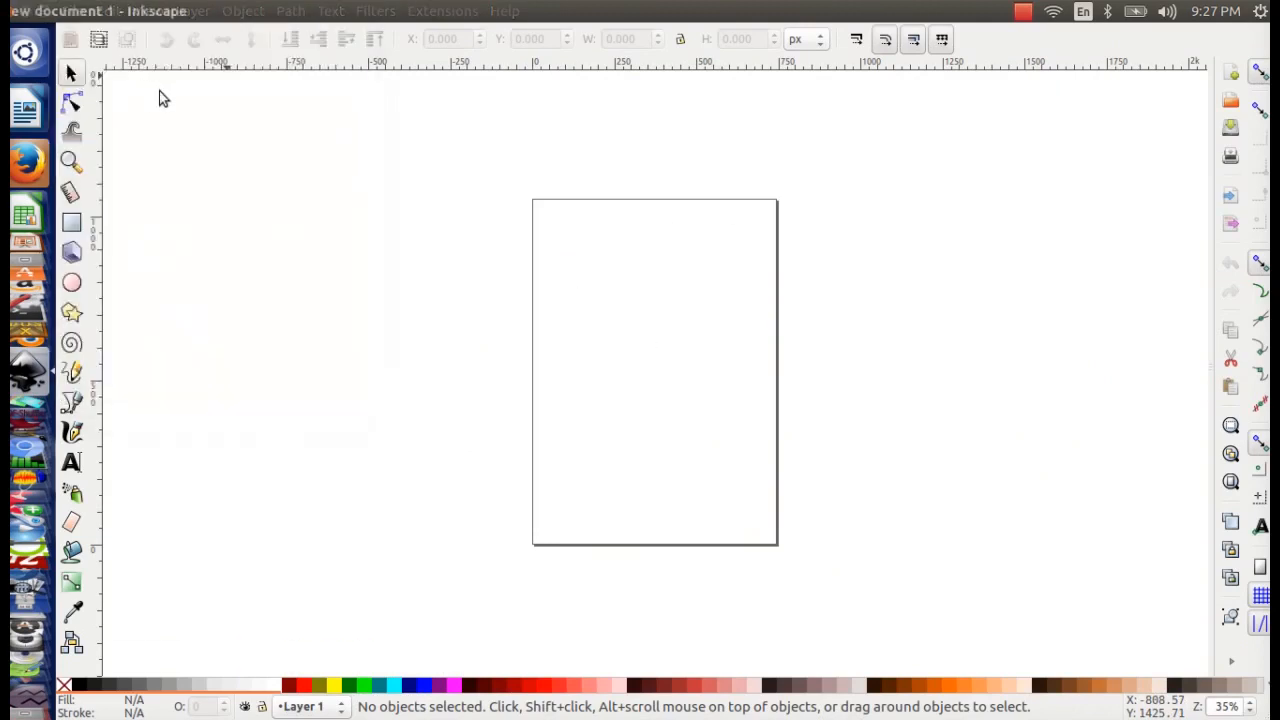
{"action": "scroll", "coordinate": [437, 333], "scroll_direction": "down", "scroll_amount": 5}
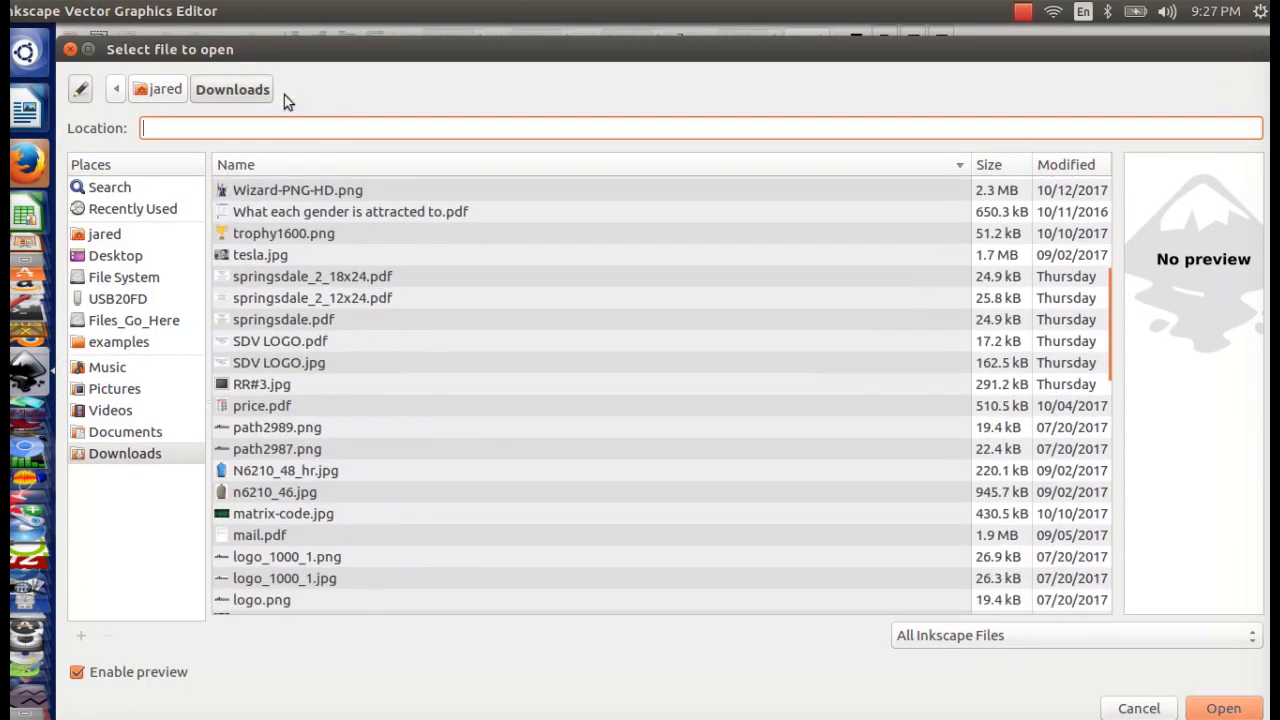
{"action": "left_click", "coordinate": [70, 49]}
- Look through the Pictures folder in the open-file dialog for the rhino drawing, previewing IMG_0140.png and IMG_0136.png
{"action": "left_click", "coordinate": [72, 10]}
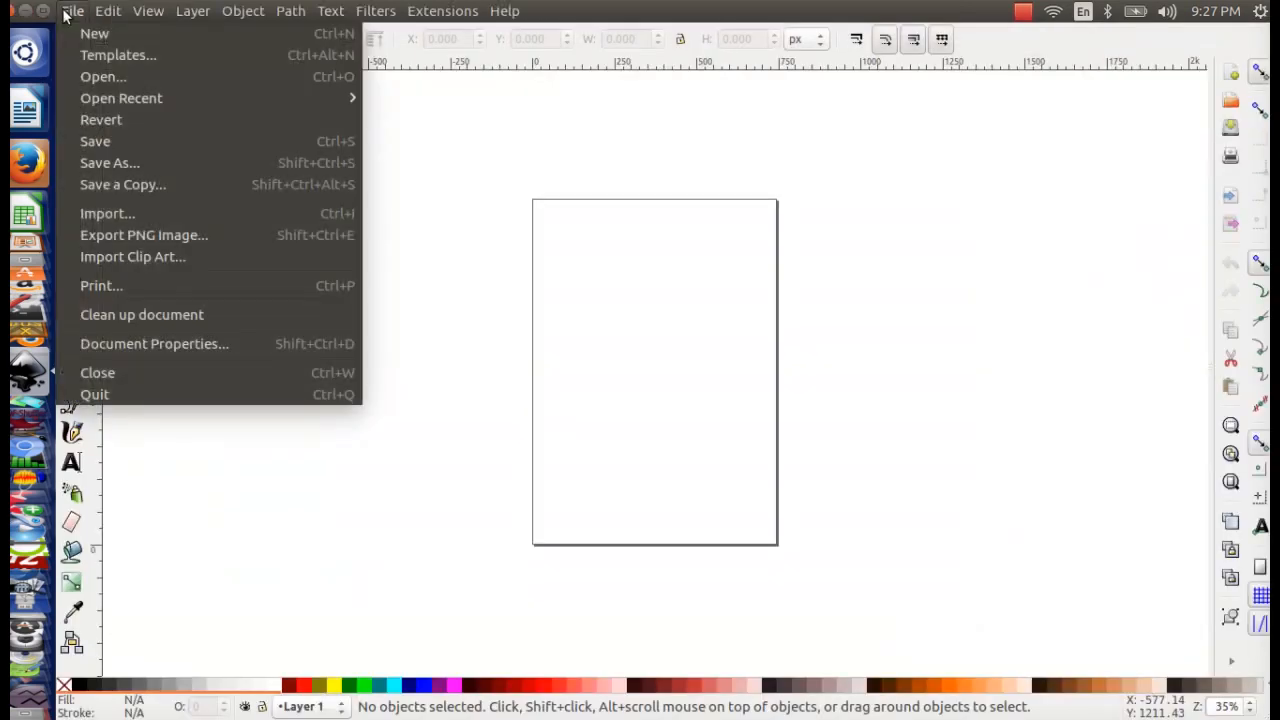
{"action": "left_click", "coordinate": [117, 70]}
{"action": "left_click", "coordinate": [114, 389]}
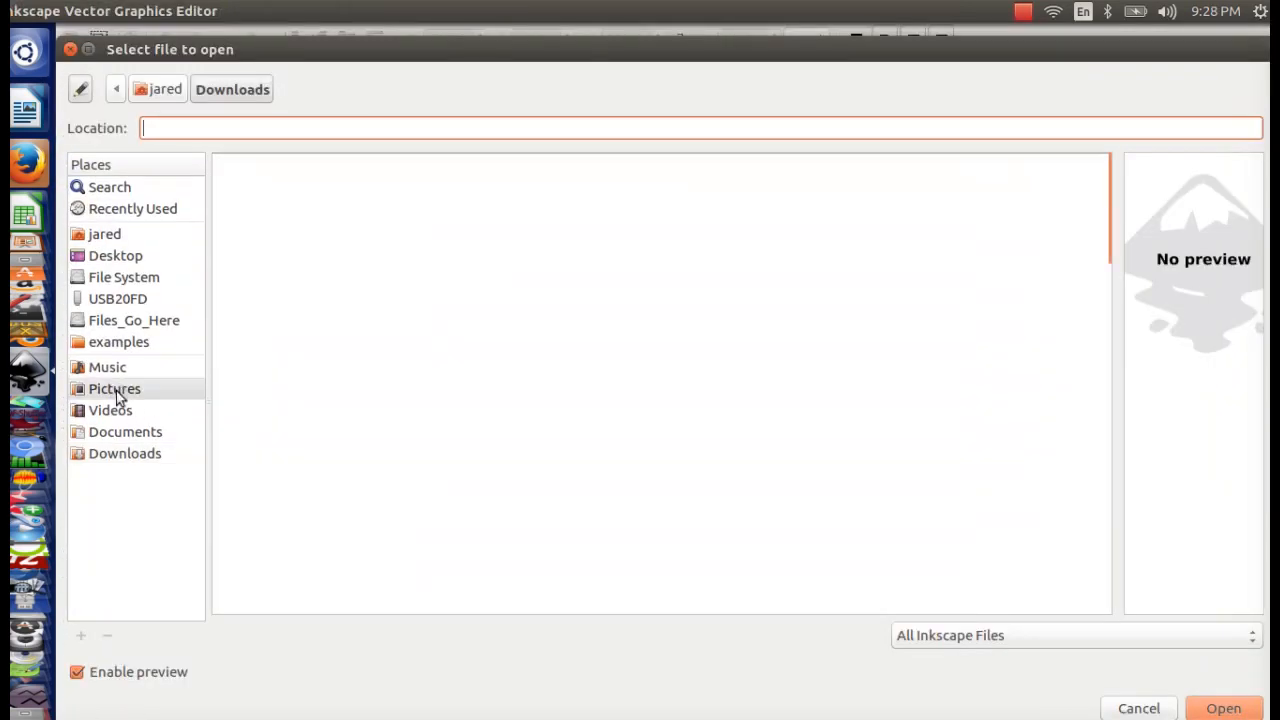
{"action": "scroll", "coordinate": [370, 408], "scroll_direction": "down", "scroll_amount": 5}
{"action": "scroll", "coordinate": [300, 399], "scroll_direction": "down", "scroll_amount": 5}
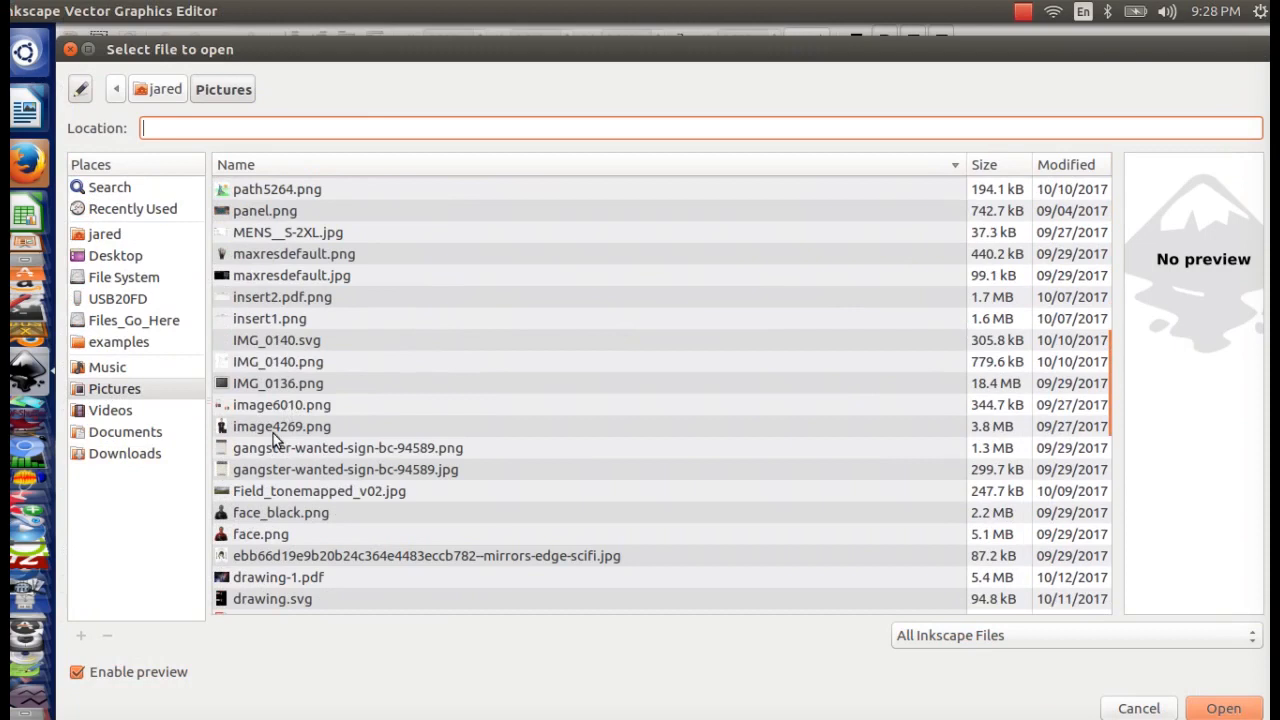
{"action": "left_click", "coordinate": [281, 364]}
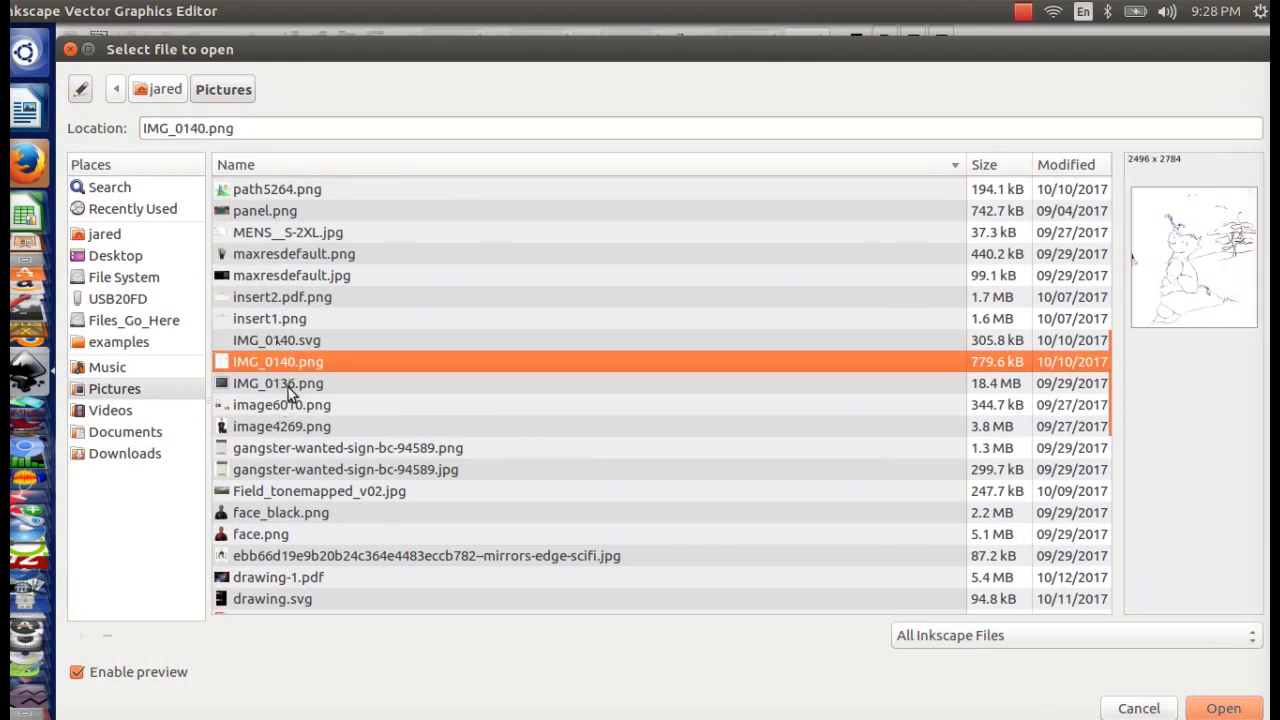
{"action": "left_click", "coordinate": [288, 387]}
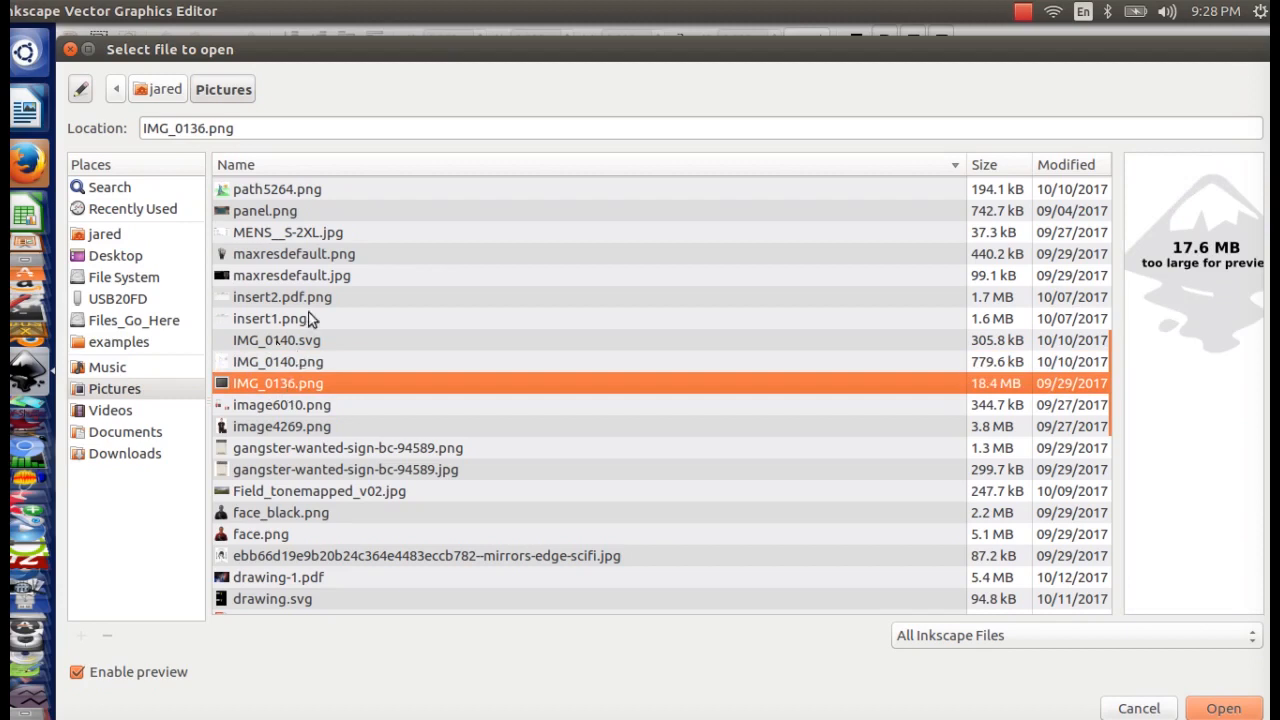
{"action": "left_click", "coordinate": [1139, 708]}
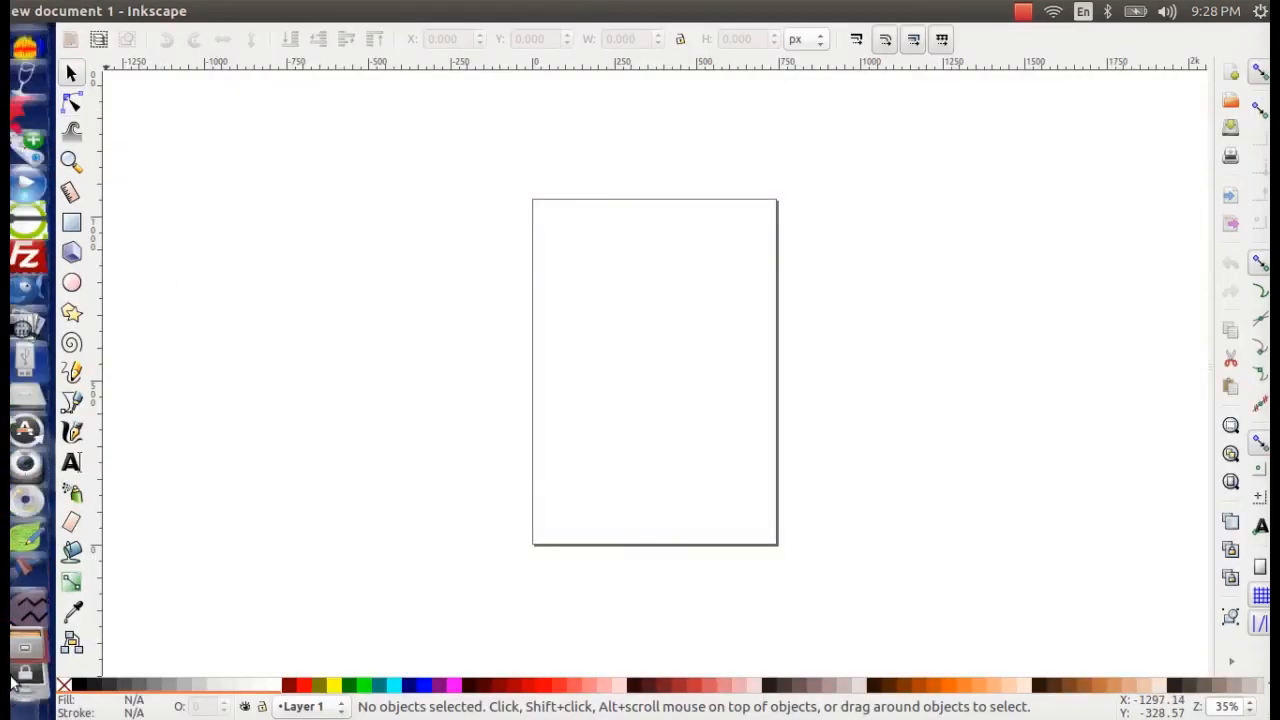
- Open RR#3.jpg from the Pictures folder in Inkscape as an embedded image, with DPI from file and automatic rendering mode
{"action": "left_click", "coordinate": [30, 658]}
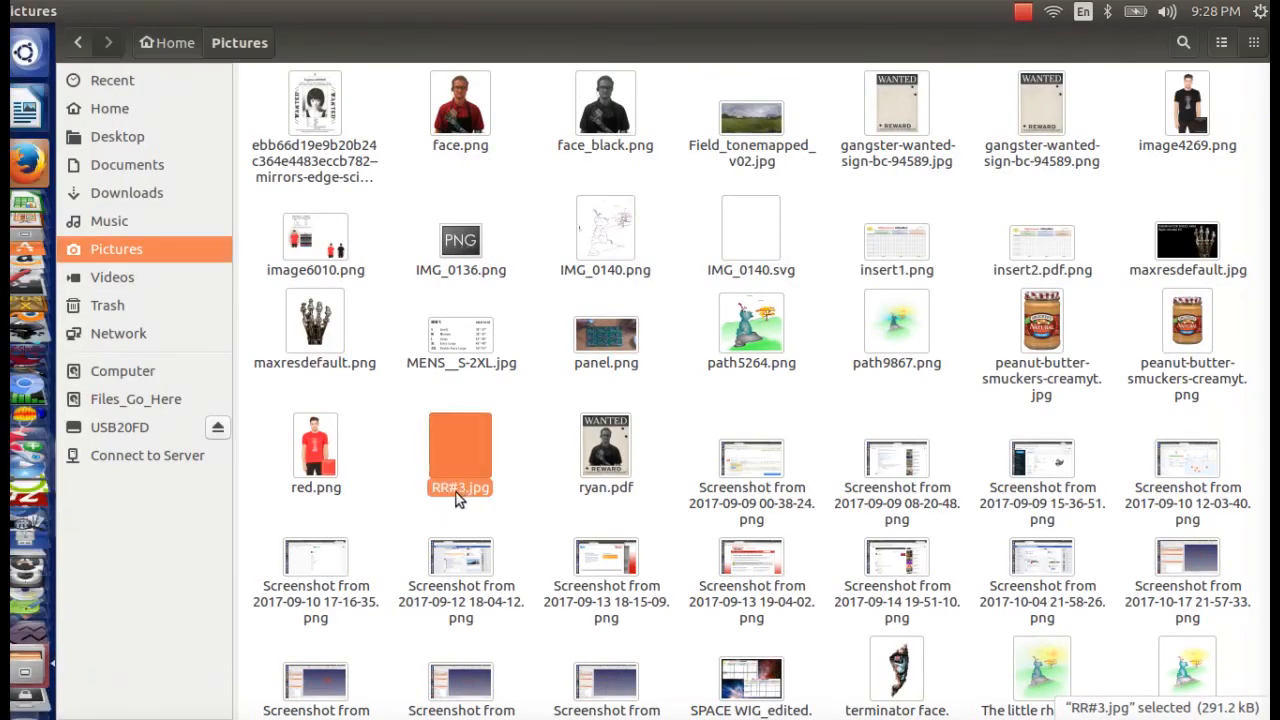
{"action": "left_click", "coordinate": [26, 158]}
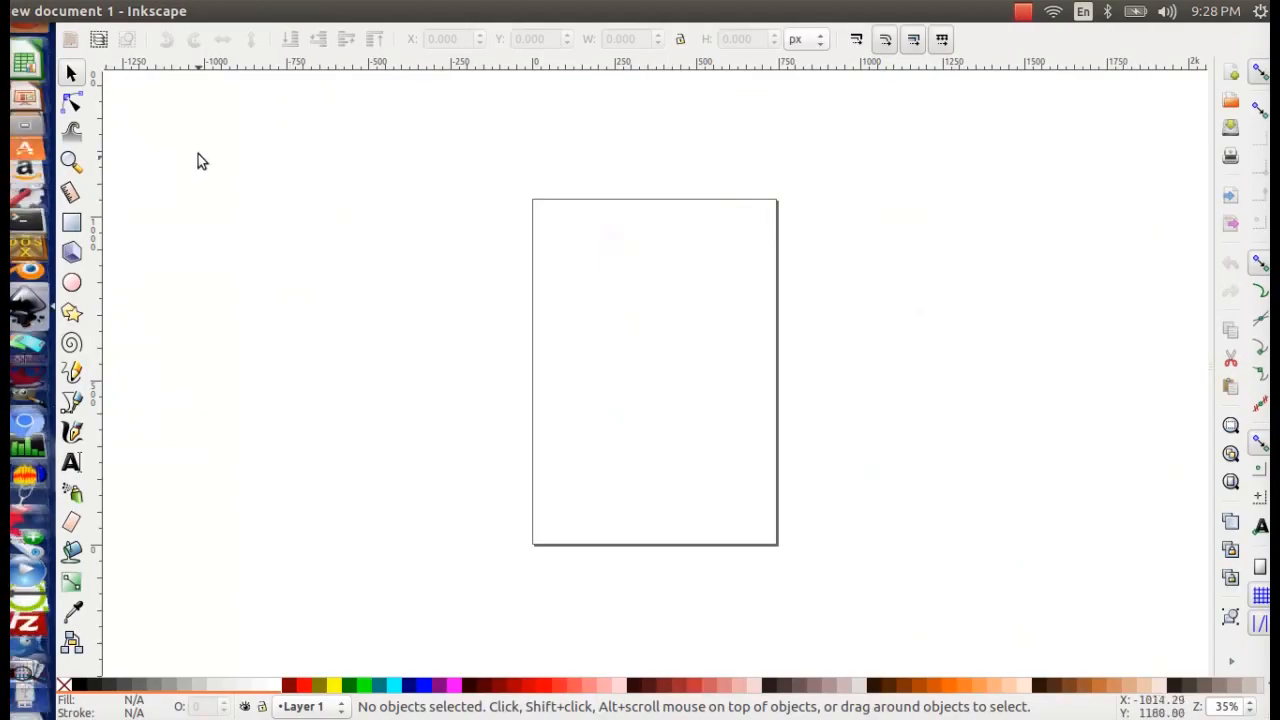
{"action": "left_click", "coordinate": [69, 11]}
{"action": "left_click", "coordinate": [100, 77]}
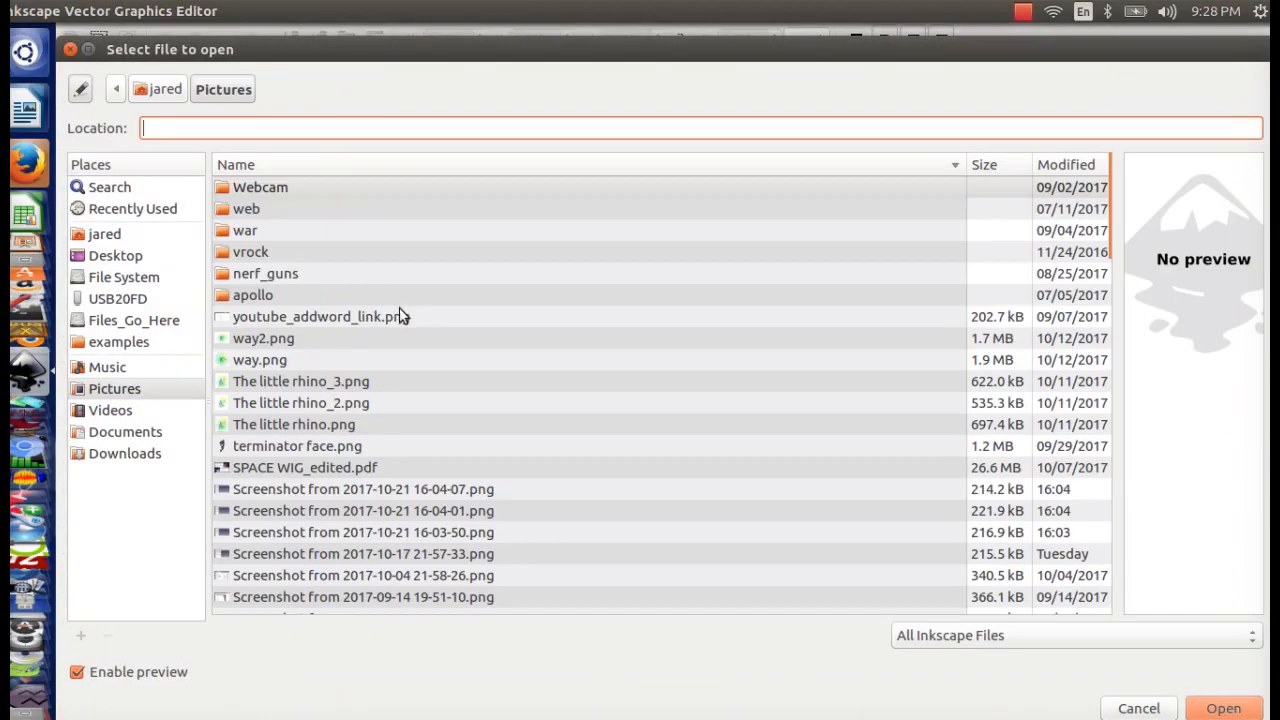
{"action": "left_click", "coordinate": [394, 341]}
{"action": "type", "text": "r"}
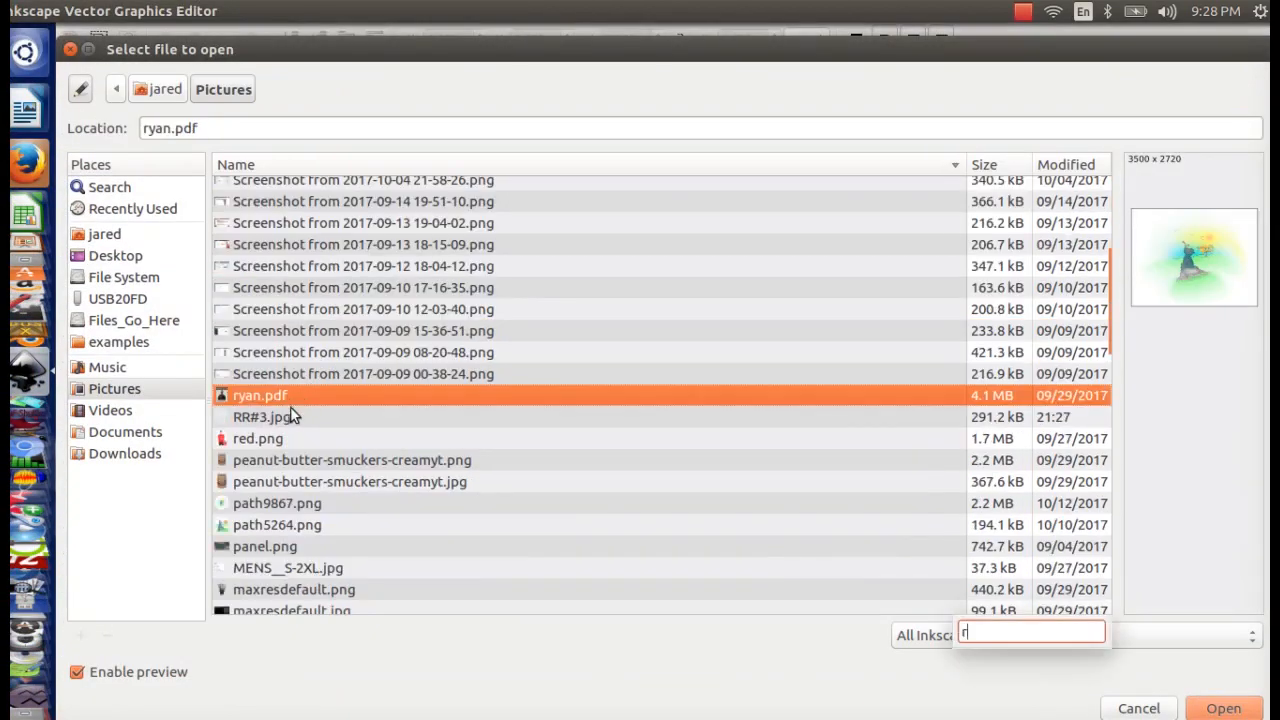
{"action": "left_click", "coordinate": [291, 416]}
{"action": "left_click", "coordinate": [1210, 708]}
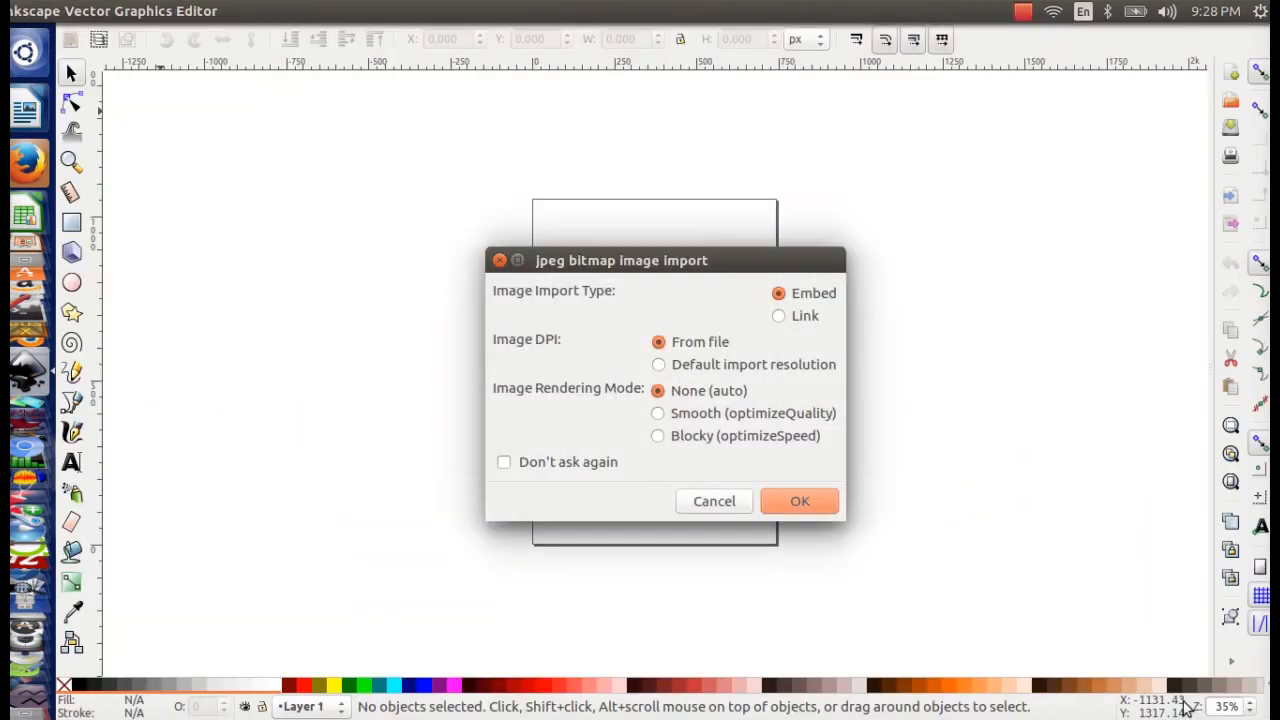
{"action": "left_click", "coordinate": [829, 496]}
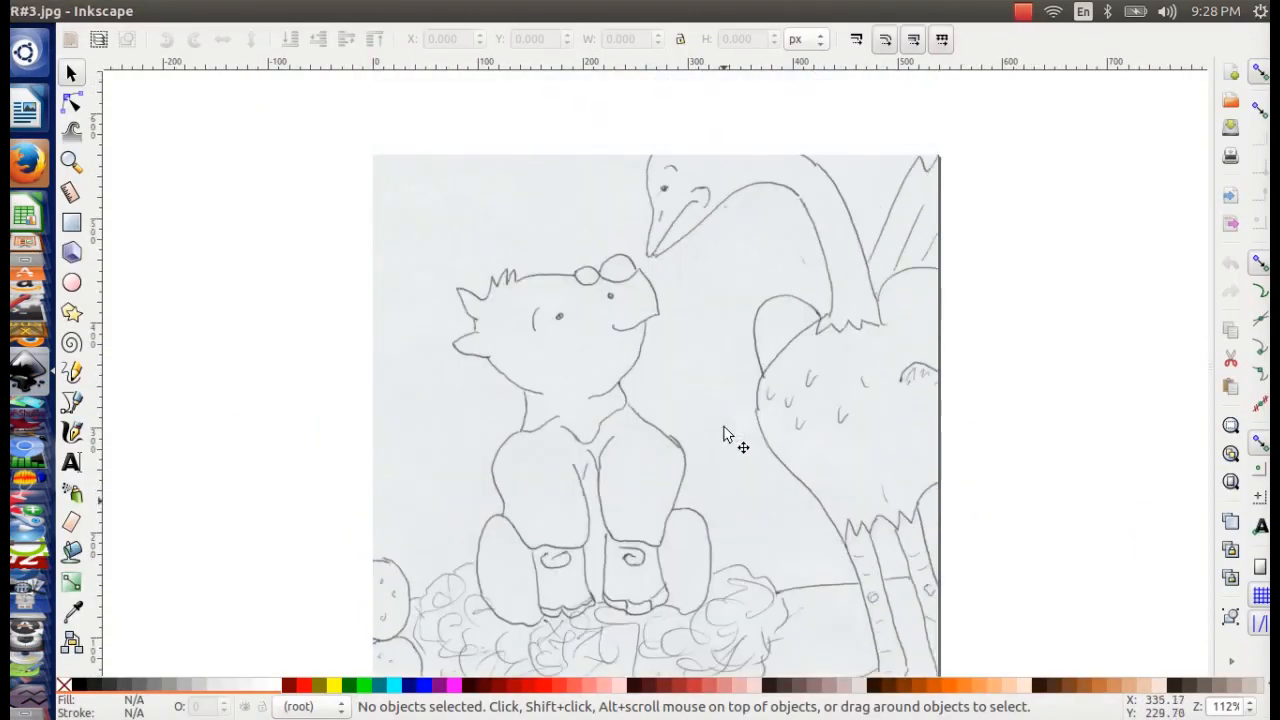
- Trace the selected sketch image with Trace Bitmap using brightness steps, 8 scans, smoothing, stacked scans and background removal
{"action": "left_click", "coordinate": [585, 223]}
{"action": "left_click_drag", "start_coordinate": [703, 363], "coordinate": [632, 245]}
{"action": "left_click_drag", "start_coordinate": [576, 279], "coordinate": [673, 369]}
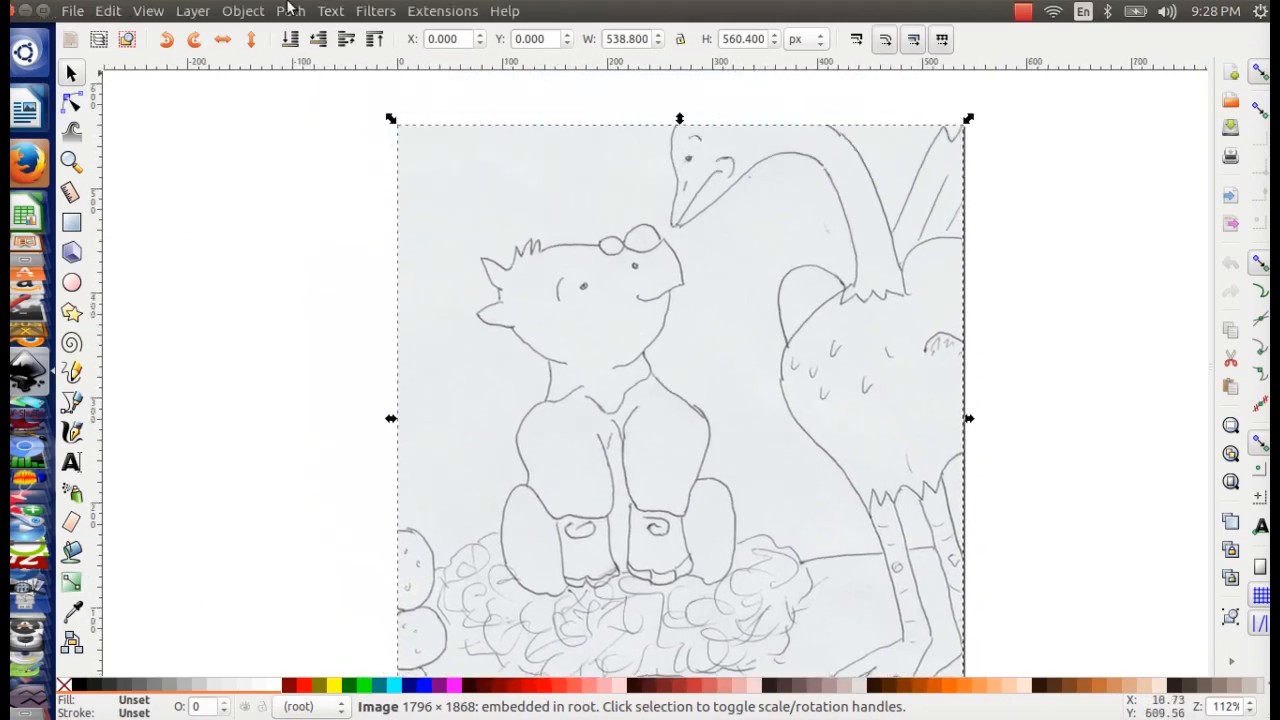
{"action": "left_click", "coordinate": [289, 11]}
{"action": "left_click", "coordinate": [369, 76]}
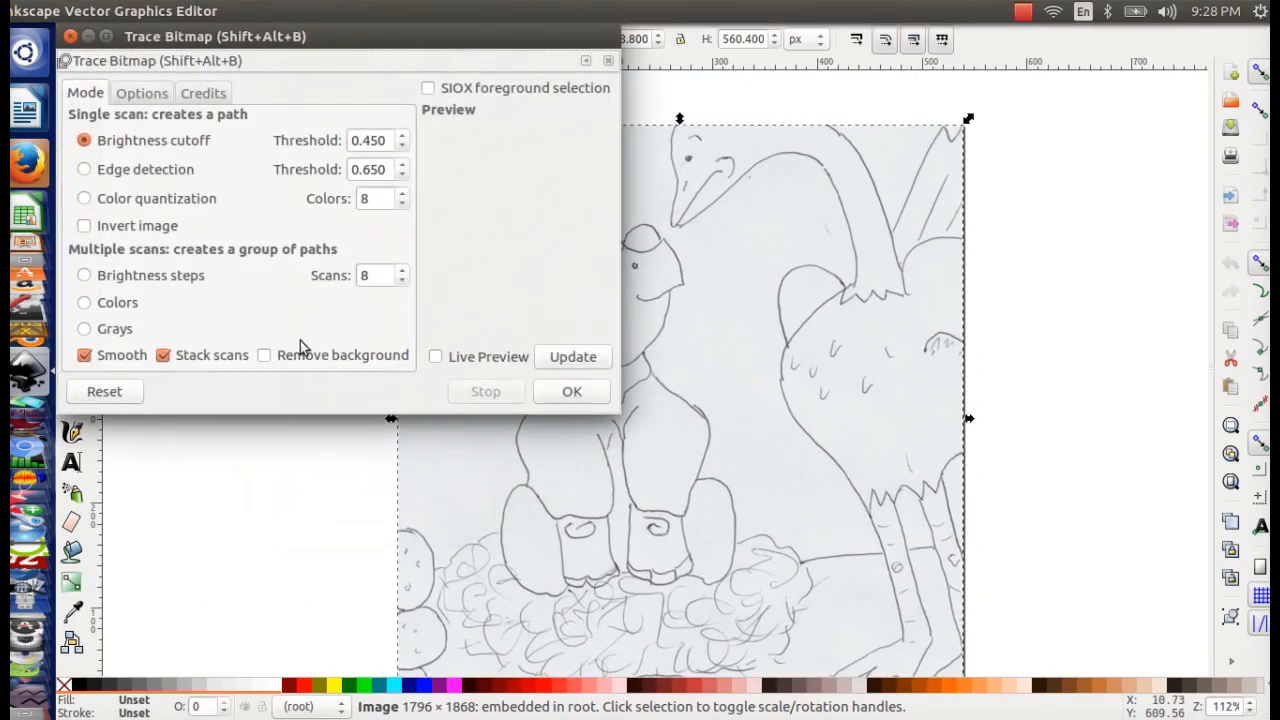
{"action": "left_click", "coordinate": [85, 278]}
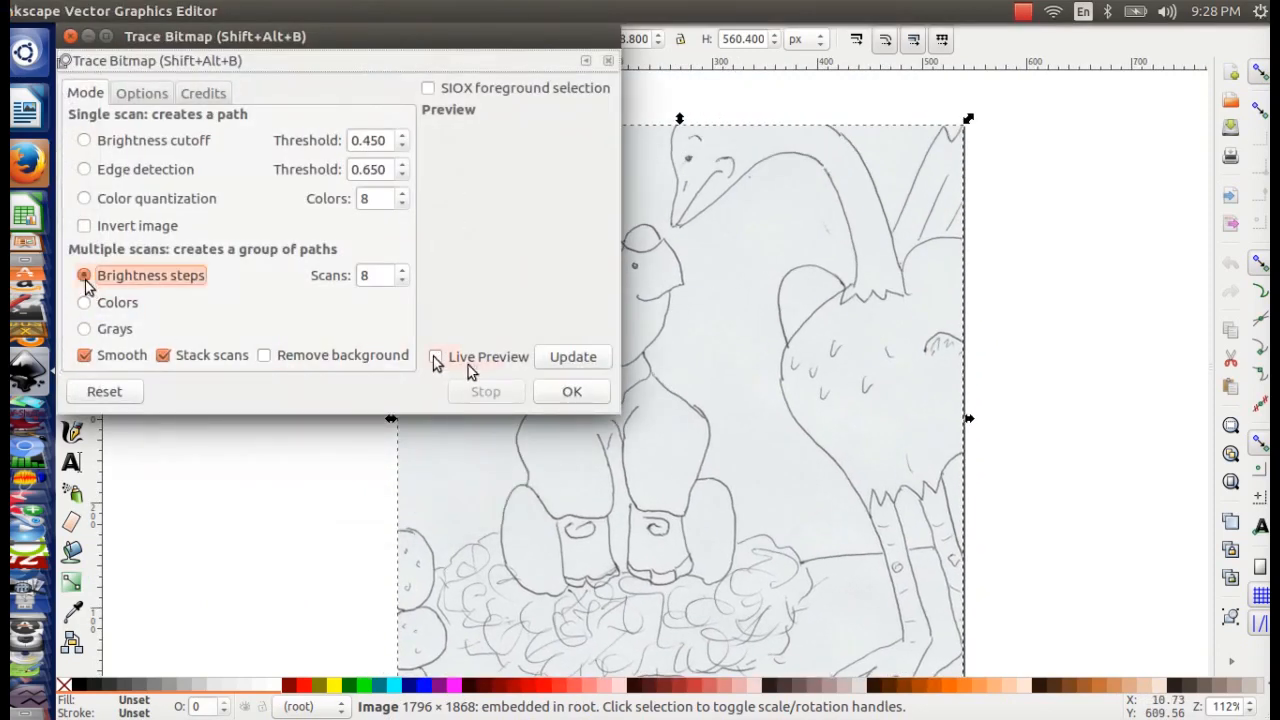
{"action": "left_click", "coordinate": [282, 355]}
{"action": "left_click", "coordinate": [560, 358]}
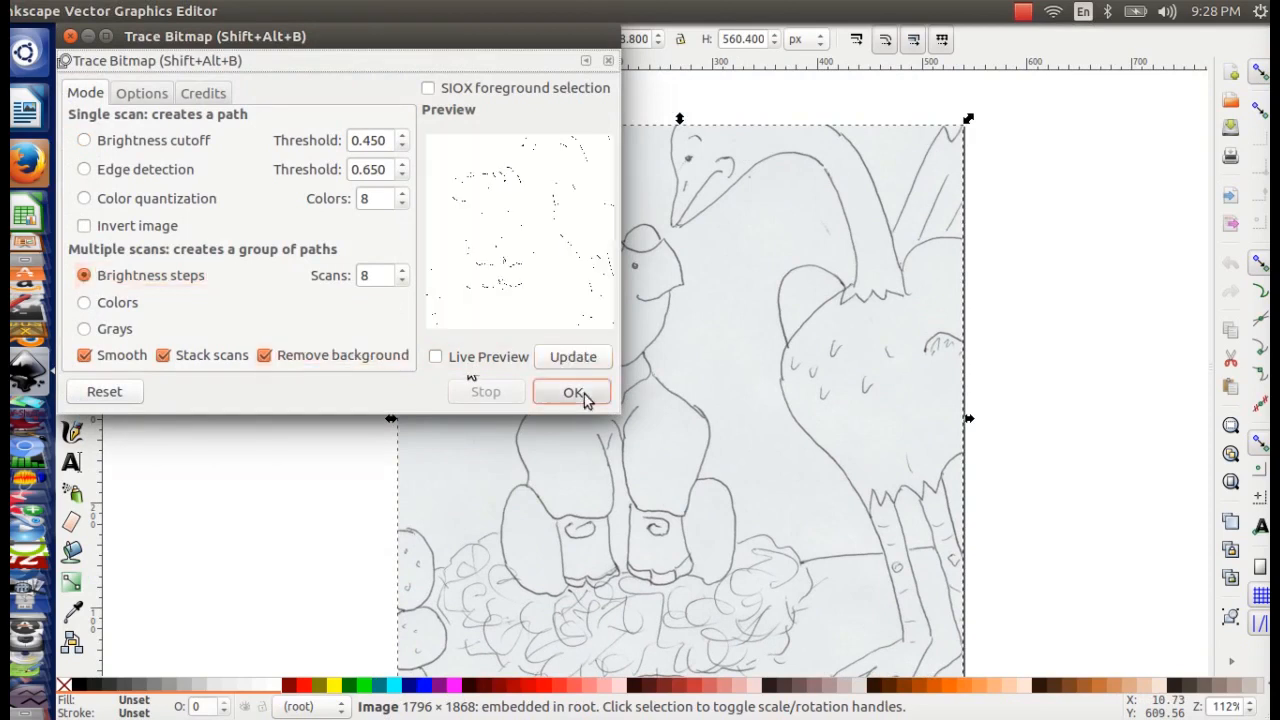
{"action": "left_click", "coordinate": [582, 392]}
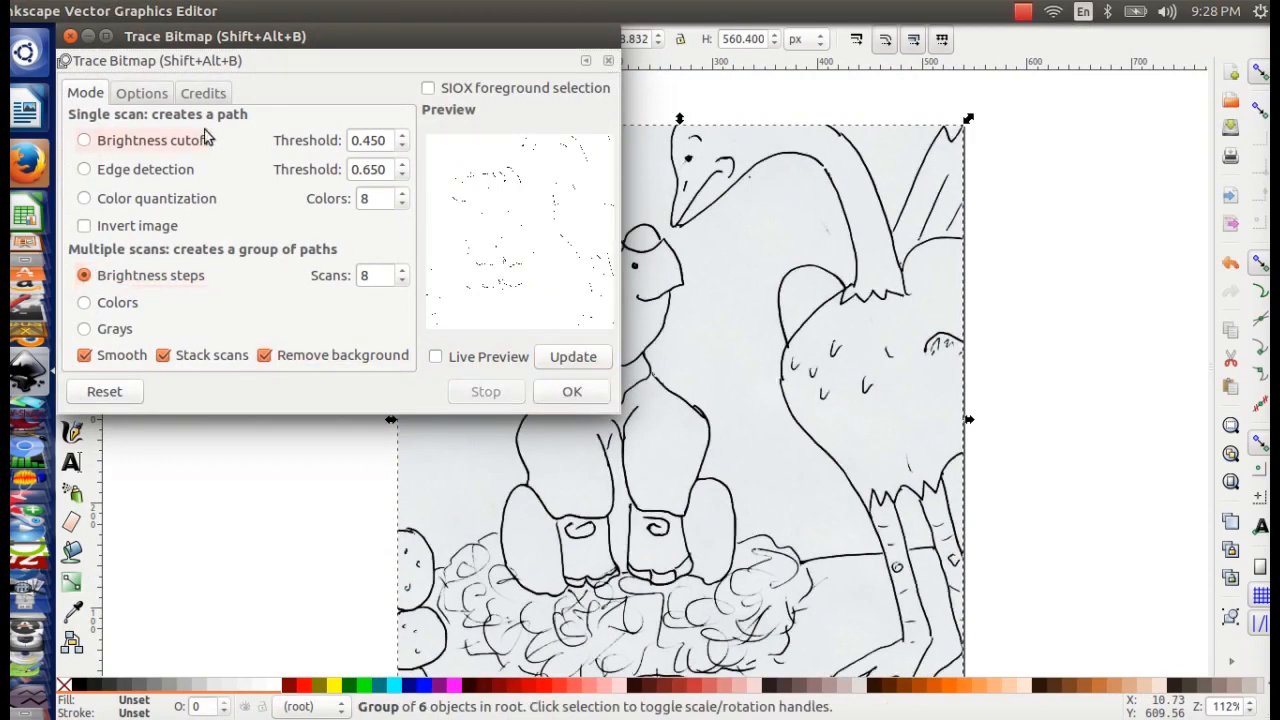
{"action": "left_click", "coordinate": [70, 37]}
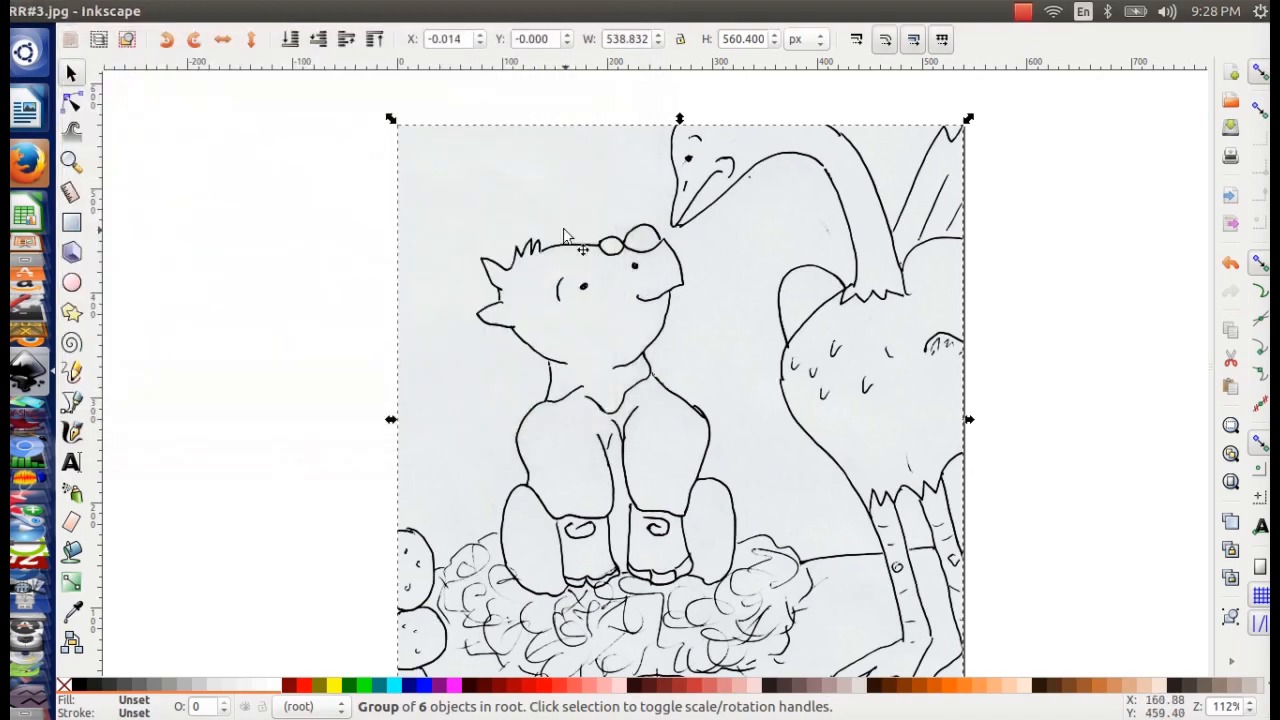
- Move the original sketch image away from the traced line art and delete it
{"action": "mouse_move", "coordinate": [565, 236]}
{"action": "left_mouse_down"}
{"action": "mouse_move", "coordinate": [430, 195]}
{"action": "mouse_move", "coordinate": [373, 159]}
{"action": "mouse_move", "coordinate": [338, 250]}
{"action": "left_mouse_up"}
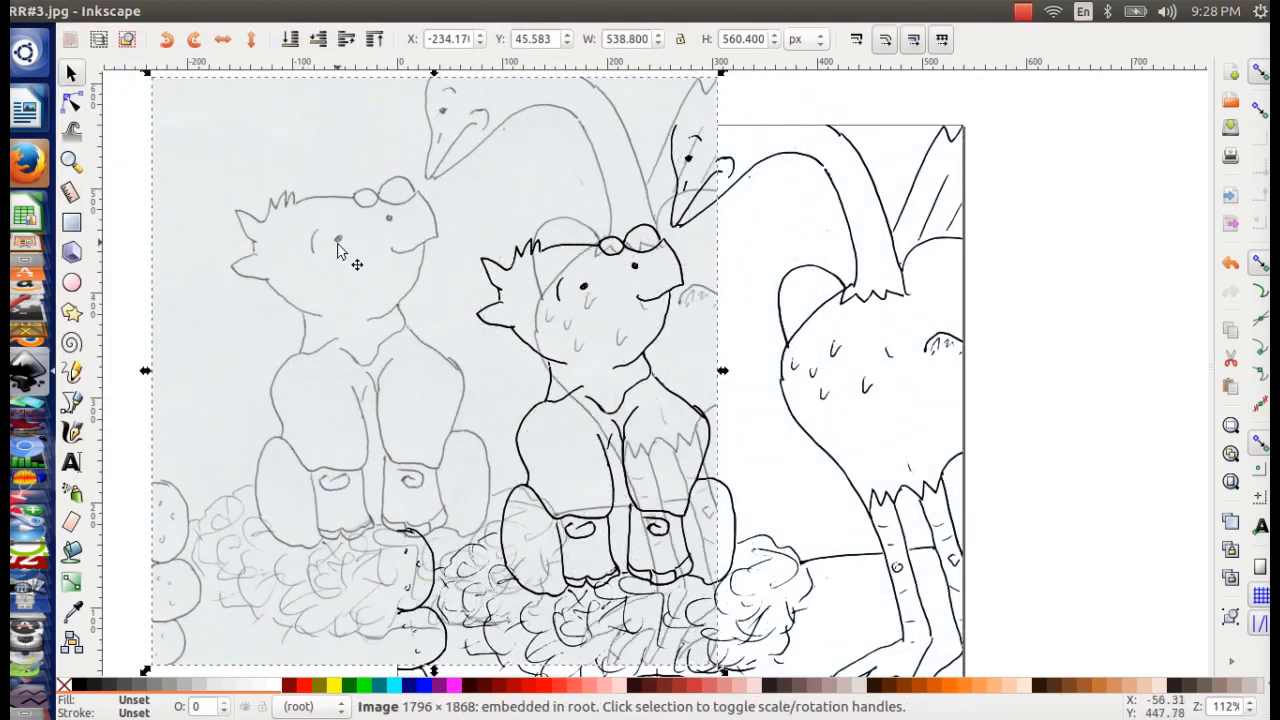
{"action": "key", "text": "Delete"}
{"action": "scroll", "coordinate": [664, 285], "scroll_direction": "down", "scroll_amount": 4}
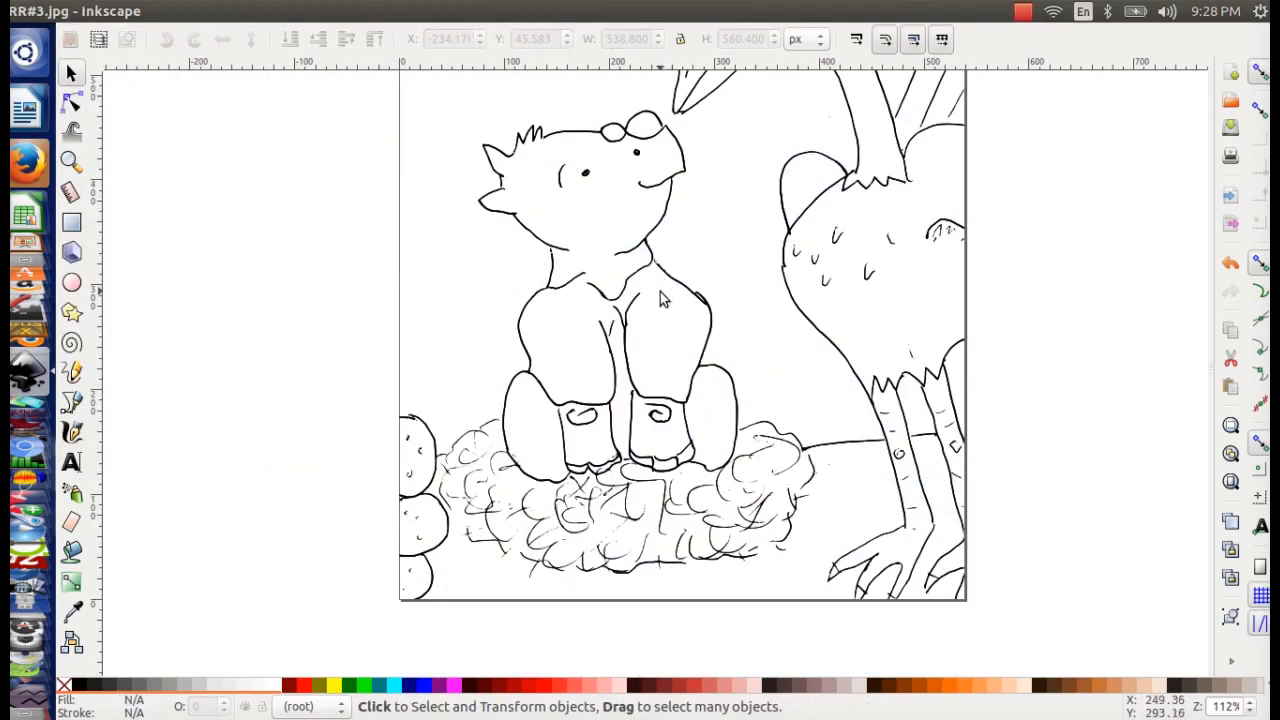
{"action": "scroll", "coordinate": [664, 362], "scroll_direction": "up", "scroll_amount": 3}
- Try simplifying the paths of the traced line-art group, and undo the simplification
{"action": "left_click", "coordinate": [544, 222]}
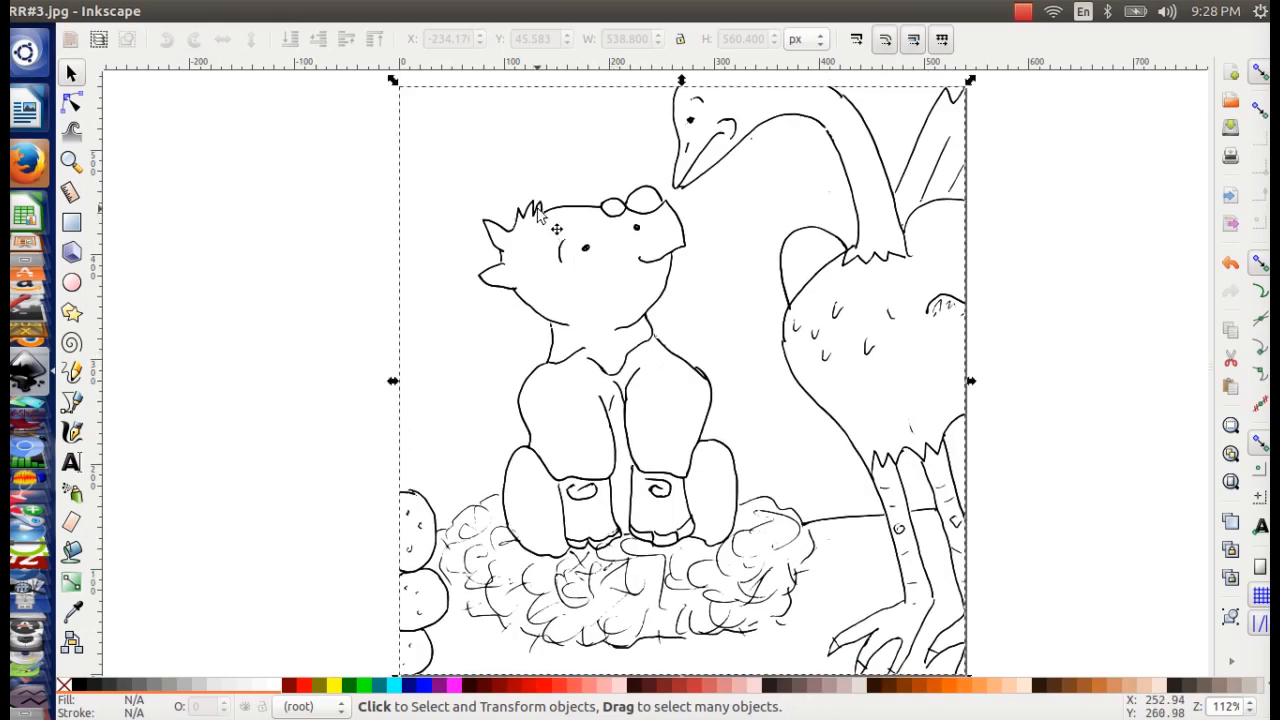
{"action": "key", "text": "ctrl"}
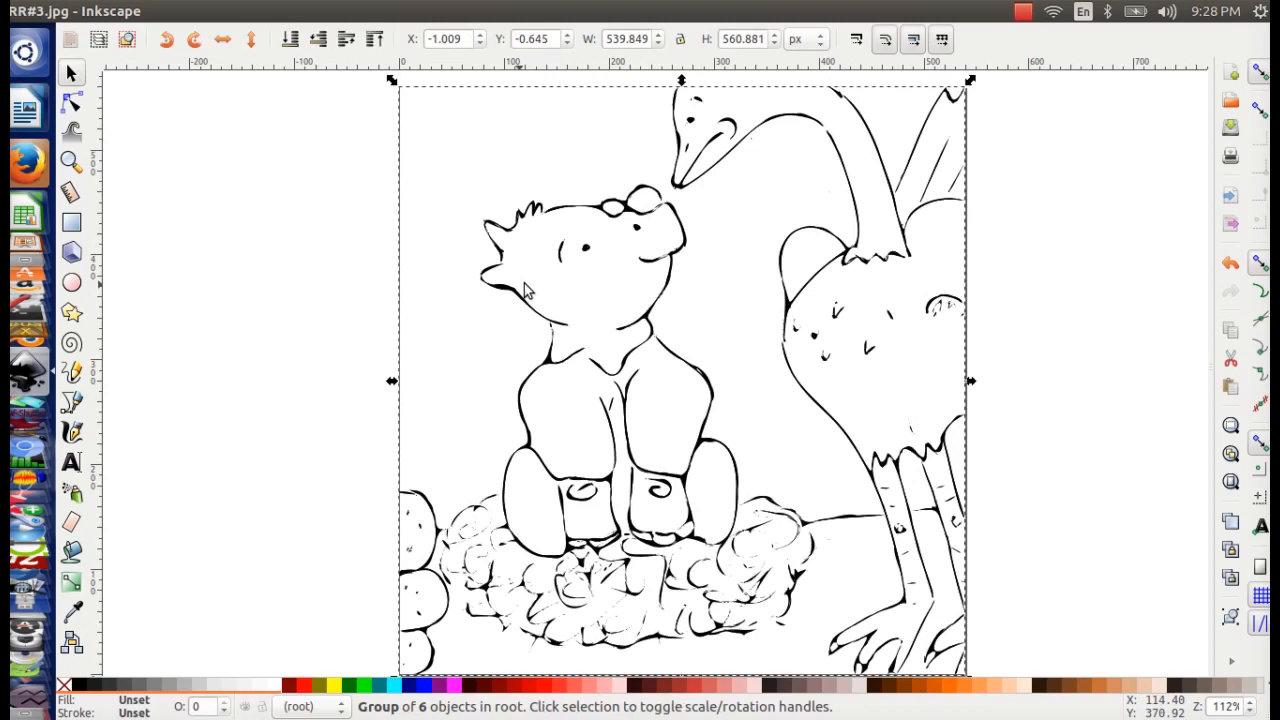
{"action": "key", "text": "ctrl+l"}
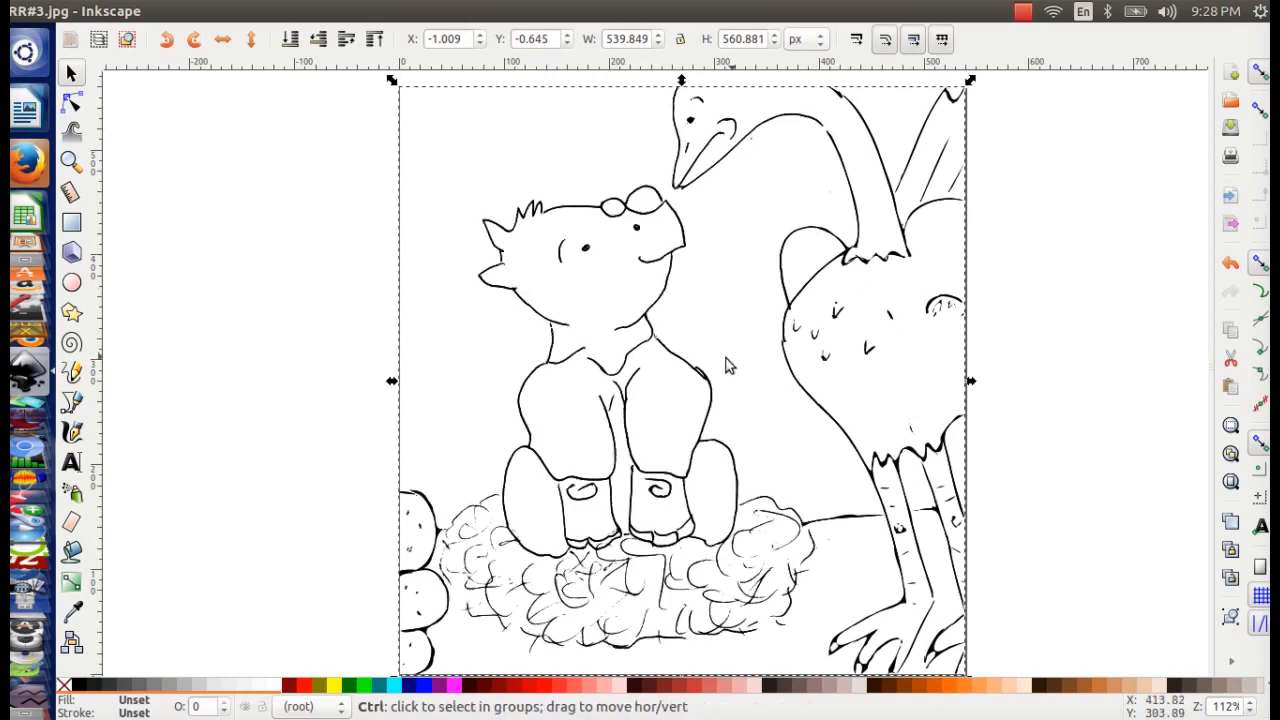
{"action": "key", "text": "ctrl+z"}
- Examine the quality of the traced lines around the rhino's head, neck and chest
{"action": "key", "text": "plus"}
{"action": "key", "text": "plus"}
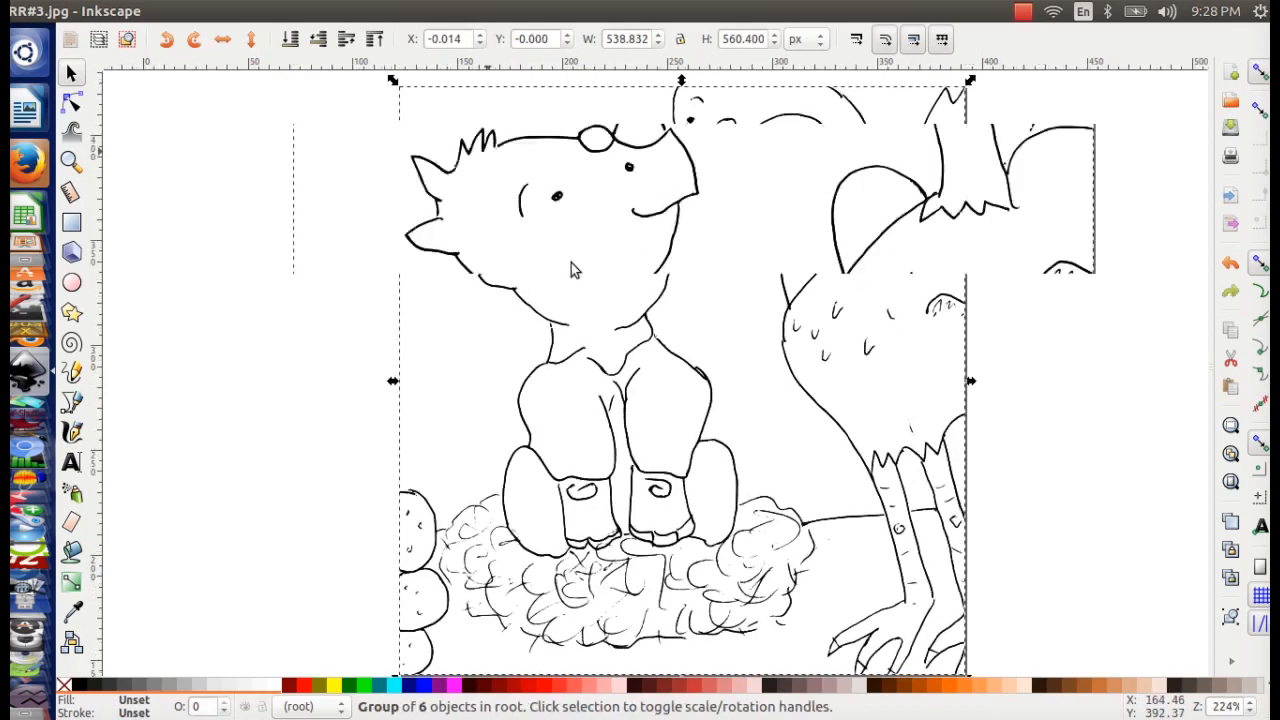
{"action": "left_click_drag", "start_coordinate": [568, 304], "coordinate": [595, 302]}
{"action": "key", "text": "plus"}
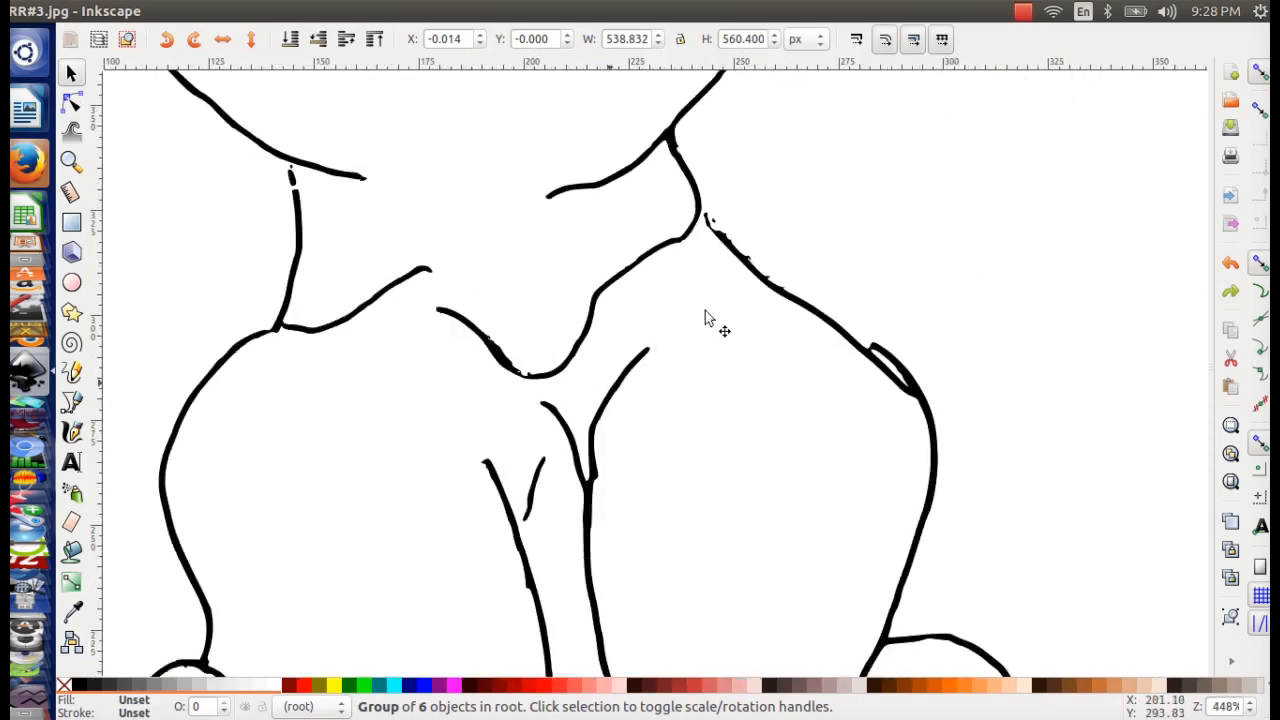
{"action": "key", "text": "minus"}
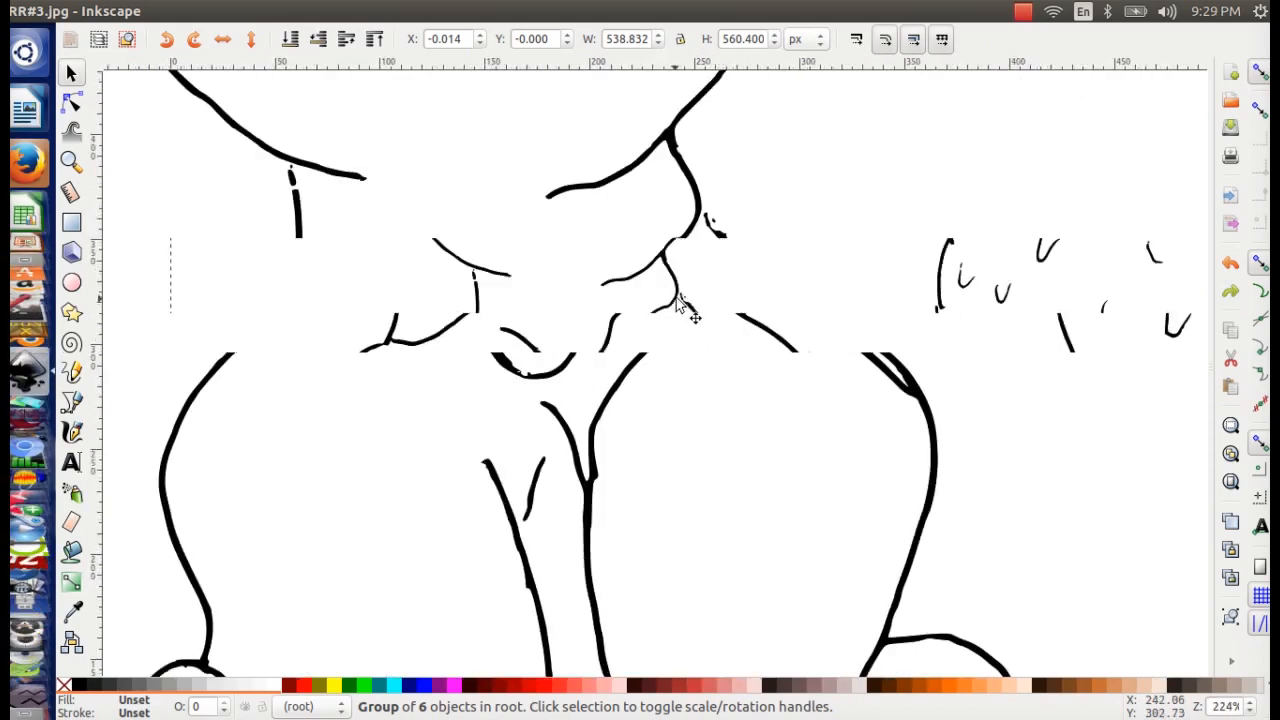
{"action": "key", "text": "minus"}
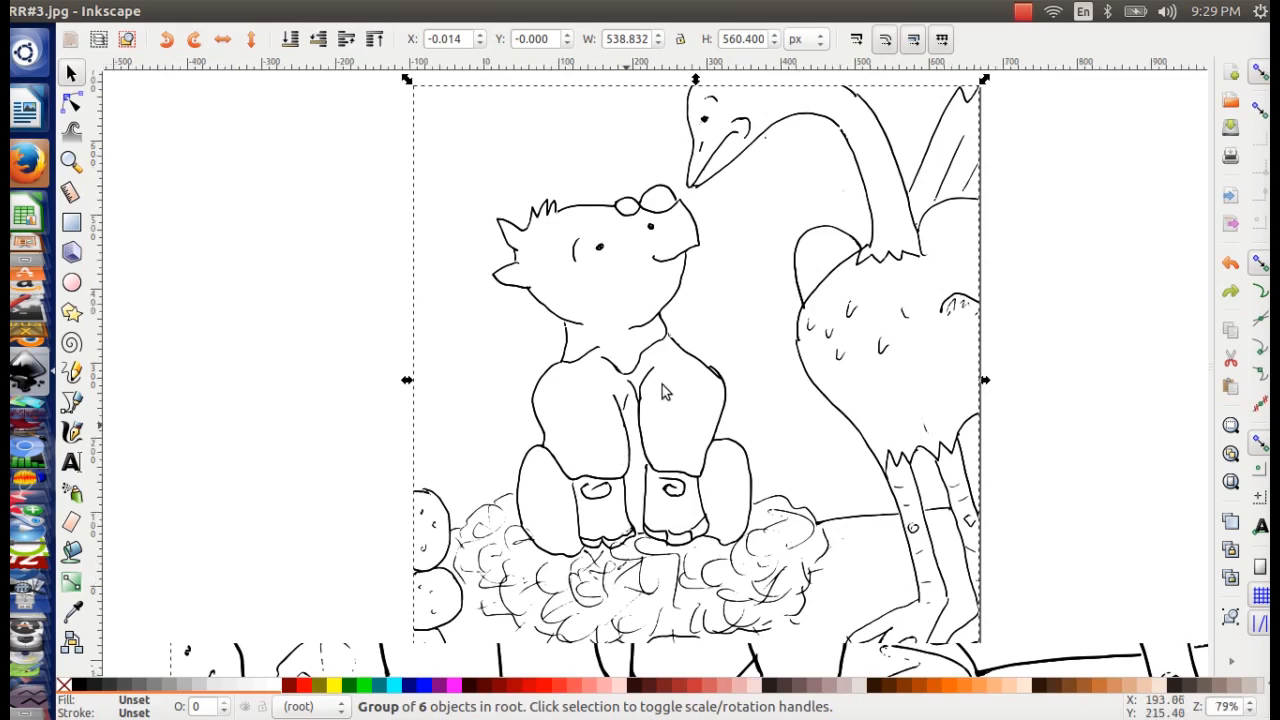
{"action": "key", "text": "minus"}
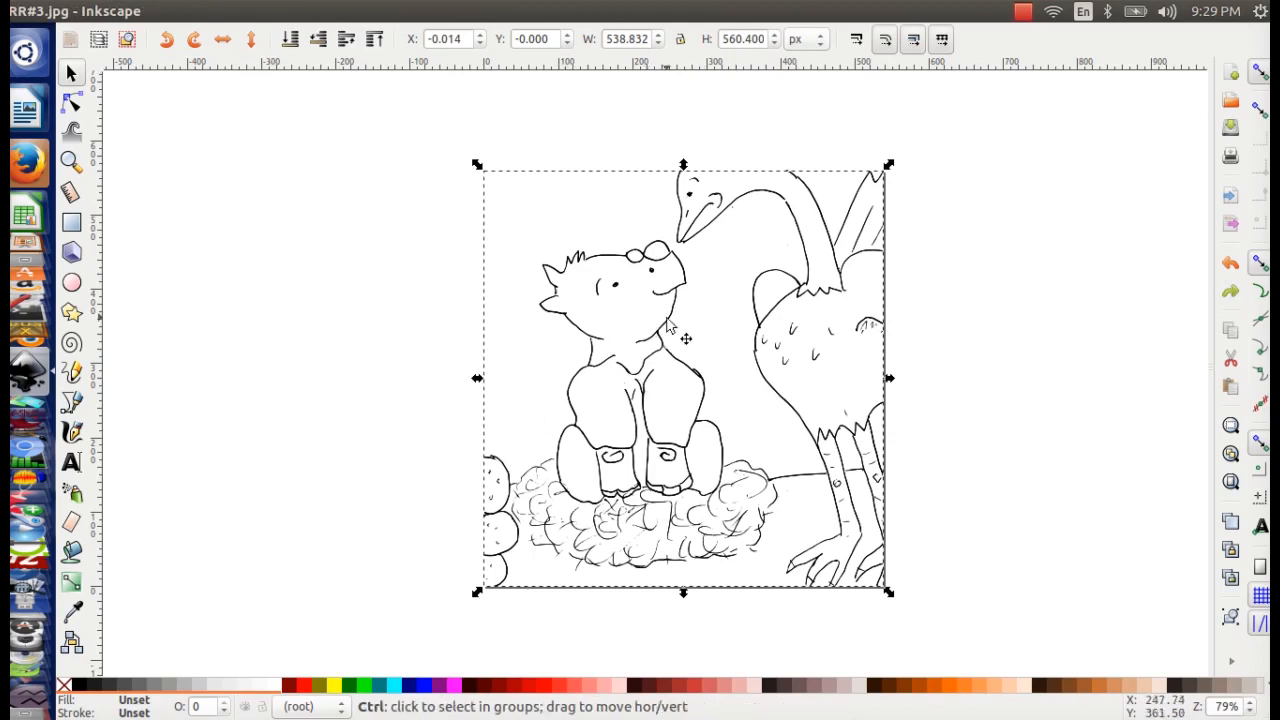
- Undo the image deletion, the move and the bitmap trace, and deselect the original sketch
{"action": "key", "text": "ctrl+z"}
{"action": "key", "text": "ctrl+z"}
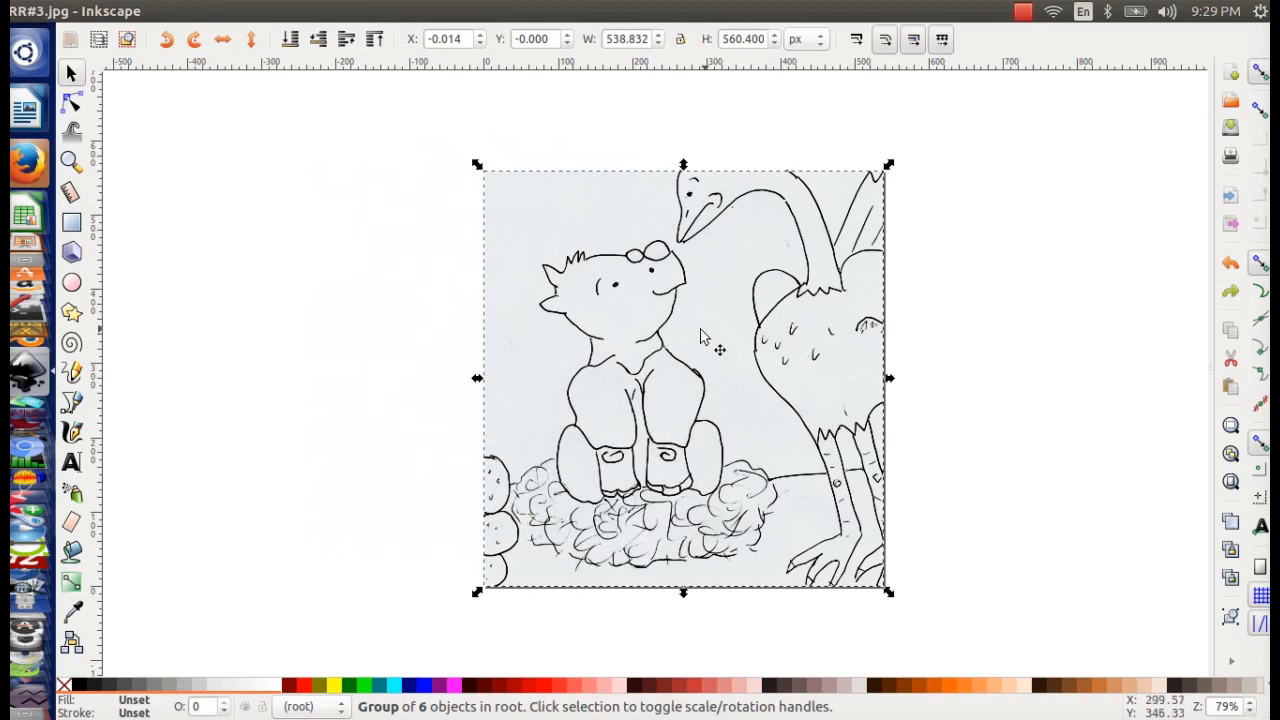
{"action": "key", "text": "ctrl+z"}
{"action": "left_click", "coordinate": [651, 280]}
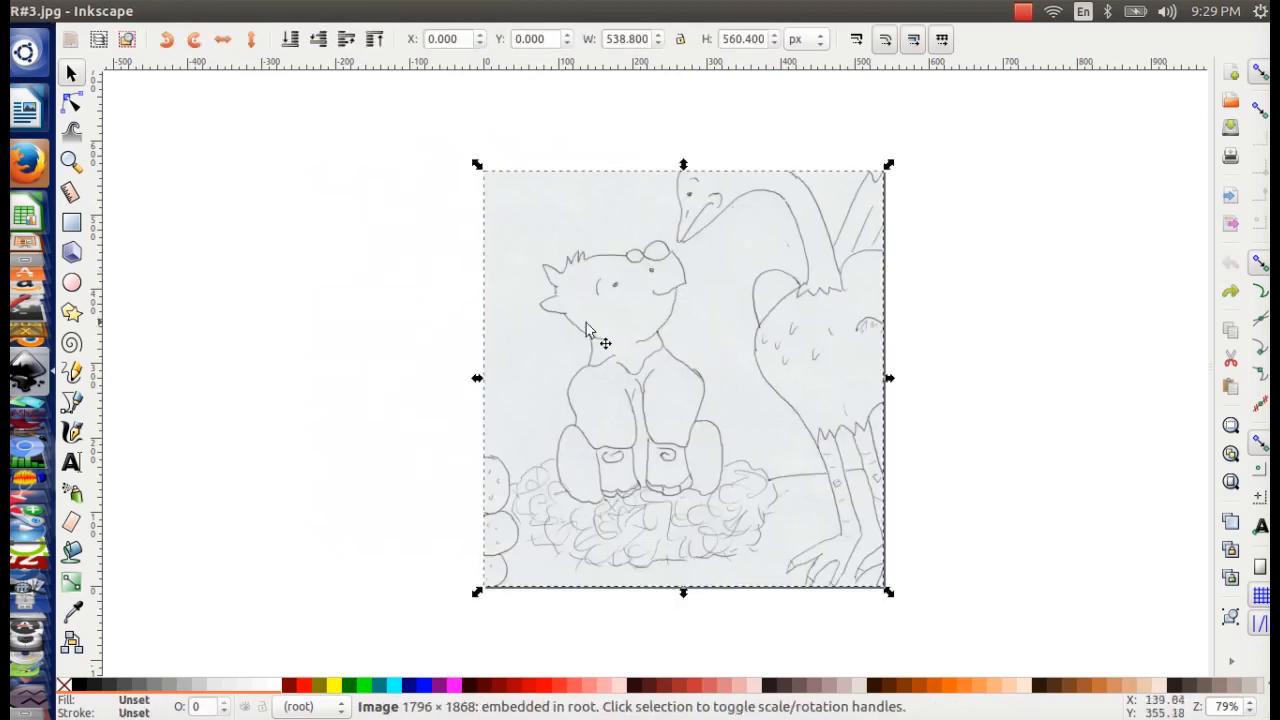
{"action": "key", "text": "Escape"}
- Examine the pencil outlines of the rhino and the ostrich in the original sketch
{"action": "scroll", "coordinate": [620, 445], "scroll_direction": "up", "scroll_amount": 1}
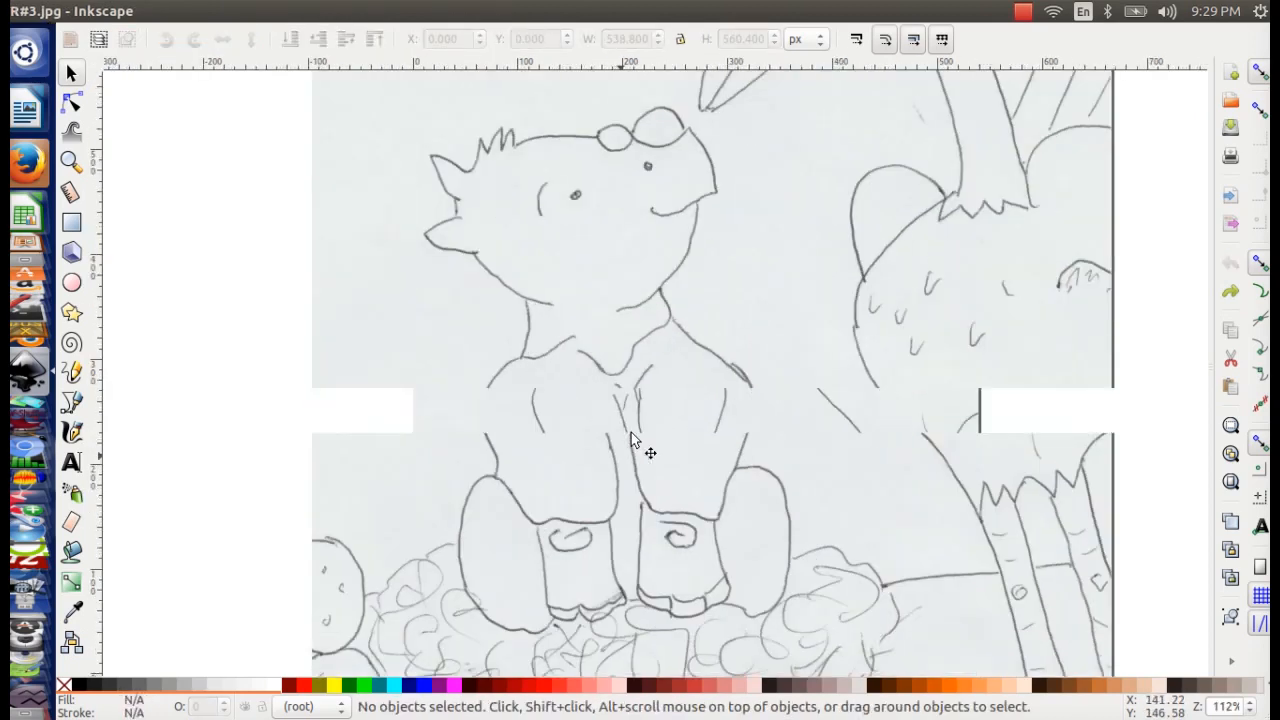
{"action": "key", "text": "minus"}
{"action": "key", "text": "plus"}
{"action": "key", "text": "plus"}
{"action": "key", "text": "plus"}
{"action": "left_click_drag", "start_coordinate": [600, 256], "coordinate": [624, 411]}
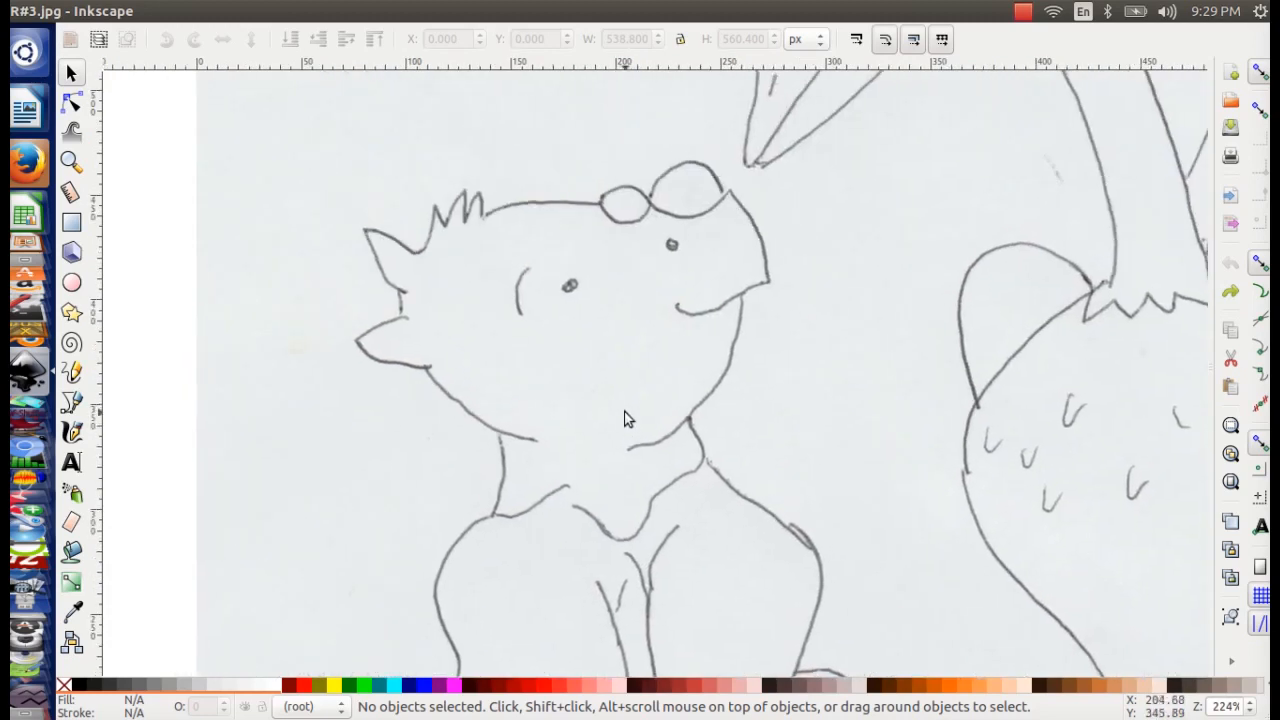
{"action": "key", "text": "minus"}
{"action": "key", "text": "plus"}
{"action": "scroll", "coordinate": [894, 329], "scroll_direction": "down", "scroll_amount": 1}
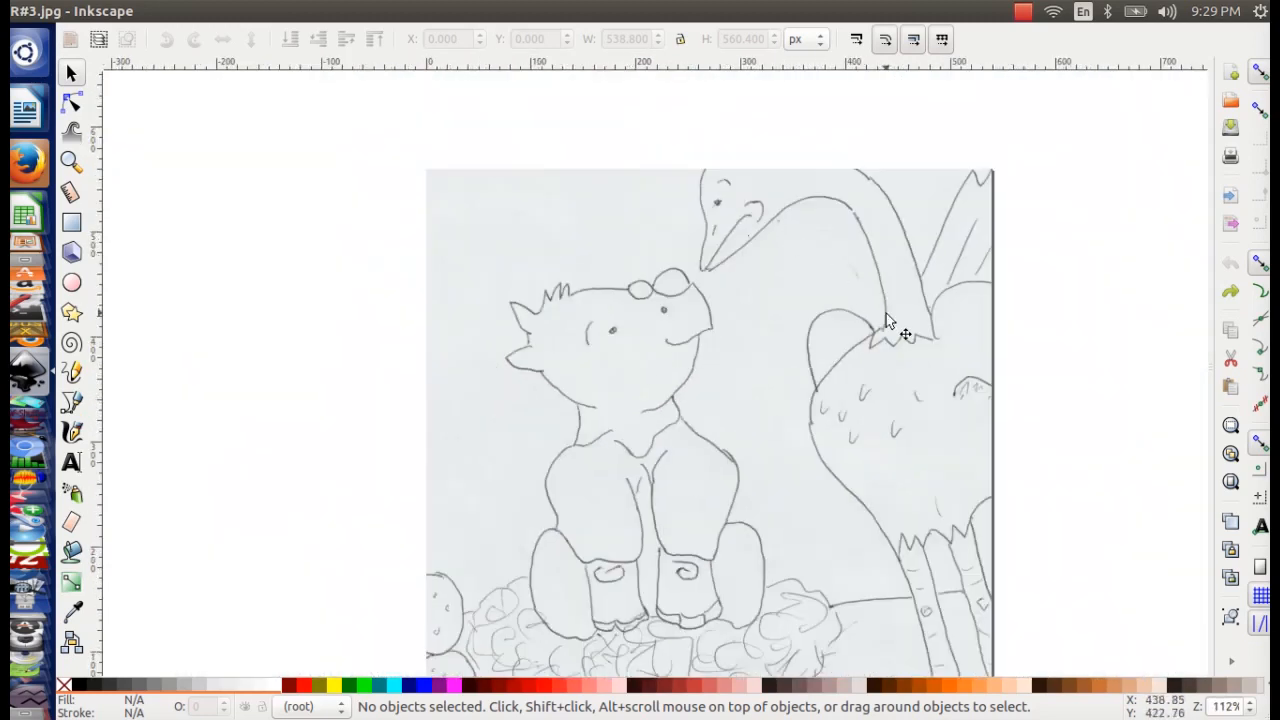
{"action": "scroll", "coordinate": [866, 320], "scroll_direction": "up", "scroll_amount": 2}
{"action": "scroll", "coordinate": [712, 320], "scroll_direction": "down", "scroll_amount": 2}
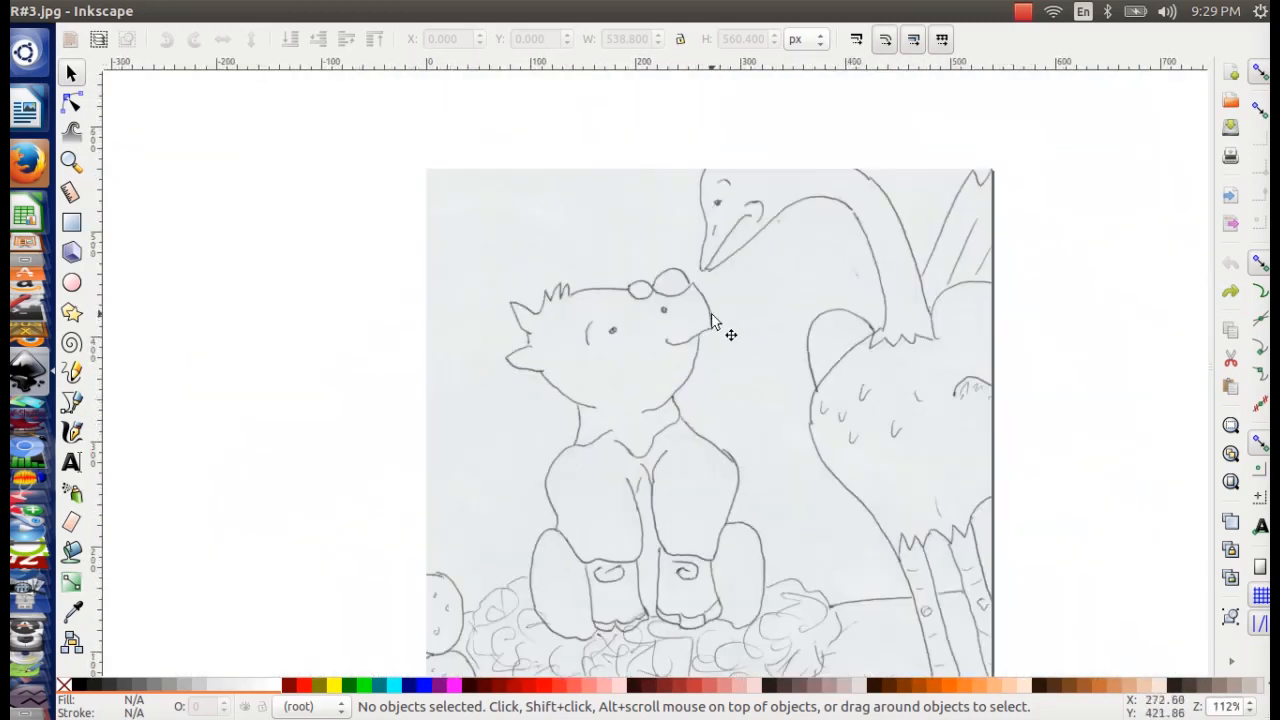
- Try a short S-shaped freehand line with an olive fill in the empty area beside the sketch, and undo both
{"action": "left_click", "coordinate": [74, 284]}
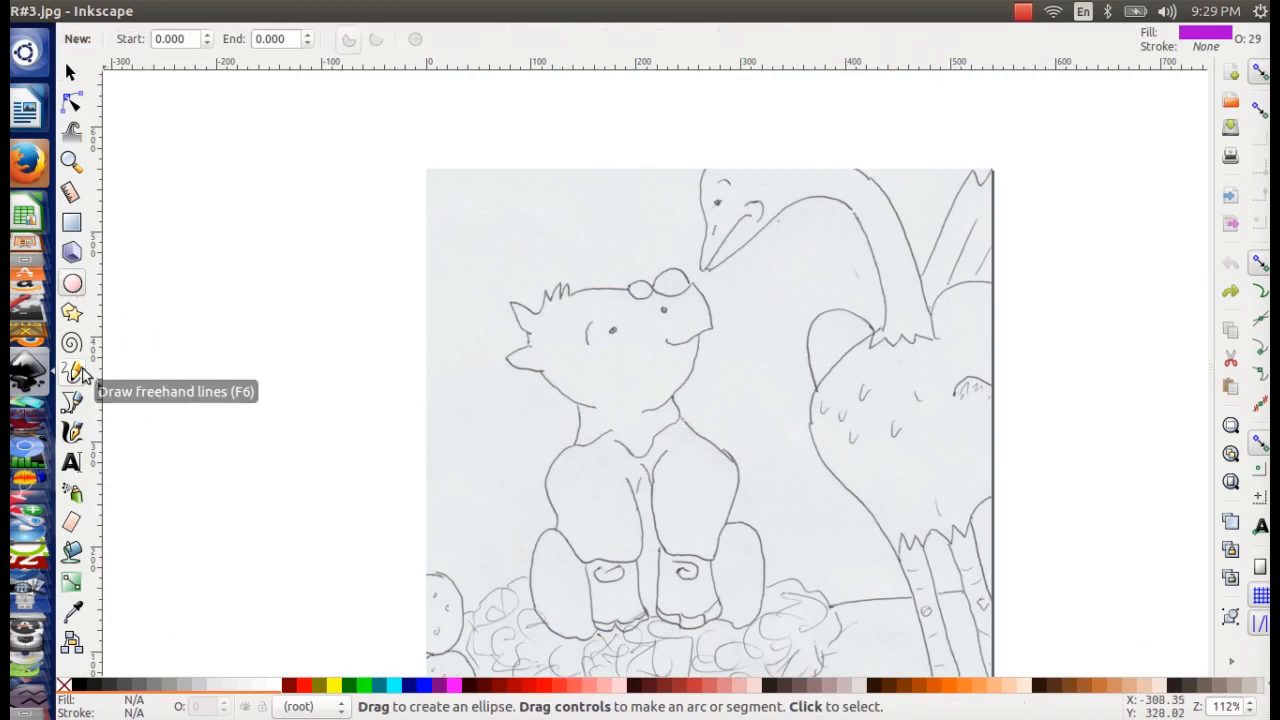
{"action": "scroll", "coordinate": [775, 375], "scroll_direction": "down", "scroll_amount": 2}
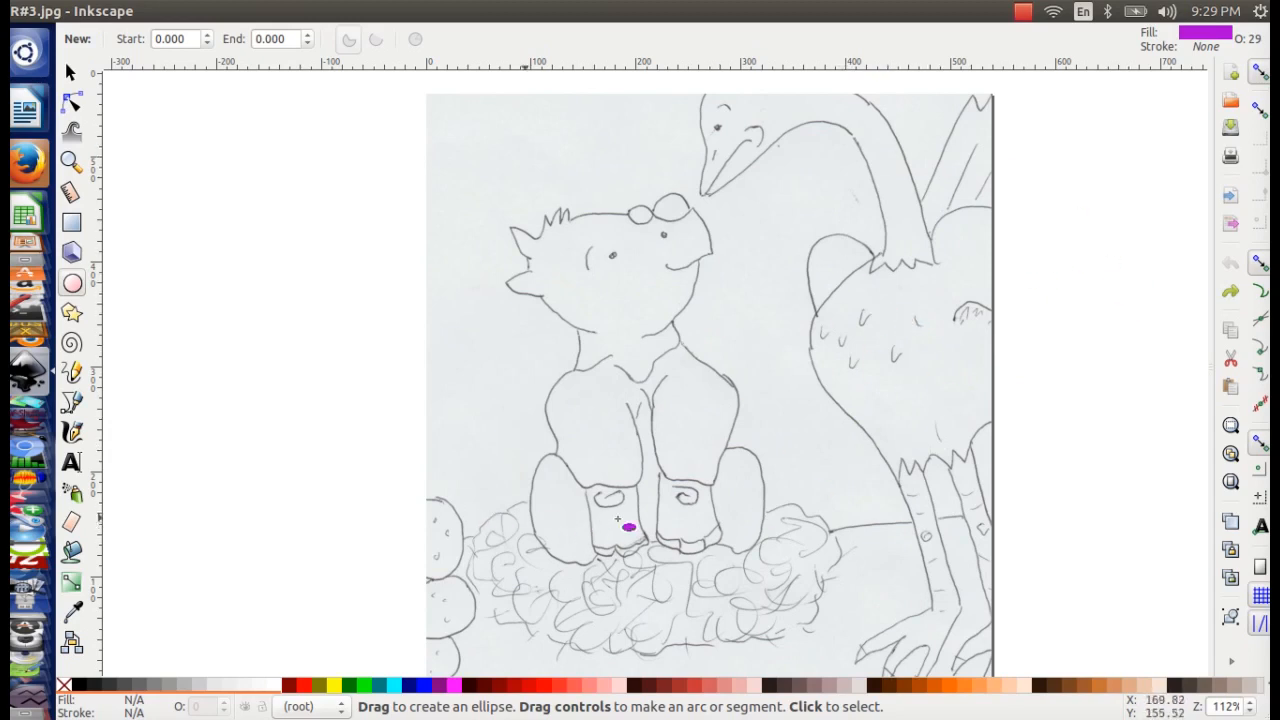
{"action": "scroll", "coordinate": [617, 519], "scroll_direction": "down", "scroll_amount": 2}
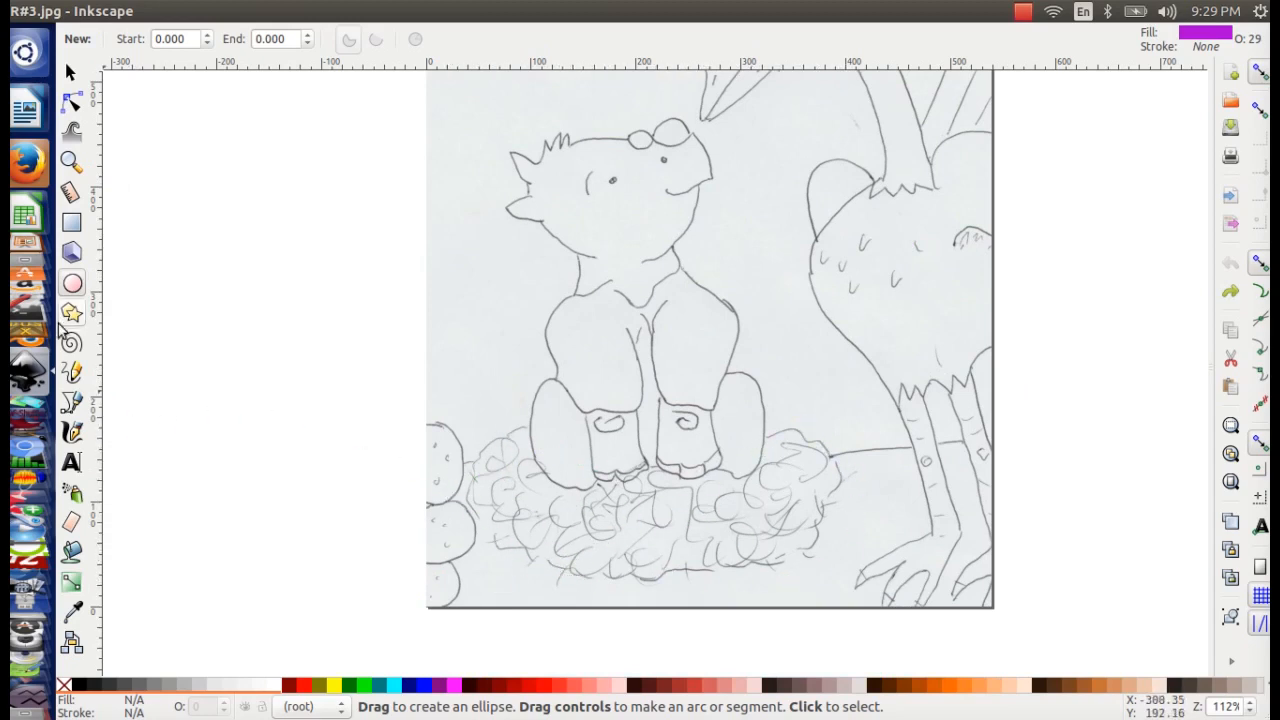
{"action": "left_click", "coordinate": [71, 374]}
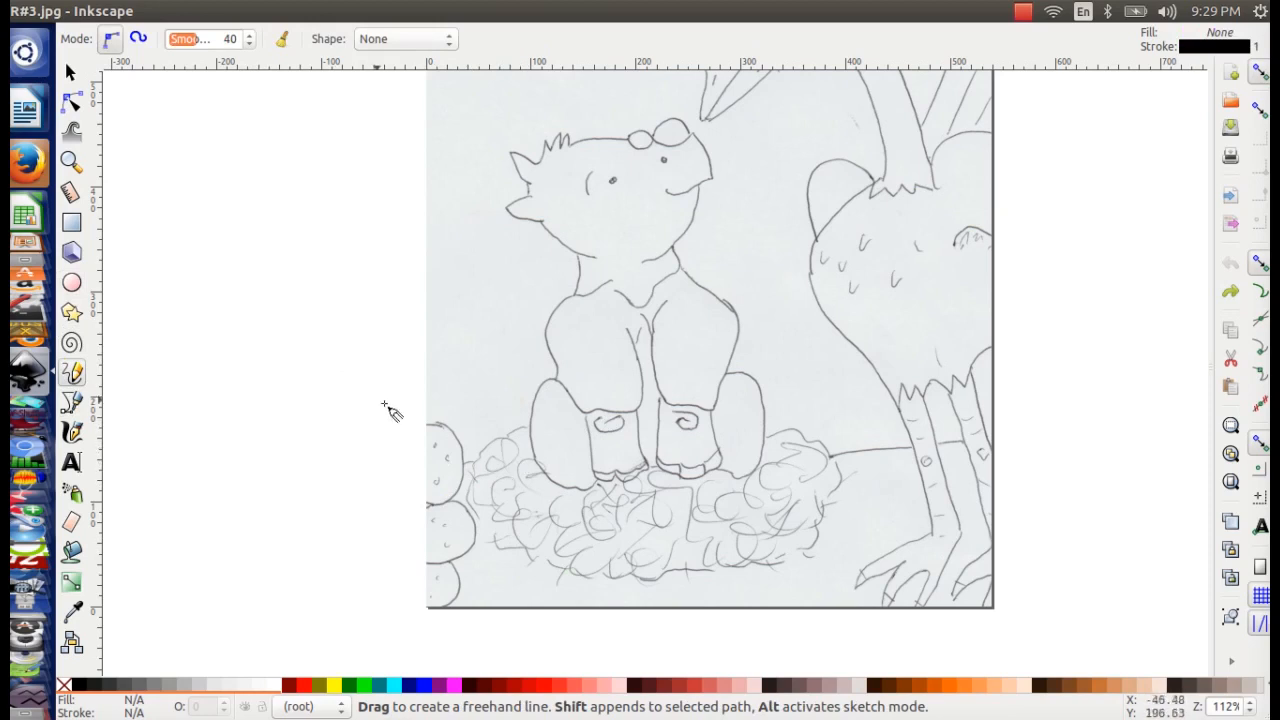
{"action": "left_click_drag", "start_coordinate": [303, 353], "coordinate": [260, 412]}
{"action": "left_click", "coordinate": [319, 685]}
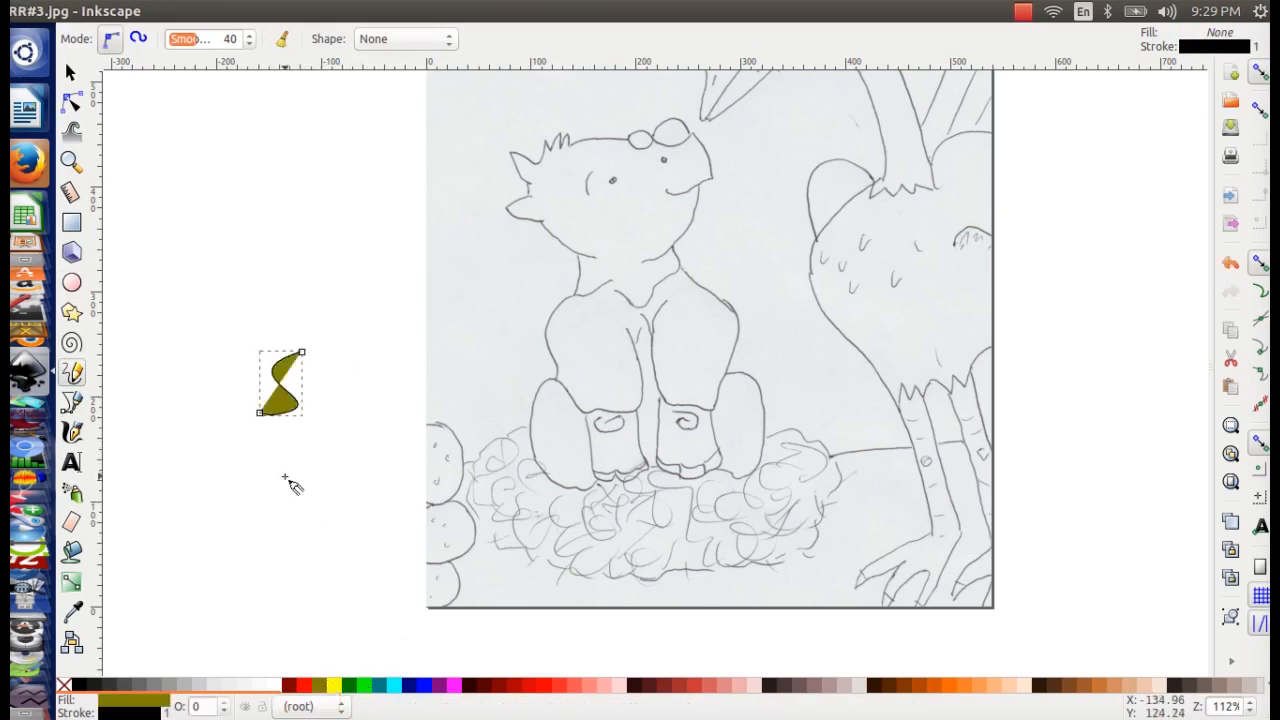
{"action": "key", "text": "ctrl+z"}
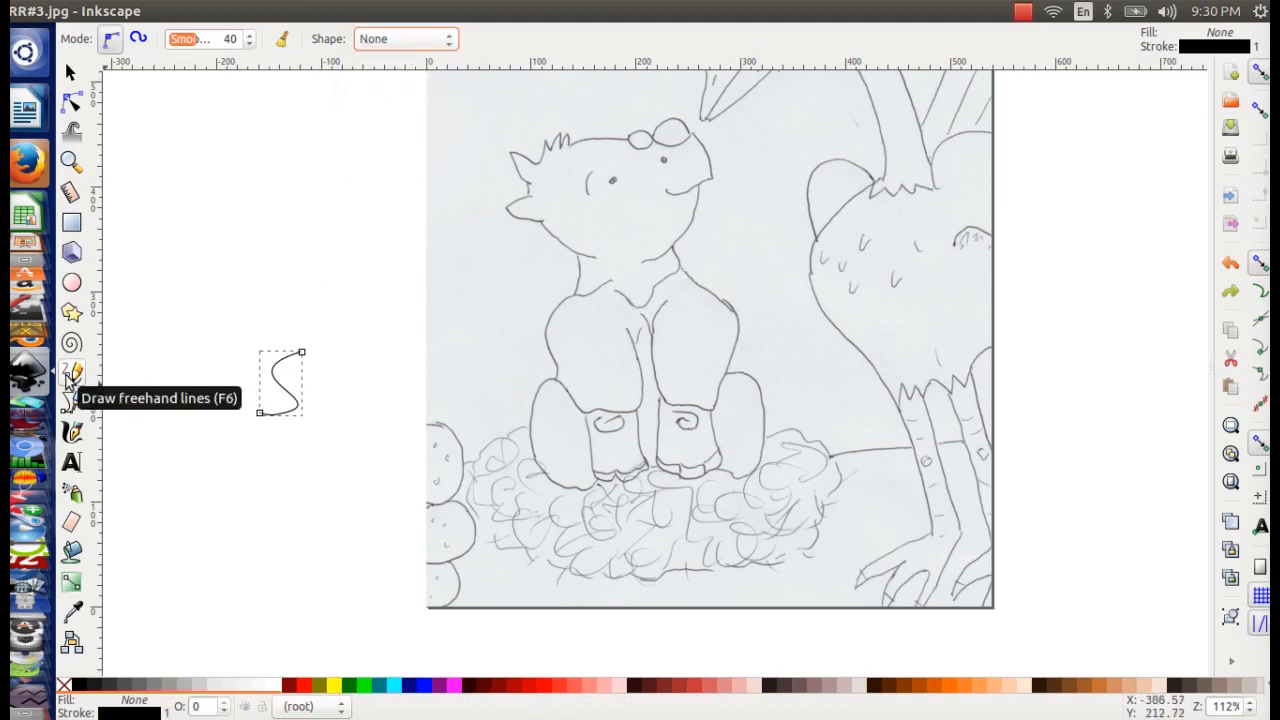
{"action": "key", "text": "ctrl+z"}
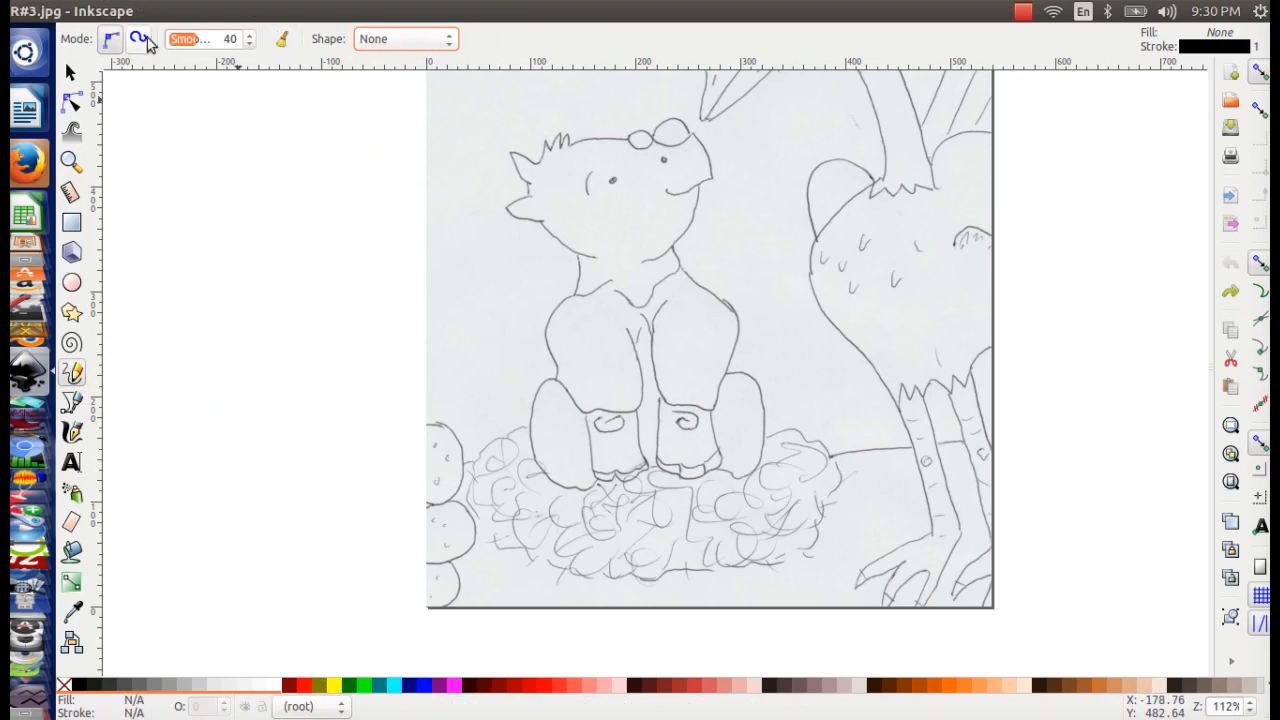
- Try a freehand line with smoothing 50 in the empty area beside the sketch, and undo it
{"action": "left_click", "coordinate": [248, 35]}
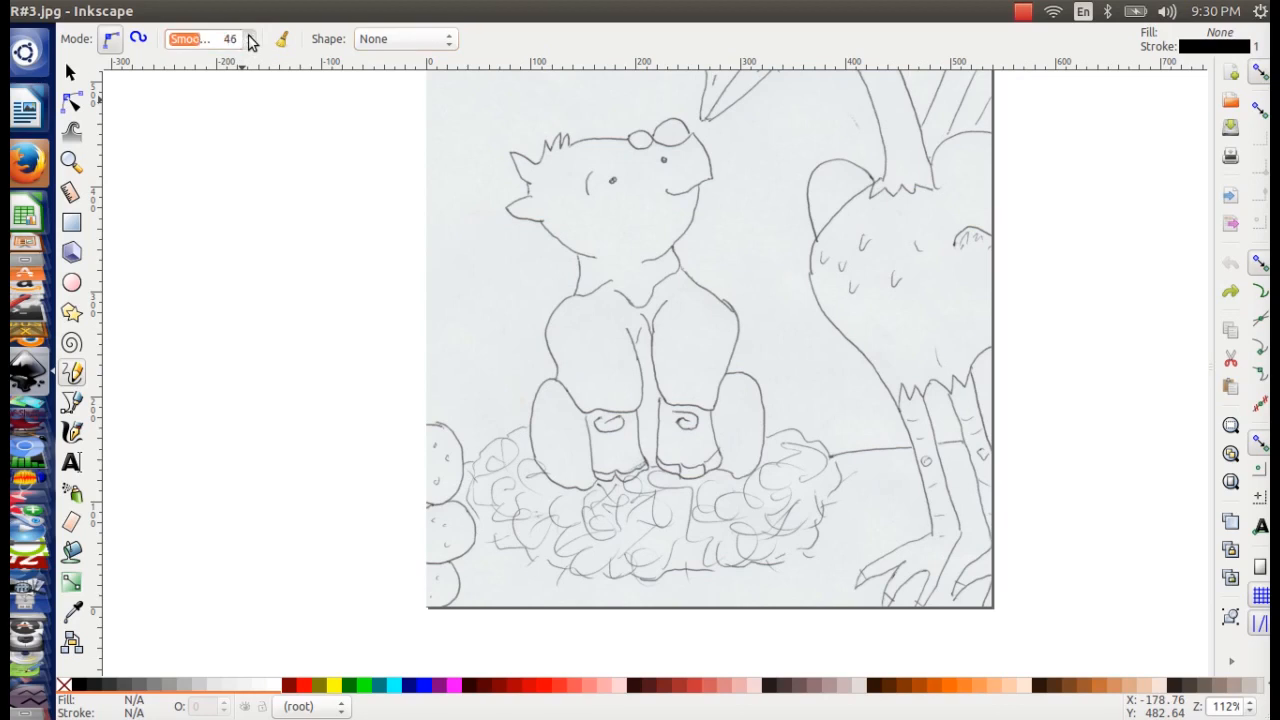
{"action": "mouse_move", "coordinate": [276, 165]}
{"action": "left_mouse_down"}
{"action": "mouse_move", "coordinate": [230, 176]}
{"action": "mouse_move", "coordinate": [222, 333]}
{"action": "left_mouse_up"}
{"action": "key", "text": "ctrl+z"}
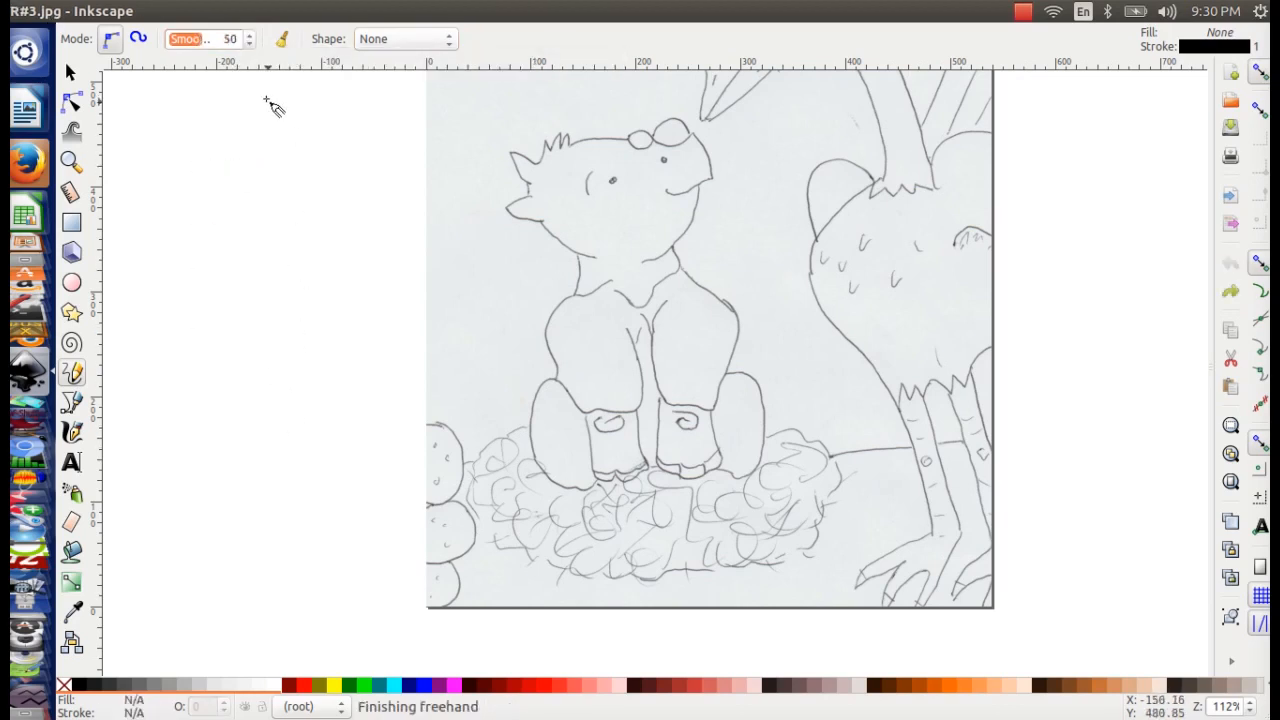
- Try two curved freehand lines with smoothing 22 beside the sketch, undoing each one
{"action": "left_click", "coordinate": [251, 44]}
{"action": "left_click", "coordinate": [251, 44]}
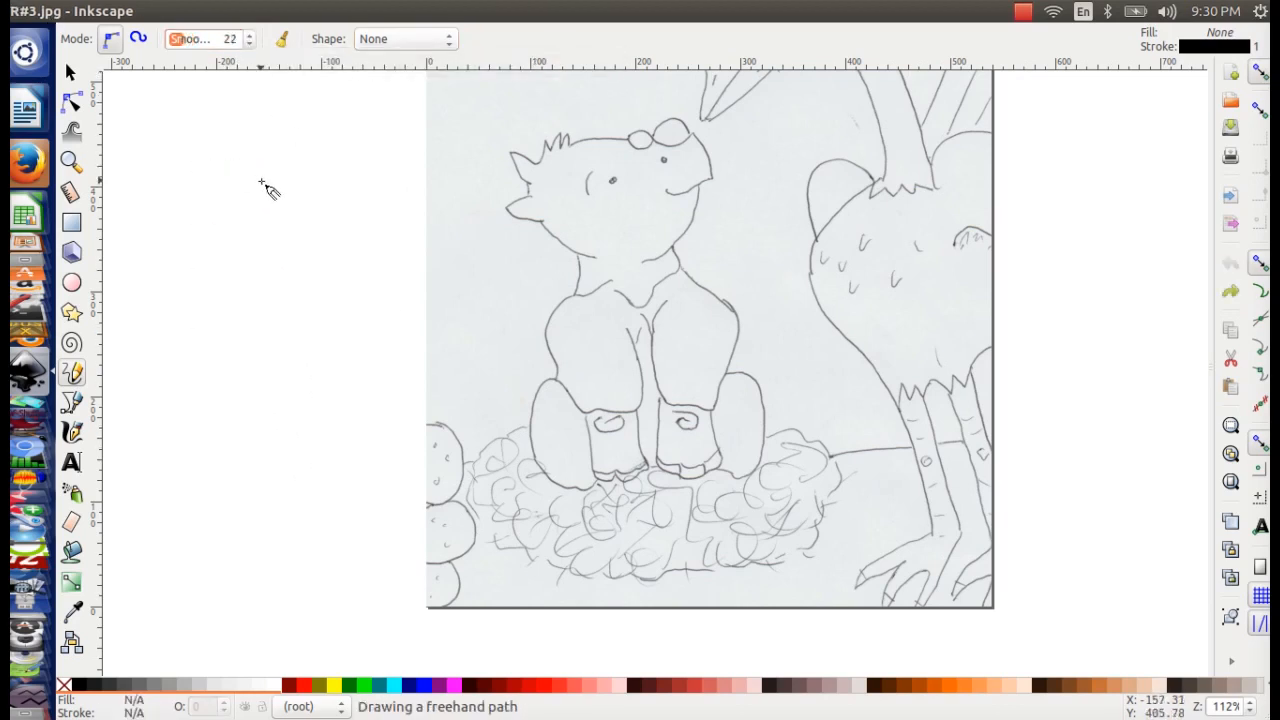
{"action": "left_click_drag", "start_coordinate": [258, 182], "coordinate": [240, 394]}
{"action": "key", "text": "ctrl+z"}
{"action": "mouse_move", "coordinate": [269, 326]}
{"action": "left_mouse_down"}
{"action": "mouse_move", "coordinate": [324, 363]}
{"action": "mouse_move", "coordinate": [320, 568]}
{"action": "left_mouse_up"}
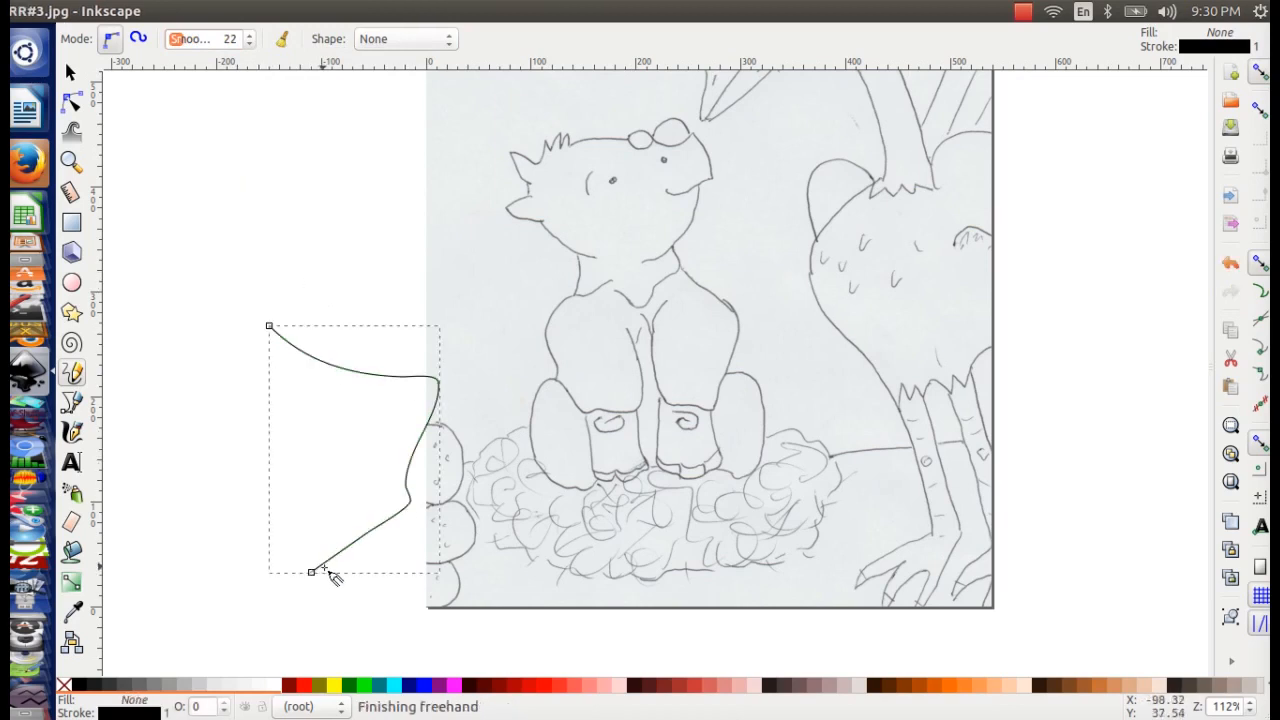
{"action": "key", "text": "ctrl+z"}
- Set the freehand line smoothing to 35
{"action": "left_click", "coordinate": [250, 35]}
{"action": "left_click", "coordinate": [251, 44]}
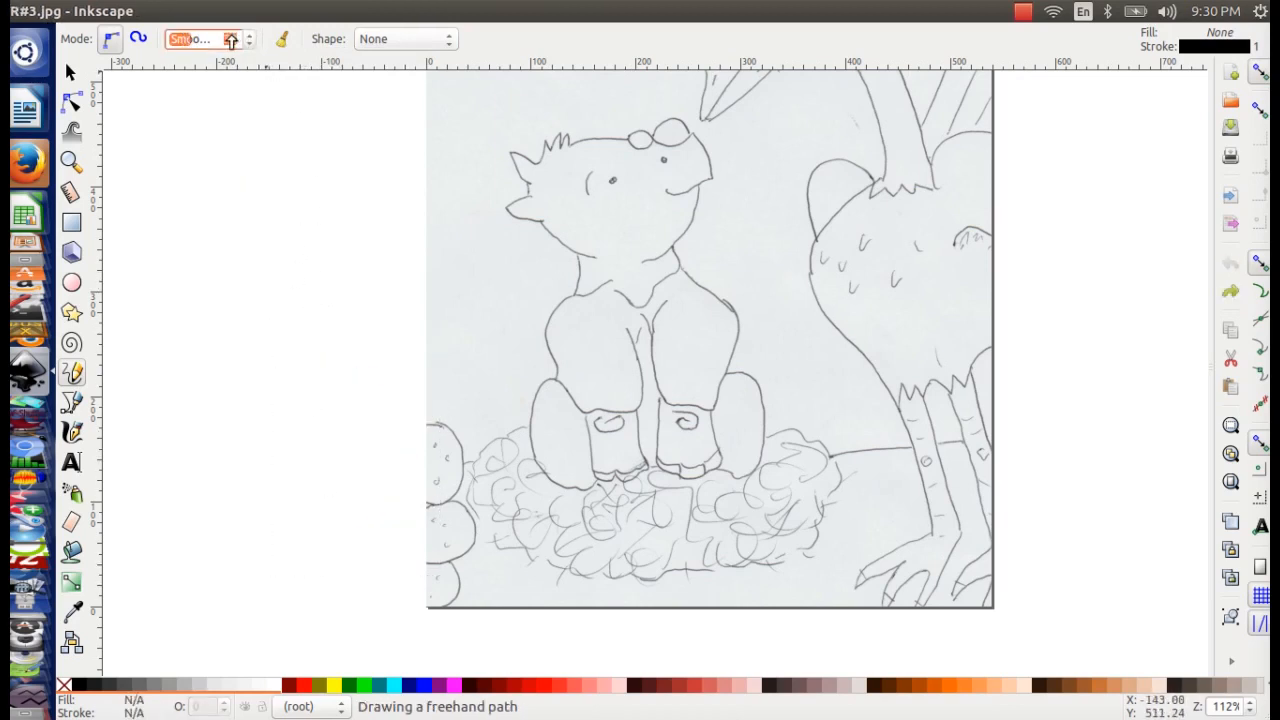
{"action": "left_click", "coordinate": [231, 40]}
{"action": "double_click", "coordinate": [233, 40]}
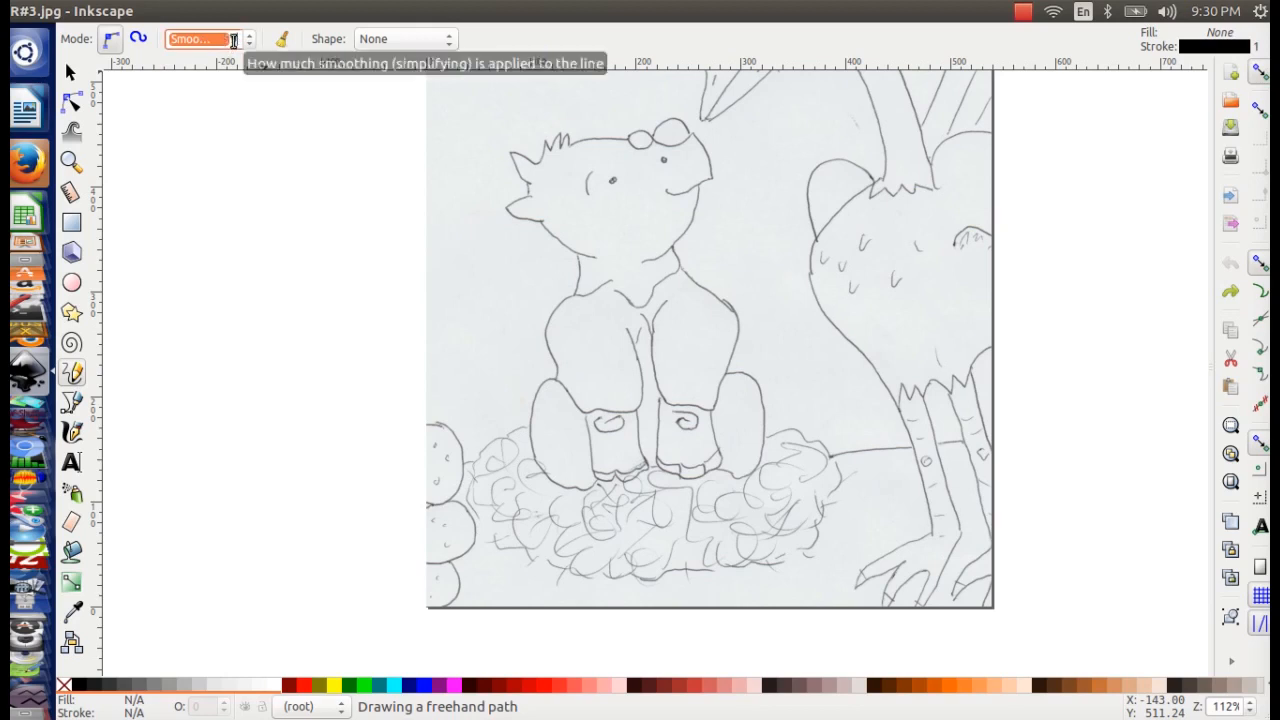
{"action": "type", "text": "35"}
{"action": "key", "text": "Return"}
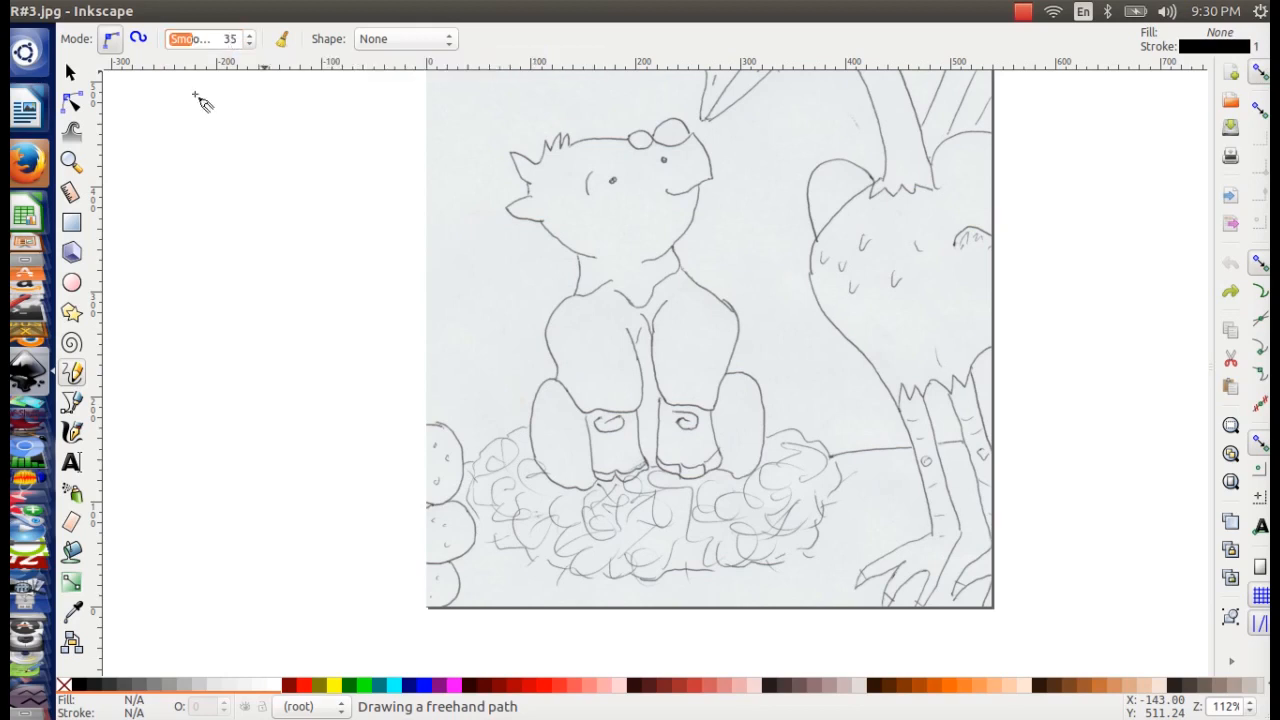
- Set the freehand stroke shape to Ellipse, try a small S-shaped line beside the sketch, and undo that line
{"action": "left_click", "coordinate": [372, 48]}
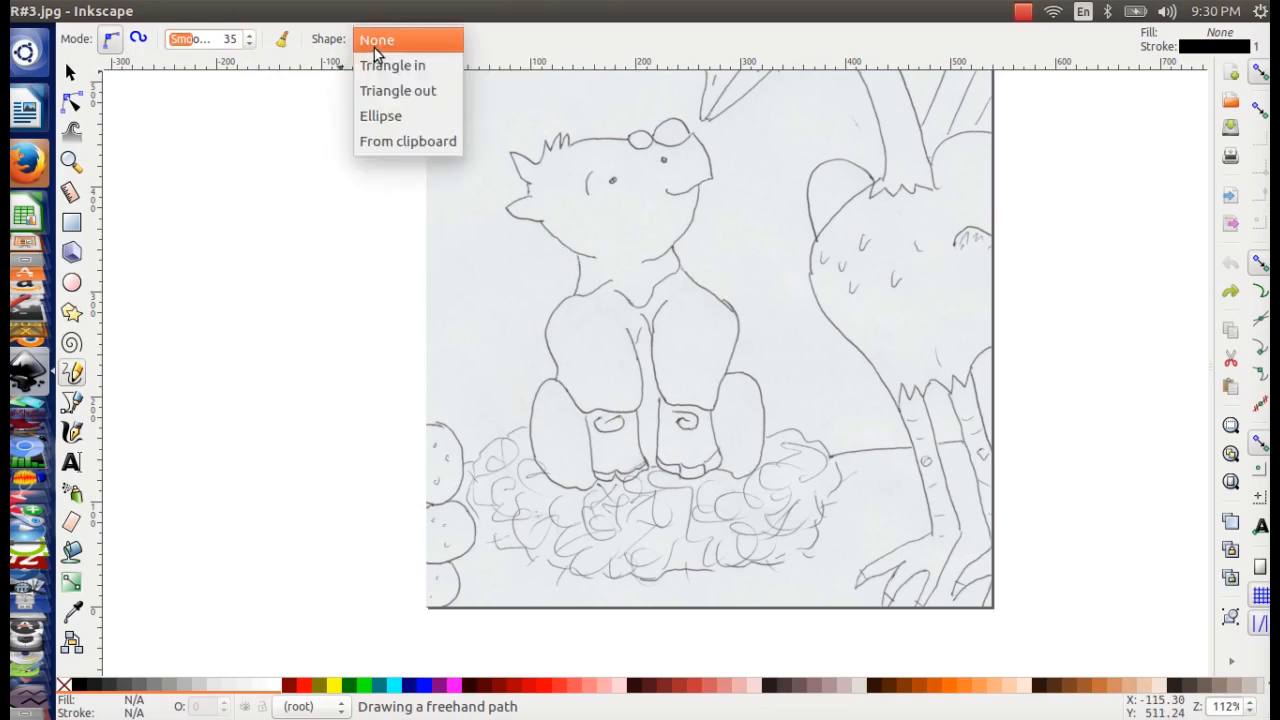
{"action": "left_click", "coordinate": [380, 117]}
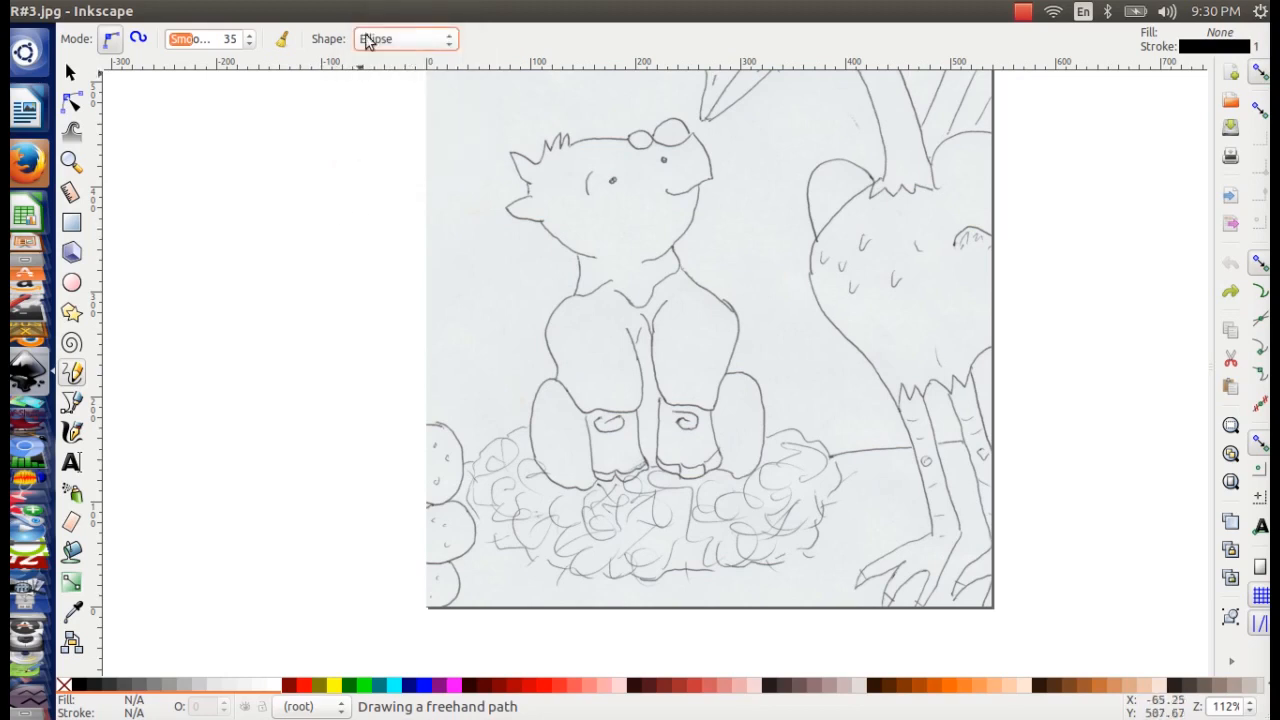
{"action": "left_click_drag", "start_coordinate": [279, 217], "coordinate": [245, 330]}
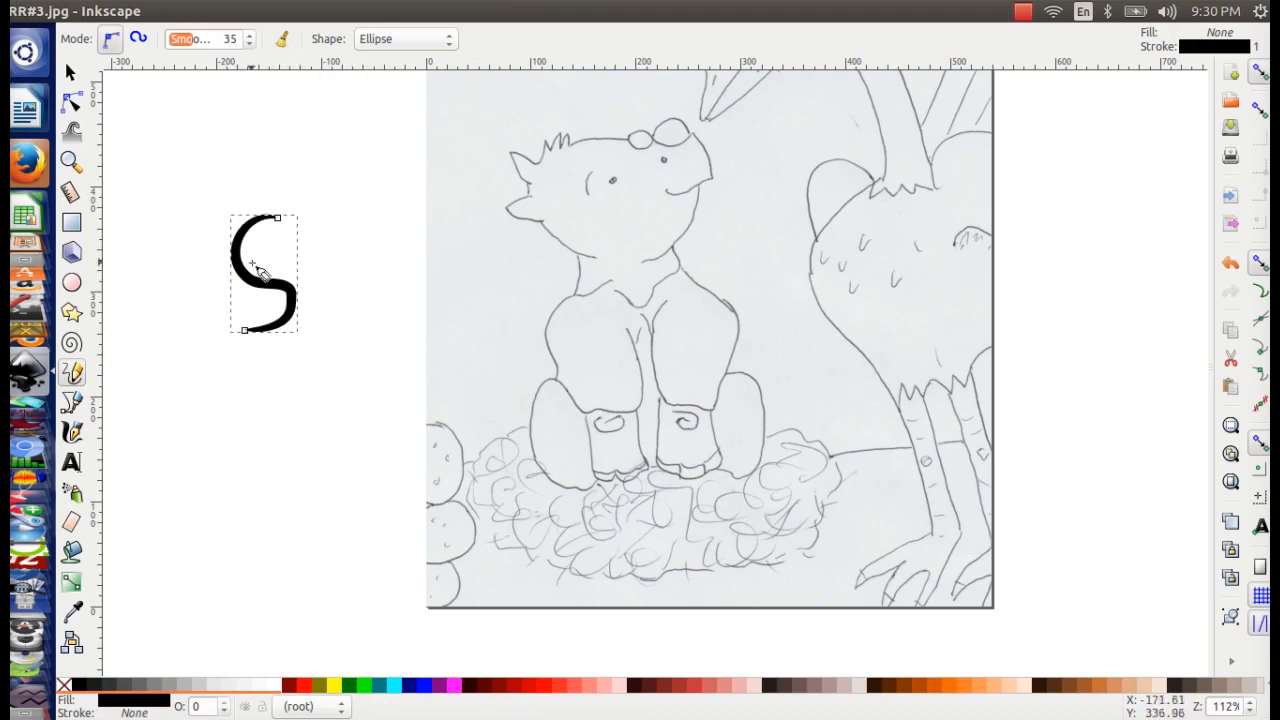
{"action": "key", "text": "ctrl+z"}
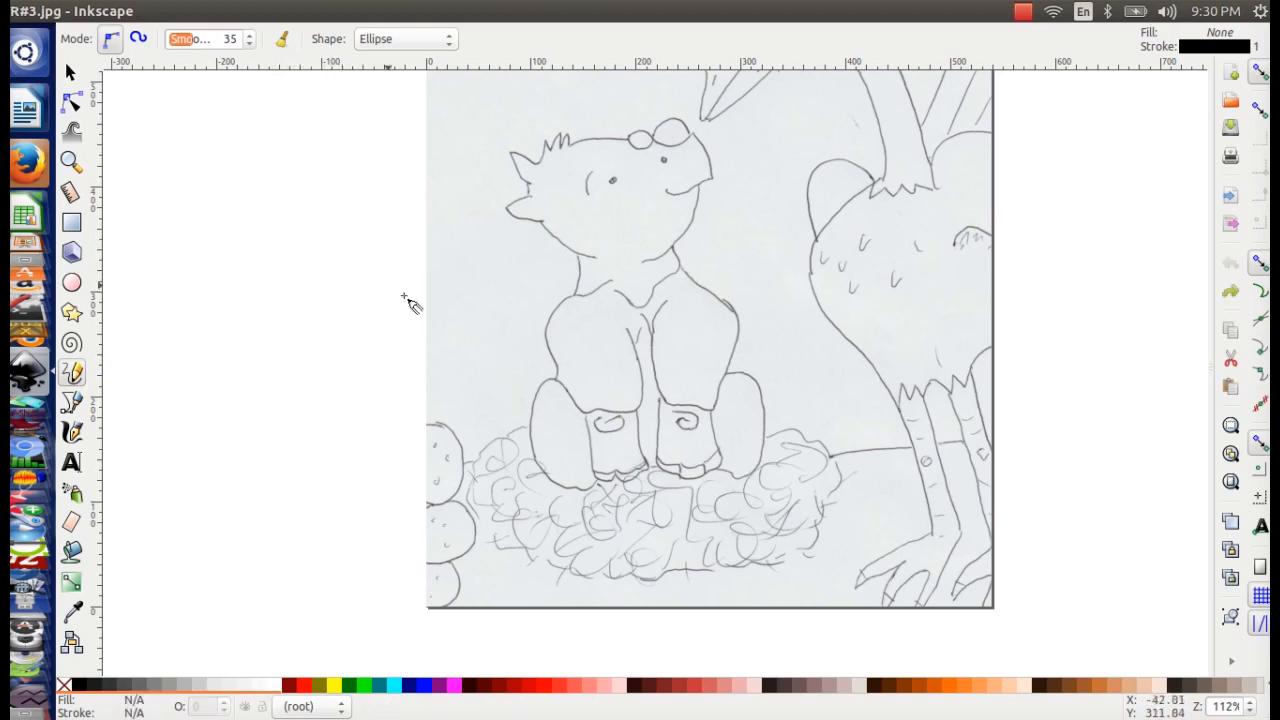
- Enlarge the sketch image proportionally to about 1569 by 1632 px, keeping its lower-left corner at the page origin
{"action": "key", "text": "minus"}
{"action": "key", "text": "minus"}
{"action": "key", "text": "minus"}
{"action": "key", "text": "minus"}
{"action": "key", "text": "minus"}
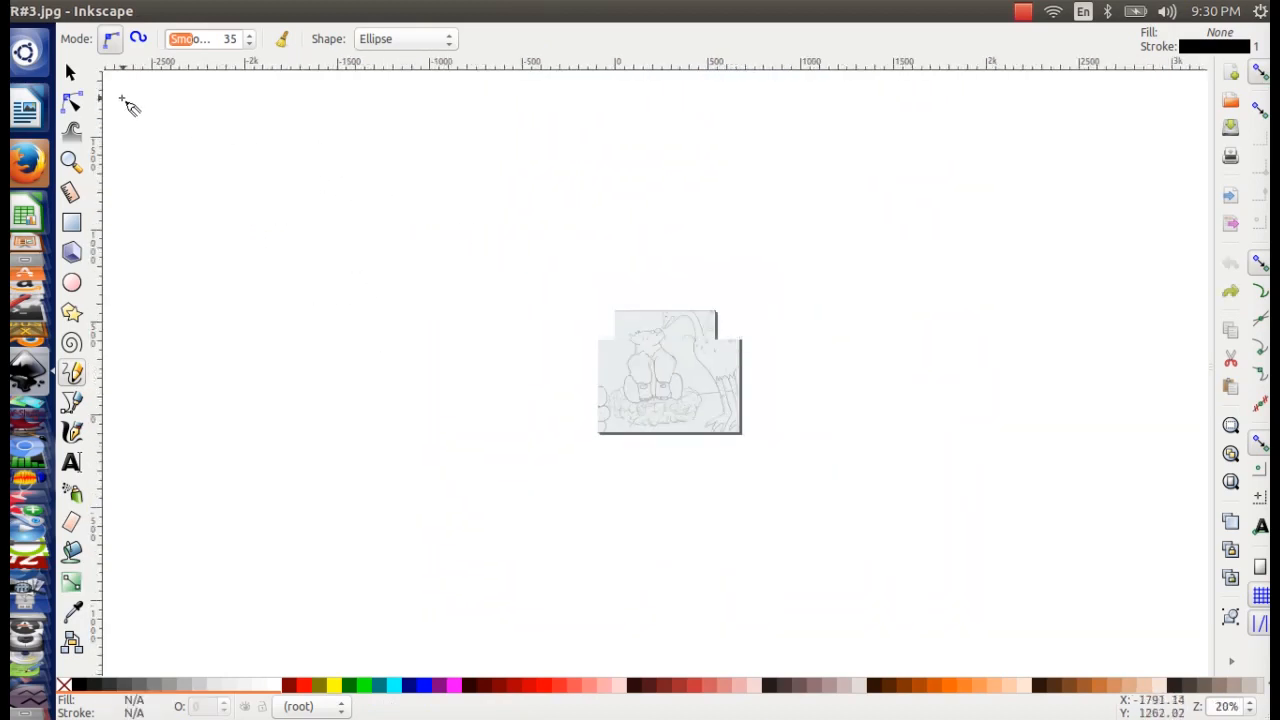
{"action": "left_click", "coordinate": [71, 72]}
{"action": "left_click", "coordinate": [645, 335]}
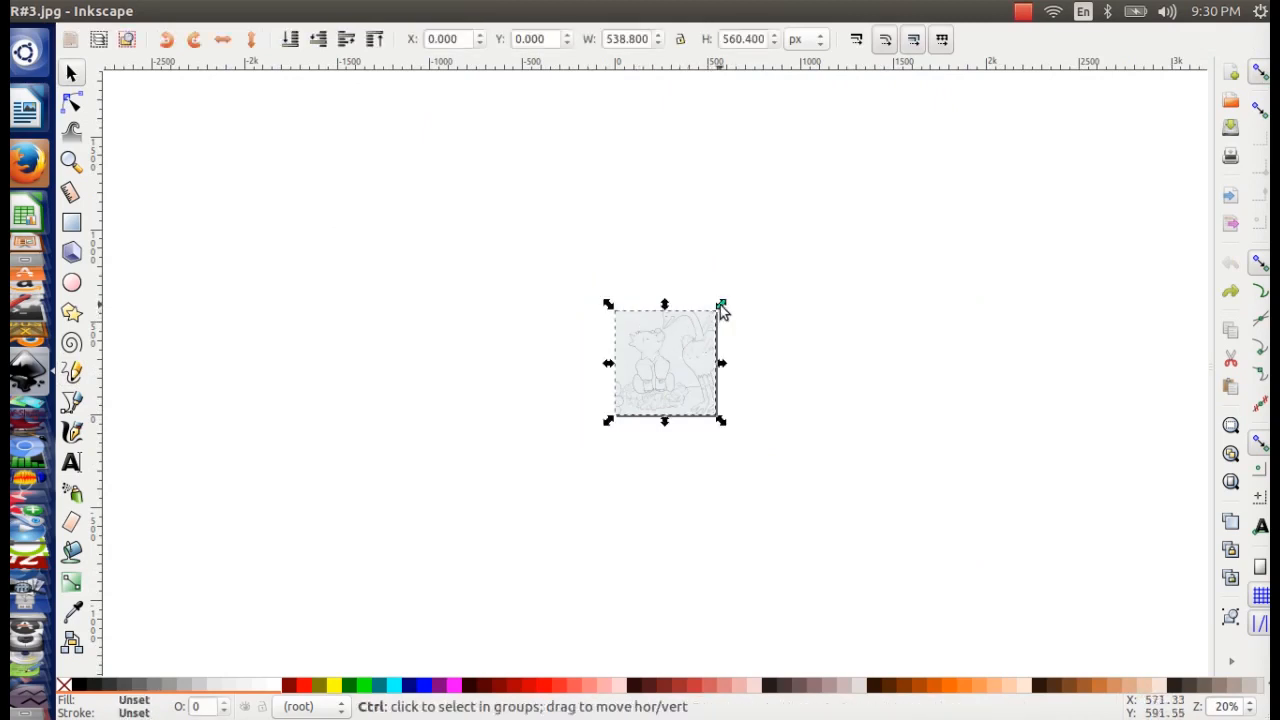
{"action": "left_click_drag", "start_coordinate": [723, 307], "coordinate": [1015, 113]}
{"action": "left_click_drag", "start_coordinate": [798, 237], "coordinate": [705, 291]}
- Try tracing the rhino's chin with an ellipse-shaped freehand stroke on the enlarged sketch, and undo the stroke
{"action": "key", "text": "plus"}
{"action": "key", "text": "plus"}
{"action": "left_click", "coordinate": [71, 371]}
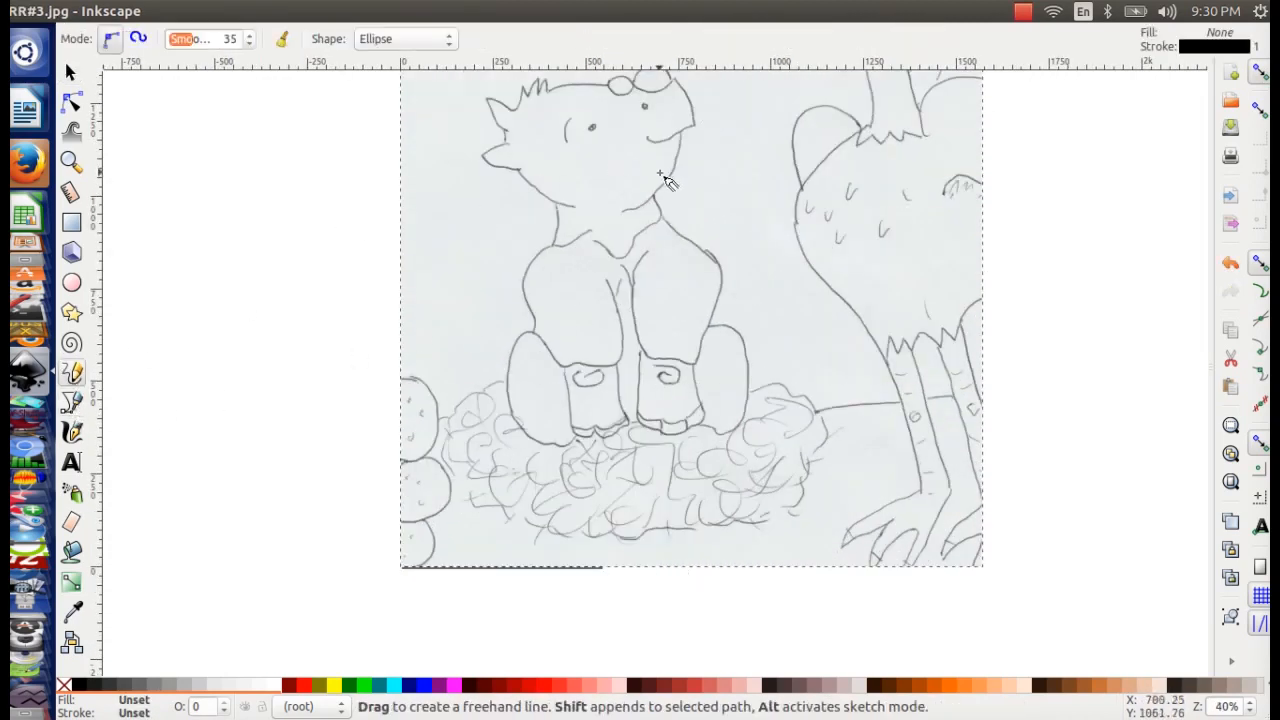
{"action": "mouse_move", "coordinate": [679, 142]}
{"action": "left_mouse_down"}
{"action": "mouse_move", "coordinate": [645, 204]}
{"action": "mouse_move", "coordinate": [623, 214]}
{"action": "left_mouse_up"}
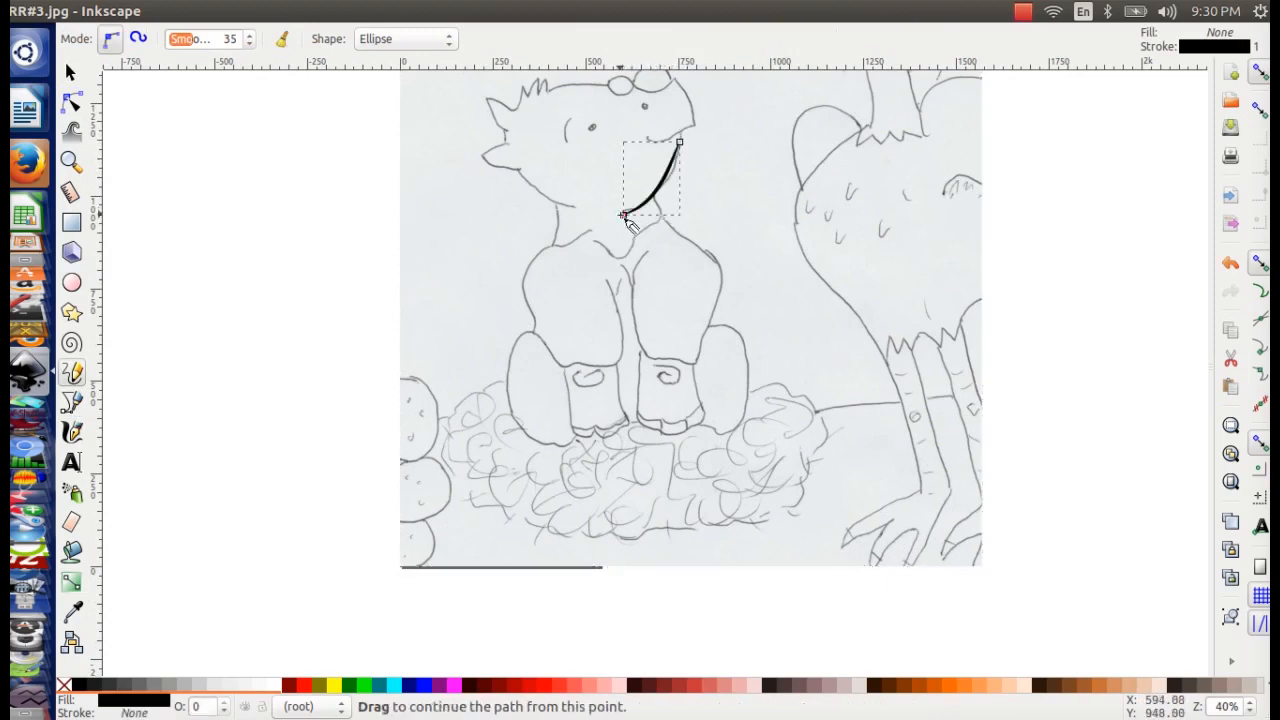
{"action": "key", "text": "ctrl+z"}
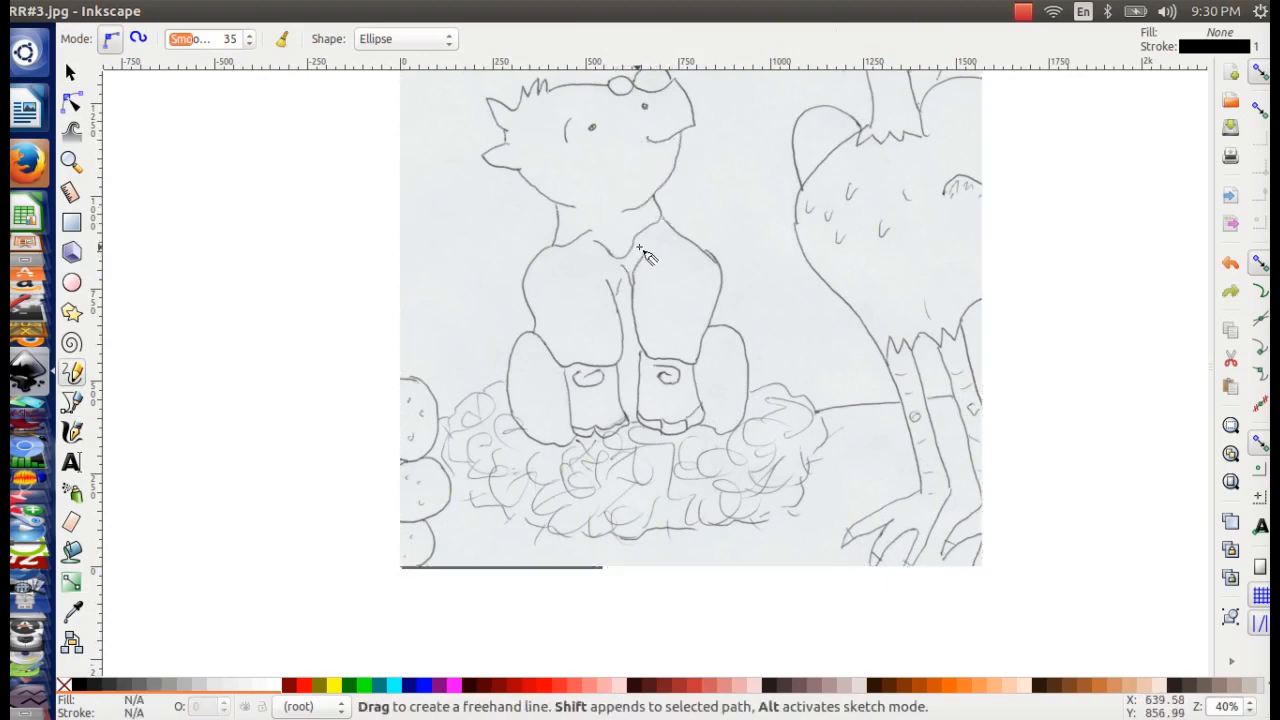
{"action": "key", "text": "ctrl+minus"}
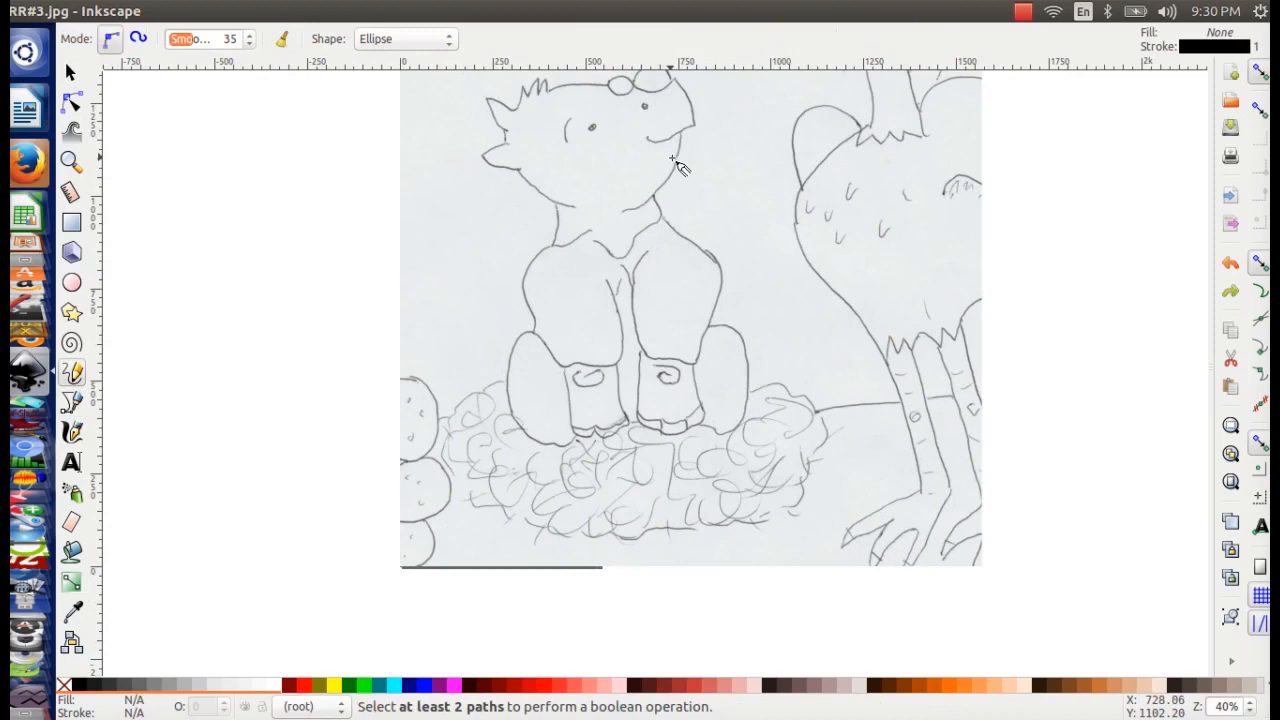
- Enlarge the sketch image further in proportion to about 2346 by 2440 px, keeping its lower-left corner at the page origin
{"action": "scroll", "coordinate": [678, 165], "scroll_direction": "up", "scroll_amount": 5}
{"action": "left_click", "coordinate": [71, 72]}
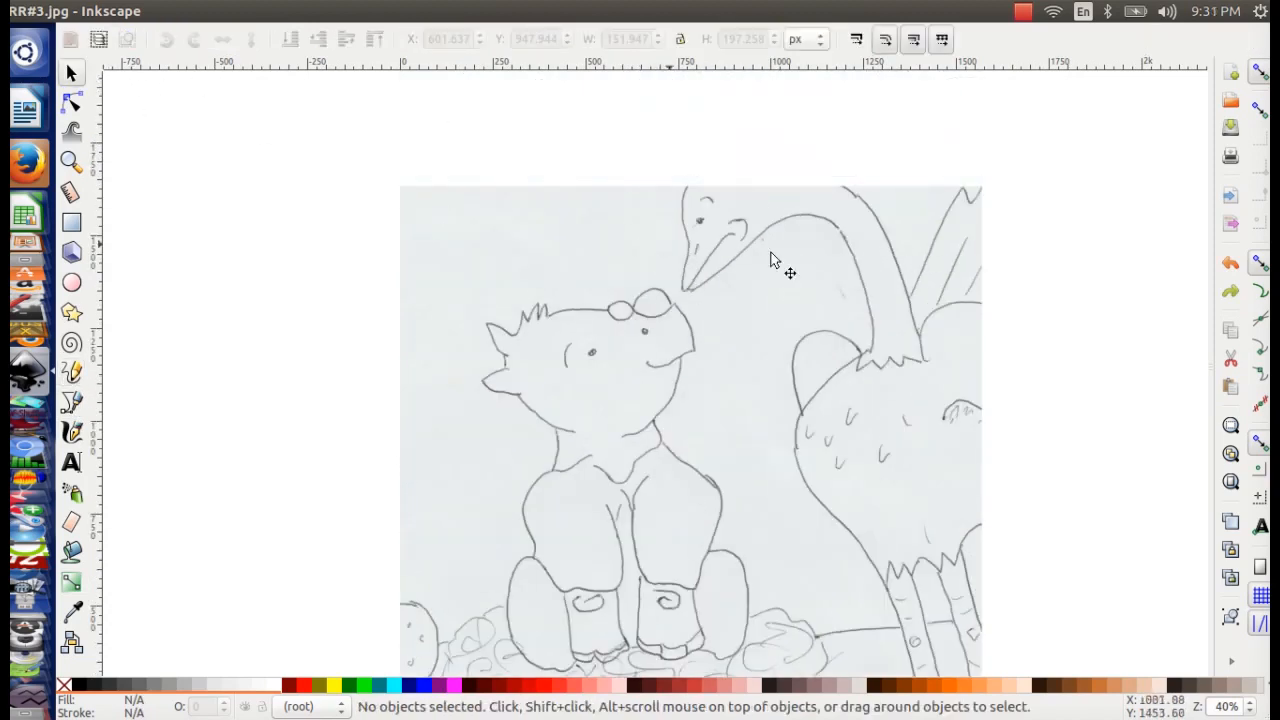
{"action": "left_click", "coordinate": [942, 272]}
{"action": "scroll", "coordinate": [946, 309], "scroll_direction": "right", "scroll_amount": 2}
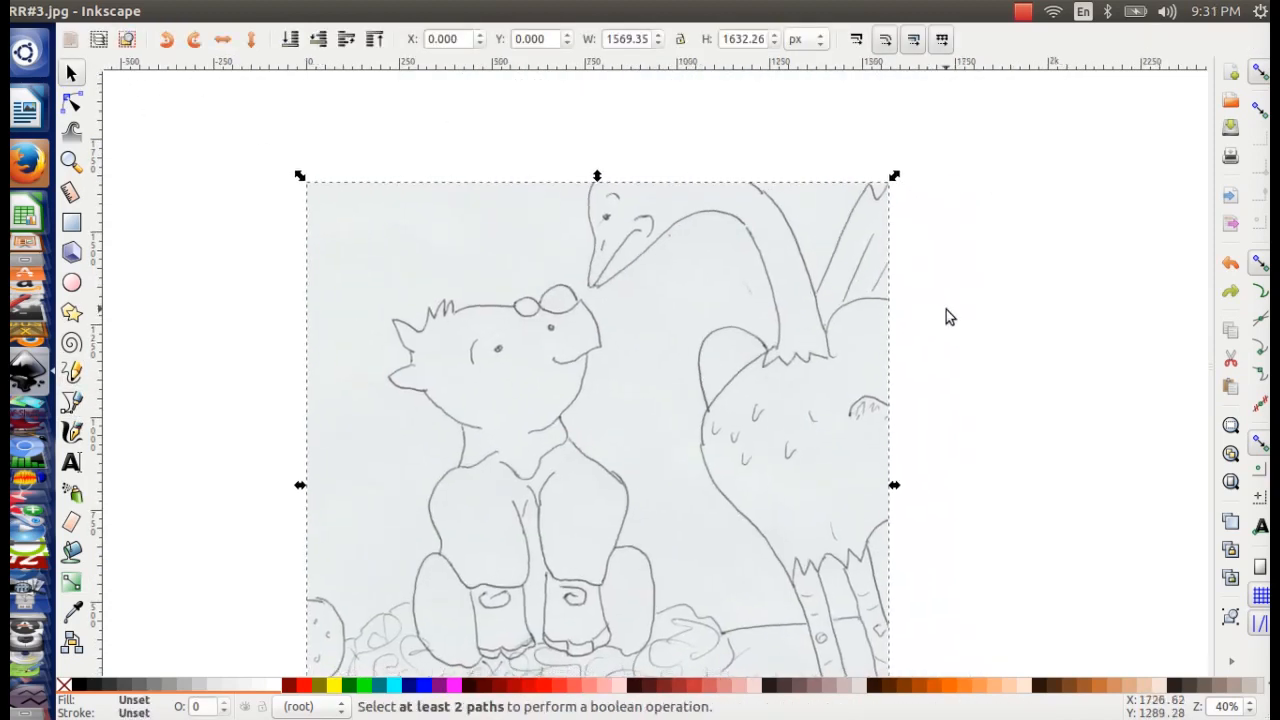
{"action": "key", "text": "minus"}
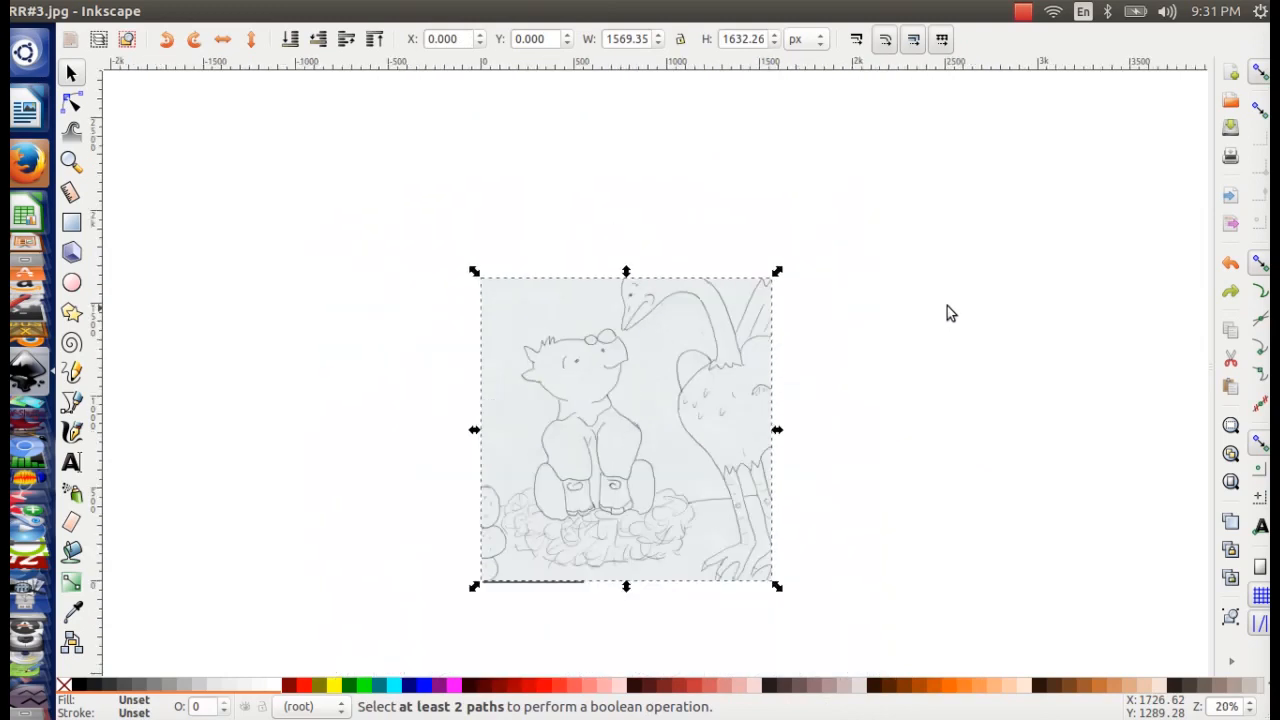
{"action": "left_click", "coordinate": [72, 162]}
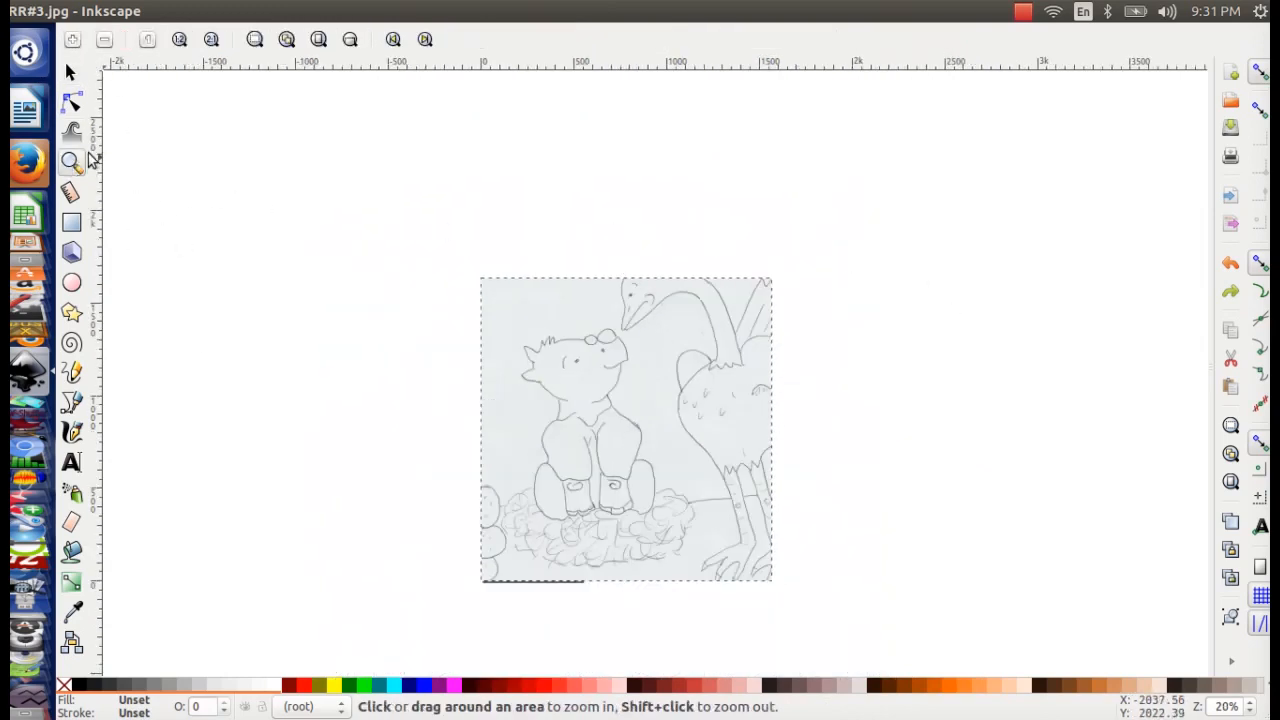
{"action": "left_click", "coordinate": [106, 44]}
{"action": "left_click", "coordinate": [80, 40]}
{"action": "left_click", "coordinate": [80, 40]}
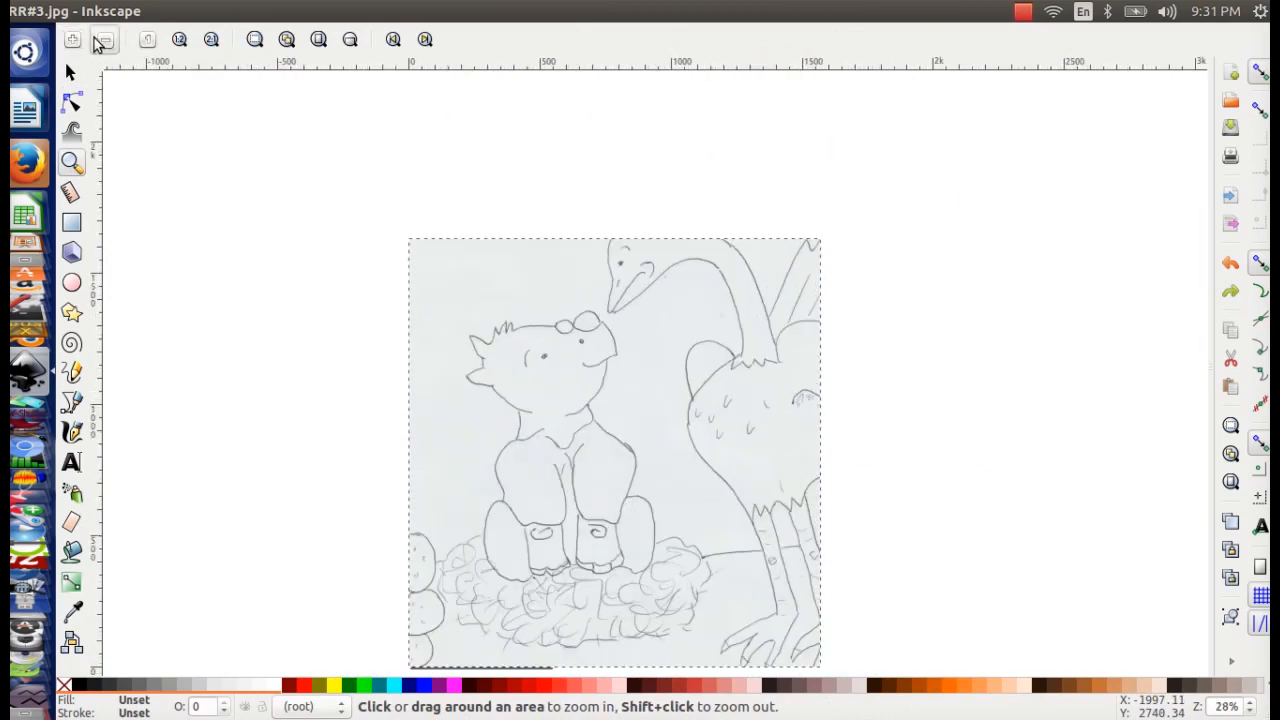
{"action": "left_click", "coordinate": [97, 44]}
{"action": "left_click", "coordinate": [97, 44]}
{"action": "left_click", "coordinate": [71, 73]}
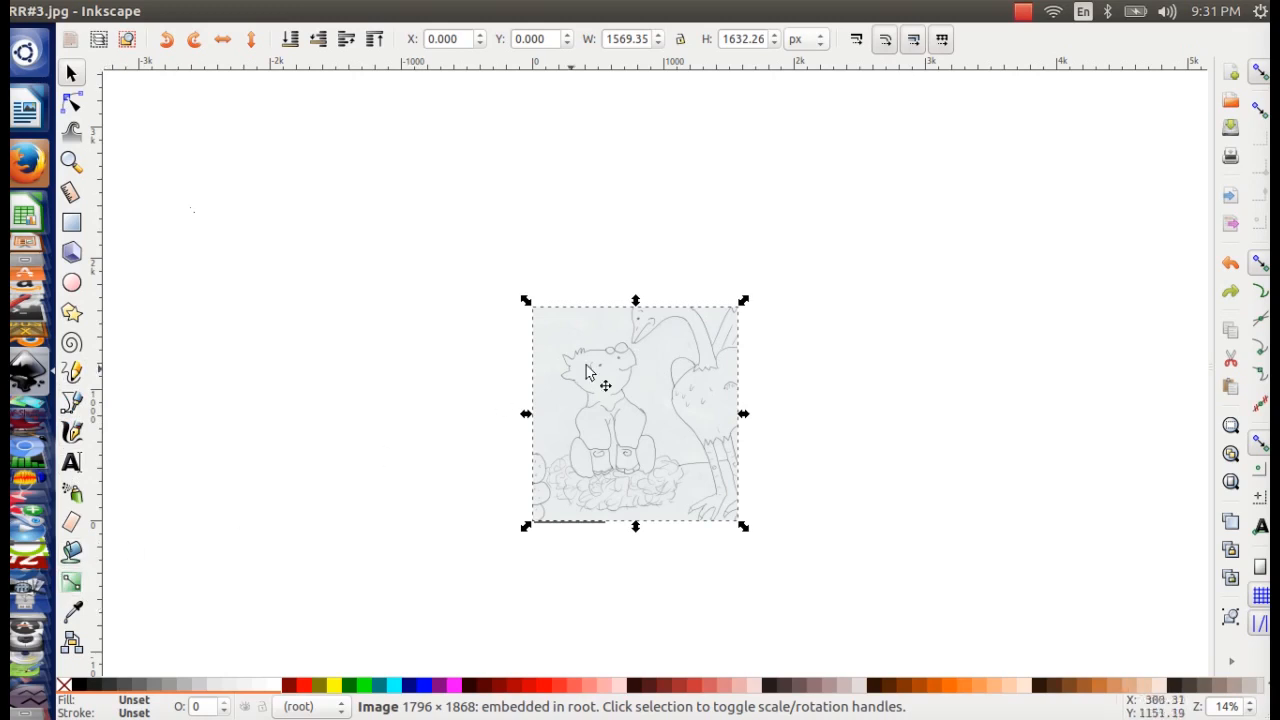
{"action": "key", "text": "ctrl"}
{"action": "left_click_drag", "start_coordinate": [744, 302], "coordinate": [854, 197]}
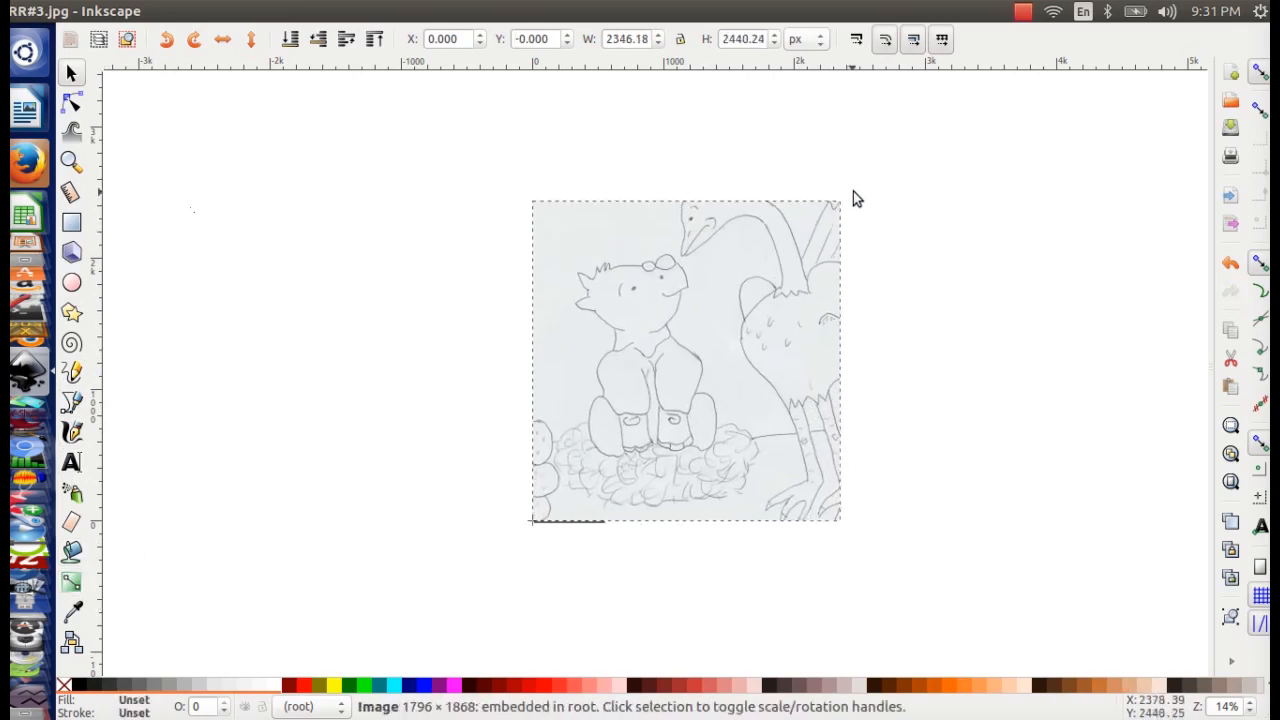
- Trace the spiral curls on the rhino's two front legs with ellipse-shaped freehand strokes
{"action": "scroll", "coordinate": [866, 320], "scroll_direction": "up", "scroll_amount": 1}
{"action": "scroll", "coordinate": [714, 294], "scroll_direction": "up", "scroll_amount": 2}
{"action": "scroll", "coordinate": [614, 423], "scroll_direction": "up", "scroll_amount": 2}
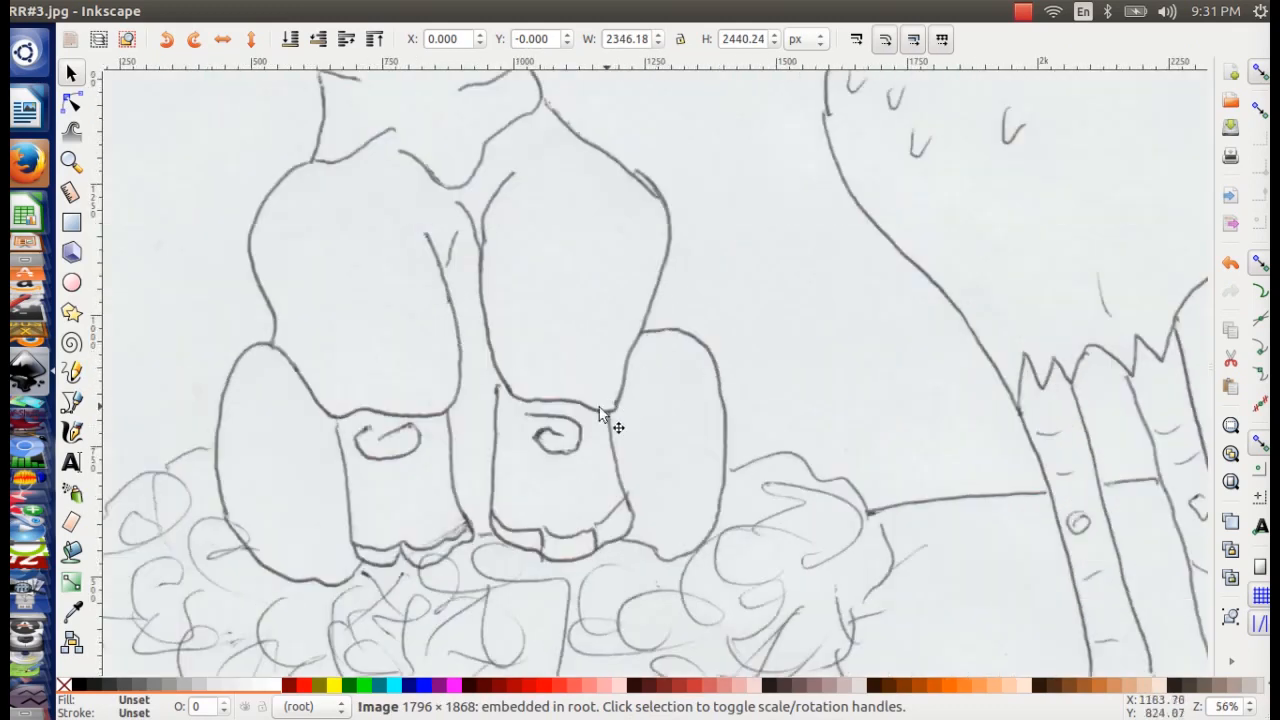
{"action": "scroll", "coordinate": [606, 423], "scroll_direction": "down", "scroll_amount": 2}
{"action": "scroll", "coordinate": [594, 421], "scroll_direction": "up", "scroll_amount": 1}
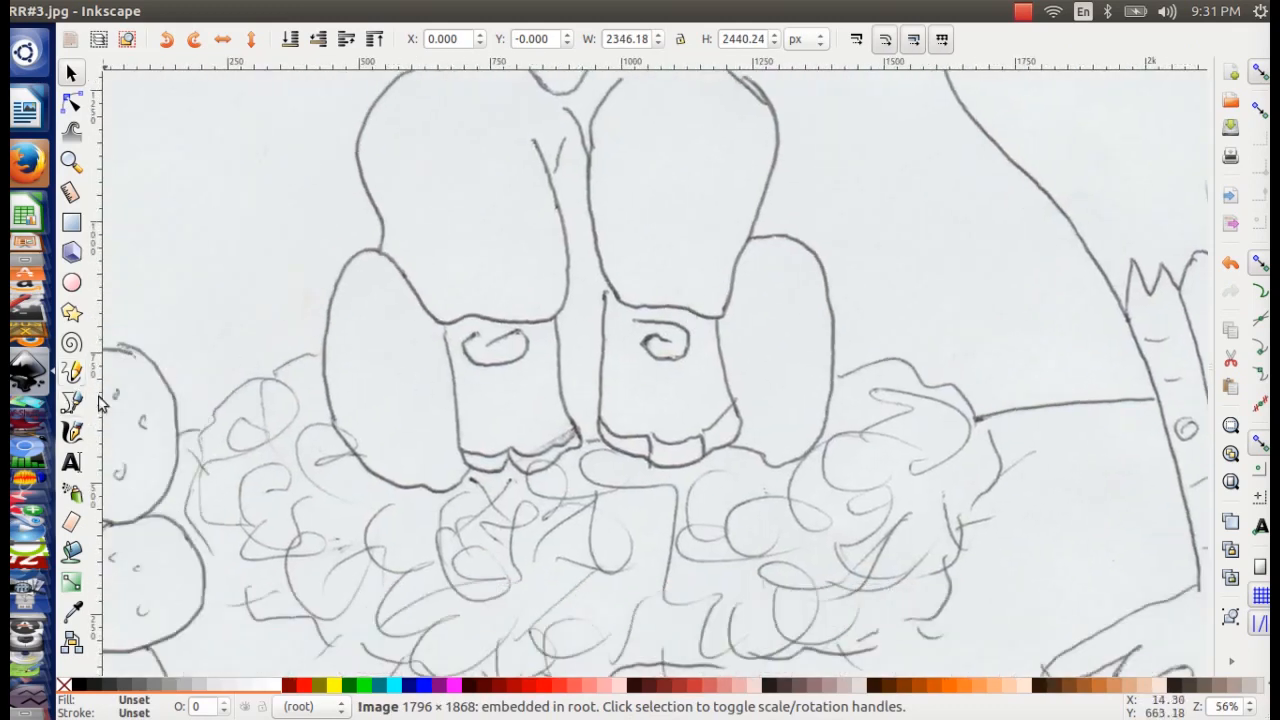
{"action": "left_click", "coordinate": [71, 372]}
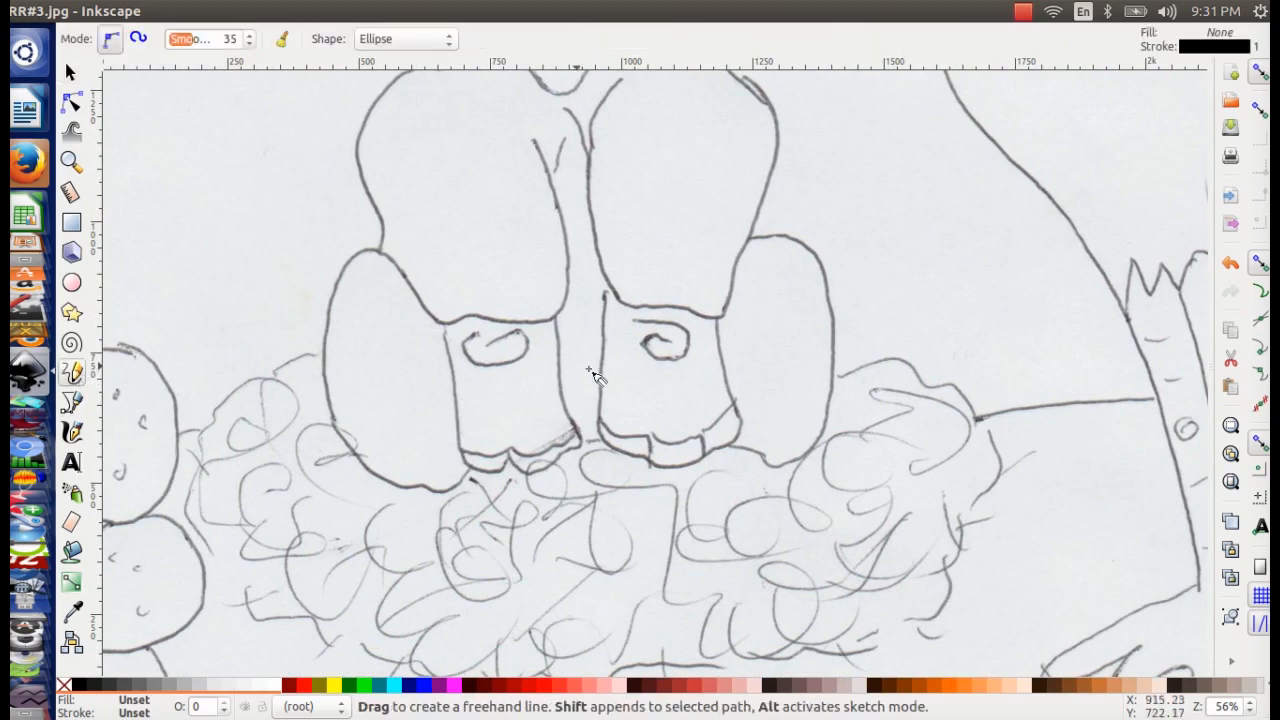
{"action": "mouse_move", "coordinate": [633, 323]}
{"action": "left_mouse_down"}
{"action": "mouse_move", "coordinate": [676, 329]}
{"action": "mouse_move", "coordinate": [676, 372]}
{"action": "mouse_move", "coordinate": [645, 340]}
{"action": "mouse_move", "coordinate": [669, 352]}
{"action": "left_mouse_up"}
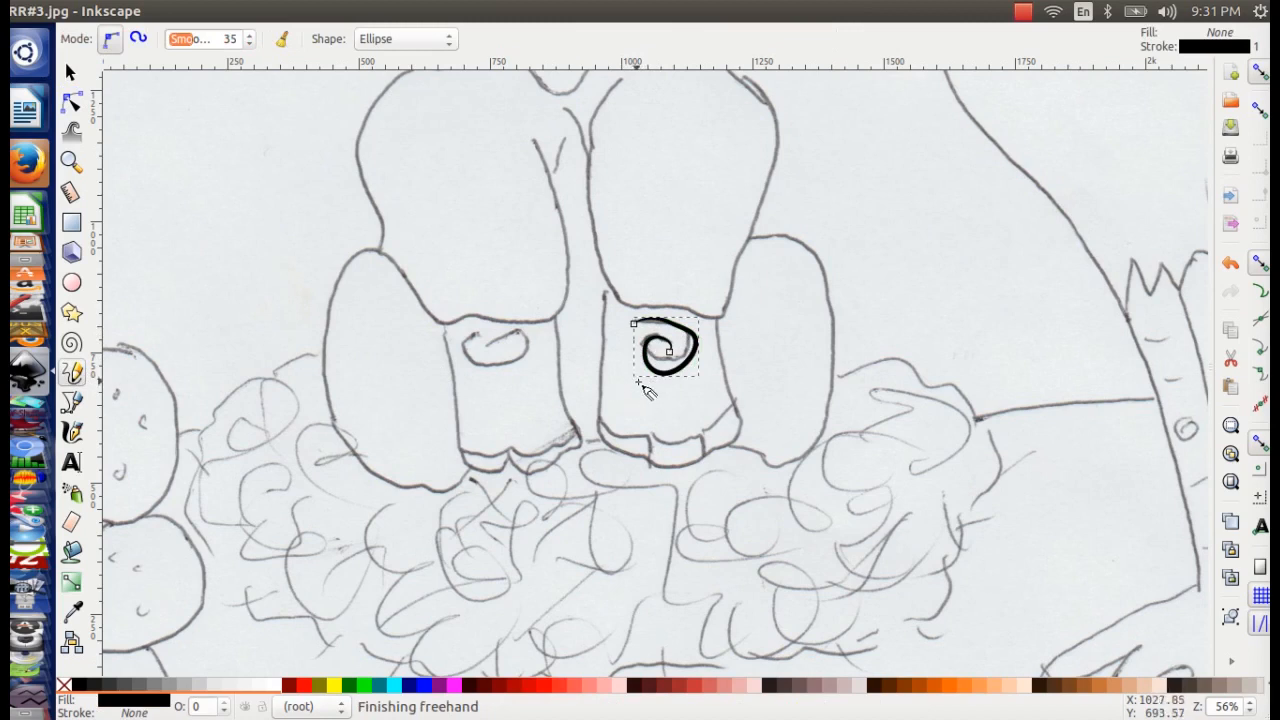
{"action": "mouse_move", "coordinate": [478, 330]}
{"action": "left_mouse_down"}
{"action": "mouse_move", "coordinate": [499, 364]}
{"action": "mouse_move", "coordinate": [529, 350]}
{"action": "mouse_move", "coordinate": [525, 336]}
{"action": "mouse_move", "coordinate": [491, 347]}
{"action": "left_mouse_up"}
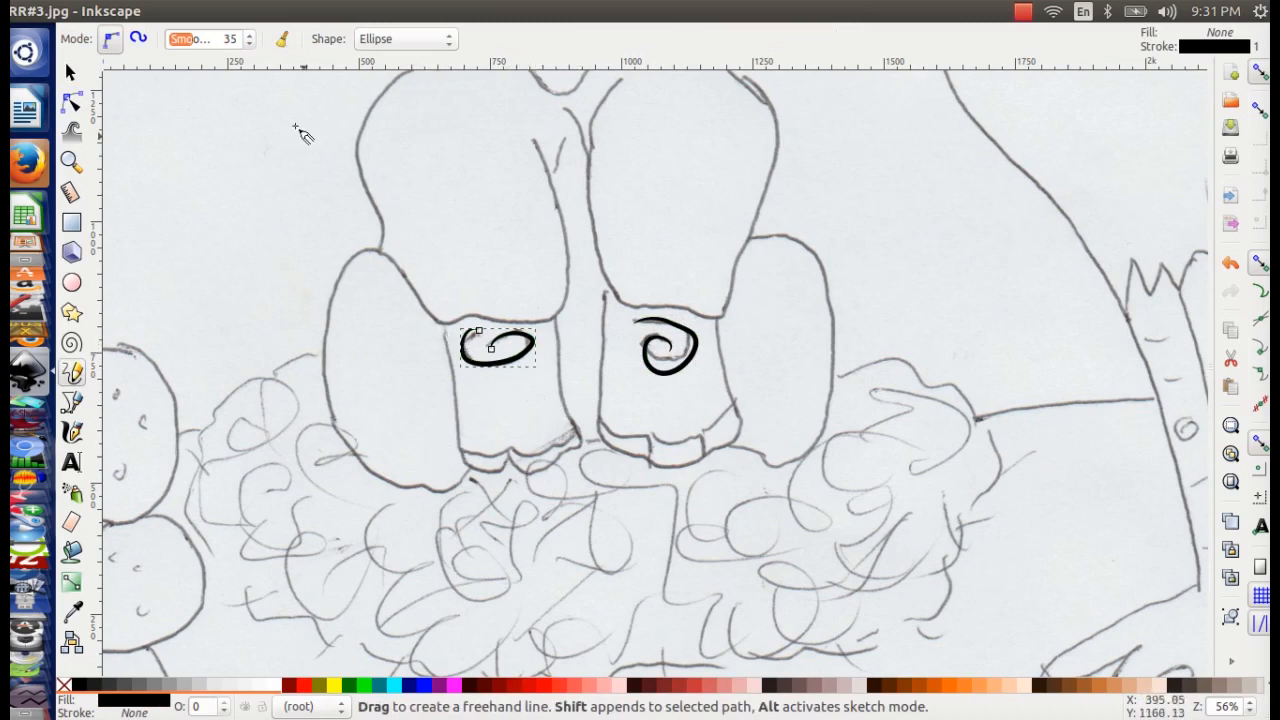
- Set the freehand stroke shape to None and trace the outer toenail of the rhino's left-hand front foot as a closed outline
{"action": "left_click", "coordinate": [417, 41]}
{"action": "mouse_move", "coordinate": [408, 12]}
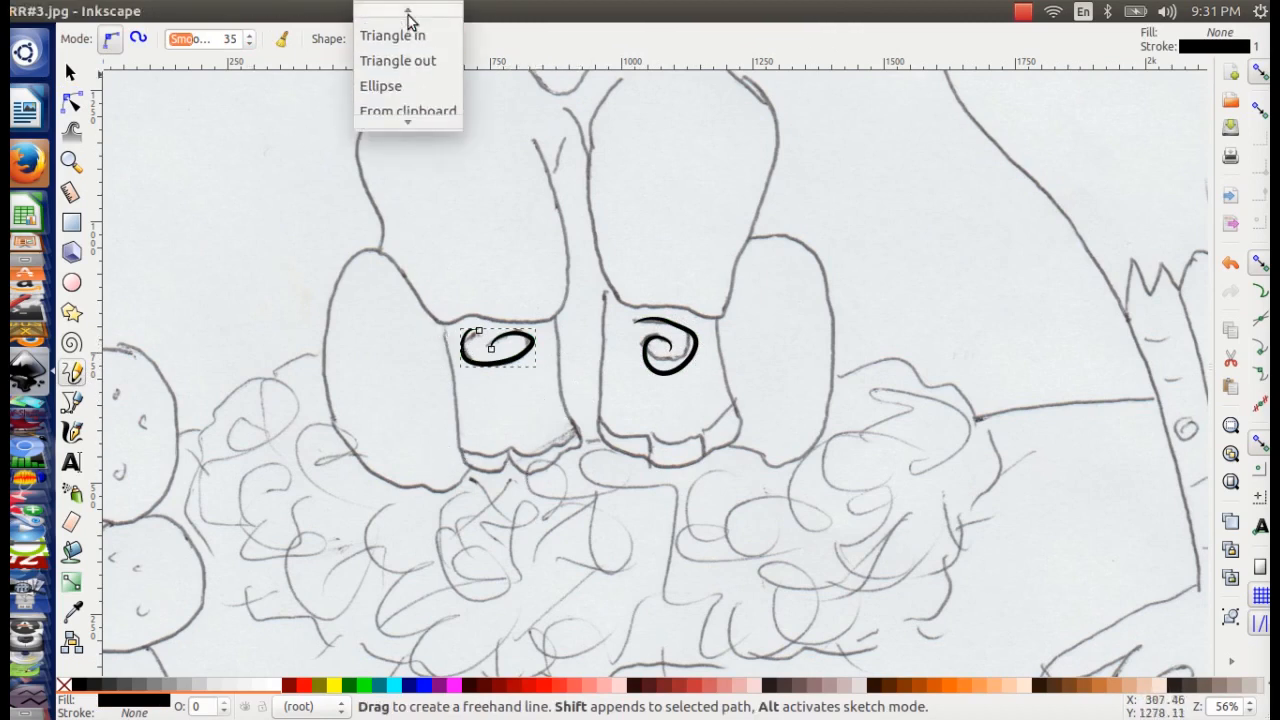
{"action": "left_click", "coordinate": [408, 16]}
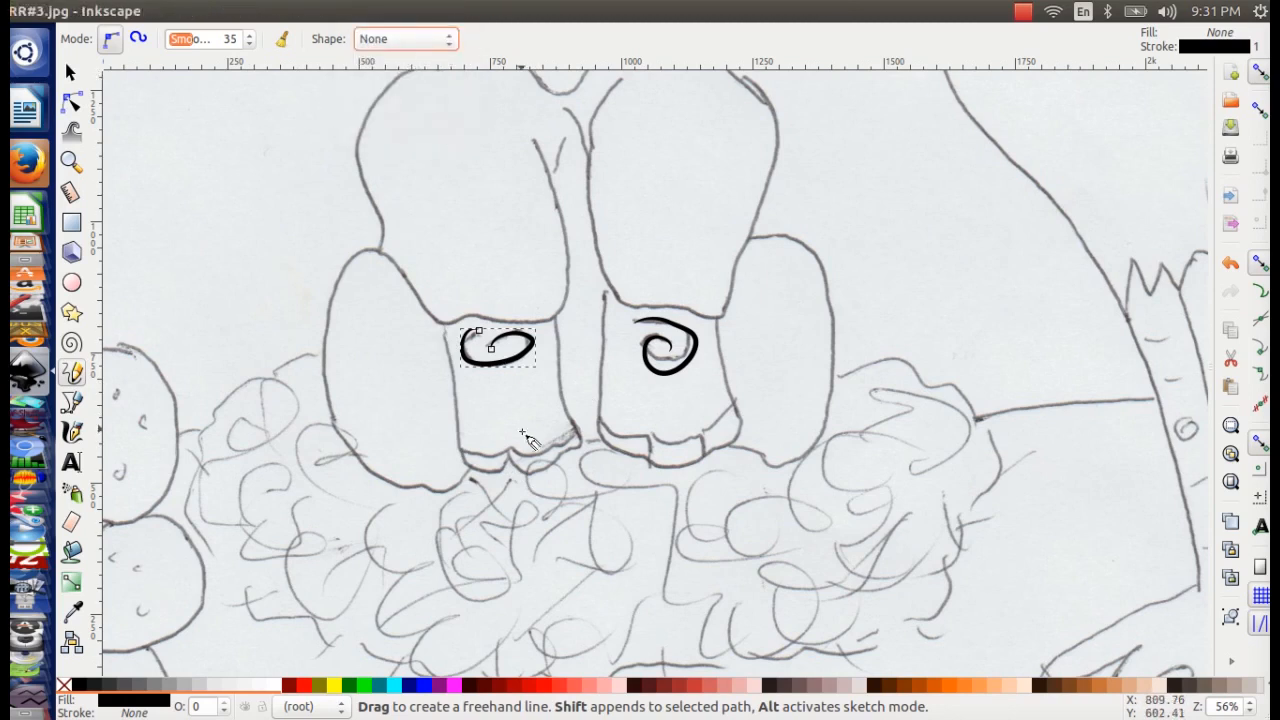
{"action": "scroll", "coordinate": [463, 468], "scroll_direction": "up", "scroll_amount": 4, "text": "ctrl"}
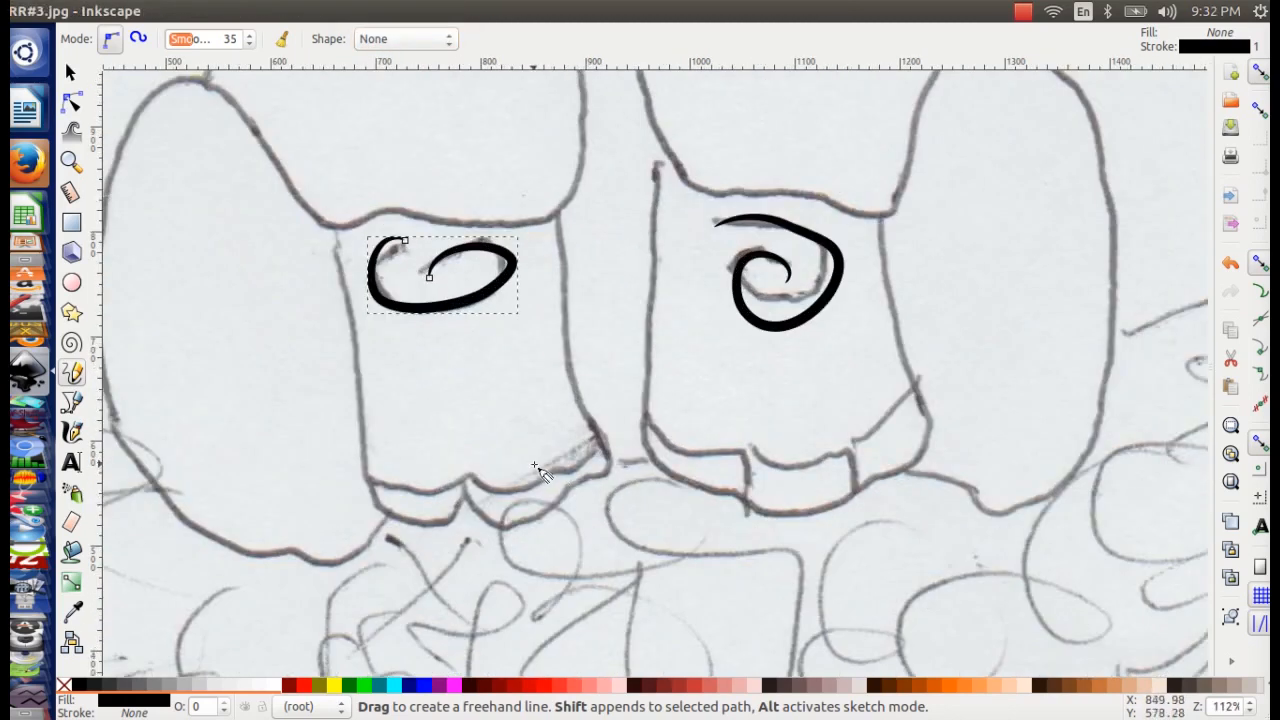
{"action": "mouse_move", "coordinate": [635, 421]}
{"action": "left_mouse_down"}
{"action": "mouse_move", "coordinate": [540, 437]}
{"action": "mouse_move", "coordinate": [582, 474]}
{"action": "mouse_move", "coordinate": [637, 427]}
{"action": "left_mouse_up"}
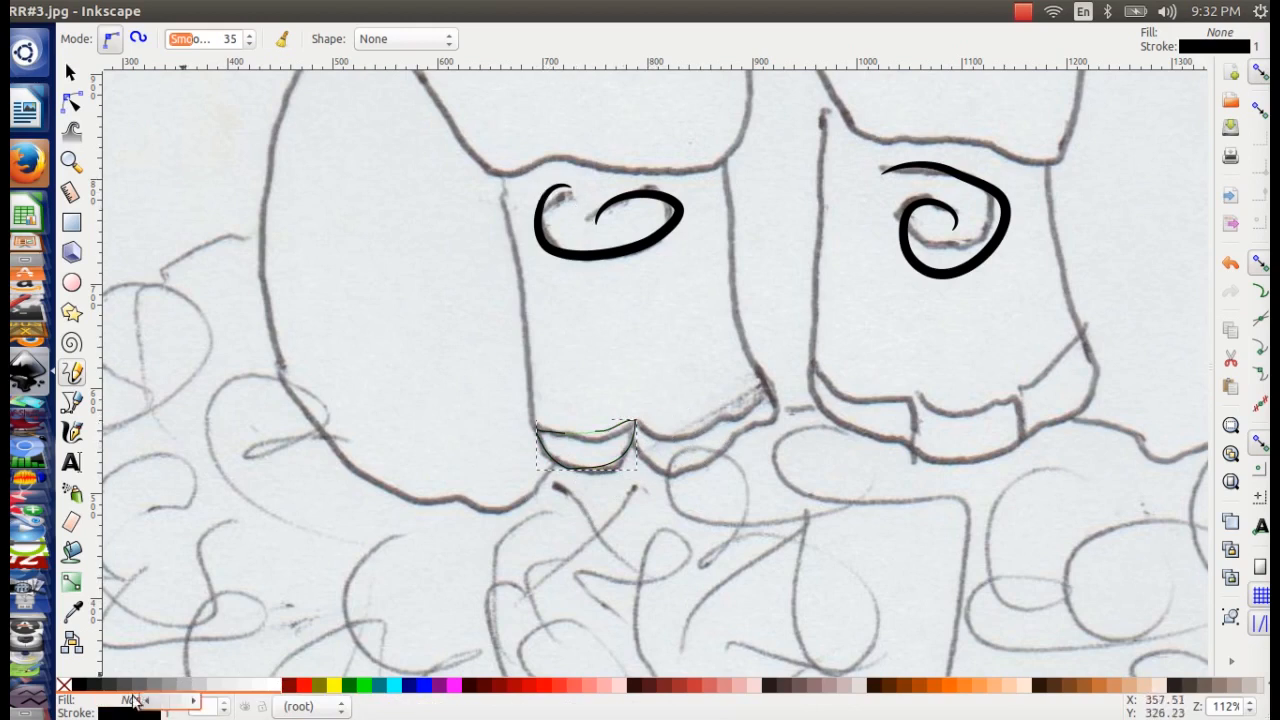
- Remove the outline from the traced outer toenail and give it a flat black fill
{"action": "left_click", "coordinate": [126, 705]}
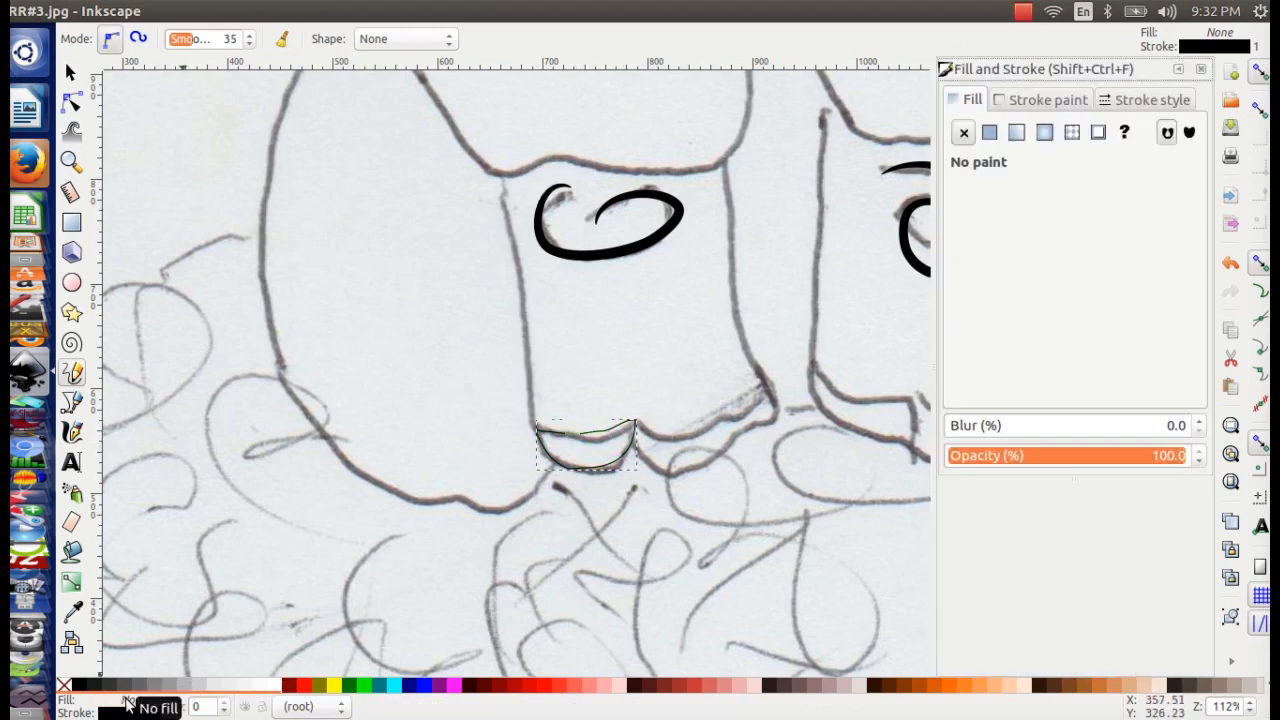
{"action": "left_click", "coordinate": [1040, 100]}
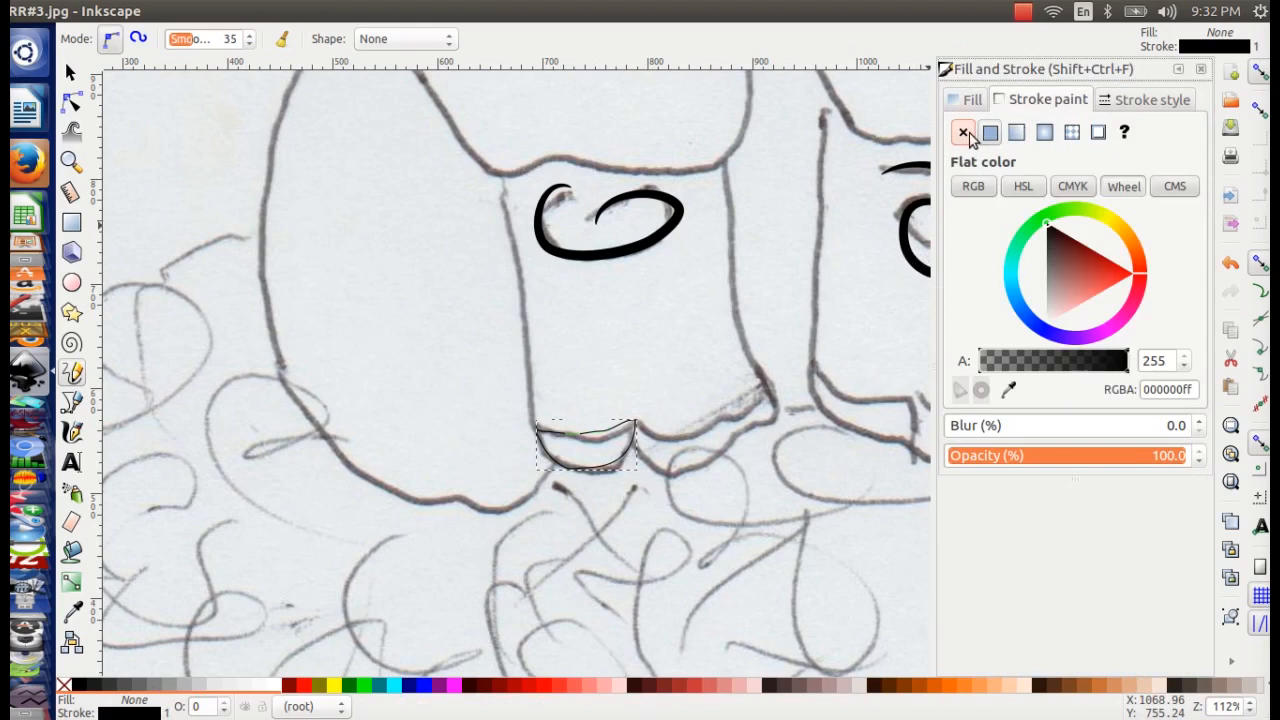
{"action": "left_click", "coordinate": [965, 134]}
{"action": "left_click", "coordinate": [968, 100]}
{"action": "left_click", "coordinate": [990, 134]}
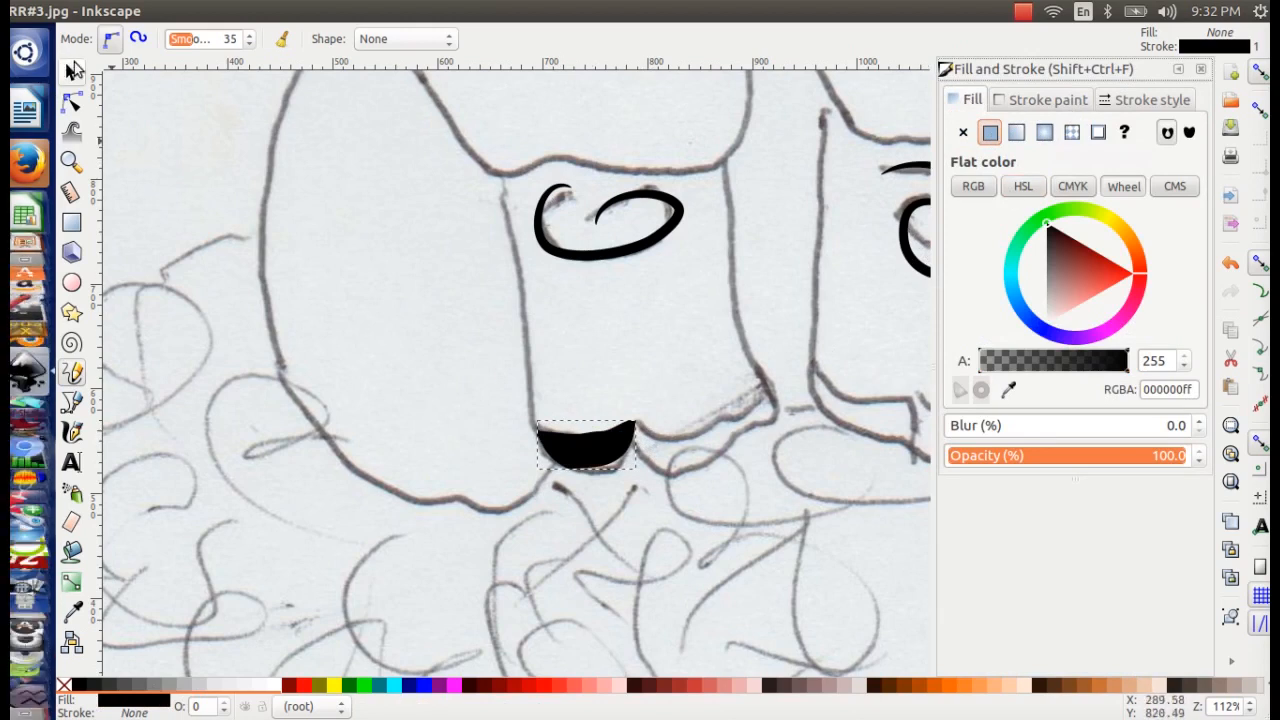
- Simplify the black toenail's path and delete the nodes along its lower edge to leave a smooth curve
{"action": "scroll", "coordinate": [615, 425], "scroll_direction": "up", "scroll_amount": 3, "text": "ctrl"}
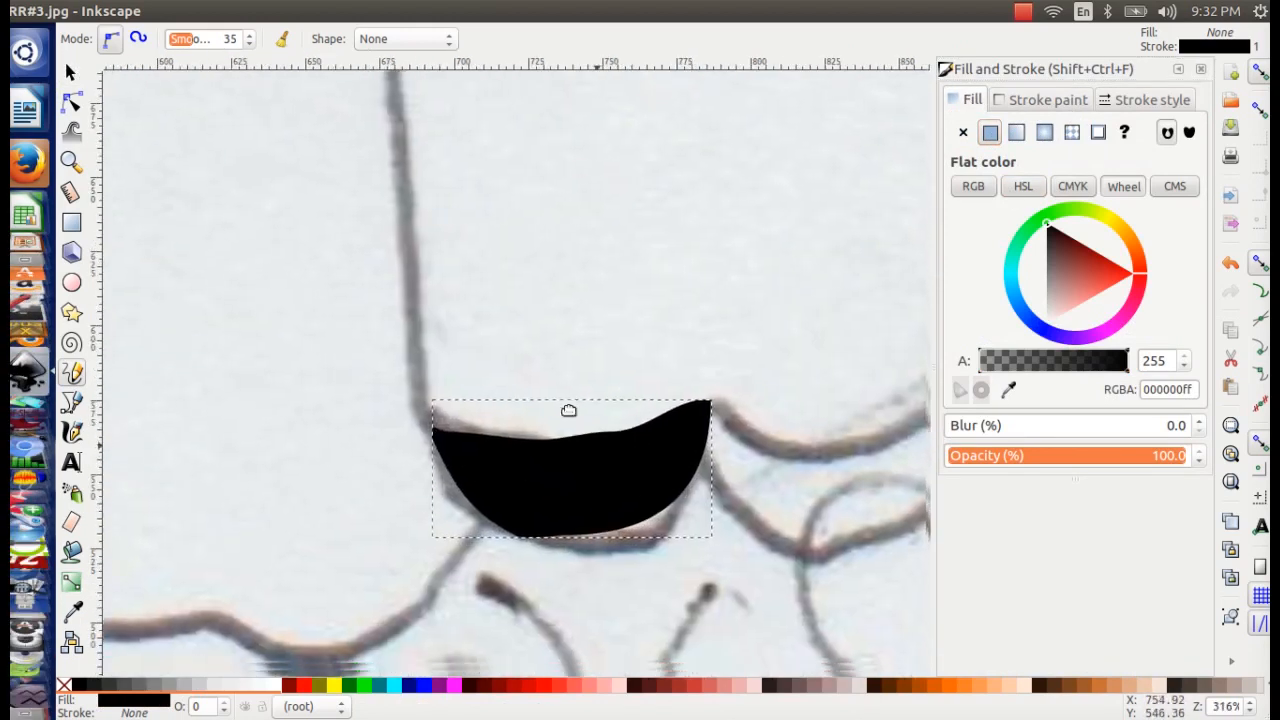
{"action": "left_click", "coordinate": [71, 101]}
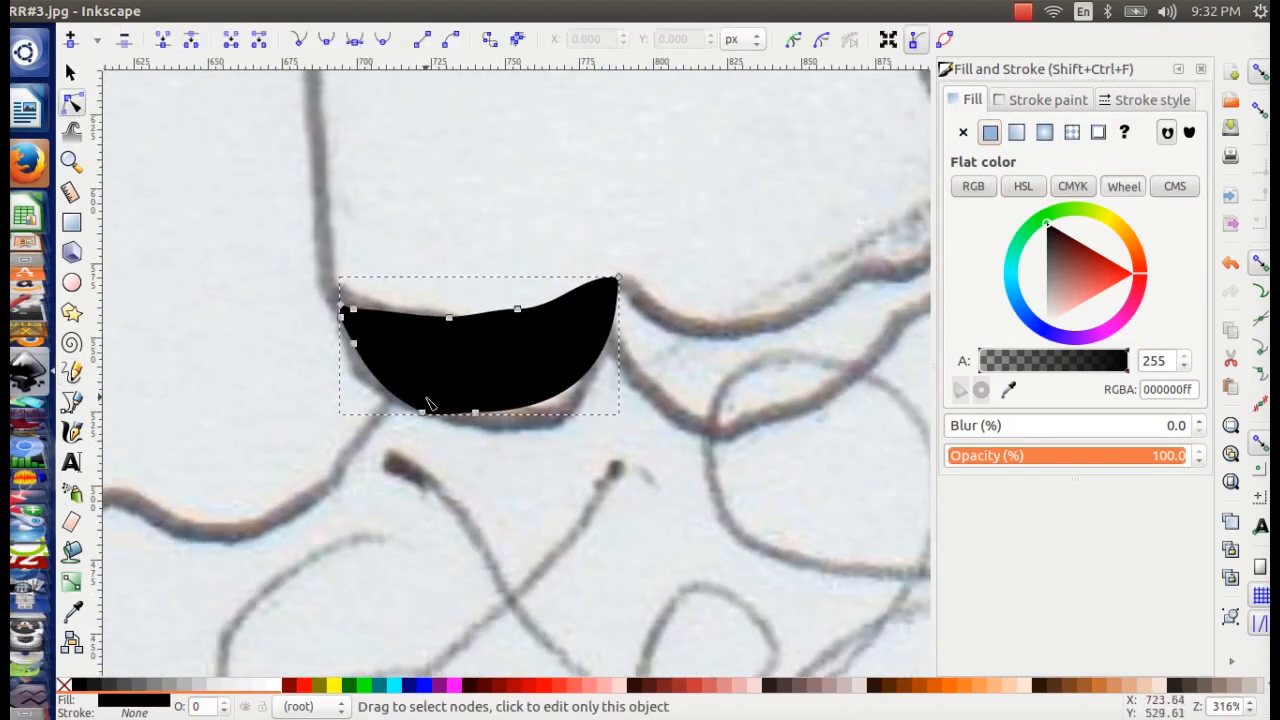
{"action": "left_click", "coordinate": [429, 404]}
{"action": "key", "text": "ctrl+l"}
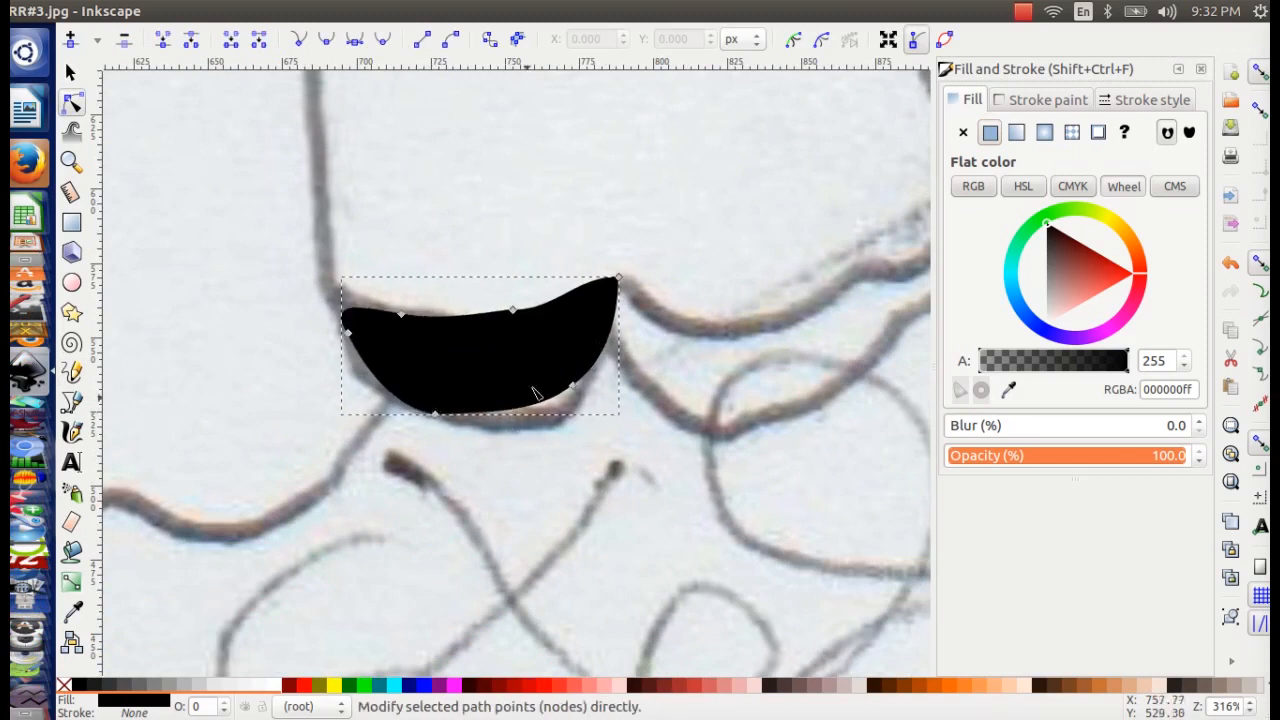
{"action": "left_click_drag", "start_coordinate": [576, 390], "coordinate": [562, 413]}
{"action": "left_click_drag", "start_coordinate": [350, 382], "coordinate": [608, 458]}
{"action": "key", "text": "Delete"}
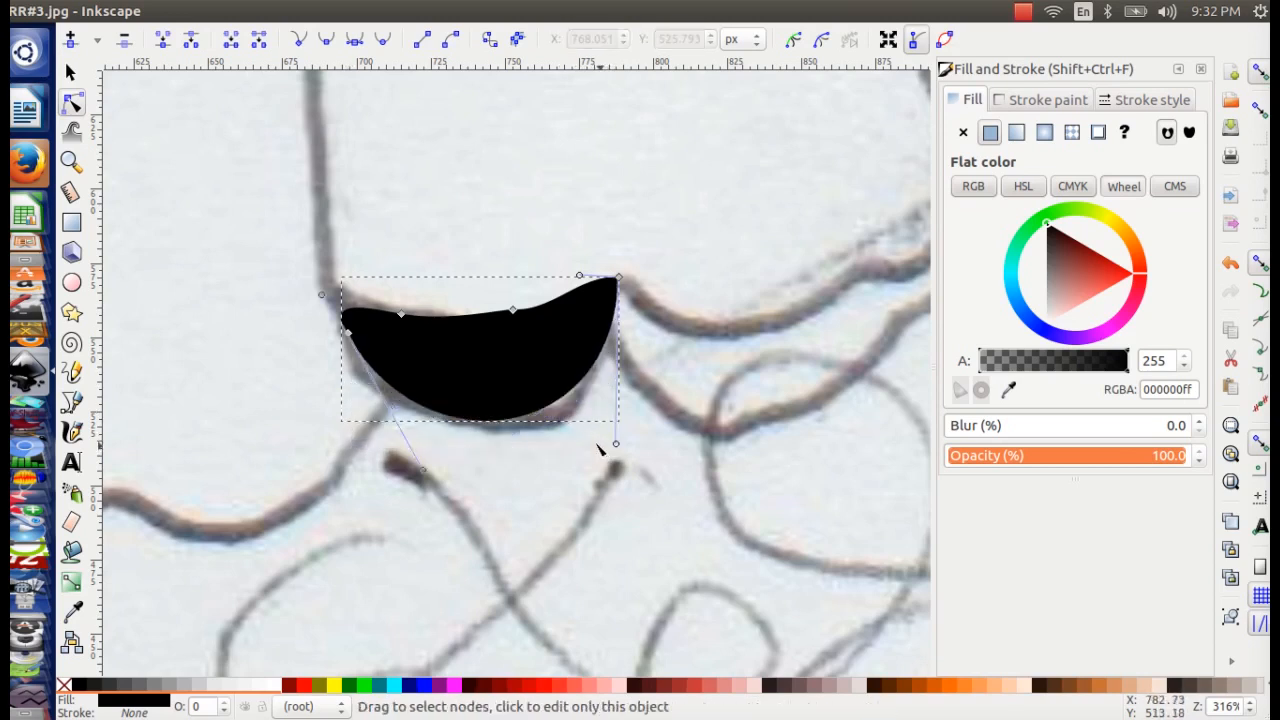
- Nudge the black toenail over the sketched nail to X 692.312, Y 520.491 px
{"action": "left_click", "coordinate": [306, 277]}
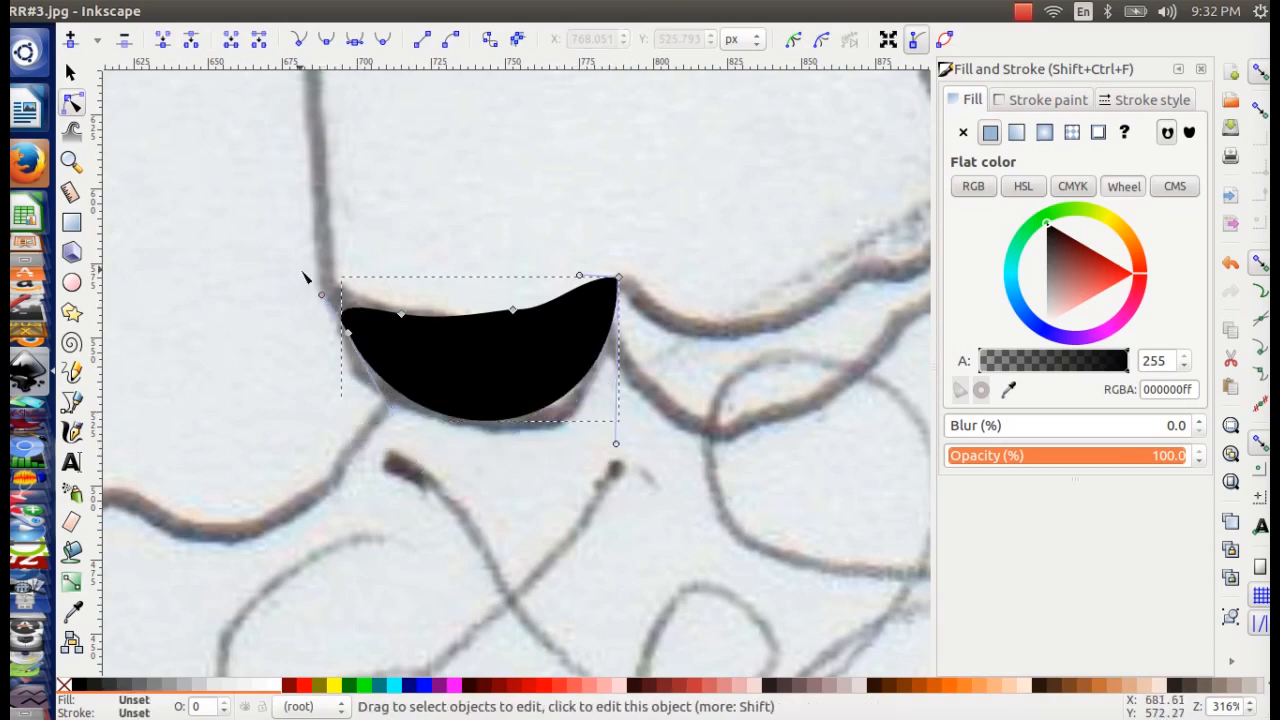
{"action": "left_click", "coordinate": [528, 357]}
{"action": "key", "text": "s"}
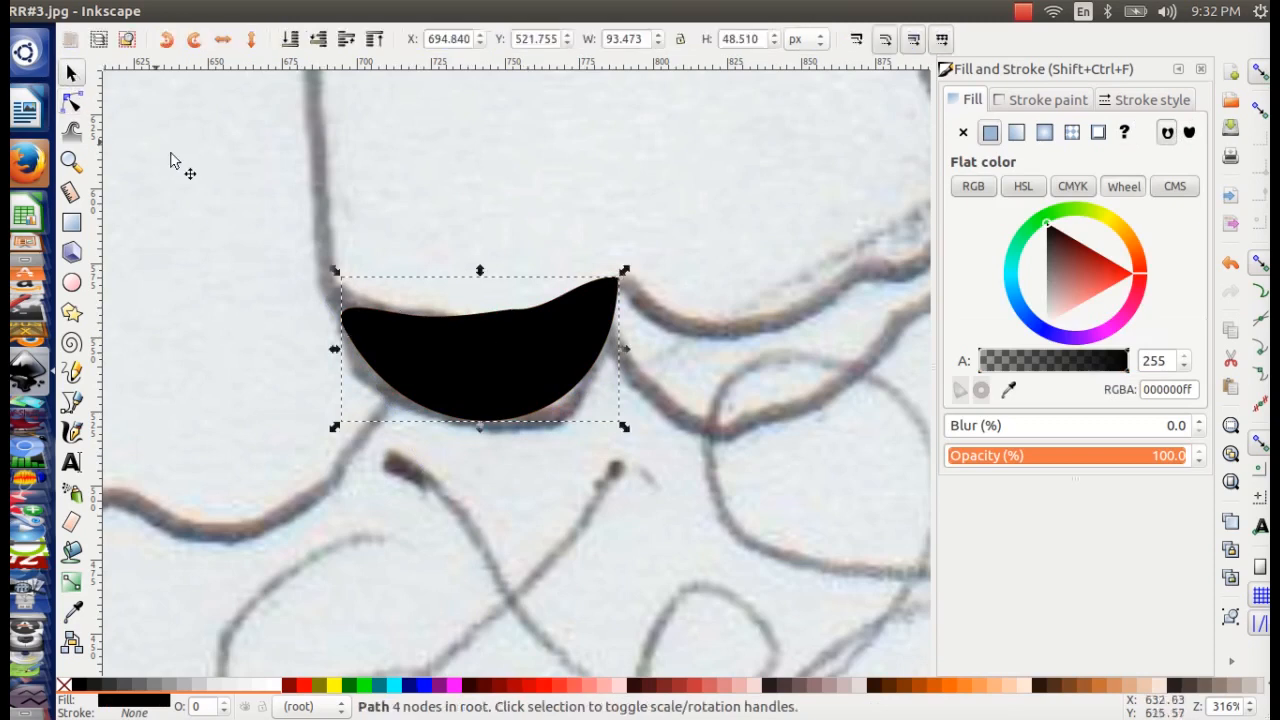
{"action": "left_click_drag", "start_coordinate": [424, 372], "coordinate": [428, 380]}
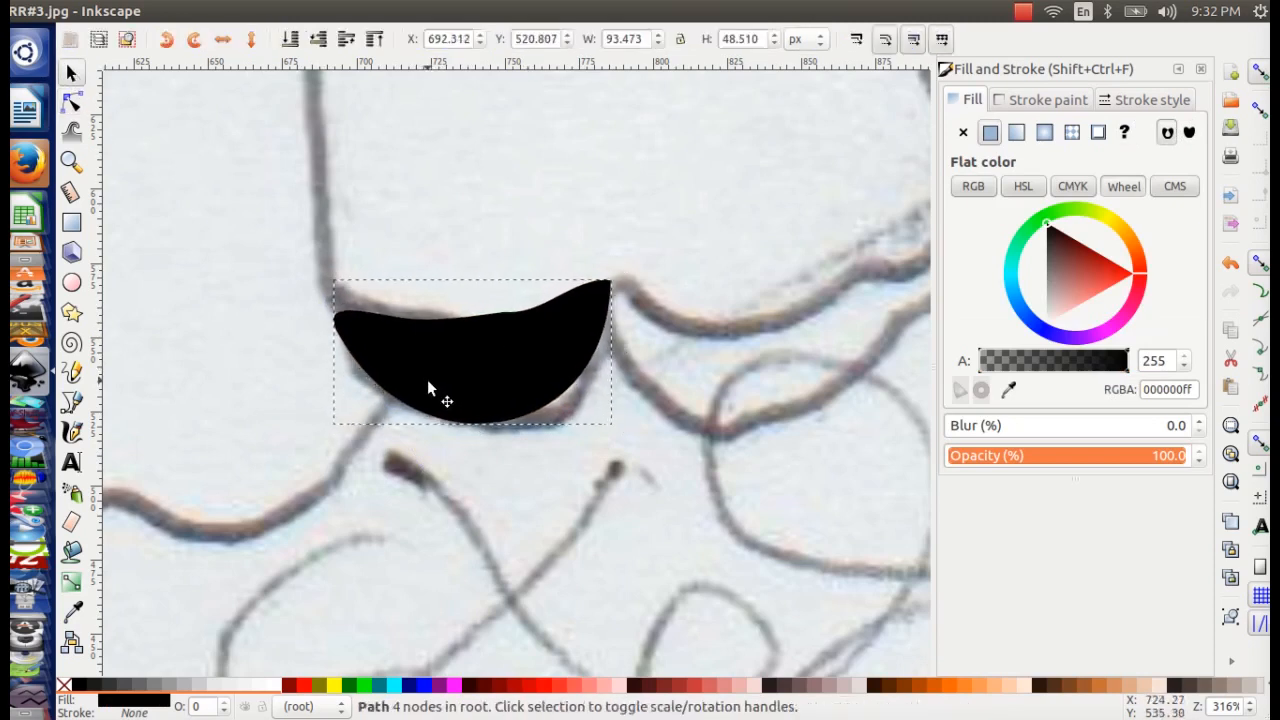
{"action": "left_click_drag", "start_coordinate": [495, 350], "coordinate": [495, 351]}
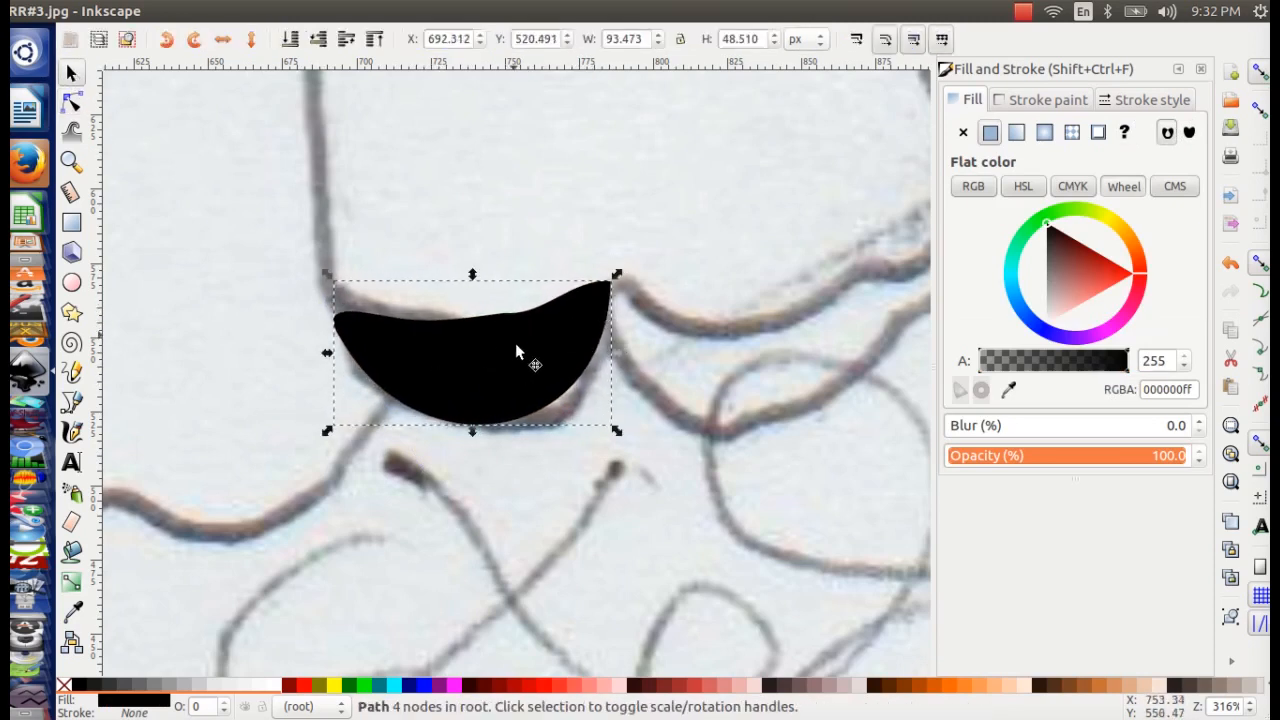
- Turn the toenail's left end node into a cusp at the sketched corner and reshape the curves from the right end node with its handles
{"action": "left_click", "coordinate": [71, 103]}
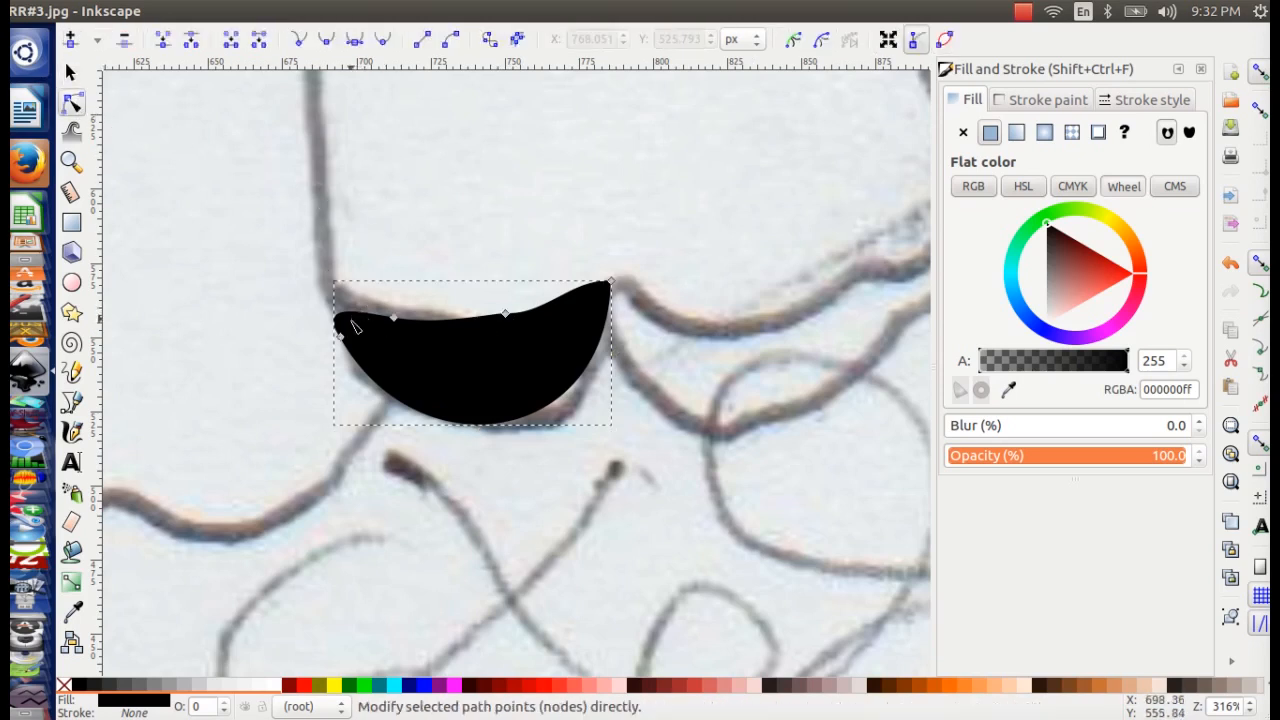
{"action": "left_click", "coordinate": [340, 337]}
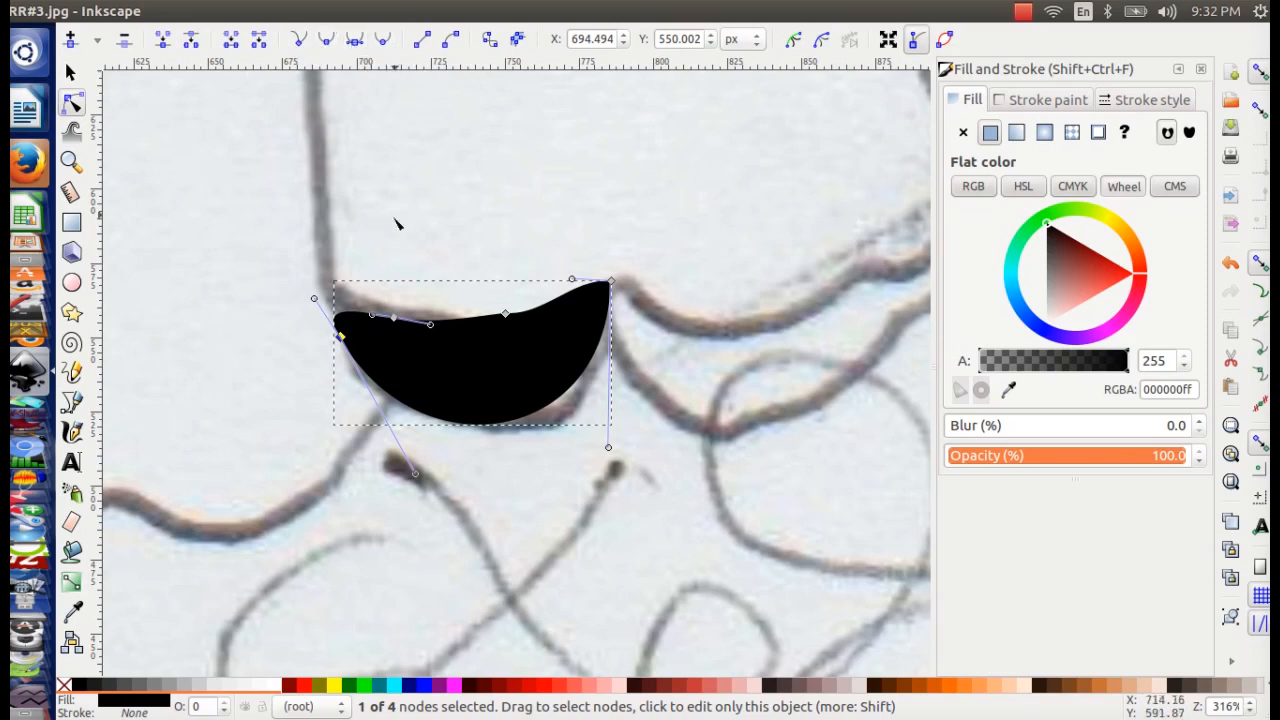
{"action": "left_click", "coordinate": [295, 44]}
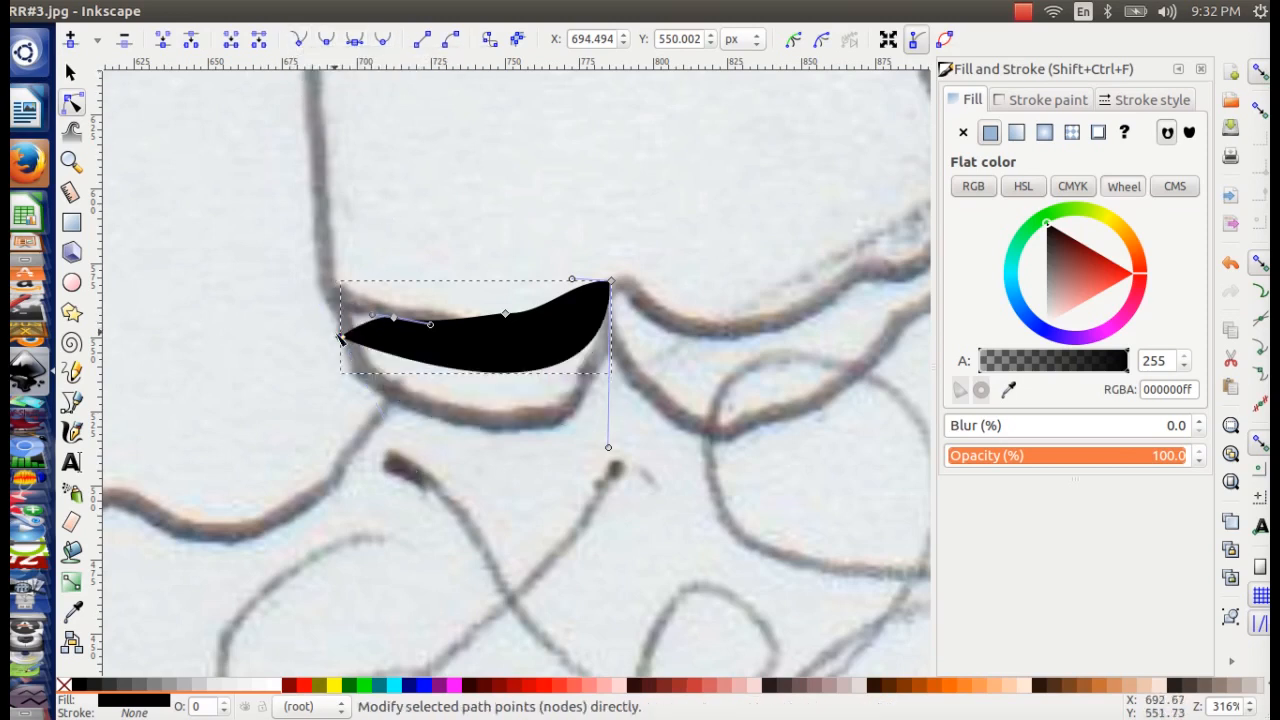
{"action": "left_click_drag", "start_coordinate": [340, 337], "coordinate": [336, 302]}
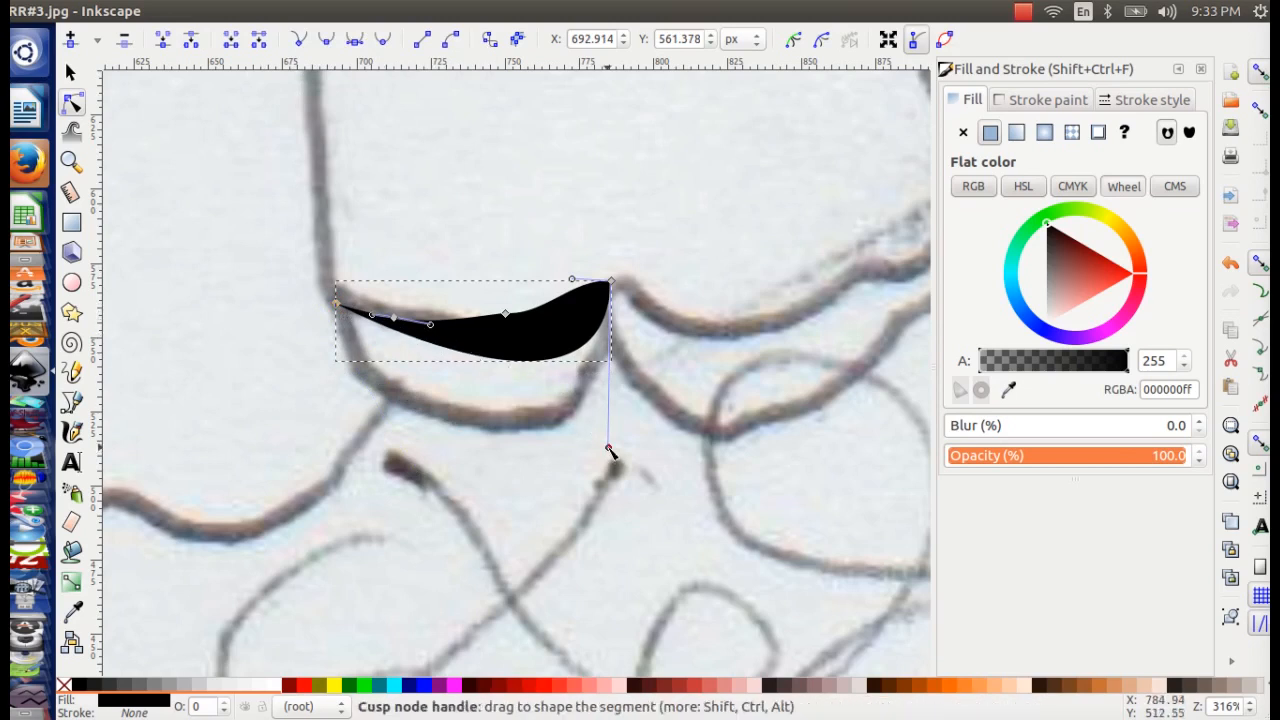
{"action": "left_click_drag", "start_coordinate": [608, 448], "coordinate": [400, 572]}
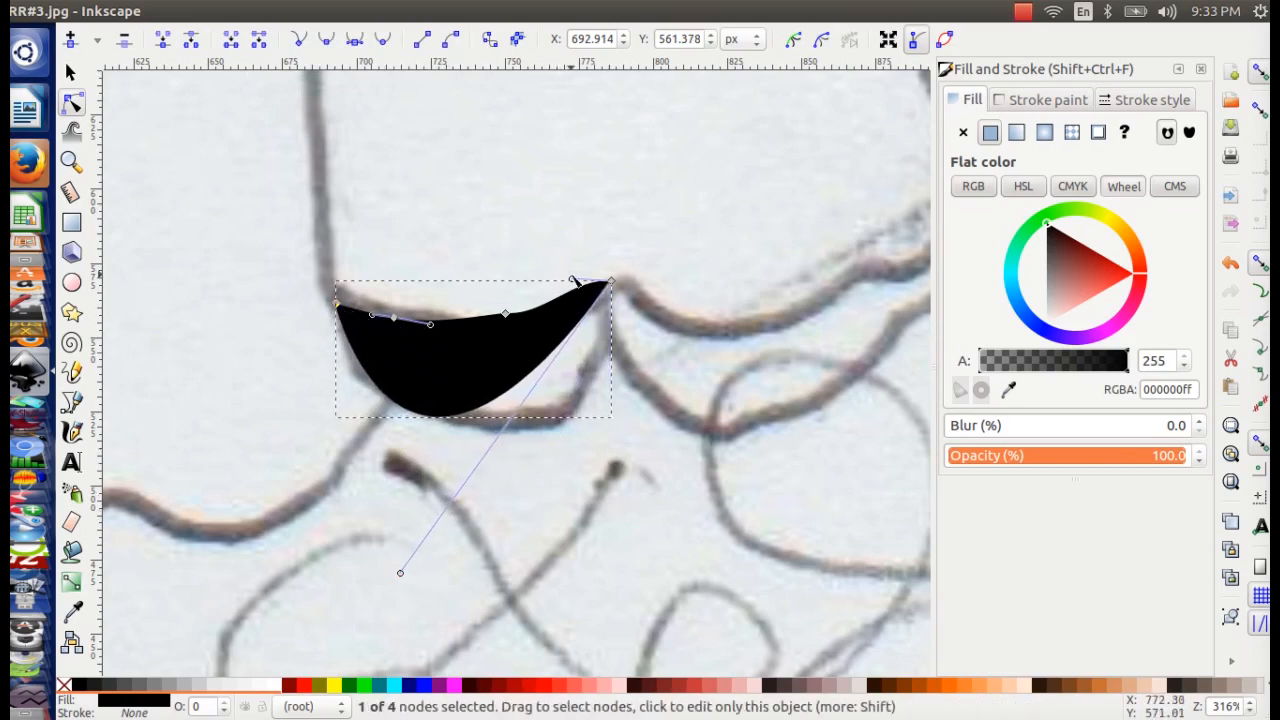
{"action": "left_click_drag", "start_coordinate": [571, 280], "coordinate": [572, 293]}
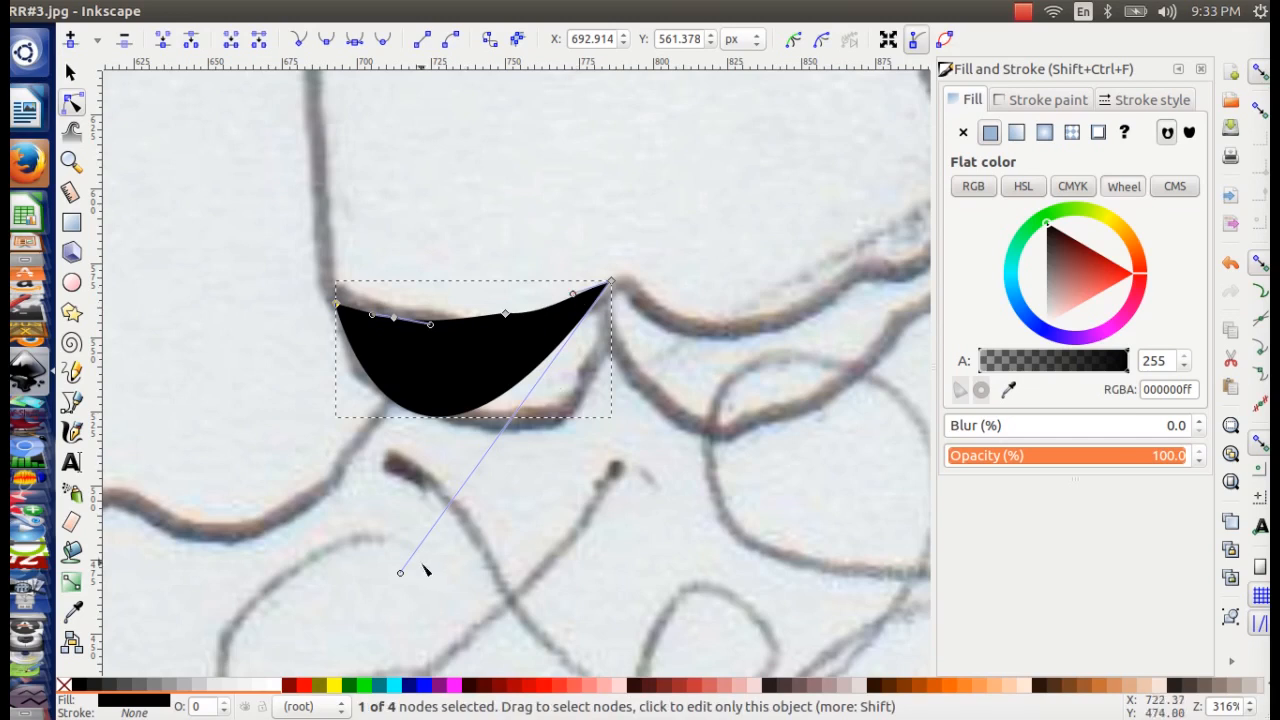
{"action": "left_click_drag", "start_coordinate": [400, 572], "coordinate": [530, 578]}
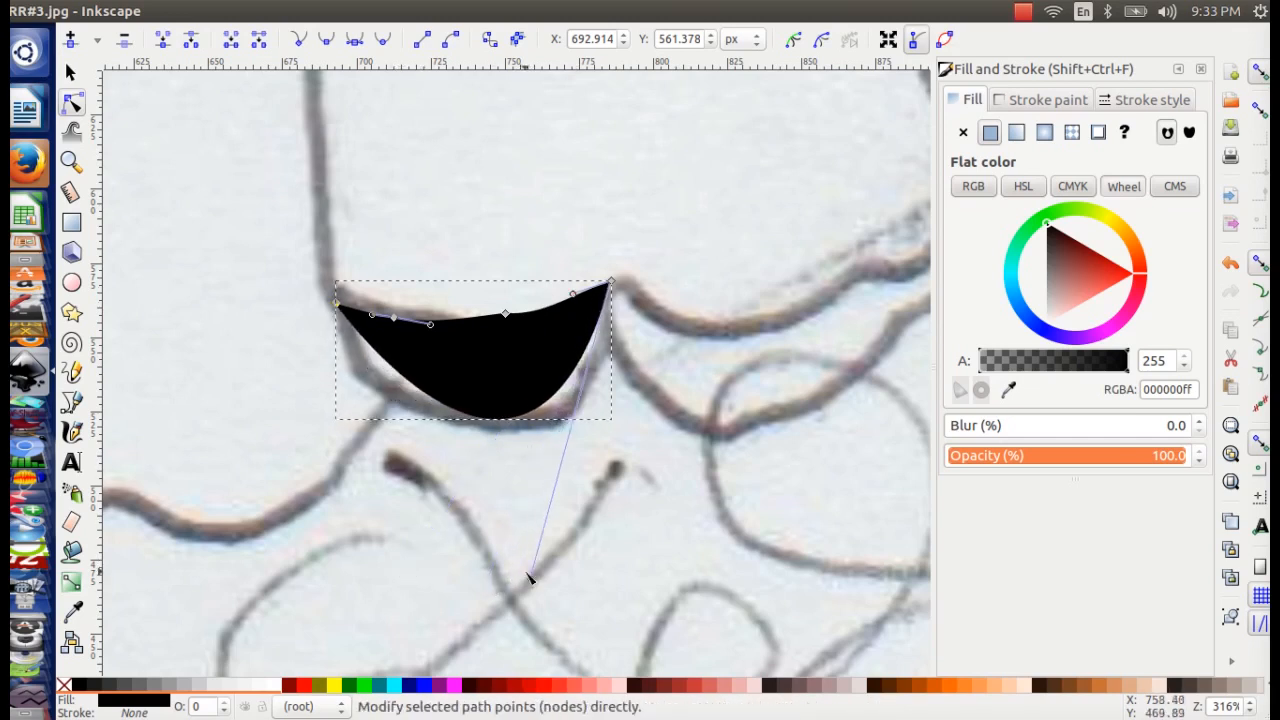
- Insert a node on the toenail's lower edge and pull it and the right corner's handle outward to match the sketched nail
{"action": "left_click", "coordinate": [610, 283], "text": "shift"}
{"action": "left_click_drag", "start_coordinate": [286, 274], "coordinate": [355, 340]}
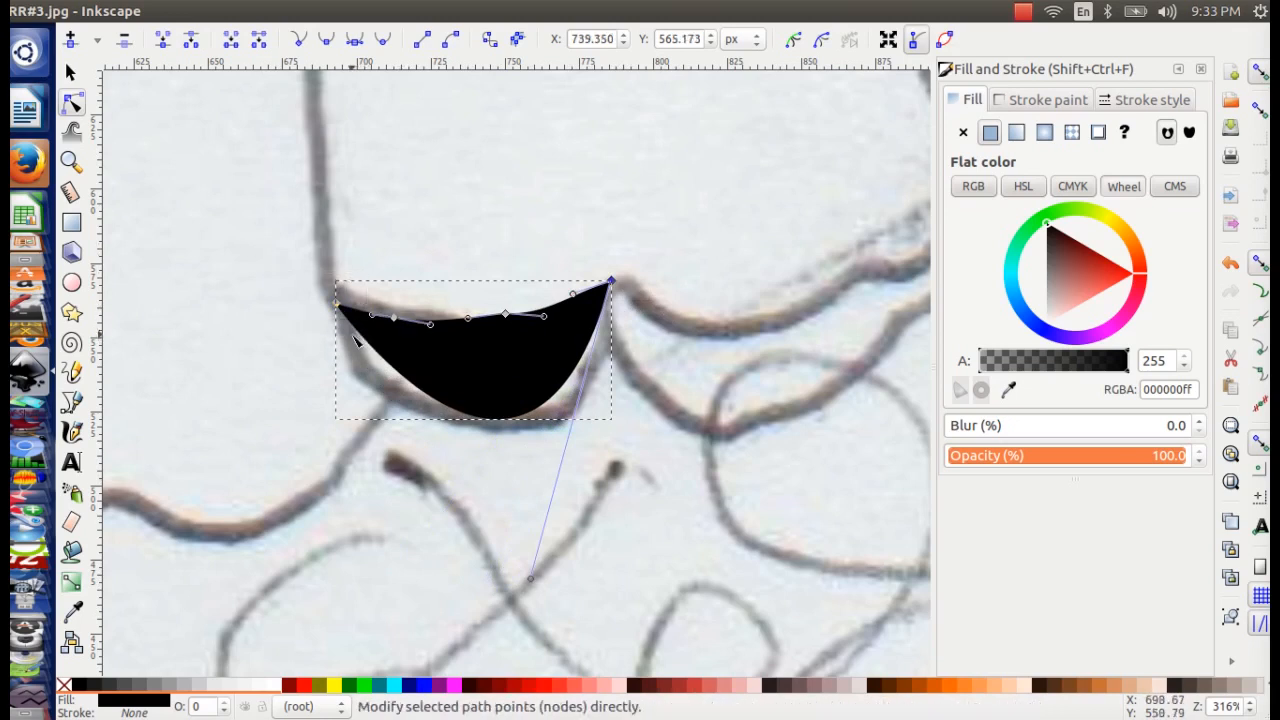
{"action": "left_click", "coordinate": [162, 40]}
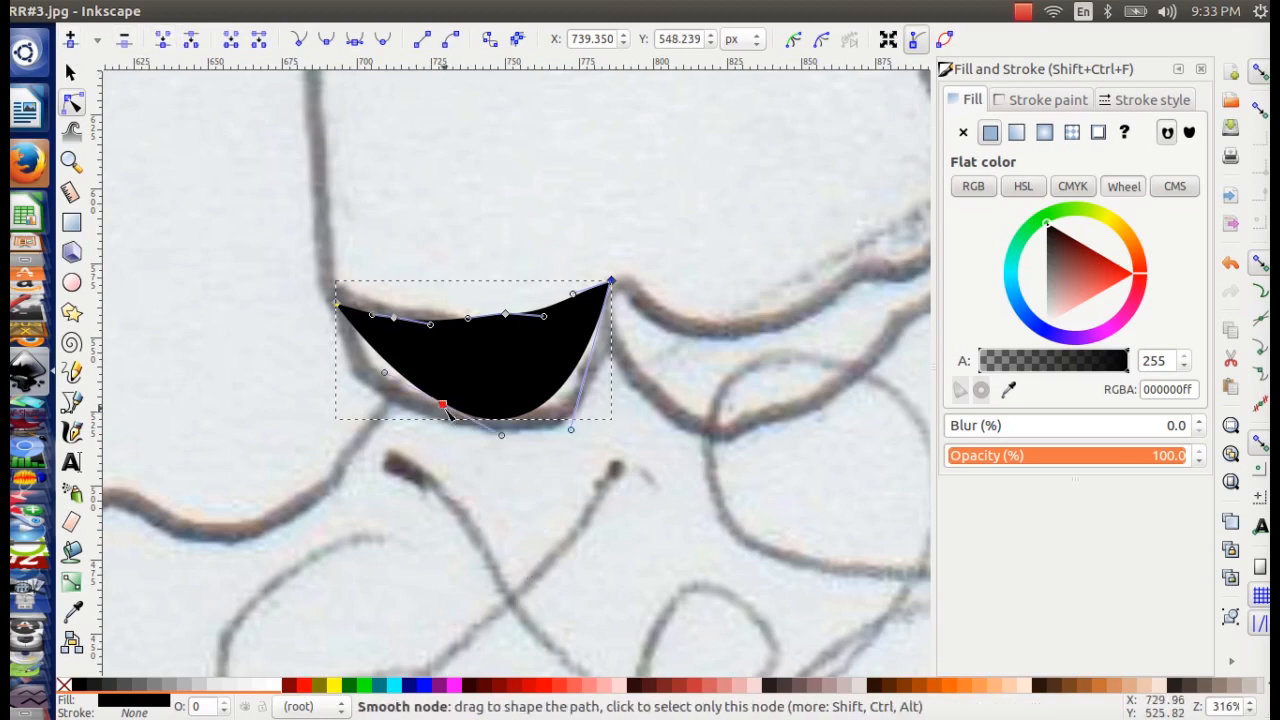
{"action": "left_click_drag", "start_coordinate": [444, 407], "coordinate": [438, 425]}
{"action": "key", "text": "ctrl+z"}
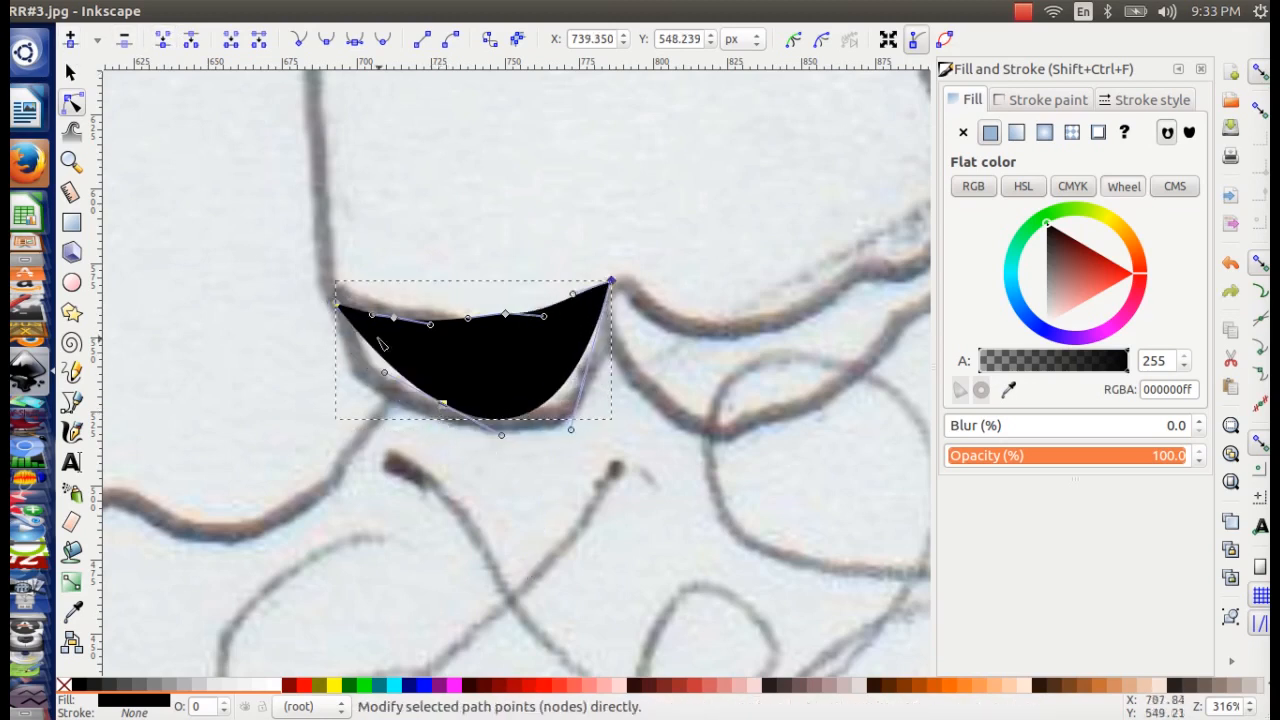
{"action": "left_click", "coordinate": [378, 288]}
{"action": "left_click", "coordinate": [455, 363]}
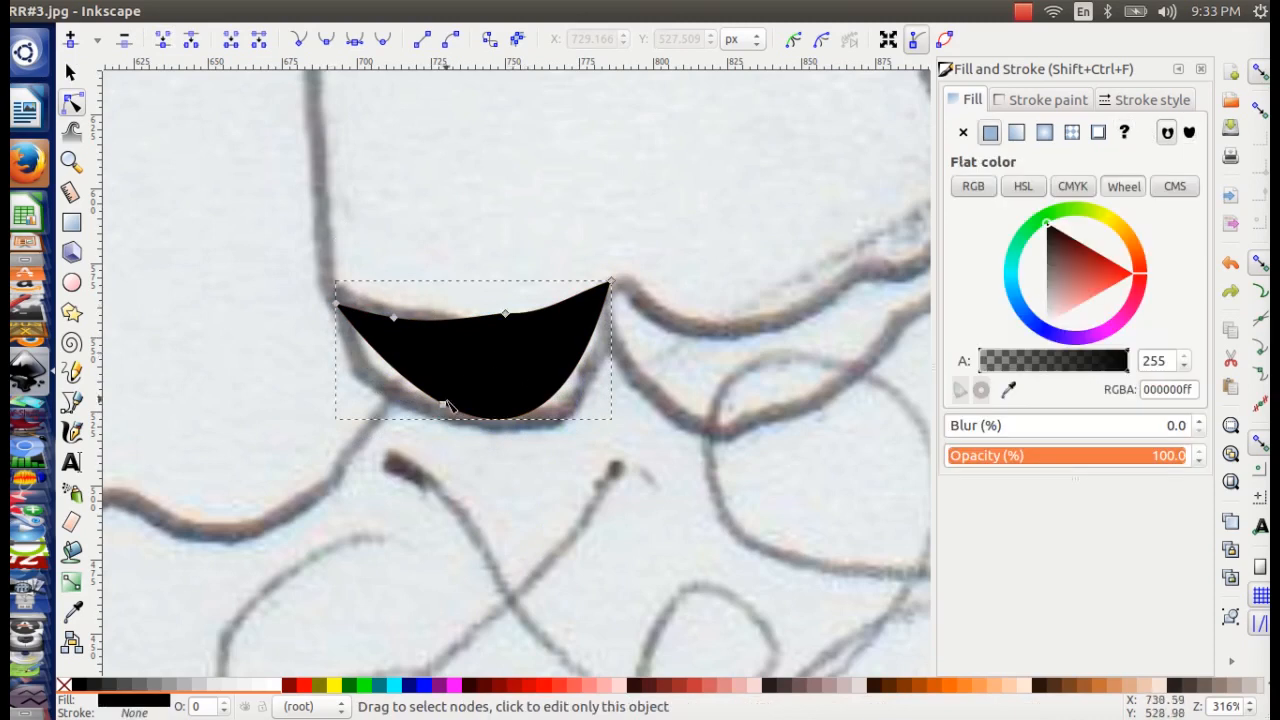
{"action": "left_click_drag", "start_coordinate": [447, 404], "coordinate": [426, 420]}
{"action": "left_click_drag", "start_coordinate": [580, 431], "coordinate": [634, 422]}
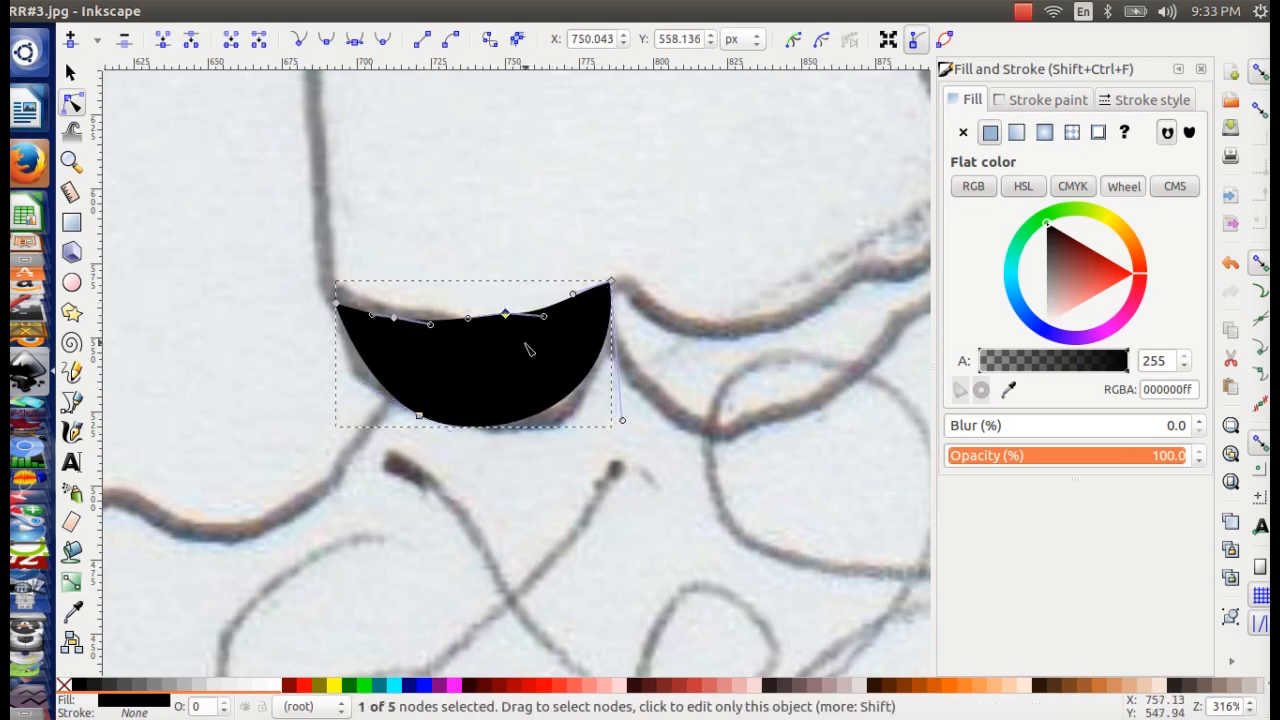
- Smooth the toenail's upper edge by deleting its right-hand intermediate node, and move the nail to X 691.650, Y 520.620 px
{"action": "key", "text": "Delete"}
{"action": "left_click_drag", "start_coordinate": [539, 309], "coordinate": [543, 337]}
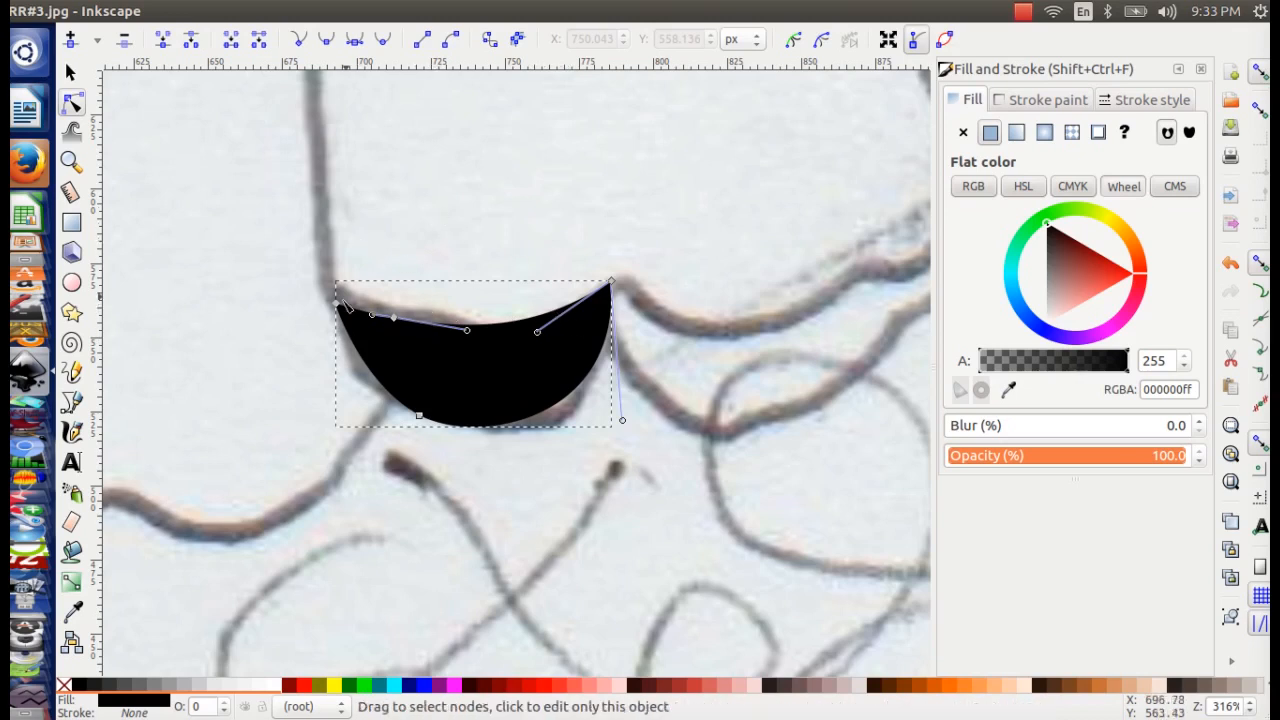
{"action": "left_click", "coordinate": [70, 73]}
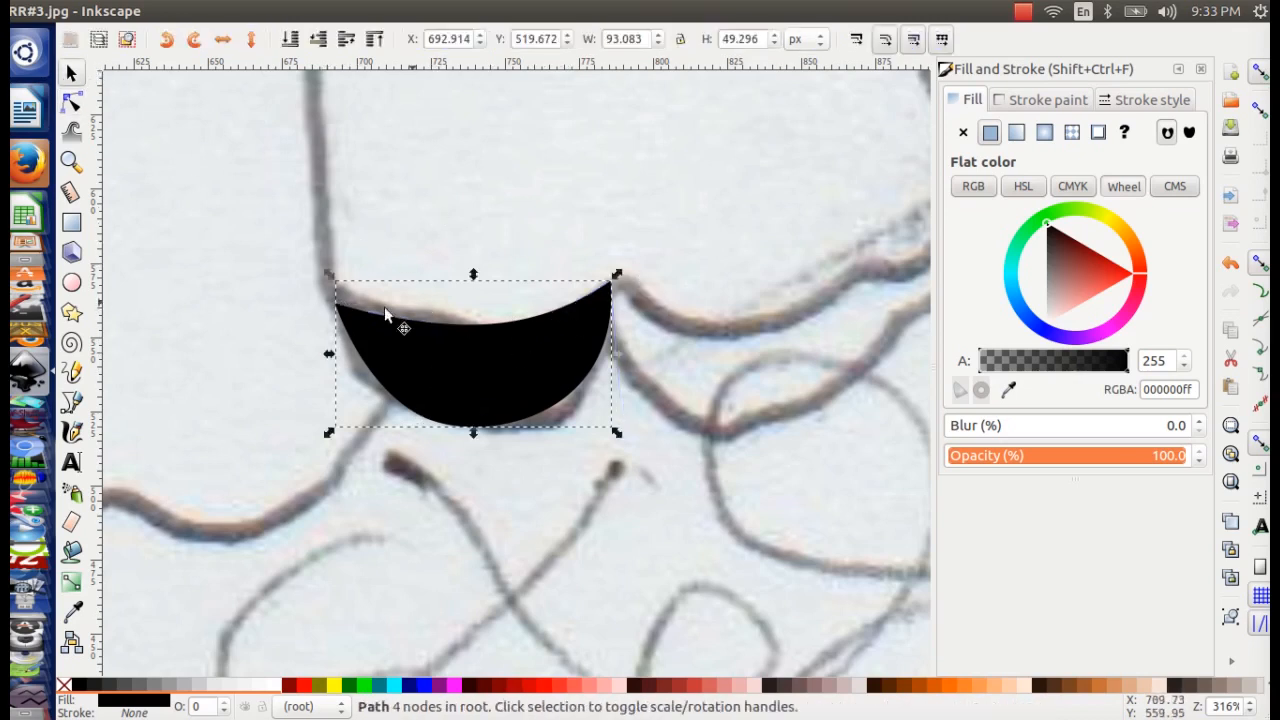
{"action": "left_click_drag", "start_coordinate": [429, 346], "coordinate": [431, 347]}
{"action": "scroll", "coordinate": [707, 348], "scroll_direction": "up", "scroll_amount": 2}
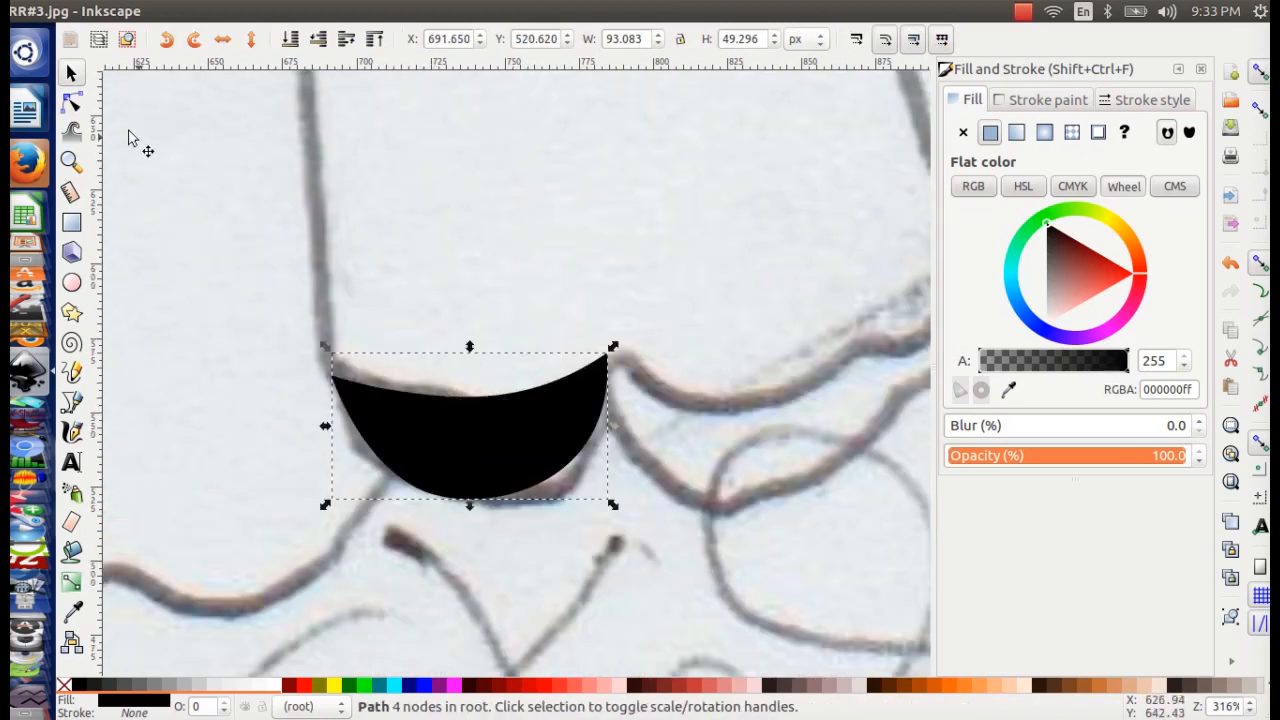
{"action": "left_click", "coordinate": [71, 102]}
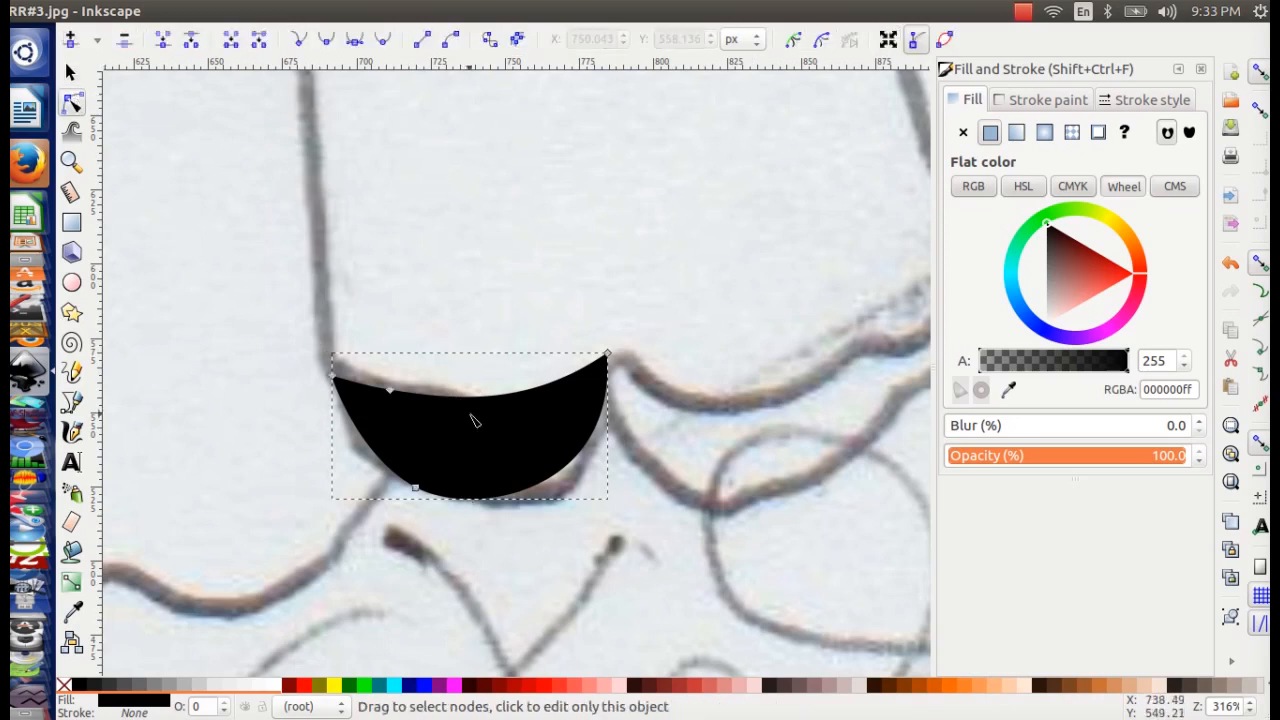
{"action": "left_click", "coordinate": [391, 391]}
{"action": "left_click", "coordinate": [295, 355]}
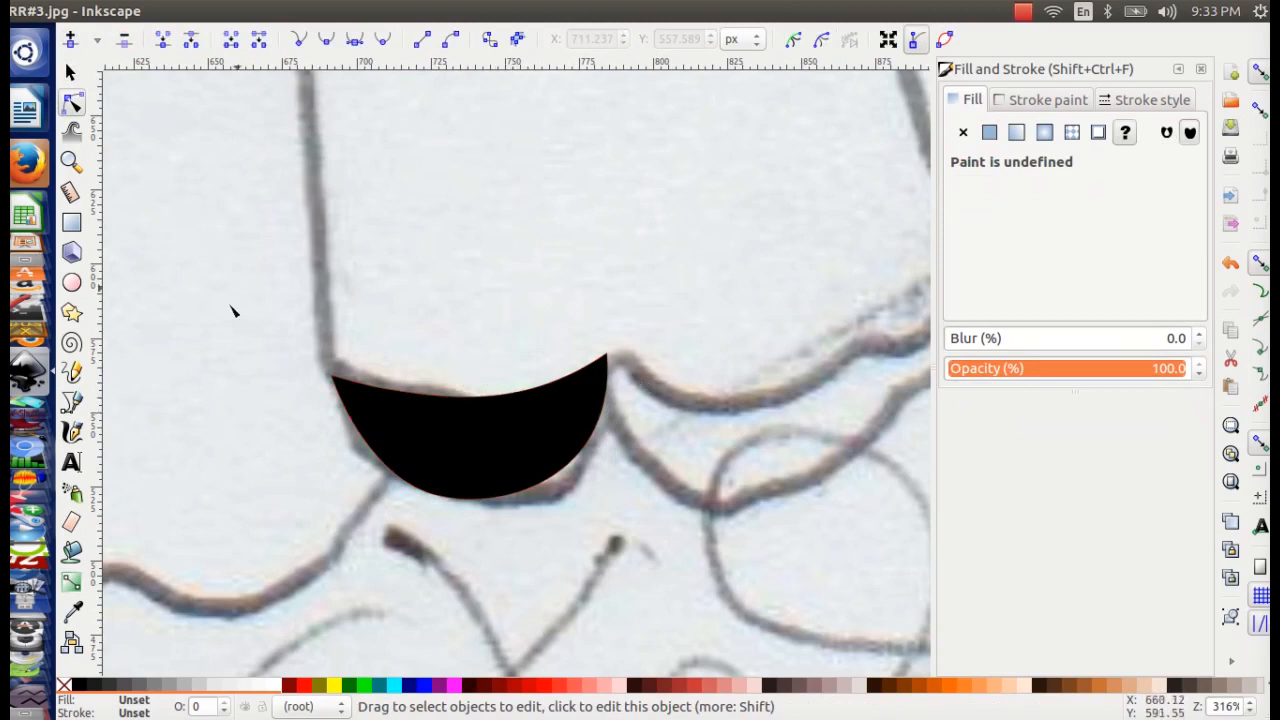
- Try tracing the neighbouring toenail on the same foot as a closed freehand outline, and undo it
{"action": "left_click", "coordinate": [72, 372]}
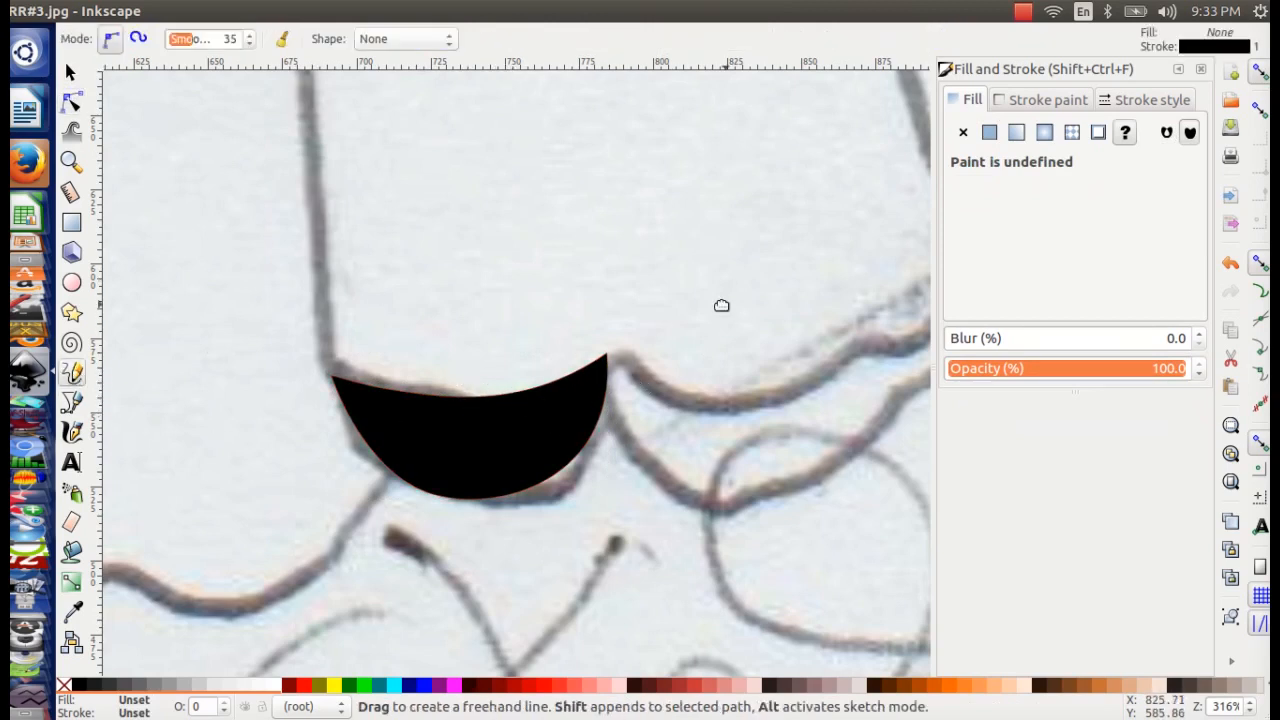
{"action": "left_click_drag", "start_coordinate": [721, 305], "coordinate": [500, 310]}
{"action": "left_click_drag", "start_coordinate": [754, 278], "coordinate": [744, 301]}
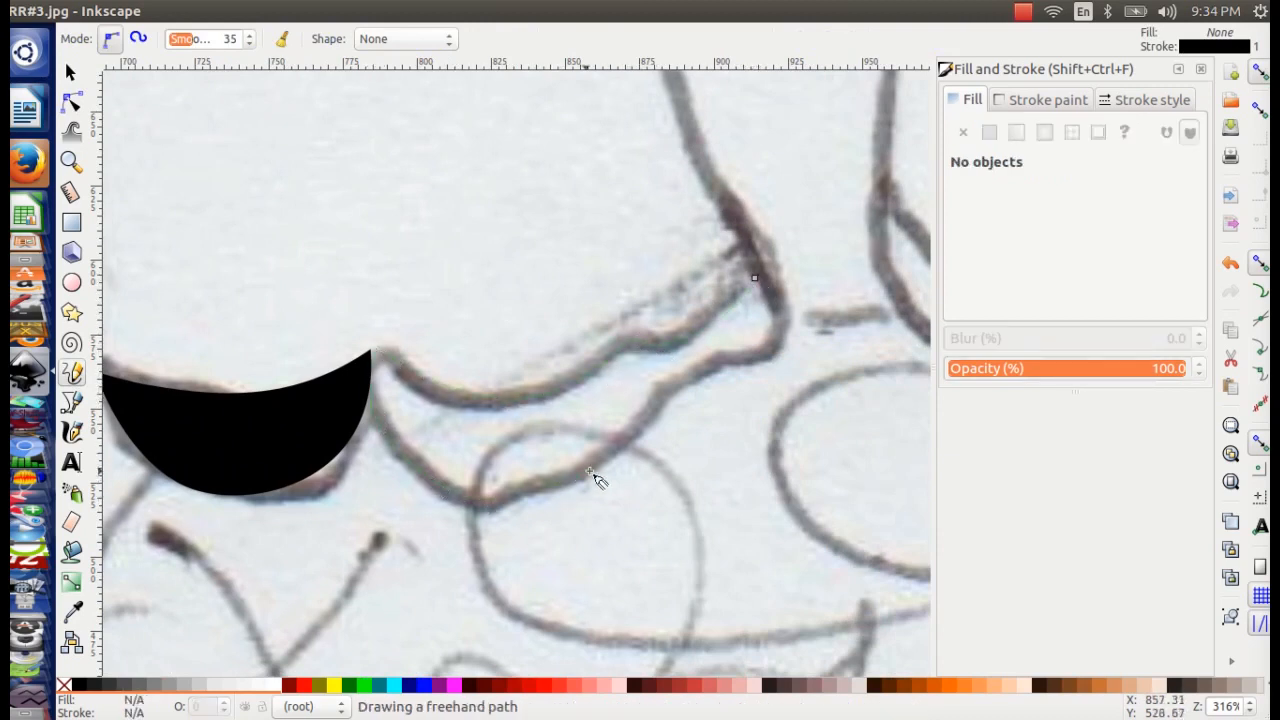
{"action": "left_click_drag", "start_coordinate": [776, 285], "coordinate": [757, 278]}
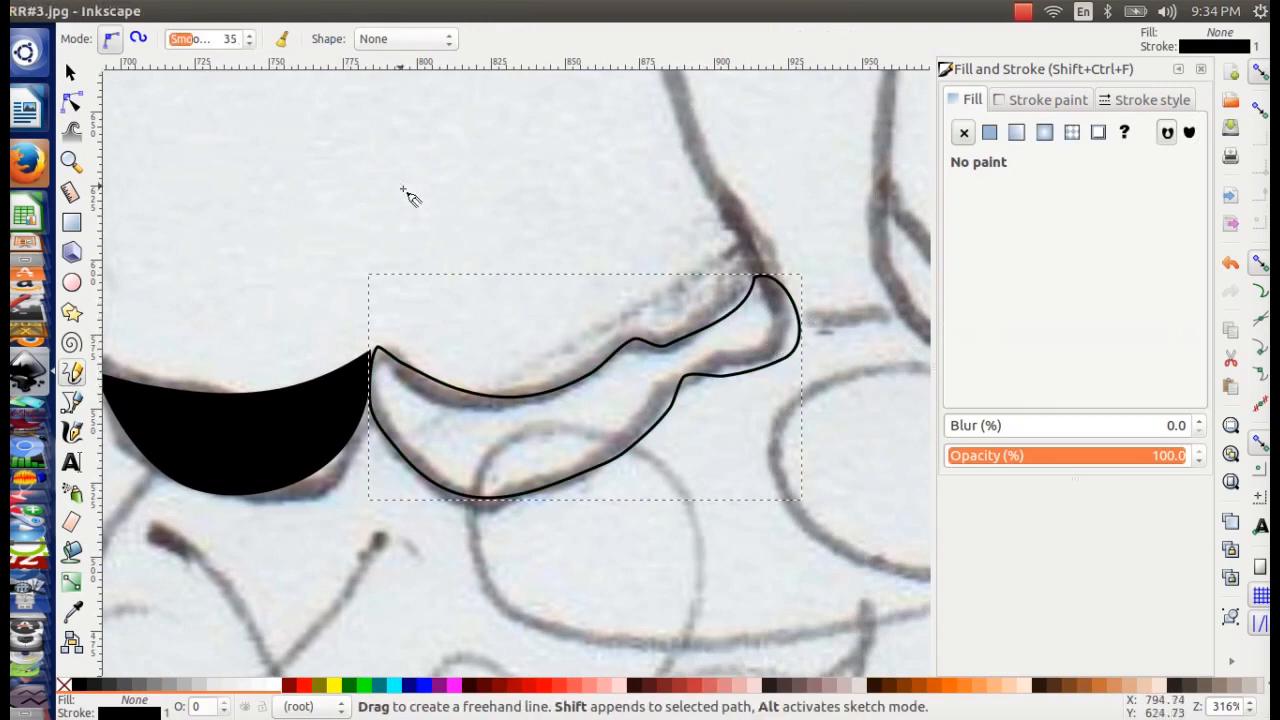
{"action": "key", "text": "ctrl+z"}
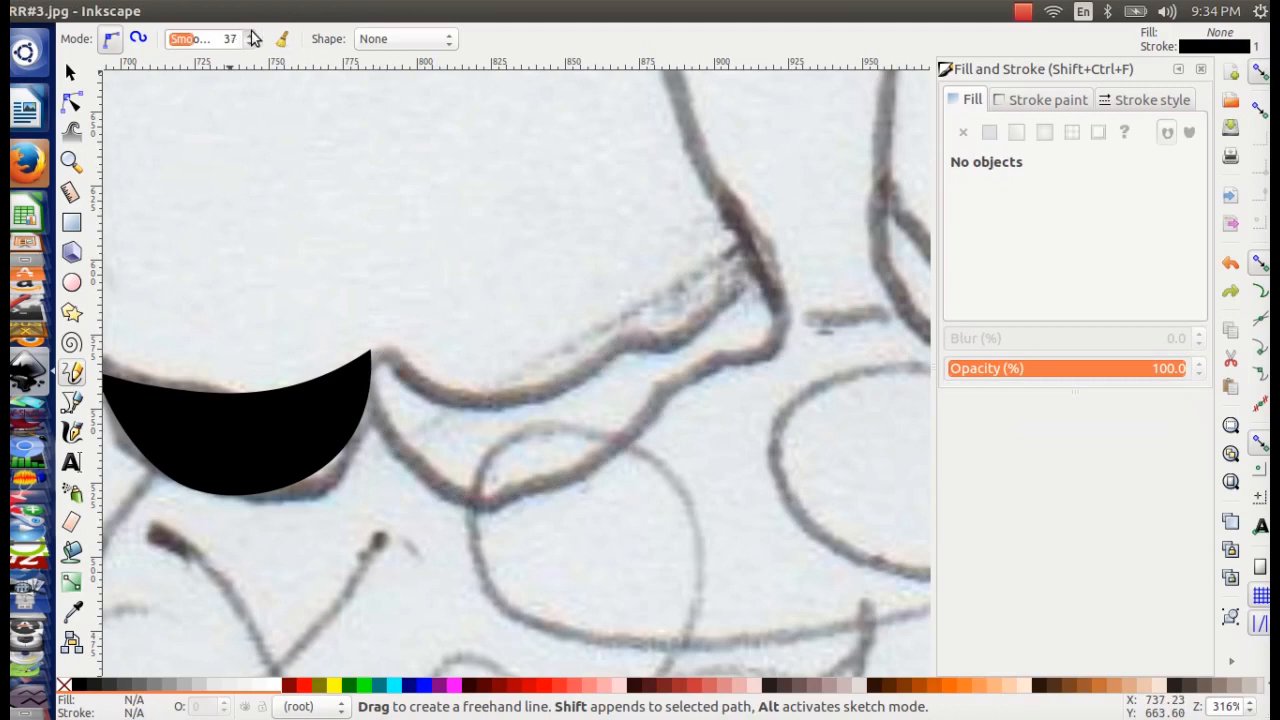
- Set the freehand smoothing to 52 and trace the toenail beside the black one as a closed outline, ready for node editing
{"action": "left_click_drag", "start_coordinate": [757, 250], "coordinate": [731, 301]}
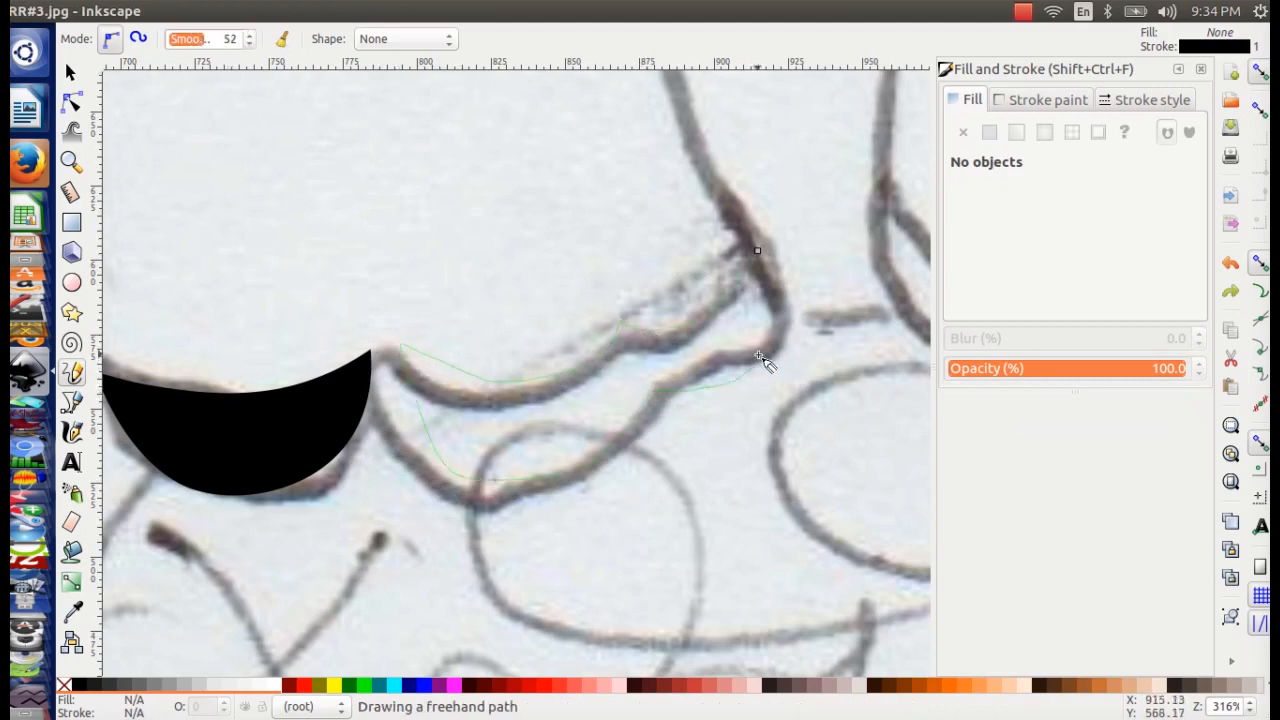
{"action": "left_click_drag", "start_coordinate": [777, 262], "coordinate": [759, 252]}
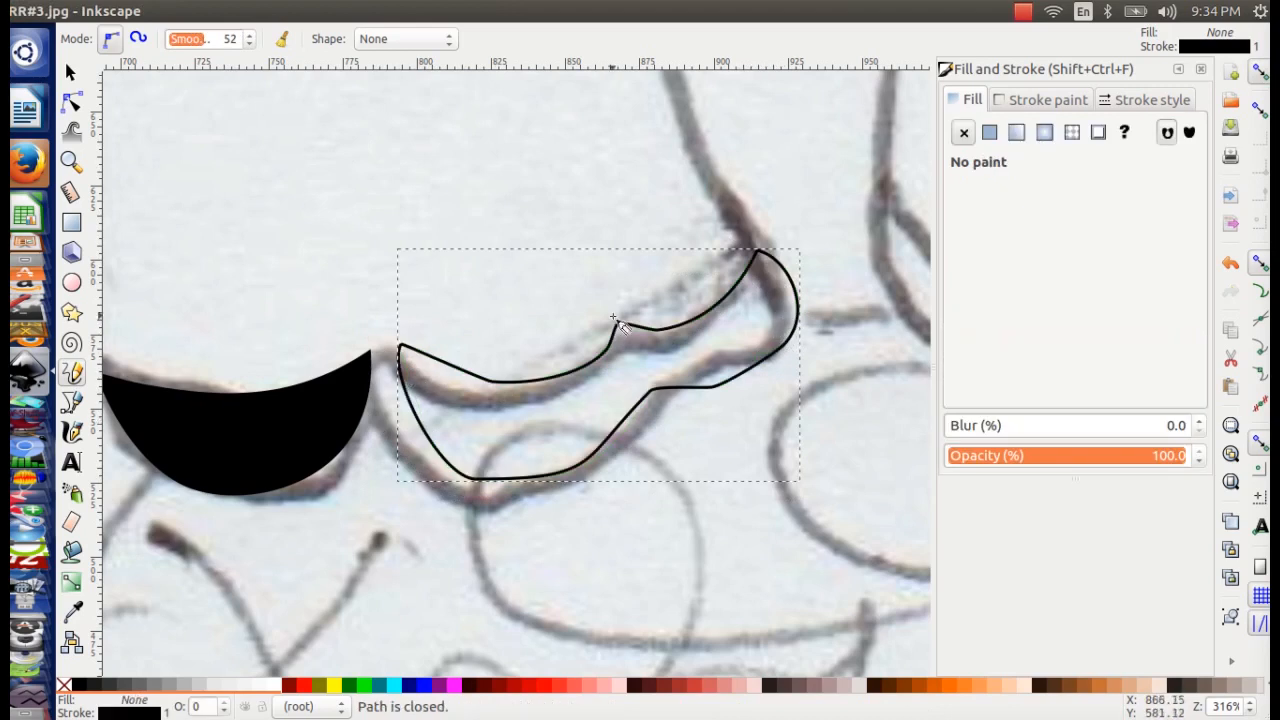
{"action": "left_click", "coordinate": [71, 101]}
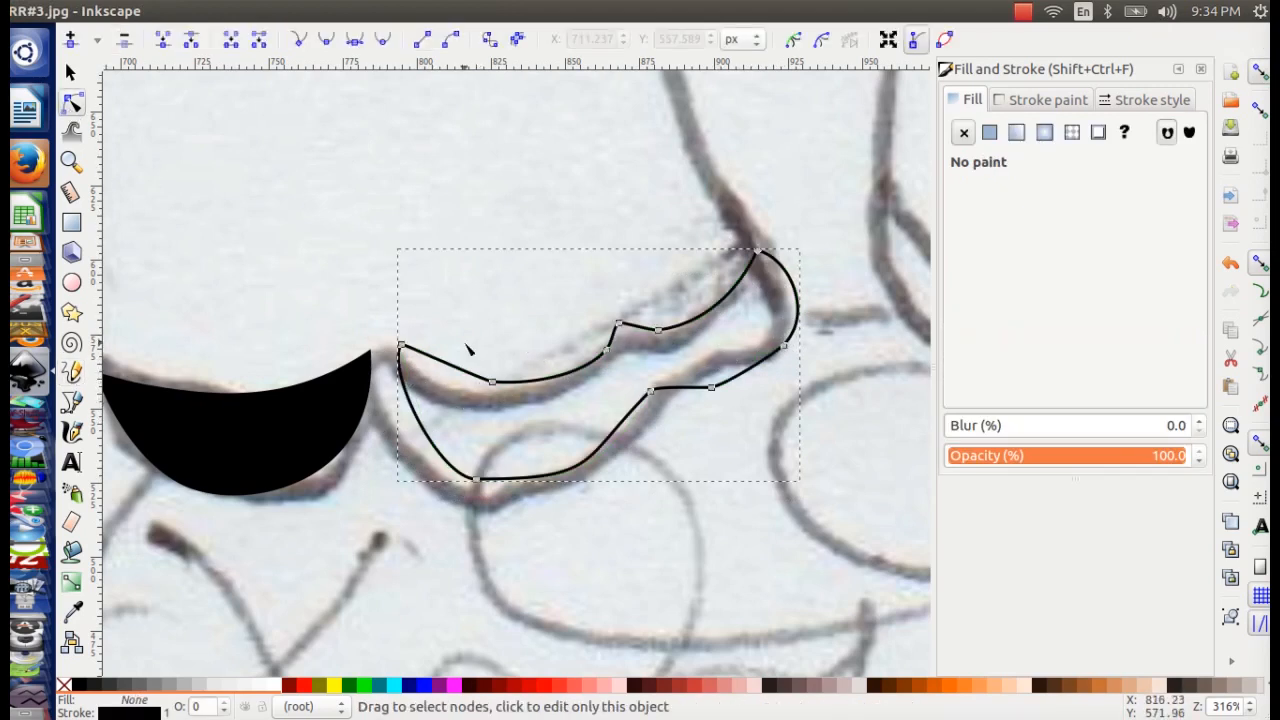
- Place the outline's left corner on the black nail's tip at X 784.309, Y 569.904 px and bend both its handles along the sketched edges
{"action": "left_click_drag", "start_coordinate": [404, 347], "coordinate": [387, 388]}
{"action": "scroll", "coordinate": [386, 348], "scroll_direction": "up", "scroll_amount": 2}
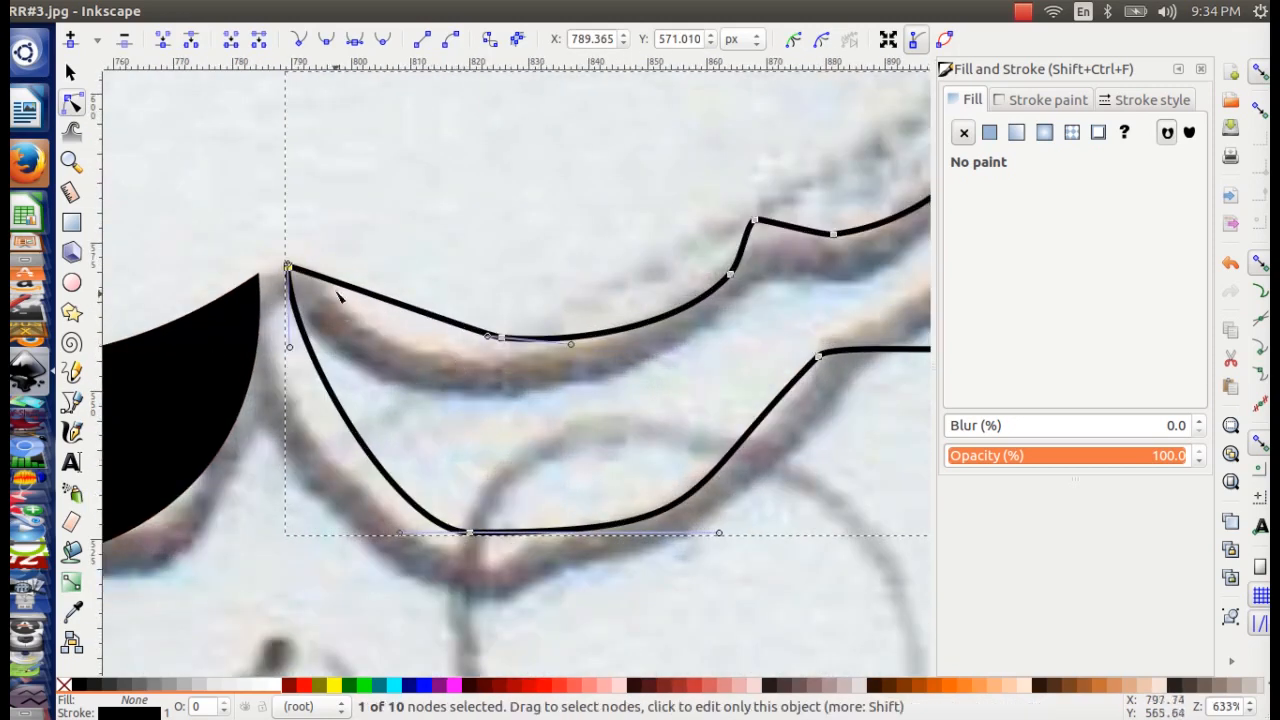
{"action": "left_click_drag", "start_coordinate": [290, 268], "coordinate": [318, 249]}
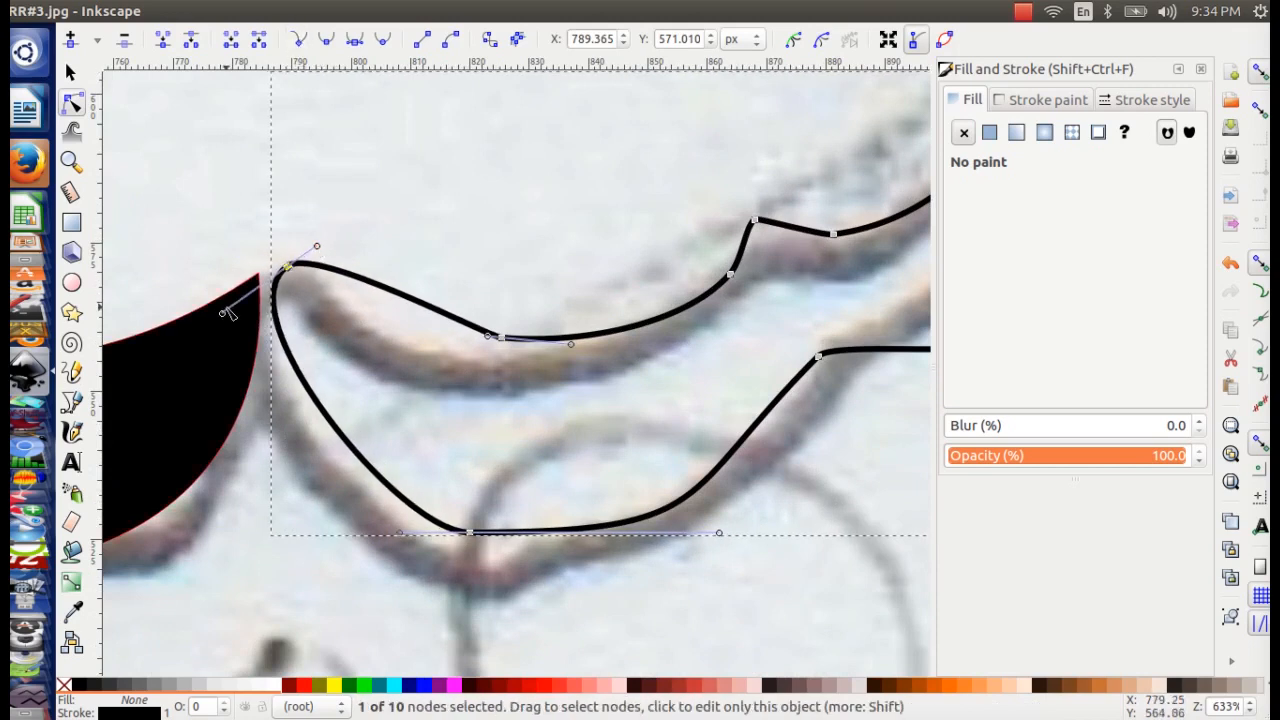
{"action": "left_click_drag", "start_coordinate": [226, 316], "coordinate": [344, 392]}
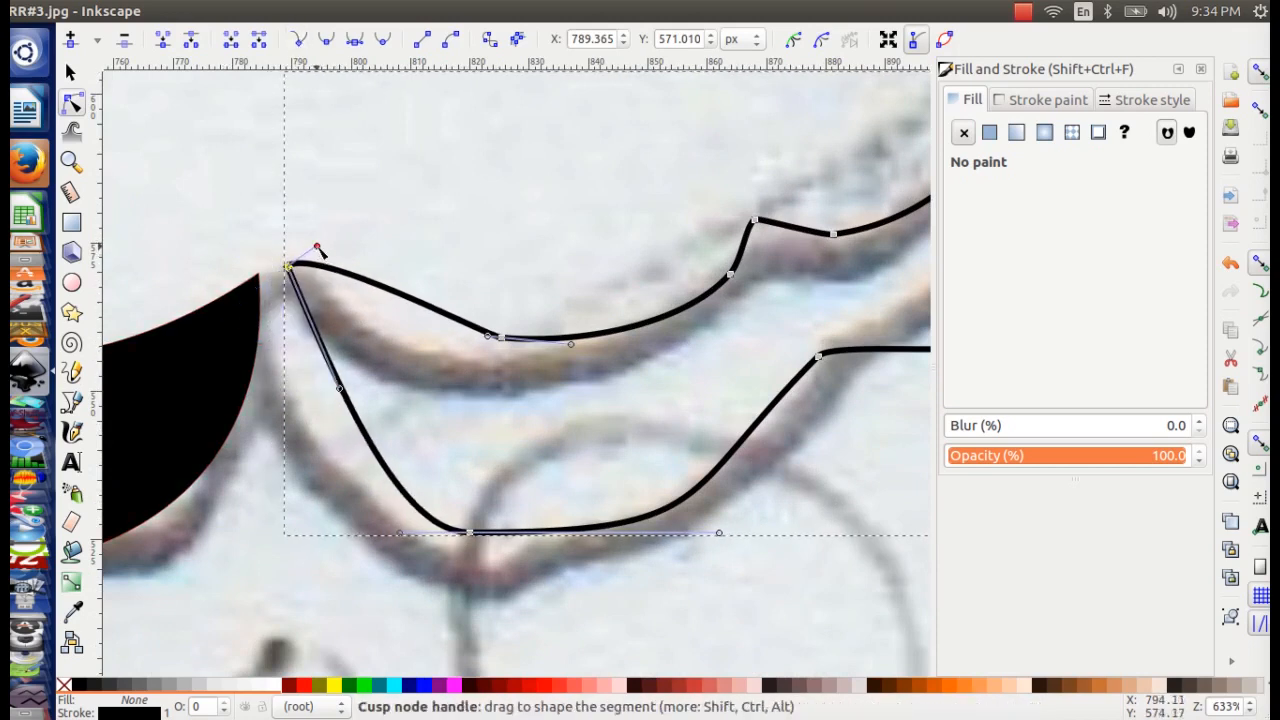
{"action": "left_click_drag", "start_coordinate": [320, 251], "coordinate": [384, 333]}
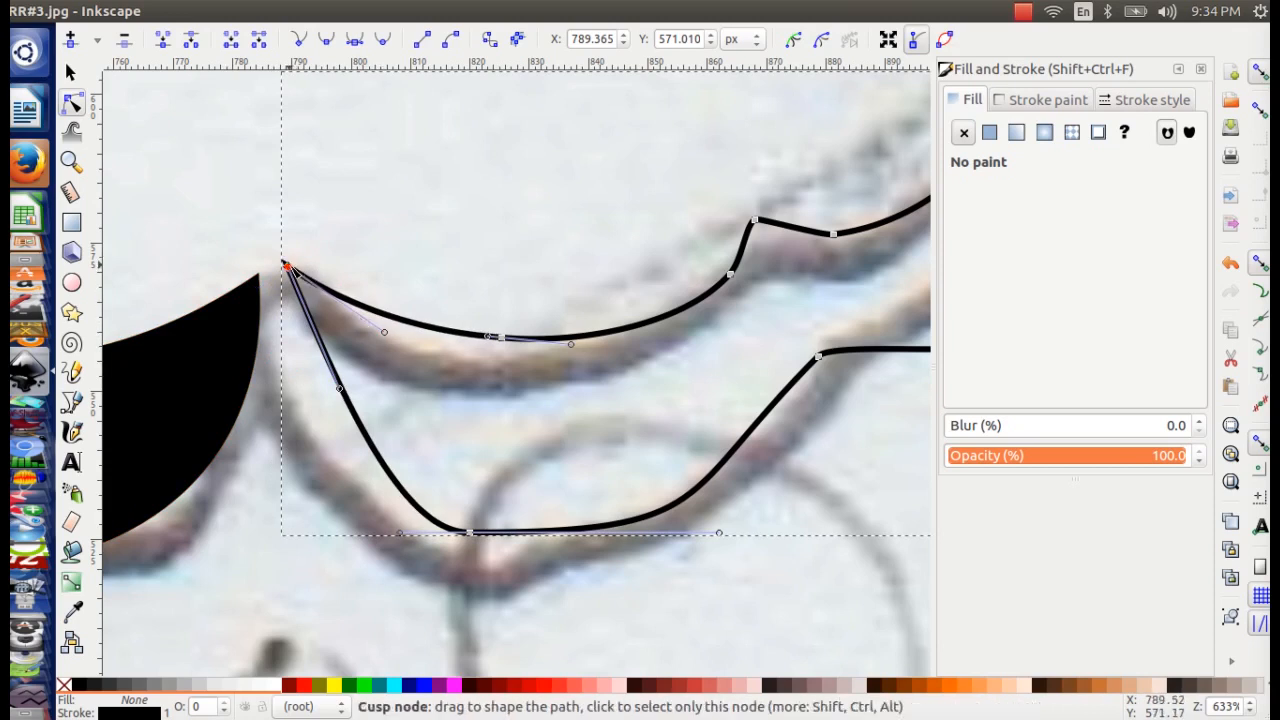
{"action": "left_click_drag", "start_coordinate": [287, 266], "coordinate": [256, 274]}
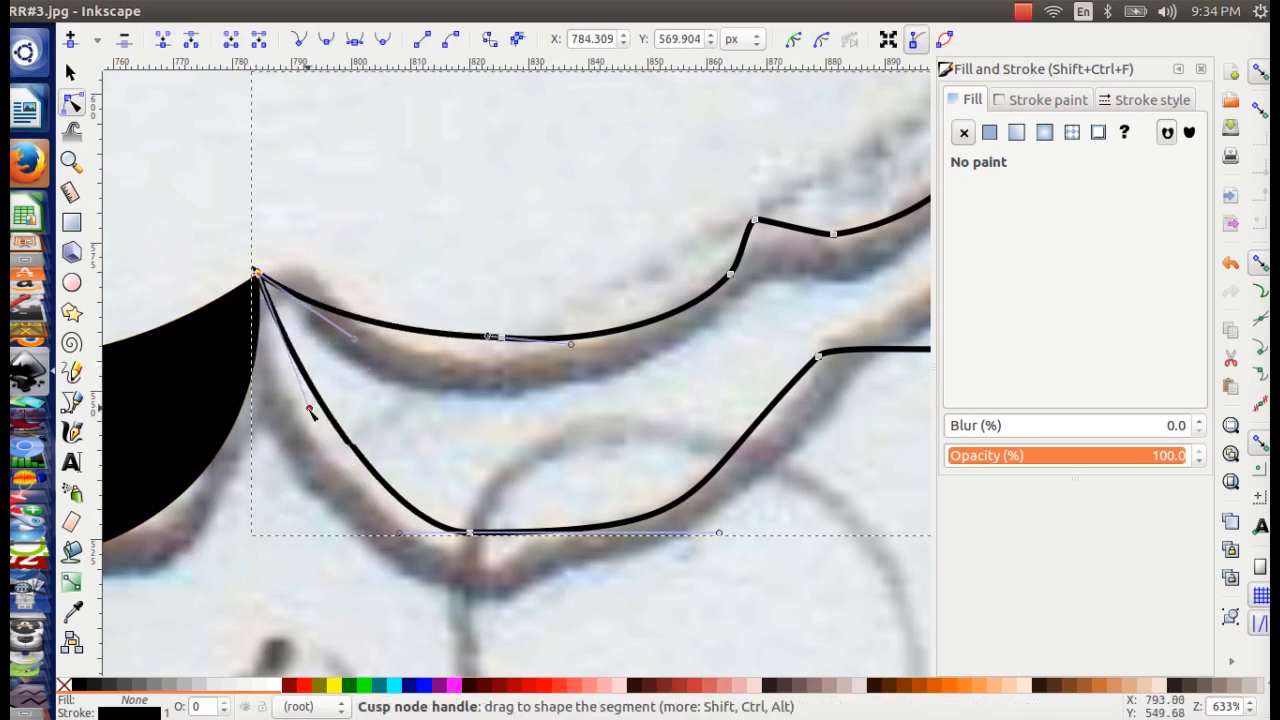
{"action": "left_click_drag", "start_coordinate": [311, 409], "coordinate": [270, 523]}
- Move the outline's bottom node to X 822.861, Y 518.080 px with a shorter right handle, and its upper-left node to X 818.595, Y 553.314 px
{"action": "left_click_drag", "start_coordinate": [474, 535], "coordinate": [488, 581]}
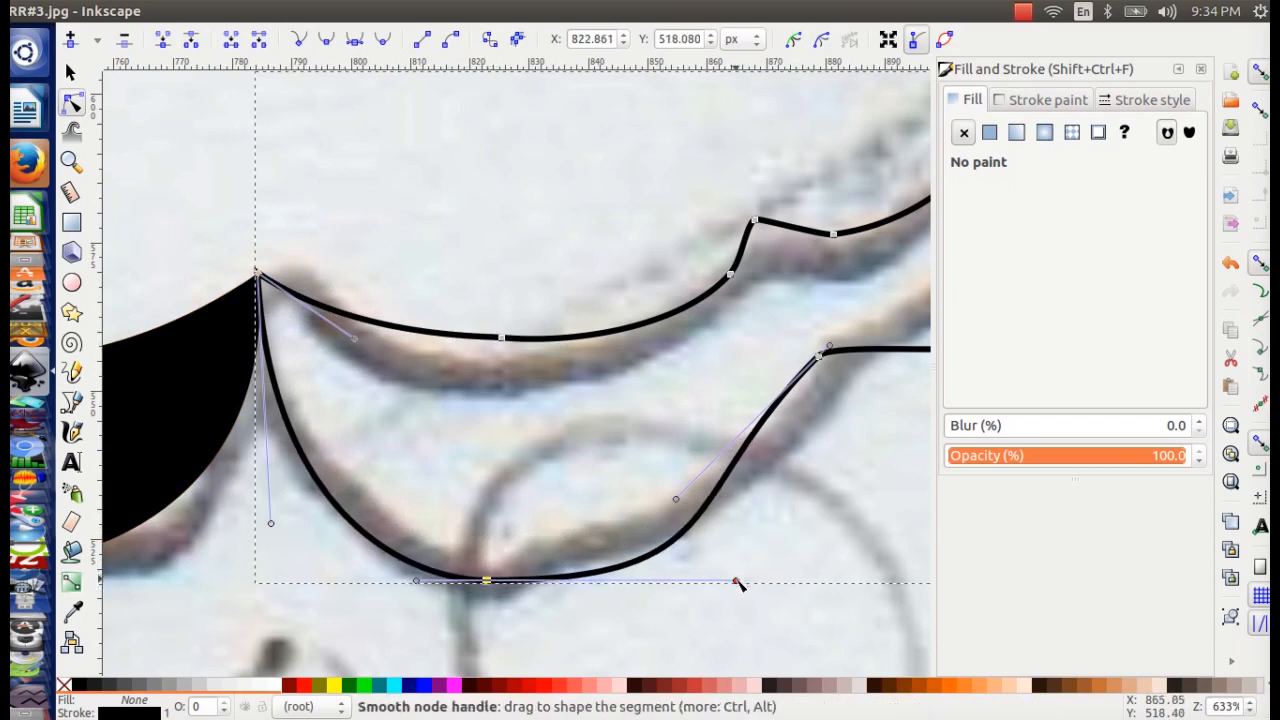
{"action": "left_click_drag", "start_coordinate": [737, 581], "coordinate": [655, 567]}
{"action": "left_click_drag", "start_coordinate": [739, 304], "coordinate": [622, 319]}
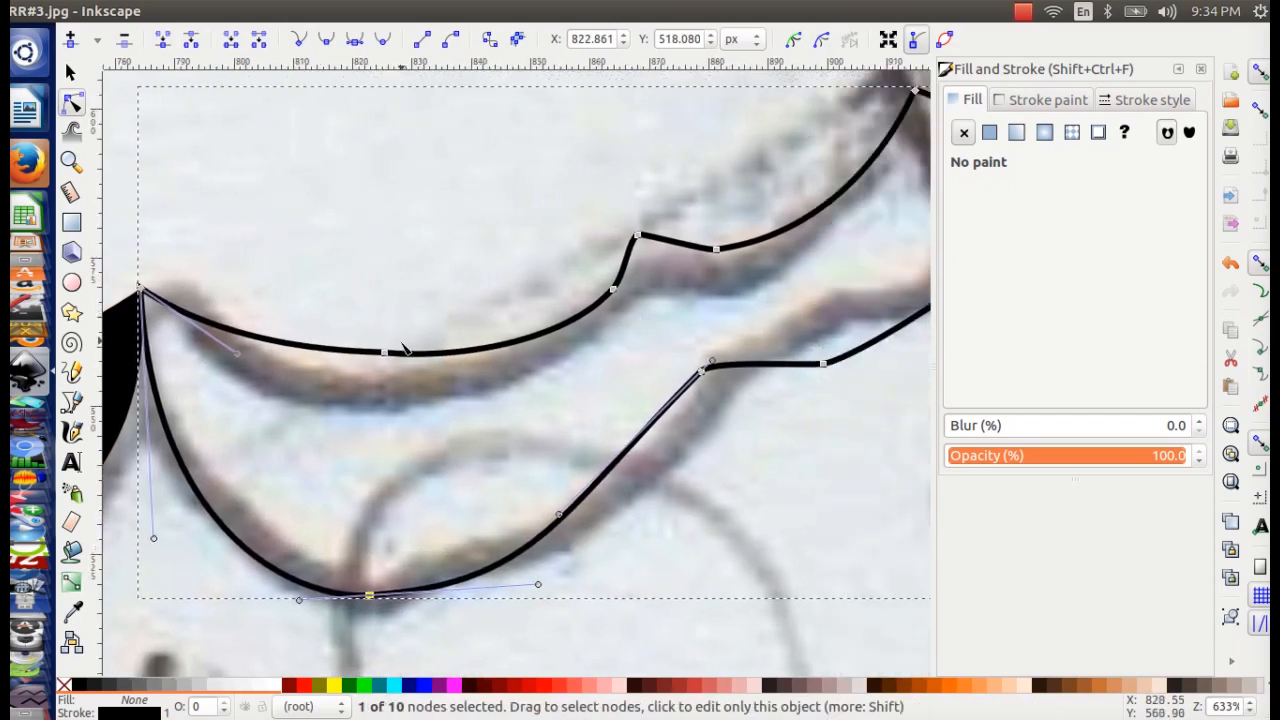
{"action": "left_click_drag", "start_coordinate": [389, 351], "coordinate": [282, 384]}
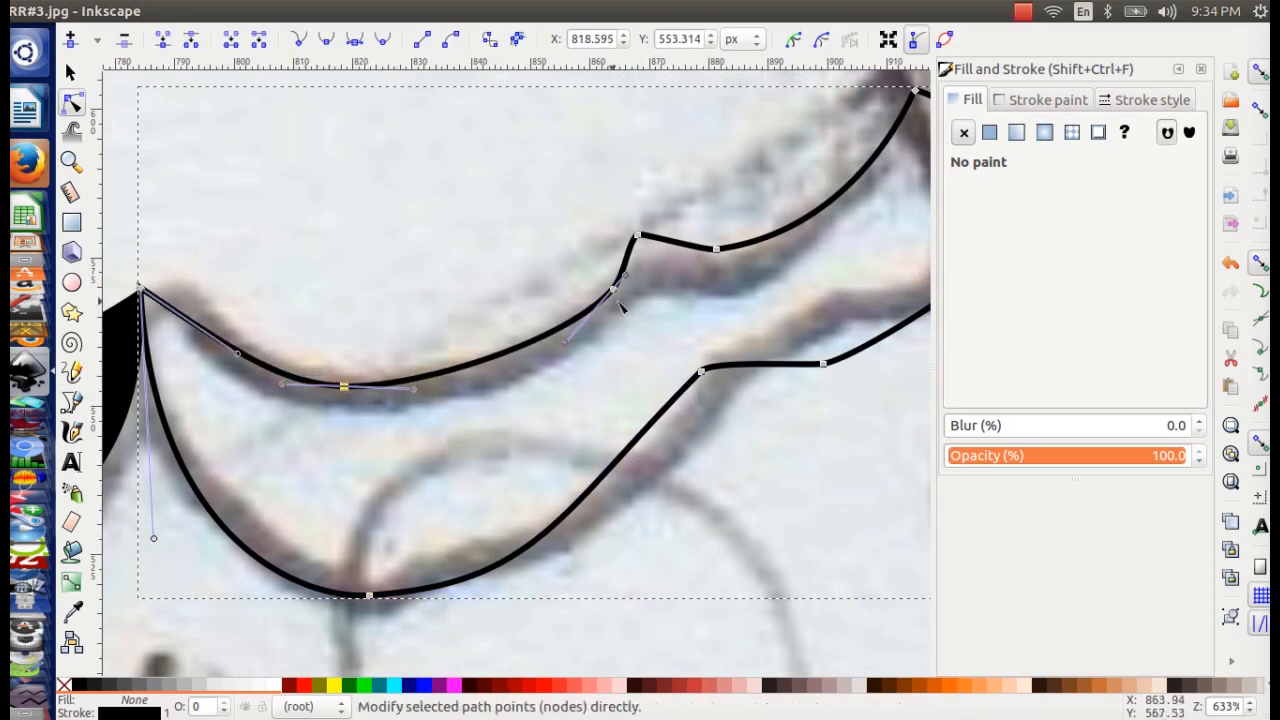
- Simplify the outline by deleting the upper-edge nodes on either side of the notch and the intermediate node on the lower-right edge
{"action": "left_click_drag", "start_coordinate": [602, 322], "coordinate": [508, 352]}
{"action": "left_click_drag", "start_coordinate": [552, 282], "coordinate": [527, 356]}
{"action": "key", "text": "Delete"}
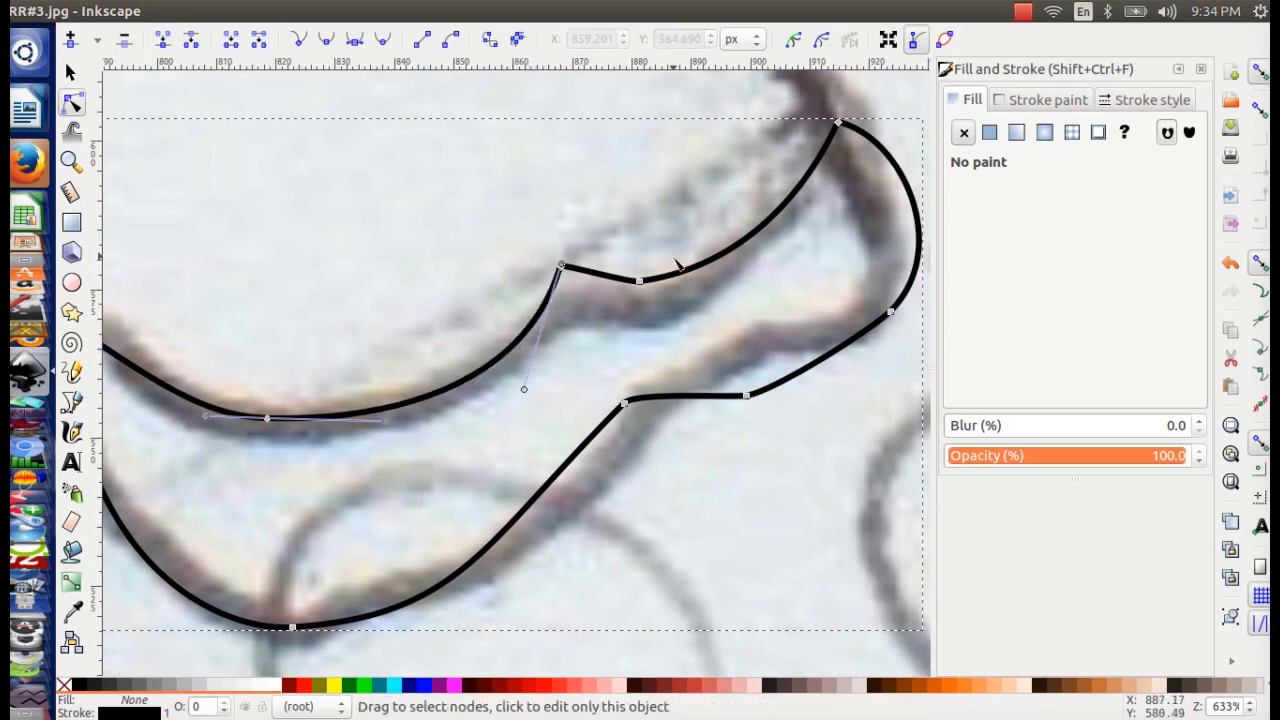
{"action": "left_click", "coordinate": [640, 282]}
{"action": "key", "text": "Delete"}
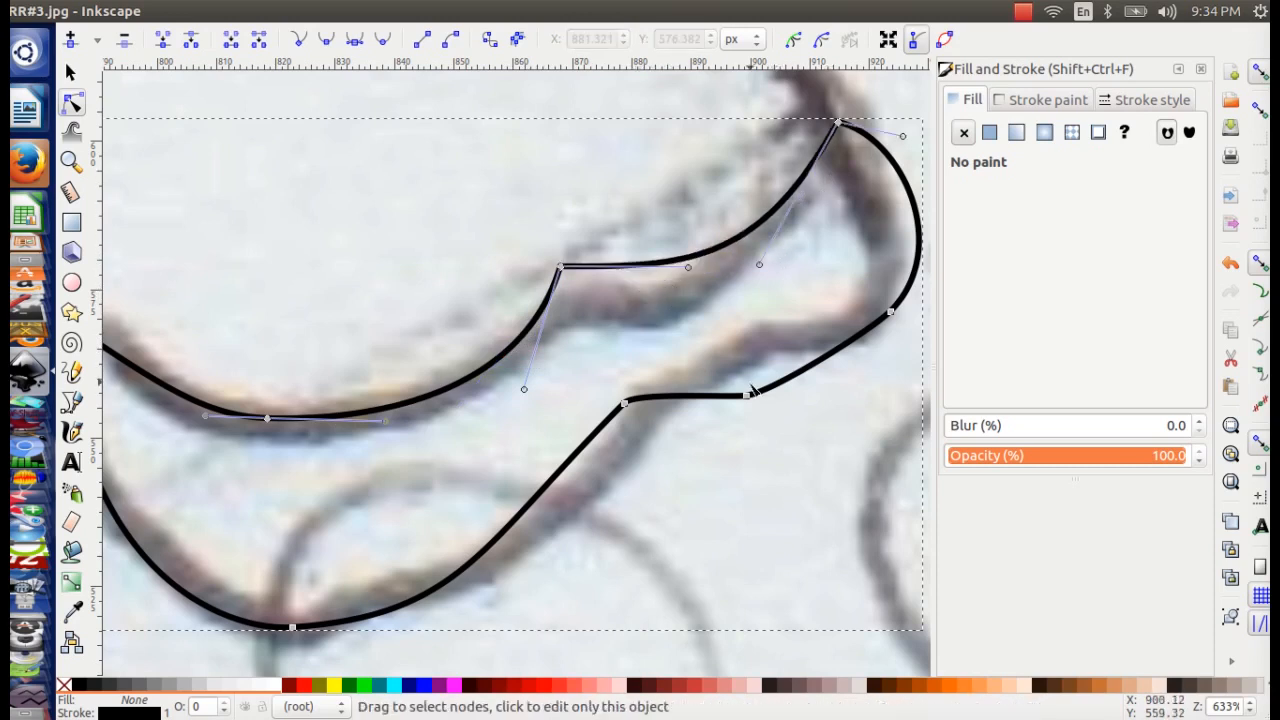
{"action": "left_click", "coordinate": [747, 395]}
{"action": "key", "text": "Delete"}
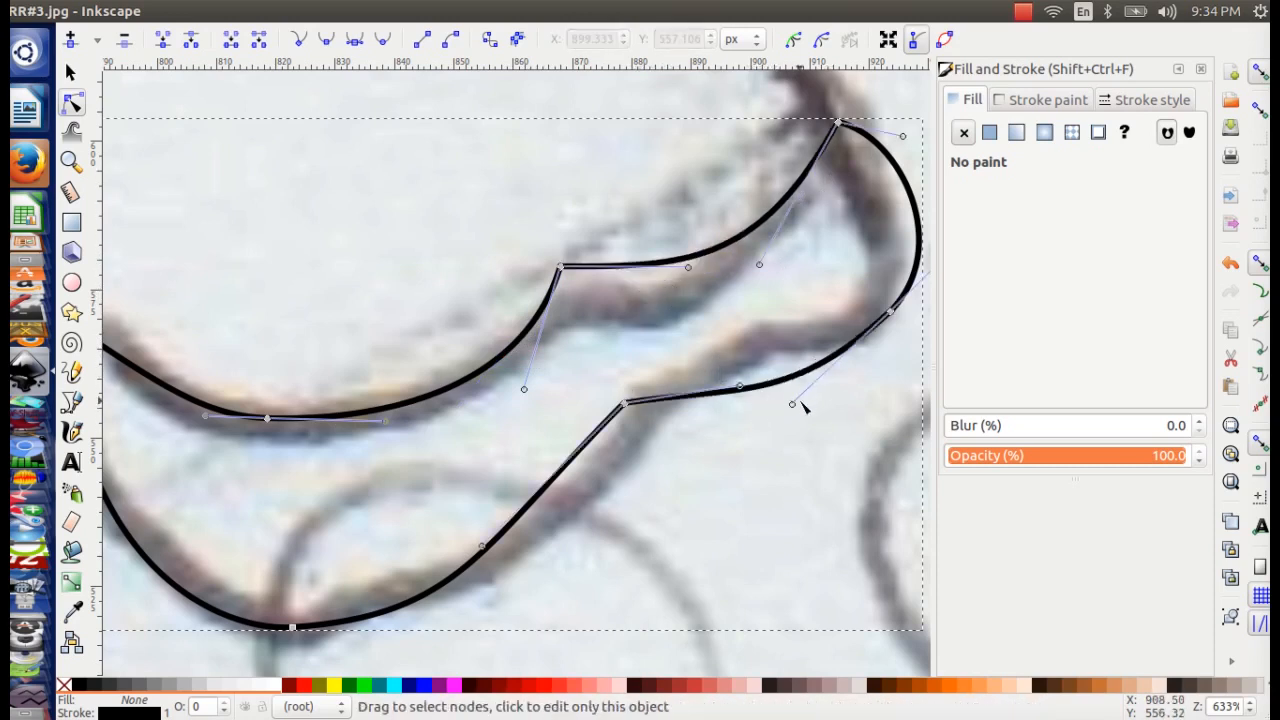
- Narrow the outline's right end by bending the top corner's outer handle inward and moving the lower-right node to X 918.135, Y 571.800 px
{"action": "left_click_drag", "start_coordinate": [856, 349], "coordinate": [783, 376]}
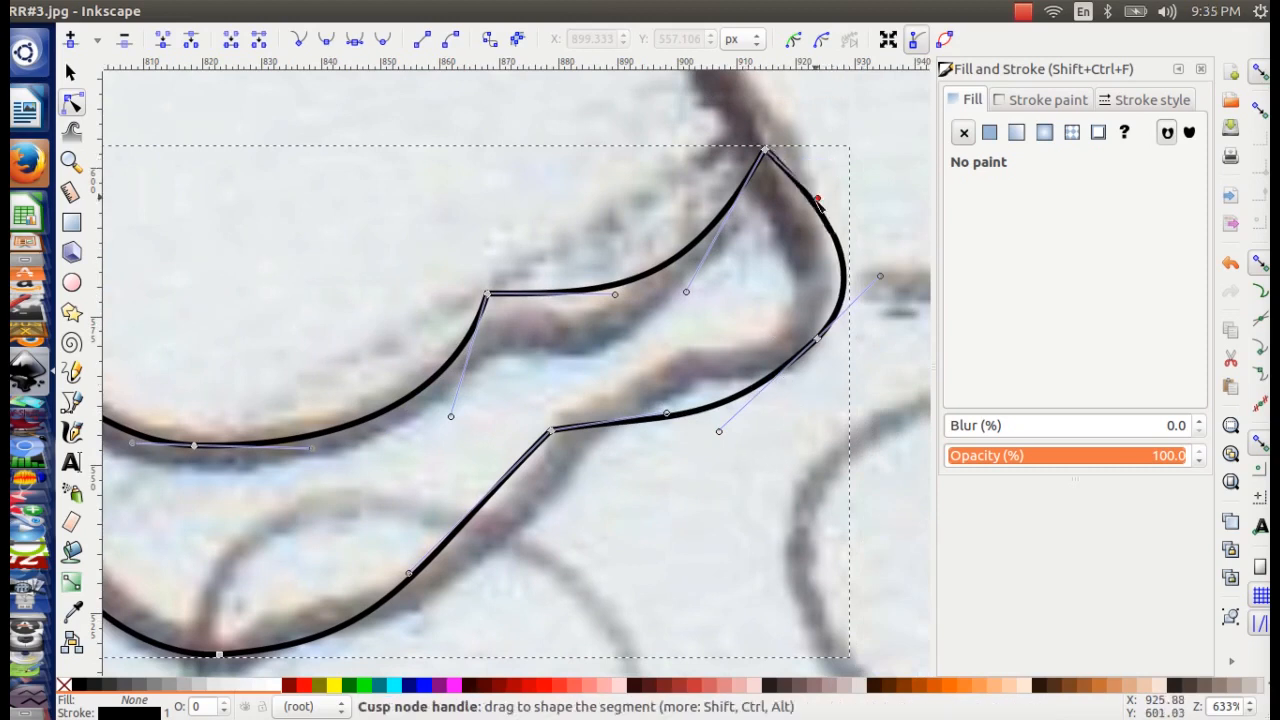
{"action": "left_click_drag", "start_coordinate": [829, 164], "coordinate": [800, 207]}
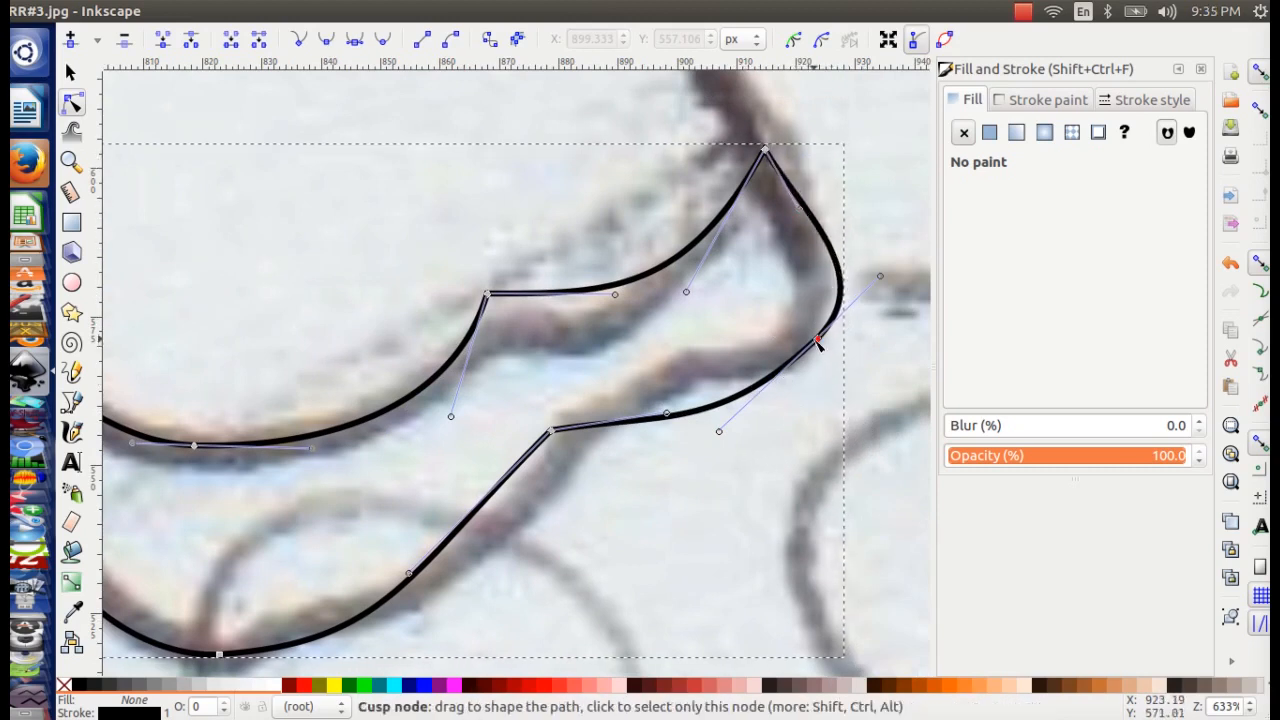
{"action": "left_click_drag", "start_coordinate": [818, 338], "coordinate": [782, 336]}
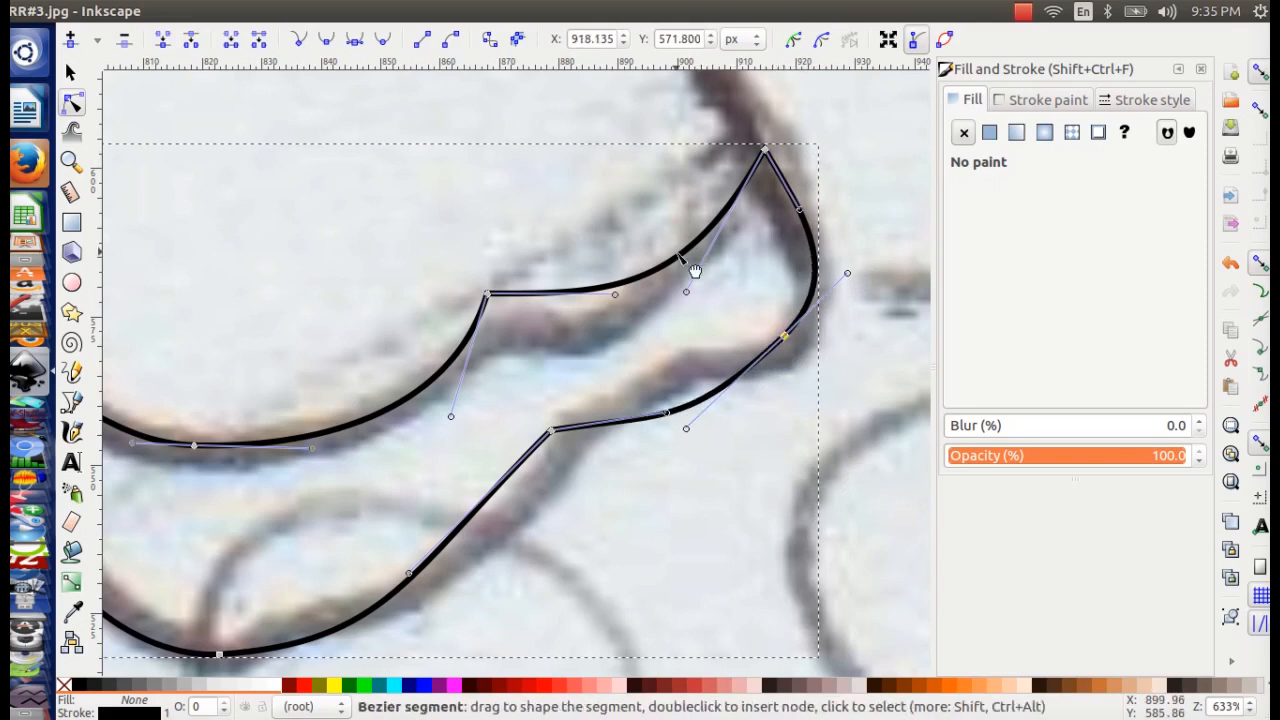
- Remove the toenail outline's stroke and give the shape a flat black fill
{"action": "key", "text": "minus"}
{"action": "key", "text": "minus"}
{"action": "key", "text": "minus"}
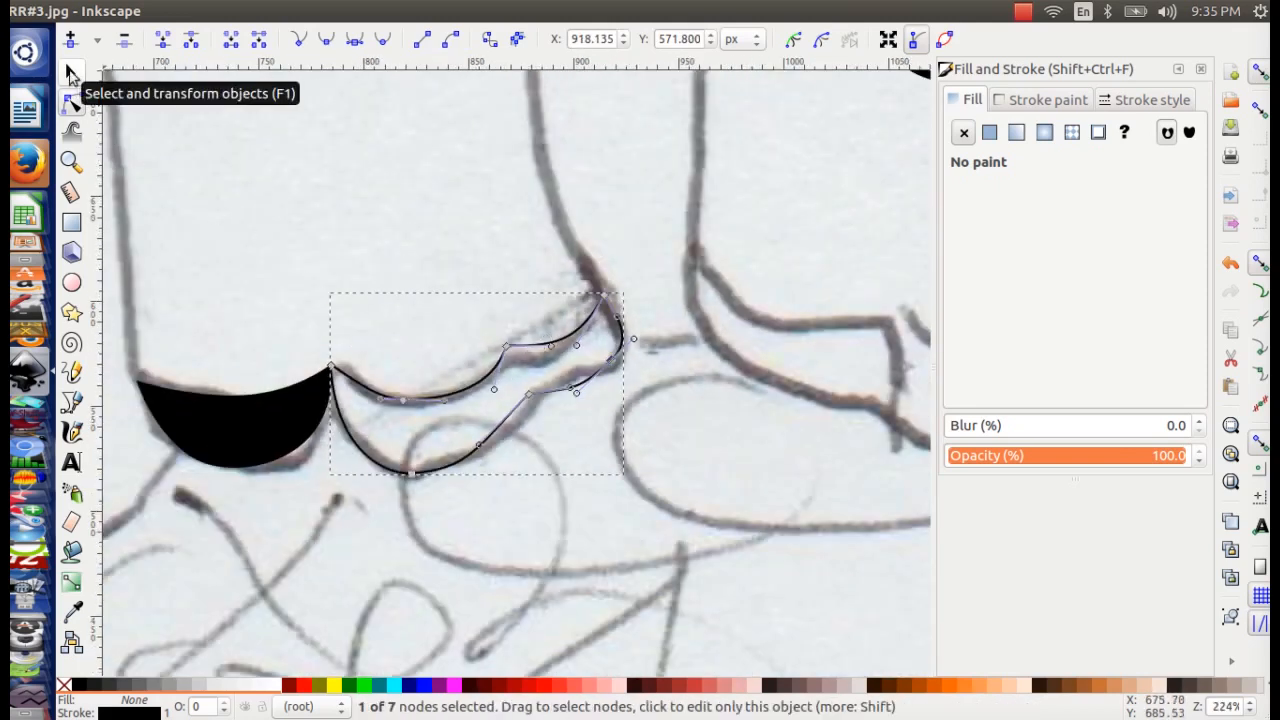
{"action": "key", "text": "s"}
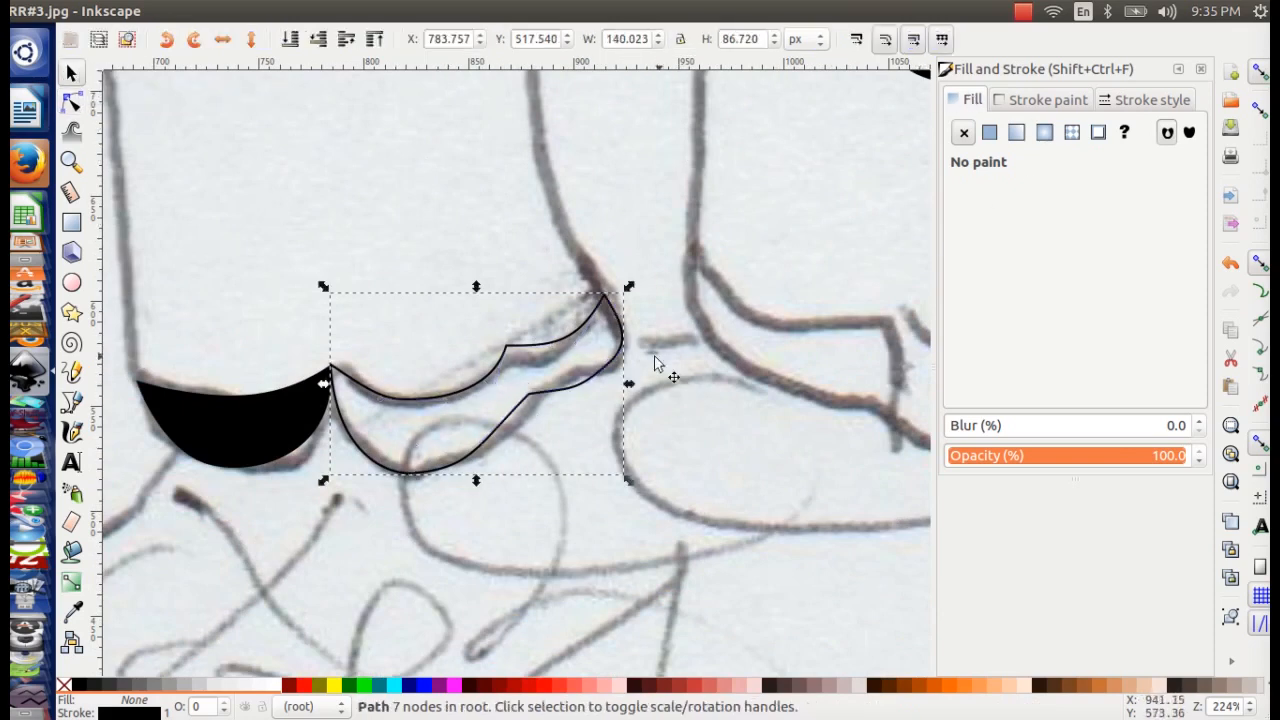
{"action": "left_click", "coordinate": [1040, 100]}
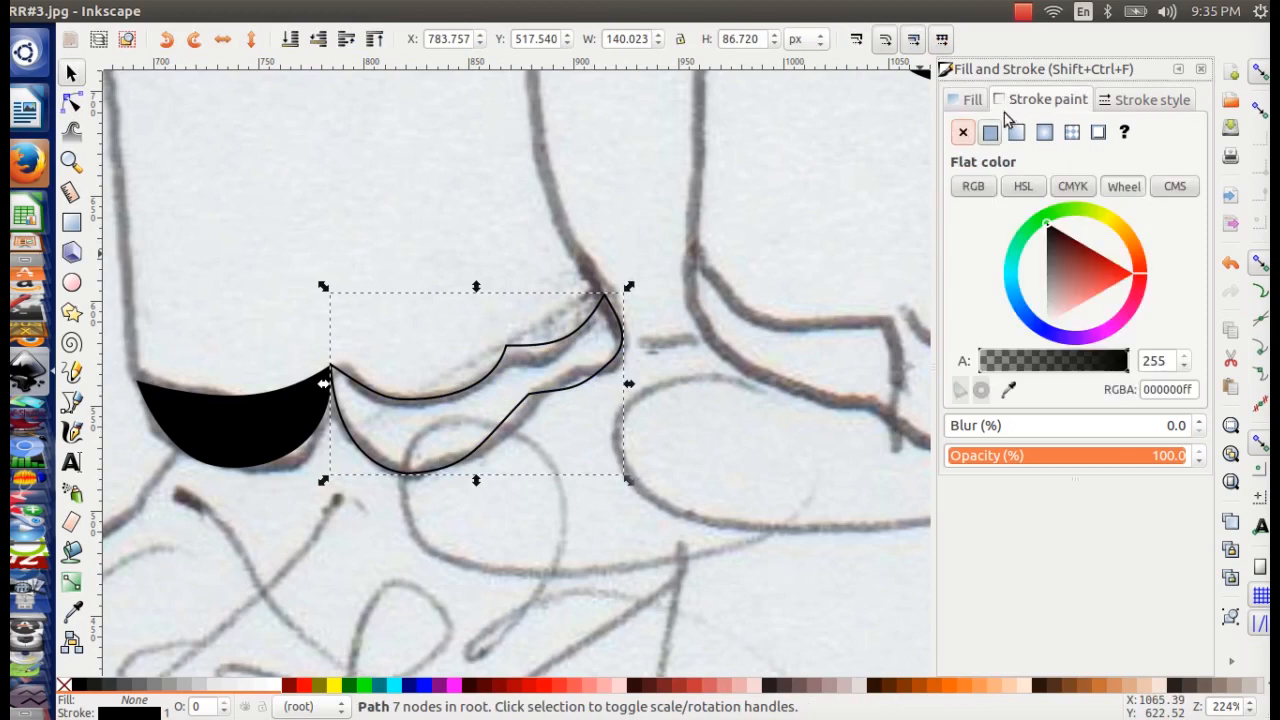
{"action": "left_click", "coordinate": [963, 132]}
{"action": "left_click", "coordinate": [970, 100]}
{"action": "left_click", "coordinate": [989, 132]}
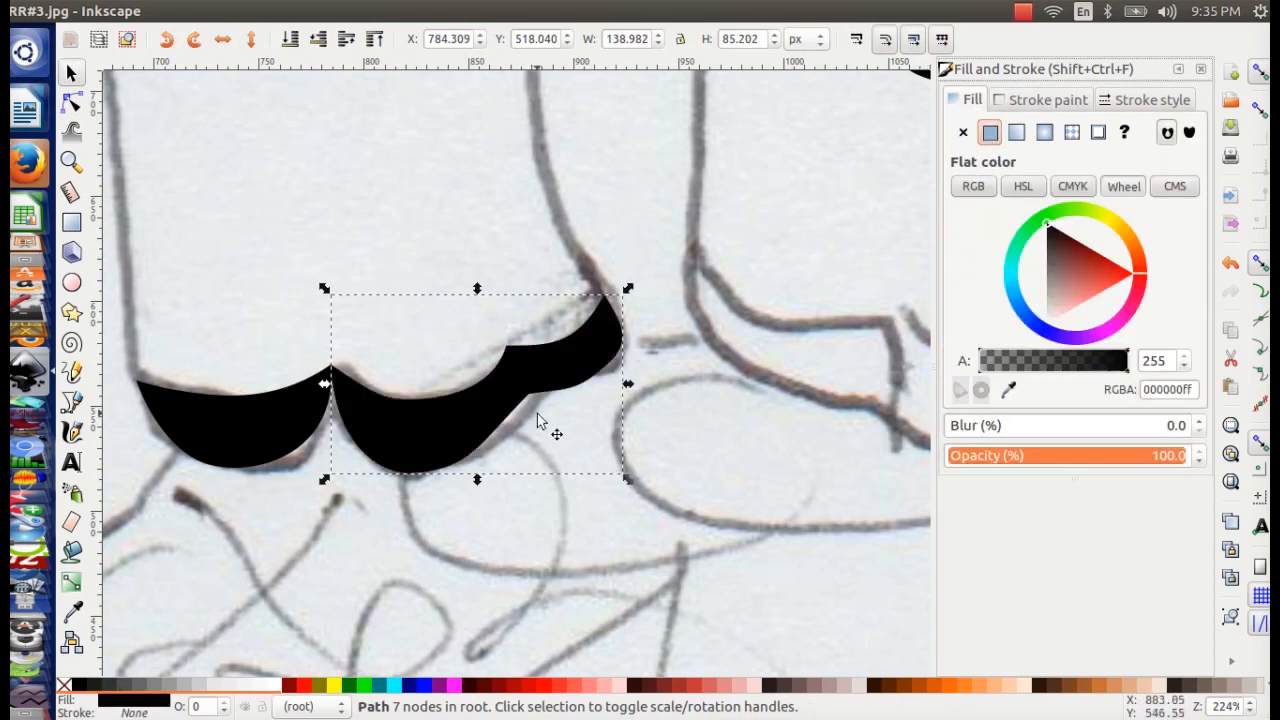
- Round out the black toenail's lower-right edge to the sketch line by bending the handle toward the inner corner node
{"action": "left_click", "coordinate": [71, 102]}
{"action": "key", "text": "plus"}
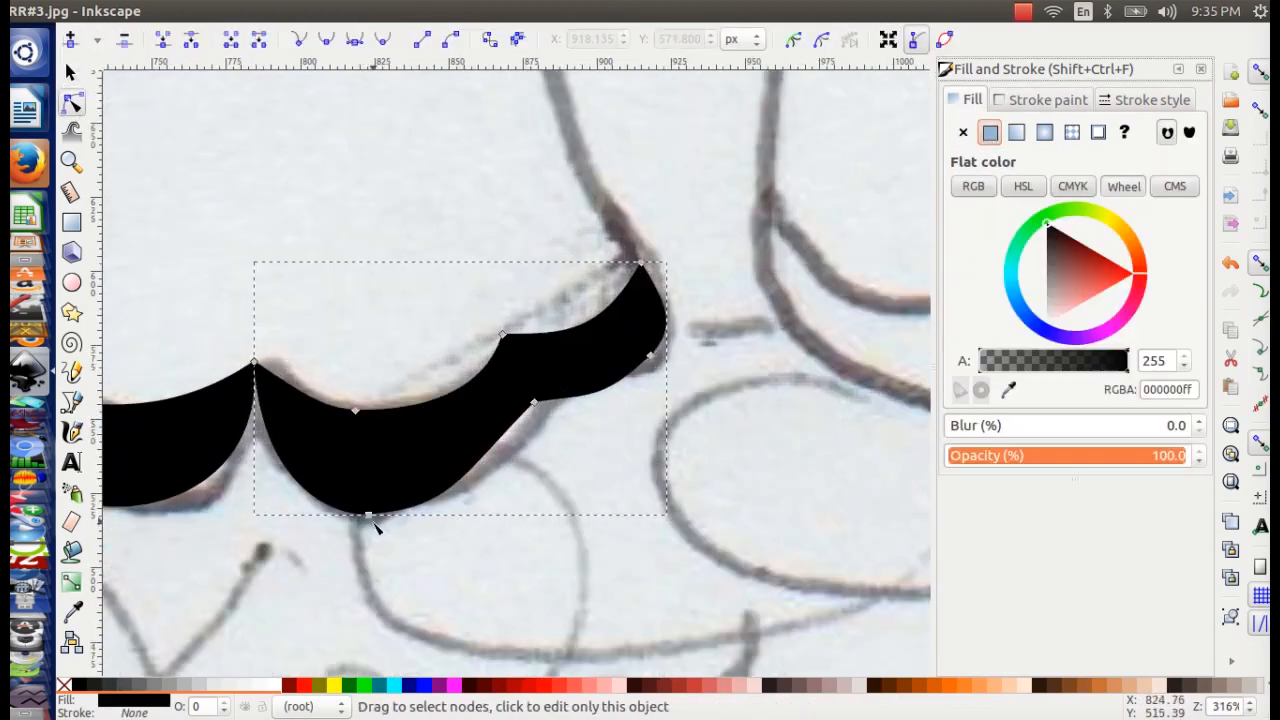
{"action": "left_click", "coordinate": [368, 516]}
{"action": "left_click_drag", "start_coordinate": [462, 480], "coordinate": [540, 440]}
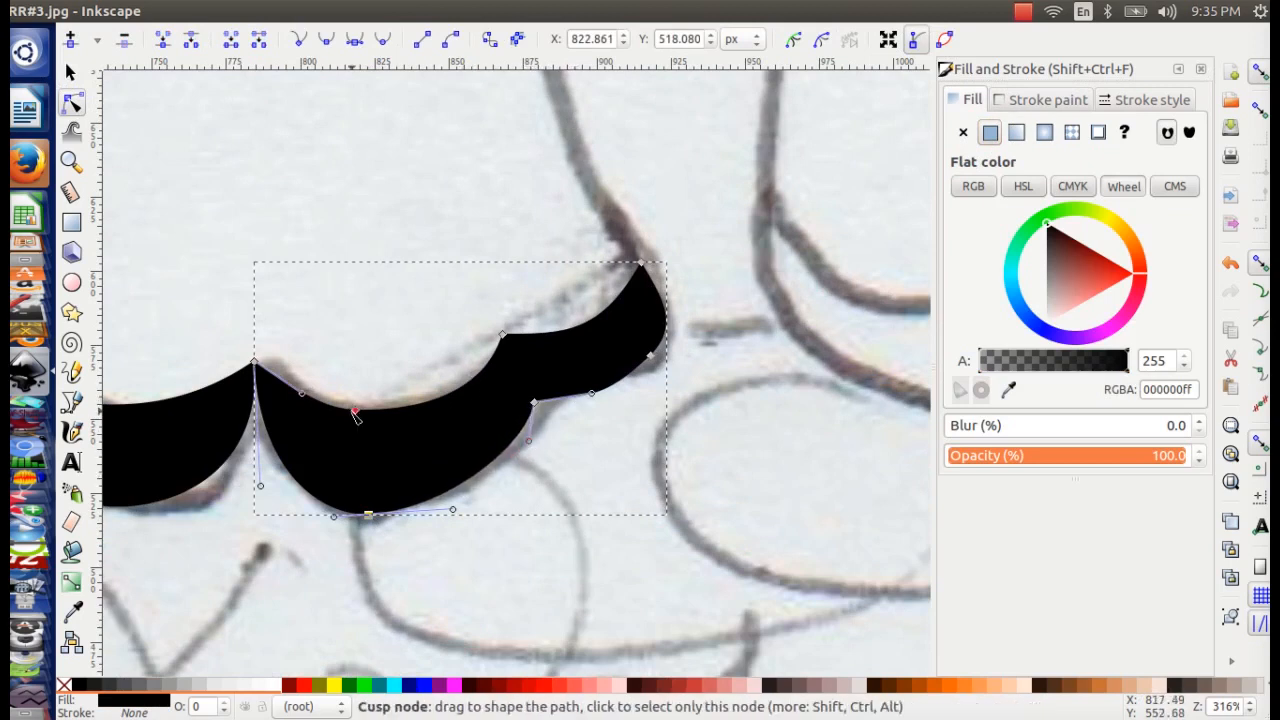
- Move the toenail's upper-edge node to X 820.491, Y 556.474 px and adjust the notch and tip handles to smooth the upper edge
{"action": "left_click_drag", "start_coordinate": [355, 410], "coordinate": [381, 402]}
{"action": "left_click_drag", "start_coordinate": [484, 396], "coordinate": [457, 396]}
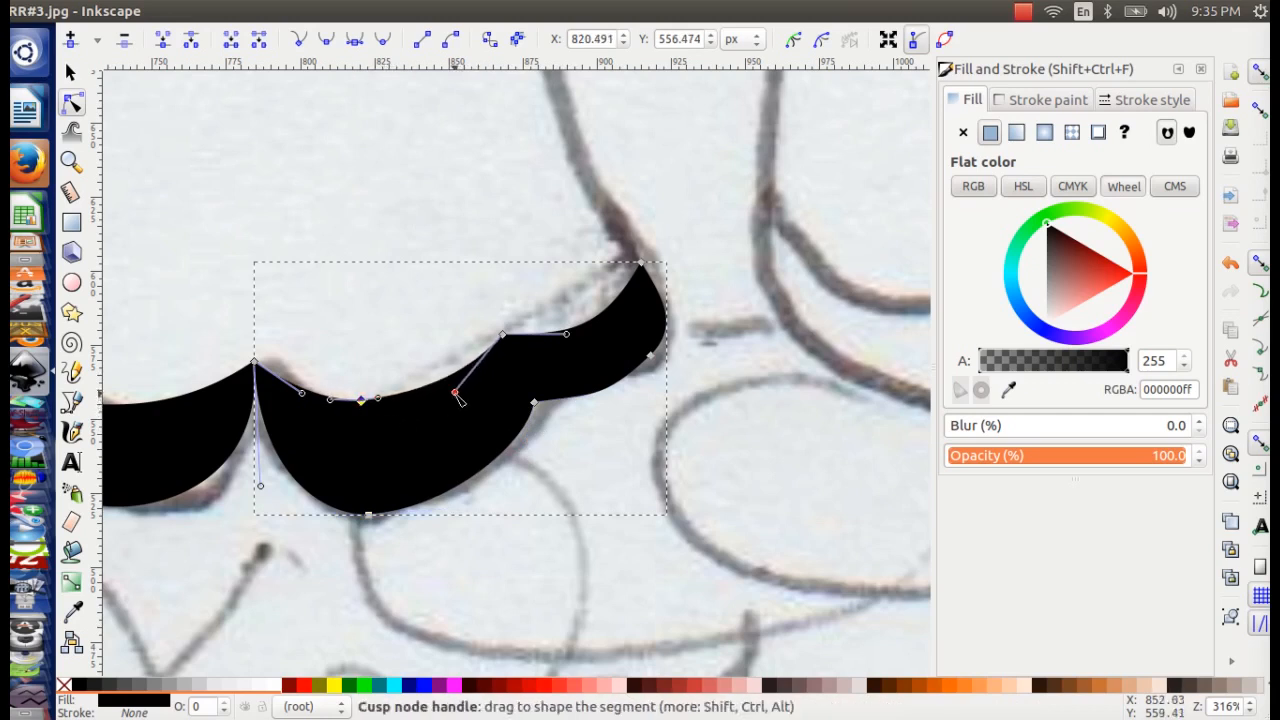
{"action": "left_click_drag", "start_coordinate": [566, 334], "coordinate": [589, 295]}
{"action": "left_click", "coordinate": [641, 263]}
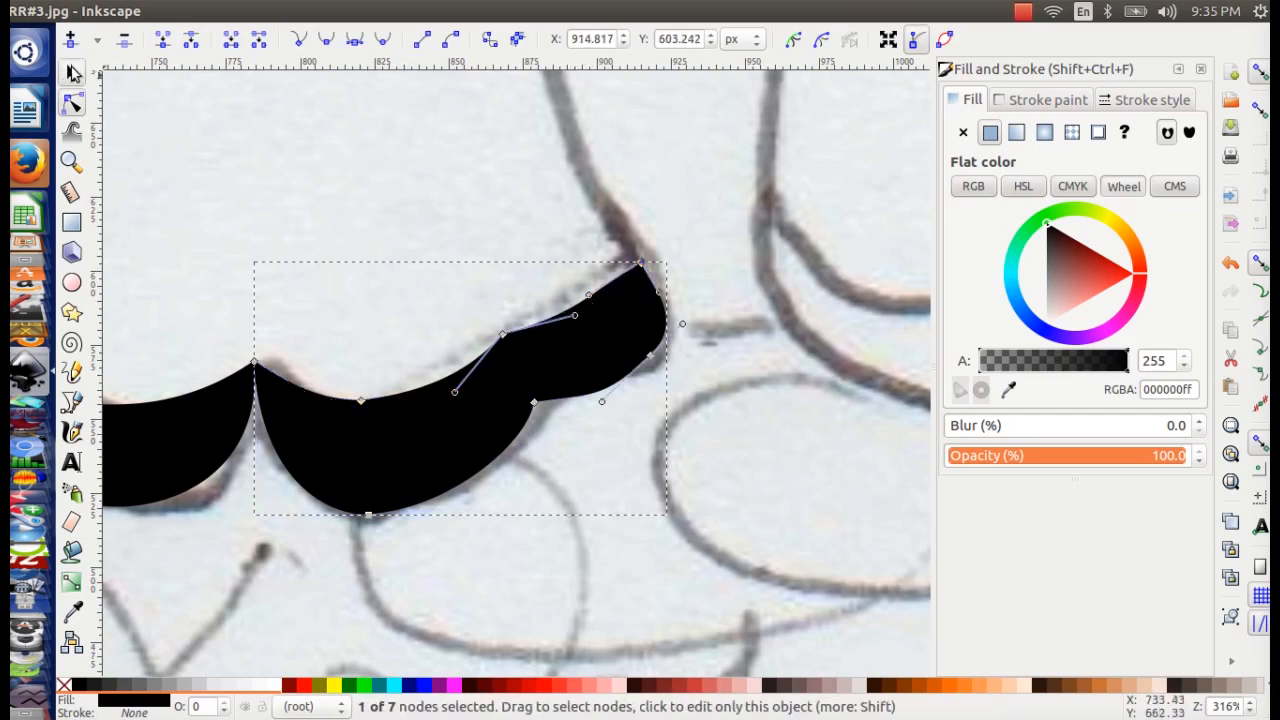
- Try pulling the lower-right node of the swirl above the black toenails outward, and undo it
{"action": "left_click", "coordinate": [73, 72]}
{"action": "scroll", "coordinate": [500, 365], "scroll_direction": "down", "scroll_amount": 3}
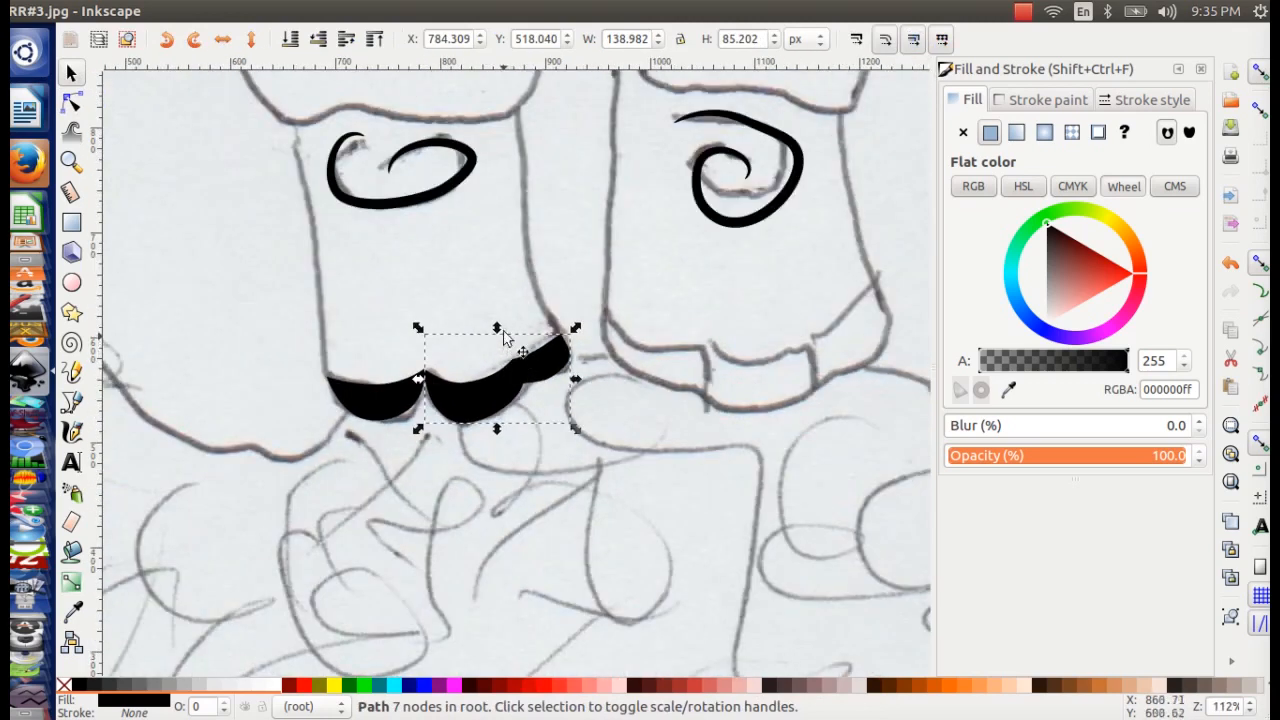
{"action": "scroll", "coordinate": [565, 354], "scroll_direction": "up", "scroll_amount": 1}
{"action": "scroll", "coordinate": [565, 354], "scroll_direction": "down", "scroll_amount": 3}
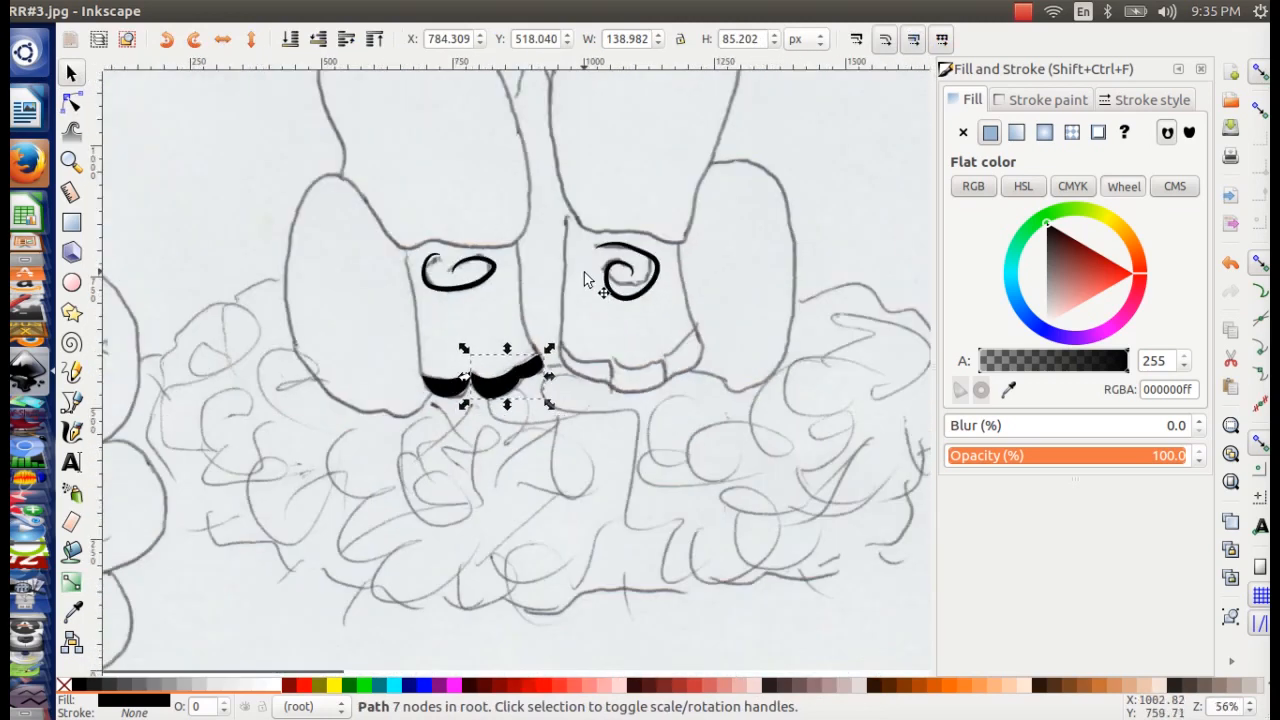
{"action": "left_click", "coordinate": [495, 367]}
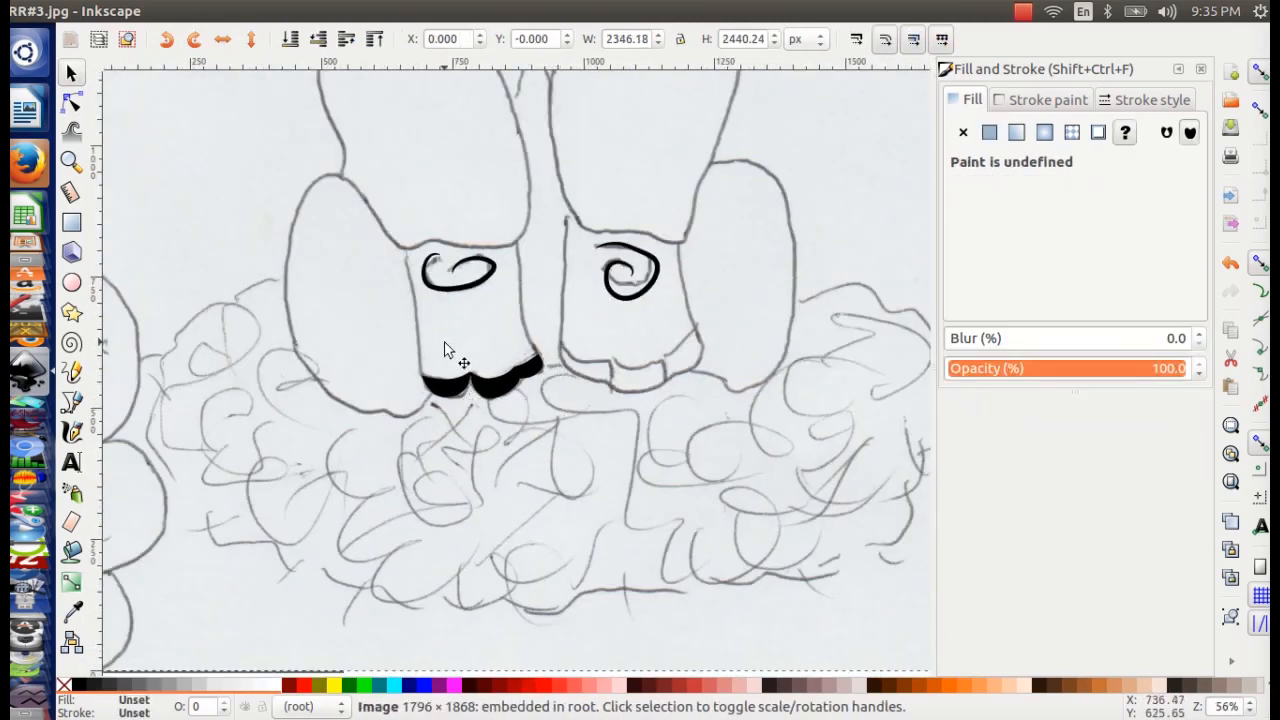
{"action": "scroll", "coordinate": [609, 349], "scroll_direction": "up", "scroll_amount": 3}
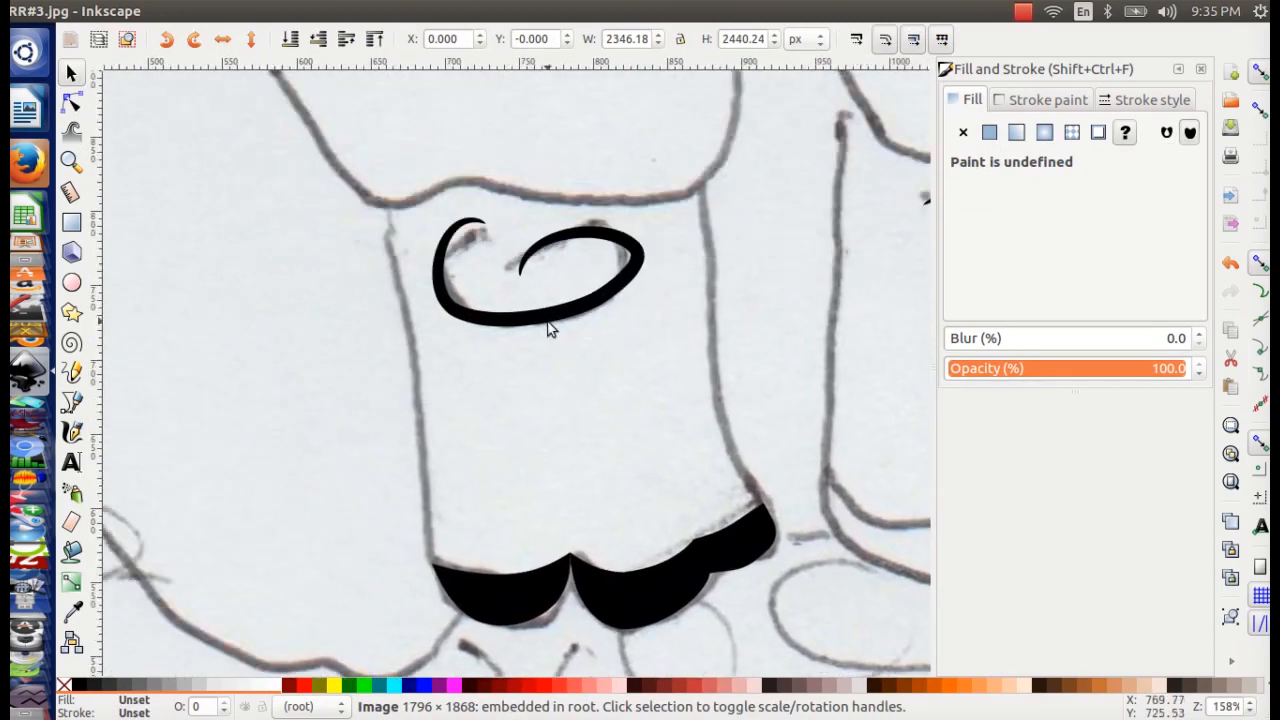
{"action": "left_click", "coordinate": [548, 325]}
{"action": "left_click", "coordinate": [72, 102]}
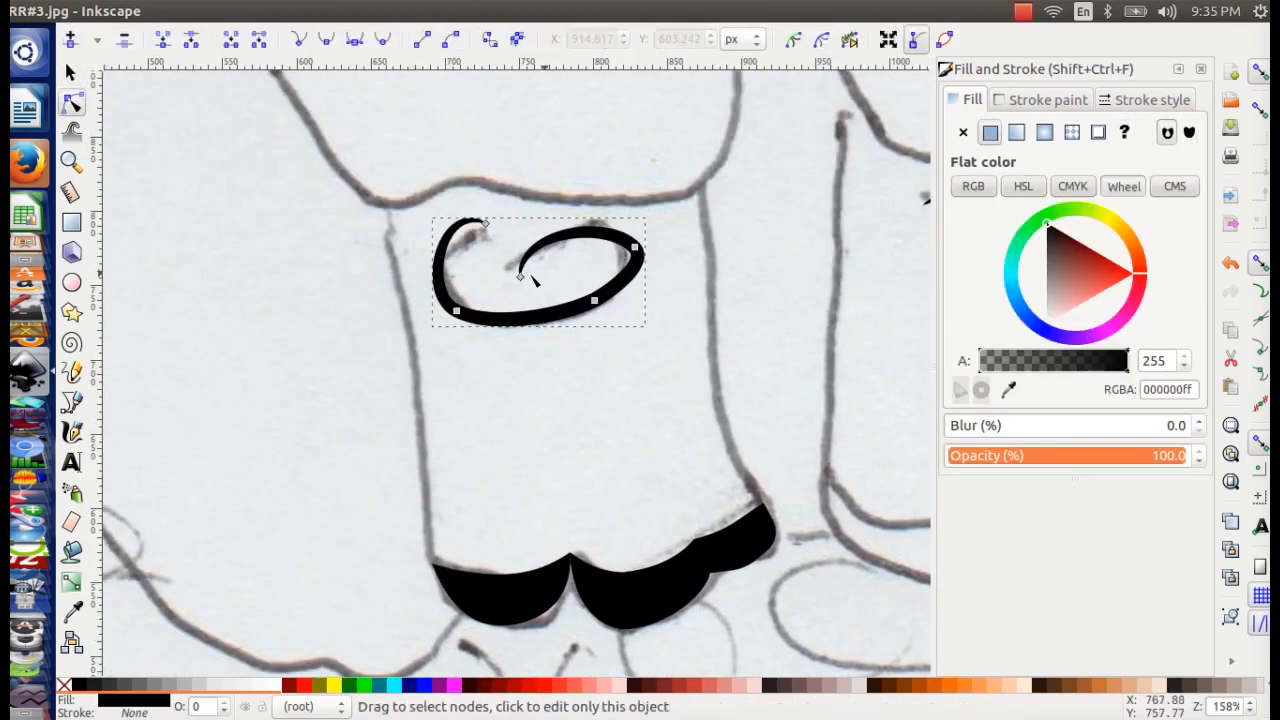
{"action": "left_click_drag", "start_coordinate": [594, 300], "coordinate": [614, 323]}
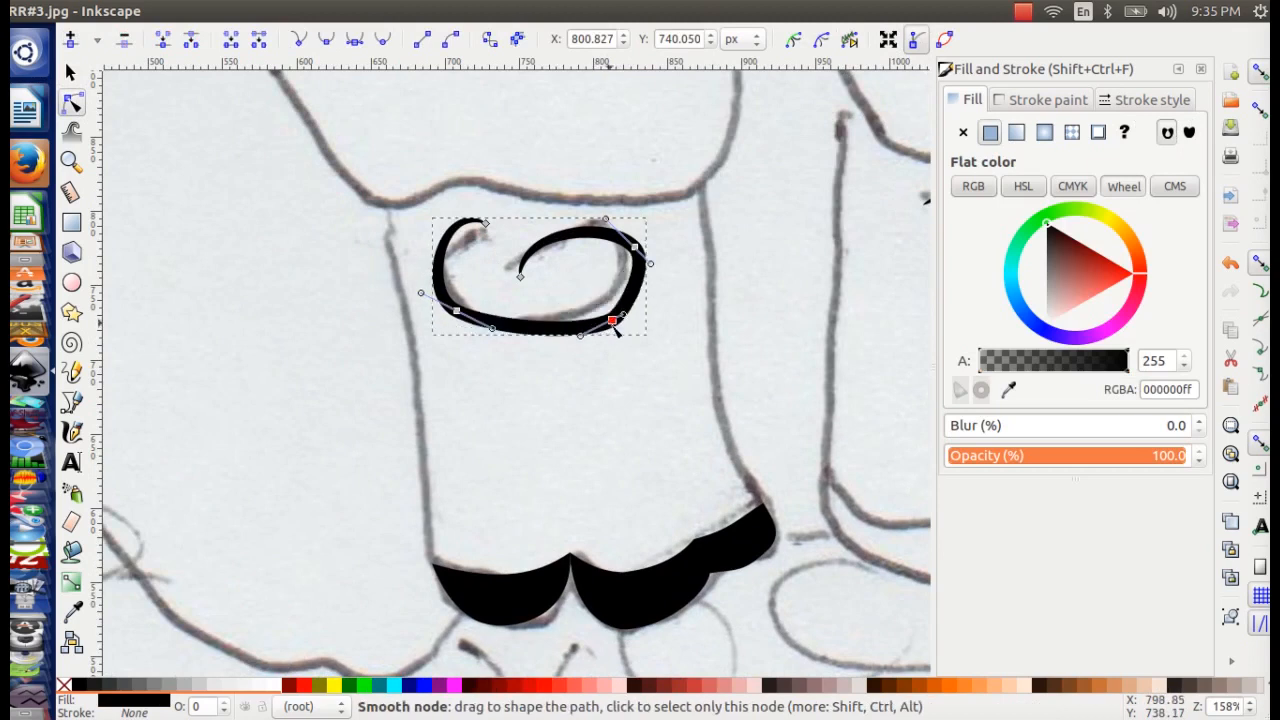
{"action": "key", "text": "ctrl+z"}
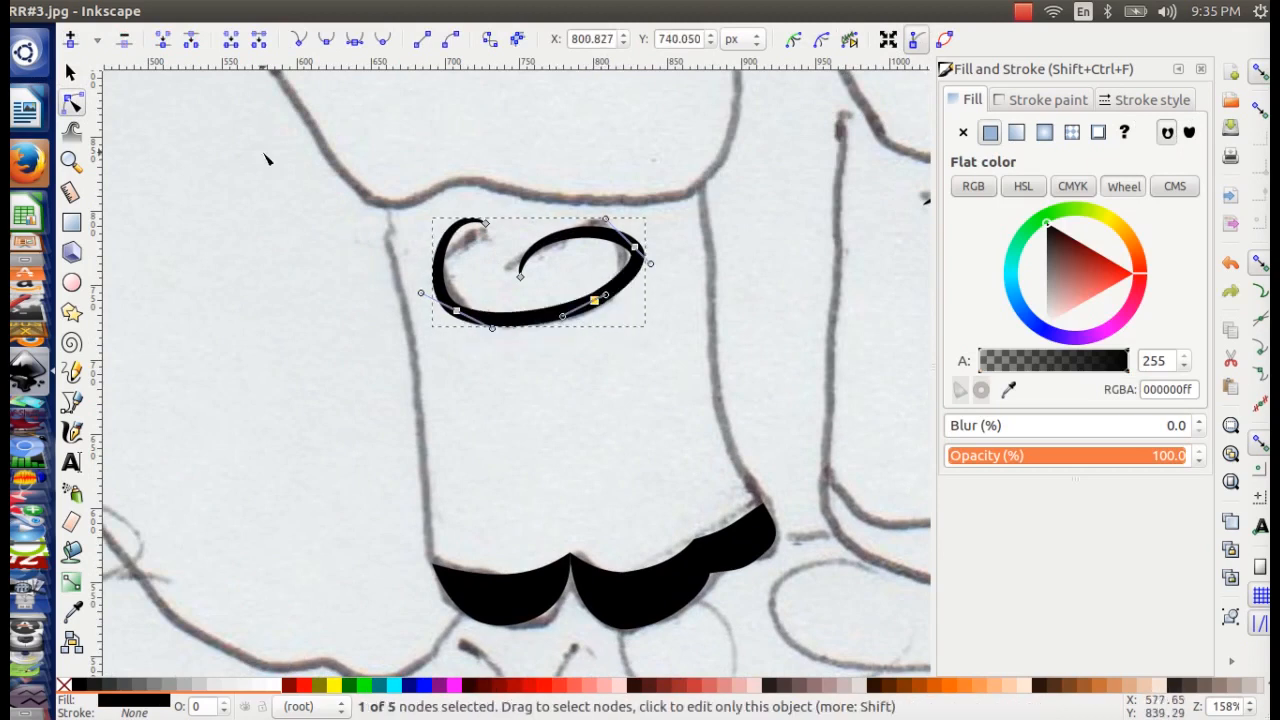
{"action": "left_click", "coordinate": [70, 74]}
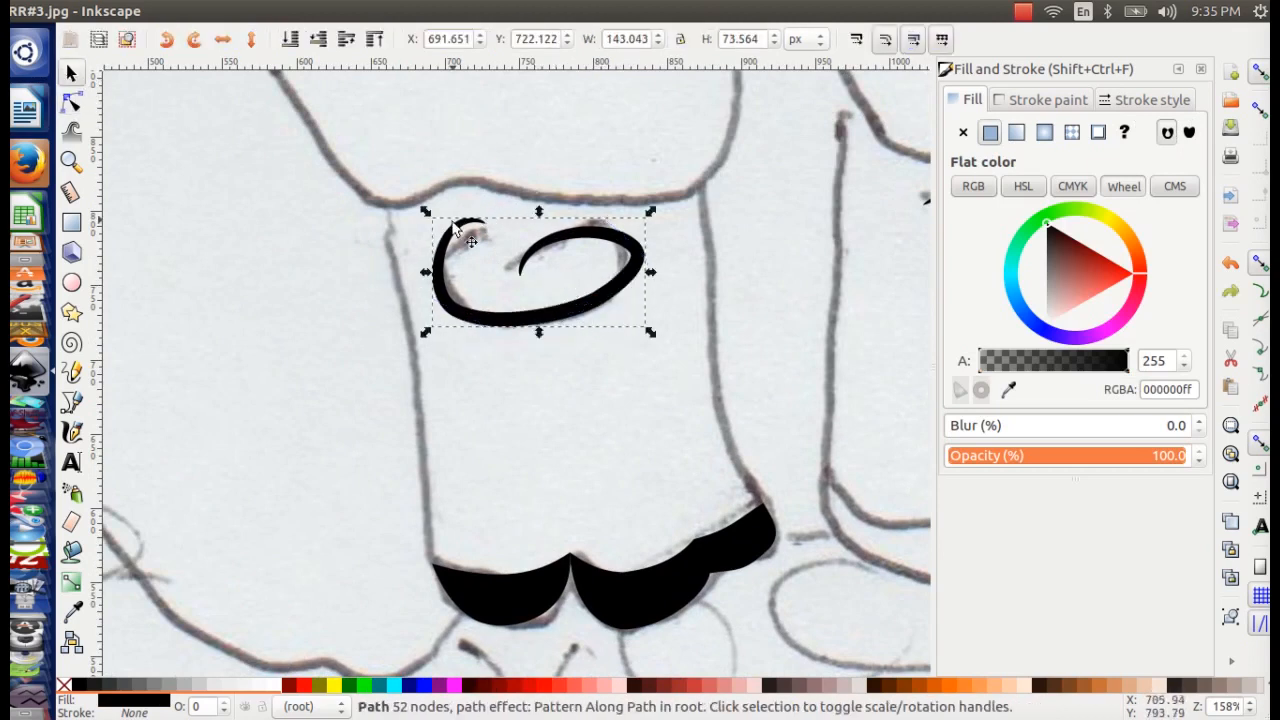
- Try tracing the right foot's lower edge across all toenails as one freehand line, and undo it
{"action": "scroll", "coordinate": [625, 314], "scroll_direction": "right", "scroll_amount": 5}
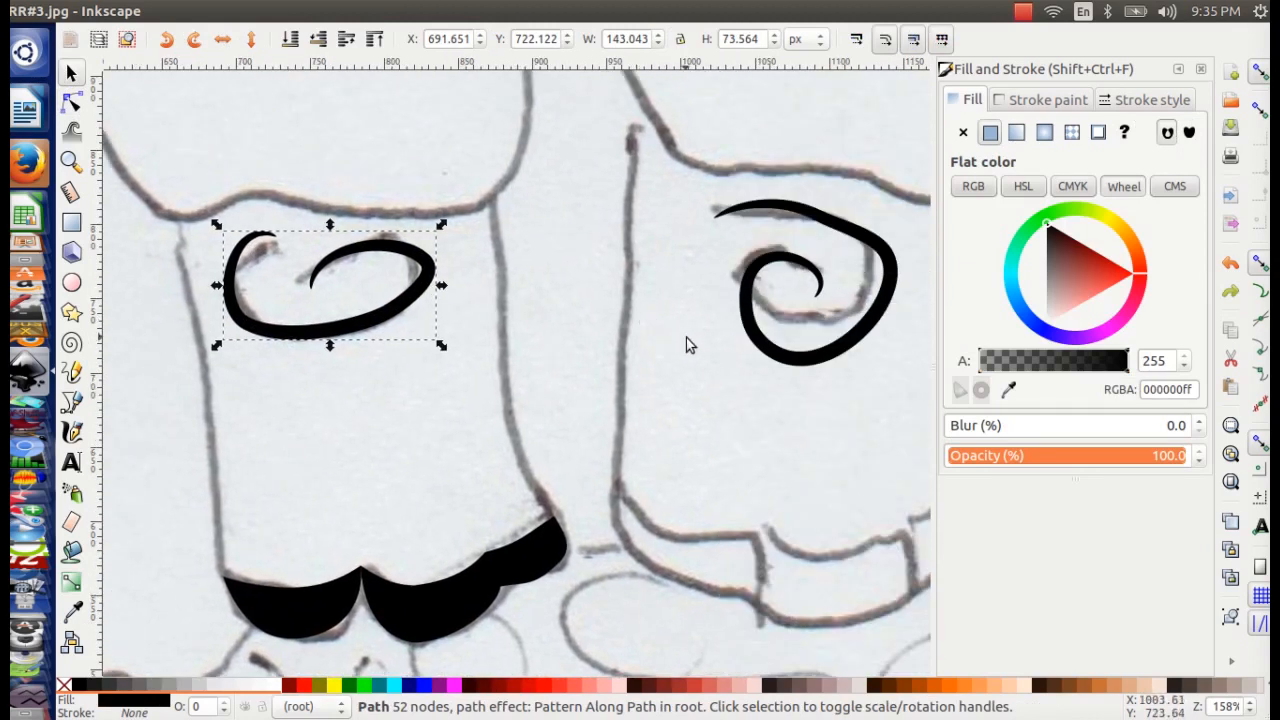
{"action": "left_click_drag", "start_coordinate": [698, 434], "coordinate": [609, 356]}
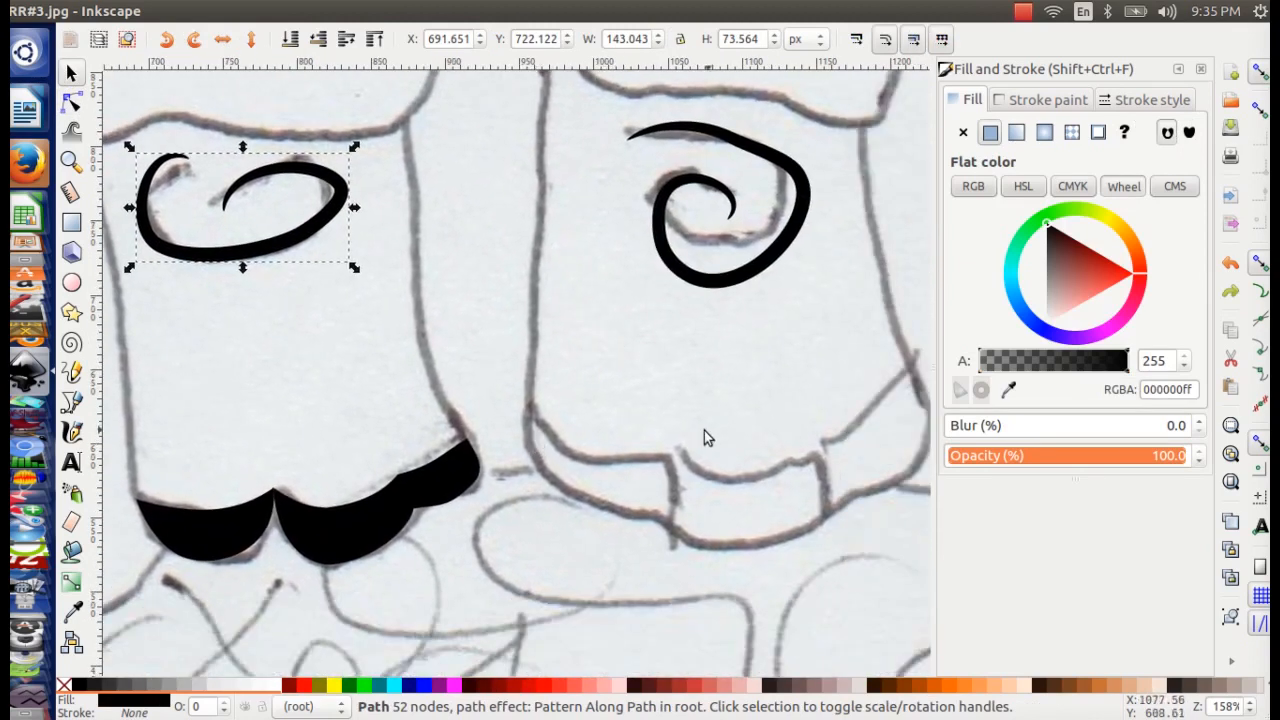
{"action": "key", "text": "minus"}
{"action": "key", "text": "minus"}
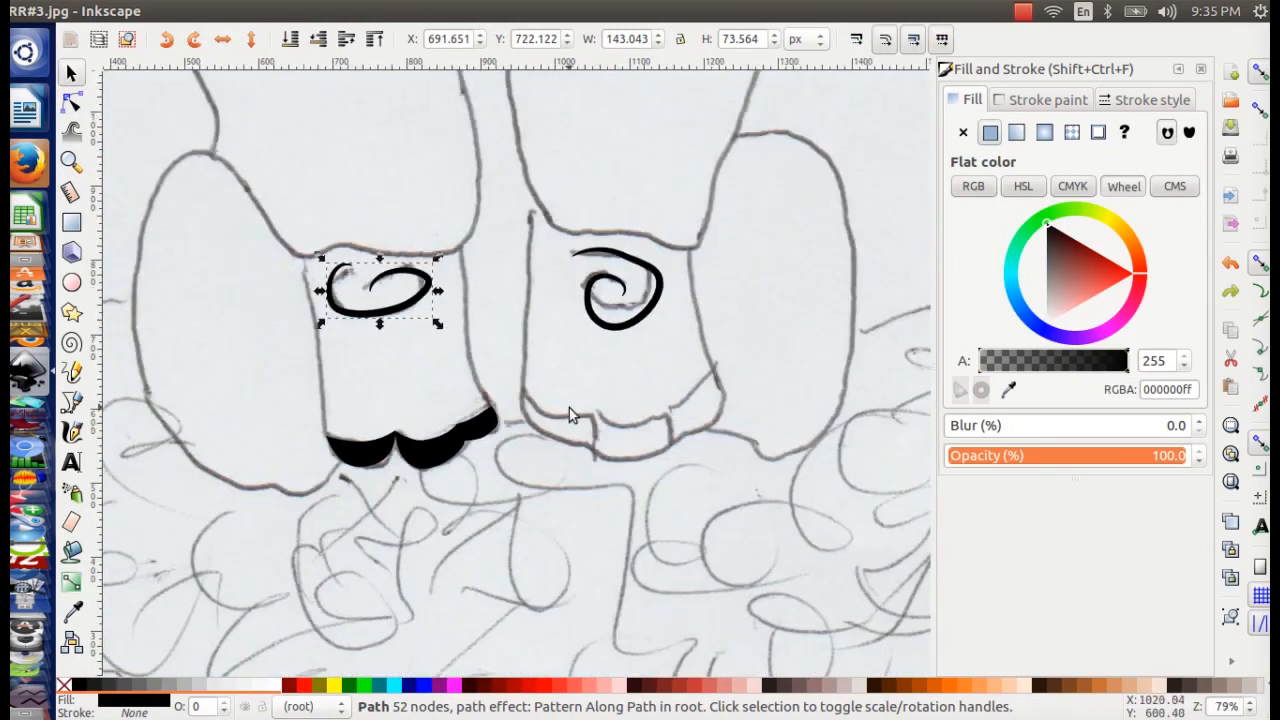
{"action": "key", "text": "plus"}
{"action": "key", "text": "plus"}
{"action": "left_click_drag", "start_coordinate": [456, 427], "coordinate": [341, 350]}
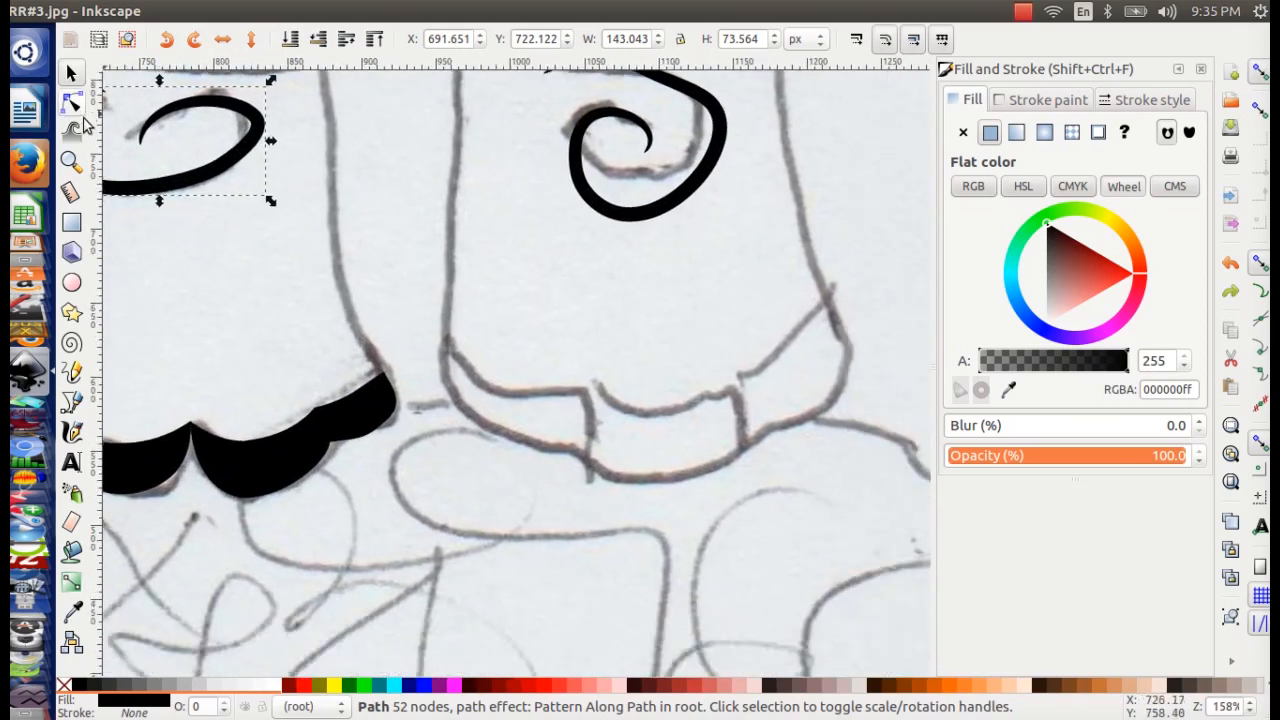
{"action": "left_click", "coordinate": [71, 371]}
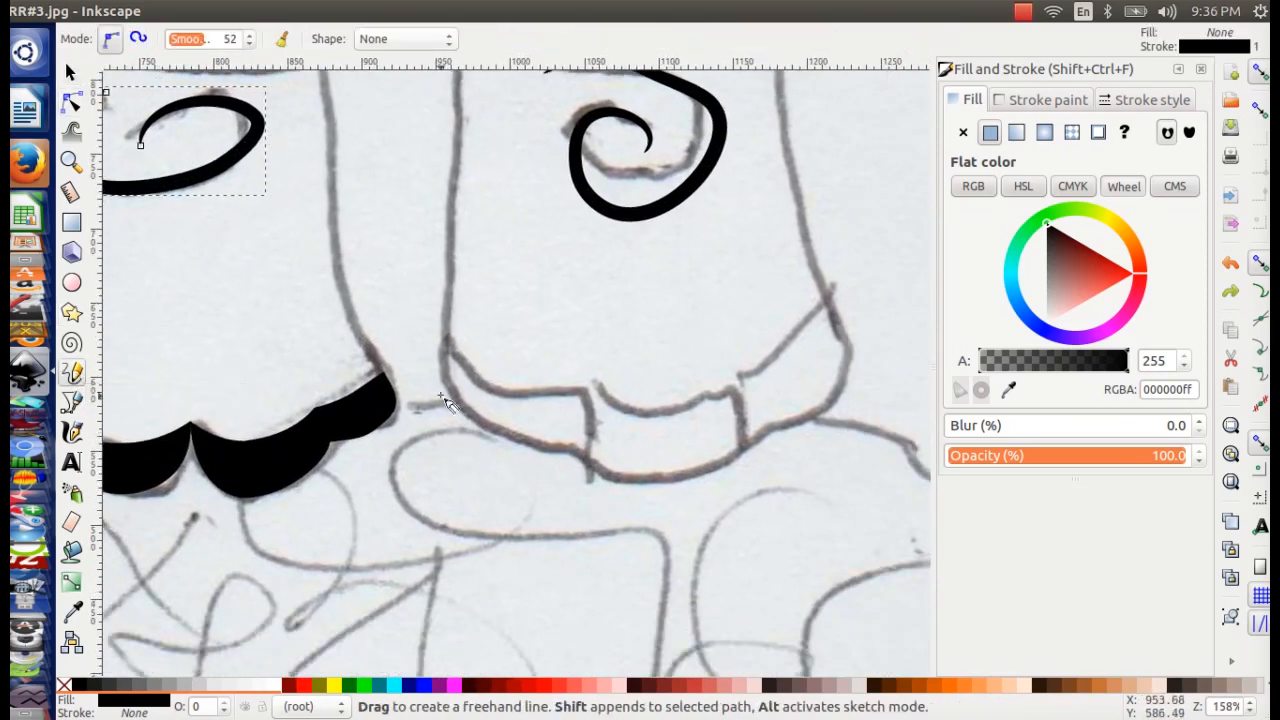
{"action": "left_click_drag", "start_coordinate": [441, 345], "coordinate": [490, 443]}
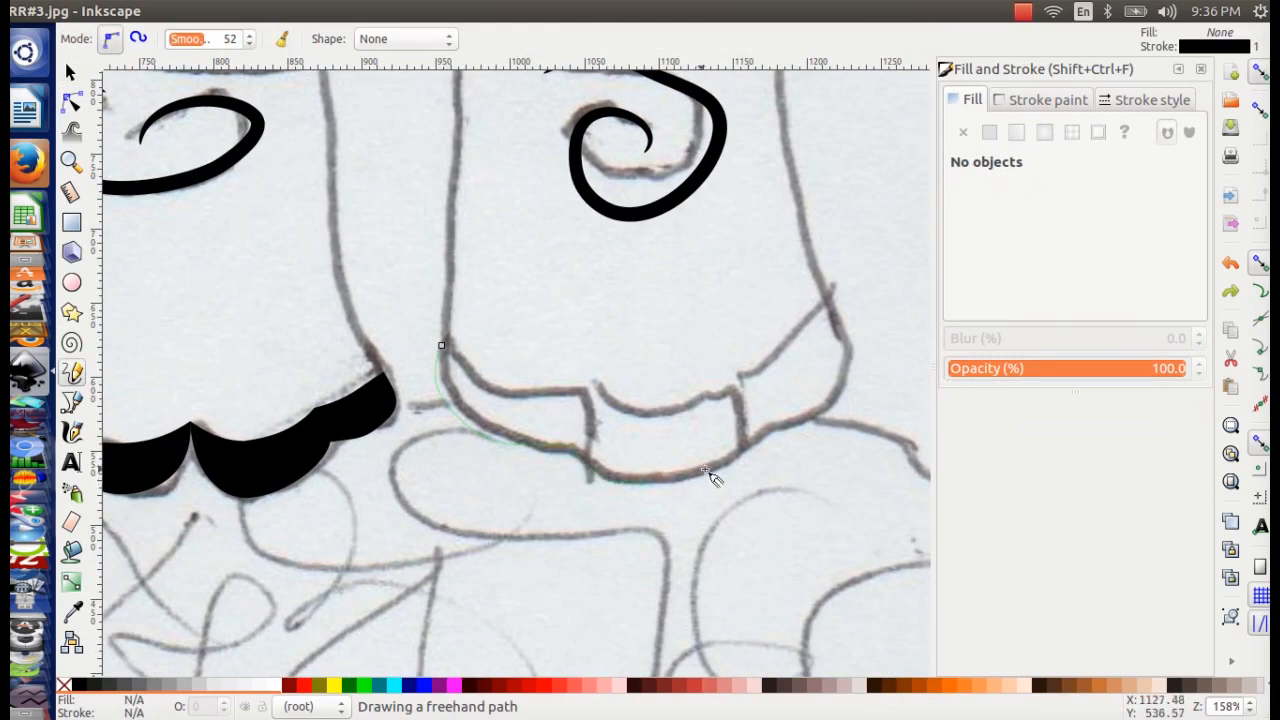
{"action": "left_click_drag", "start_coordinate": [856, 356], "coordinate": [857, 350]}
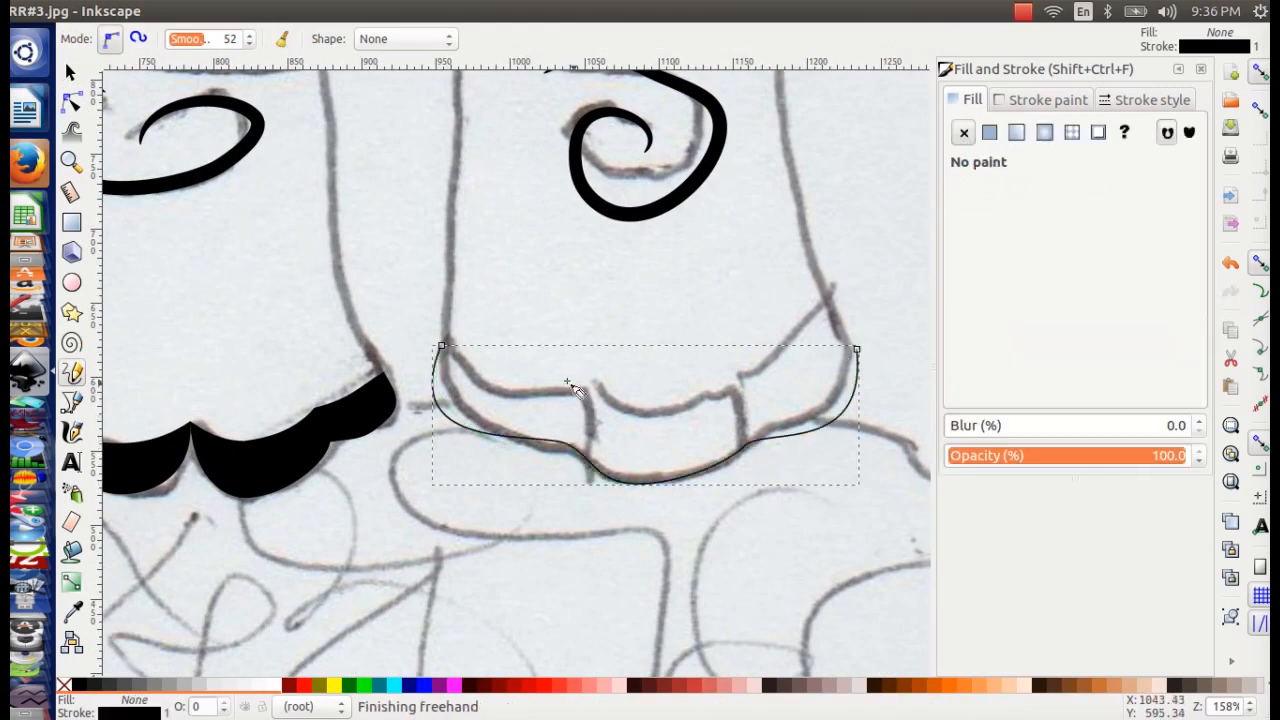
{"action": "key", "text": "ctrl+z"}
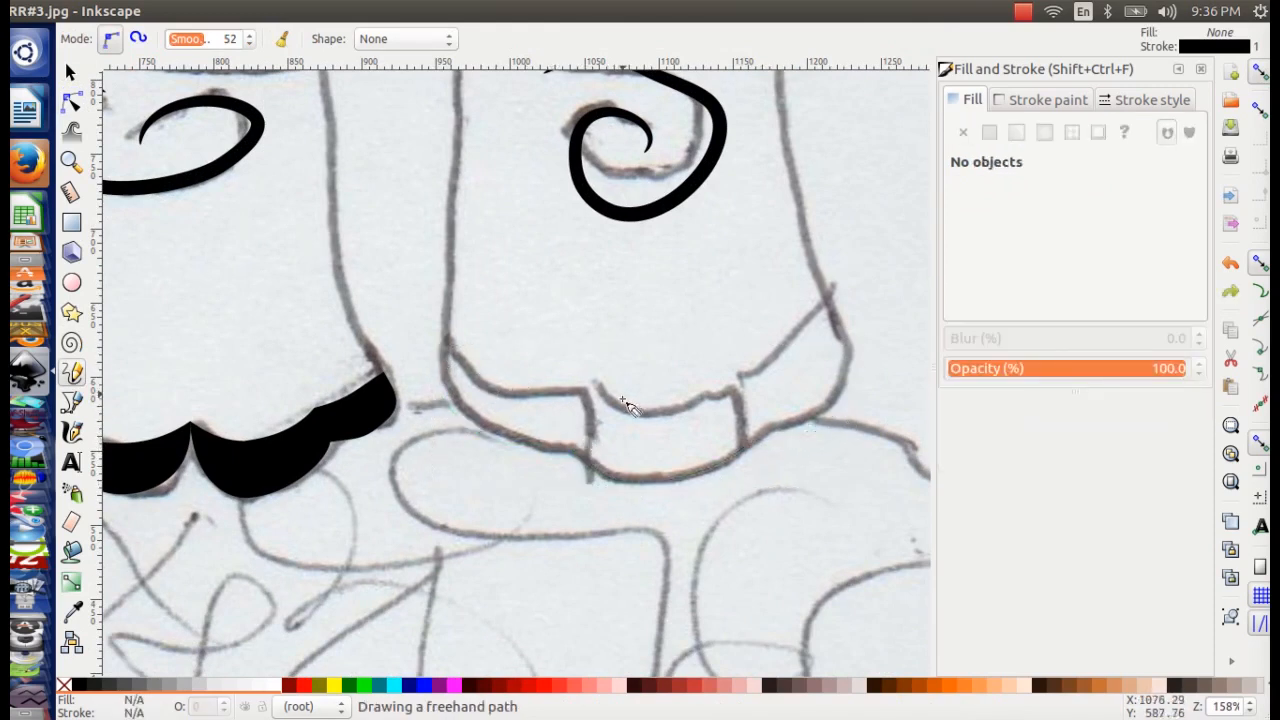
- Trace the right foot's leftmost toenail as a closed freehand shape about 105 × 87 px, with flat black fill and no stroke
{"action": "left_click_drag", "start_coordinate": [448, 339], "coordinate": [478, 370]}
{"action": "left_click_drag", "start_coordinate": [449, 343], "coordinate": [446, 340]}
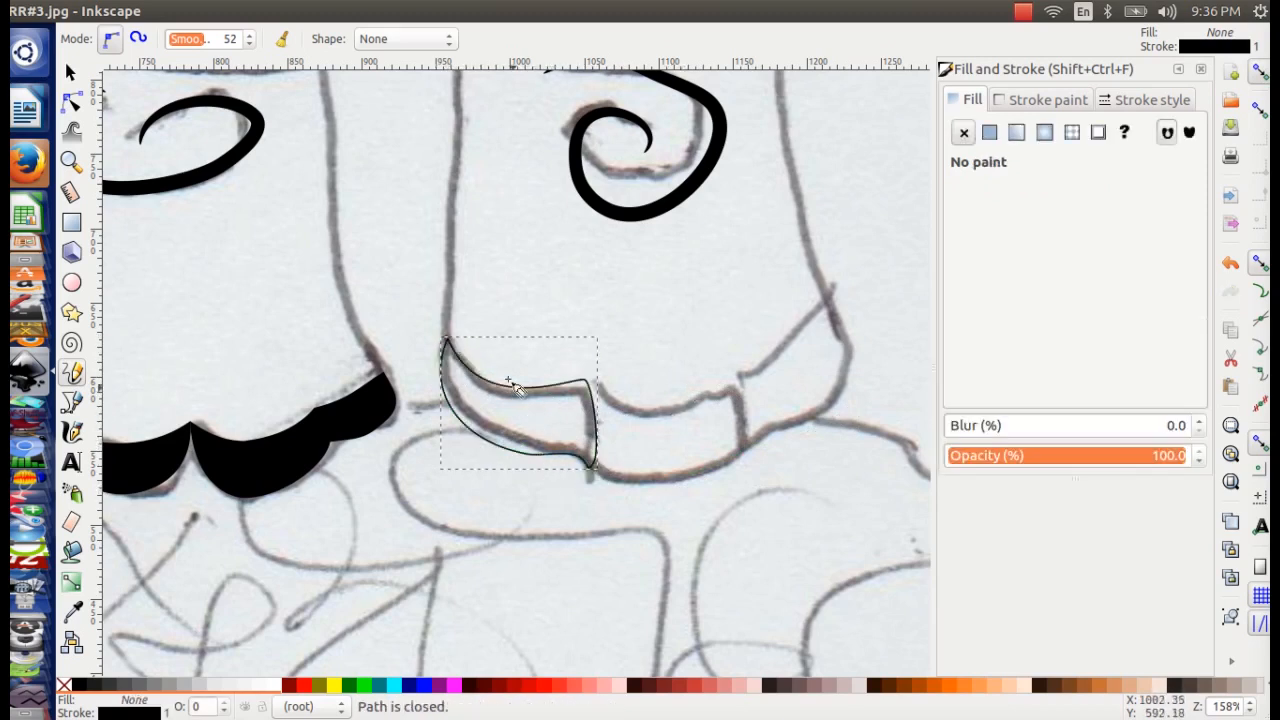
{"action": "left_click", "coordinate": [989, 135]}
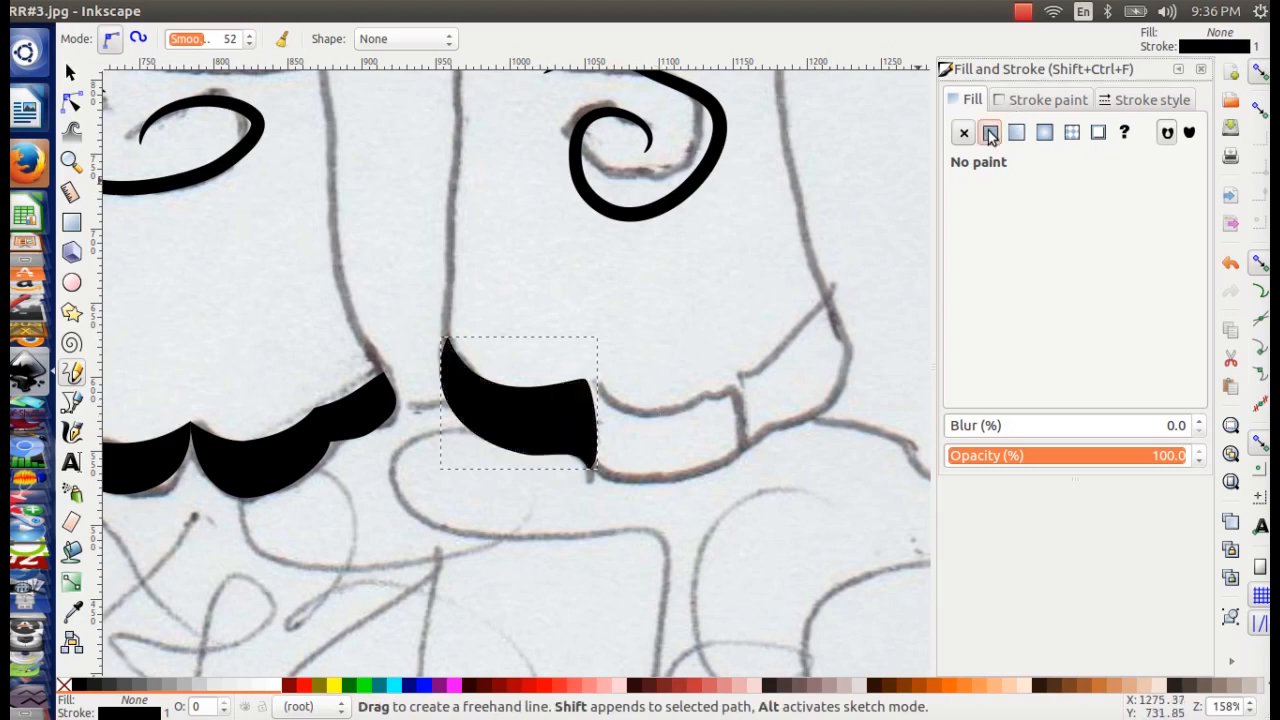
{"action": "left_click", "coordinate": [1046, 100]}
{"action": "left_click", "coordinate": [963, 133]}
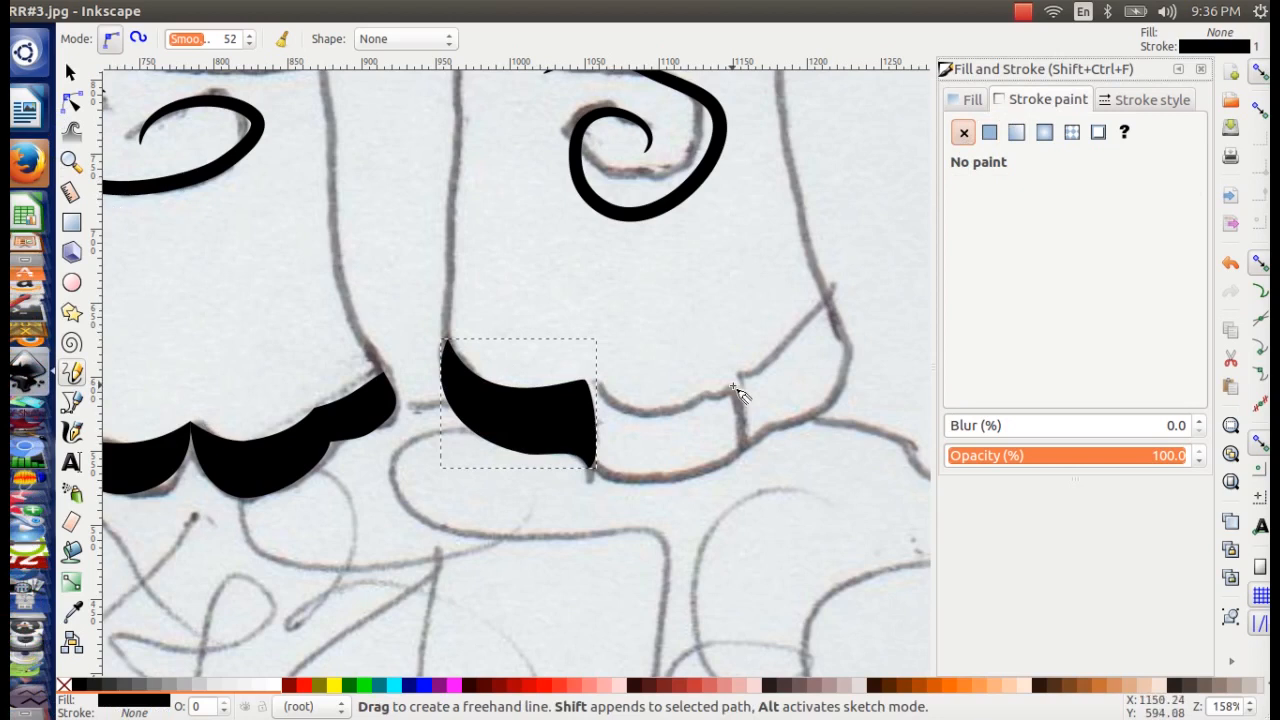
- Trace the right foot's middle toenail as a closed shape about 112 × 66 px, with no stroke and a flat black fill
{"action": "mouse_move", "coordinate": [733, 385]}
{"action": "left_mouse_down"}
{"action": "mouse_move", "coordinate": [642, 411]}
{"action": "mouse_move", "coordinate": [579, 385]}
{"action": "mouse_move", "coordinate": [590, 468]}
{"action": "mouse_move", "coordinate": [633, 481]}
{"action": "mouse_move", "coordinate": [719, 472]}
{"action": "mouse_move", "coordinate": [734, 386]}
{"action": "left_mouse_up"}
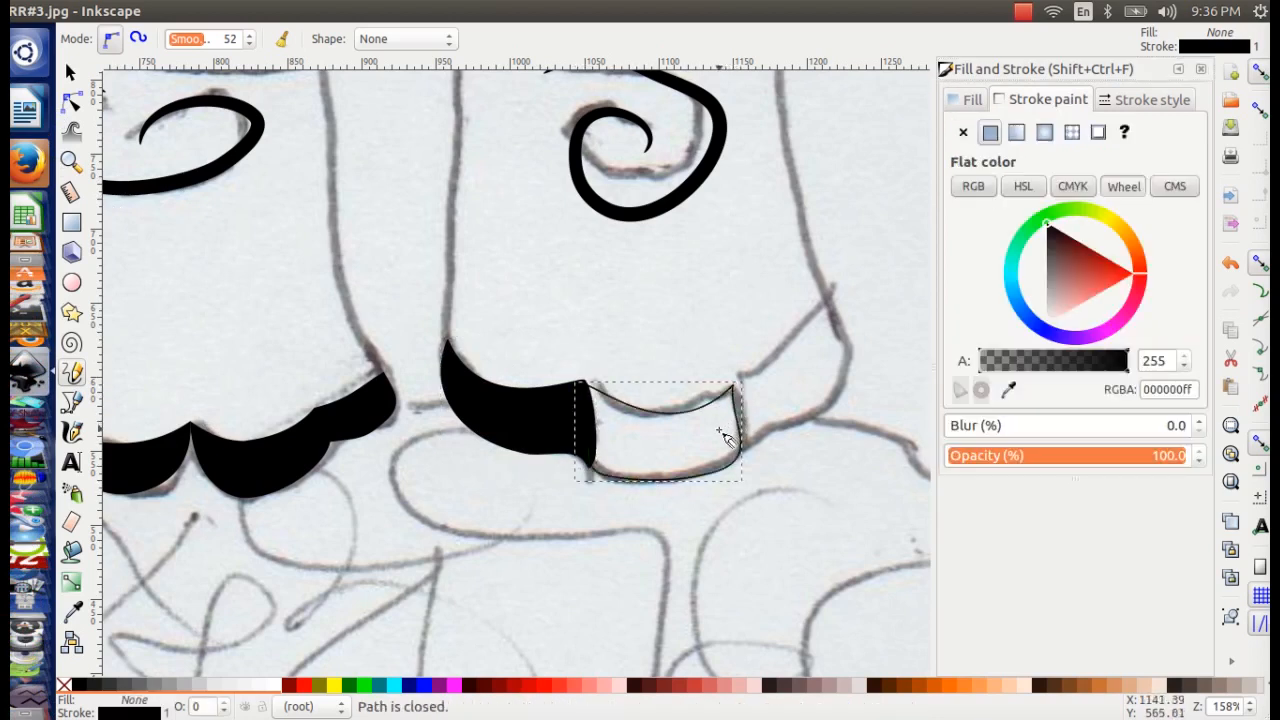
{"action": "left_click", "coordinate": [963, 132]}
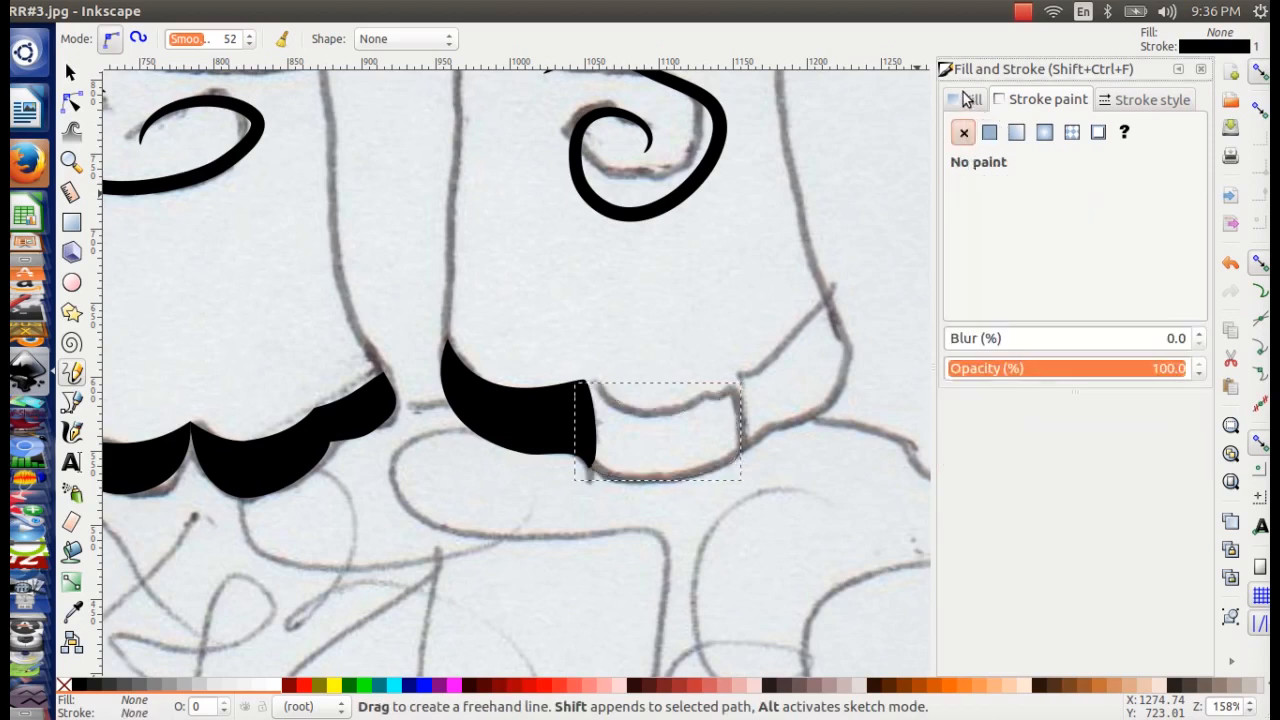
{"action": "left_click", "coordinate": [966, 100]}
{"action": "left_click", "coordinate": [989, 134]}
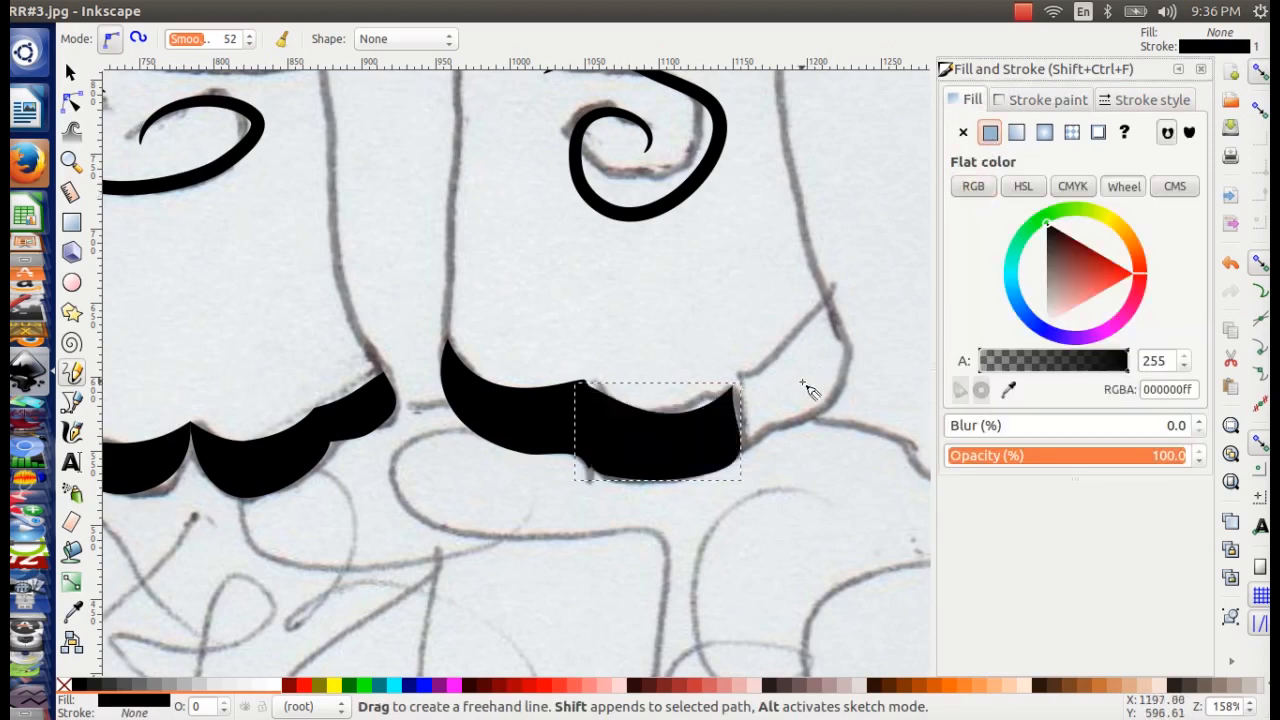
- Trace the right foot's rightmost toenail as a closed shape about 88 × 102 px, filled flat black without a stroke
{"action": "left_click_drag", "start_coordinate": [828, 297], "coordinate": [811, 334]}
{"action": "mouse_move", "coordinate": [724, 380]}
{"action": "left_mouse_down"}
{"action": "mouse_move", "coordinate": [744, 448]}
{"action": "mouse_move", "coordinate": [819, 408]}
{"action": "mouse_move", "coordinate": [858, 360]}
{"action": "mouse_move", "coordinate": [829, 297]}
{"action": "left_mouse_up"}
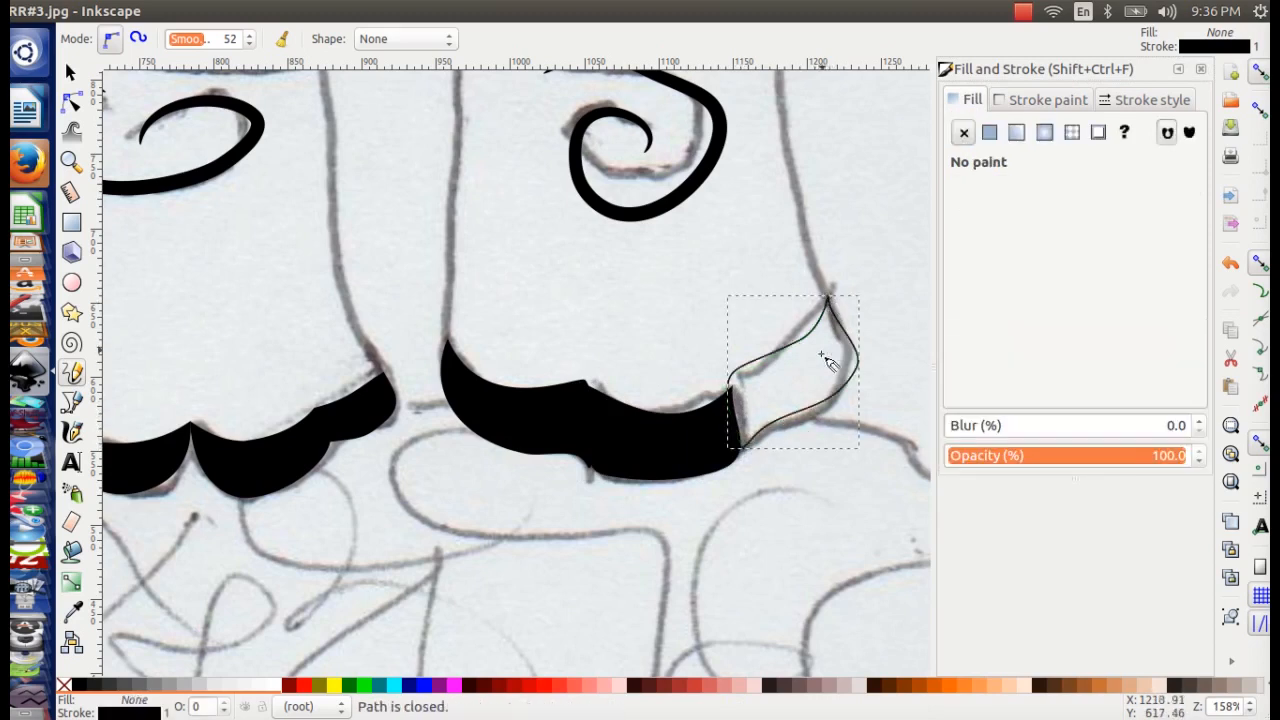
{"action": "left_click", "coordinate": [990, 132]}
{"action": "left_click", "coordinate": [1048, 99]}
{"action": "left_click", "coordinate": [958, 138]}
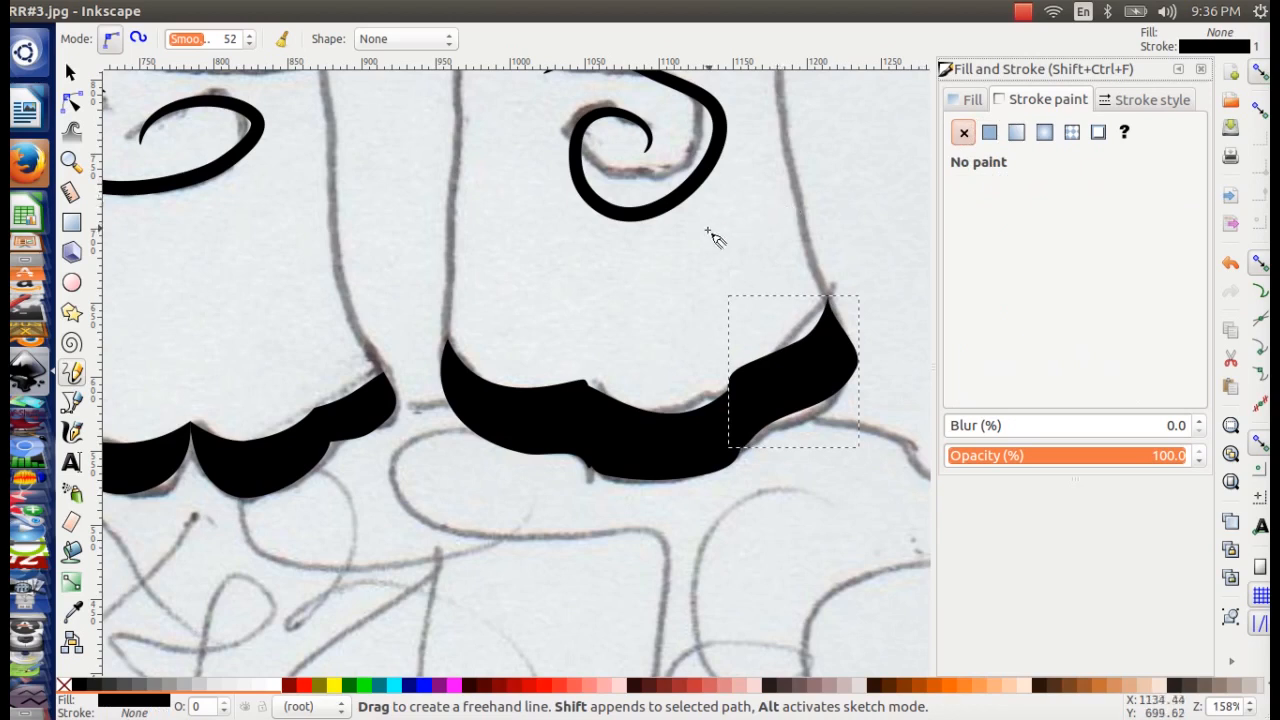
- Recolour the right foot's middle toenail with a medium gray fill
{"action": "left_click_drag", "start_coordinate": [708, 230], "coordinate": [686, 323]}
{"action": "key", "text": "minus"}
{"action": "key", "text": "minus"}
{"action": "key", "text": "plus"}
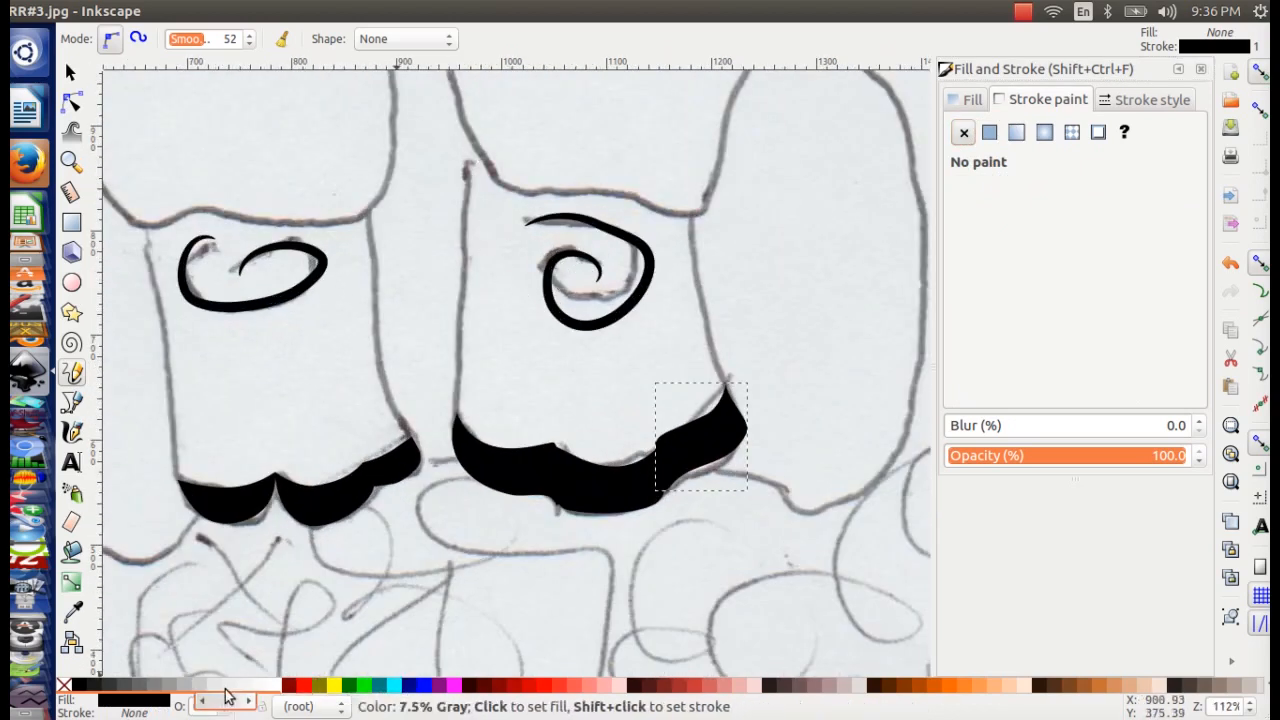
{"action": "left_click", "coordinate": [600, 492]}
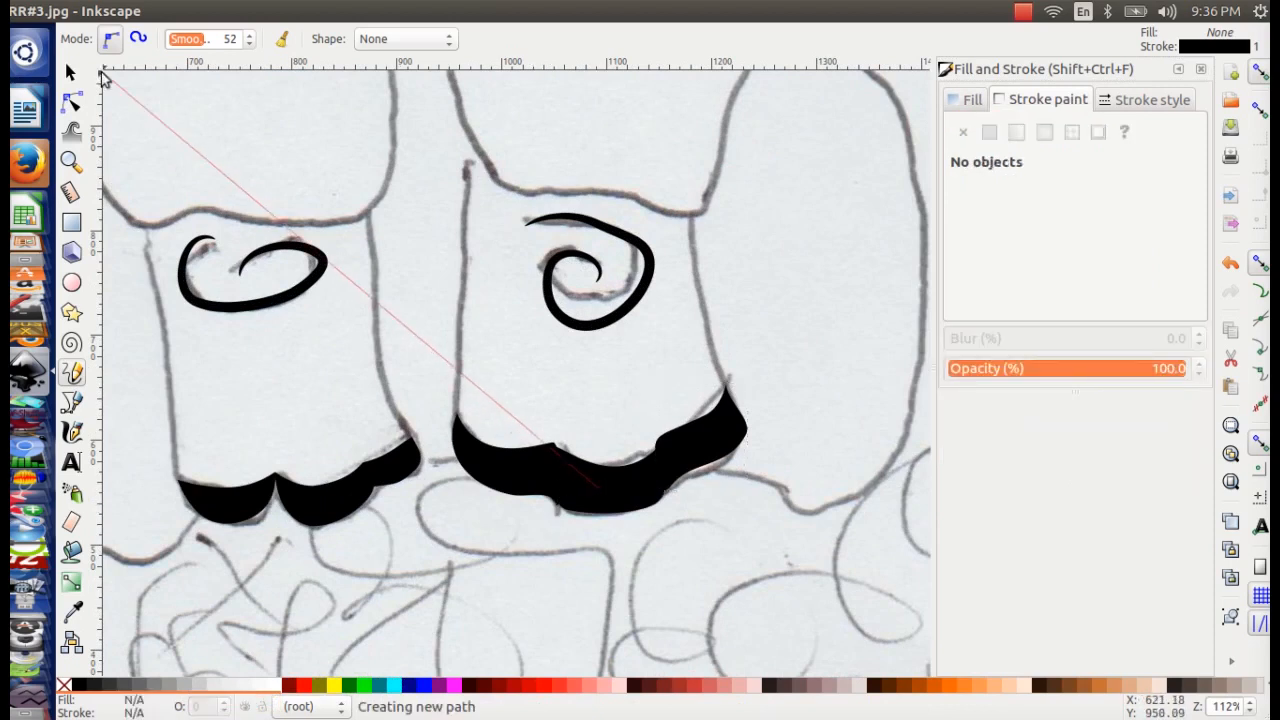
{"action": "left_click", "coordinate": [71, 73]}
{"action": "left_click", "coordinate": [579, 477]}
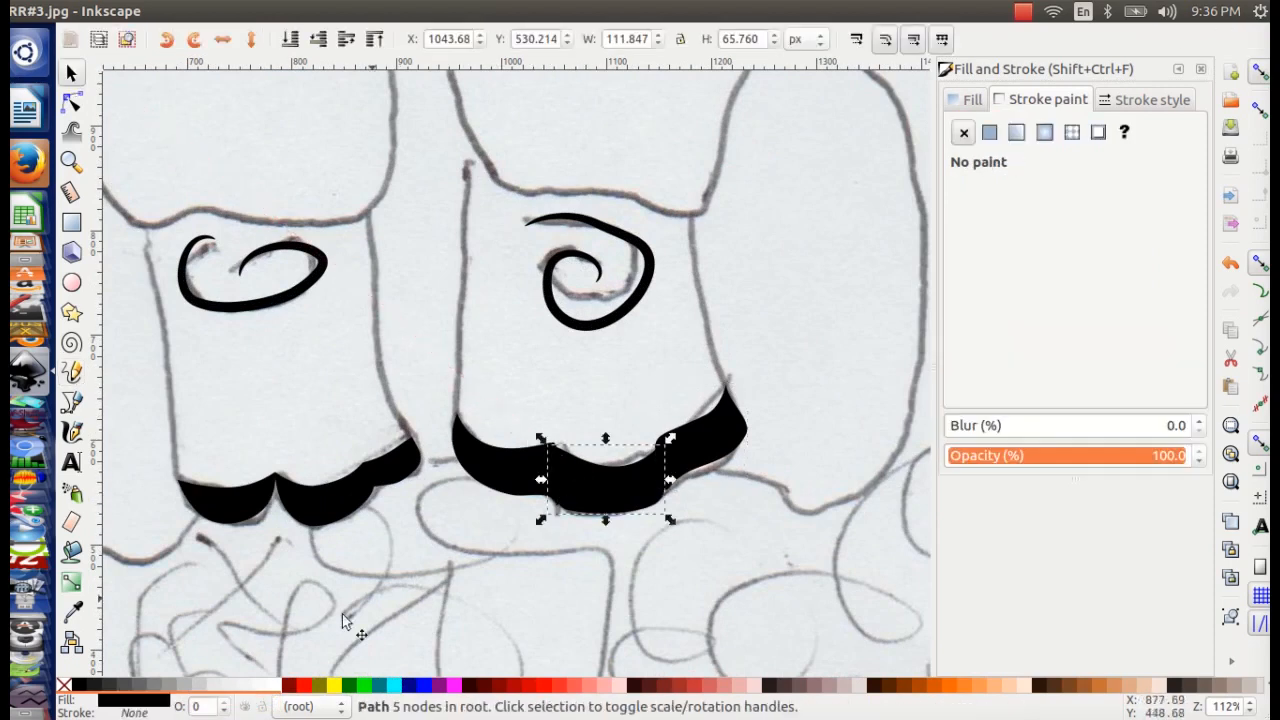
{"action": "left_click", "coordinate": [177, 686]}
{"action": "left_click_drag", "start_coordinate": [476, 552], "coordinate": [516, 476]}
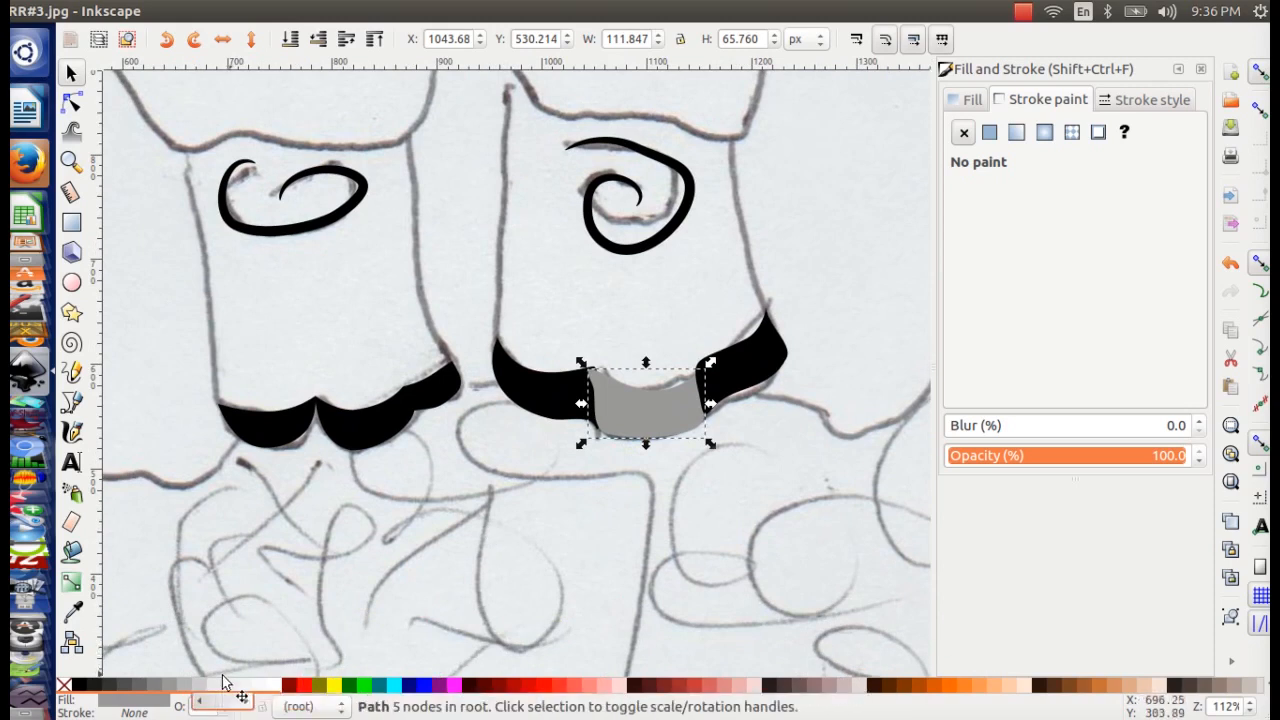
- Fill the right foot's leftmost toenail with light gray and its rightmost toenail with dusty pink
{"action": "left_click", "coordinate": [512, 415]}
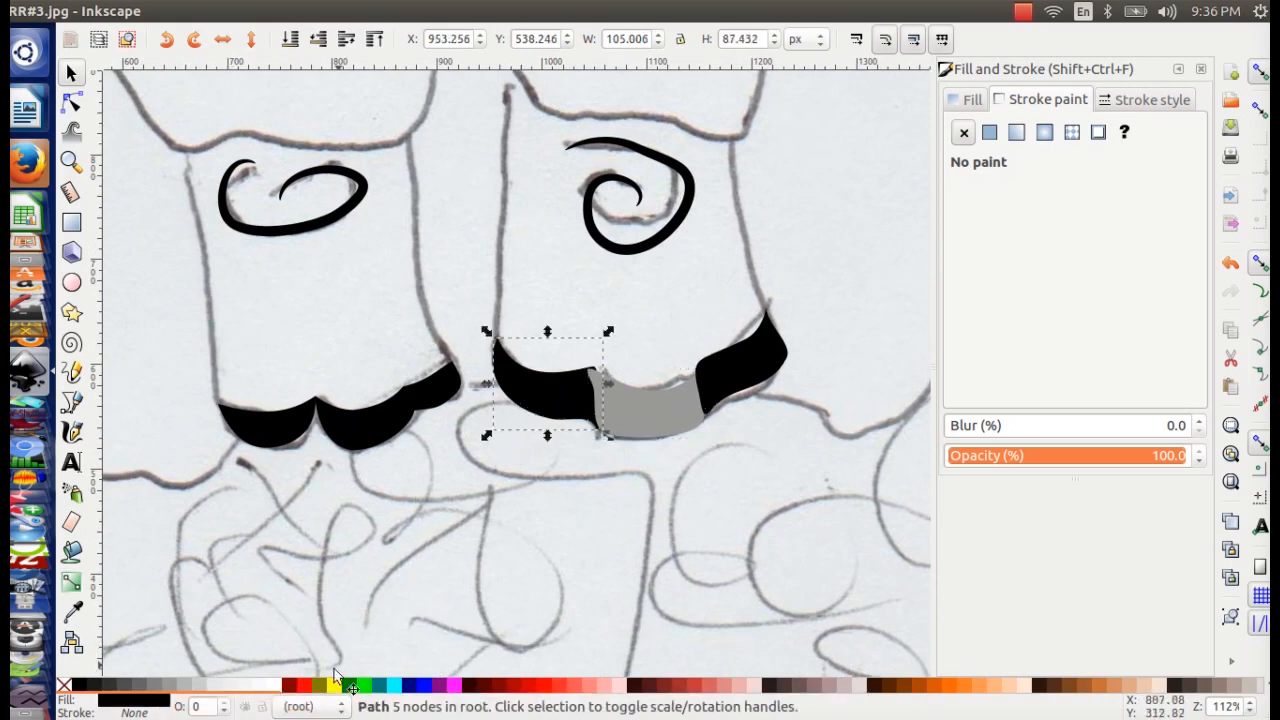
{"action": "left_click", "coordinate": [215, 685]}
{"action": "left_click", "coordinate": [734, 385]}
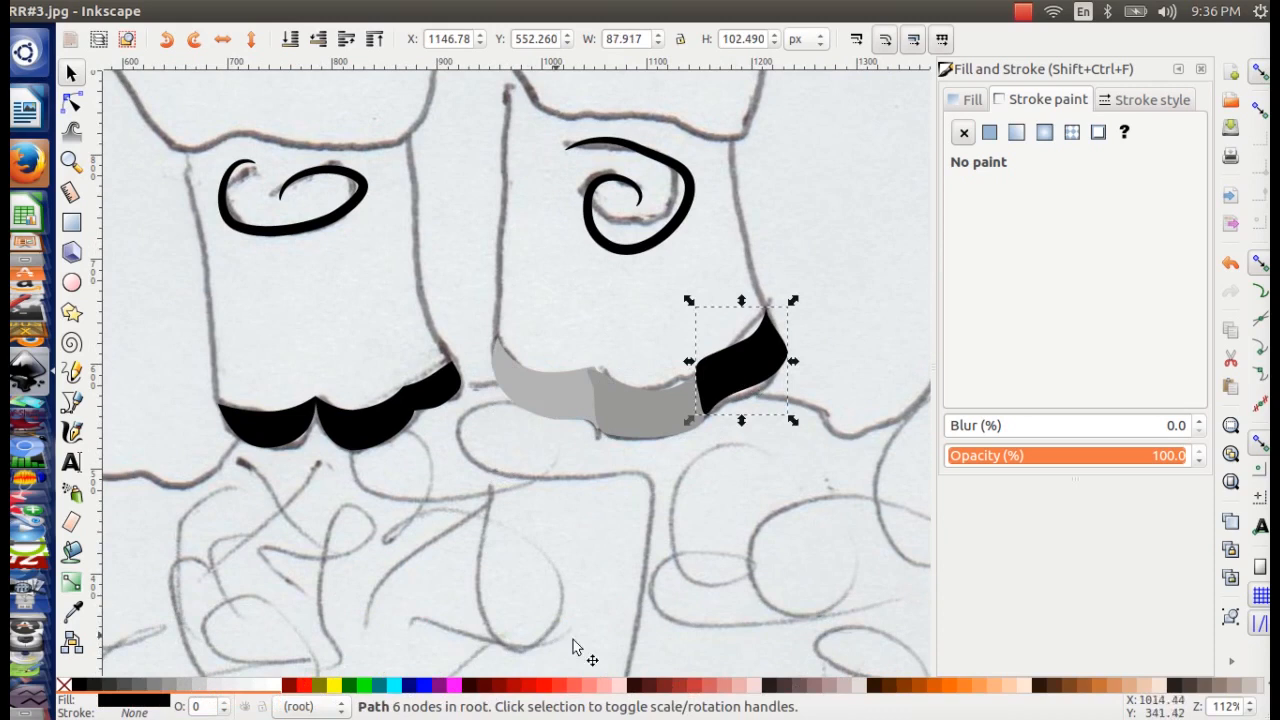
{"action": "left_click", "coordinate": [851, 687]}
- Fill the left foot's wide right toenail with light gray and its left toenail with dark gray
{"action": "left_click", "coordinate": [383, 400]}
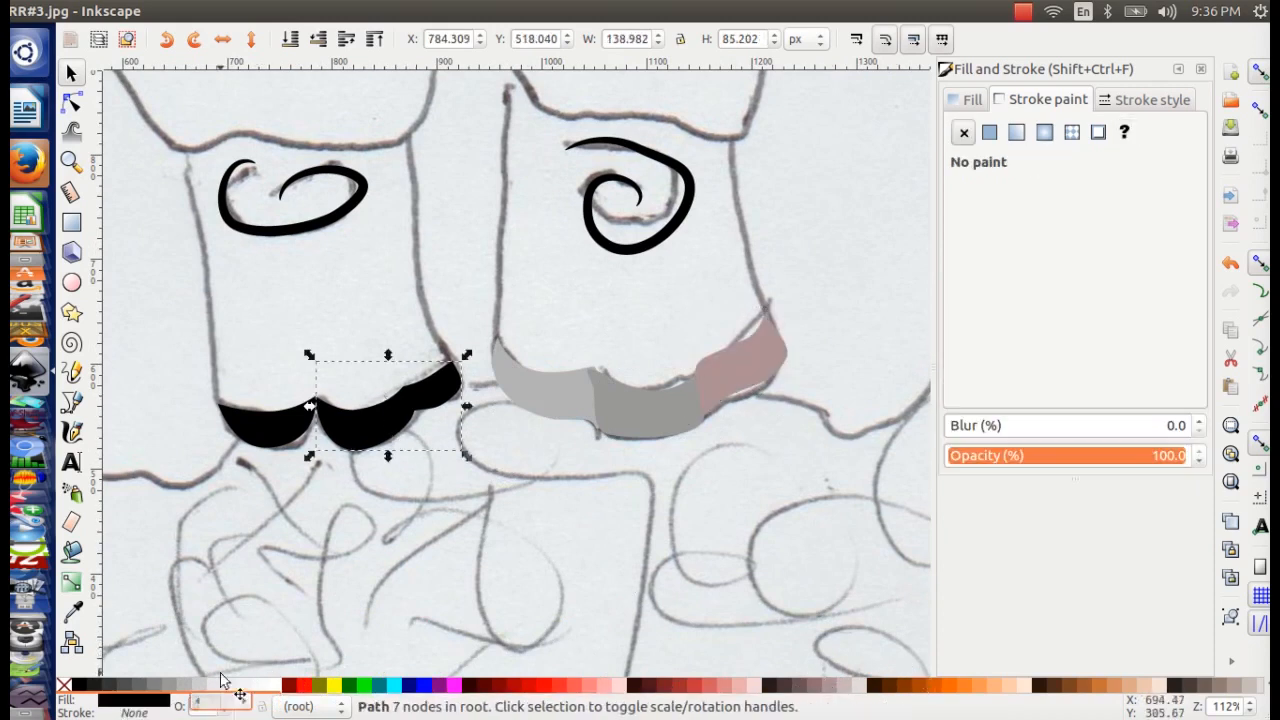
{"action": "left_click", "coordinate": [200, 686]}
{"action": "left_click", "coordinate": [262, 428]}
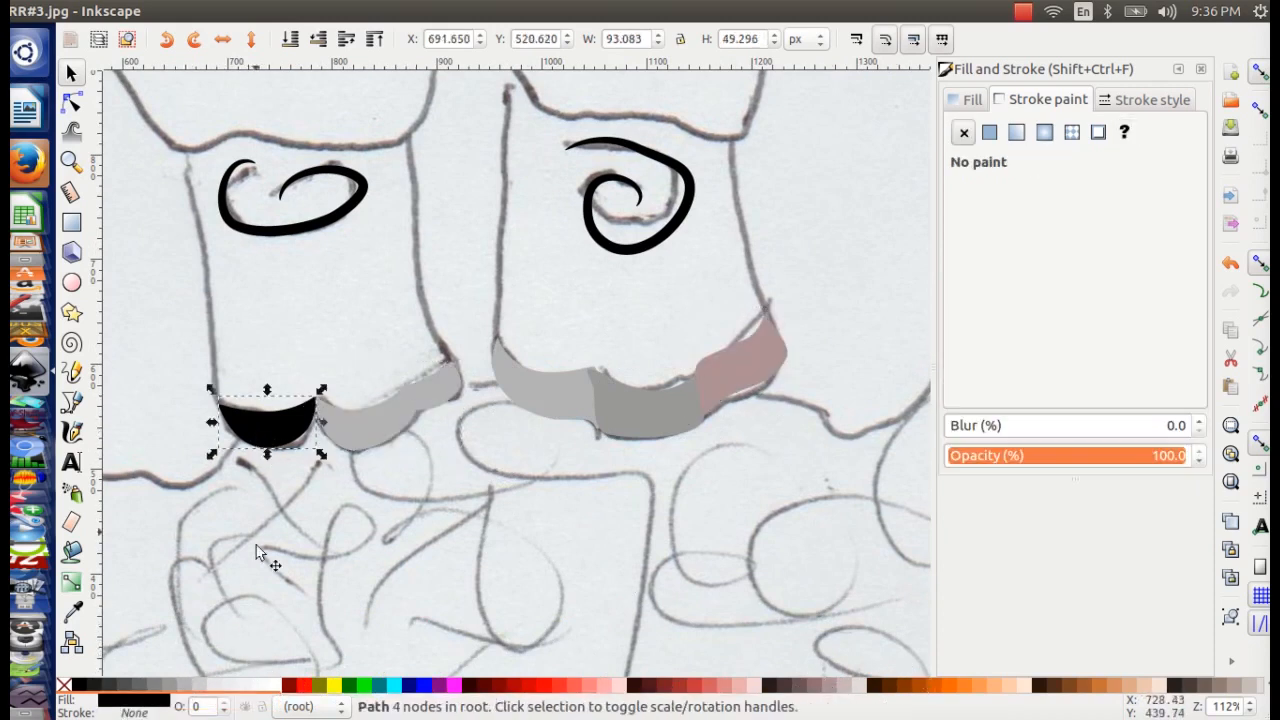
{"action": "left_click", "coordinate": [168, 686]}
- Examine the recoloured toenails and both feet against the surrounding sketch
{"action": "left_click_drag", "start_coordinate": [322, 234], "coordinate": [453, 364]}
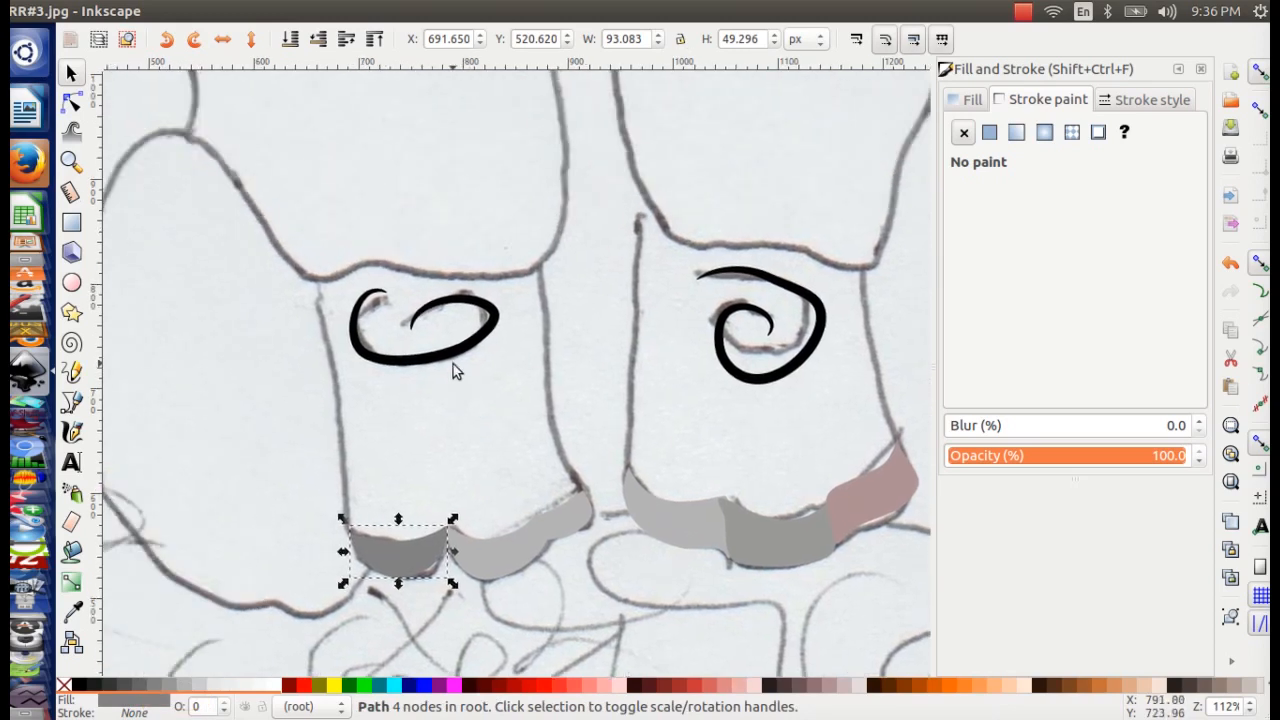
{"action": "scroll", "coordinate": [620, 405], "scroll_direction": "down", "scroll_amount": 3}
{"action": "scroll", "coordinate": [595, 392], "scroll_direction": "up", "scroll_amount": 2}
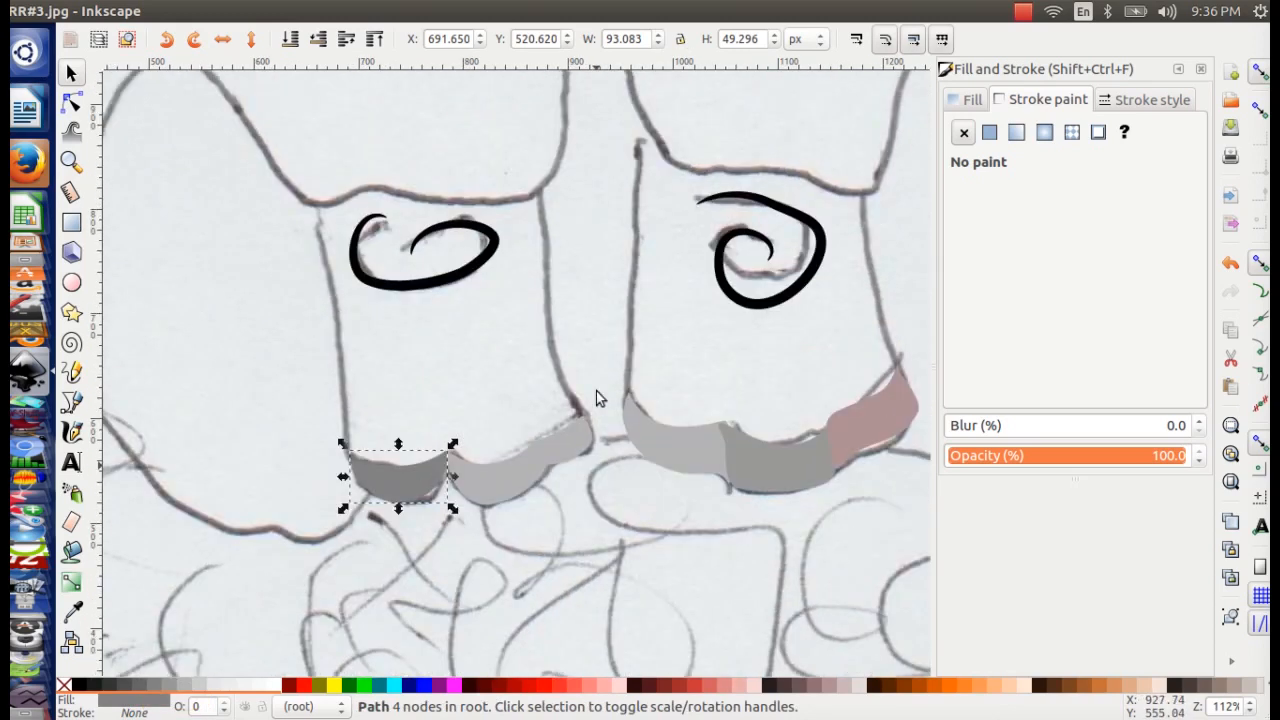
{"action": "key", "text": "minus"}
{"action": "key", "text": "minus"}
{"action": "key", "text": "minus"}
{"action": "key", "text": "minus"}
{"action": "key", "text": "minus"}
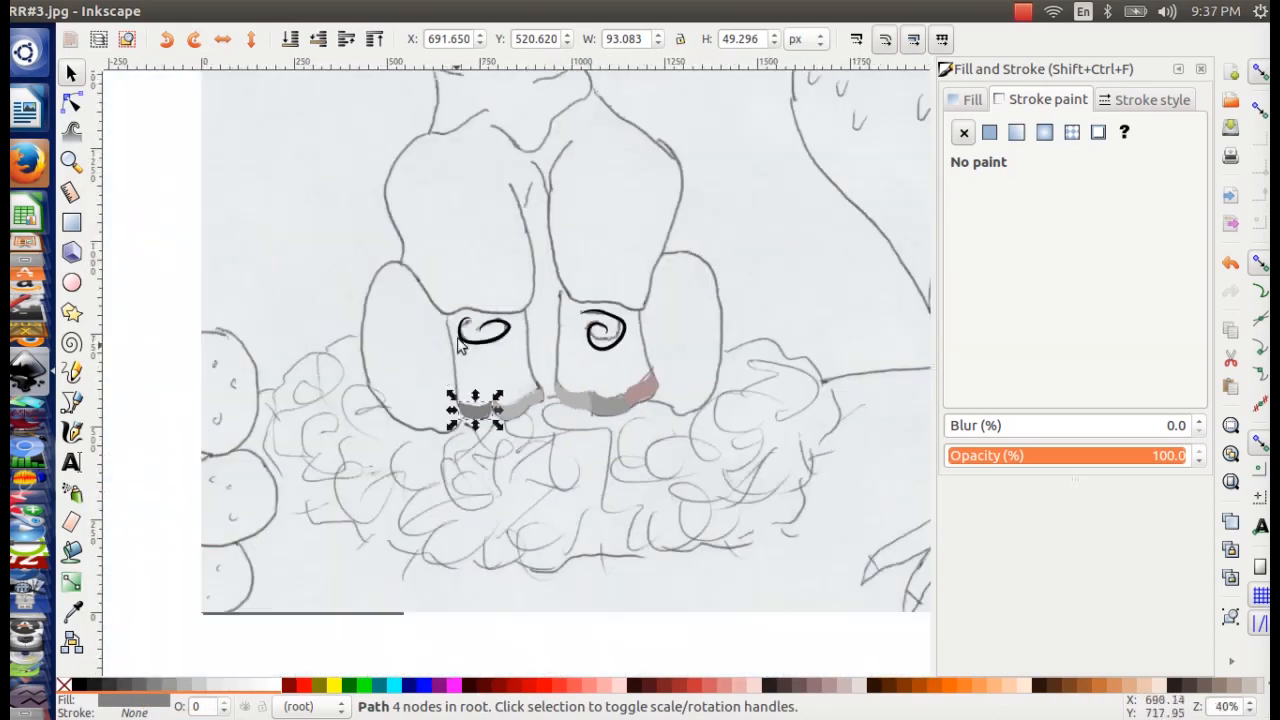
{"action": "key", "text": "plus"}
{"action": "key", "text": "plus"}
{"action": "key", "text": "plus"}
{"action": "key", "text": "plus"}
{"action": "key", "text": "plus"}
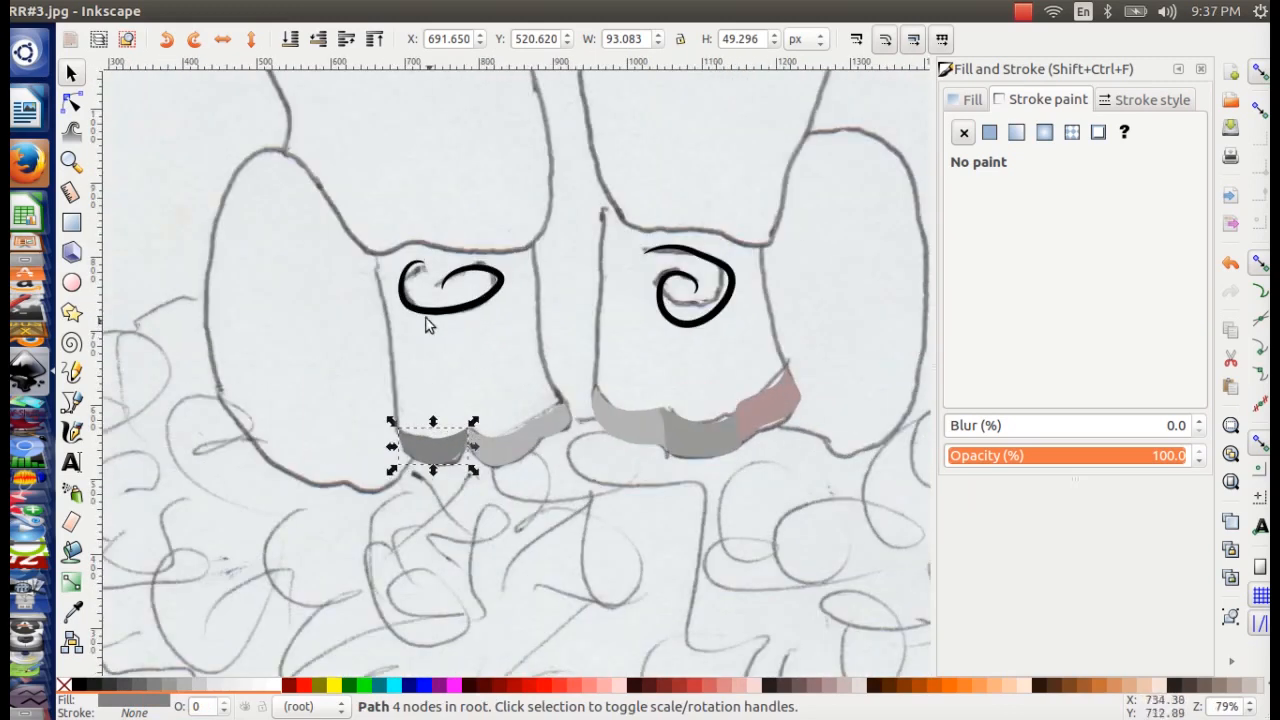
- Trace the left lower leg down over the toenails as a closed freehand shape about 271 × 302 px, with flat black fill and no stroke
{"action": "left_click", "coordinate": [71, 372]}
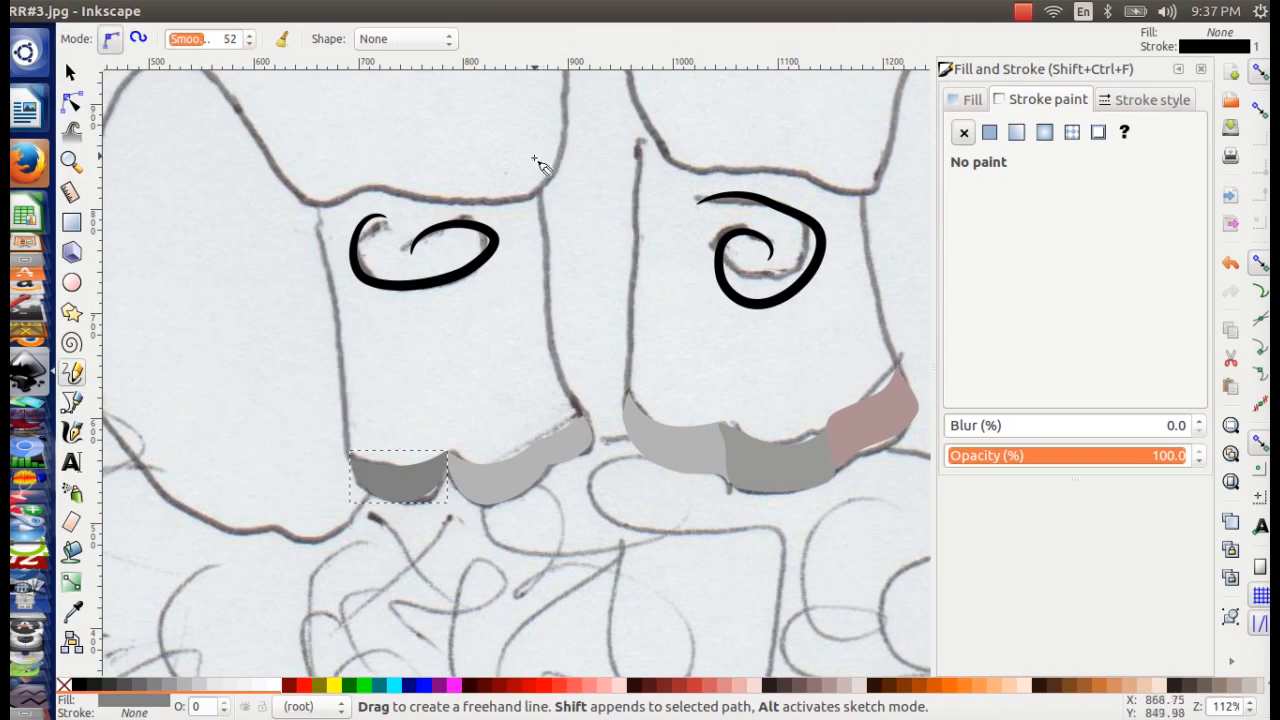
{"action": "left_click_drag", "start_coordinate": [529, 163], "coordinate": [534, 190]}
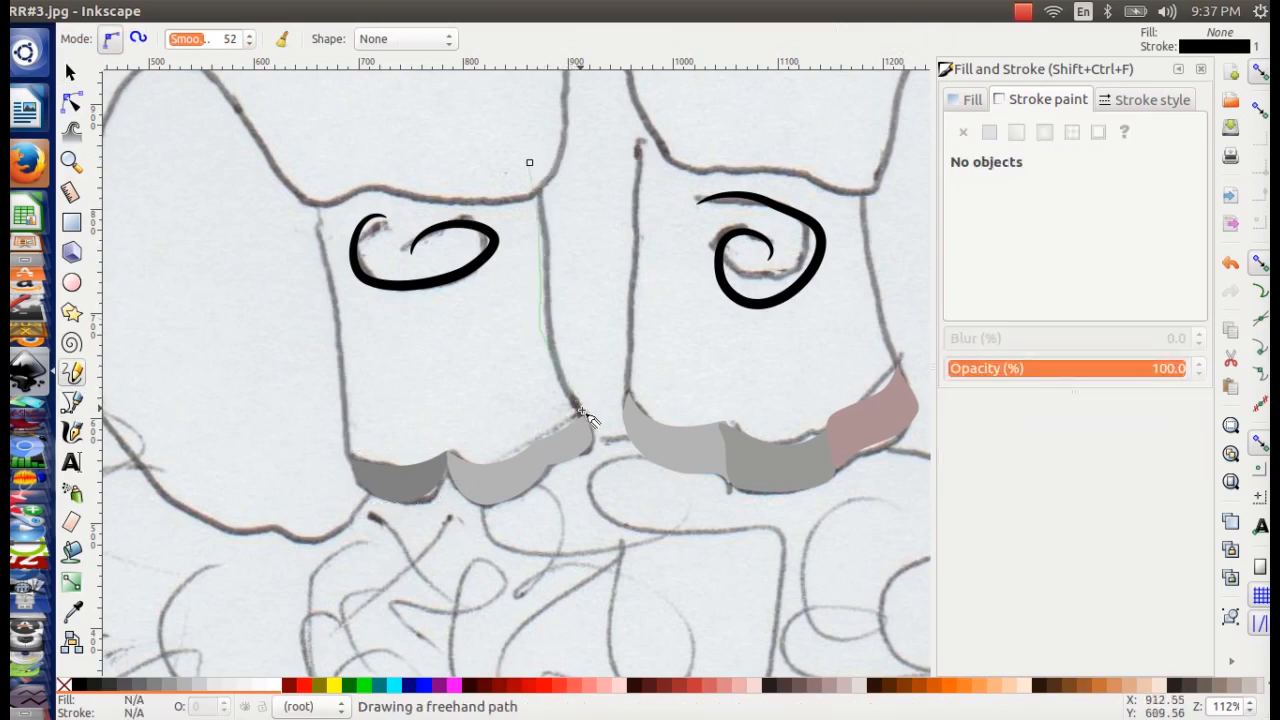
{"action": "left_click_drag", "start_coordinate": [428, 467], "coordinate": [356, 460]}
{"action": "mouse_move", "coordinate": [322, 184]}
{"action": "left_mouse_down"}
{"action": "mouse_move", "coordinate": [495, 155]}
{"action": "mouse_move", "coordinate": [531, 167]}
{"action": "left_mouse_up"}
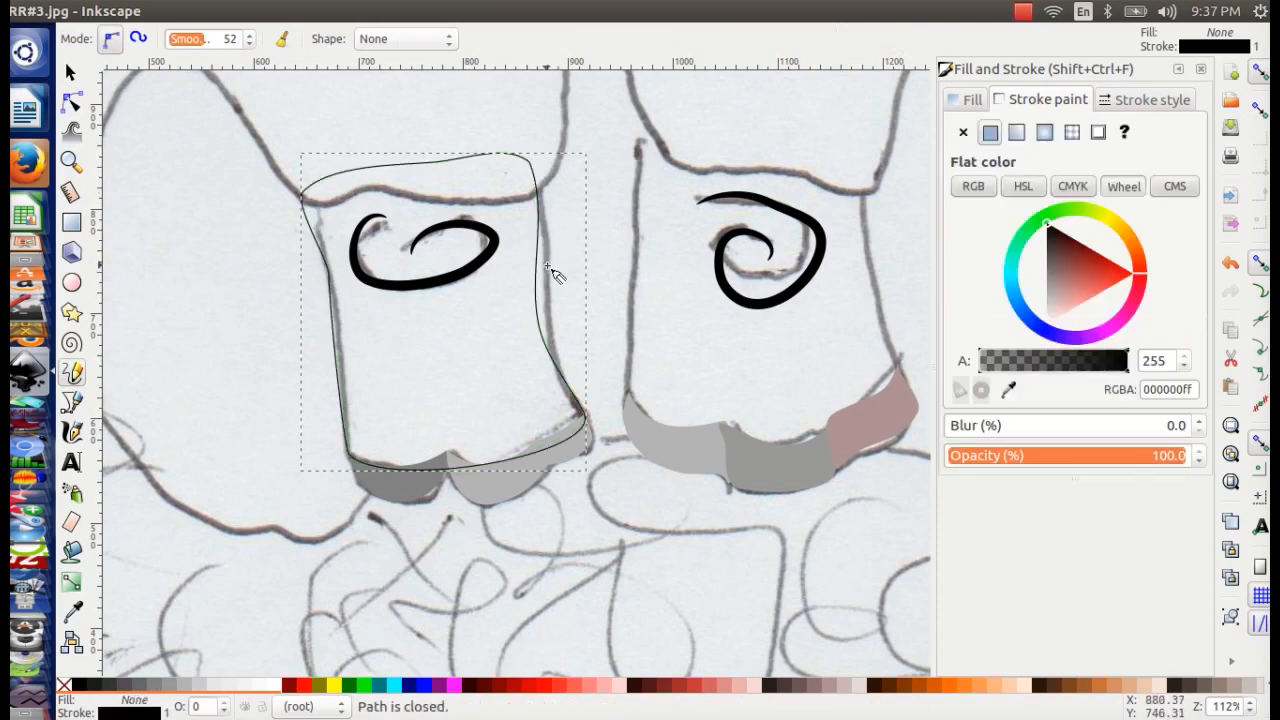
{"action": "left_click", "coordinate": [987, 135]}
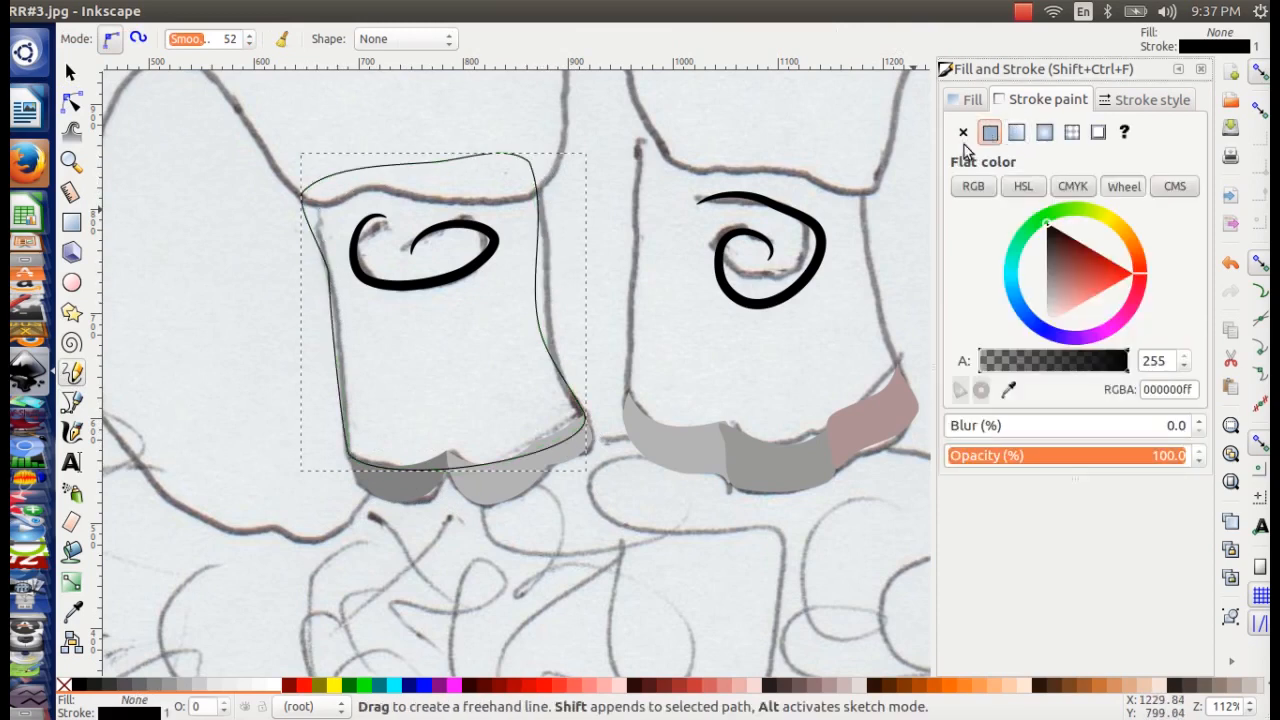
{"action": "left_click", "coordinate": [963, 132]}
{"action": "left_click", "coordinate": [972, 100]}
{"action": "left_click", "coordinate": [989, 132]}
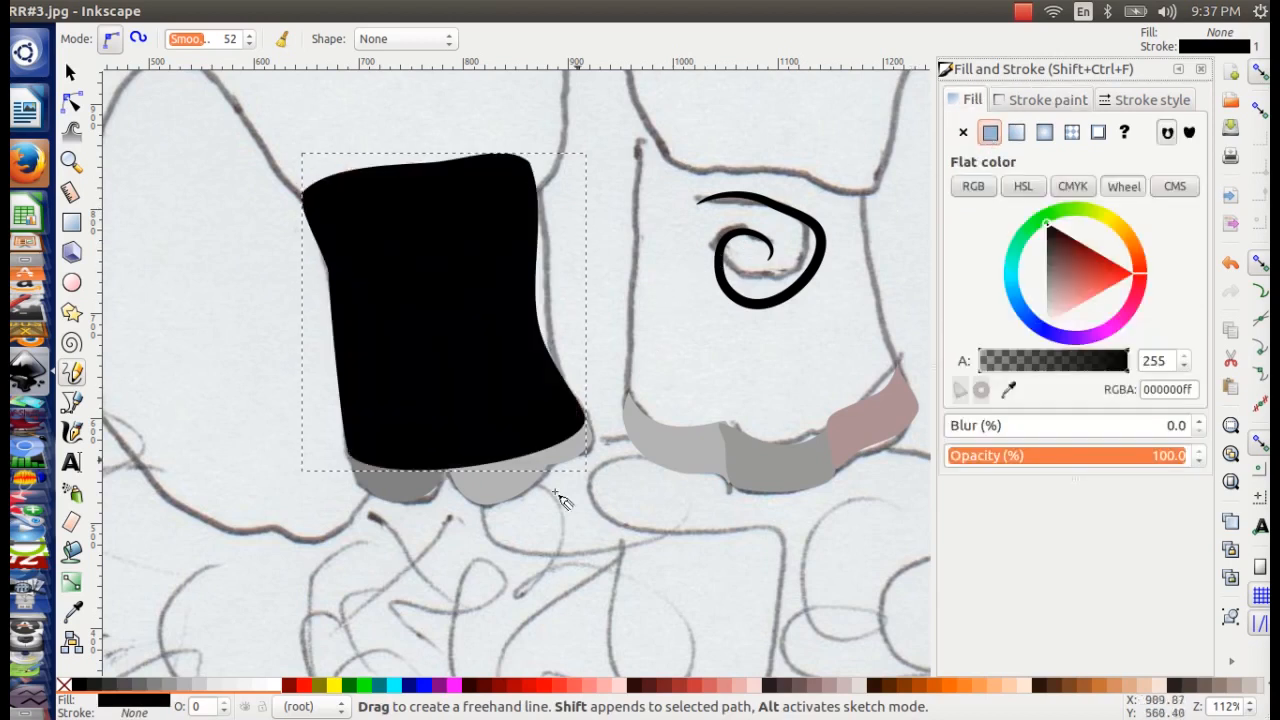
- Lower the black left-leg shape in the stacking order so it lies beneath the foot's gray toenails
{"action": "key", "text": "s"}
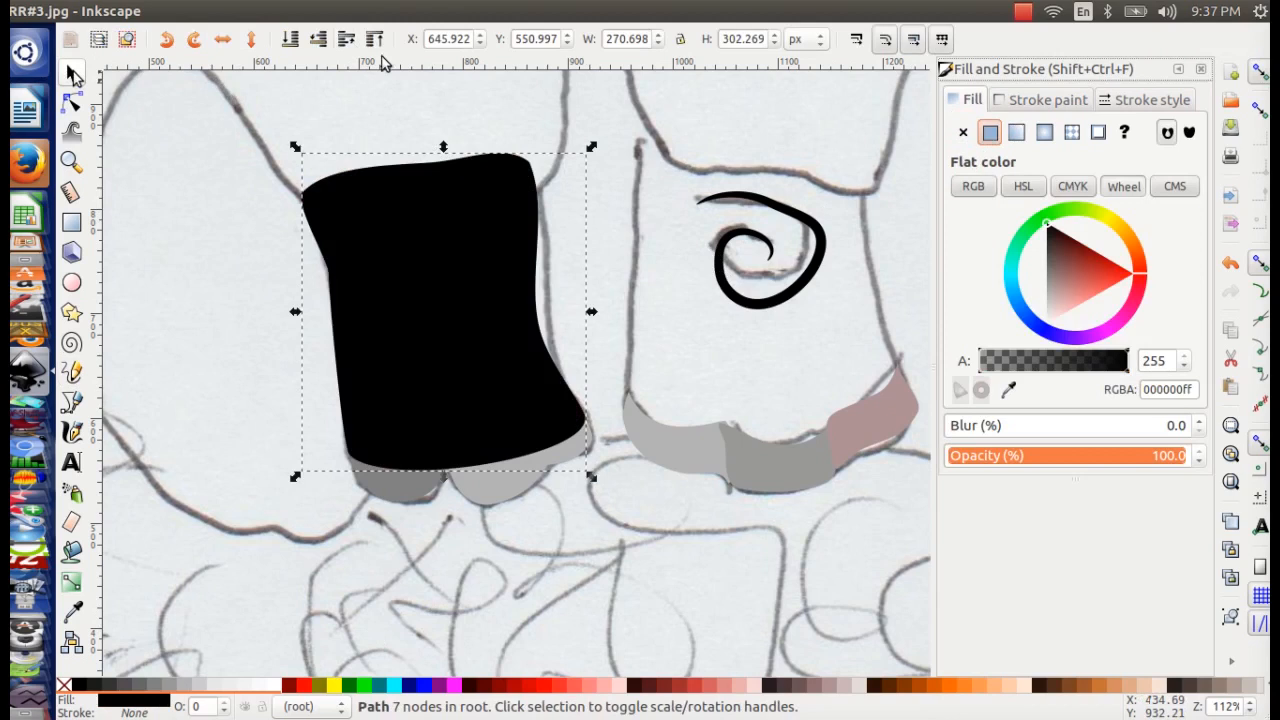
{"action": "left_click", "coordinate": [318, 42]}
{"action": "left_click", "coordinate": [318, 42]}
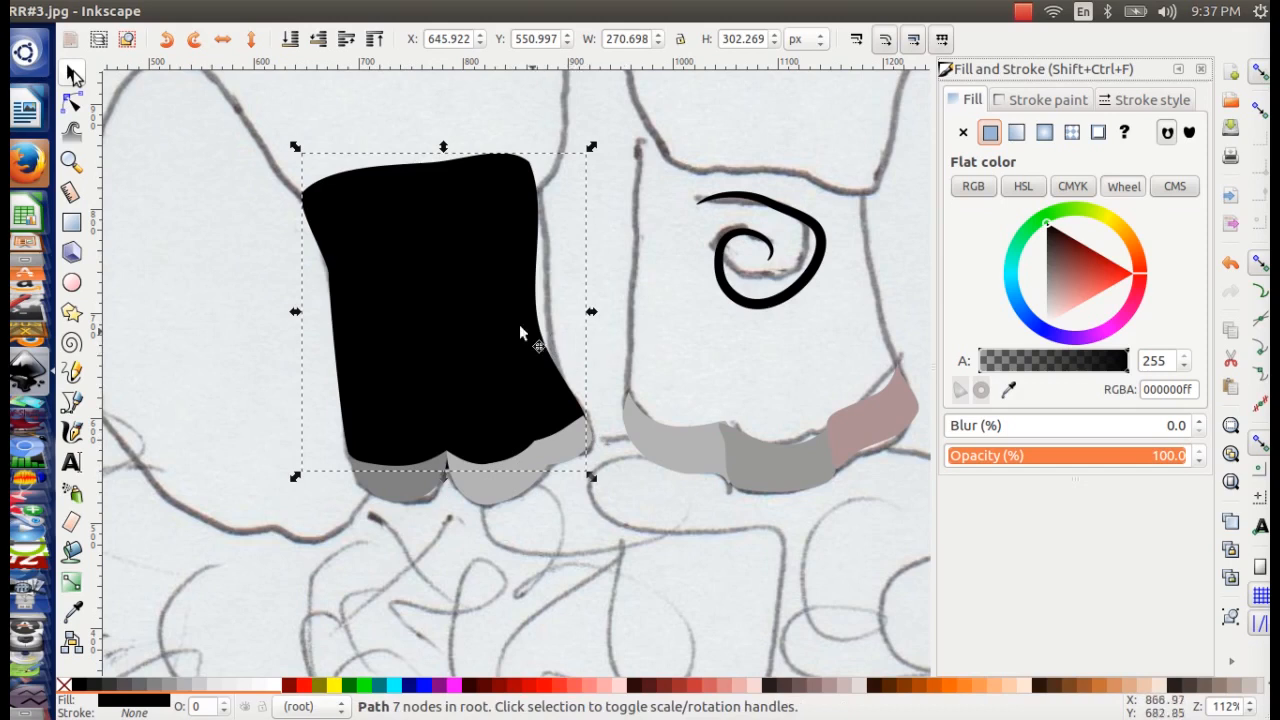
- Trace the right lower leg down over its toenails as a closed freehand shape about 262 × 337 px, with flat black fill and no stroke
{"action": "left_click", "coordinate": [71, 372]}
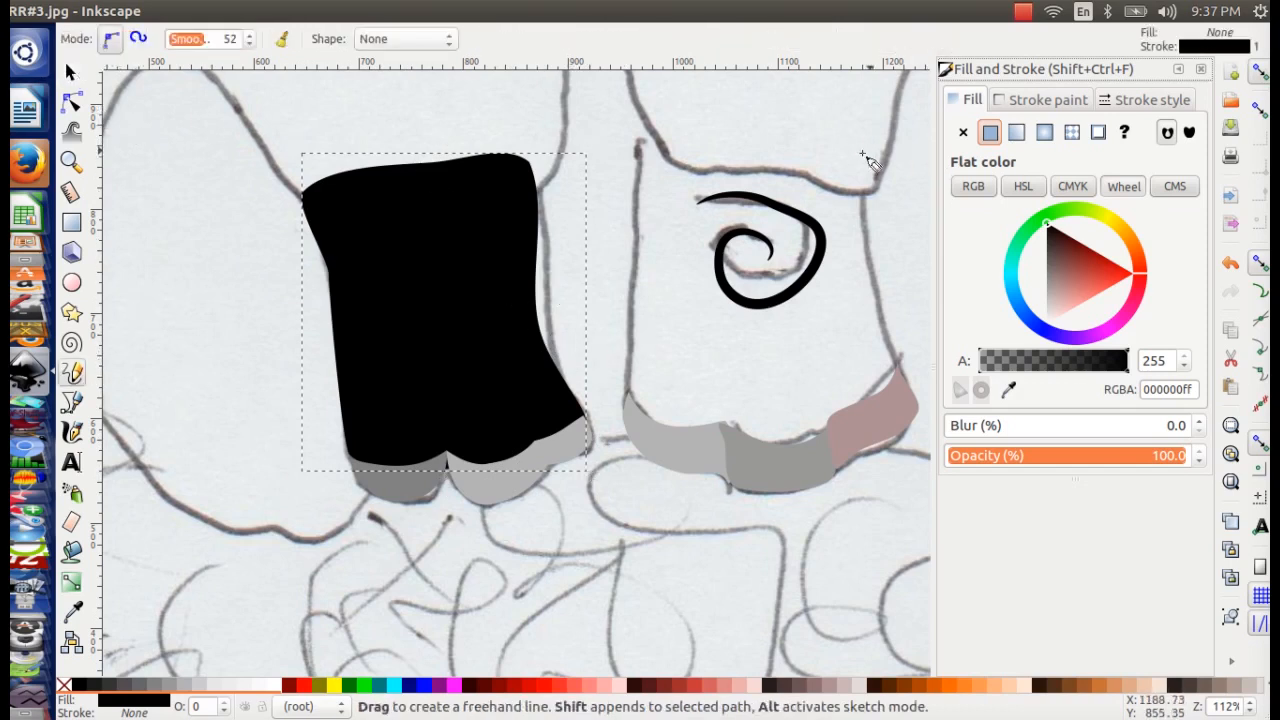
{"action": "left_click_drag", "start_coordinate": [856, 133], "coordinate": [884, 340]}
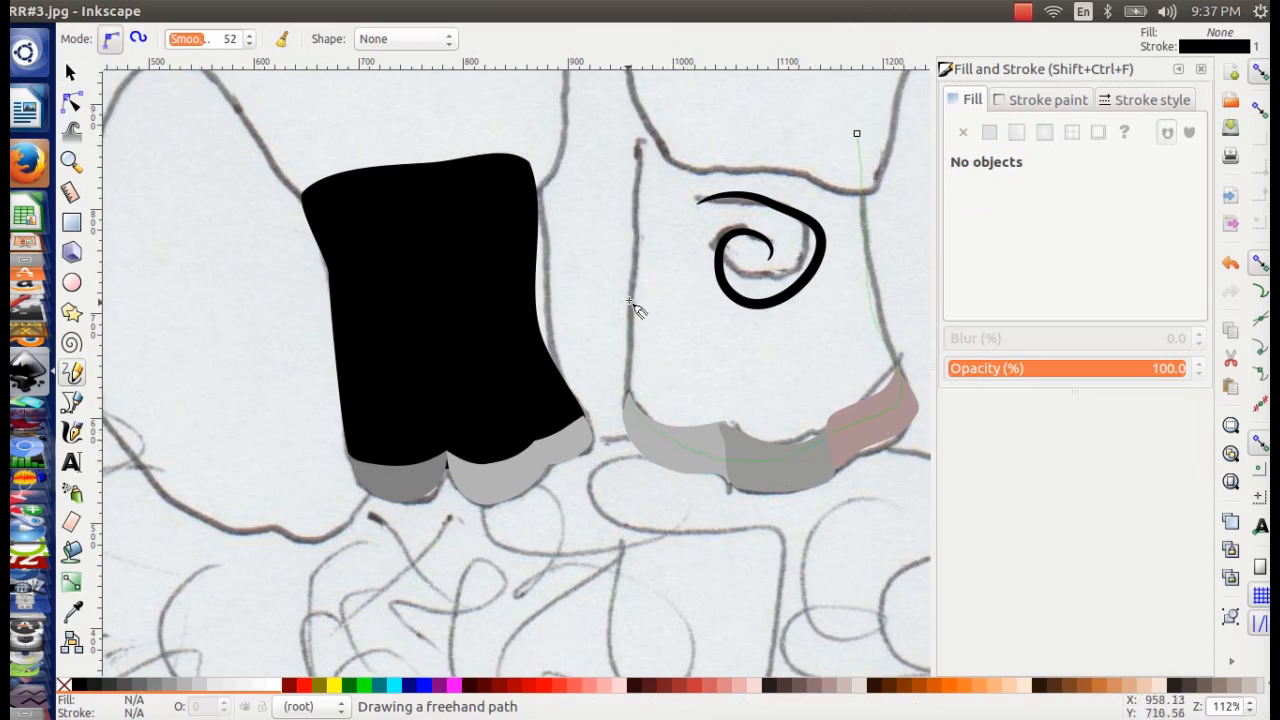
{"action": "mouse_move", "coordinate": [643, 124]}
{"action": "left_mouse_down"}
{"action": "mouse_move", "coordinate": [773, 113]}
{"action": "mouse_move", "coordinate": [865, 134]}
{"action": "left_mouse_up"}
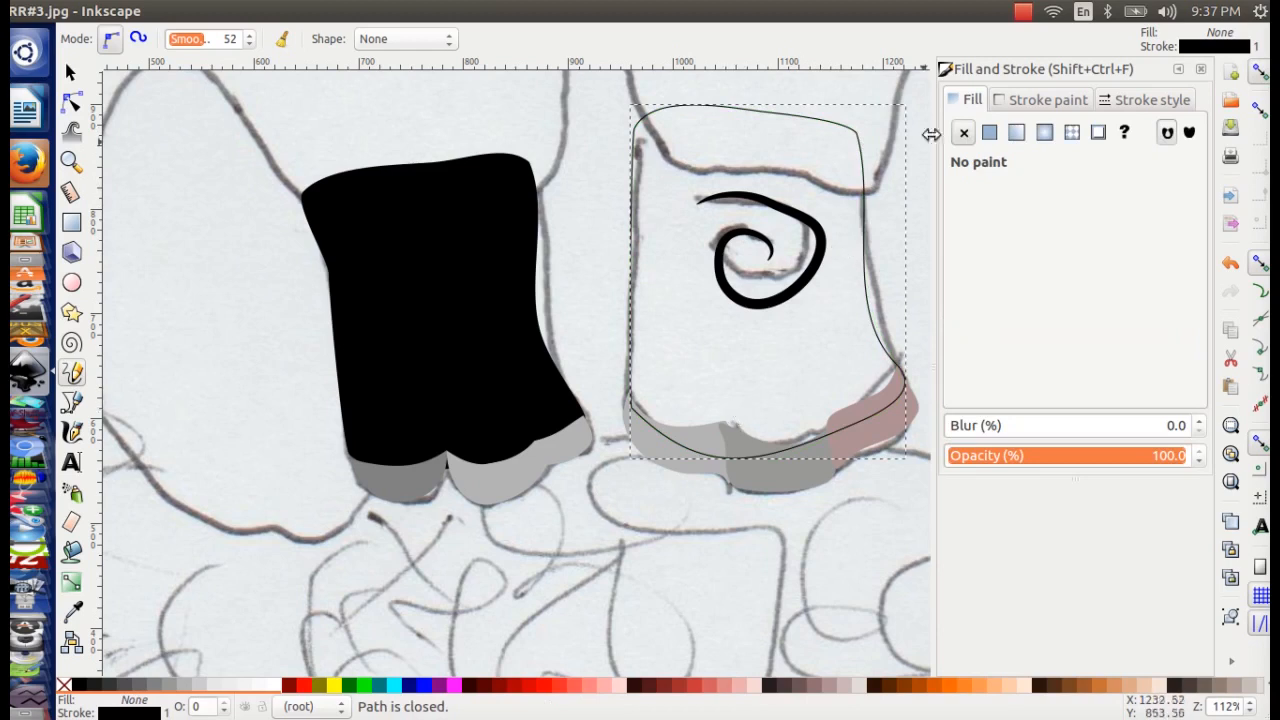
{"action": "left_click", "coordinate": [1000, 100]}
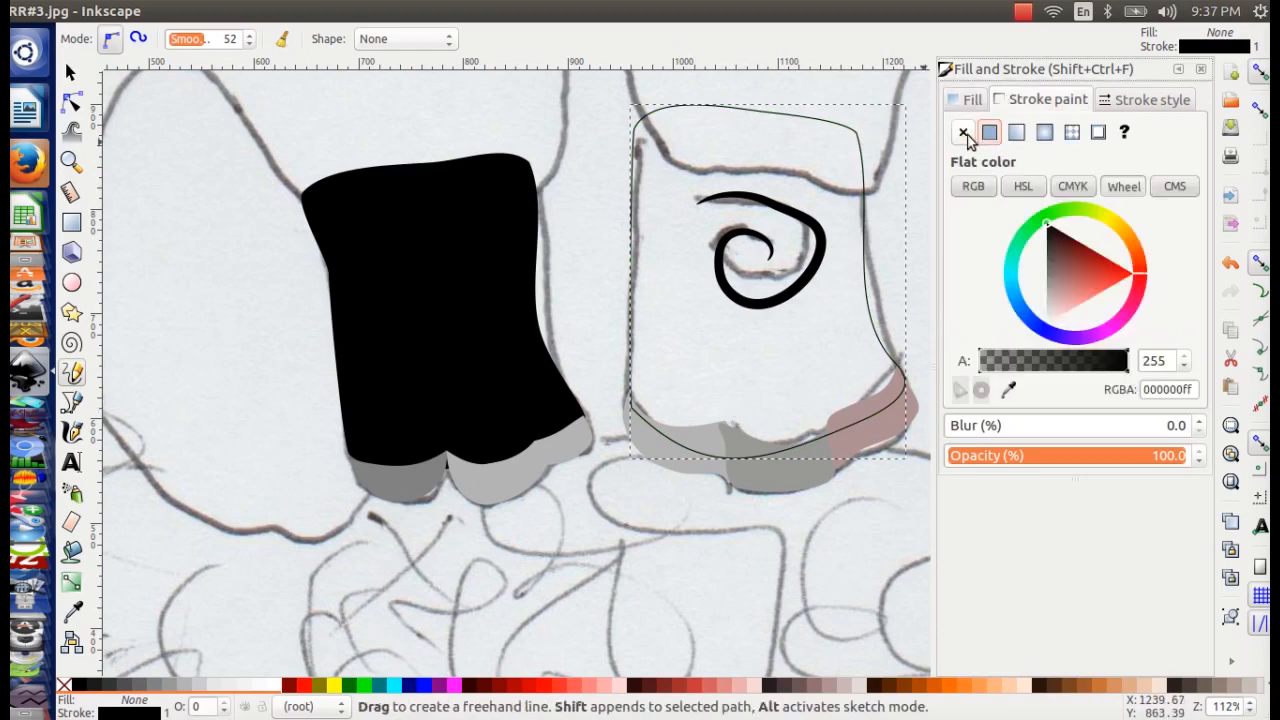
{"action": "left_click", "coordinate": [964, 133]}
{"action": "left_click", "coordinate": [972, 100]}
{"action": "left_click", "coordinate": [989, 132]}
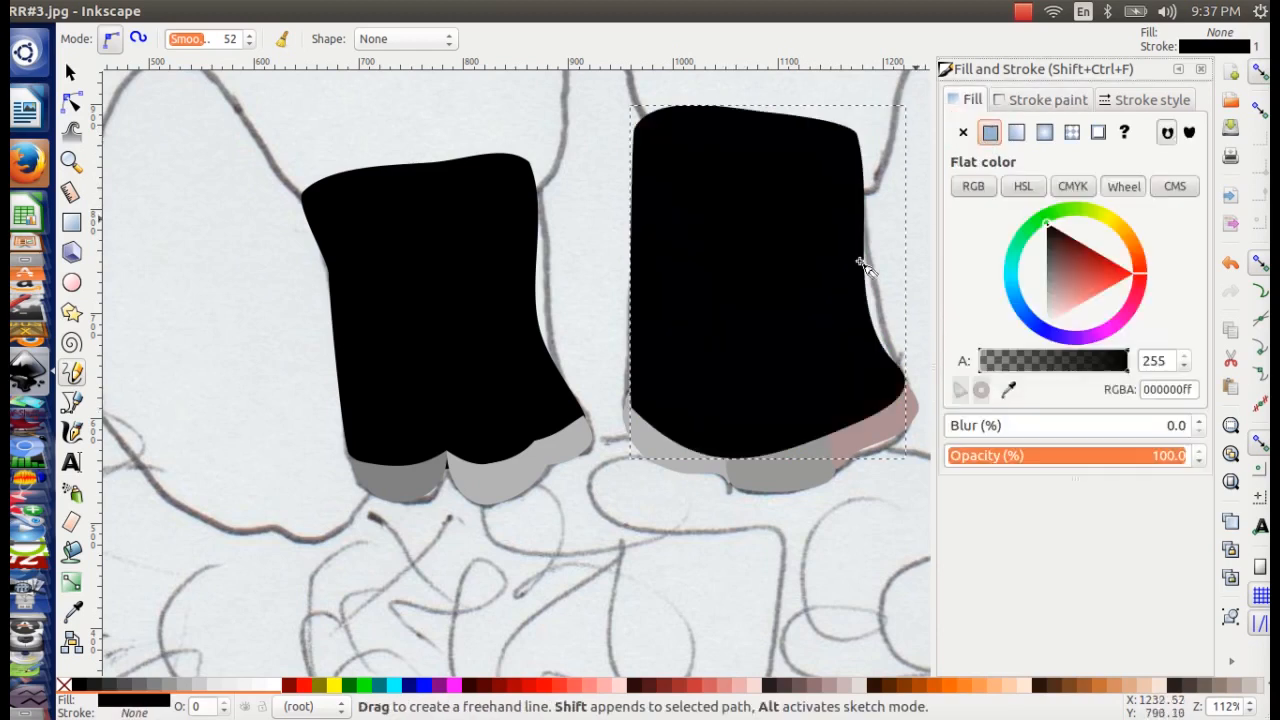
- Fill the right-leg shape with light gray cccccc and lower it in the stacking order beneath the toenails and the swirl
{"action": "left_click", "coordinate": [213, 686]}
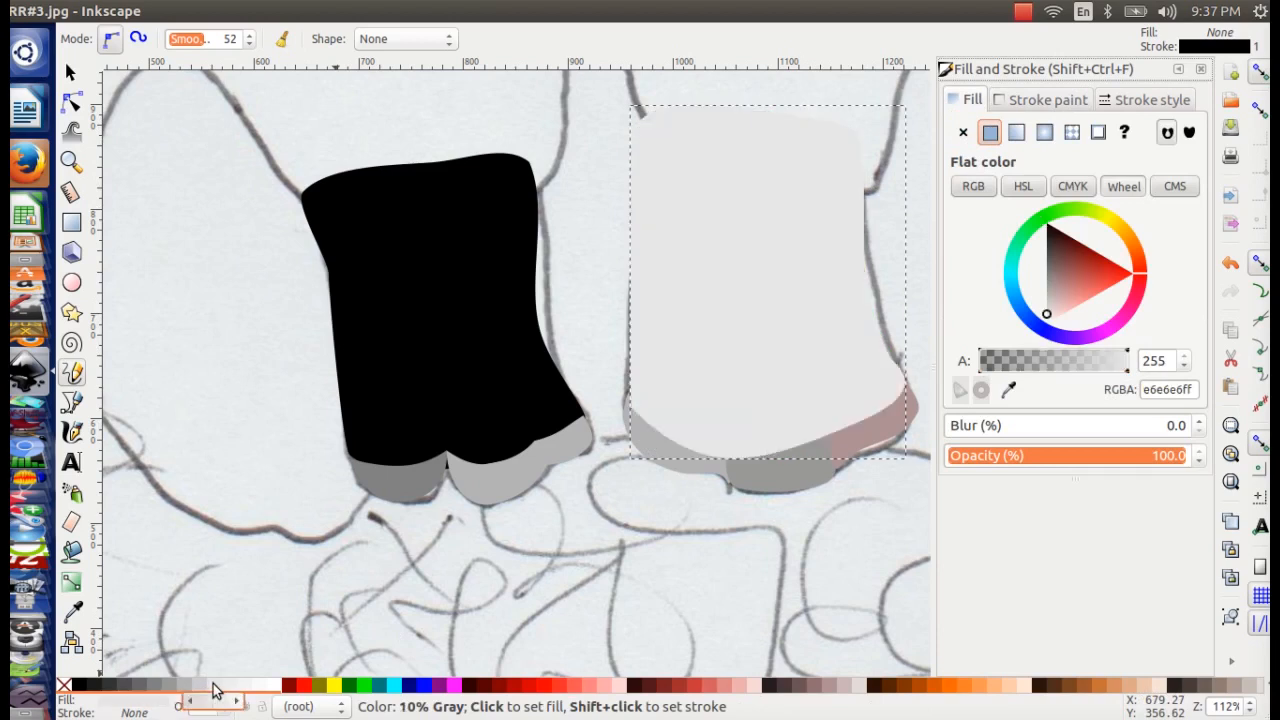
{"action": "left_click", "coordinate": [200, 686]}
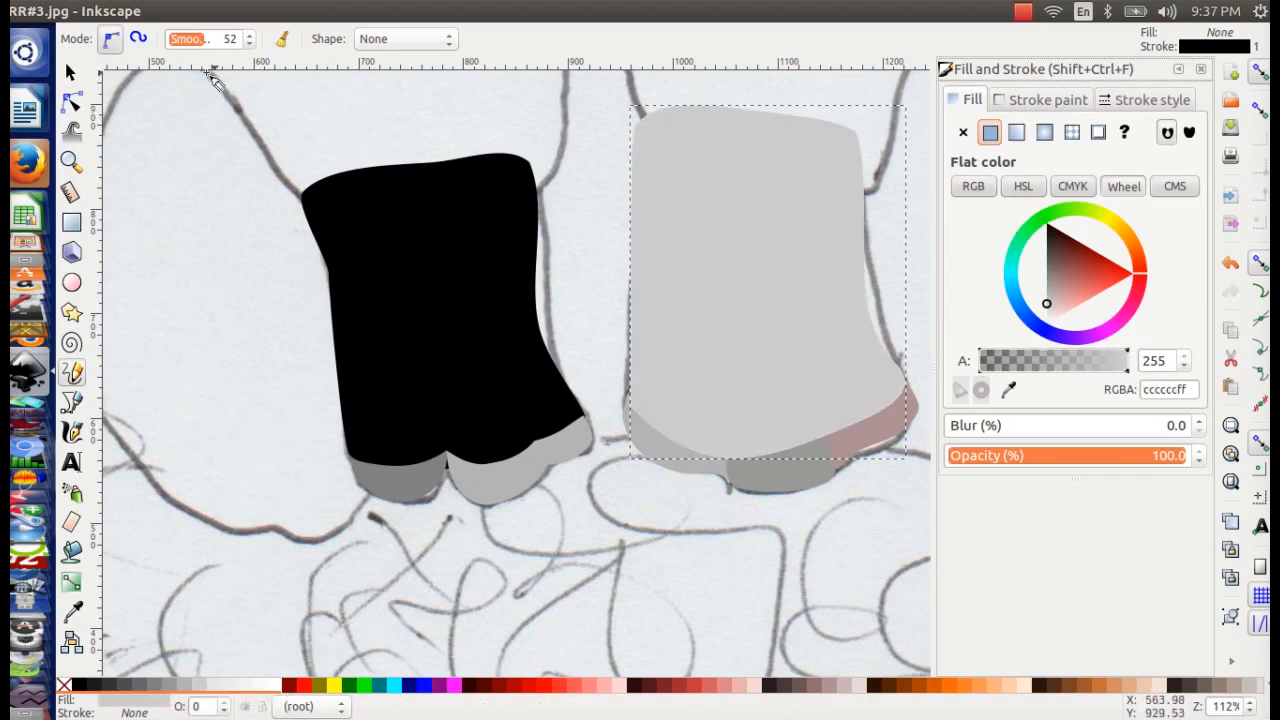
{"action": "left_click", "coordinate": [71, 73]}
{"action": "left_click", "coordinate": [318, 39]}
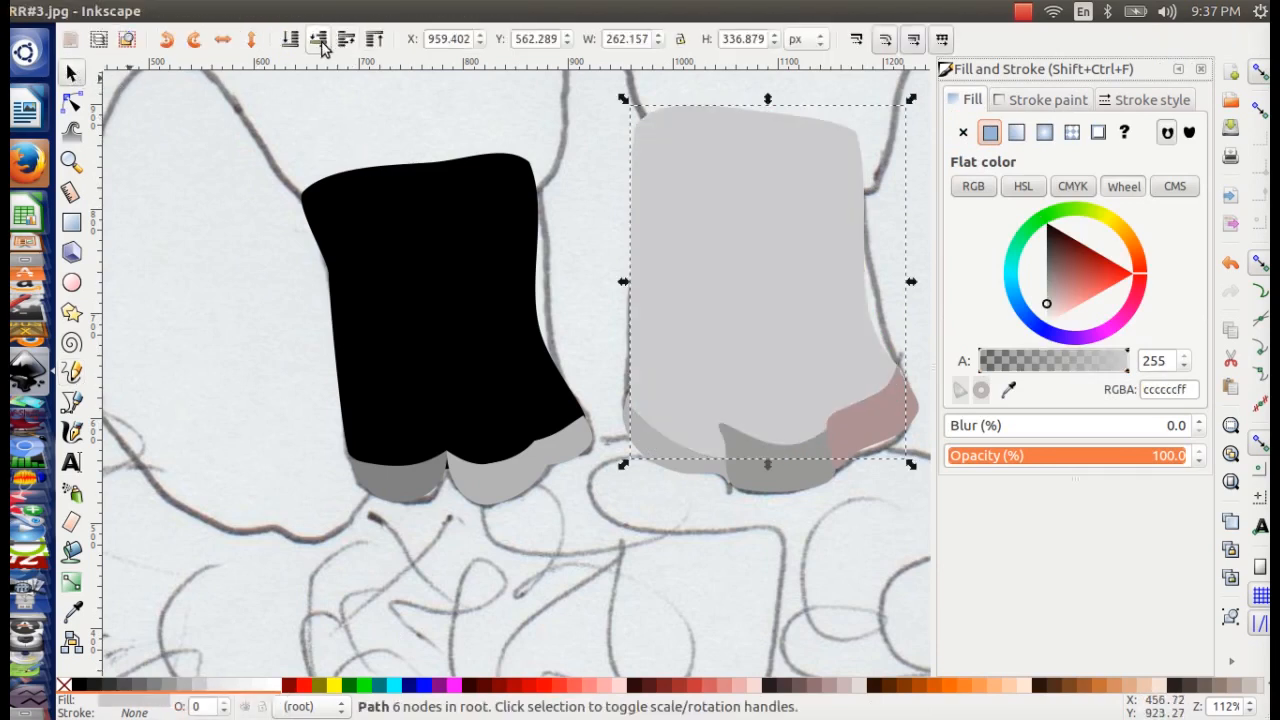
{"action": "left_click", "coordinate": [322, 48]}
- Fill the black left-leg shape with medium gray b3b3b3
{"action": "left_click", "coordinate": [440, 195]}
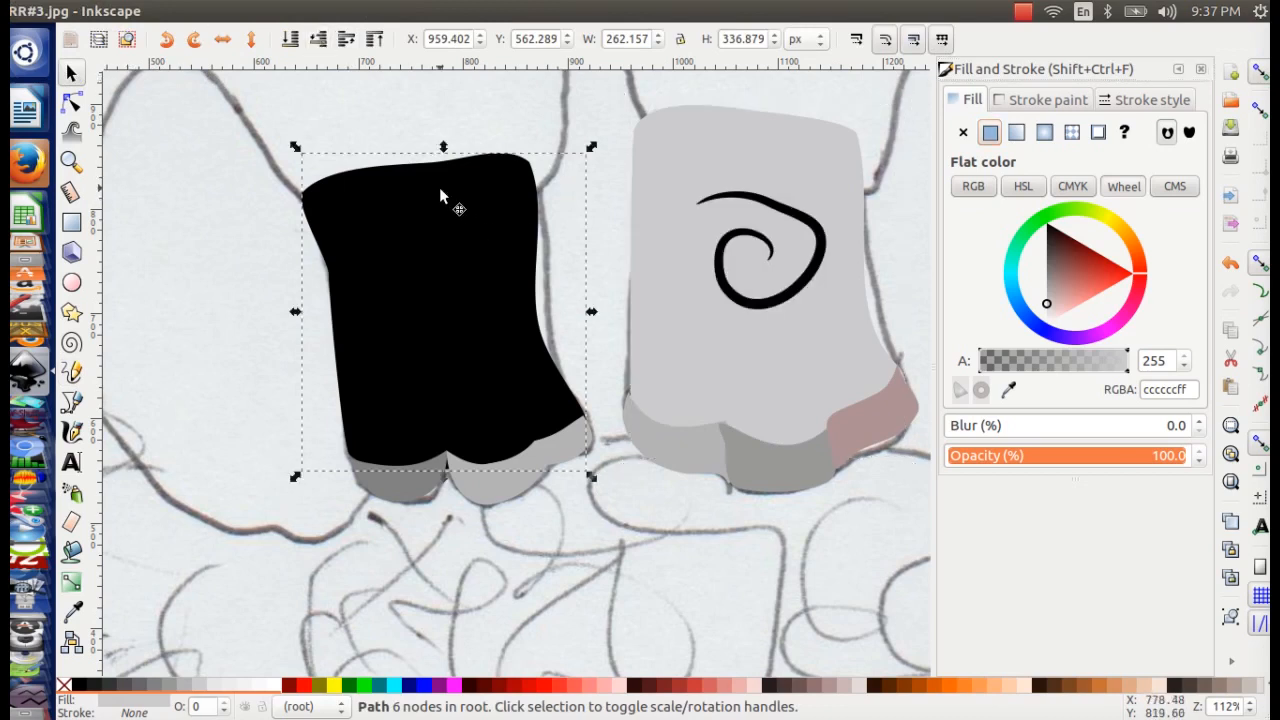
{"action": "left_click", "coordinate": [216, 686]}
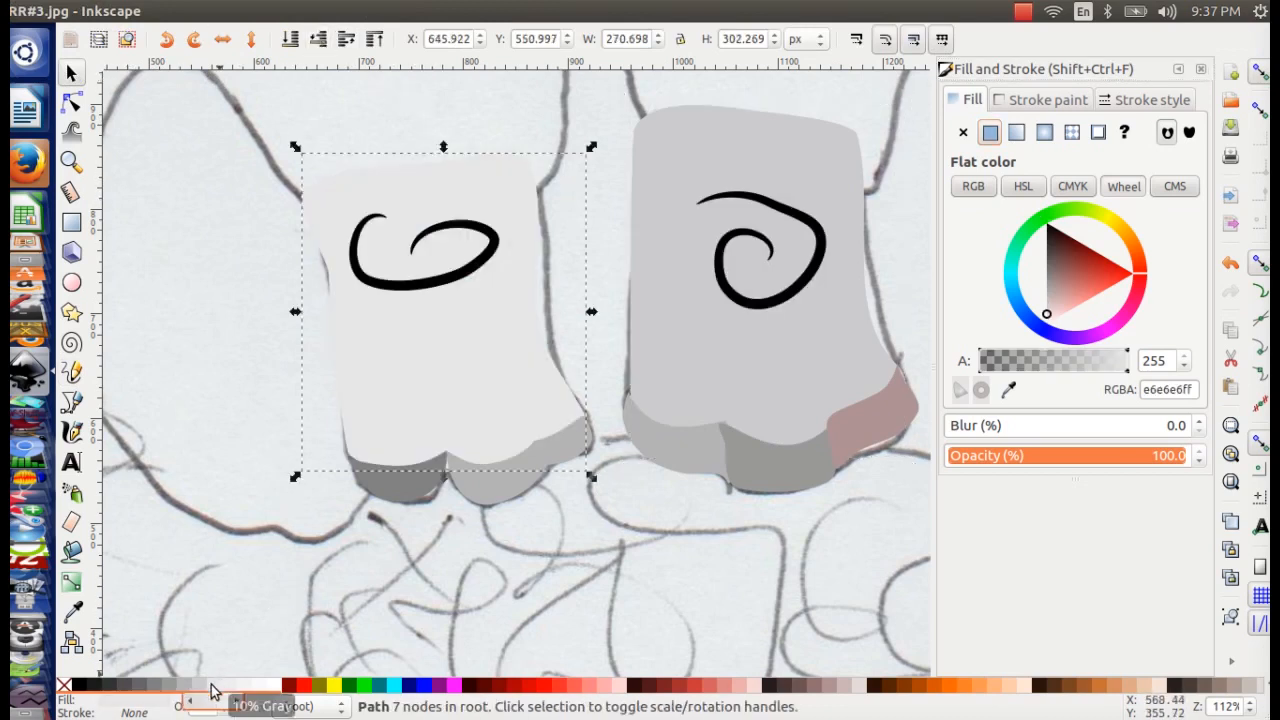
{"action": "left_click", "coordinate": [200, 686]}
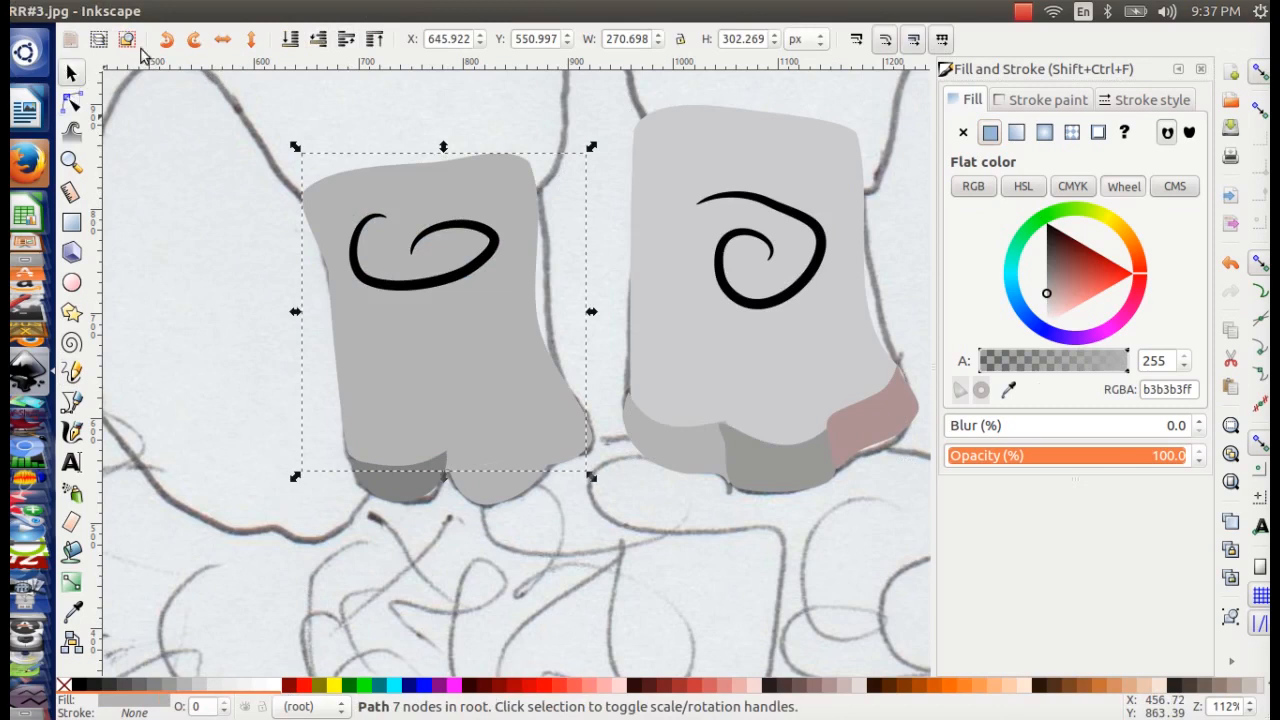
- Try lowering the gray left-leg shape further in the stacking order and raise it back above the sketch image
{"action": "left_click", "coordinate": [326, 42]}
{"action": "left_click", "coordinate": [326, 42]}
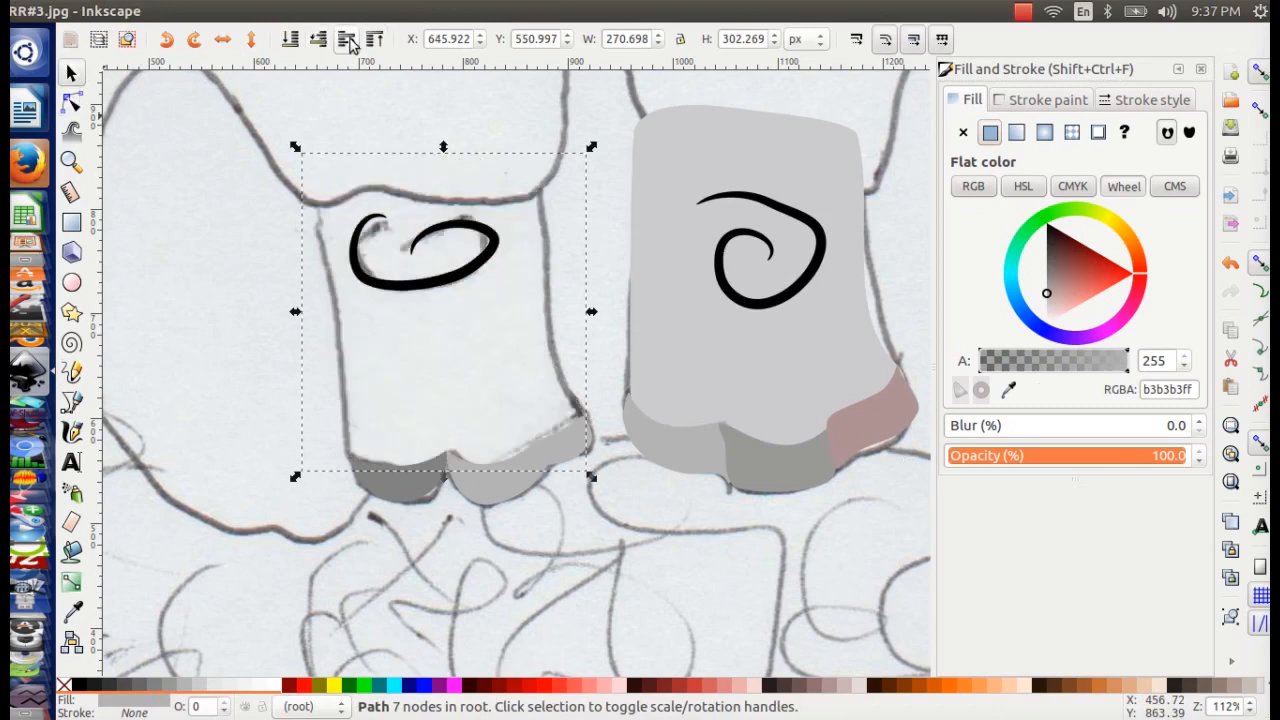
{"action": "left_click", "coordinate": [347, 40]}
{"action": "left_click", "coordinate": [347, 40]}
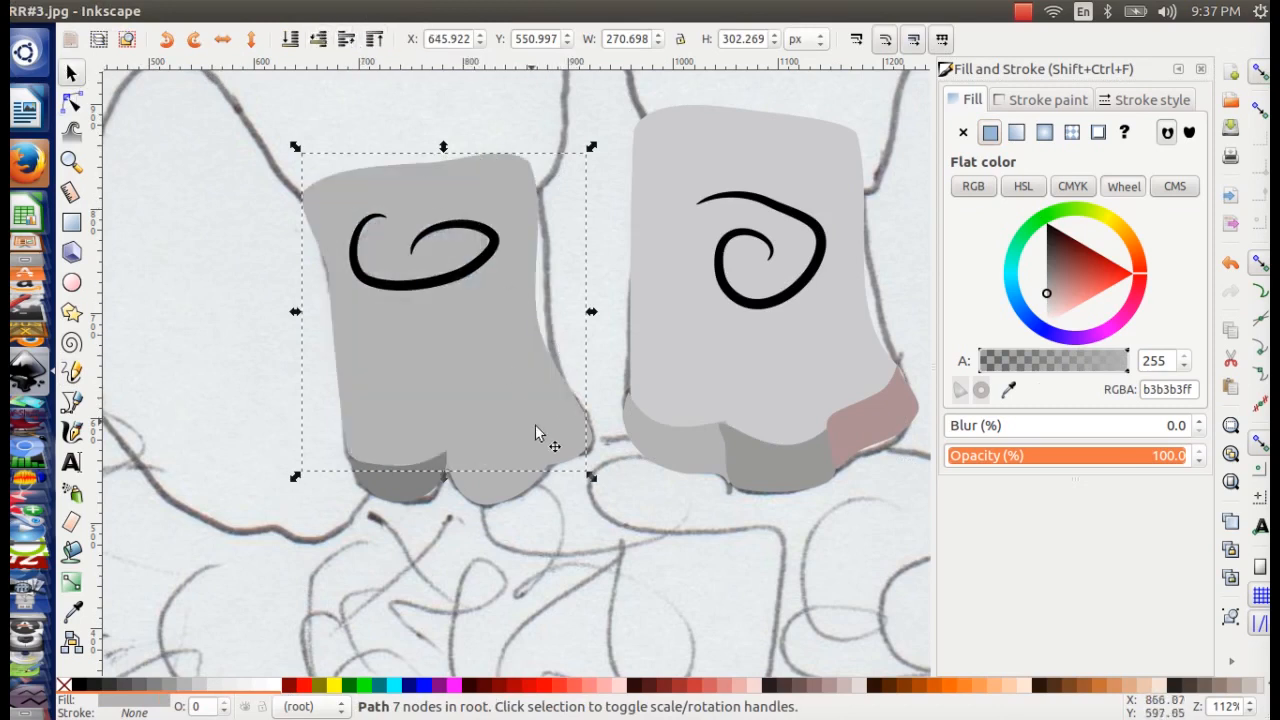
{"action": "left_click", "coordinate": [326, 42]}
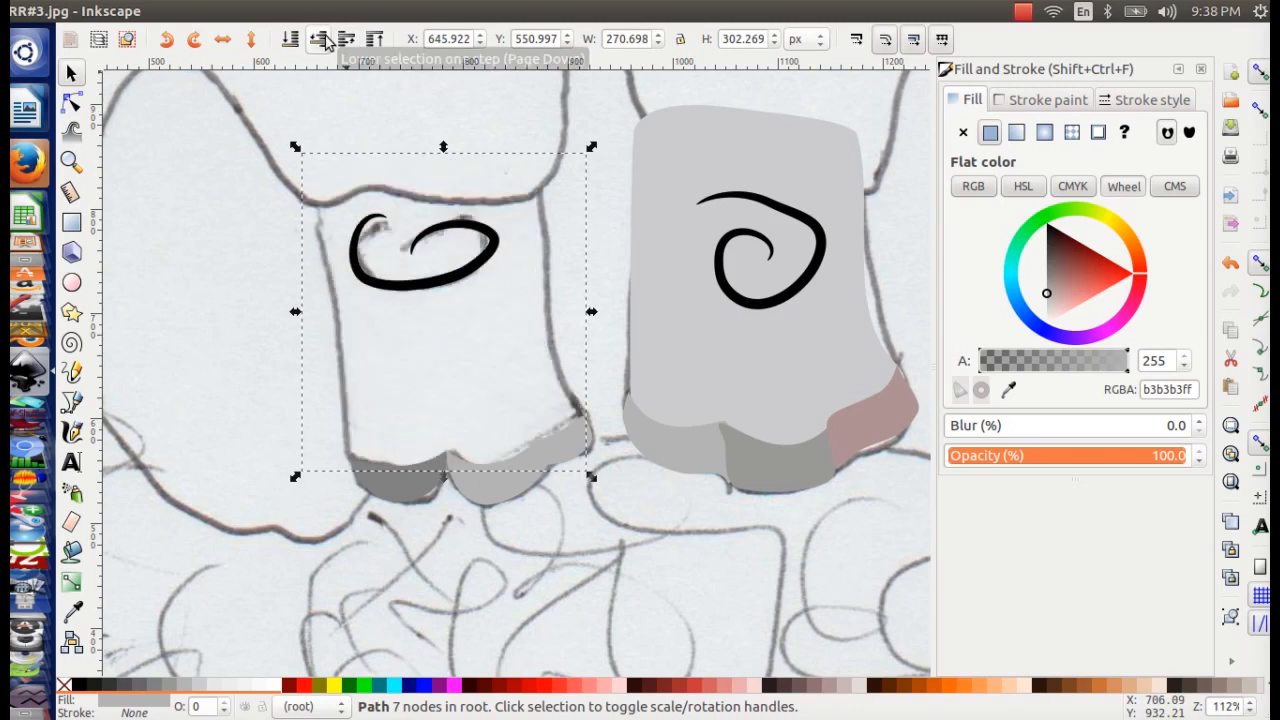
{"action": "left_click", "coordinate": [347, 40]}
{"action": "left_click", "coordinate": [347, 40]}
{"action": "left_click", "coordinate": [326, 41]}
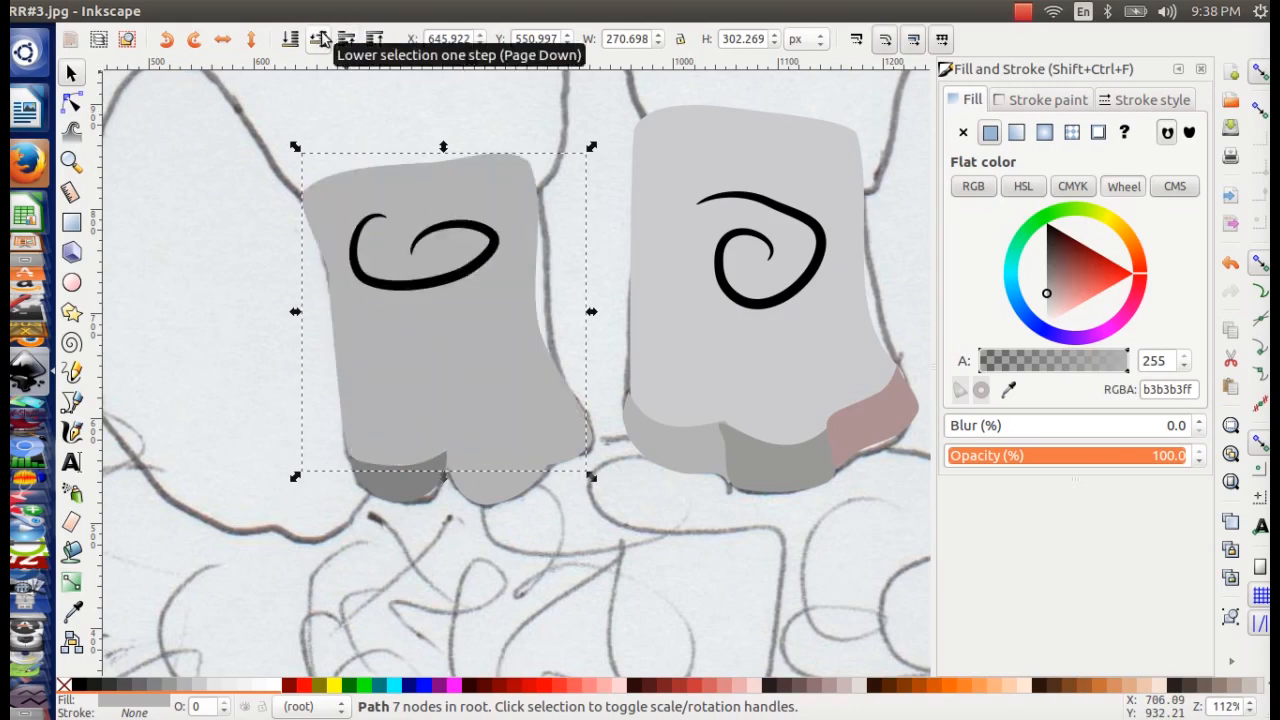
- Examine the two gray legs, their swirls and toenails against the whole sketch
{"action": "scroll", "coordinate": [604, 440], "scroll_direction": "down", "scroll_amount": 3}
{"action": "scroll", "coordinate": [600, 425], "scroll_direction": "up", "scroll_amount": 3}
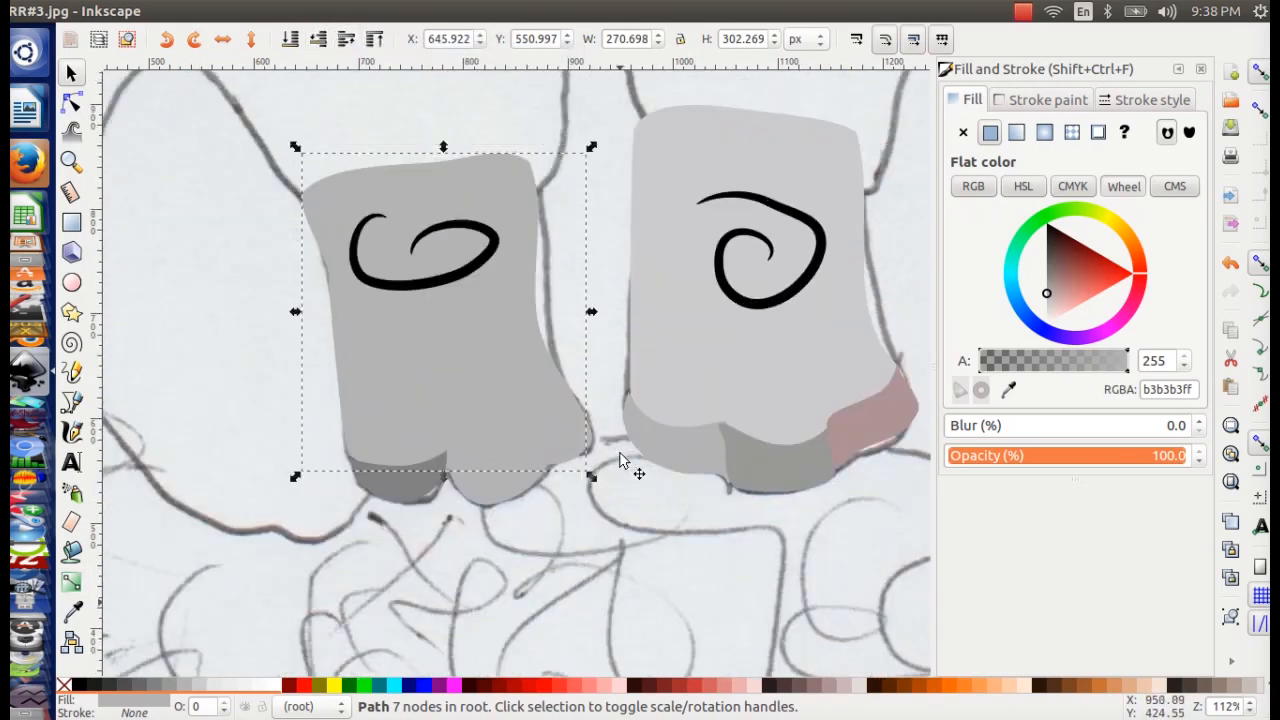
{"action": "key", "text": "minus"}
{"action": "key", "text": "minus"}
{"action": "key", "text": "minus"}
{"action": "key", "text": "plus"}
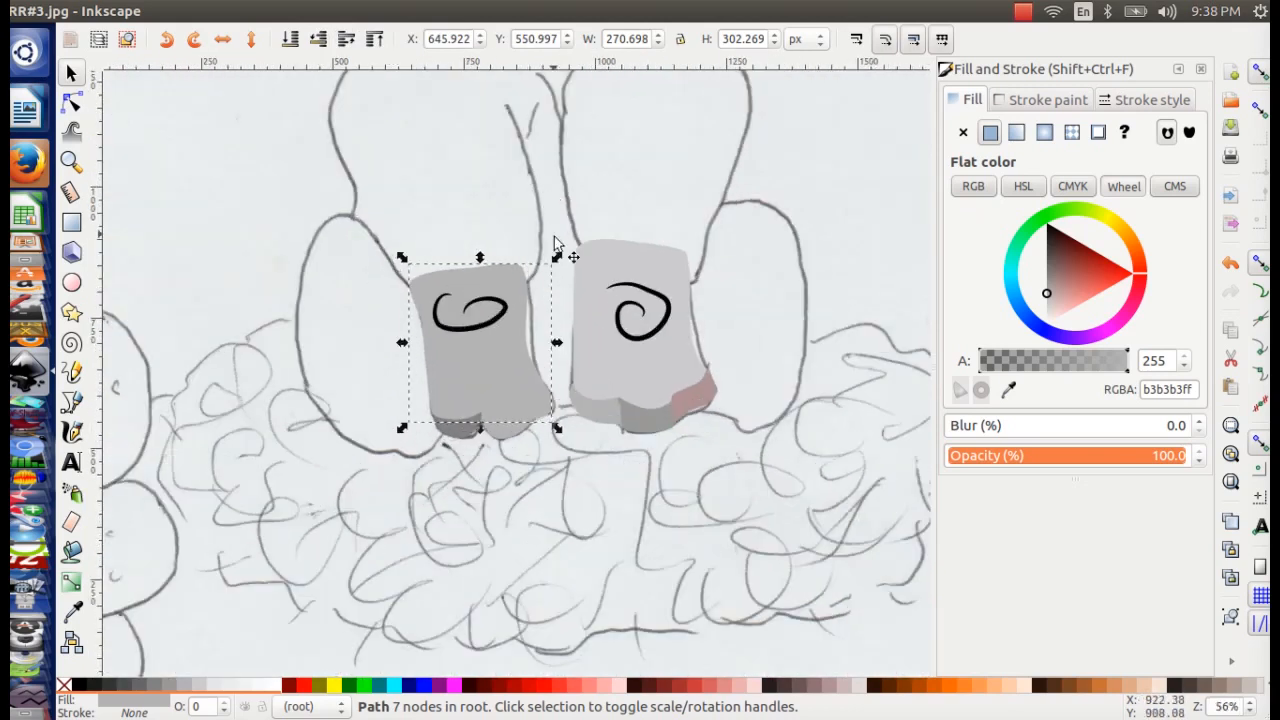
{"action": "key", "text": "minus"}
{"action": "key", "text": "plus"}
{"action": "key", "text": "minus"}
{"action": "key", "text": "minus"}
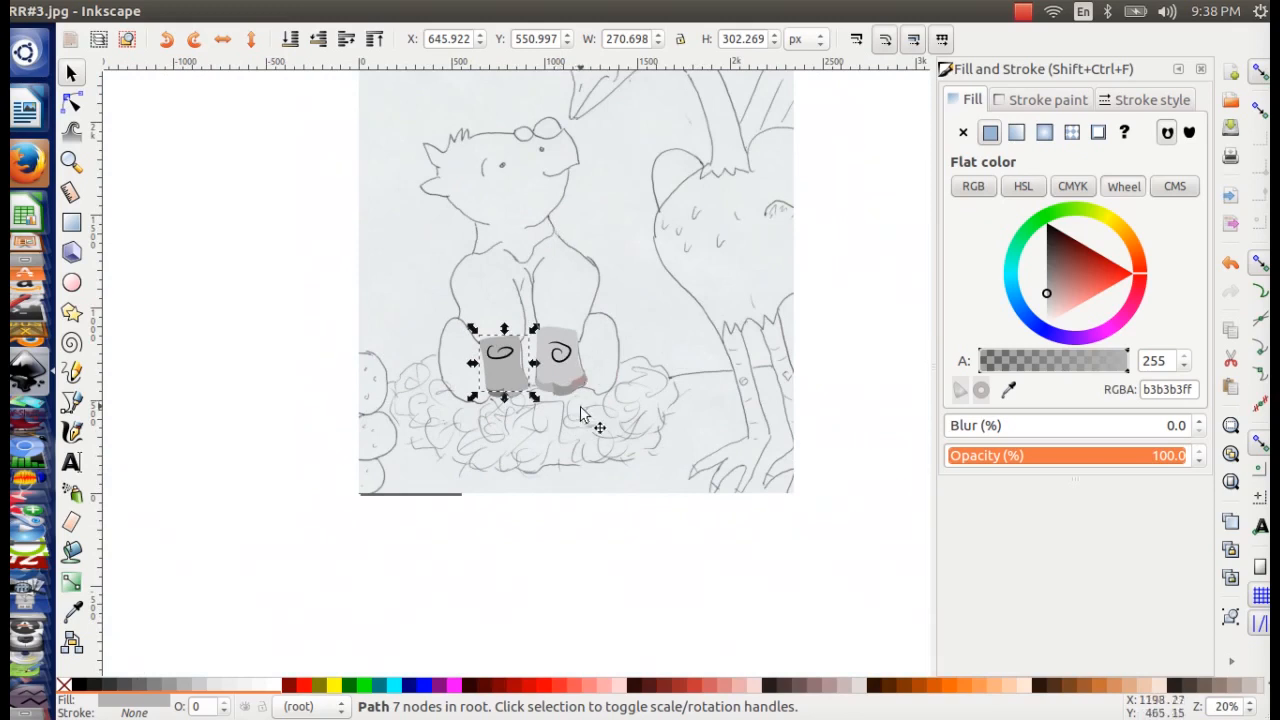
{"action": "key", "text": "minus"}
{"action": "key", "text": "plus"}
{"action": "key", "text": "plus"}
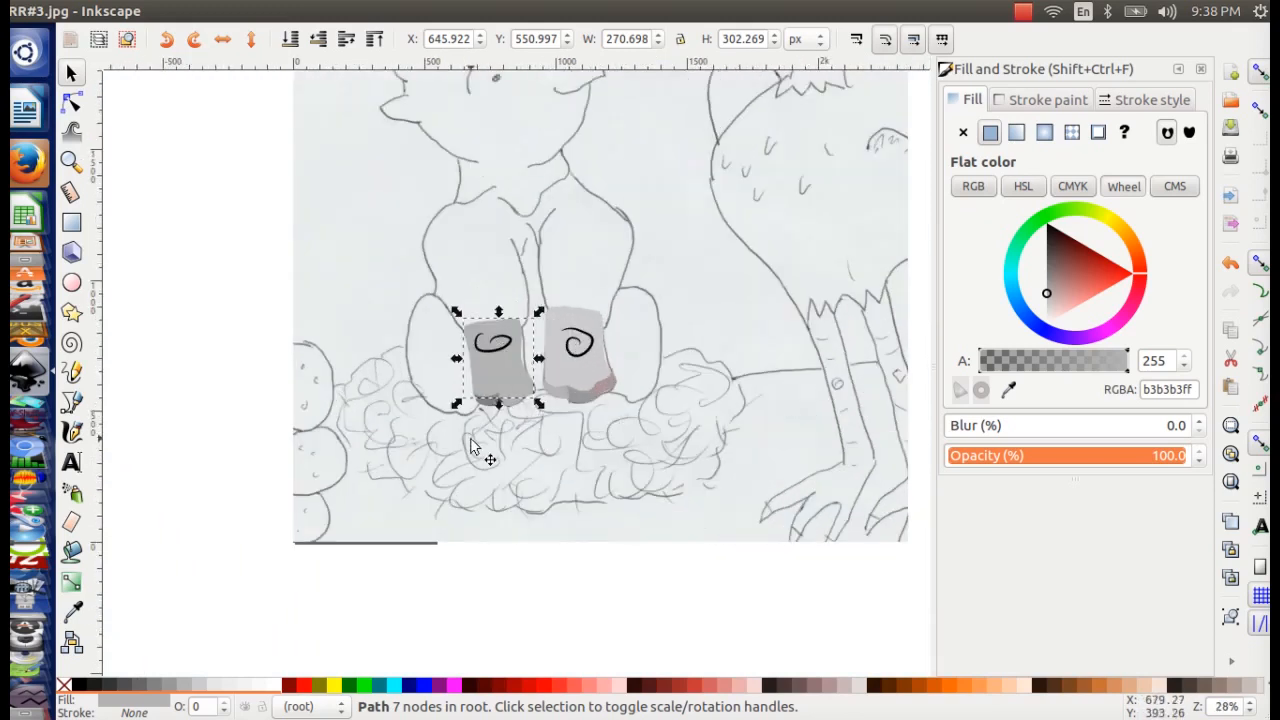
{"action": "left_click_drag", "start_coordinate": [469, 437], "coordinate": [515, 268]}
{"action": "key", "text": "plus"}
{"action": "left_click_drag", "start_coordinate": [536, 185], "coordinate": [487, 398]}
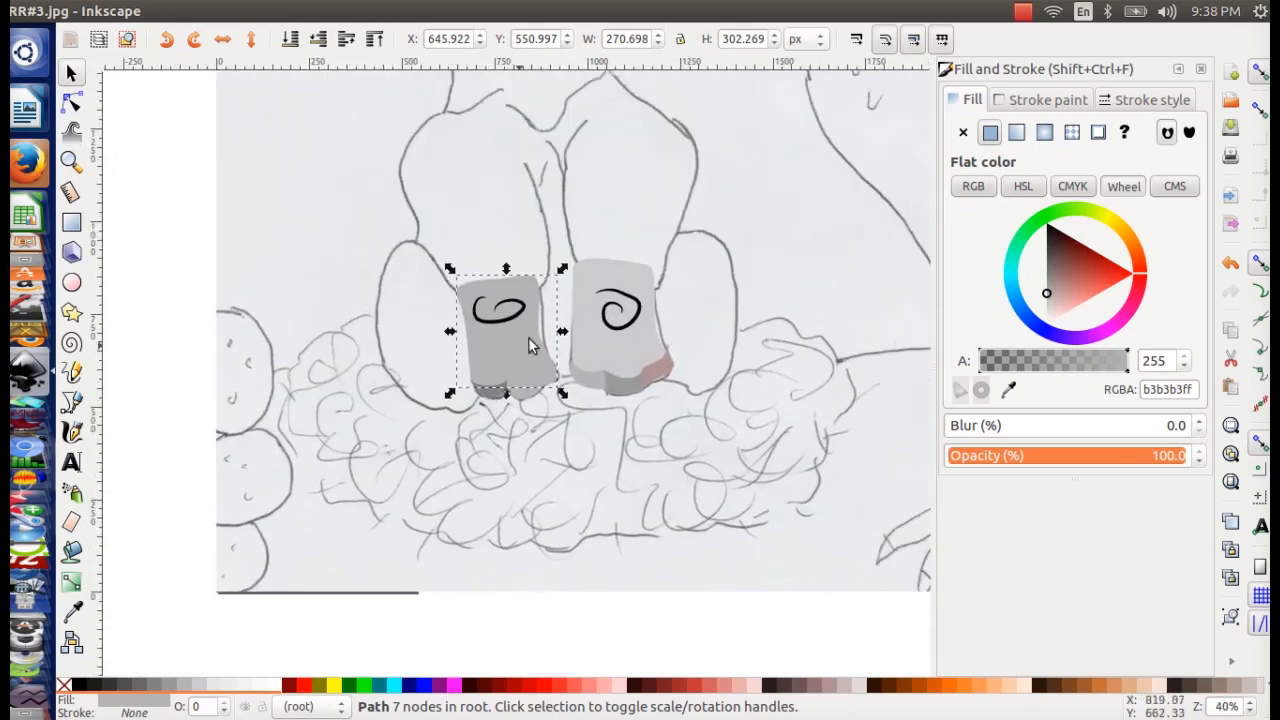
{"action": "key", "text": "minus"}
{"action": "left_click_drag", "start_coordinate": [616, 204], "coordinate": [574, 329]}
{"action": "key", "text": "plus"}
{"action": "key", "text": "plus"}
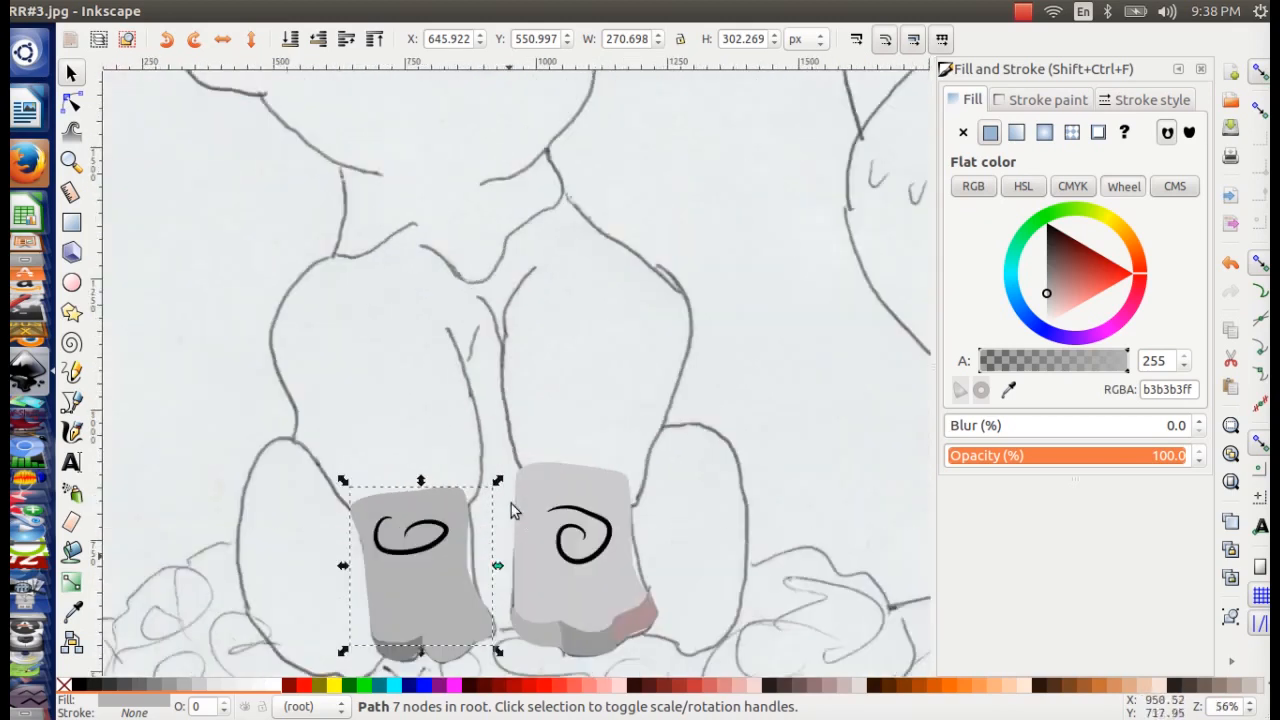
{"action": "left_click_drag", "start_coordinate": [511, 503], "coordinate": [544, 248]}
{"action": "key", "text": "minus"}
{"action": "key", "text": "minus"}
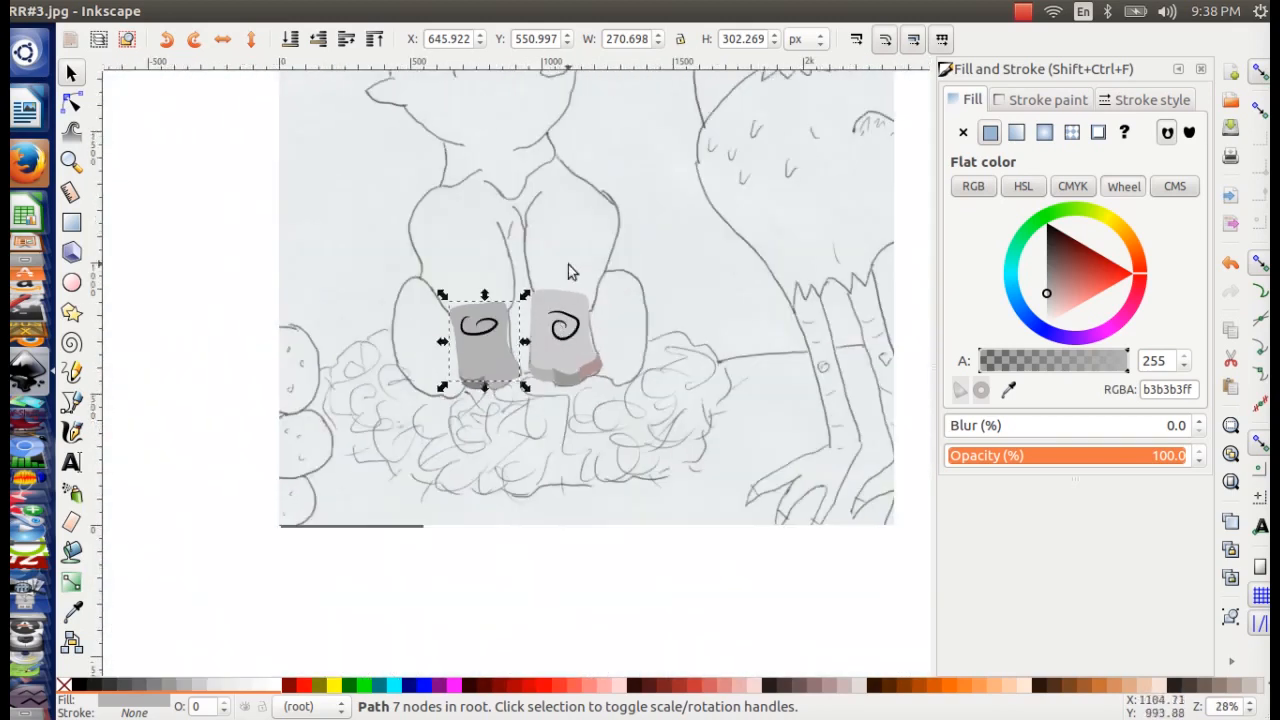
{"action": "key", "text": "minus"}
{"action": "left_click_drag", "start_coordinate": [591, 234], "coordinate": [503, 330]}
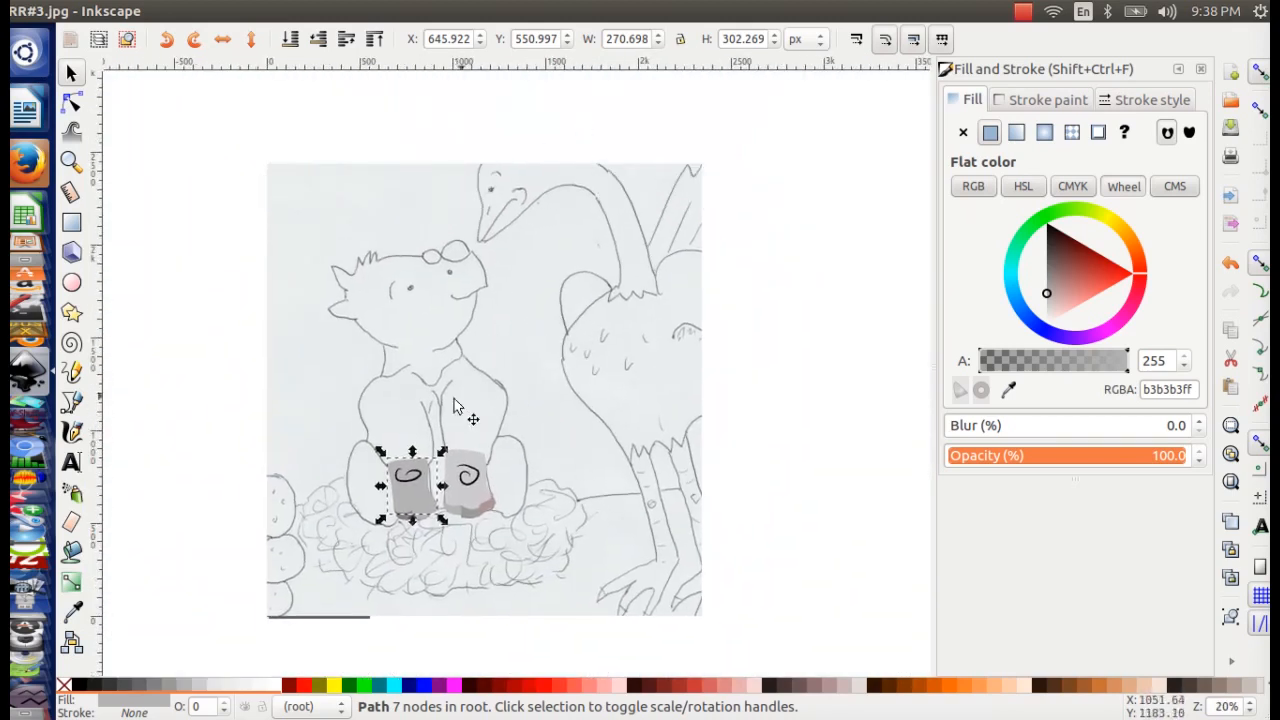
- Draw a small black-filled circle over the left eye of the sketched head
{"action": "key", "text": "plus"}
{"action": "key", "text": "plus"}
{"action": "left_click_drag", "start_coordinate": [398, 262], "coordinate": [610, 300]}
{"action": "key", "text": "plus"}
{"action": "key", "text": "plus"}
{"action": "scroll", "coordinate": [549, 306], "scroll_direction": "up", "scroll_amount": 5}
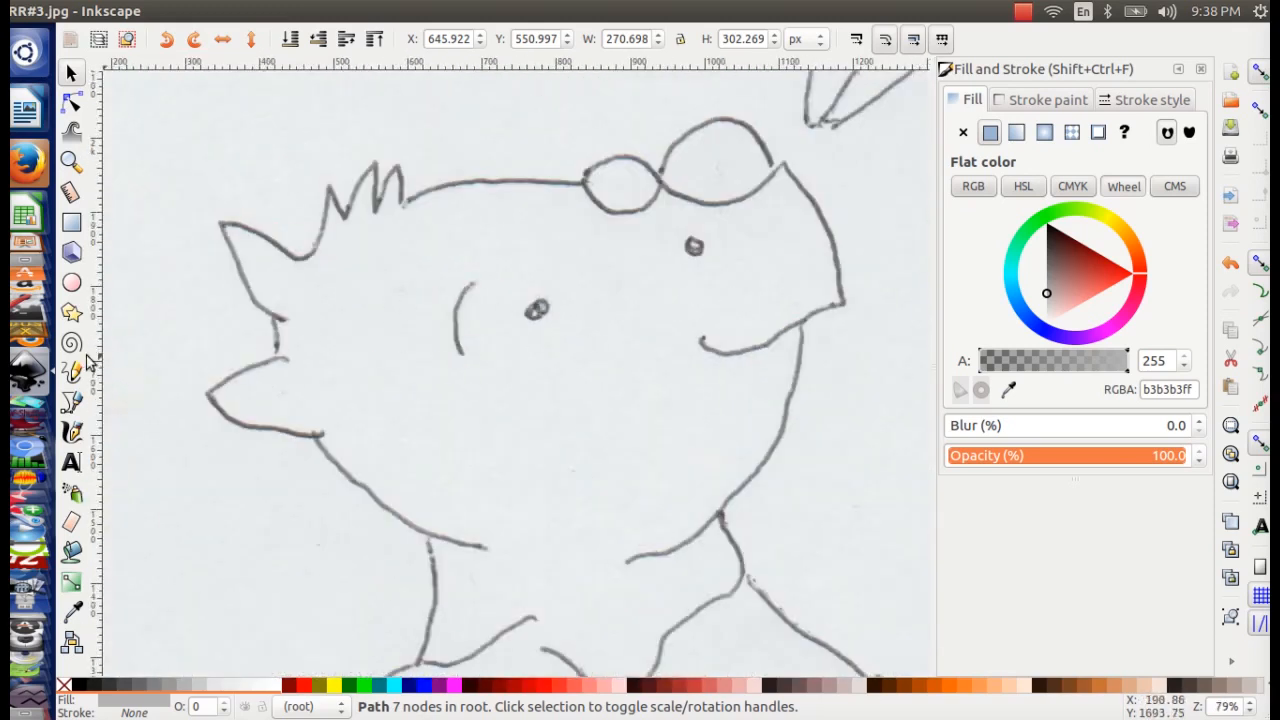
{"action": "left_click", "coordinate": [71, 283]}
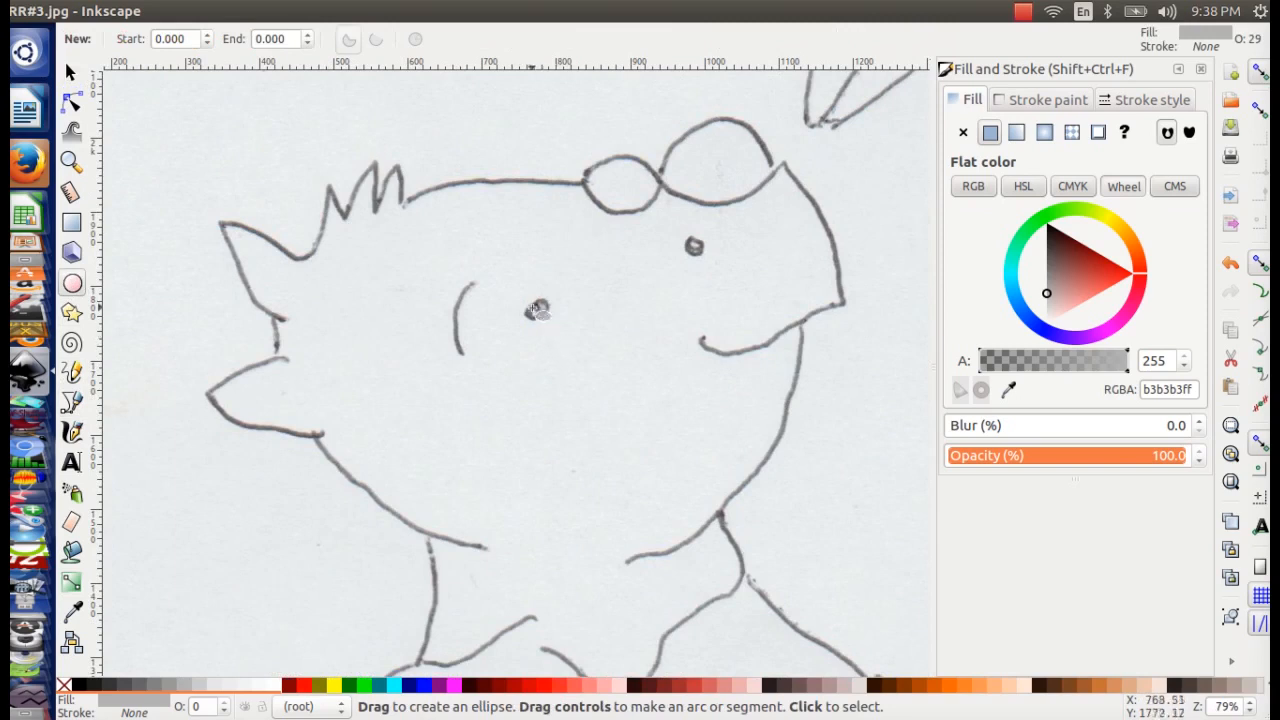
{"action": "left_click", "coordinate": [78, 685]}
{"action": "mouse_move", "coordinate": [548, 306]}
{"action": "left_mouse_down"}
{"action": "mouse_move", "coordinate": [529, 291]}
{"action": "mouse_move", "coordinate": [551, 320]}
{"action": "left_mouse_up"}
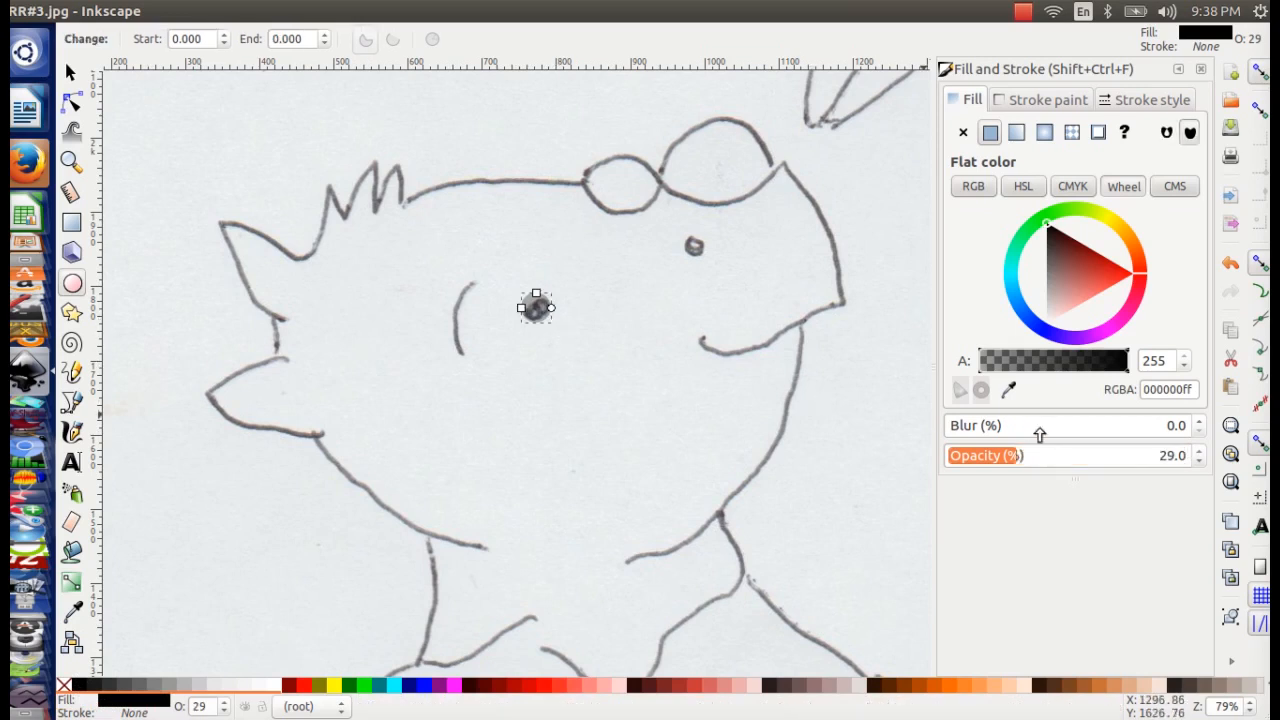
- Set the left eye circle's opacity to 100% and draw a slightly smaller black circle over the right eye
{"action": "left_click_drag", "start_coordinate": [1020, 457], "coordinate": [1009, 458]}
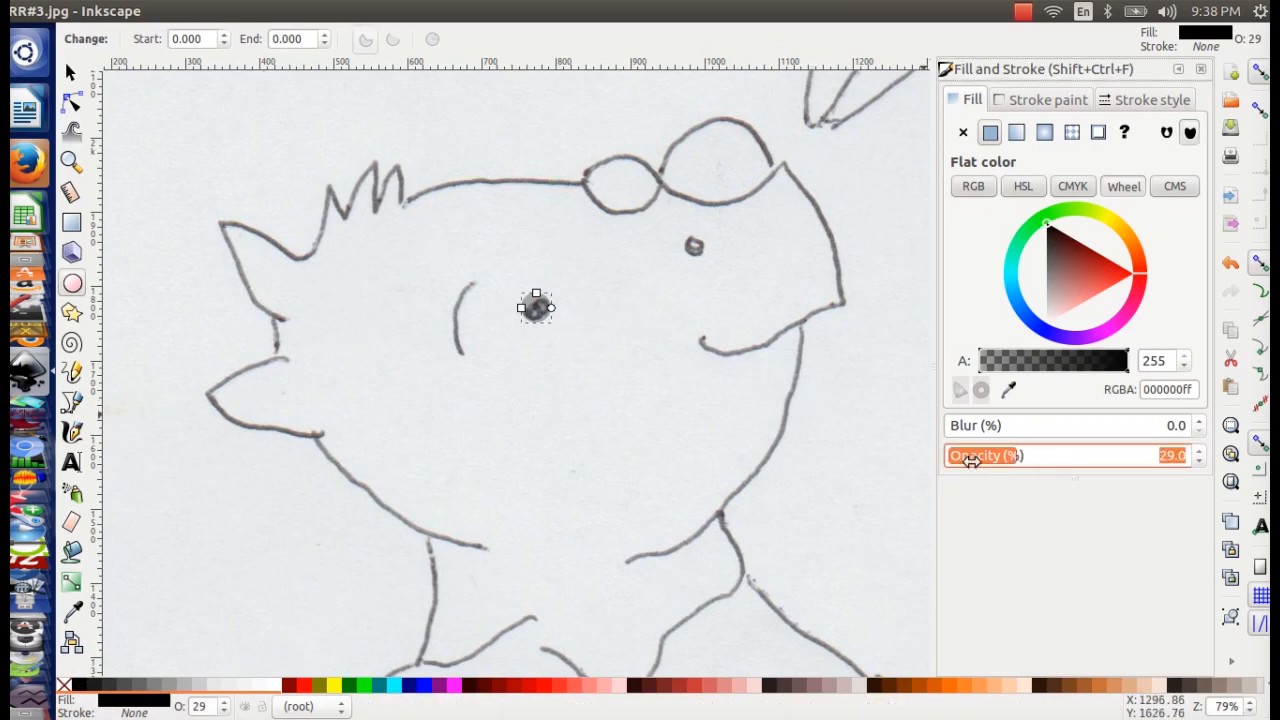
{"action": "left_click", "coordinate": [1198, 462]}
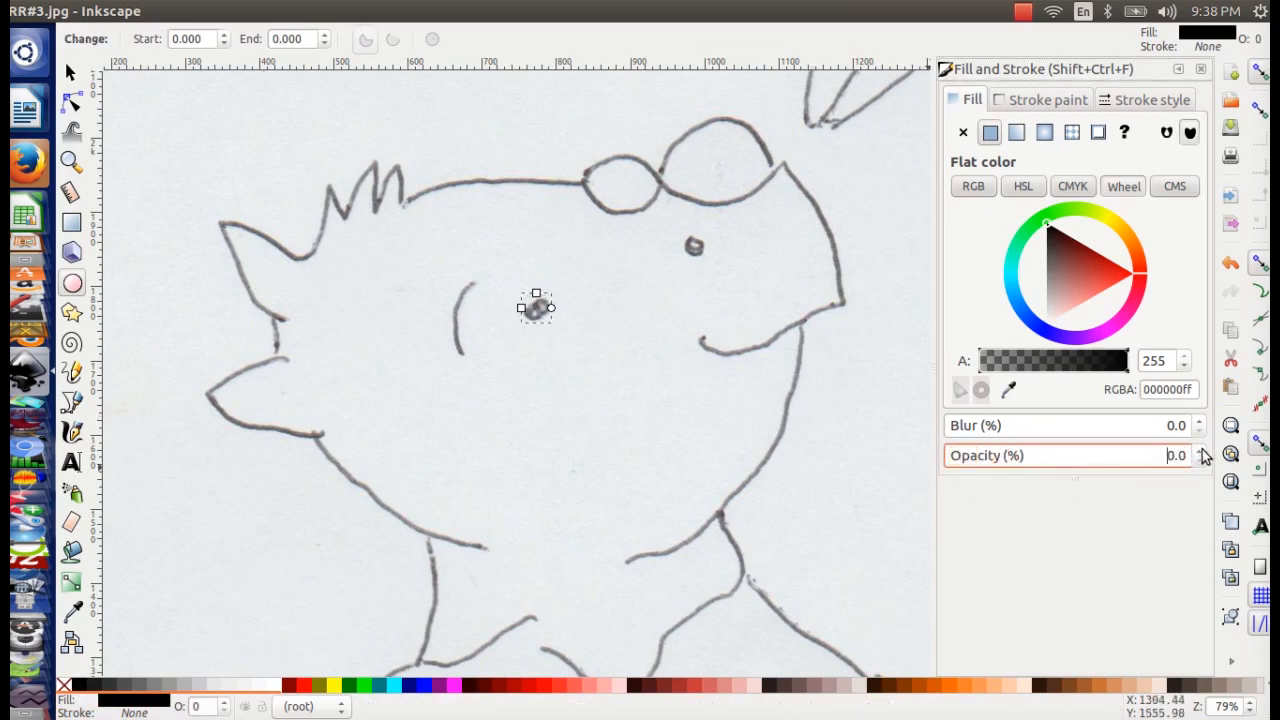
{"action": "left_click", "coordinate": [1203, 451]}
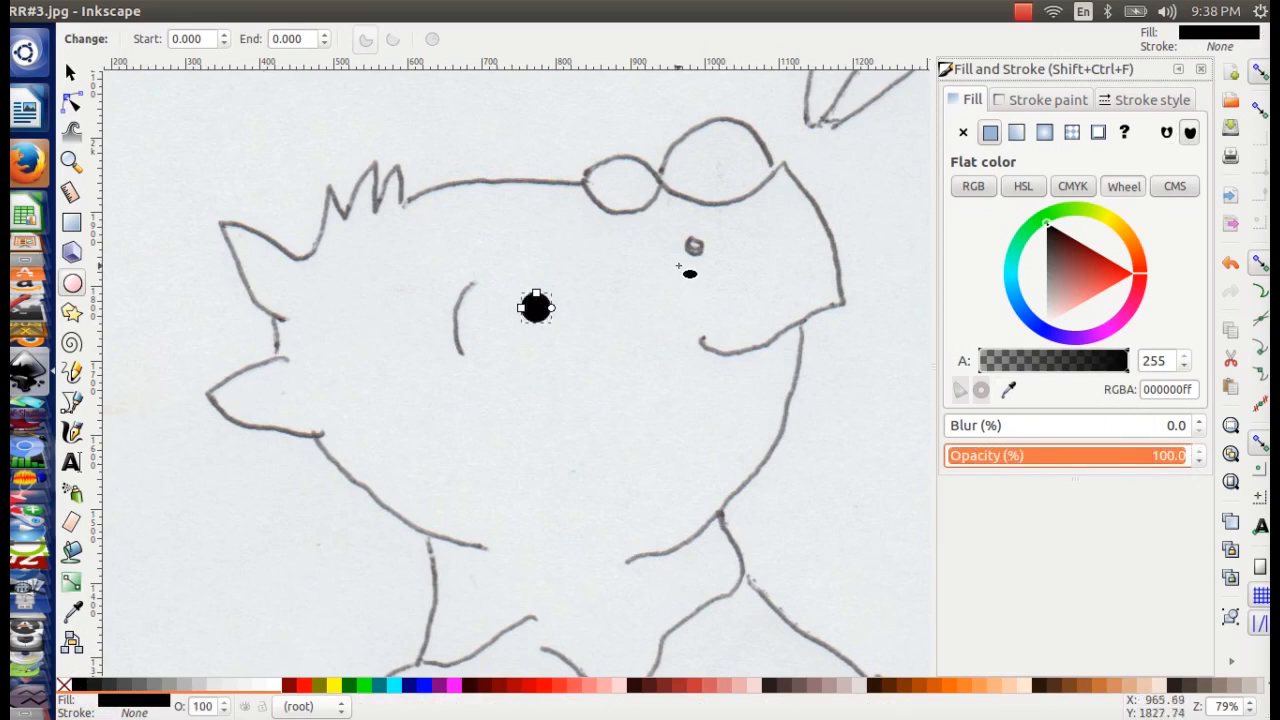
{"action": "left_click_drag", "start_coordinate": [686, 236], "coordinate": [707, 257]}
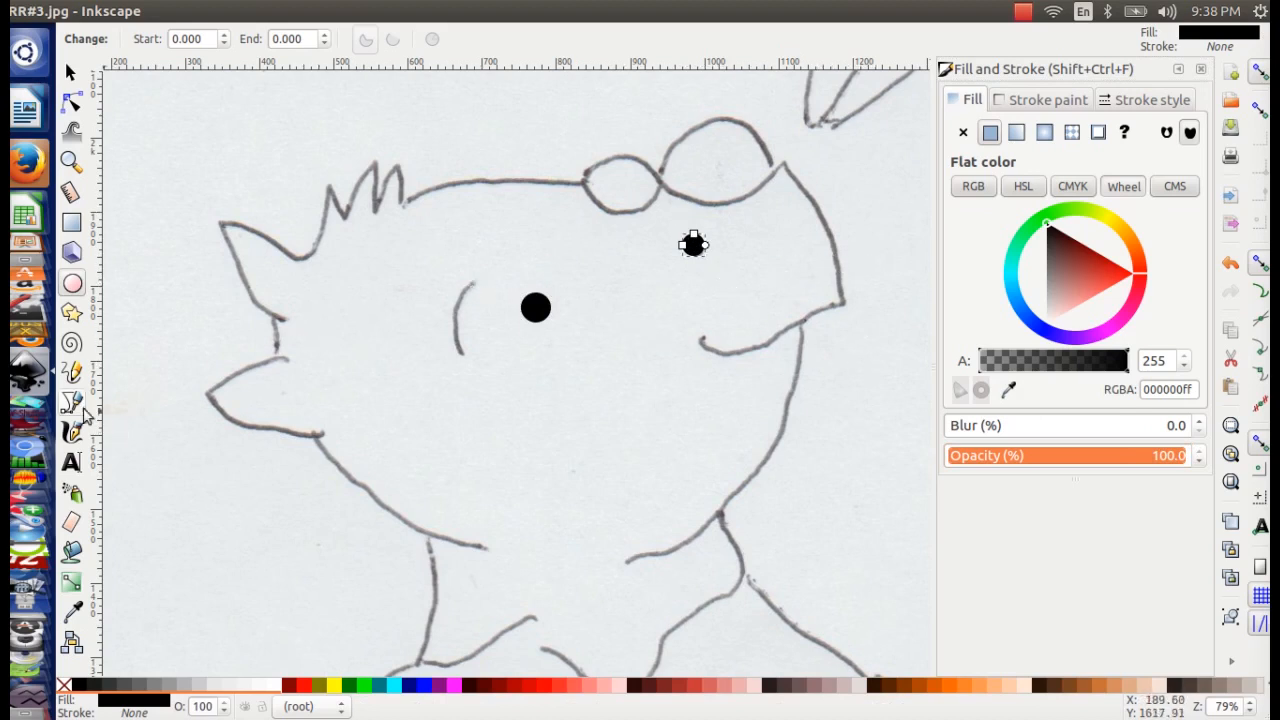
- Try to trace the short curved line beside the left eye as a freehand path with no shape applied
{"action": "left_click", "coordinate": [72, 372]}
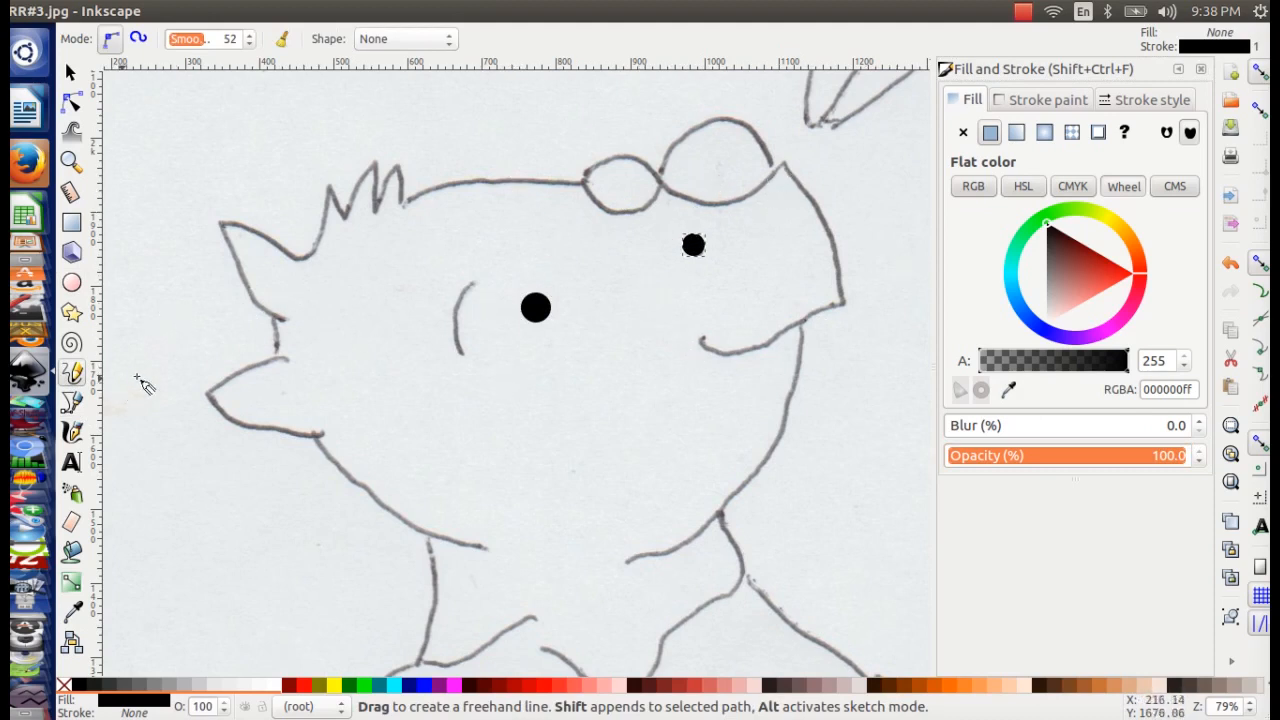
{"action": "left_click_drag", "start_coordinate": [478, 300], "coordinate": [474, 296]}
{"action": "left_click_drag", "start_coordinate": [452, 357], "coordinate": [453, 357]}
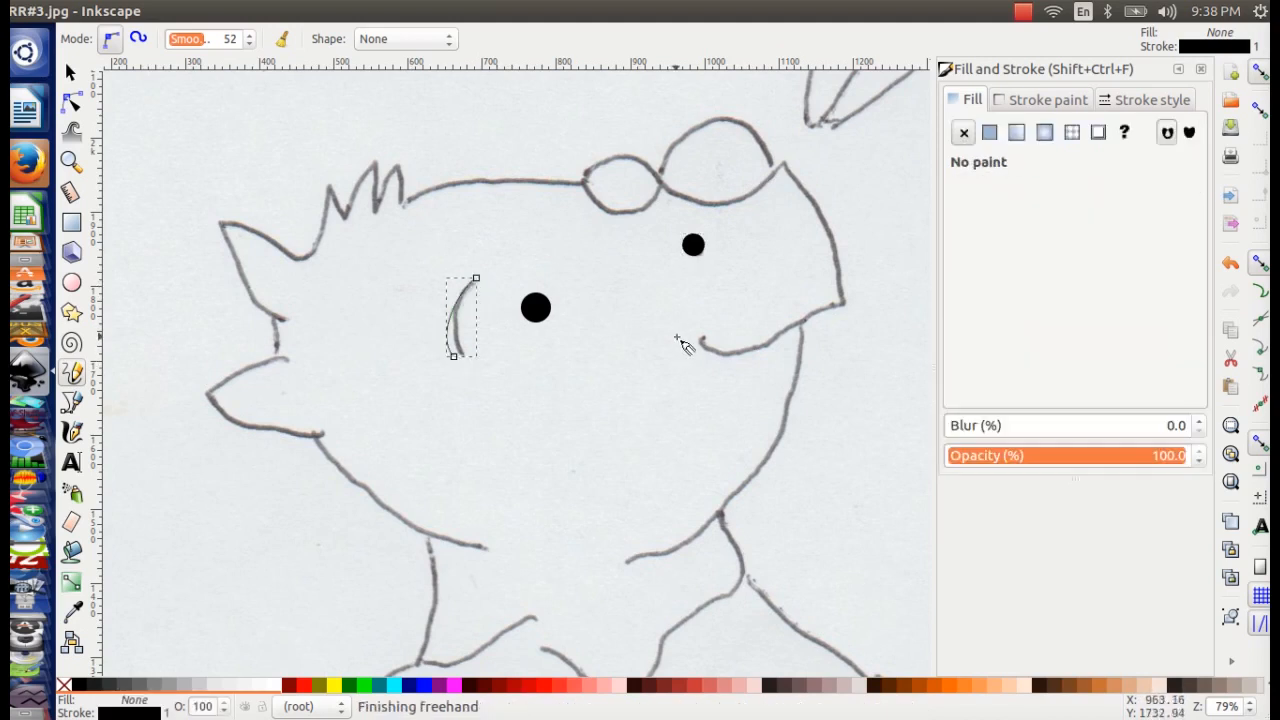
{"action": "key", "text": "Escape"}
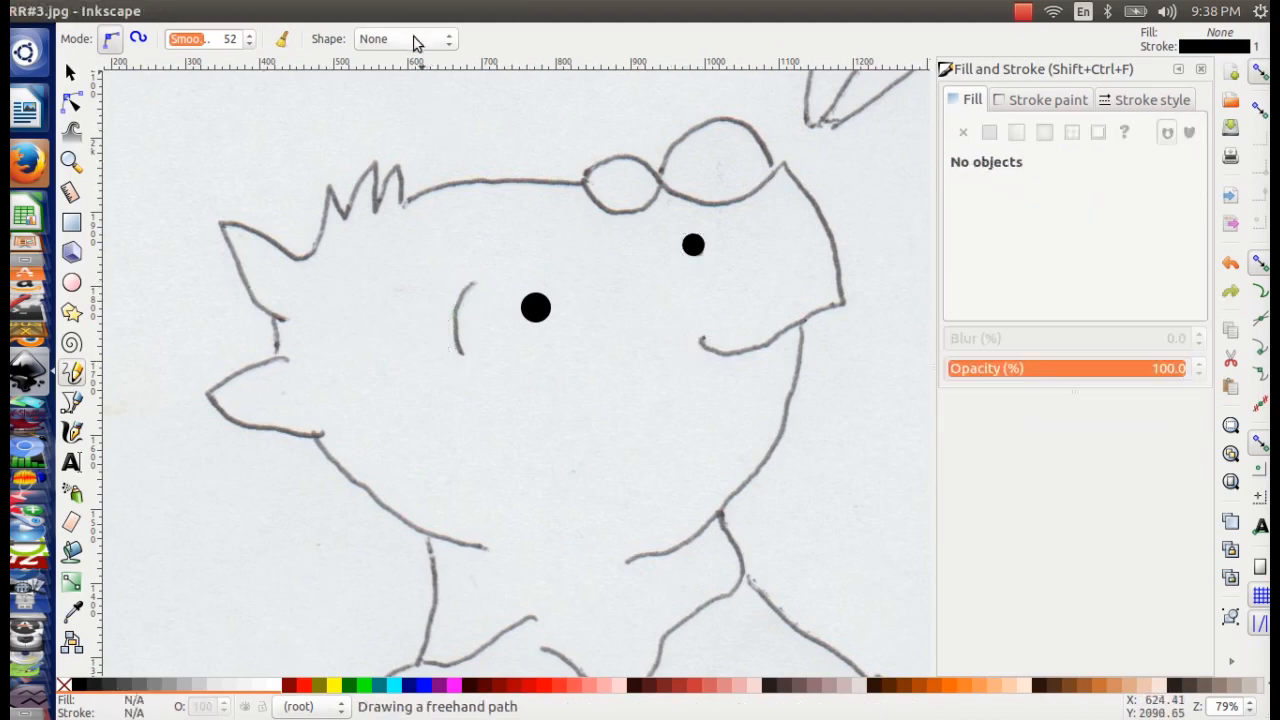
- Set the freehand line shape to From clipboard and try tracing the short curved line beside the left eye
{"action": "left_click", "coordinate": [416, 40]}
{"action": "left_click", "coordinate": [395, 140]}
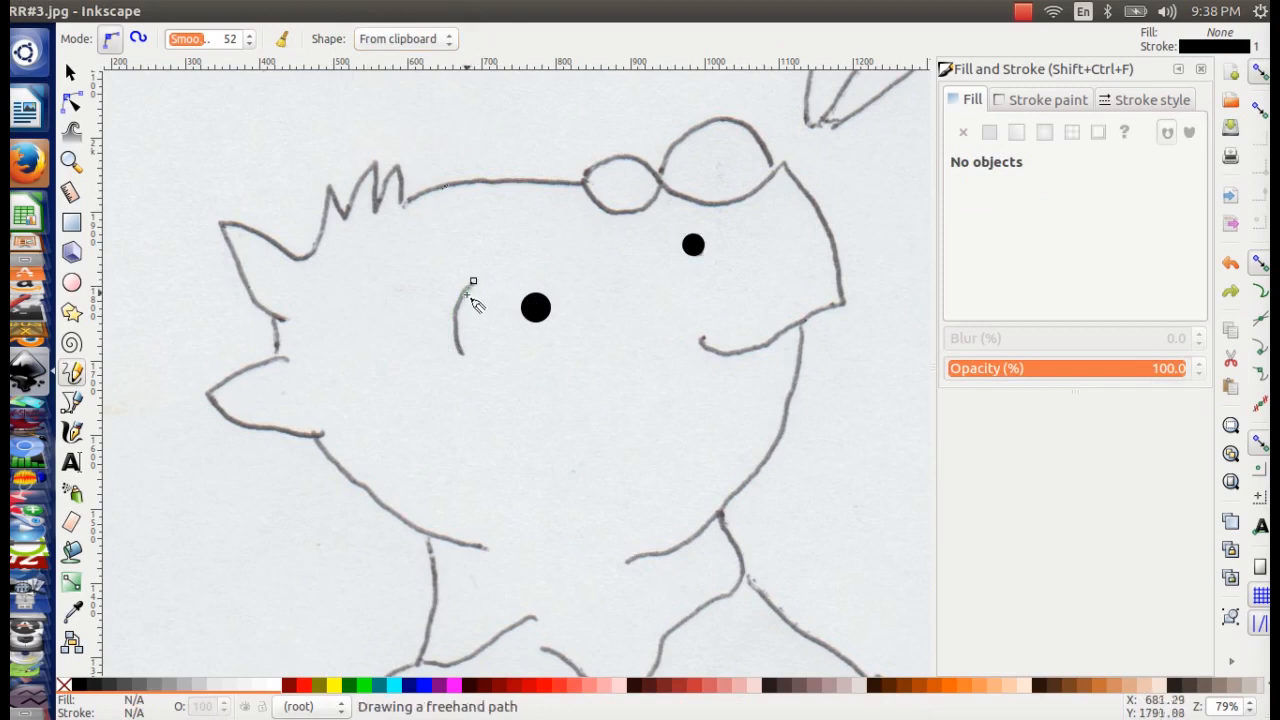
{"action": "left_click_drag", "start_coordinate": [474, 360], "coordinate": [474, 358]}
{"action": "key", "text": "ctrl+z"}
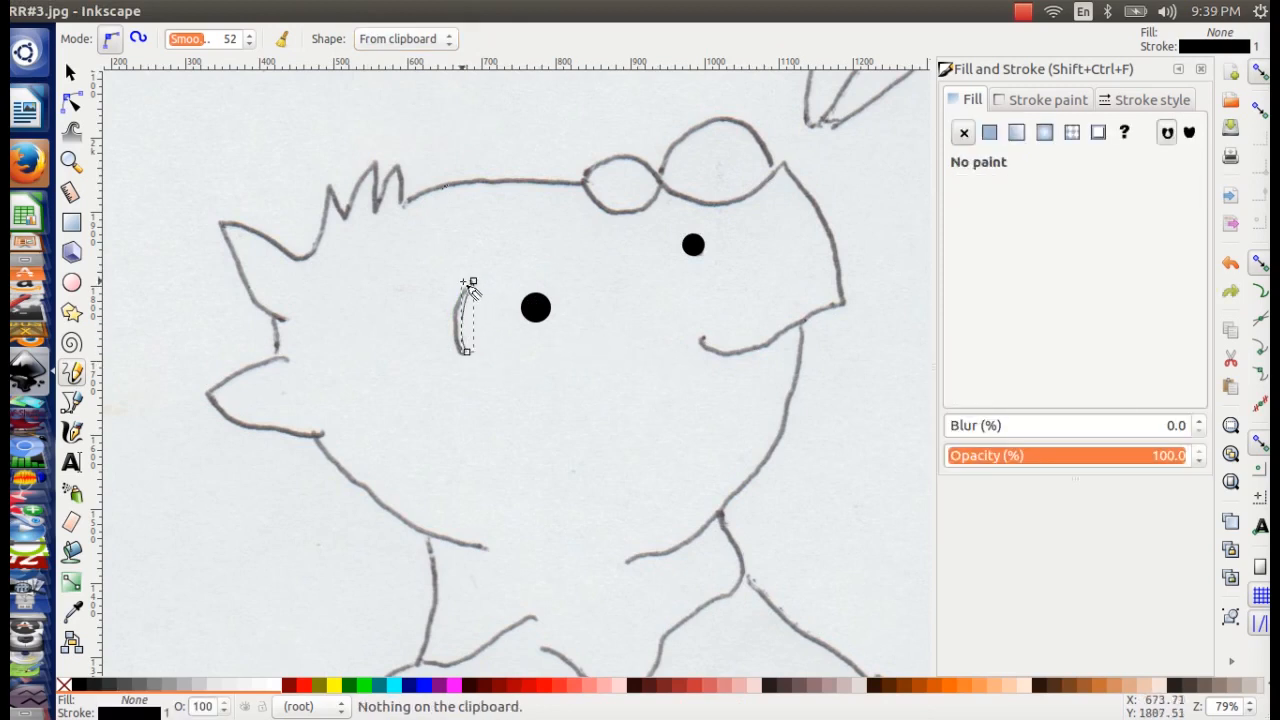
{"action": "key", "text": "ctrl+z"}
{"action": "left_click_drag", "start_coordinate": [485, 276], "coordinate": [465, 296]}
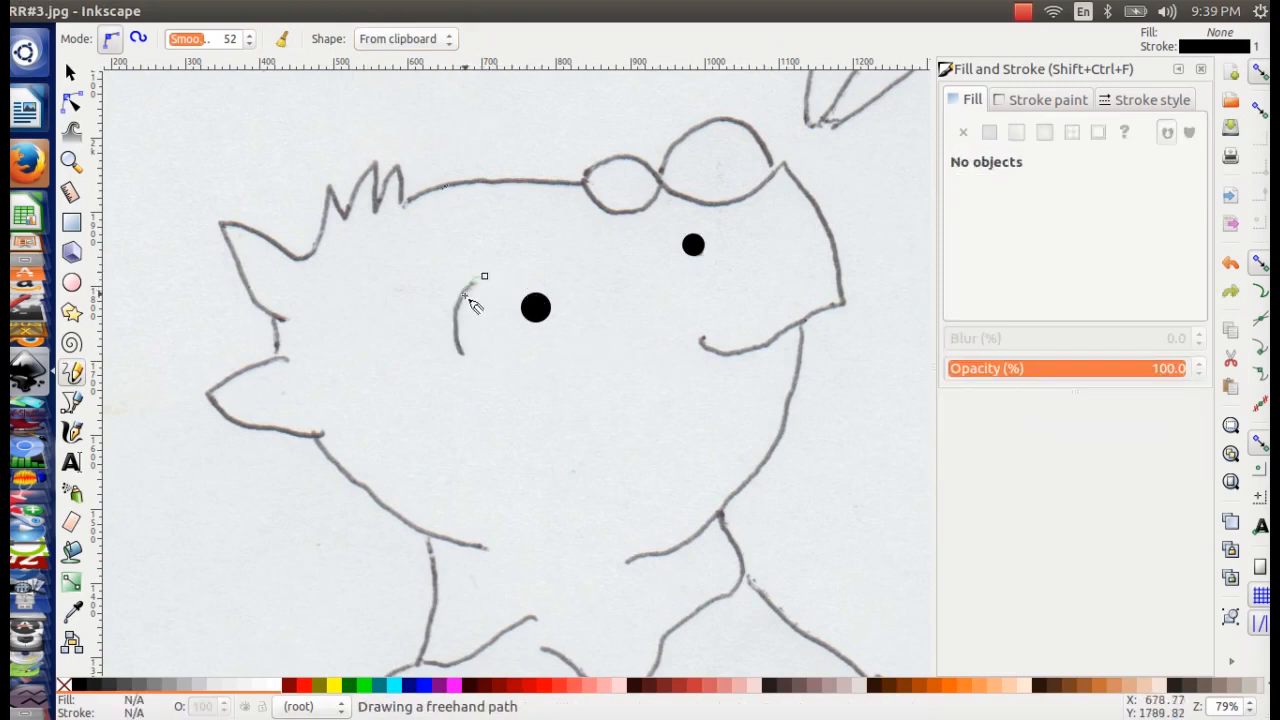
{"action": "left_click_drag", "start_coordinate": [472, 360], "coordinate": [469, 356]}
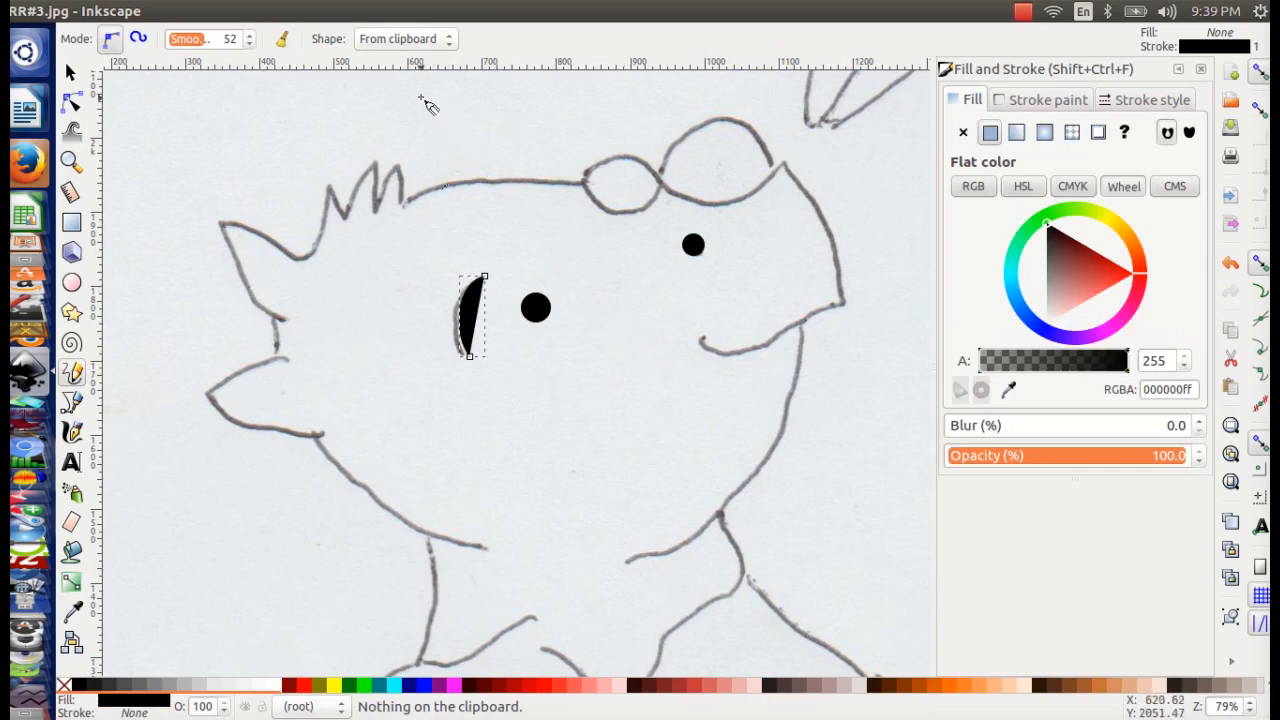
{"action": "key", "text": "ctrl+z"}
- Set the freehand line shape to Ellipse and trace the short curved line beside the left eye
{"action": "left_click", "coordinate": [390, 40]}
{"action": "left_click", "coordinate": [385, 29]}
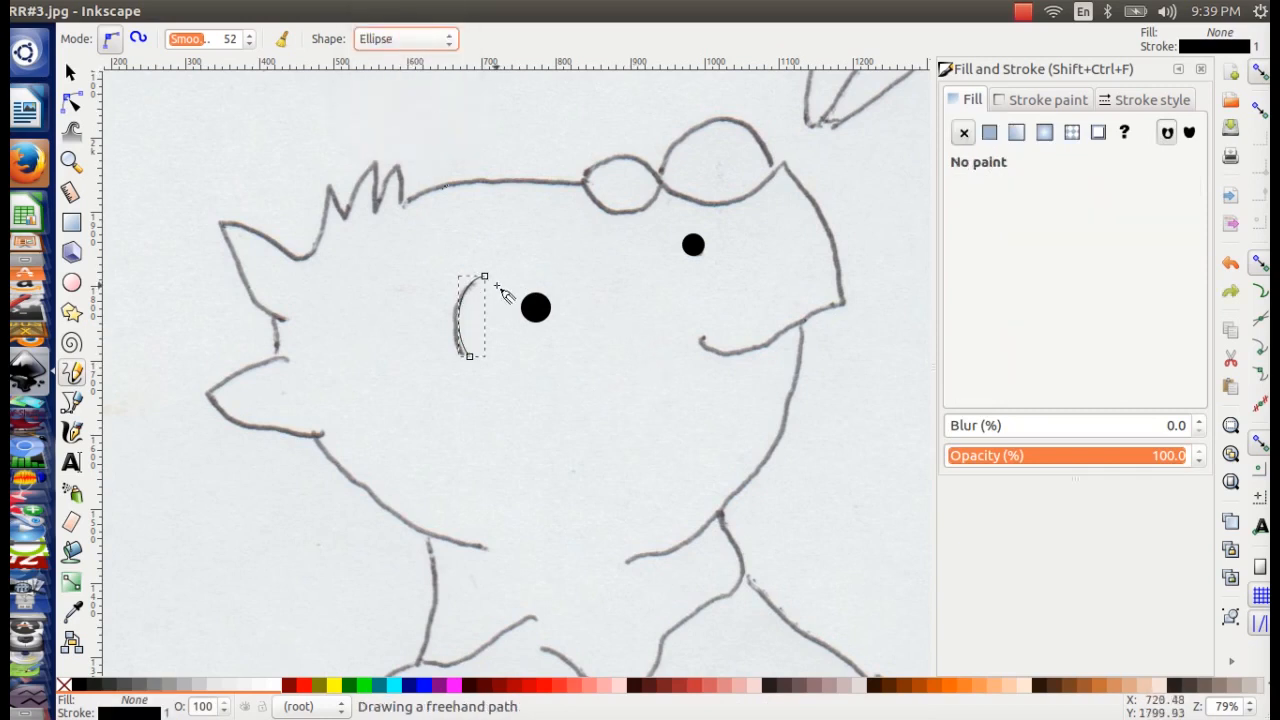
{"action": "key", "text": "Escape"}
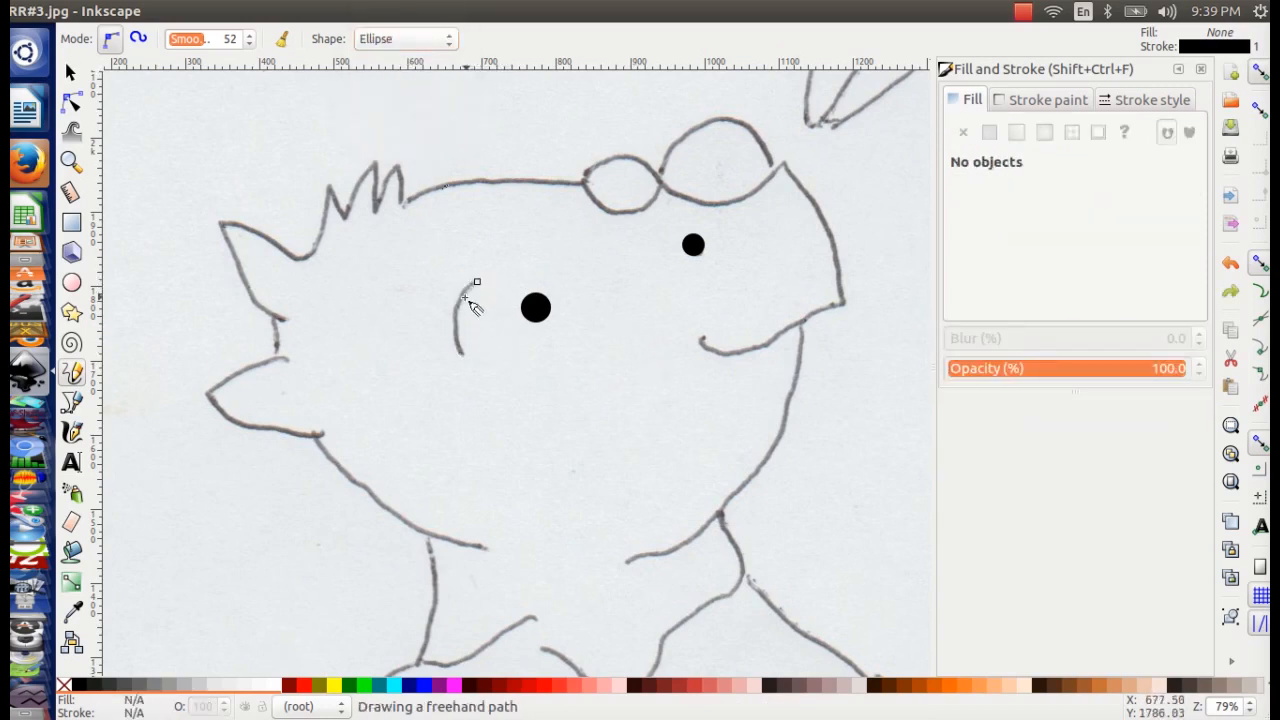
{"action": "left_click_drag", "start_coordinate": [463, 352], "coordinate": [461, 350]}
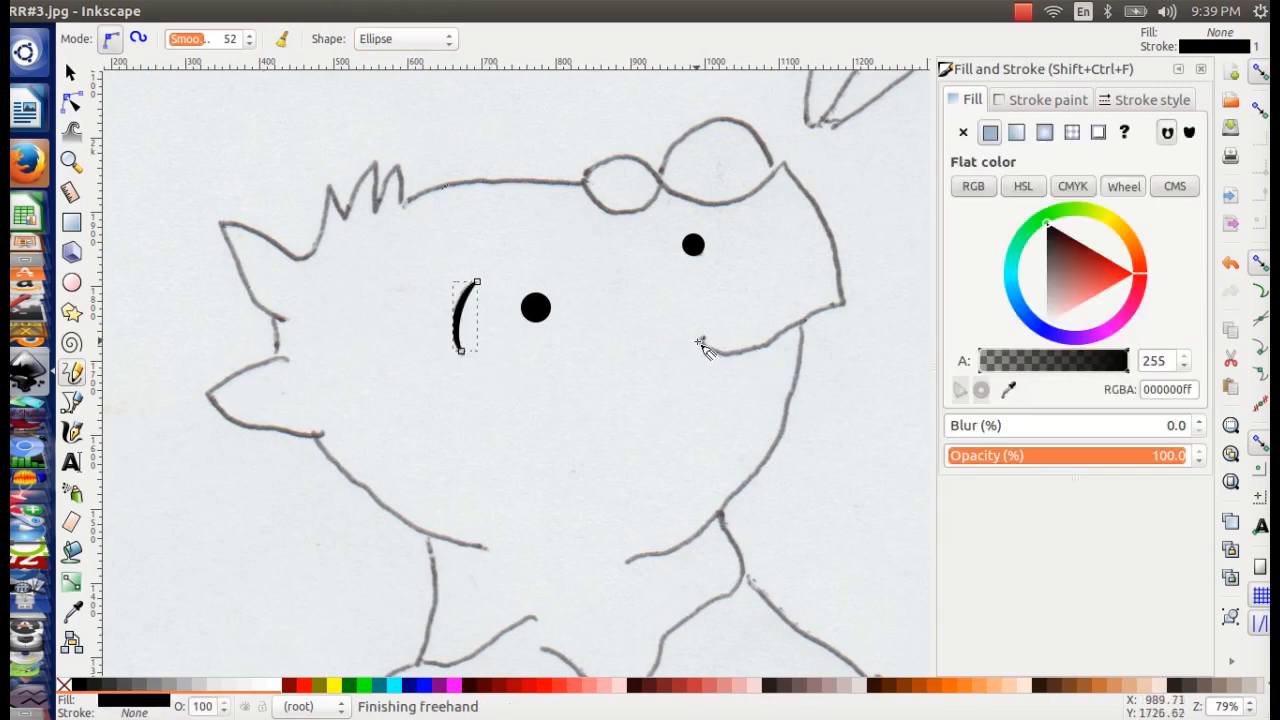
- Trace the mouth line, the front of the snout and the undersides of the two round bumps above it
{"action": "mouse_move", "coordinate": [700, 342]}
{"action": "left_mouse_down"}
{"action": "mouse_move", "coordinate": [745, 351]}
{"action": "mouse_move", "coordinate": [842, 309]}
{"action": "left_mouse_up"}
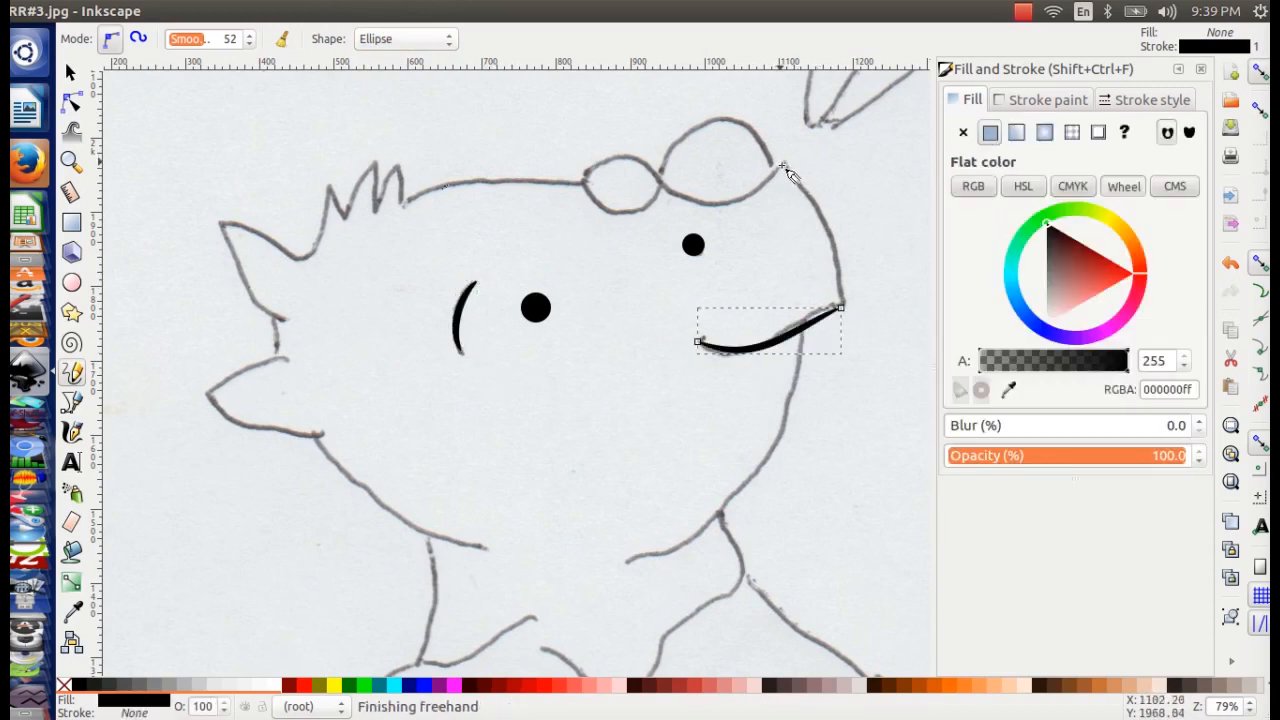
{"action": "mouse_move", "coordinate": [781, 163]}
{"action": "left_mouse_down"}
{"action": "mouse_move", "coordinate": [840, 264]}
{"action": "mouse_move", "coordinate": [842, 306]}
{"action": "left_mouse_up"}
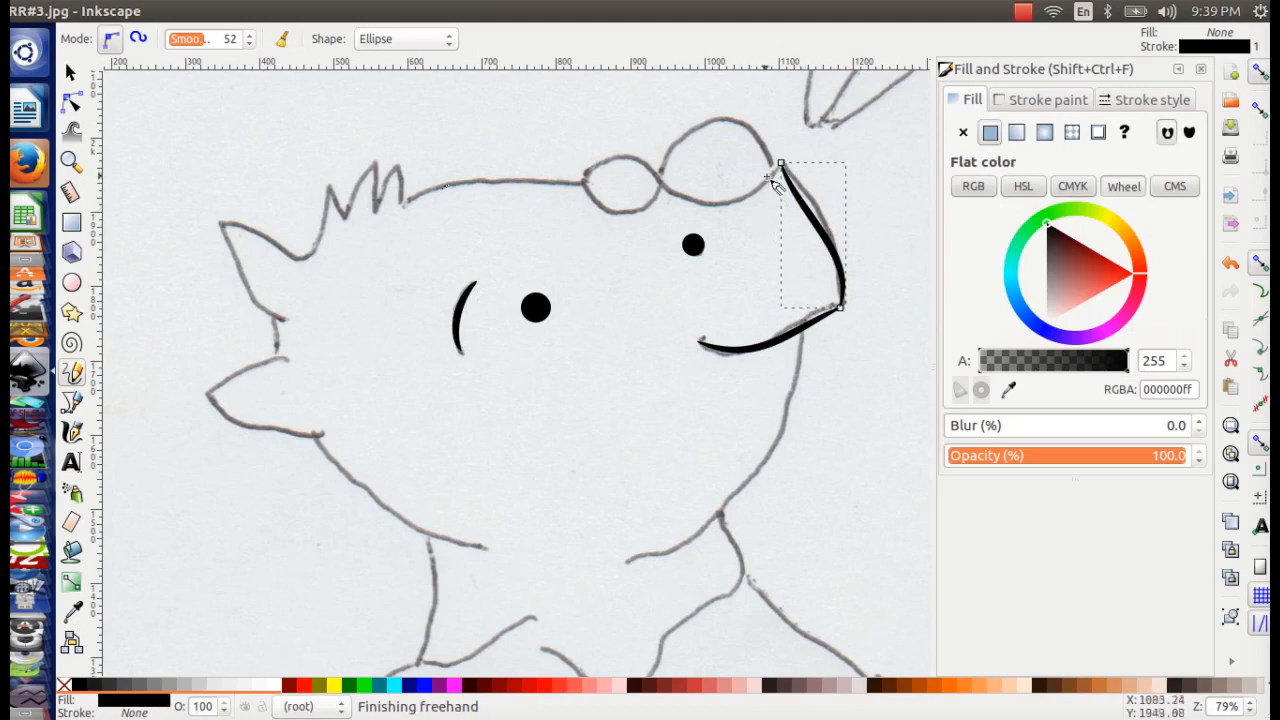
{"action": "mouse_move", "coordinate": [773, 168]}
{"action": "left_mouse_down"}
{"action": "mouse_move", "coordinate": [774, 193]}
{"action": "mouse_move", "coordinate": [672, 203]}
{"action": "mouse_move", "coordinate": [584, 205]}
{"action": "mouse_move", "coordinate": [580, 185]}
{"action": "mouse_move", "coordinate": [651, 214]}
{"action": "mouse_move", "coordinate": [657, 183]}
{"action": "mouse_move", "coordinate": [750, 194]}
{"action": "mouse_move", "coordinate": [774, 167]}
{"action": "left_mouse_up"}
{"action": "key", "text": "ctrl+z"}
{"action": "key", "text": "Delete"}
{"action": "key", "text": "ctrl+z"}
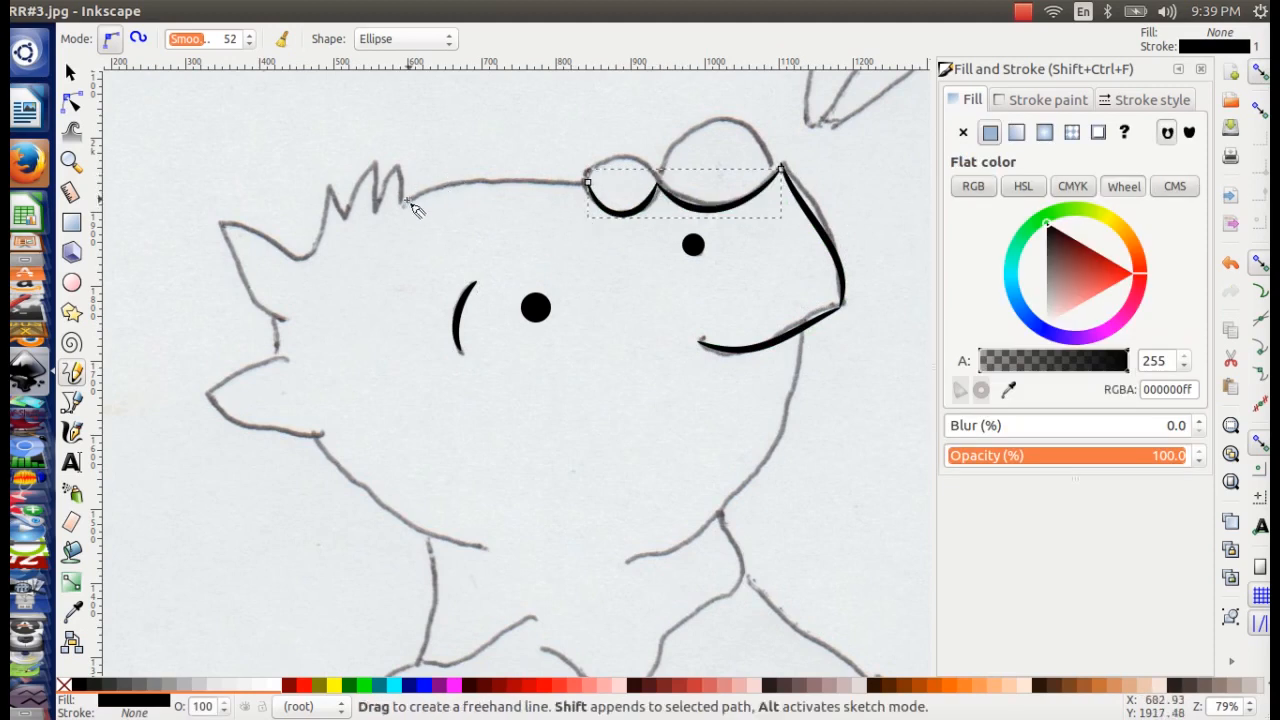
- Trace the top of the head and the zigzag hair tuft down to the upper ear with tapered freehand strokes
{"action": "mouse_move", "coordinate": [392, 207]}
{"action": "left_mouse_down"}
{"action": "mouse_move", "coordinate": [446, 187]}
{"action": "mouse_move", "coordinate": [589, 186]}
{"action": "left_mouse_up"}
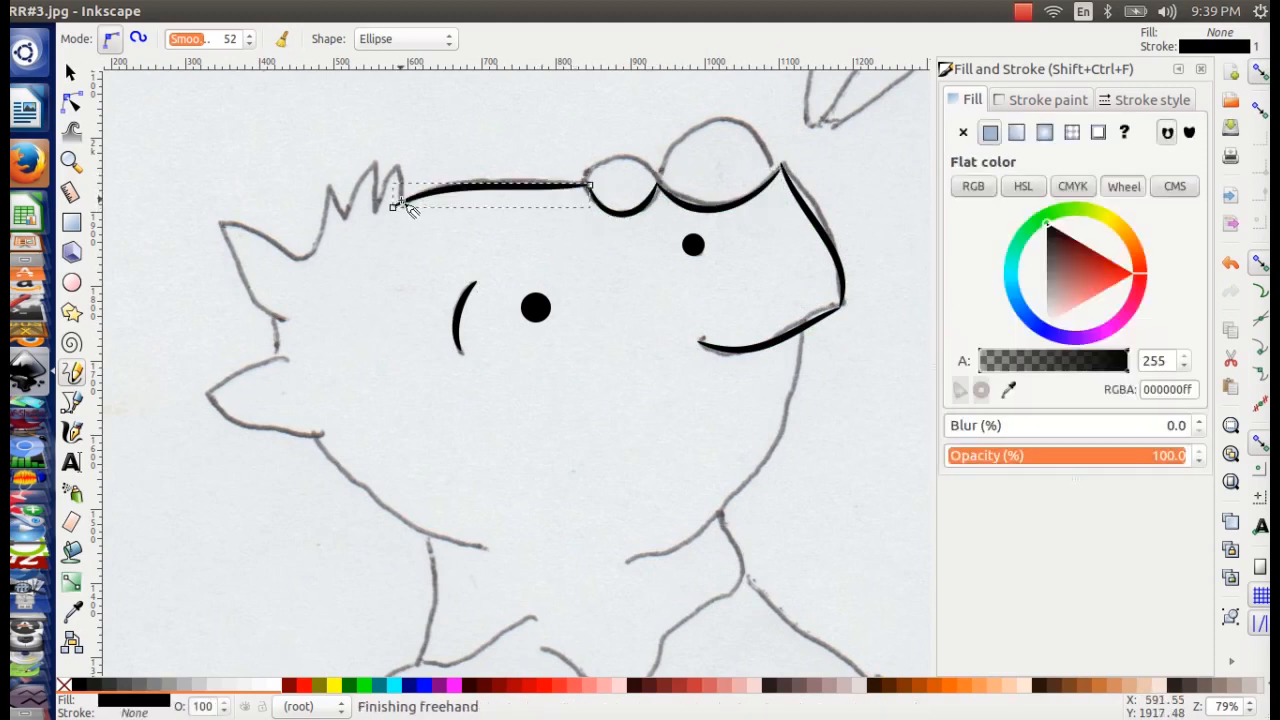
{"action": "mouse_move", "coordinate": [323, 183]}
{"action": "left_mouse_down"}
{"action": "mouse_move", "coordinate": [297, 262]}
{"action": "mouse_move", "coordinate": [352, 210]}
{"action": "left_mouse_up"}
{"action": "left_click_drag", "start_coordinate": [370, 167], "coordinate": [372, 165]}
{"action": "mouse_move", "coordinate": [372, 165]}
{"action": "left_mouse_down"}
{"action": "mouse_move", "coordinate": [383, 212]}
{"action": "mouse_move", "coordinate": [398, 170]}
{"action": "left_mouse_up"}
{"action": "left_click_drag", "start_coordinate": [405, 186], "coordinate": [400, 200]}
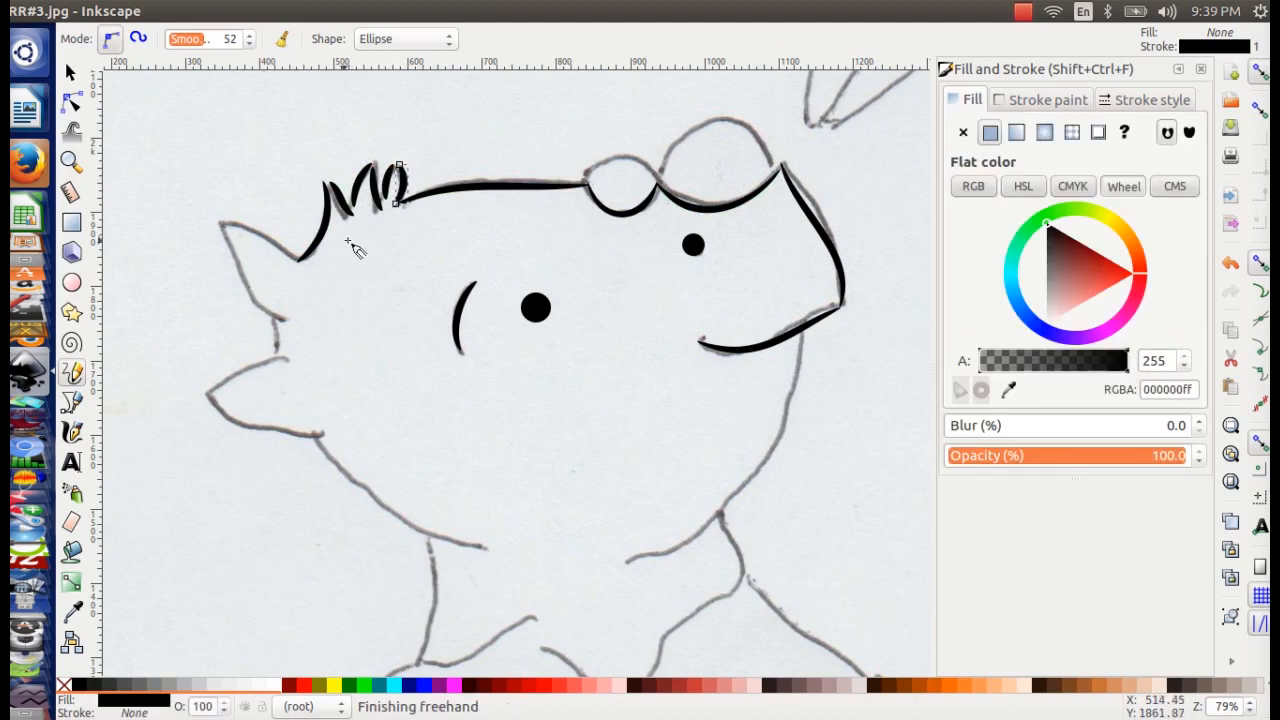
- Trace both ears, the short line between them and the jaw lines on both sides of the head
{"action": "mouse_move", "coordinate": [217, 210]}
{"action": "left_mouse_down"}
{"action": "mouse_move", "coordinate": [255, 217]}
{"action": "mouse_move", "coordinate": [303, 259]}
{"action": "left_mouse_up"}
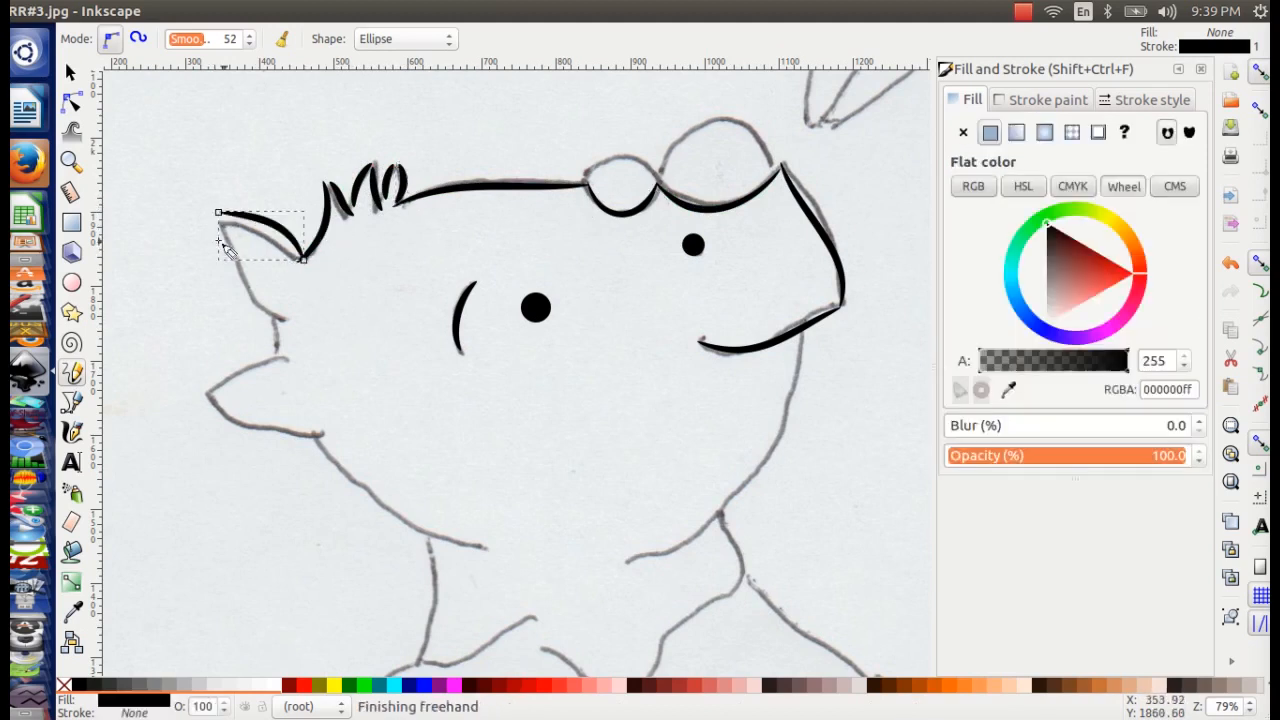
{"action": "mouse_move", "coordinate": [228, 225]}
{"action": "left_mouse_down"}
{"action": "mouse_move", "coordinate": [288, 314]}
{"action": "mouse_move", "coordinate": [285, 356]}
{"action": "mouse_move", "coordinate": [205, 401]}
{"action": "mouse_move", "coordinate": [320, 435]}
{"action": "mouse_move", "coordinate": [420, 514]}
{"action": "mouse_move", "coordinate": [491, 543]}
{"action": "left_mouse_up"}
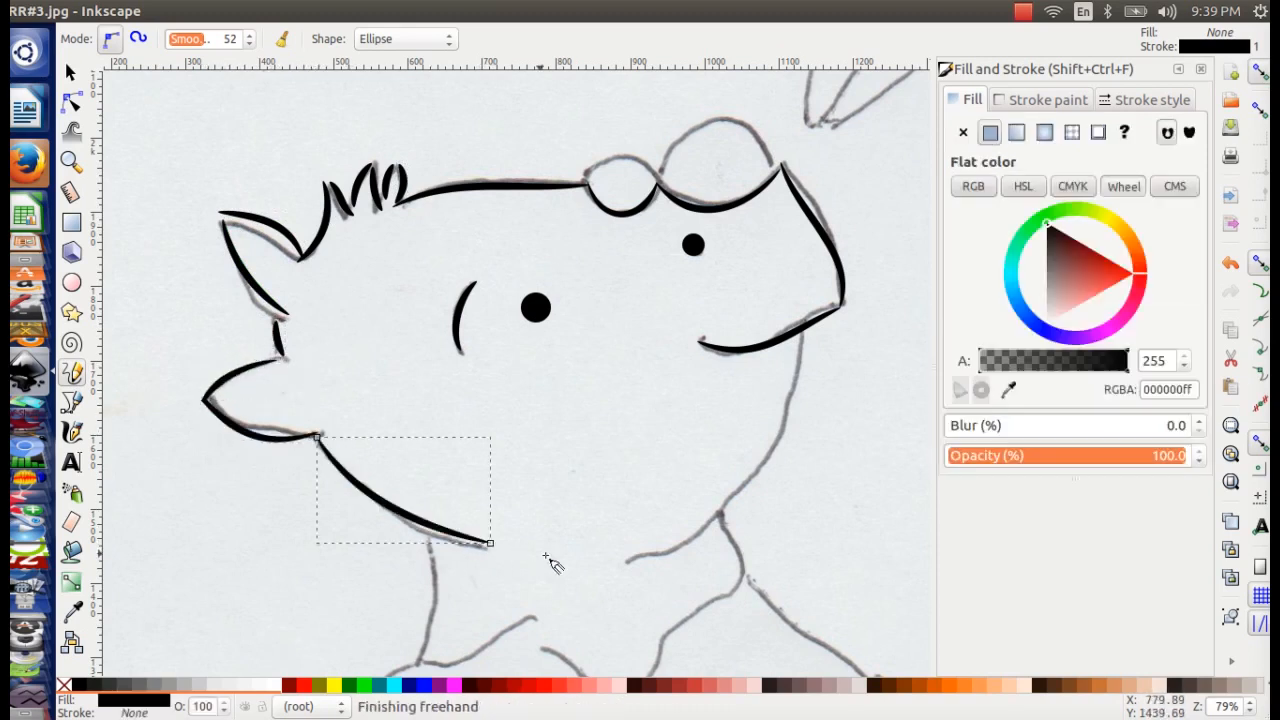
{"action": "left_click_drag", "start_coordinate": [554, 427], "coordinate": [508, 265]}
{"action": "mouse_move", "coordinate": [755, 179]}
{"action": "left_mouse_down"}
{"action": "mouse_move", "coordinate": [722, 321]}
{"action": "mouse_move", "coordinate": [582, 404]}
{"action": "left_mouse_up"}
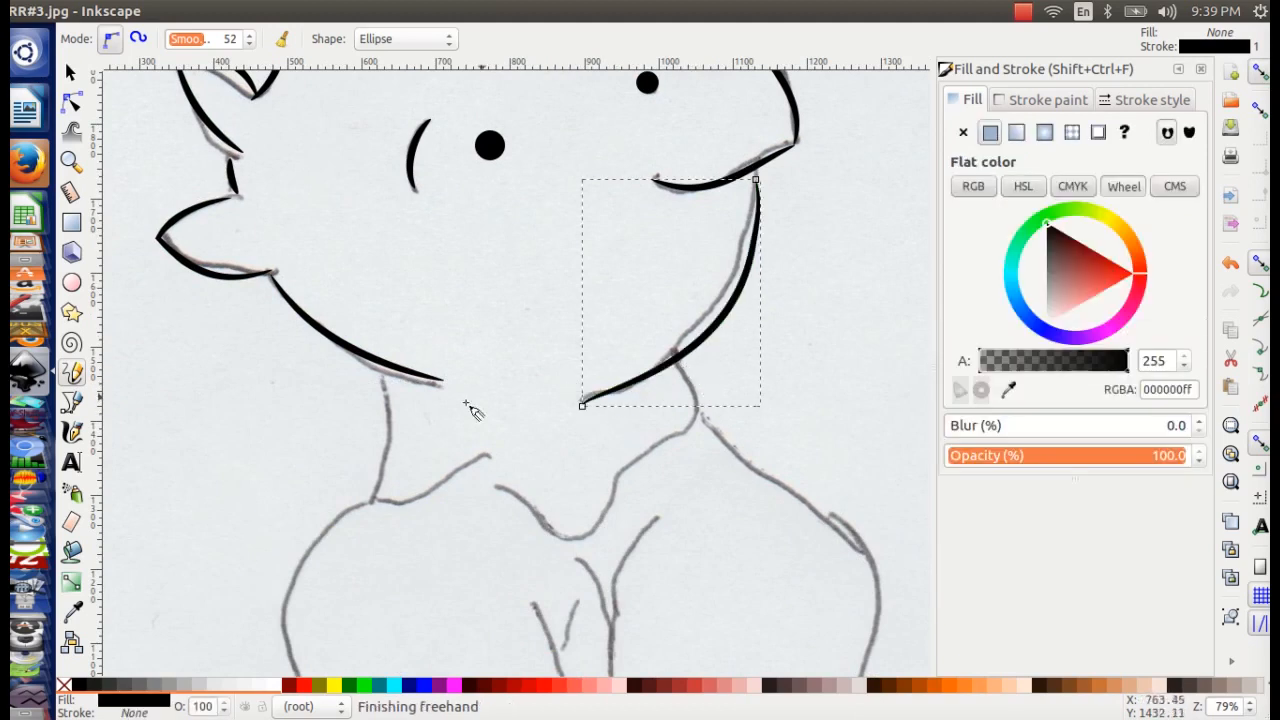
- Trace the two neck lines and the wavy neckline running into the left shoulder
{"action": "mouse_move", "coordinate": [381, 376]}
{"action": "left_mouse_down"}
{"action": "mouse_move", "coordinate": [405, 448]}
{"action": "mouse_move", "coordinate": [388, 487]}
{"action": "left_mouse_up"}
{"action": "key", "text": "ctrl+z"}
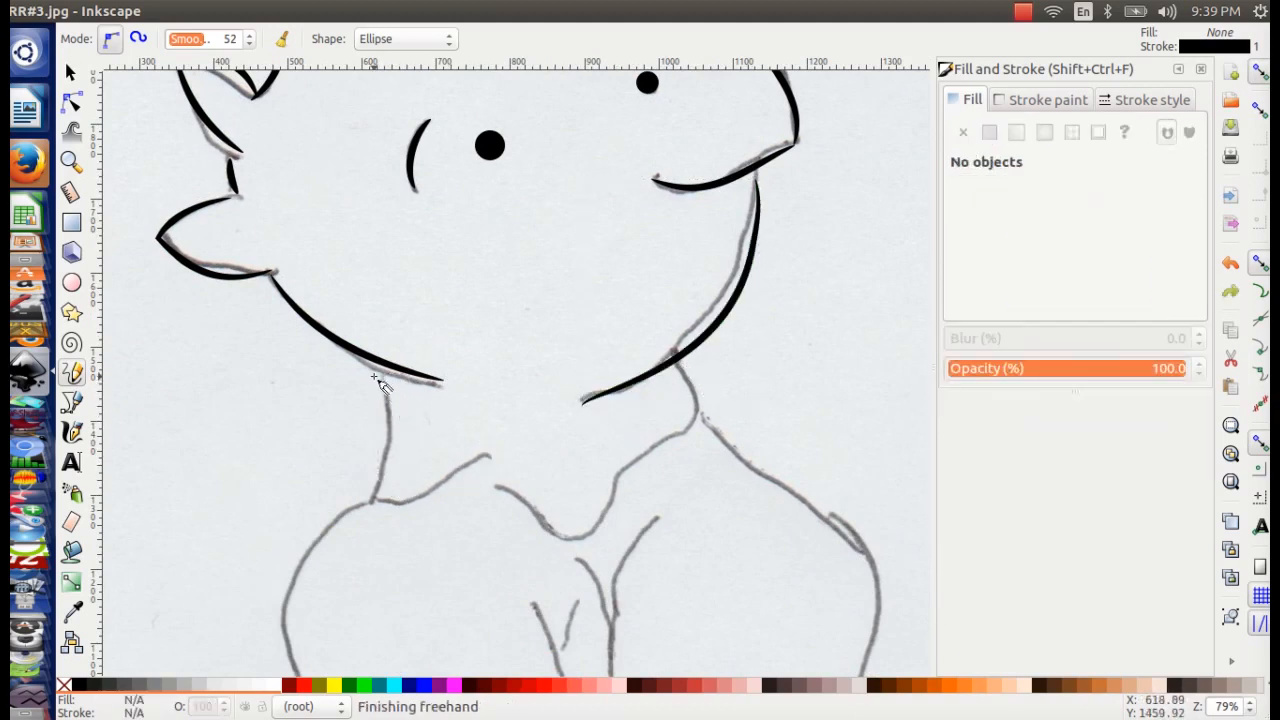
{"action": "mouse_move", "coordinate": [372, 366]}
{"action": "left_mouse_down"}
{"action": "mouse_move", "coordinate": [390, 392]}
{"action": "mouse_move", "coordinate": [370, 497]}
{"action": "left_mouse_up"}
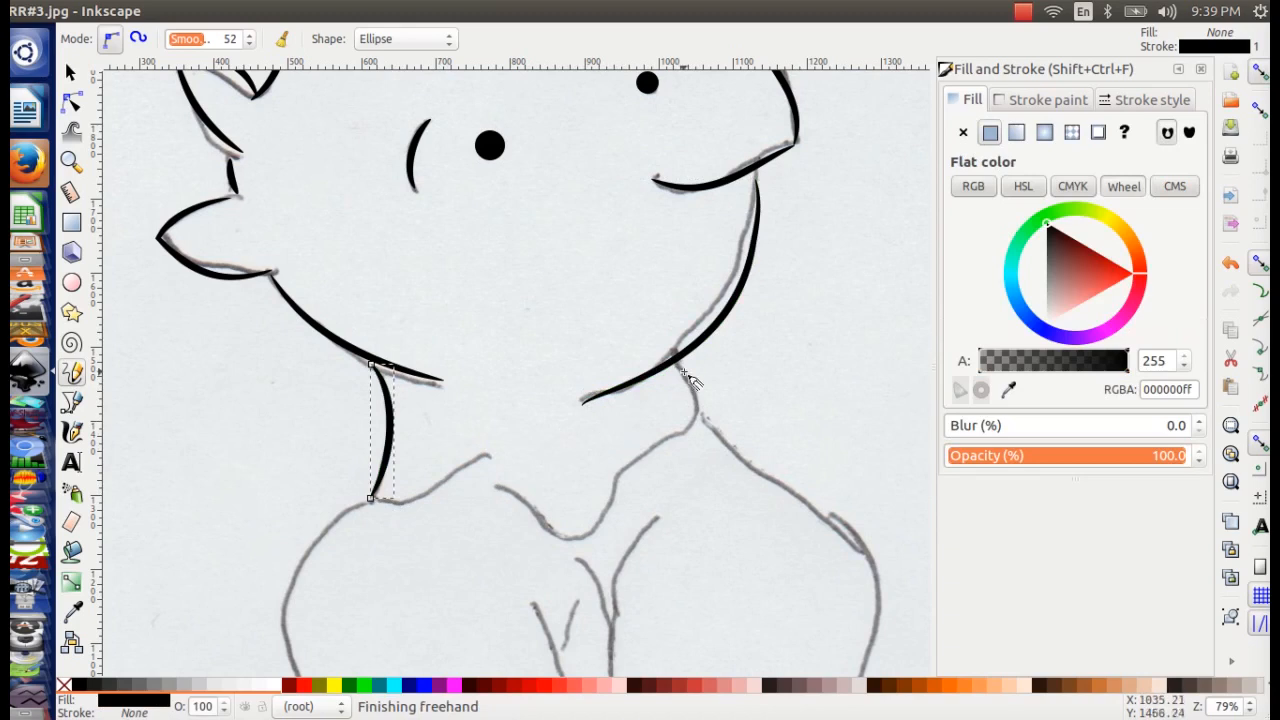
{"action": "mouse_move", "coordinate": [684, 370]}
{"action": "left_mouse_down"}
{"action": "mouse_move", "coordinate": [694, 403]}
{"action": "mouse_move", "coordinate": [601, 498]}
{"action": "mouse_move", "coordinate": [544, 525]}
{"action": "mouse_move", "coordinate": [463, 464]}
{"action": "mouse_move", "coordinate": [416, 505]}
{"action": "left_mouse_up"}
{"action": "left_click_drag", "start_coordinate": [322, 540], "coordinate": [322, 540]}
{"action": "left_click_drag", "start_coordinate": [393, 460], "coordinate": [469, 215]}
{"action": "key", "text": "minus"}
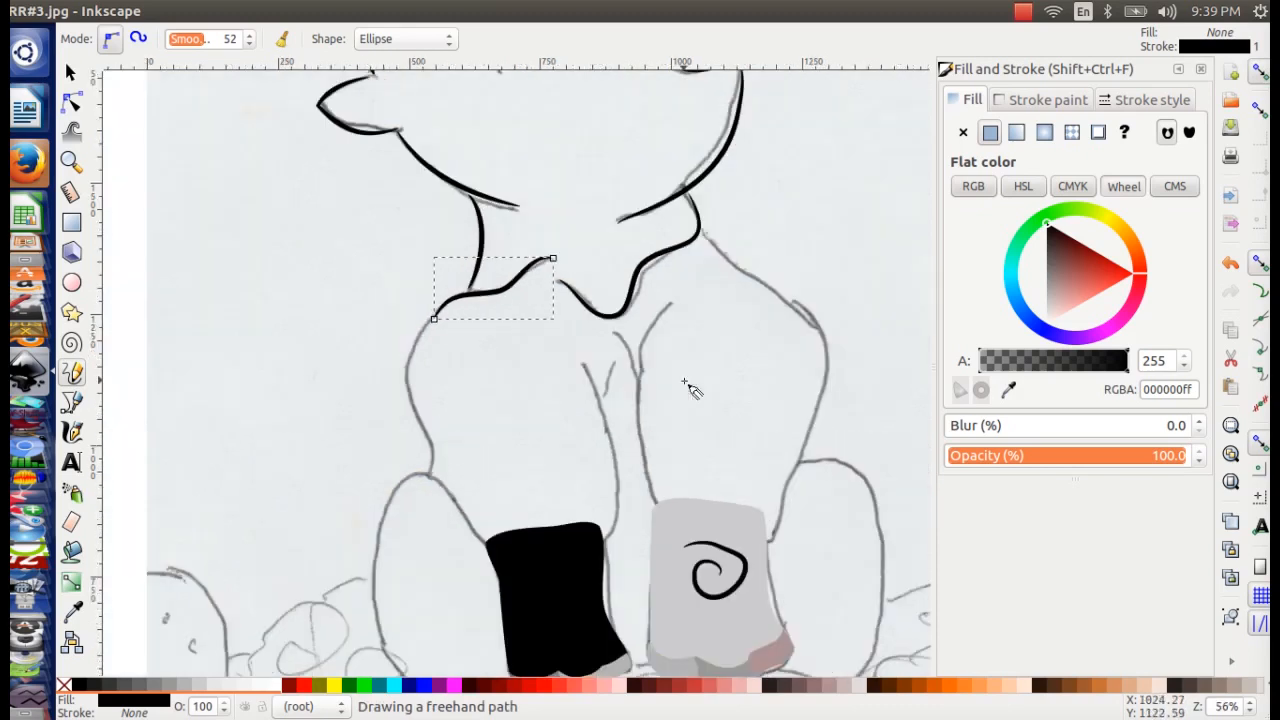
- Trace the chest creases, the inner edges of both front legs and the outer edge of the left one
{"action": "key", "text": "plus"}
{"action": "left_click_drag", "start_coordinate": [648, 358], "coordinate": [631, 412]}
{"action": "left_click_drag", "start_coordinate": [645, 316], "coordinate": [688, 405]}
{"action": "mouse_move", "coordinate": [730, 273]}
{"action": "left_mouse_down"}
{"action": "mouse_move", "coordinate": [688, 396]}
{"action": "mouse_move", "coordinate": [718, 555]}
{"action": "left_mouse_up"}
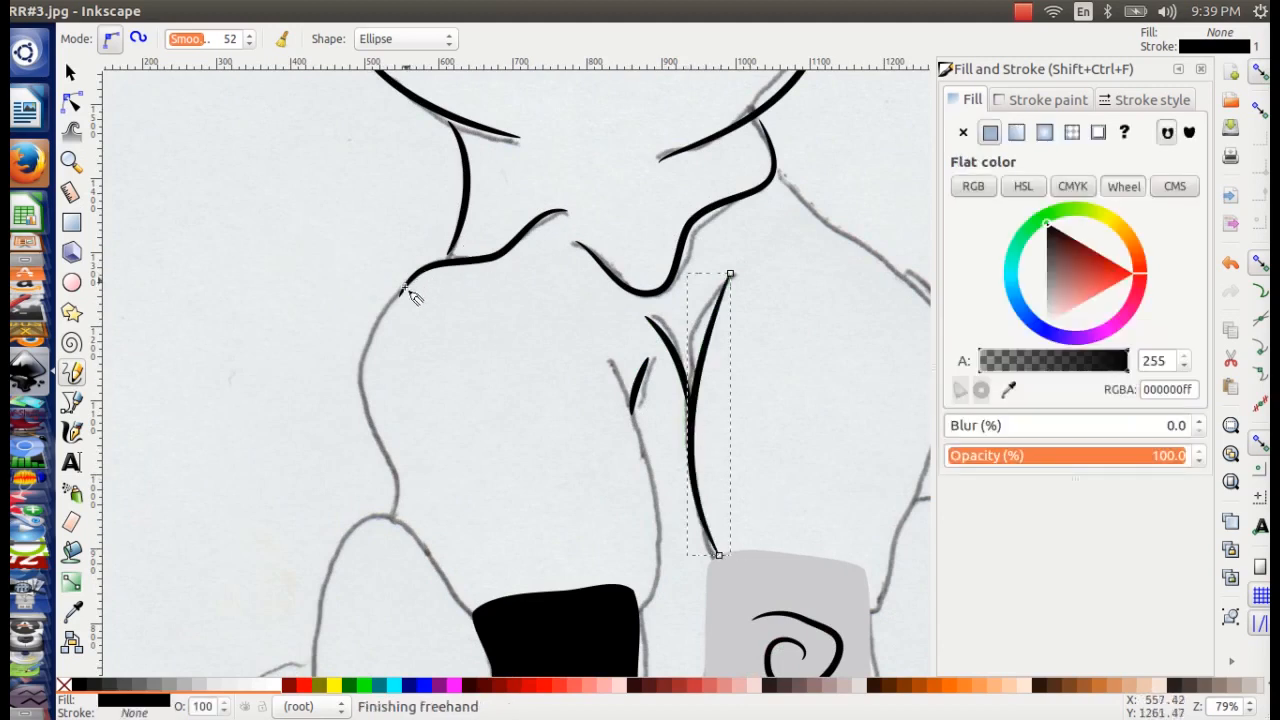
{"action": "mouse_move", "coordinate": [396, 304]}
{"action": "left_mouse_down"}
{"action": "mouse_move", "coordinate": [370, 352]}
{"action": "mouse_move", "coordinate": [373, 434]}
{"action": "mouse_move", "coordinate": [393, 519]}
{"action": "left_mouse_up"}
{"action": "left_click_drag", "start_coordinate": [576, 440], "coordinate": [403, 289]}
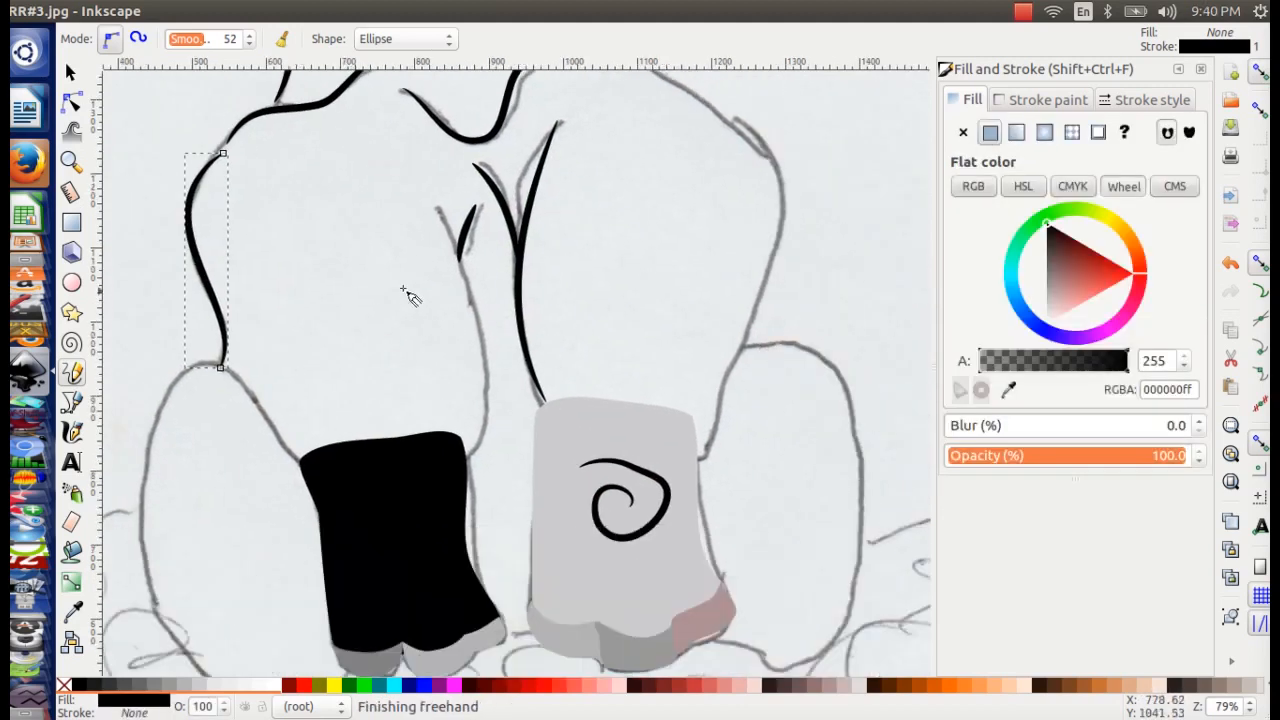
{"action": "mouse_move", "coordinate": [436, 215]}
{"action": "left_mouse_down"}
{"action": "mouse_move", "coordinate": [493, 317]}
{"action": "mouse_move", "coordinate": [480, 462]}
{"action": "left_mouse_up"}
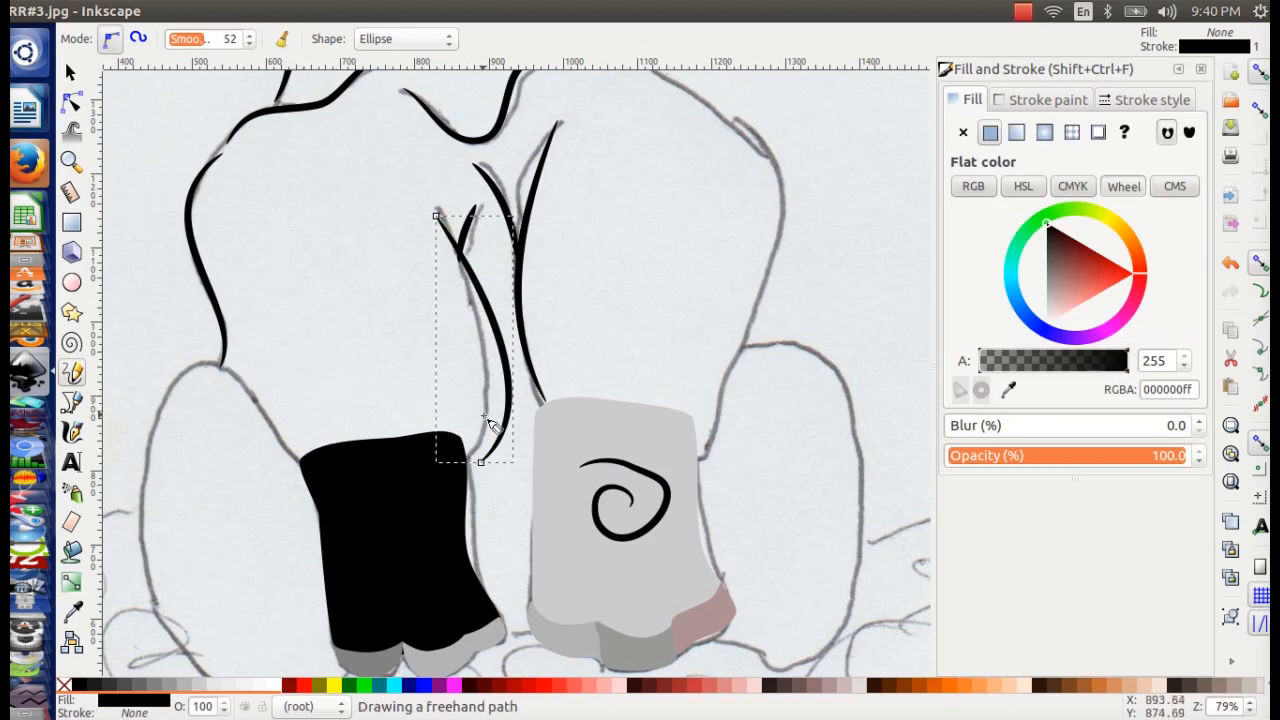
{"action": "key", "text": "minus"}
{"action": "key", "text": "minus"}
{"action": "scroll", "coordinate": [617, 403], "scroll_direction": "down", "scroll_amount": 1}
{"action": "scroll", "coordinate": [618, 261], "scroll_direction": "up", "scroll_amount": 1}
{"action": "scroll", "coordinate": [500, 294], "scroll_direction": "up", "scroll_amount": 1}
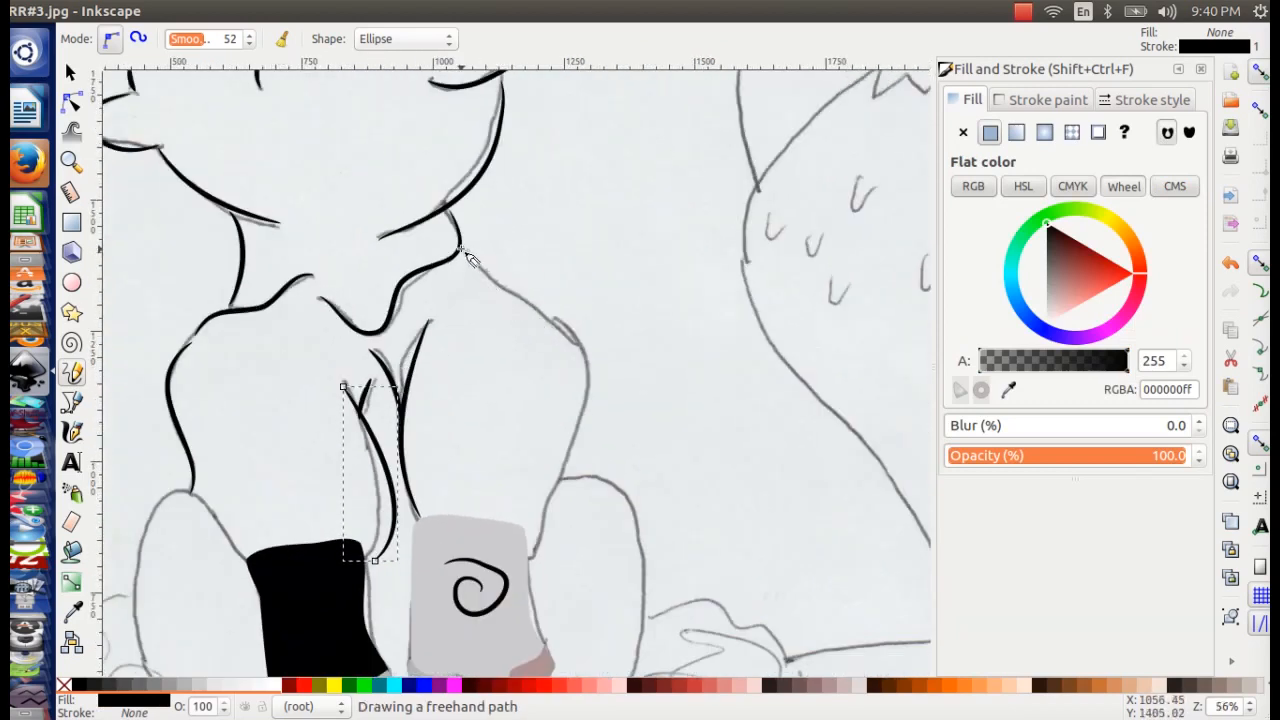
{"action": "mouse_move", "coordinate": [460, 248]}
{"action": "left_mouse_down"}
{"action": "mouse_move", "coordinate": [597, 354]}
{"action": "mouse_move", "coordinate": [590, 420]}
{"action": "left_mouse_up"}
{"action": "left_click_drag", "start_coordinate": [536, 551], "coordinate": [537, 550]}
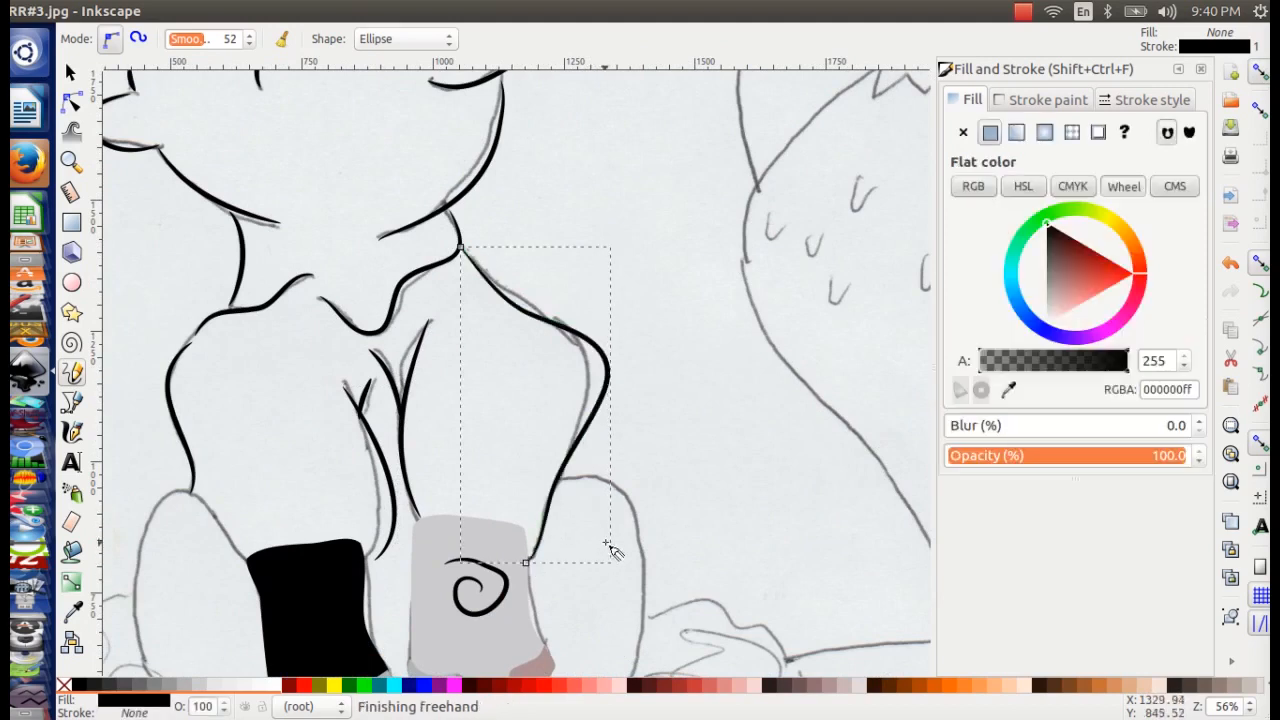
- Trace the outer edge of the right front leg from the neck down and the rounded right hind leg beside it
{"action": "scroll", "coordinate": [586, 334], "scroll_direction": "down", "scroll_amount": 2}
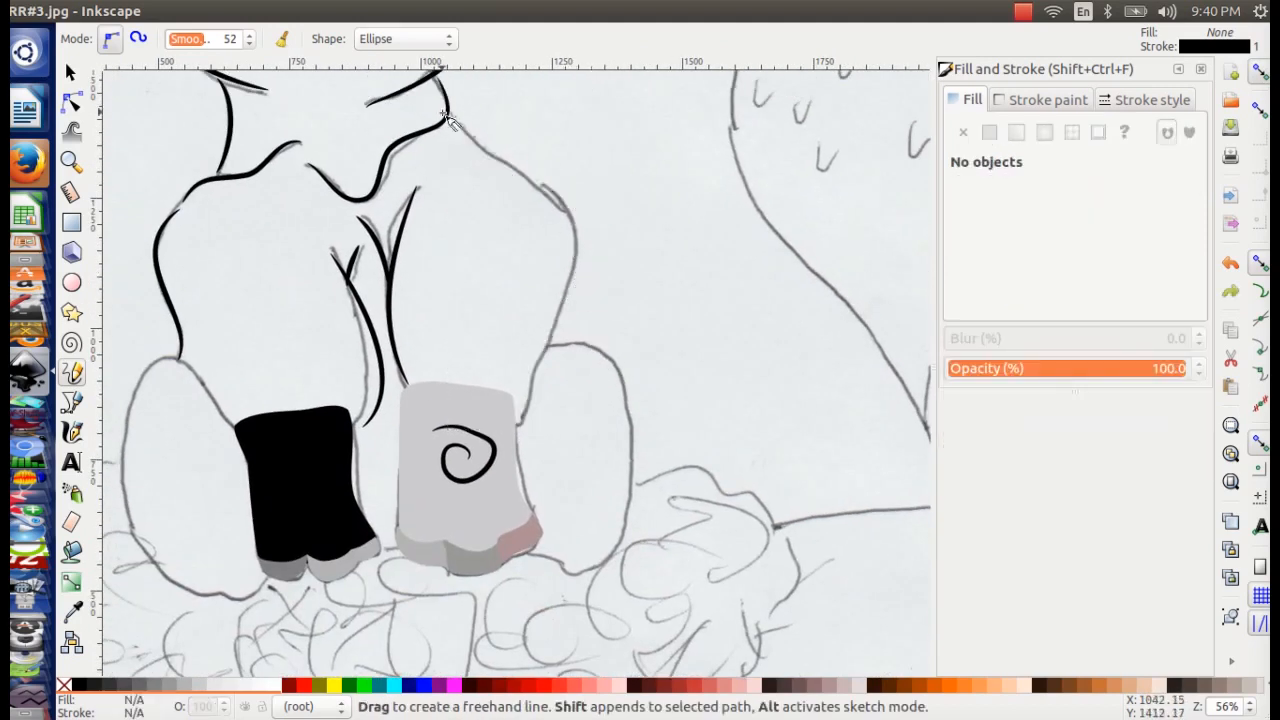
{"action": "mouse_move", "coordinate": [449, 118]}
{"action": "left_mouse_down"}
{"action": "mouse_move", "coordinate": [555, 206]}
{"action": "mouse_move", "coordinate": [564, 277]}
{"action": "mouse_move", "coordinate": [557, 345]}
{"action": "left_mouse_up"}
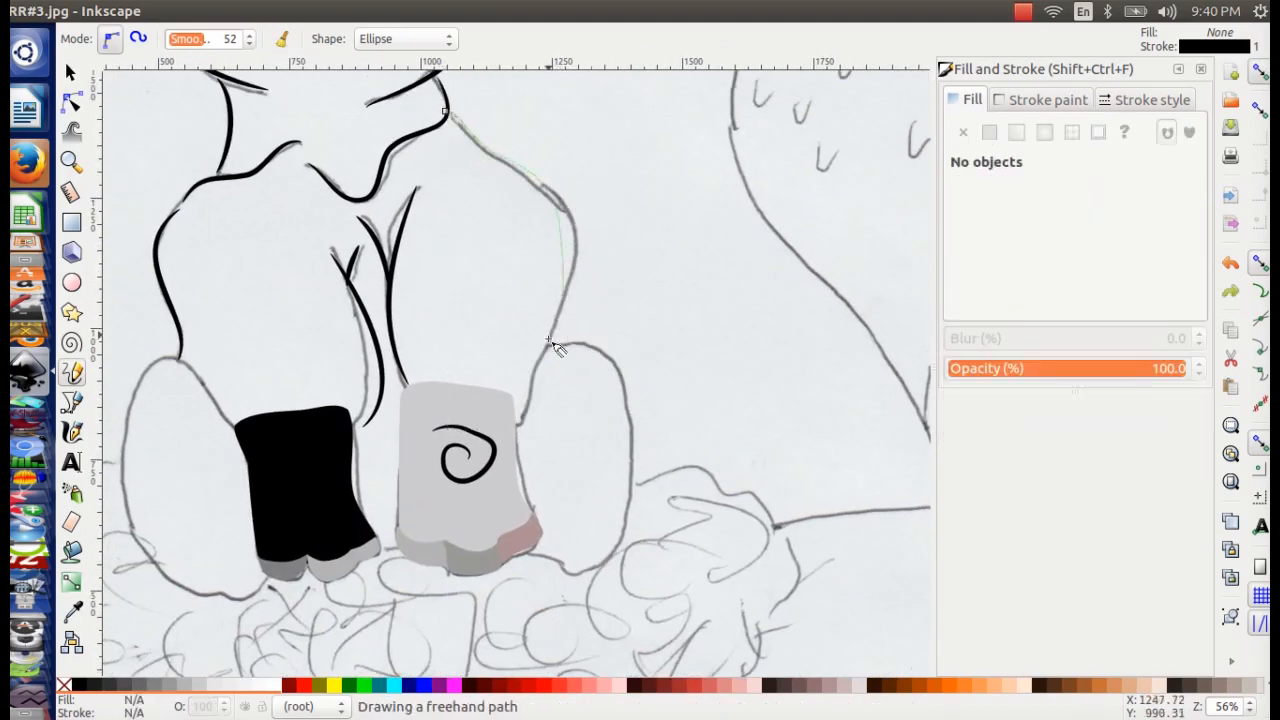
{"action": "left_click_drag", "start_coordinate": [519, 425], "coordinate": [516, 412]}
{"action": "scroll", "coordinate": [516, 412], "scroll_direction": "down", "scroll_amount": 2}
{"action": "mouse_move", "coordinate": [546, 187]}
{"action": "left_mouse_down"}
{"action": "mouse_move", "coordinate": [596, 196]}
{"action": "mouse_move", "coordinate": [617, 283]}
{"action": "mouse_move", "coordinate": [613, 393]}
{"action": "mouse_move", "coordinate": [584, 417]}
{"action": "mouse_move", "coordinate": [526, 402]}
{"action": "left_mouse_up"}
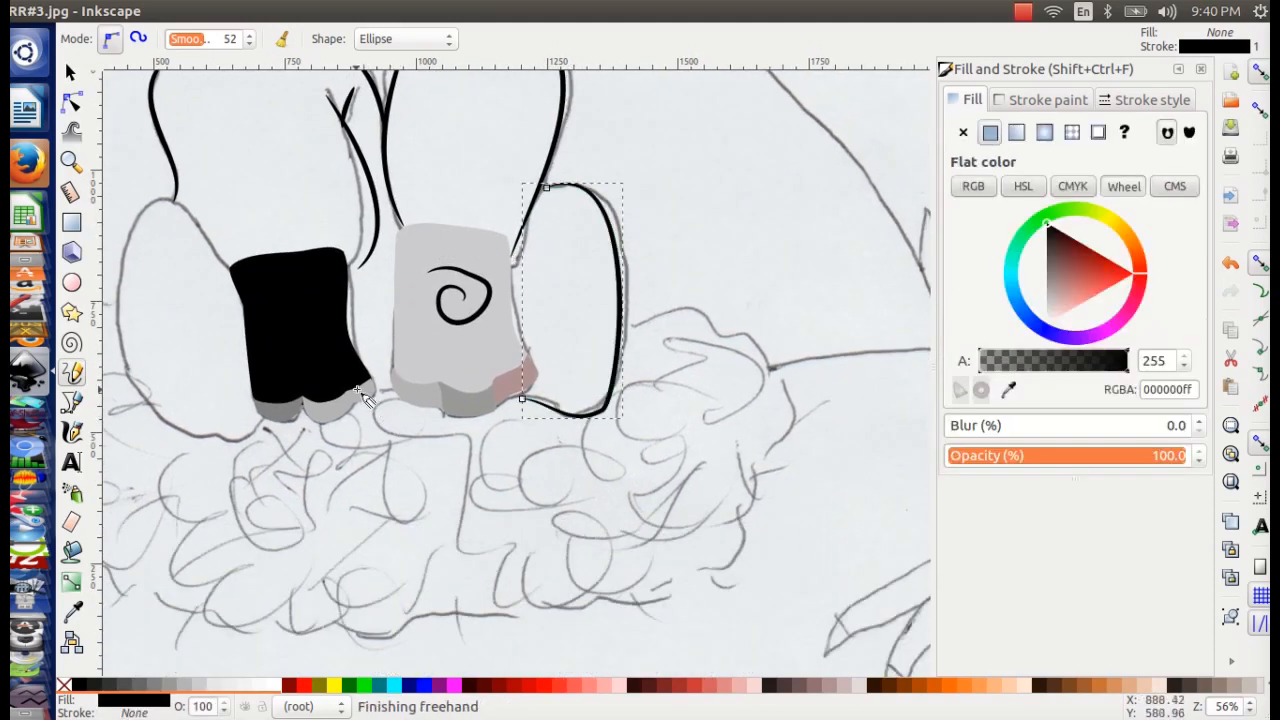
- Trace the rounded left hind leg outline, undoing the first stroke and redrawing it closer to the sketch
{"action": "scroll", "coordinate": [537, 300], "scroll_direction": "left", "scroll_amount": 4}
{"action": "mouse_move", "coordinate": [501, 253]}
{"action": "left_mouse_down"}
{"action": "mouse_move", "coordinate": [424, 177]}
{"action": "mouse_move", "coordinate": [399, 231]}
{"action": "mouse_move", "coordinate": [399, 312]}
{"action": "mouse_move", "coordinate": [423, 389]}
{"action": "mouse_move", "coordinate": [463, 423]}
{"action": "mouse_move", "coordinate": [534, 414]}
{"action": "left_mouse_up"}
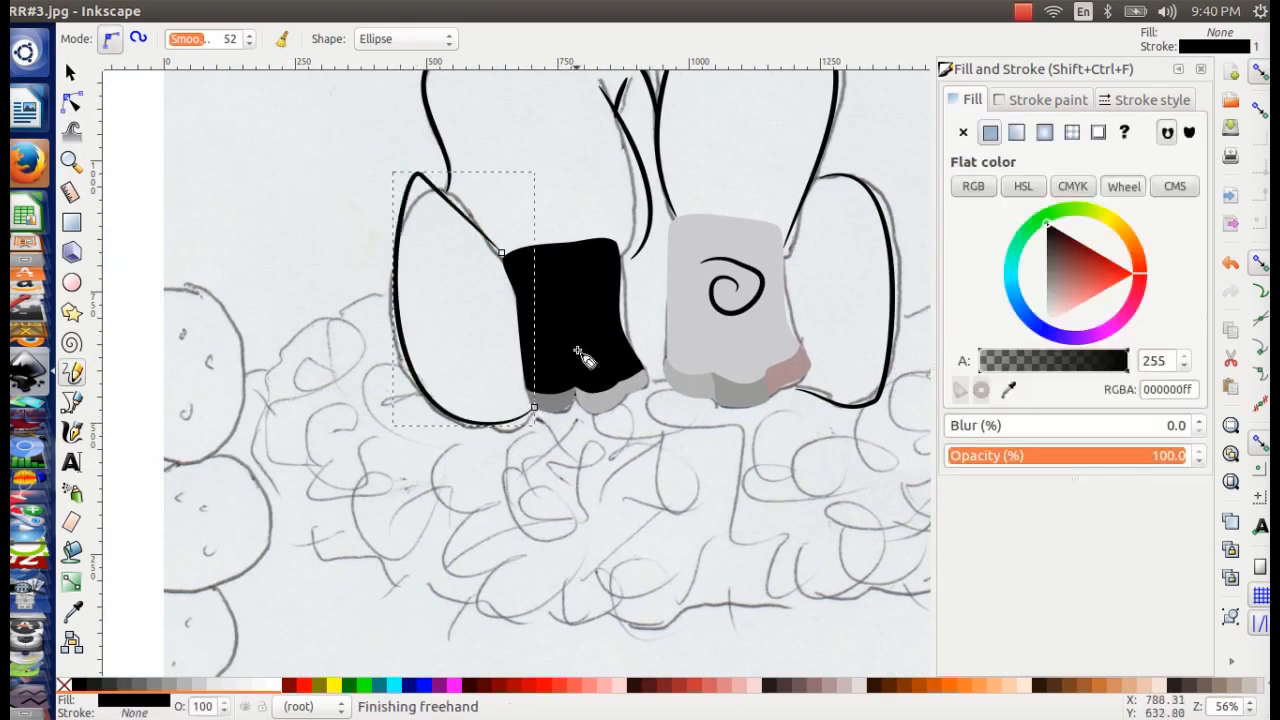
{"action": "key", "text": "ctrl+z"}
{"action": "mouse_move", "coordinate": [497, 251]}
{"action": "left_mouse_down"}
{"action": "mouse_move", "coordinate": [437, 193]}
{"action": "mouse_move", "coordinate": [396, 233]}
{"action": "mouse_move", "coordinate": [387, 313]}
{"action": "mouse_move", "coordinate": [406, 380]}
{"action": "mouse_move", "coordinate": [464, 423]}
{"action": "mouse_move", "coordinate": [503, 428]}
{"action": "mouse_move", "coordinate": [538, 408]}
{"action": "left_mouse_up"}
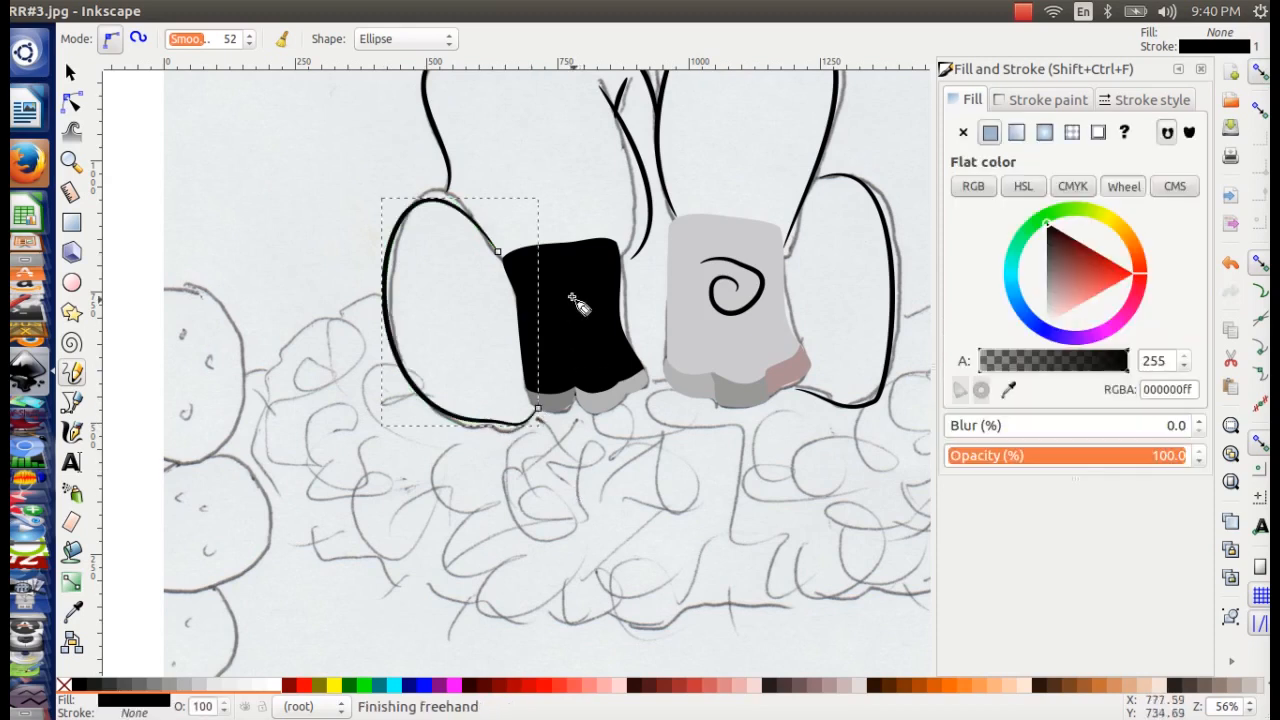
- Examine the traced outlines from the head down to the feet
{"action": "left_click_drag", "start_coordinate": [700, 243], "coordinate": [598, 316]}
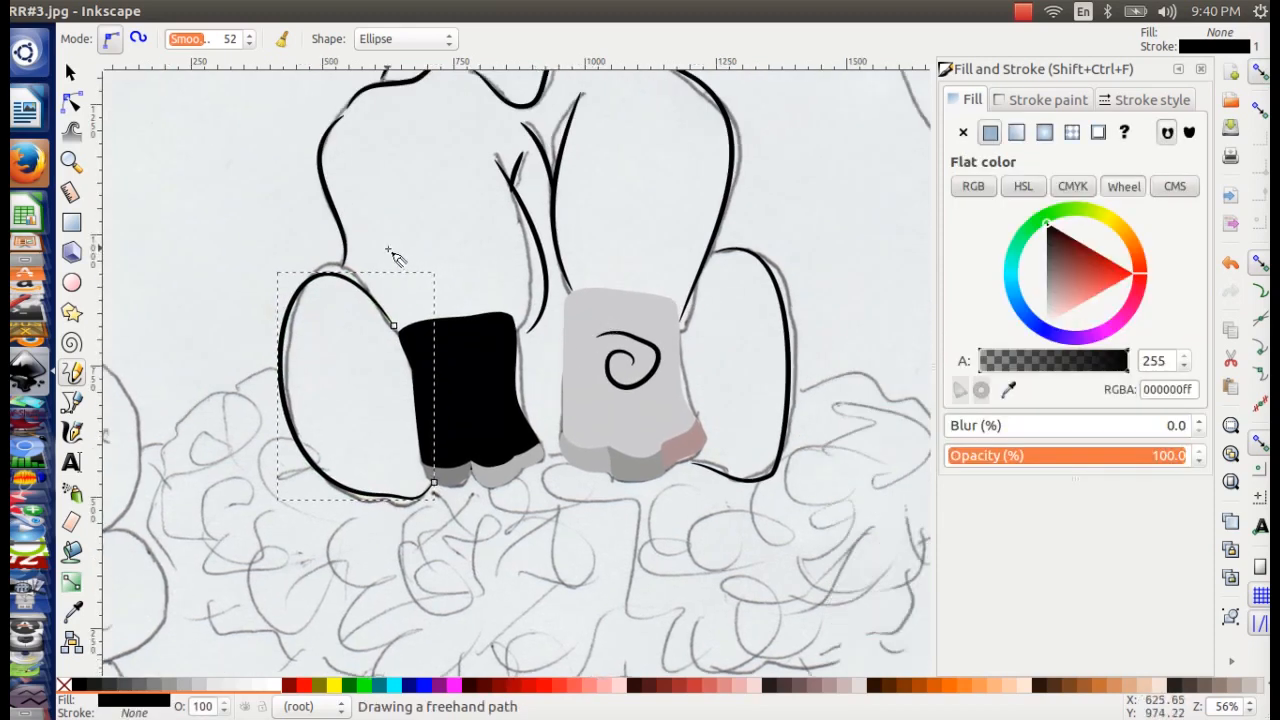
{"action": "left_click_drag", "start_coordinate": [589, 129], "coordinate": [595, 398]}
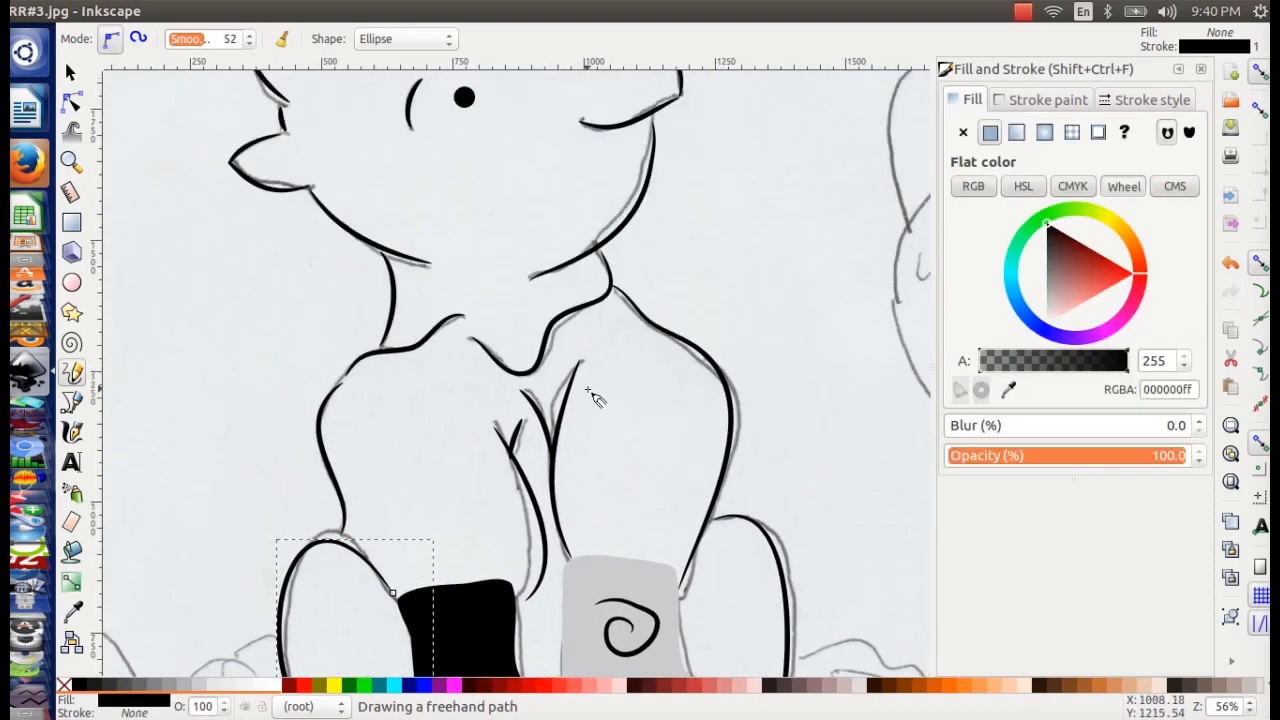
{"action": "key", "text": "ctrl+minus"}
{"action": "scroll", "coordinate": [625, 338], "scroll_direction": "up", "scroll_amount": 5}
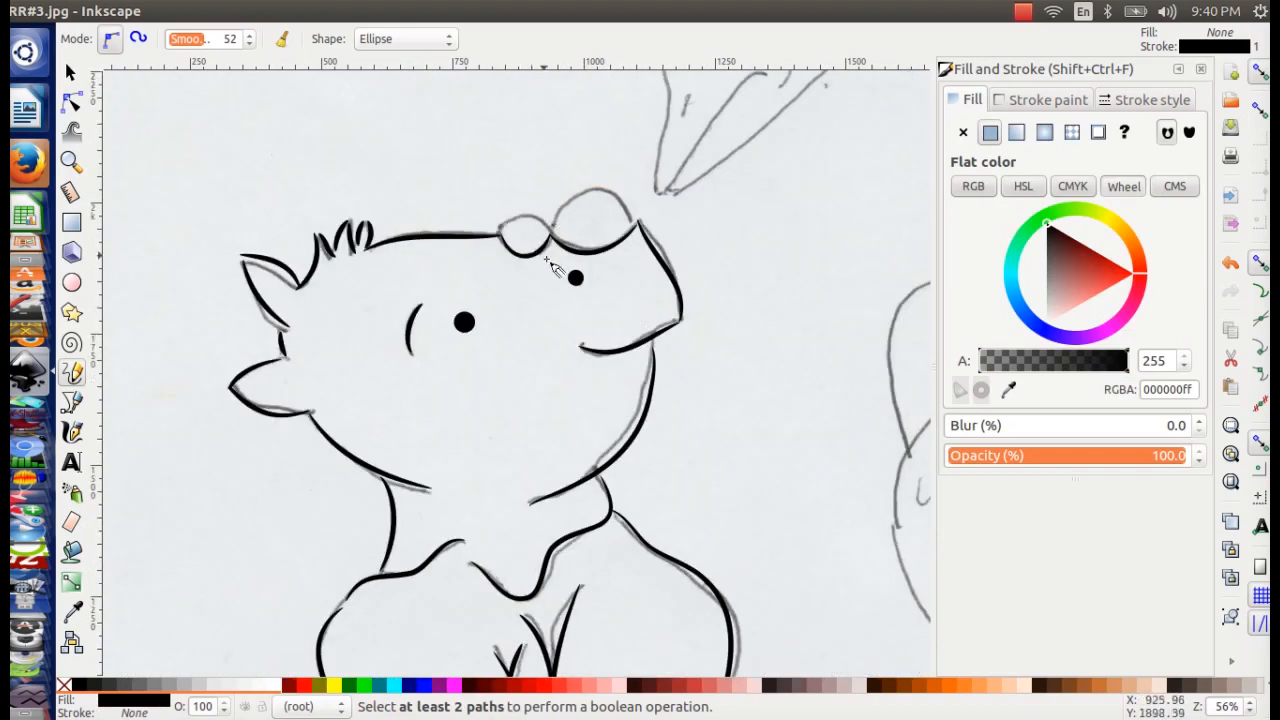
{"action": "scroll", "coordinate": [640, 258], "scroll_direction": "up", "scroll_amount": 3}
{"action": "scroll", "coordinate": [719, 265], "scroll_direction": "down", "scroll_amount": 4}
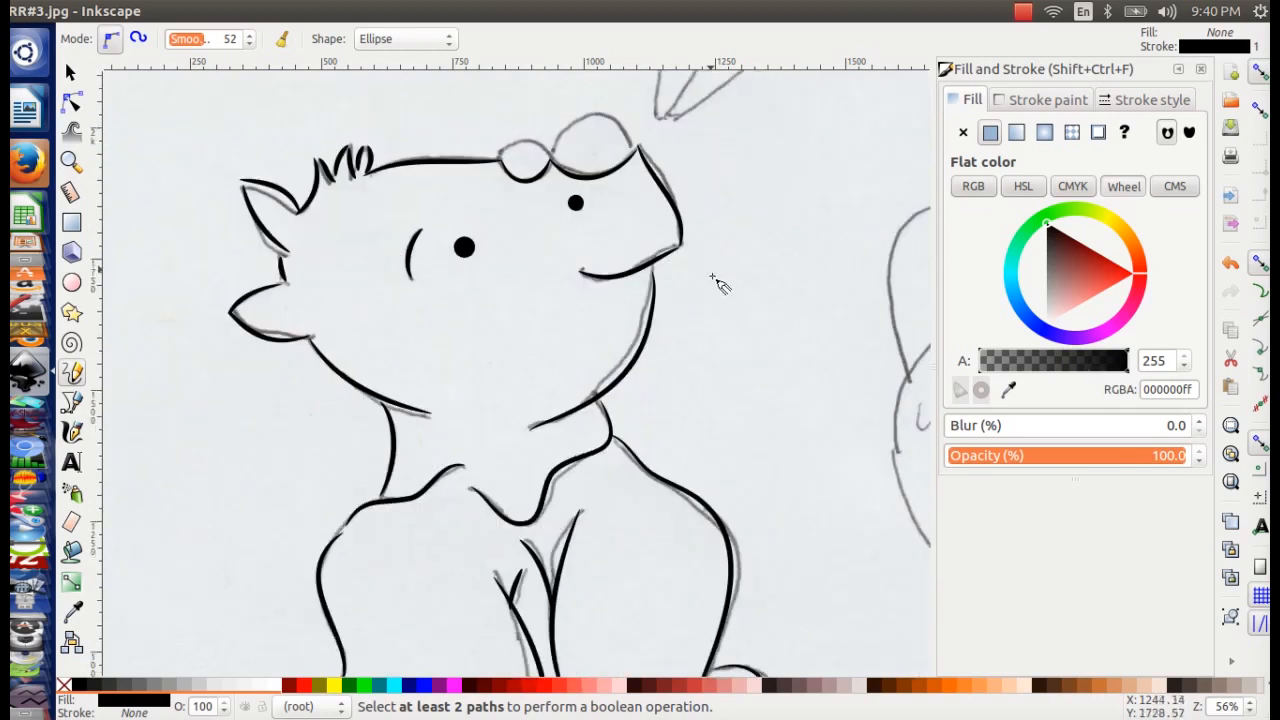
{"action": "key", "text": "minus"}
{"action": "key", "text": "minus"}
{"action": "key", "text": "minus"}
{"action": "left_click_drag", "start_coordinate": [694, 500], "coordinate": [629, 371]}
{"action": "key", "text": "plus"}
{"action": "key", "text": "plus"}
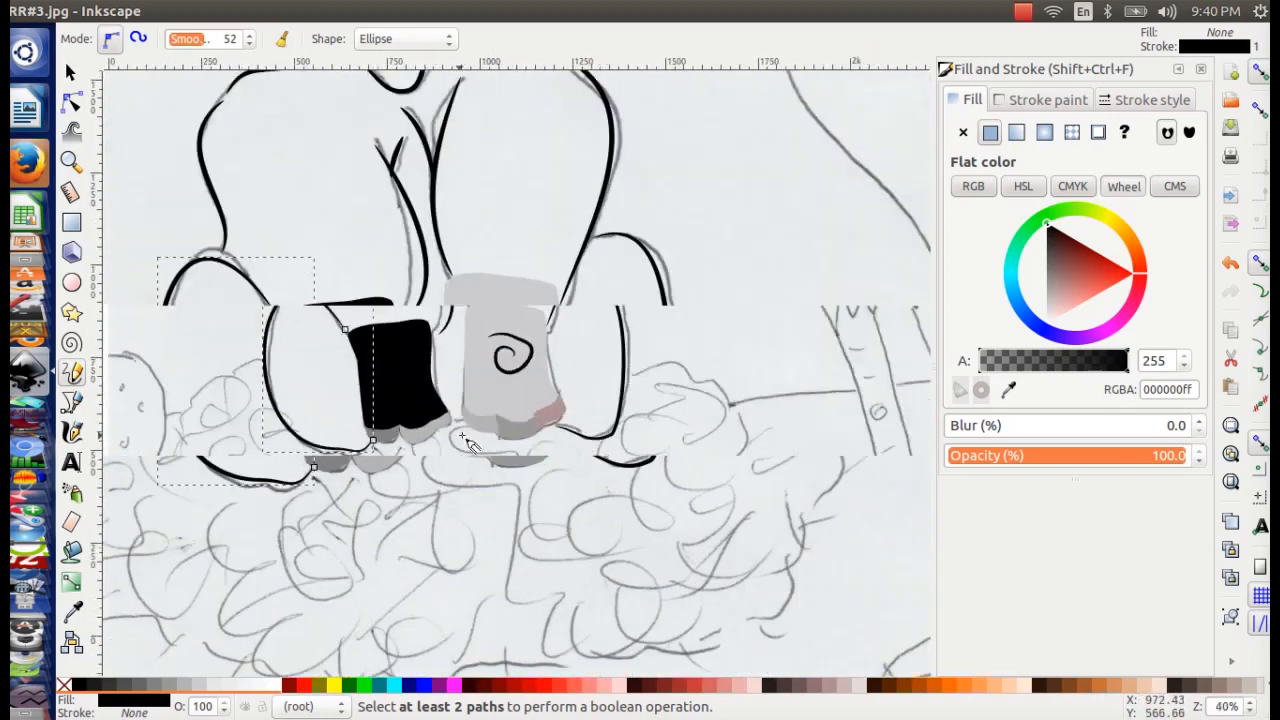
{"action": "key", "text": "minus"}
{"action": "key", "text": "plus"}
{"action": "key", "text": "plus"}
{"action": "key", "text": "minus"}
{"action": "key", "text": "plus"}
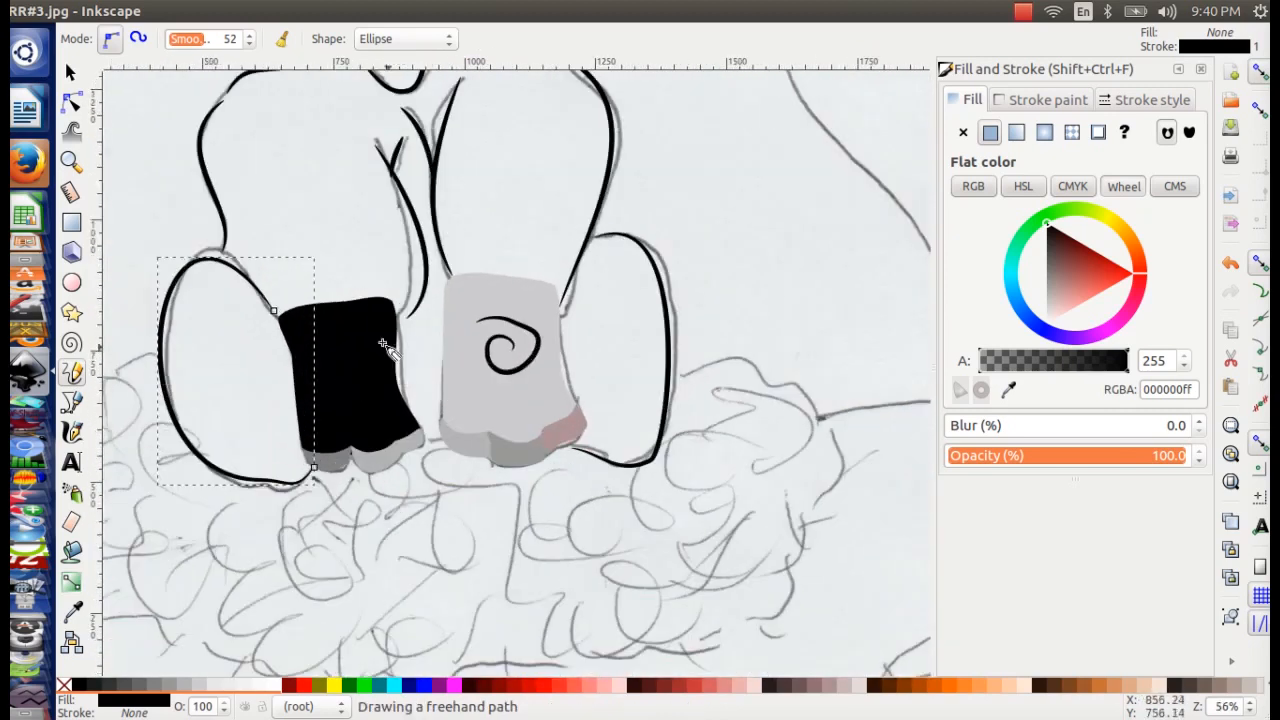
- Fill the black left front leg shape with light grey (cccccc)
{"action": "key", "text": "s"}
{"action": "left_click", "coordinate": [352, 358]}
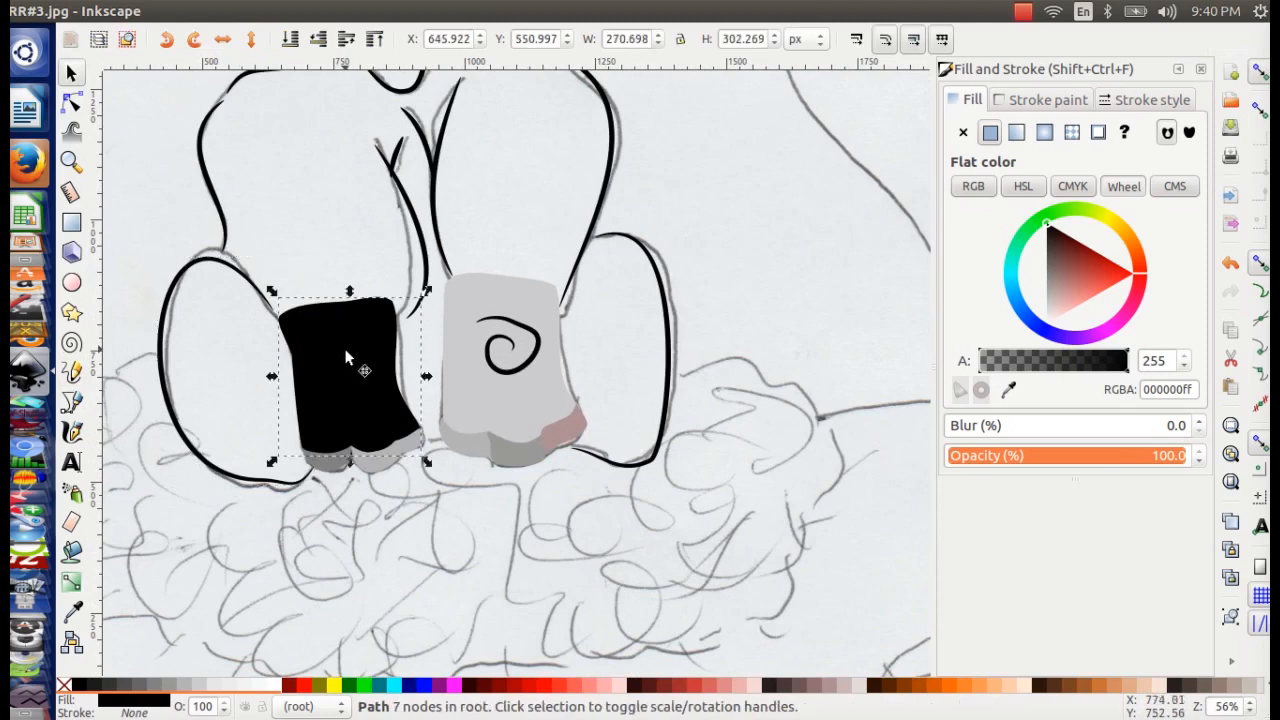
{"action": "left_click", "coordinate": [222, 677]}
{"action": "left_click_drag", "start_coordinate": [489, 326], "coordinate": [601, 311]}
{"action": "scroll", "coordinate": [600, 321], "scroll_direction": "down", "scroll_amount": 4}
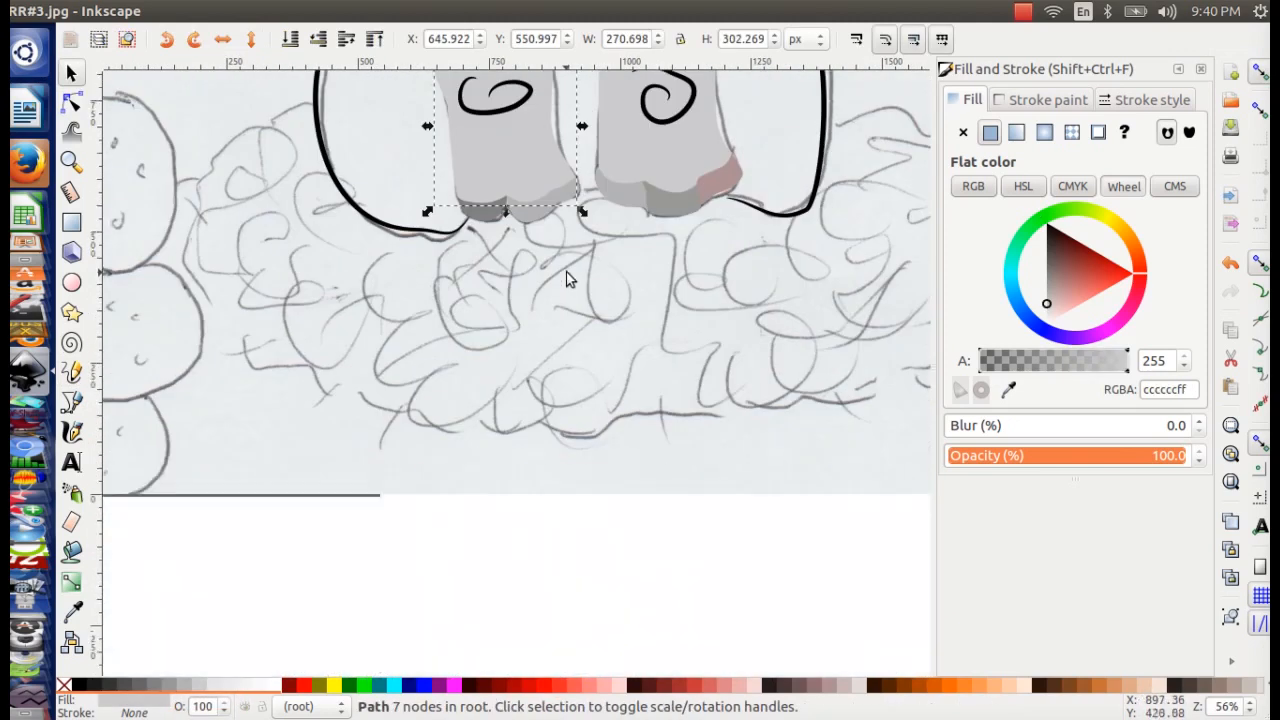
{"action": "scroll", "coordinate": [566, 277], "scroll_direction": "up", "scroll_amount": 18}
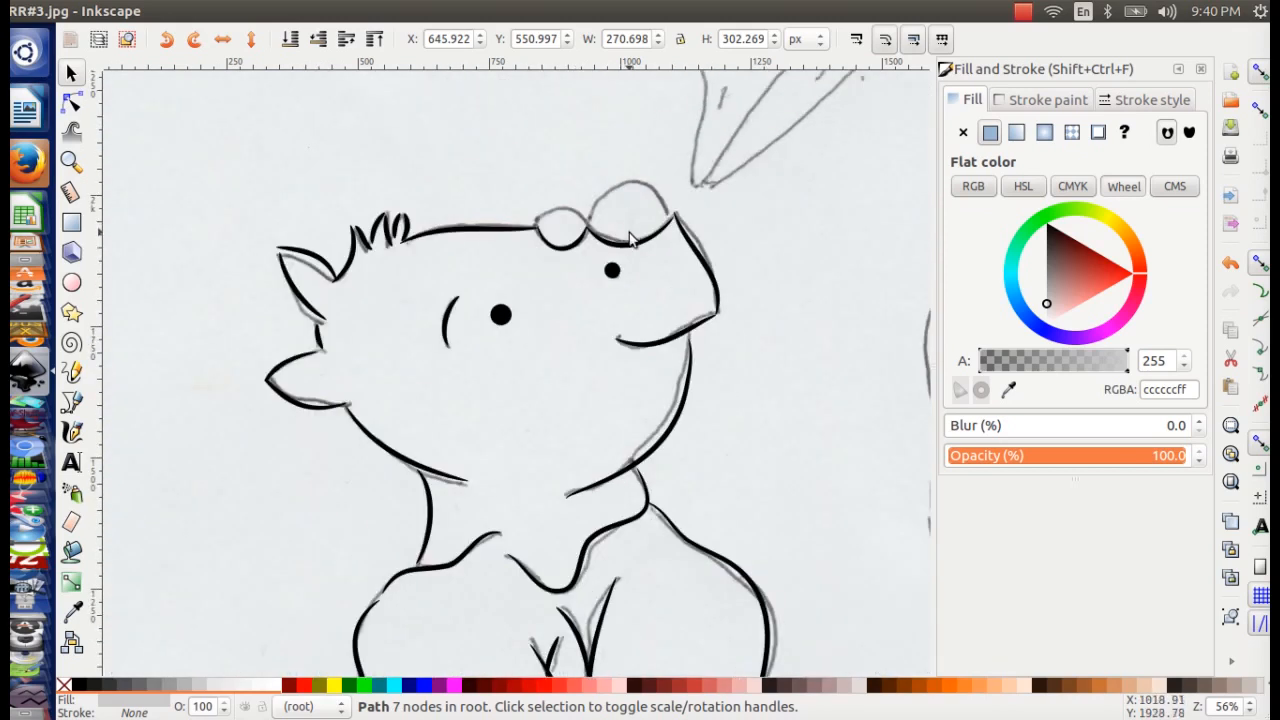
- Examine the traced figure from the head down to the toes of the left front foot
{"action": "scroll", "coordinate": [490, 333], "scroll_direction": "down", "scroll_amount": 18}
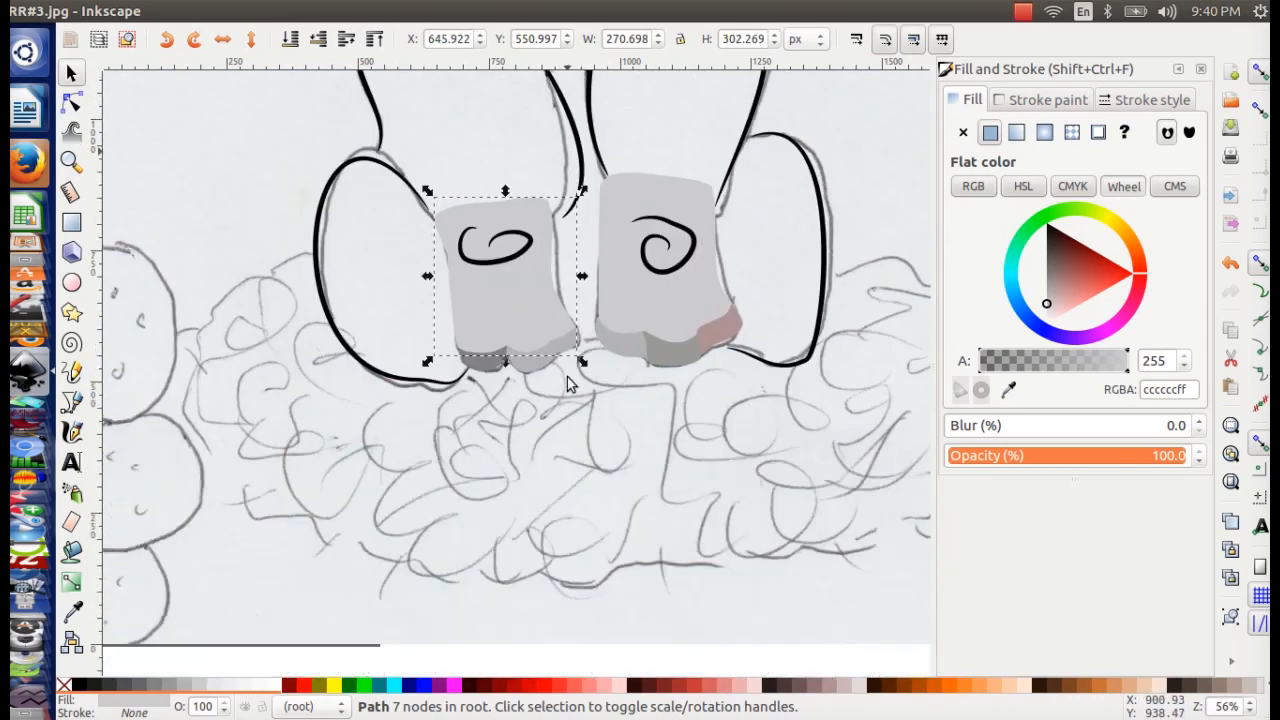
{"action": "scroll", "coordinate": [560, 360], "scroll_direction": "up", "scroll_amount": 2}
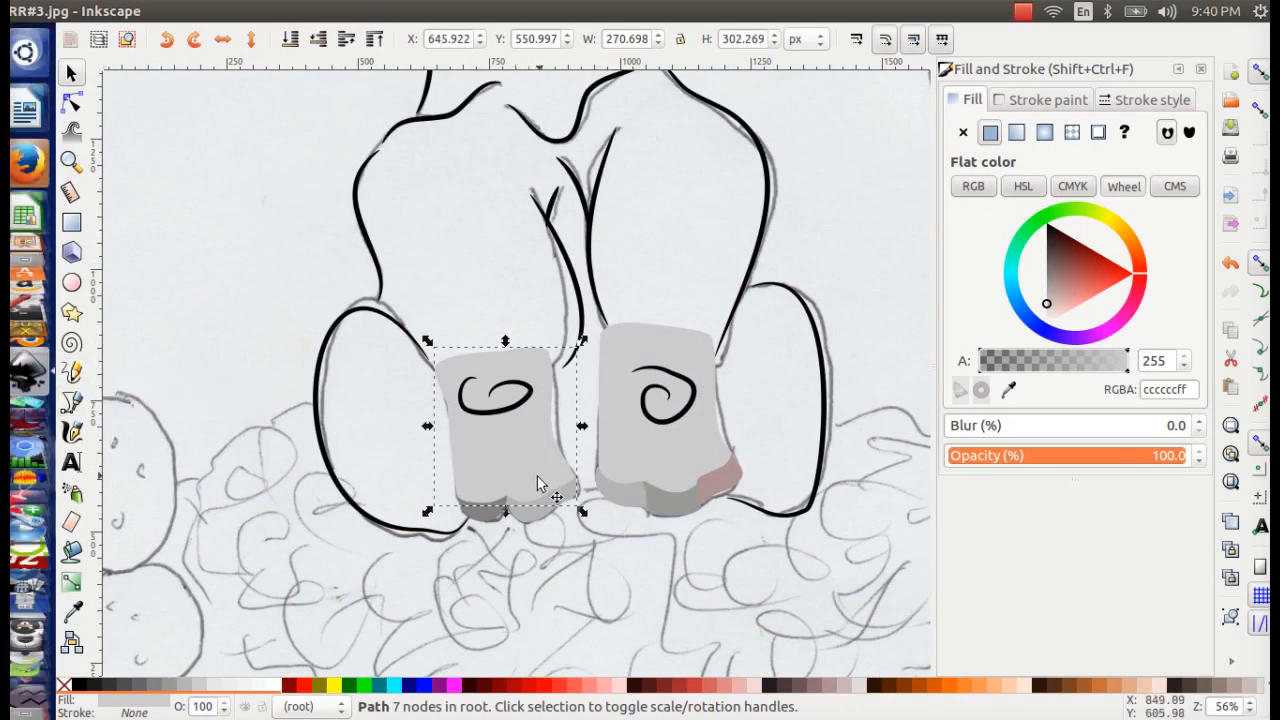
{"action": "left_click", "coordinate": [489, 441]}
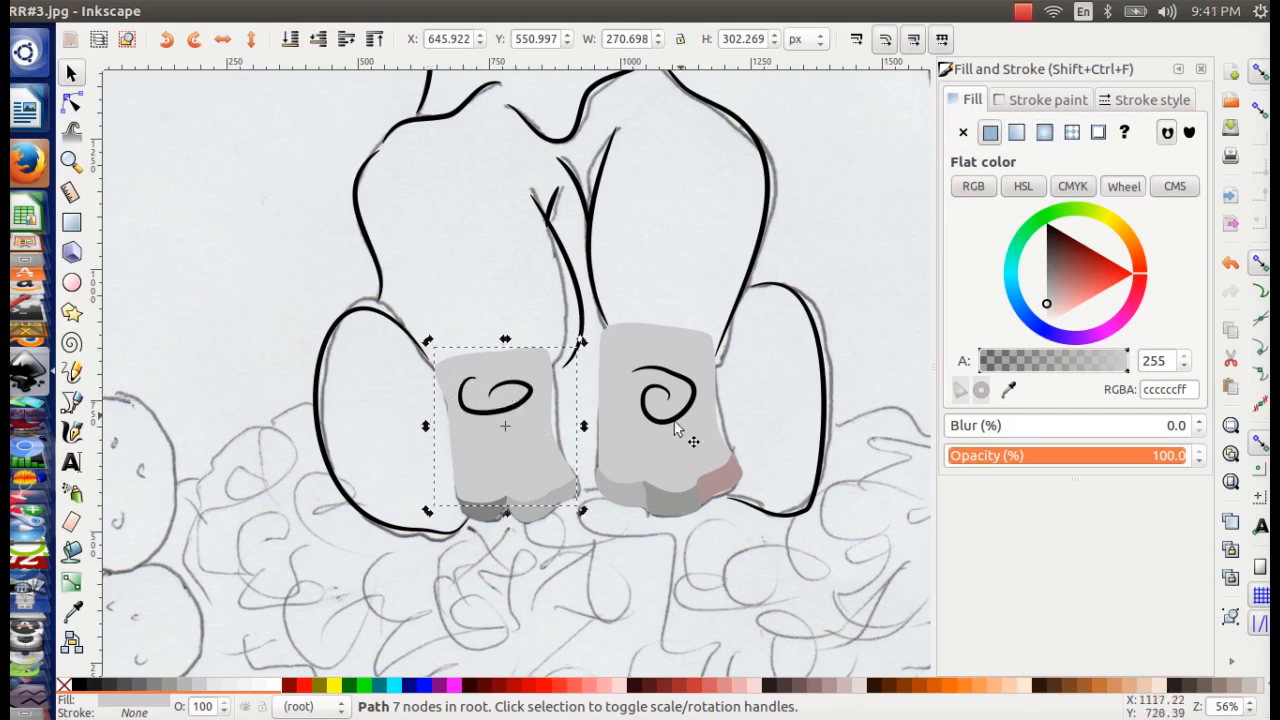
{"action": "left_click_drag", "start_coordinate": [624, 456], "coordinate": [648, 410]}
{"action": "key", "text": "plus"}
{"action": "key", "text": "plus"}
{"action": "key", "text": "plus"}
{"action": "key", "text": "plus"}
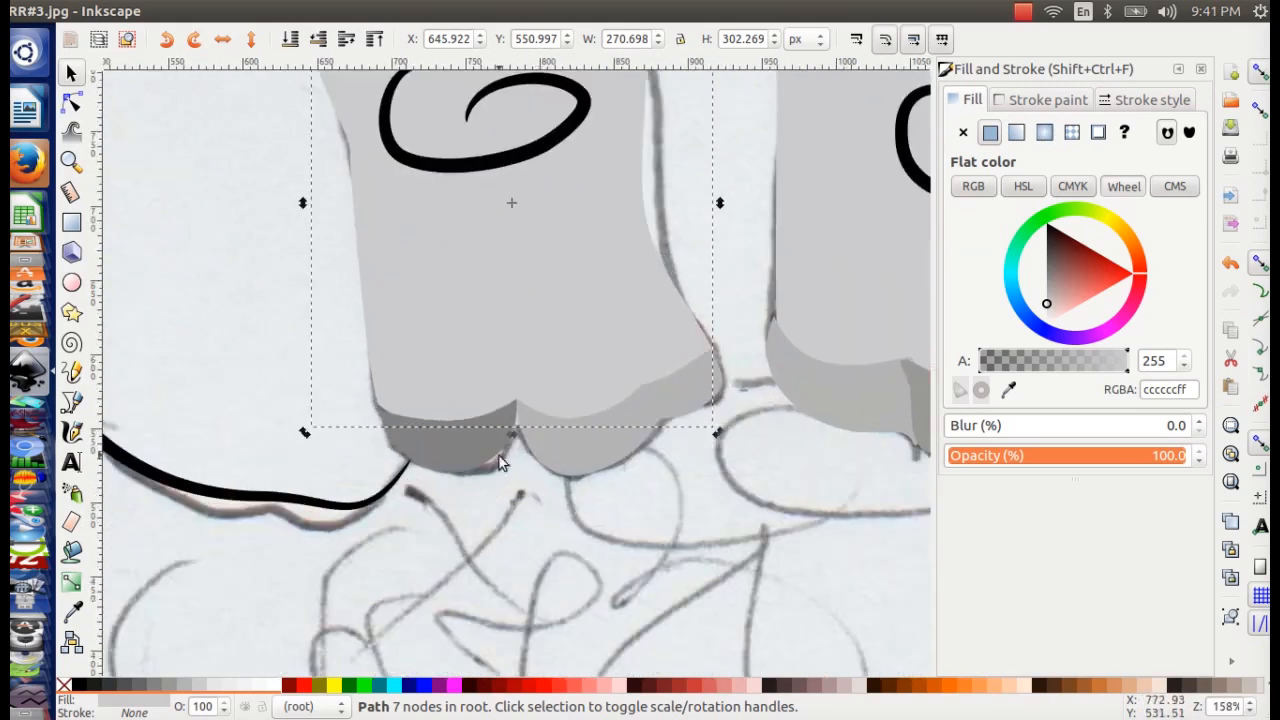
- Fill the dark grey toe of the left front foot with a radial gradient whose outer stop is navy (000080)
{"action": "left_click", "coordinate": [434, 480]}
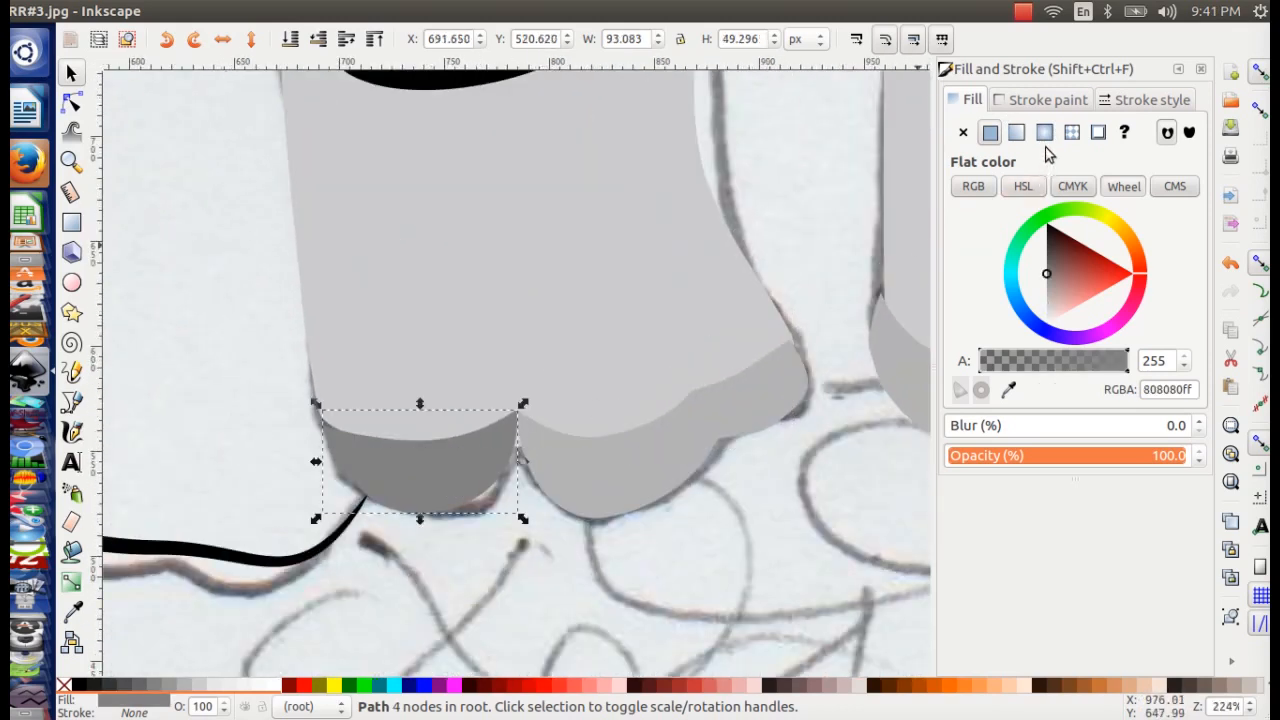
{"action": "left_click", "coordinate": [1018, 133]}
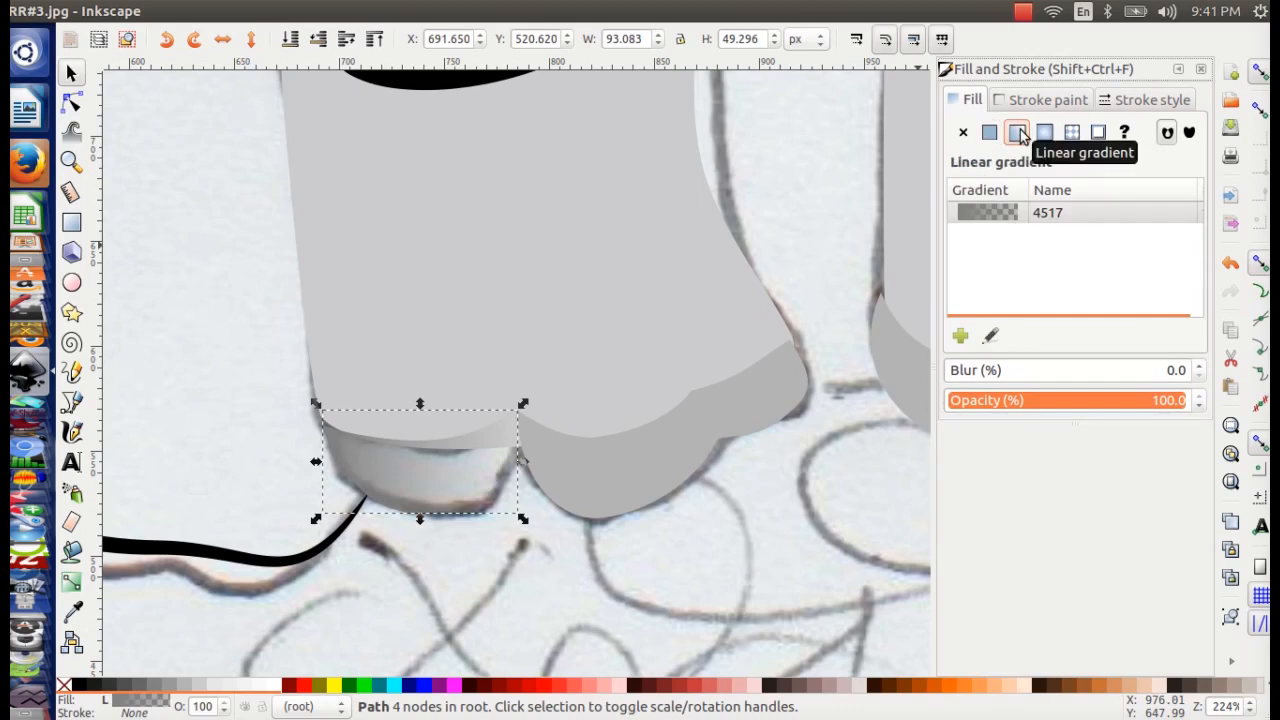
{"action": "key", "text": "ctrl+z"}
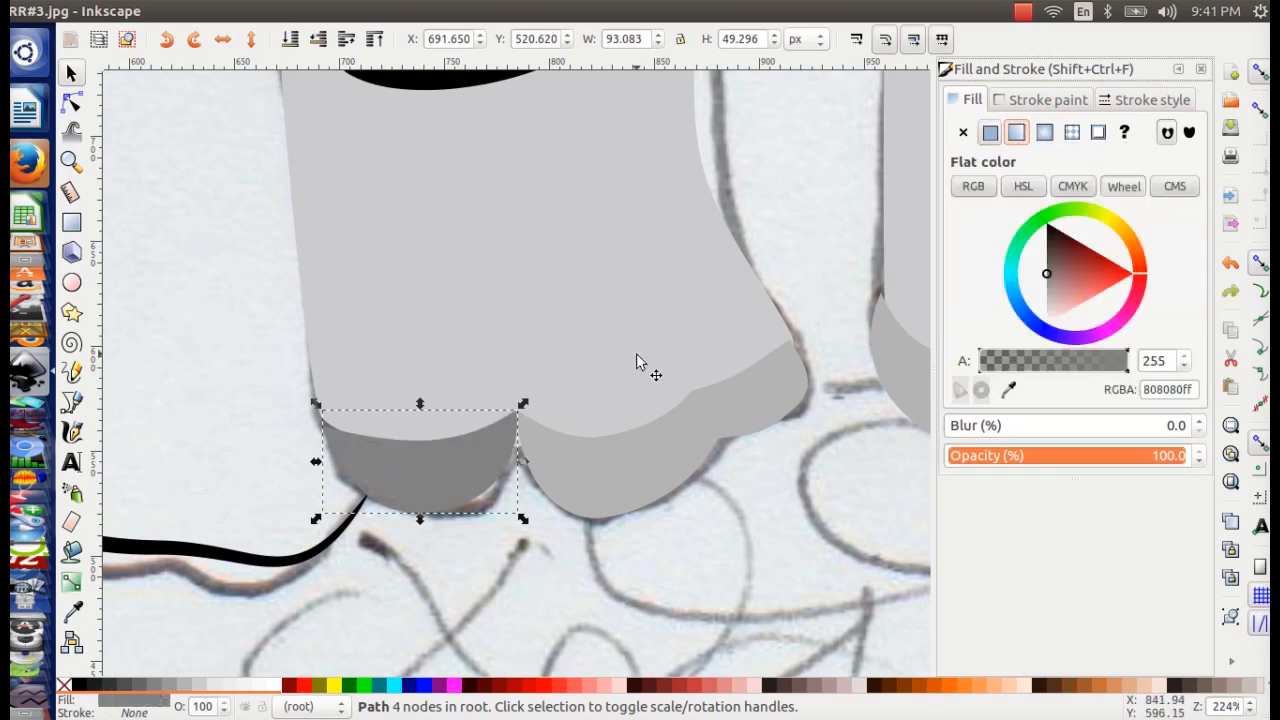
{"action": "left_click", "coordinate": [1045, 134]}
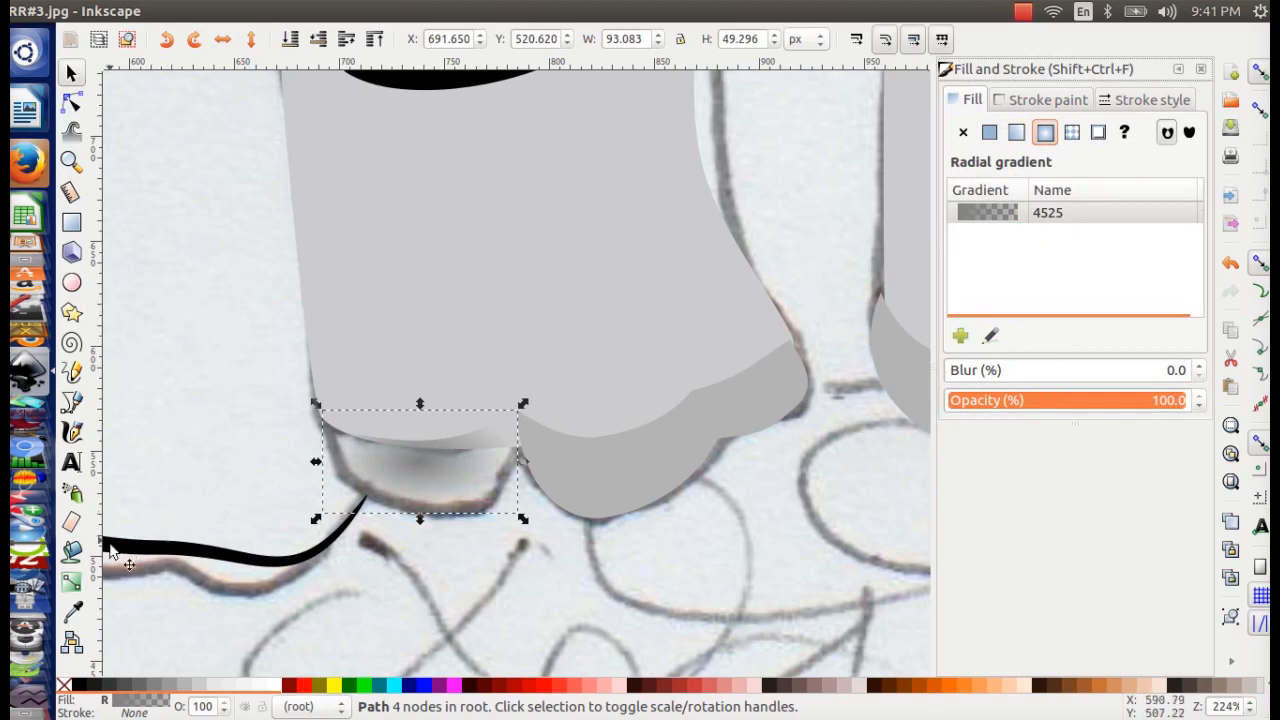
{"action": "key", "text": "g"}
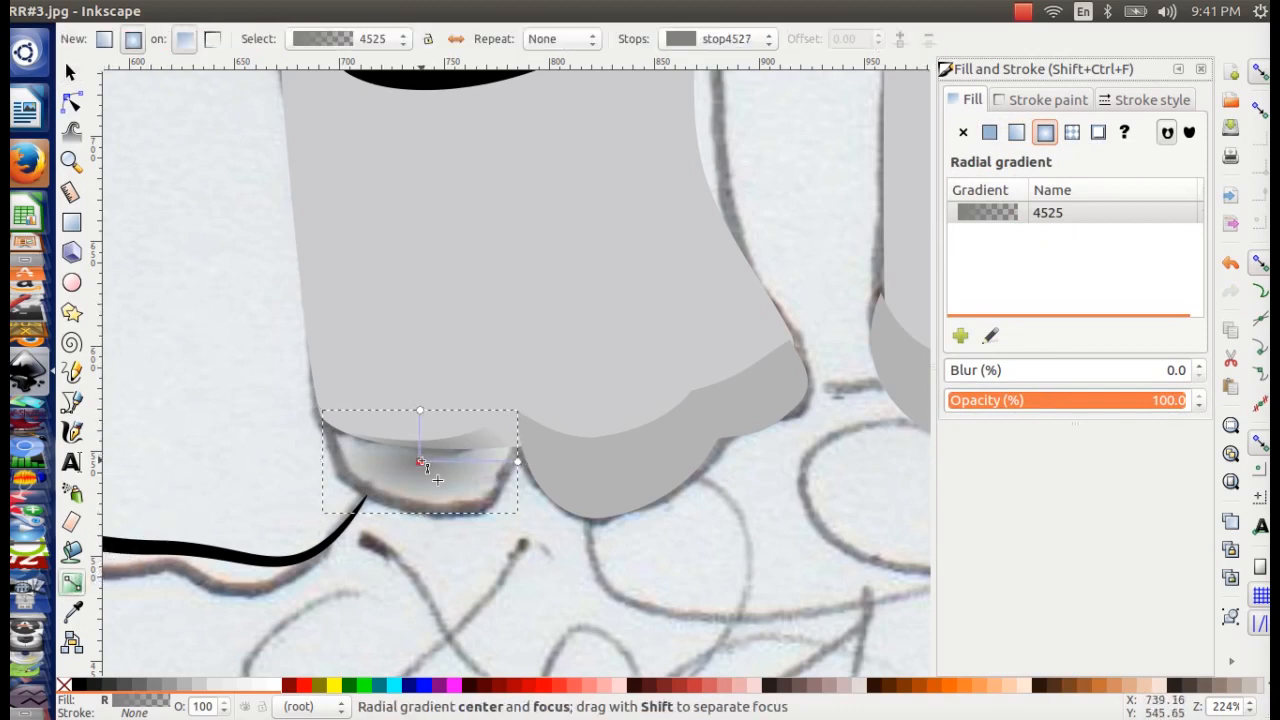
{"action": "left_click", "coordinate": [517, 461]}
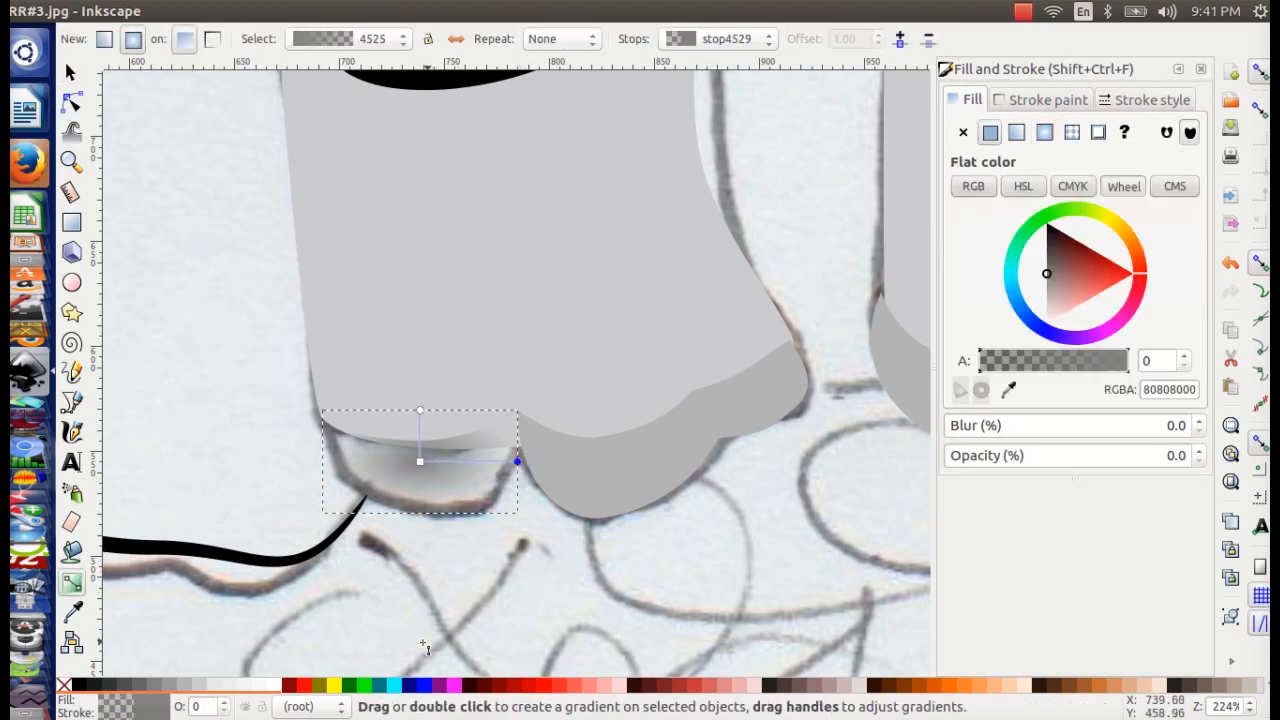
{"action": "left_click", "coordinate": [407, 685]}
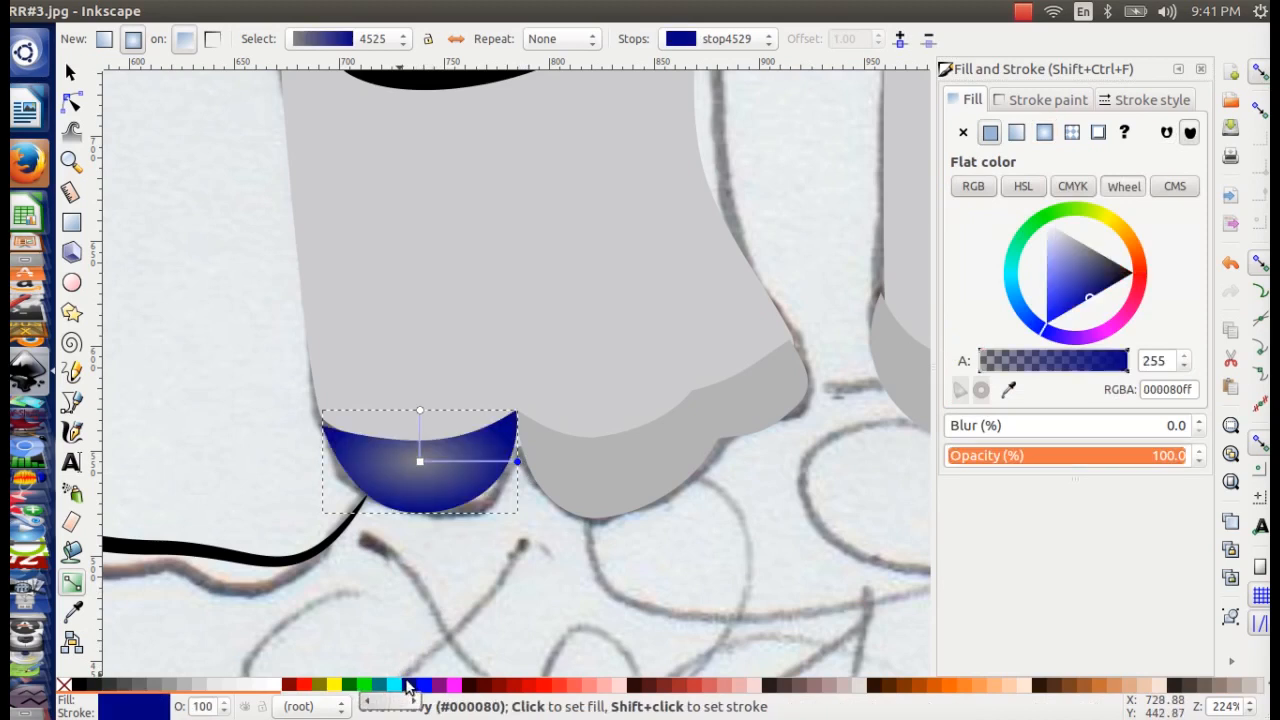
- Extend the toe's radial gradient well beyond its outline and set the centre stop to 60% grey (666666)
{"action": "left_click_drag", "start_coordinate": [517, 461], "coordinate": [746, 455]}
{"action": "left_click_drag", "start_coordinate": [419, 410], "coordinate": [403, 308]}
{"action": "left_click", "coordinate": [420, 461]}
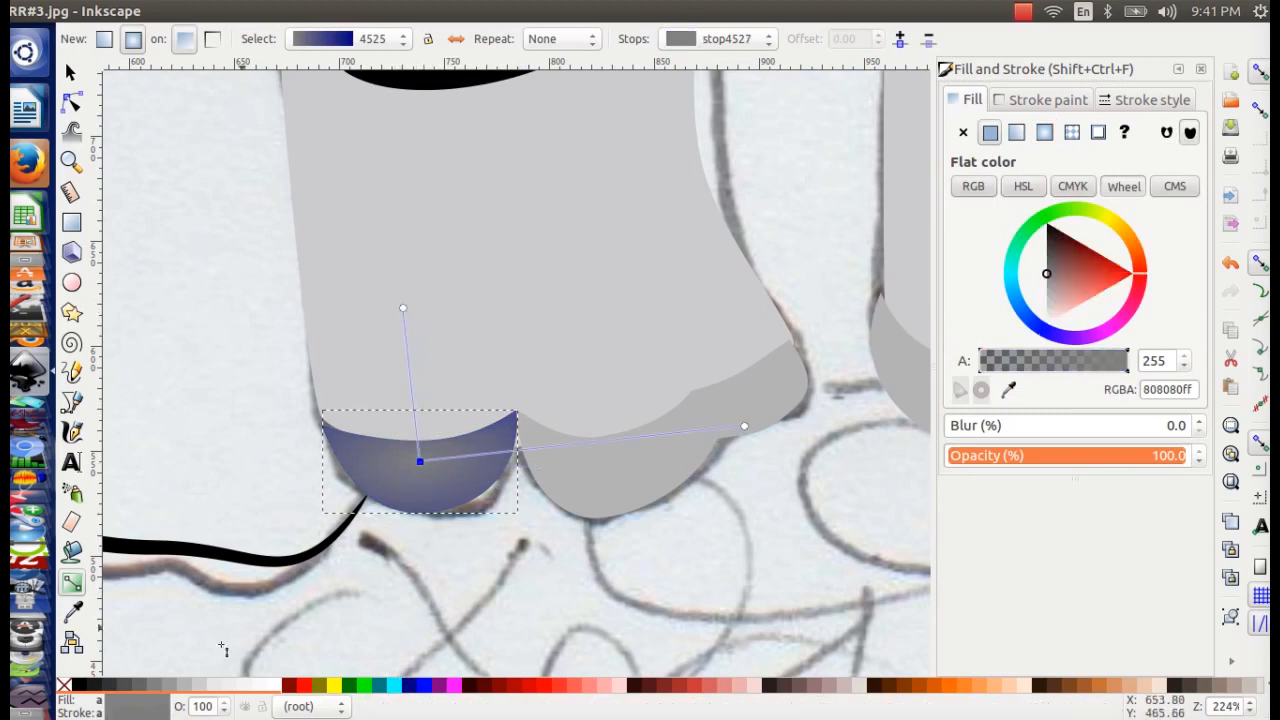
{"action": "left_click", "coordinate": [143, 686]}
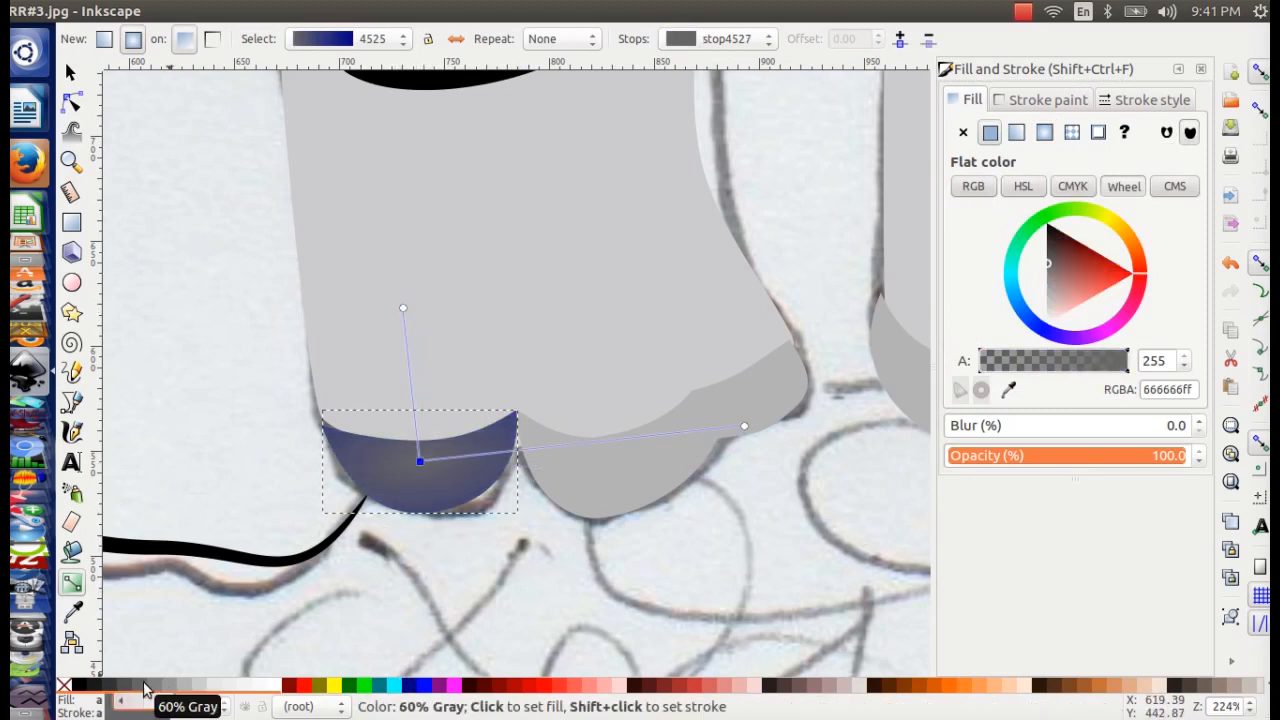
{"action": "left_click_drag", "start_coordinate": [745, 426], "coordinate": [775, 418]}
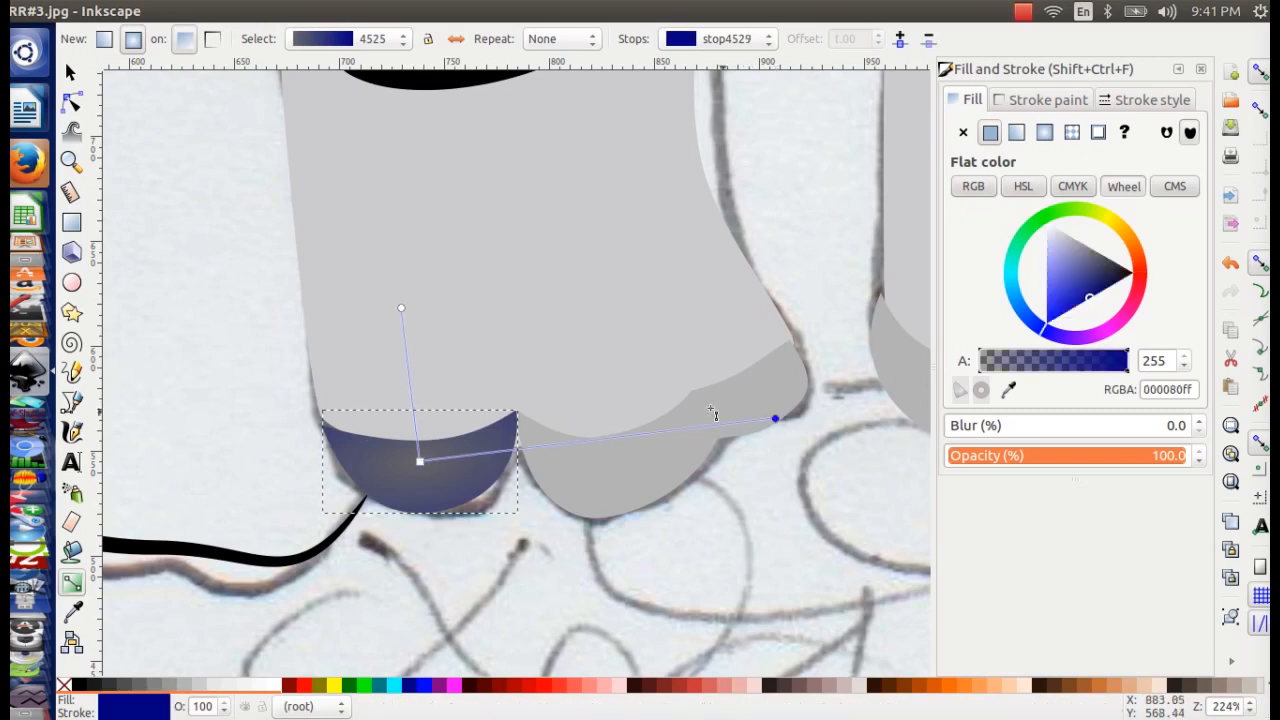
{"action": "left_click", "coordinate": [604, 360]}
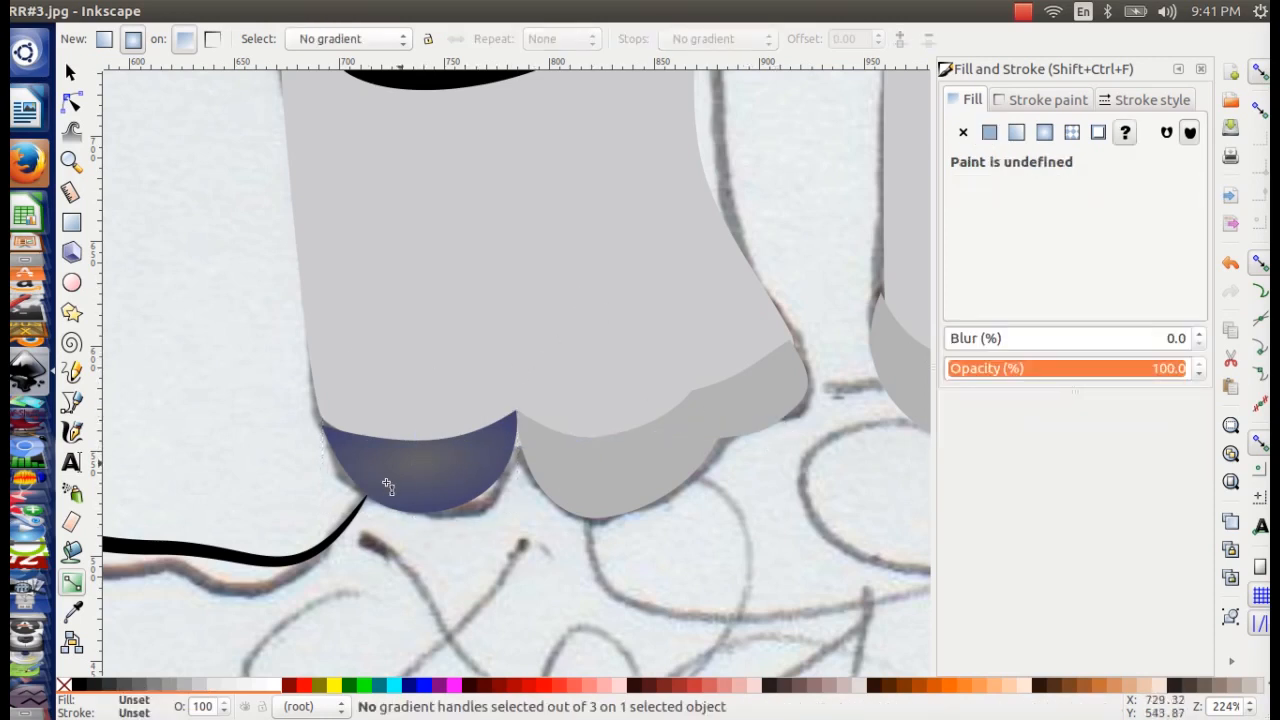
- Examine the toes of the right front foot and compare both front feet
{"action": "scroll", "coordinate": [460, 397], "scroll_direction": "up", "scroll_amount": 3}
{"action": "scroll", "coordinate": [461, 398], "scroll_direction": "down", "scroll_amount": 3}
{"action": "left_click_drag", "start_coordinate": [853, 366], "coordinate": [502, 326]}
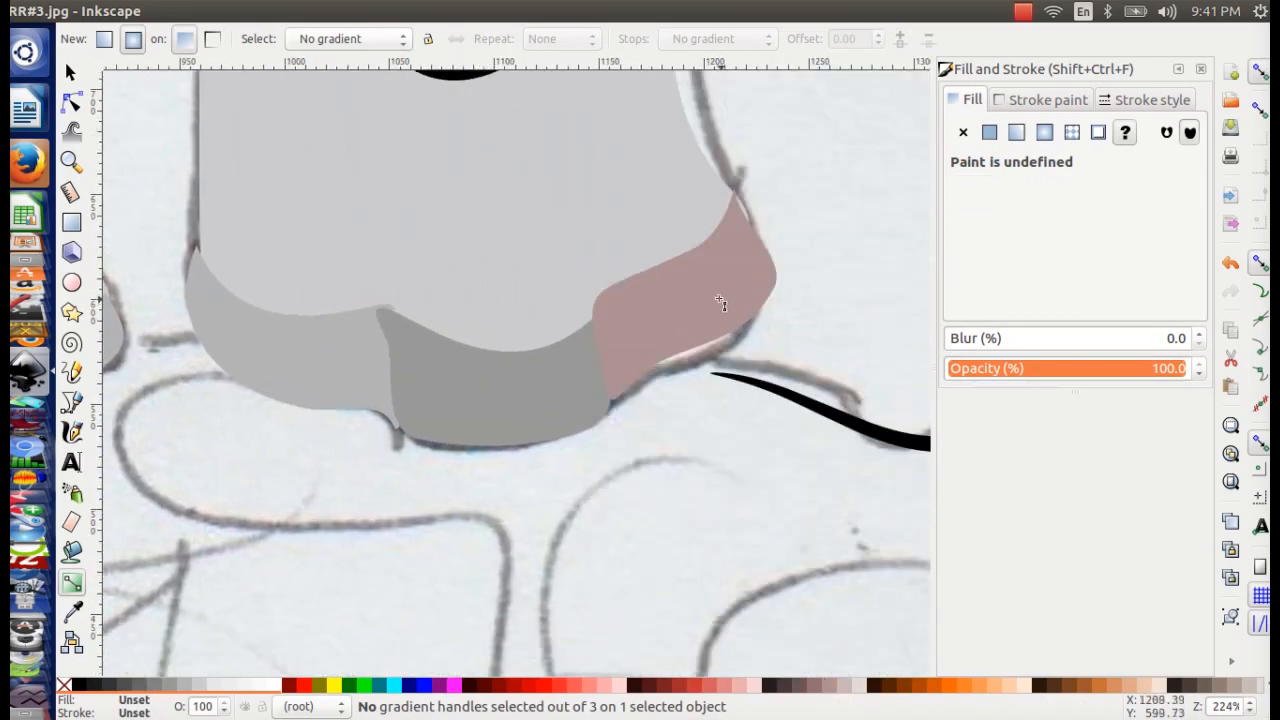
{"action": "key", "text": "ctrl+minus"}
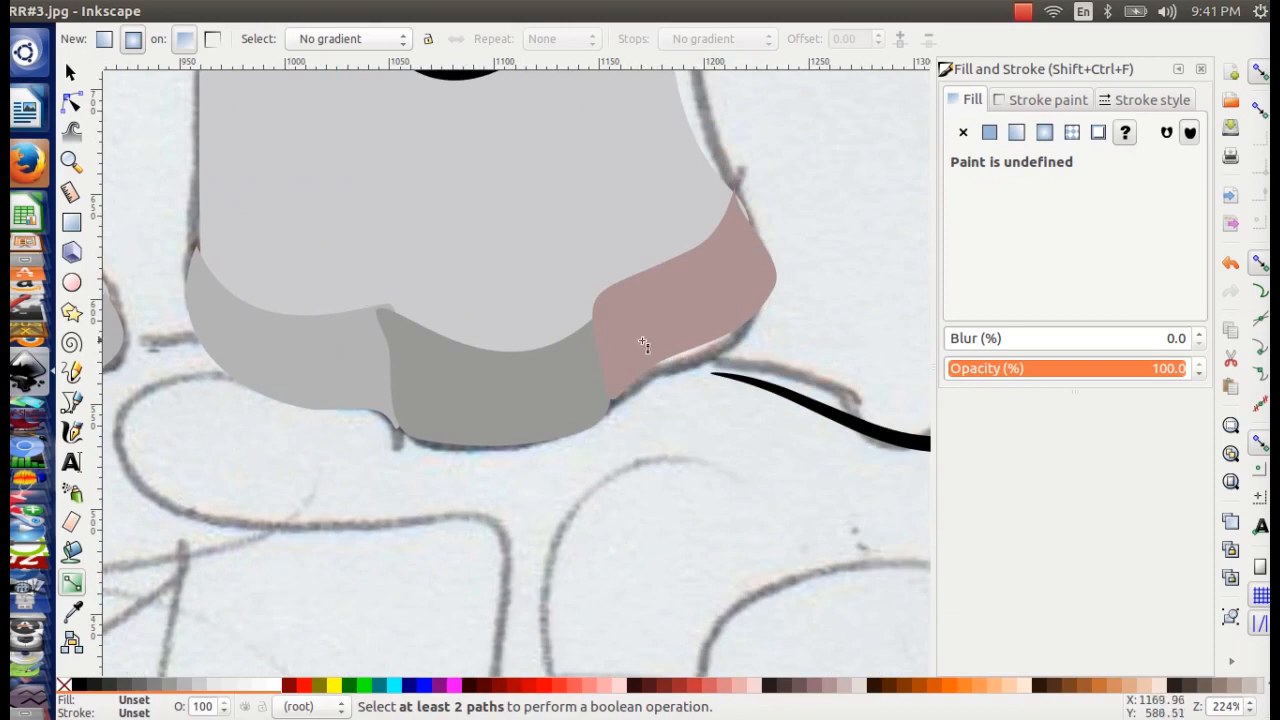
{"action": "scroll", "coordinate": [643, 343], "scroll_direction": "up", "scroll_amount": 3}
{"action": "scroll", "coordinate": [643, 343], "scroll_direction": "down", "scroll_amount": 3}
{"action": "scroll", "coordinate": [643, 343], "scroll_direction": "up", "scroll_amount": 5}
{"action": "left_click", "coordinate": [70, 160]}
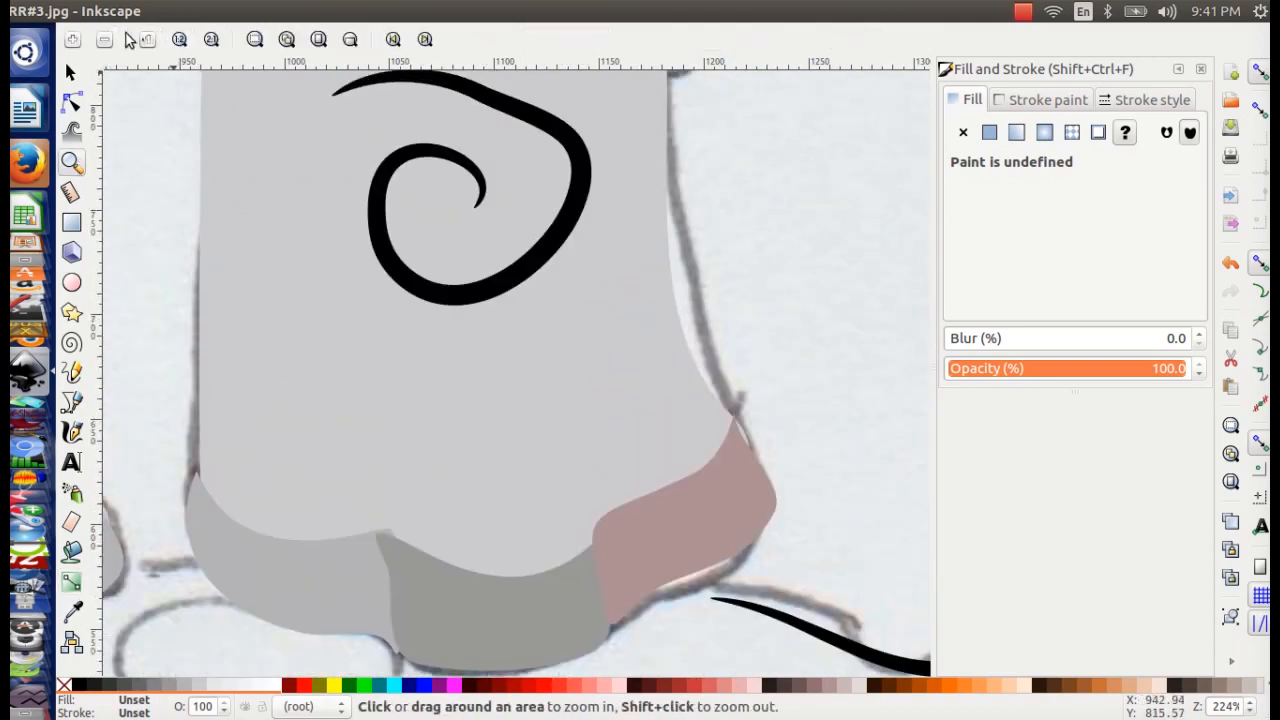
{"action": "key", "text": "minus"}
{"action": "key", "text": "minus"}
{"action": "key", "text": "minus"}
{"action": "scroll", "coordinate": [437, 306], "scroll_direction": "left", "scroll_amount": 3}
{"action": "scroll", "coordinate": [437, 306], "scroll_direction": "down", "scroll_amount": 2}
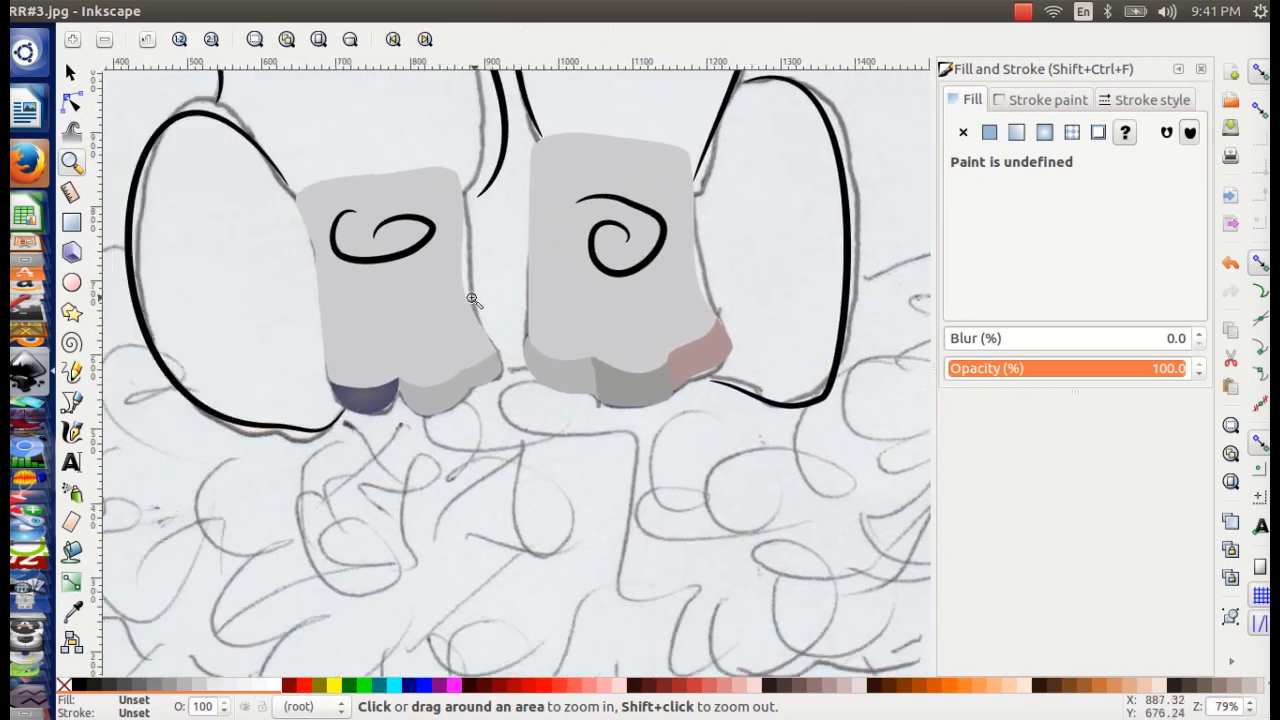
{"action": "key", "text": "ctrl+plus"}
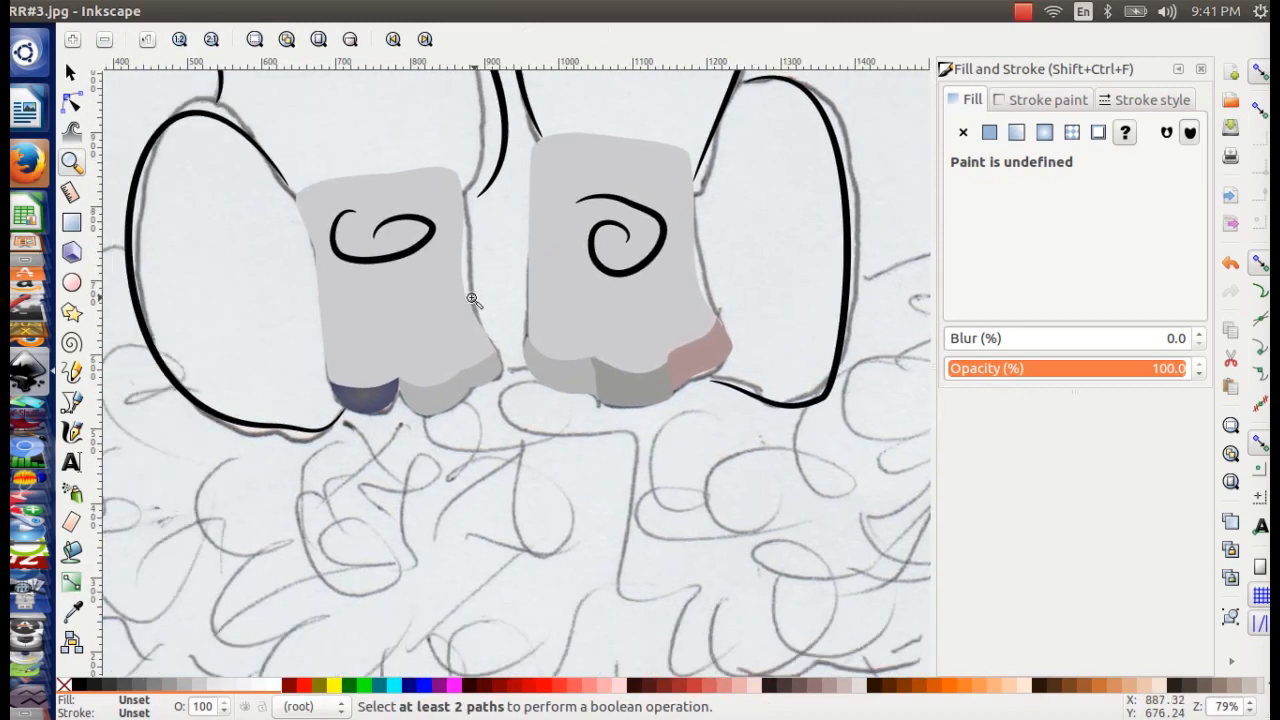
- Review the whole traced figure against the rest of the sketch, including the bird and the nest
{"action": "scroll", "coordinate": [472, 300], "scroll_direction": "up", "scroll_amount": 8}
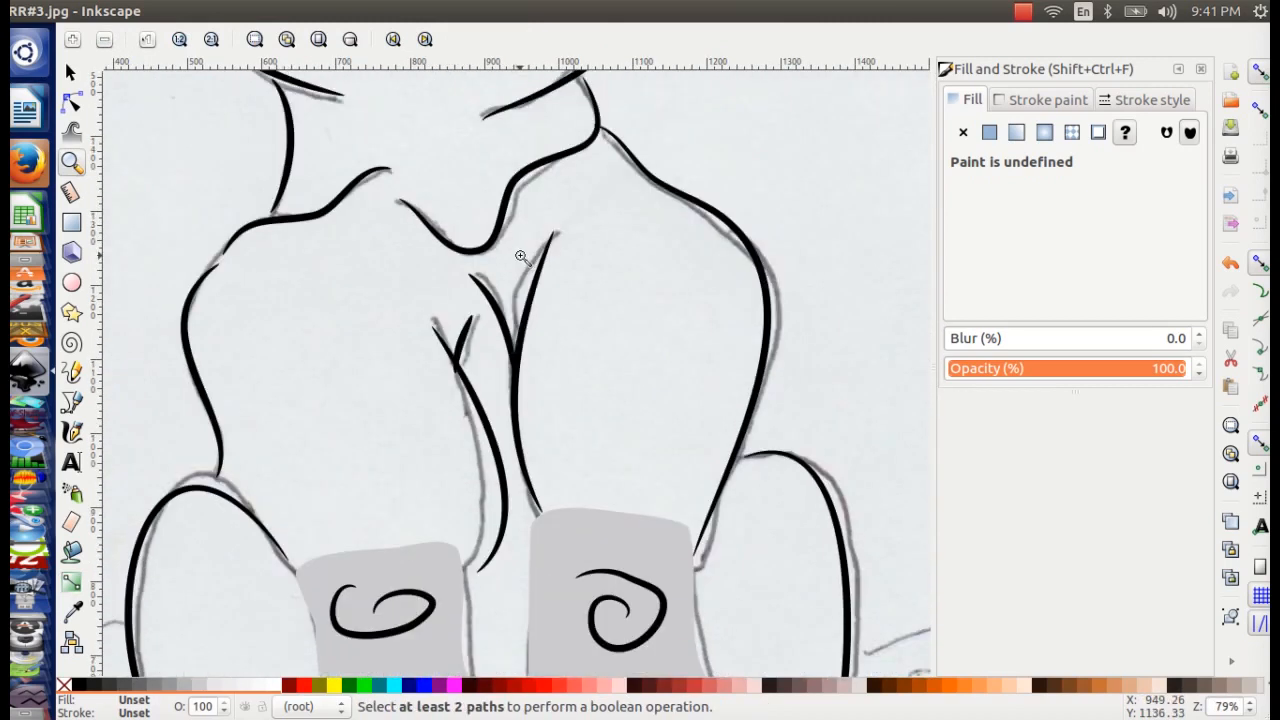
{"action": "left_click", "coordinate": [104, 39]}
{"action": "left_click", "coordinate": [104, 39]}
{"action": "left_click", "coordinate": [104, 39]}
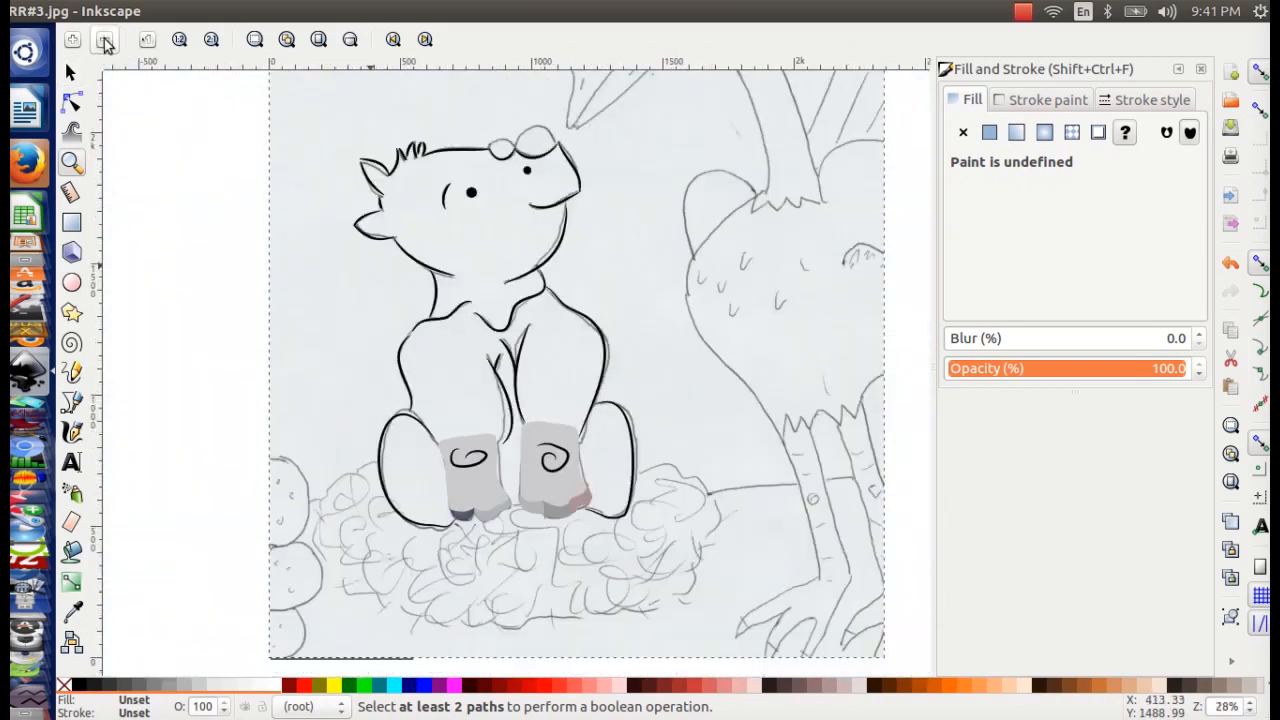
{"action": "scroll", "coordinate": [407, 347], "scroll_direction": "down", "scroll_amount": 3}
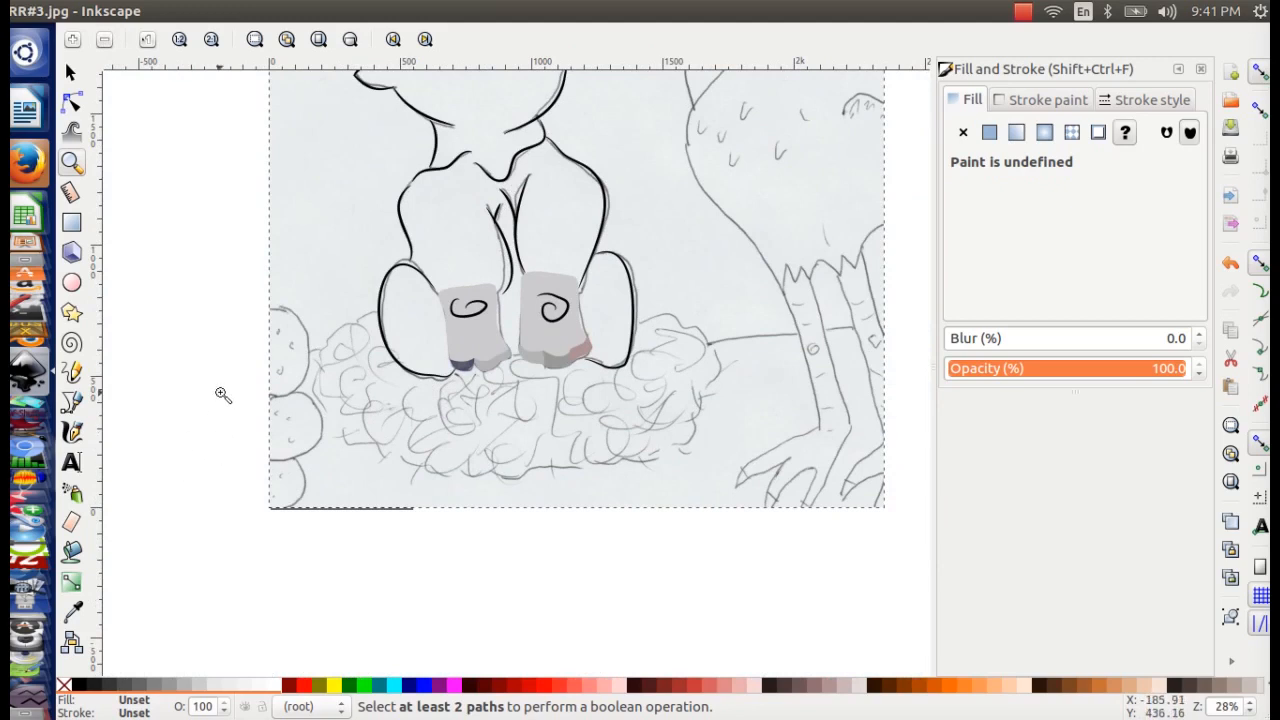
{"action": "mouse_move", "coordinate": [172, 308]}
{"action": "left_mouse_down"}
{"action": "mouse_move", "coordinate": [333, 308]}
{"action": "mouse_move", "coordinate": [233, 335]}
{"action": "left_mouse_up"}
{"action": "scroll", "coordinate": [546, 256], "scroll_direction": "down", "scroll_amount": 4}
{"action": "scroll", "coordinate": [546, 256], "scroll_direction": "up", "scroll_amount": 6}
{"action": "left_click_drag", "start_coordinate": [682, 237], "coordinate": [504, 312]}
{"action": "scroll", "coordinate": [505, 313], "scroll_direction": "up", "scroll_amount": 4}
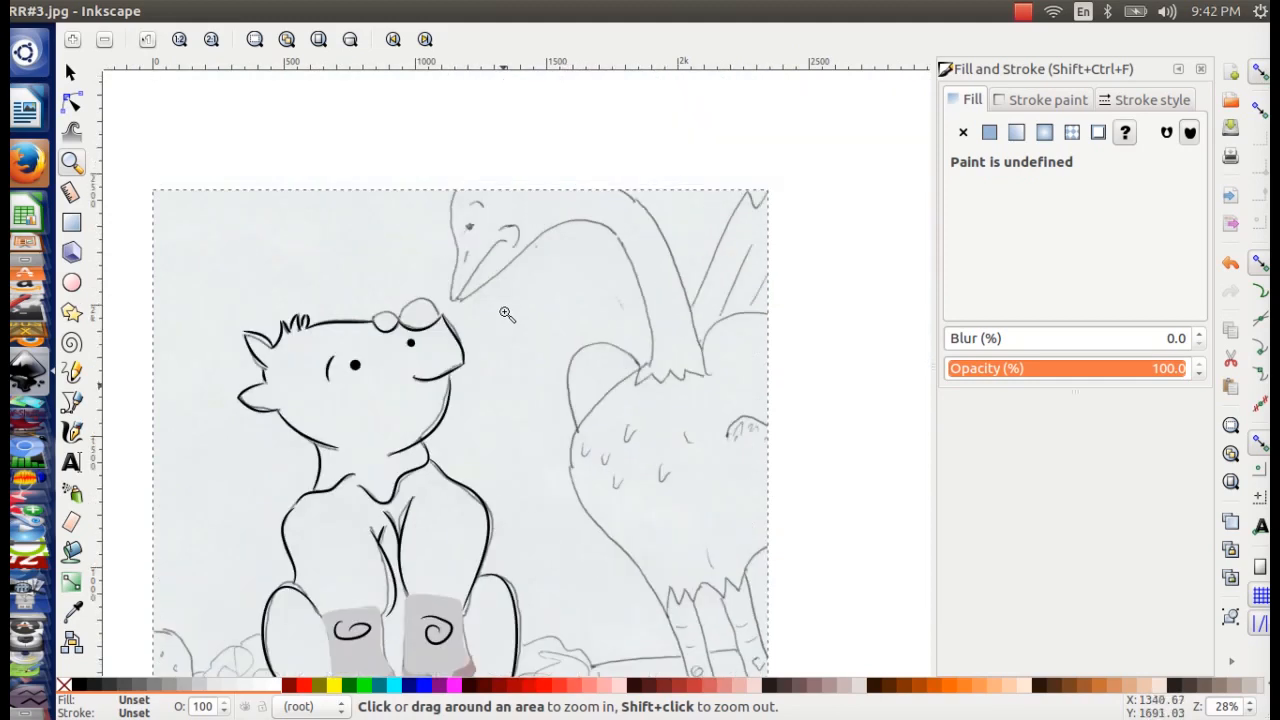
{"action": "scroll", "coordinate": [507, 314], "scroll_direction": "down", "scroll_amount": 6}
{"action": "left_click_drag", "start_coordinate": [363, 415], "coordinate": [494, 388]}
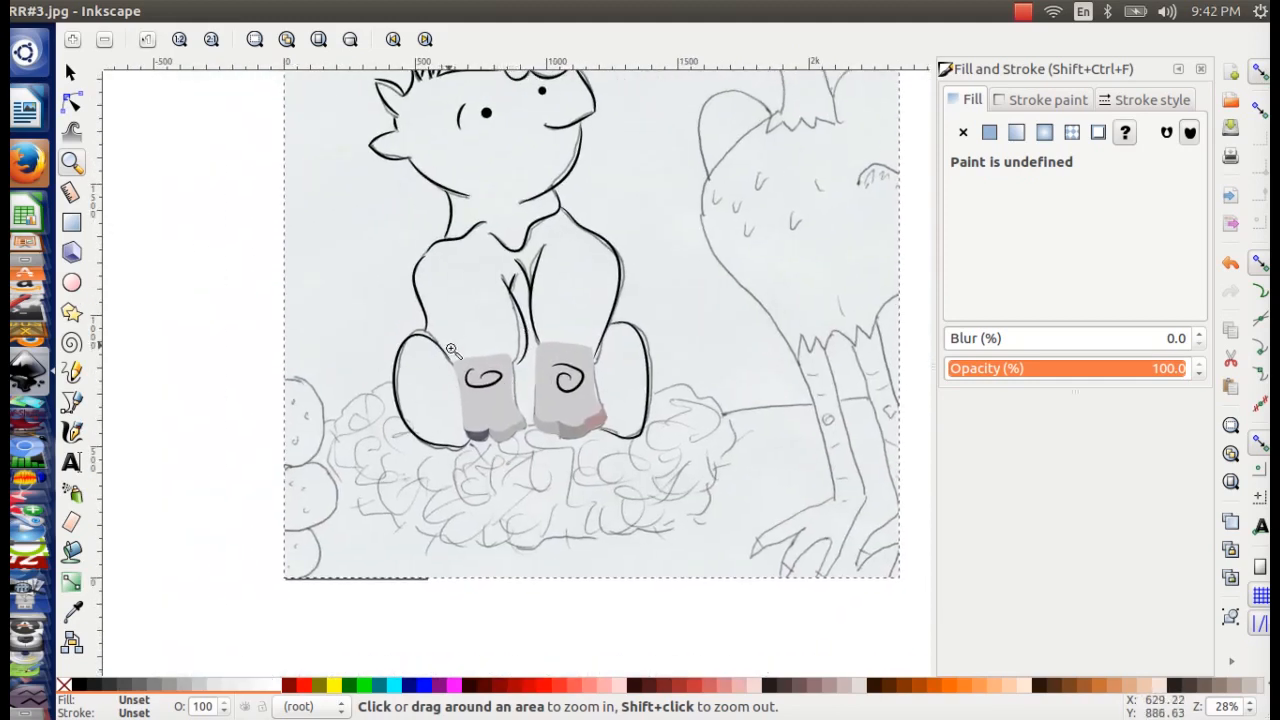
{"action": "left_click_drag", "start_coordinate": [380, 362], "coordinate": [550, 272]}
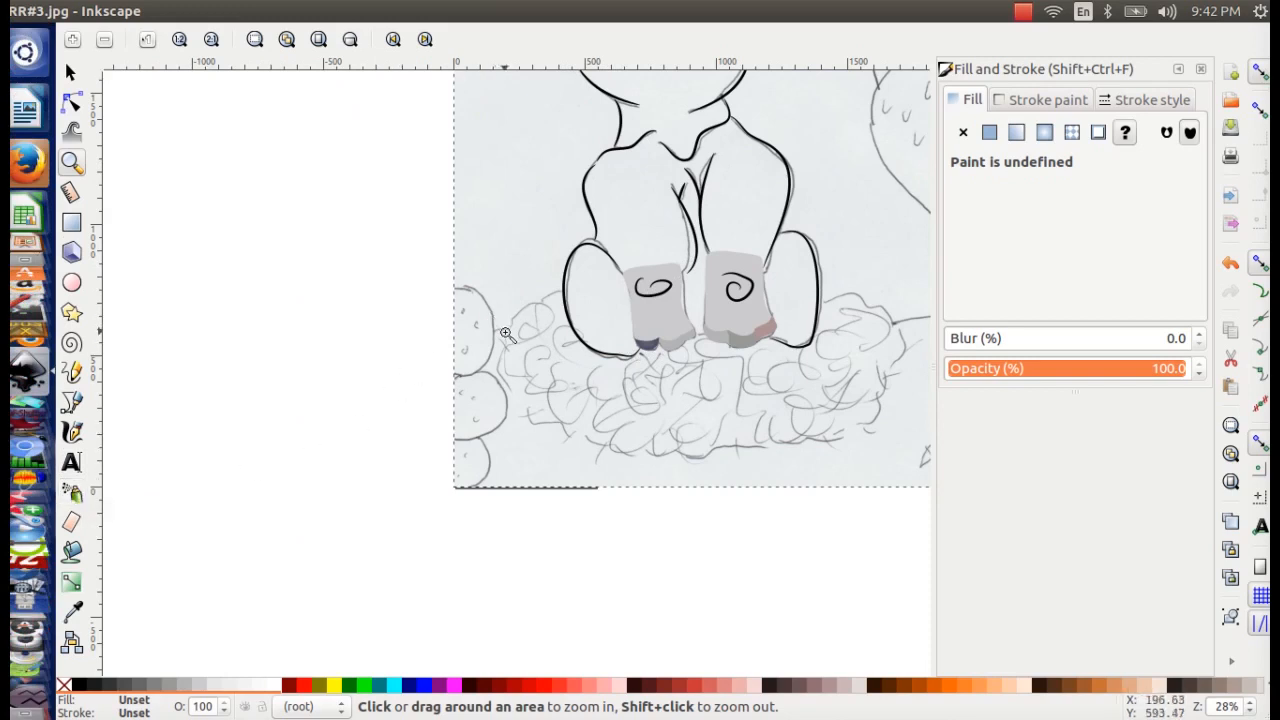
- Draw two dark grey ellipses over the upper two rounded shapes at the sketch's edge, the lower about 380 by 274 px, and align it
{"action": "left_click_drag", "start_coordinate": [511, 353], "coordinate": [500, 323]}
{"action": "key", "text": "plus"}
{"action": "key", "text": "plus"}
{"action": "key", "text": "plus"}
{"action": "left_click_drag", "start_coordinate": [432, 260], "coordinate": [533, 357]}
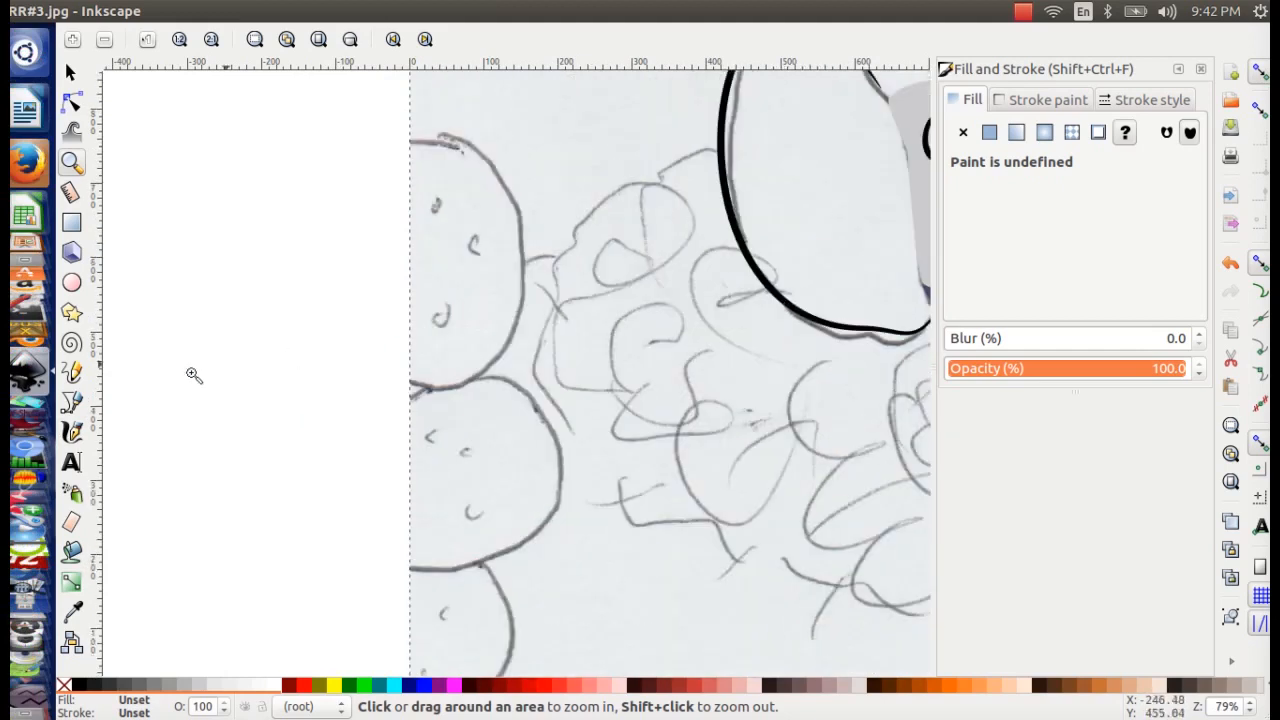
{"action": "left_click", "coordinate": [71, 283]}
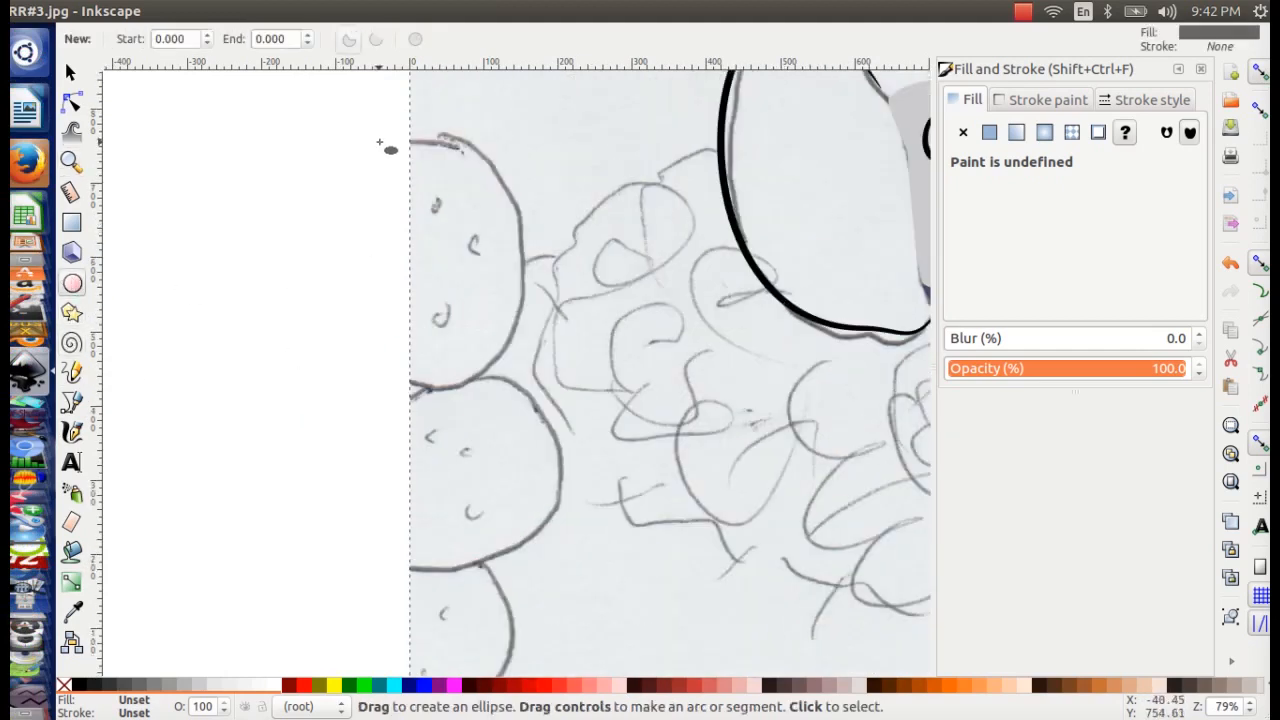
{"action": "left_click_drag", "start_coordinate": [364, 132], "coordinate": [566, 386]}
{"action": "left_click_drag", "start_coordinate": [286, 383], "coordinate": [563, 584]}
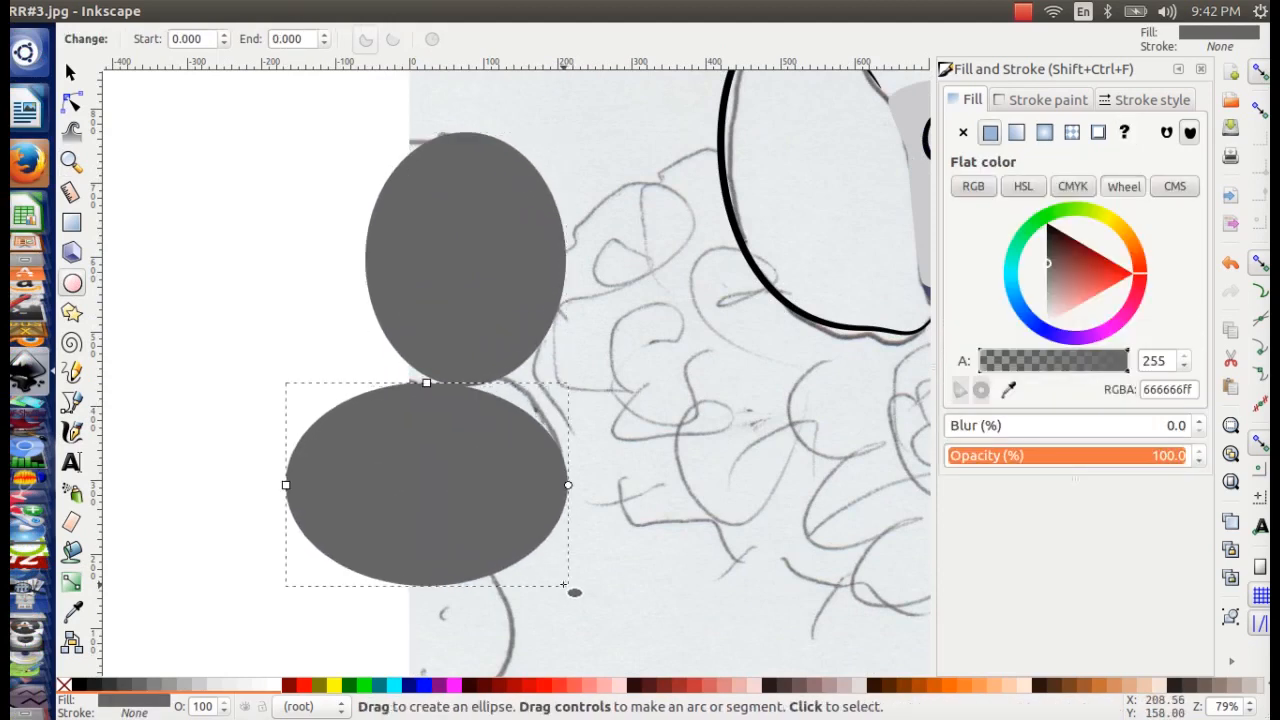
{"action": "left_click", "coordinate": [71, 73]}
{"action": "left_click_drag", "start_coordinate": [473, 466], "coordinate": [473, 441]}
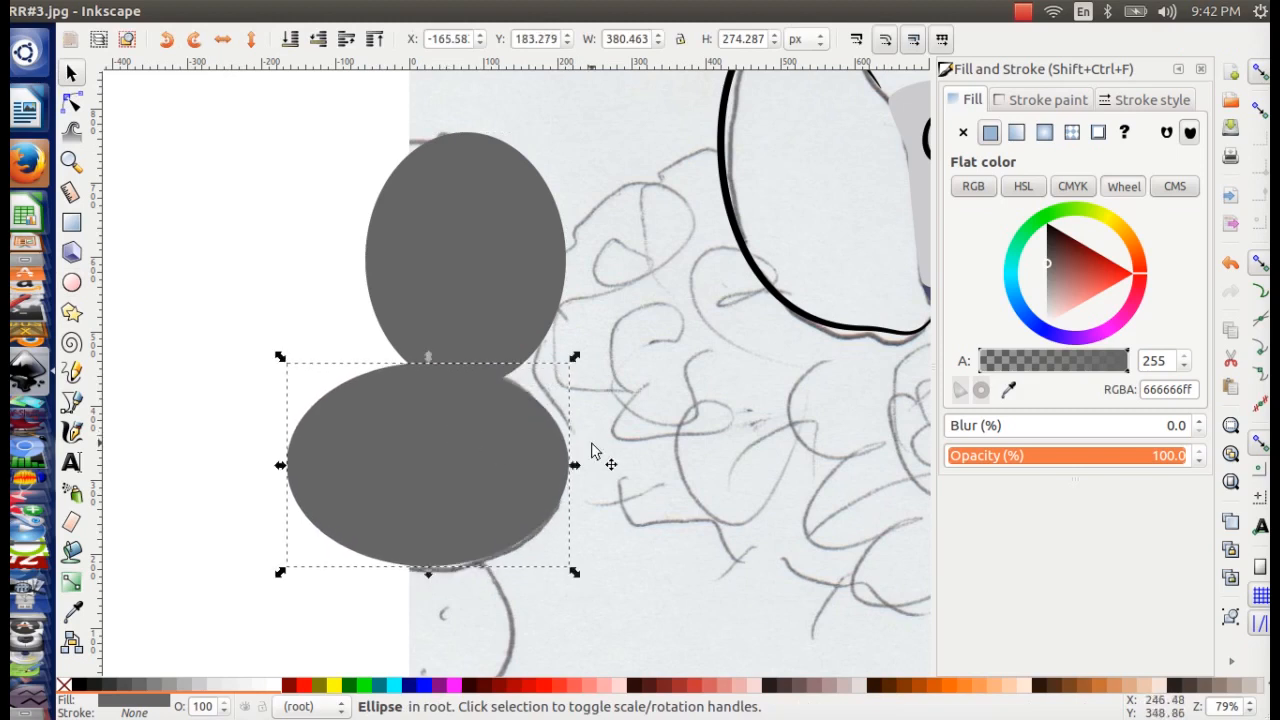
- Duplicate the lower ellipse, place the copy over the bottom rounded shape and rotate it slightly
{"action": "scroll", "coordinate": [519, 507], "scroll_direction": "down", "scroll_amount": 4}
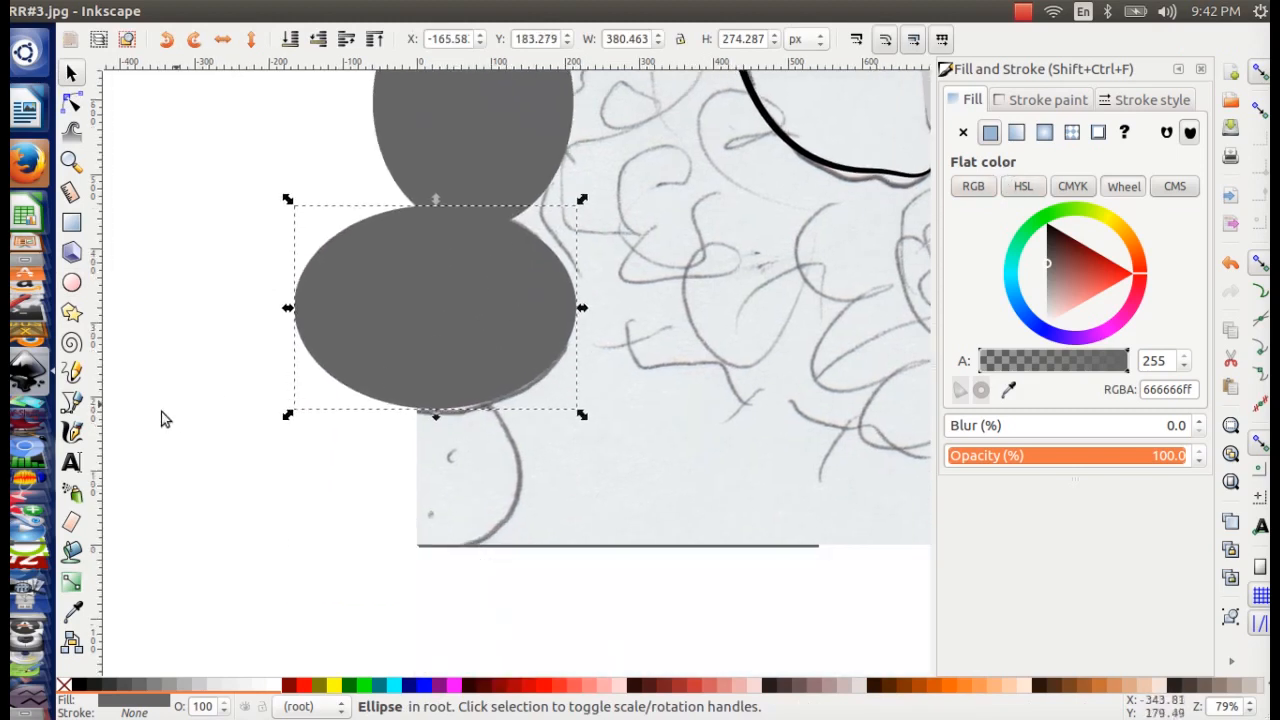
{"action": "key", "text": "ctrl+d"}
{"action": "left_click_drag", "start_coordinate": [400, 403], "coordinate": [431, 451]}
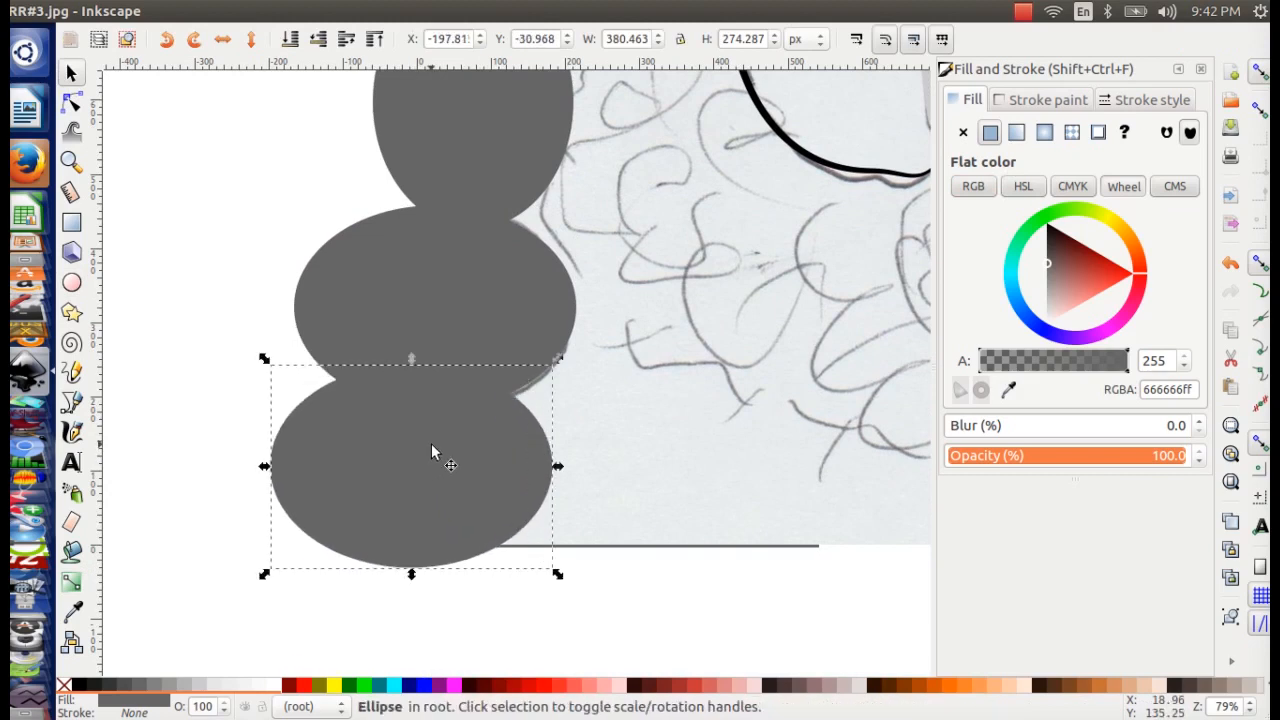
{"action": "left_click", "coordinate": [431, 447]}
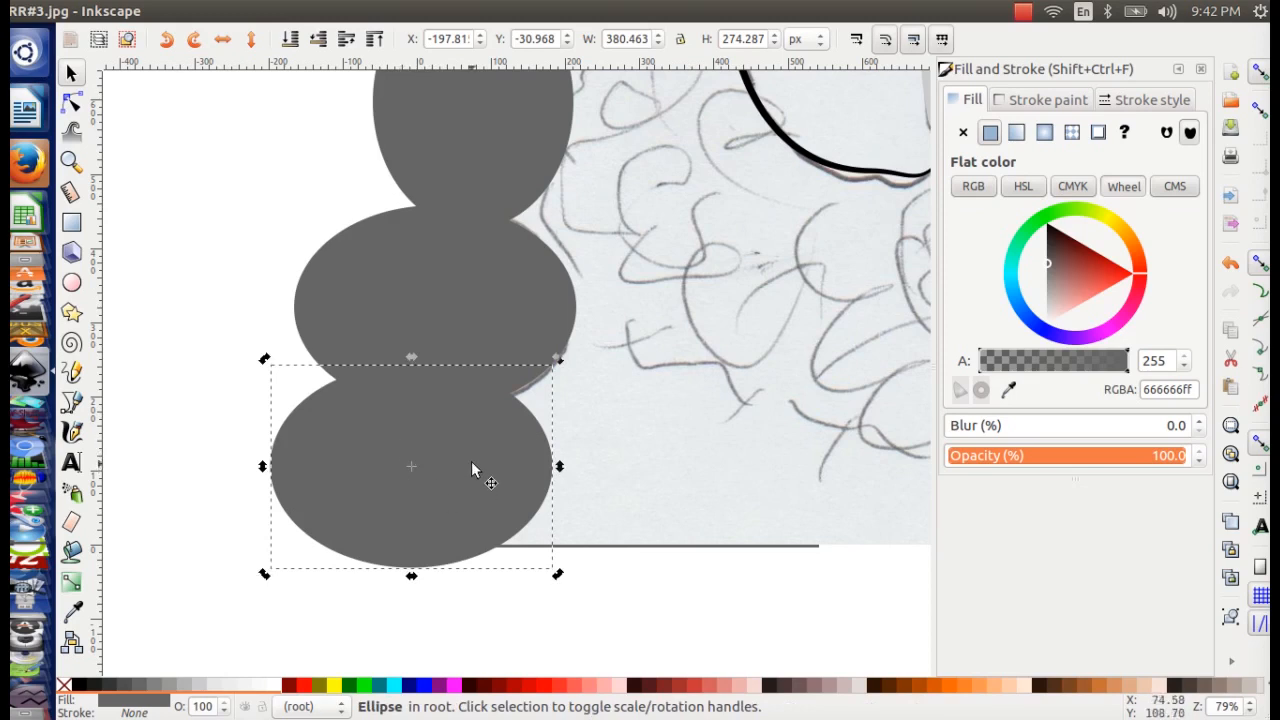
{"action": "left_click_drag", "start_coordinate": [560, 364], "coordinate": [395, 460]}
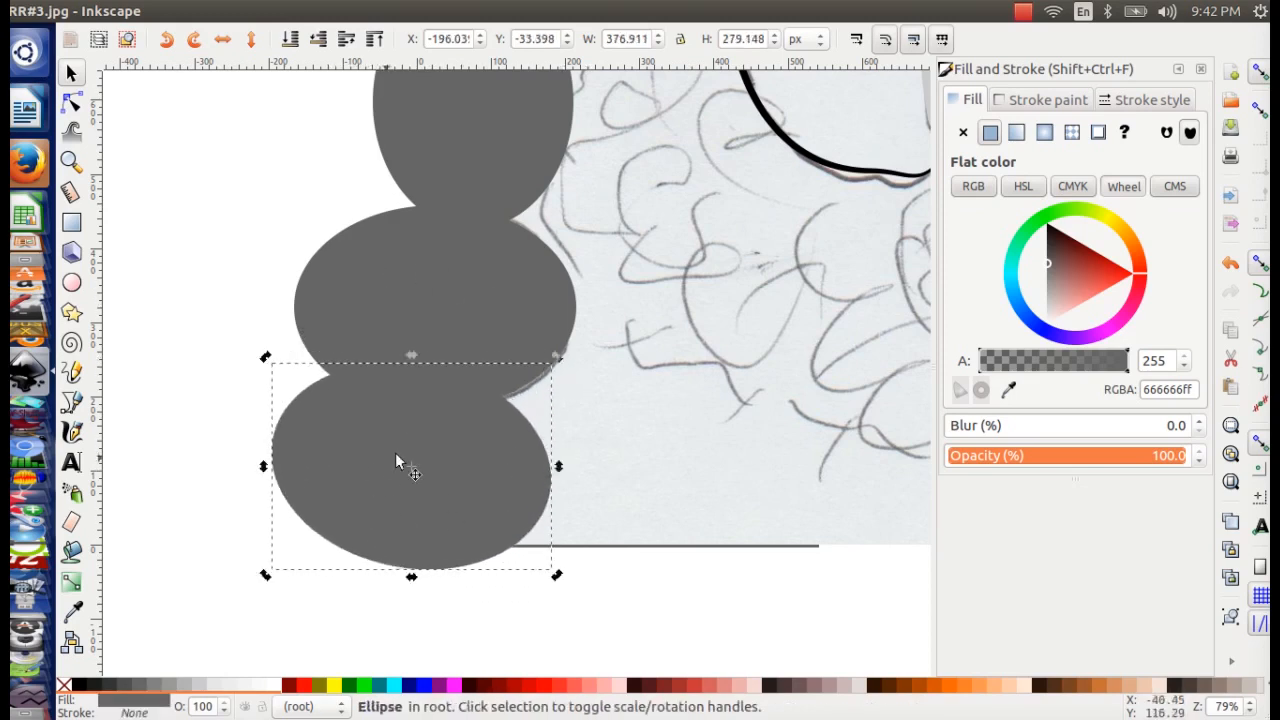
- Give the bottom ellipse a radial gradient fill and a flat black outline, trying a 1% blur and resetting it to 0
{"action": "left_click", "coordinate": [1045, 132]}
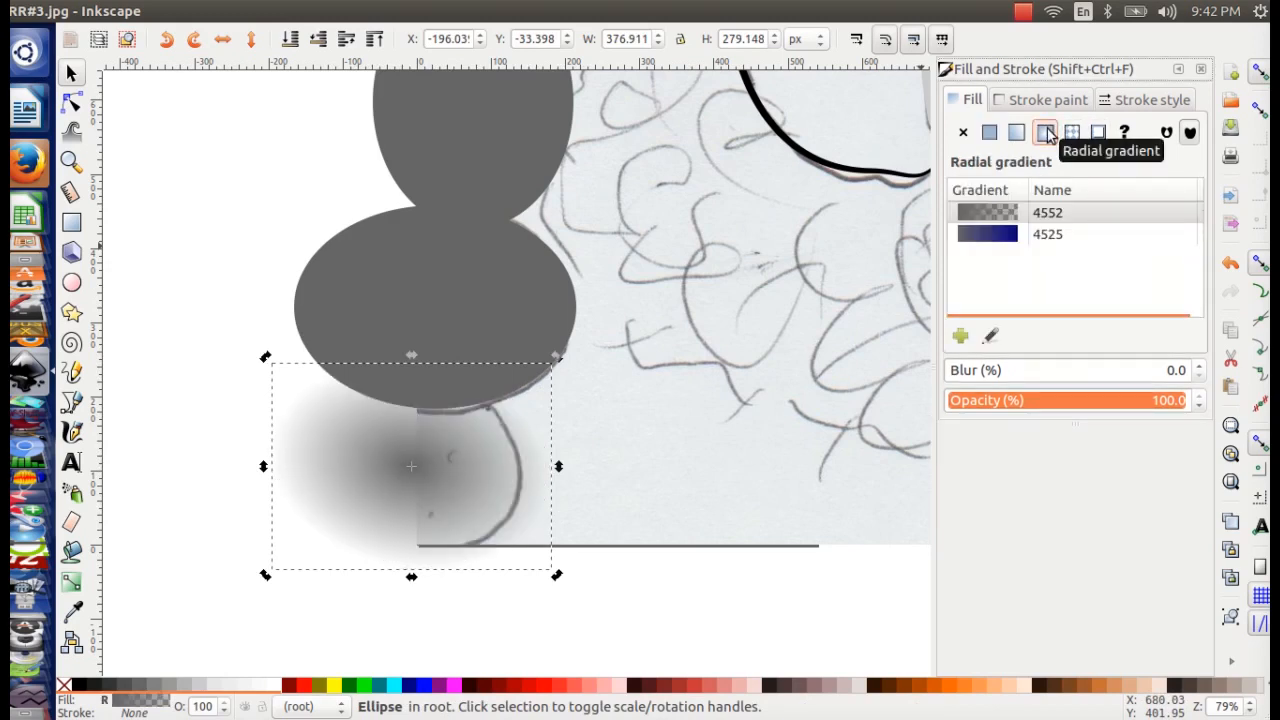
{"action": "left_click", "coordinate": [1041, 101]}
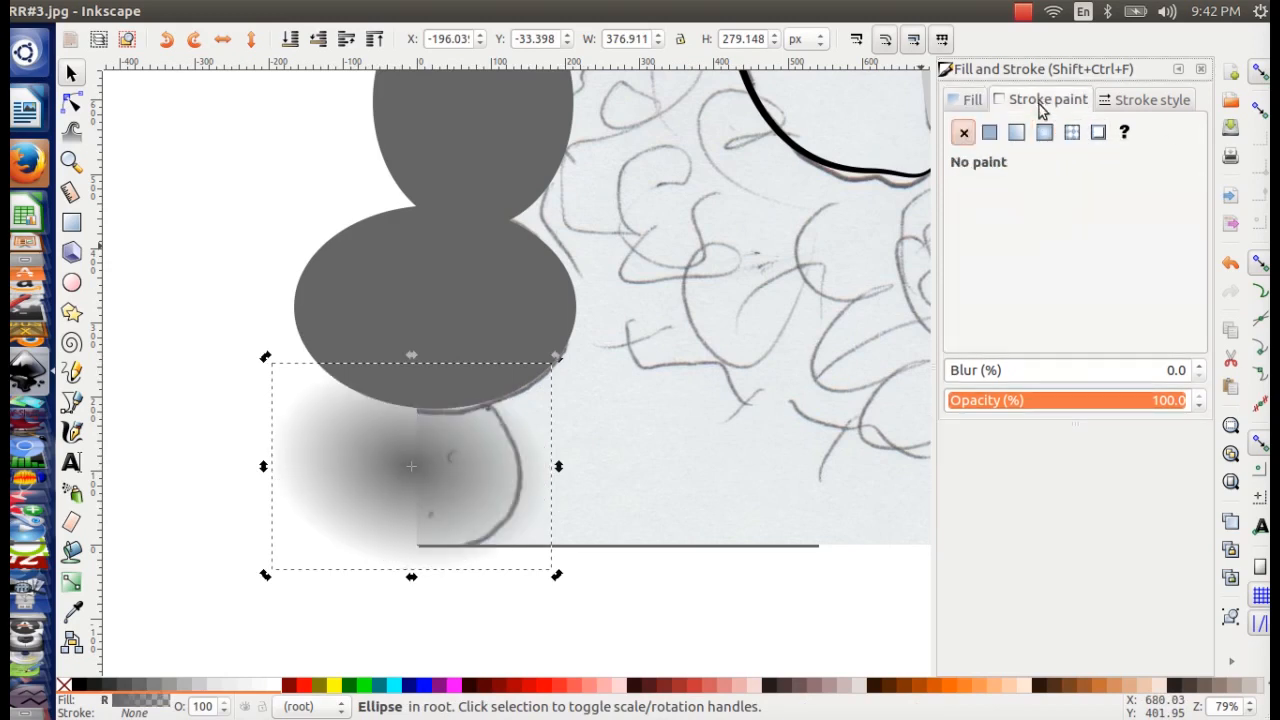
{"action": "left_click", "coordinate": [992, 134]}
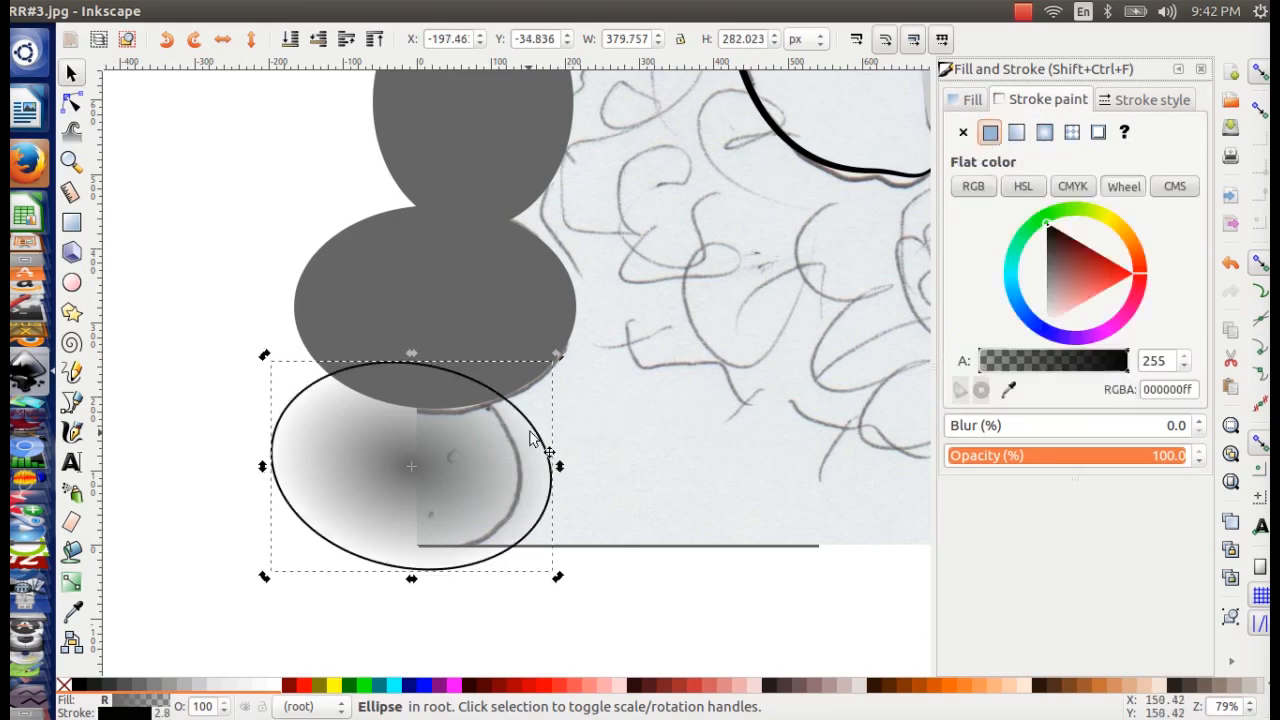
{"action": "left_click", "coordinate": [1198, 421]}
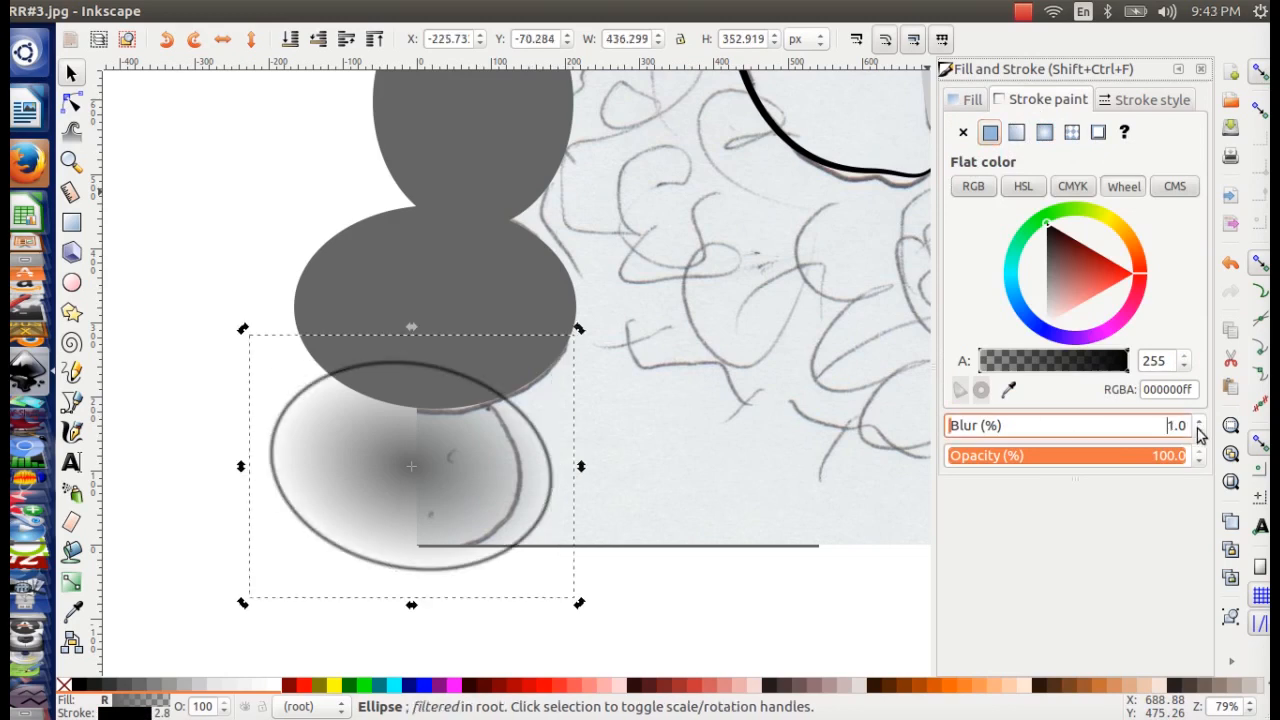
{"action": "left_click", "coordinate": [1197, 431]}
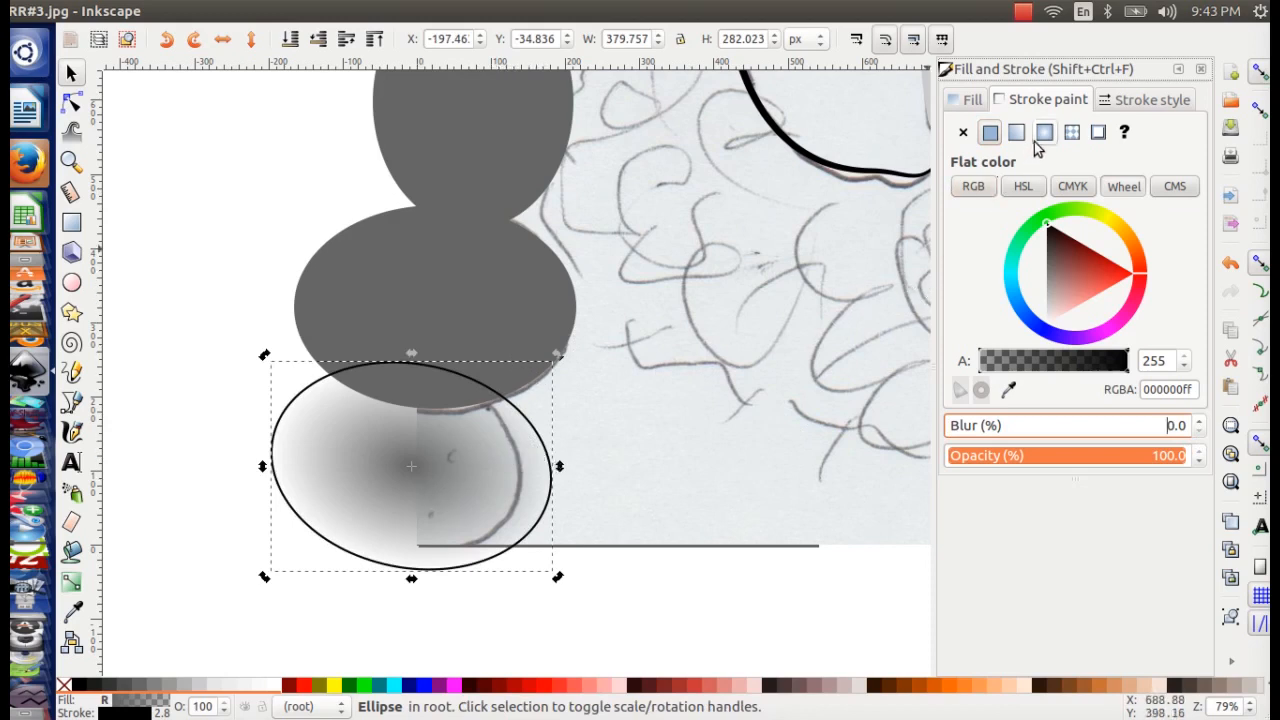
- Set the radial gradient's outer stop to grey 808080ff and its centre stop to light grey ccccccff
{"action": "left_click", "coordinate": [72, 584]}
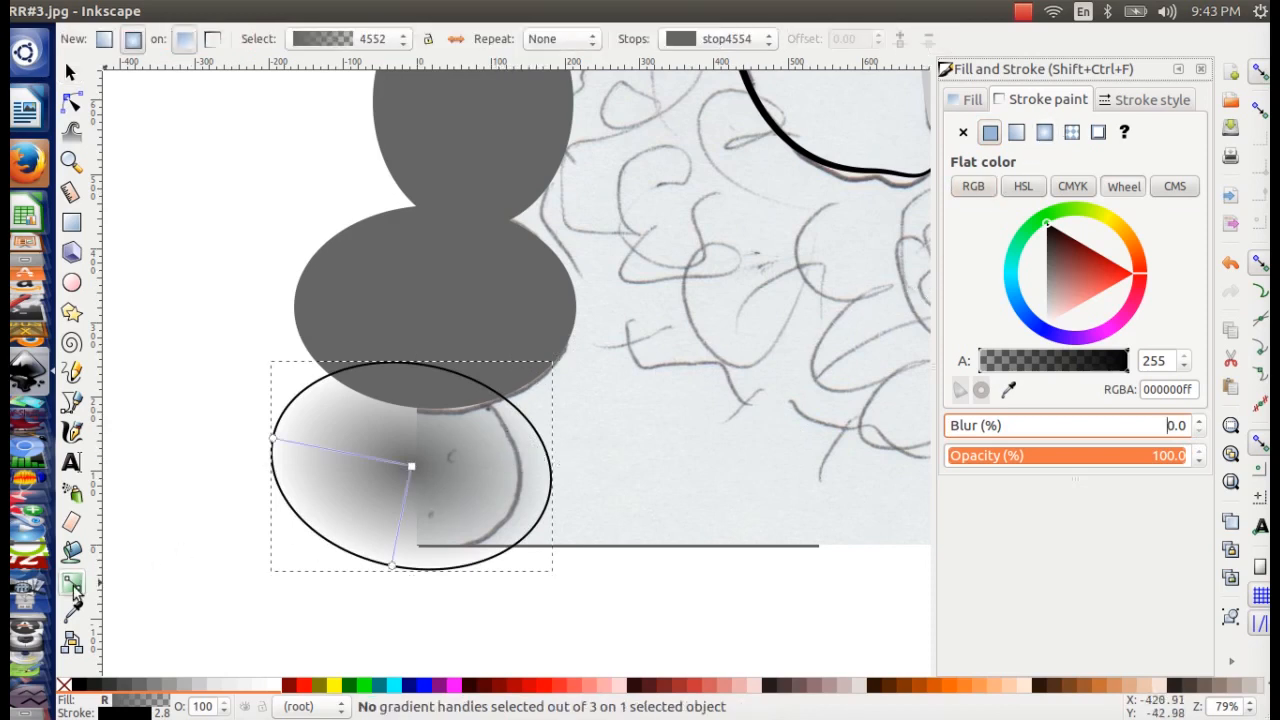
{"action": "left_click", "coordinate": [392, 566]}
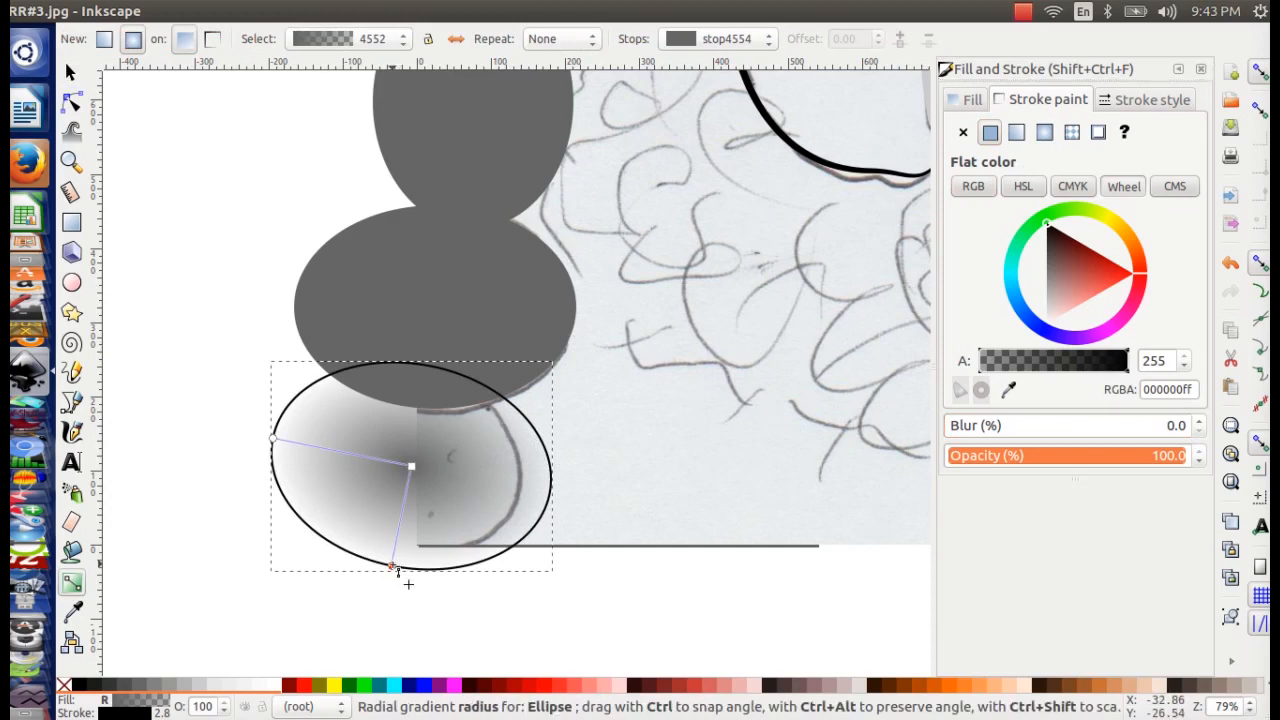
{"action": "left_click", "coordinate": [182, 686]}
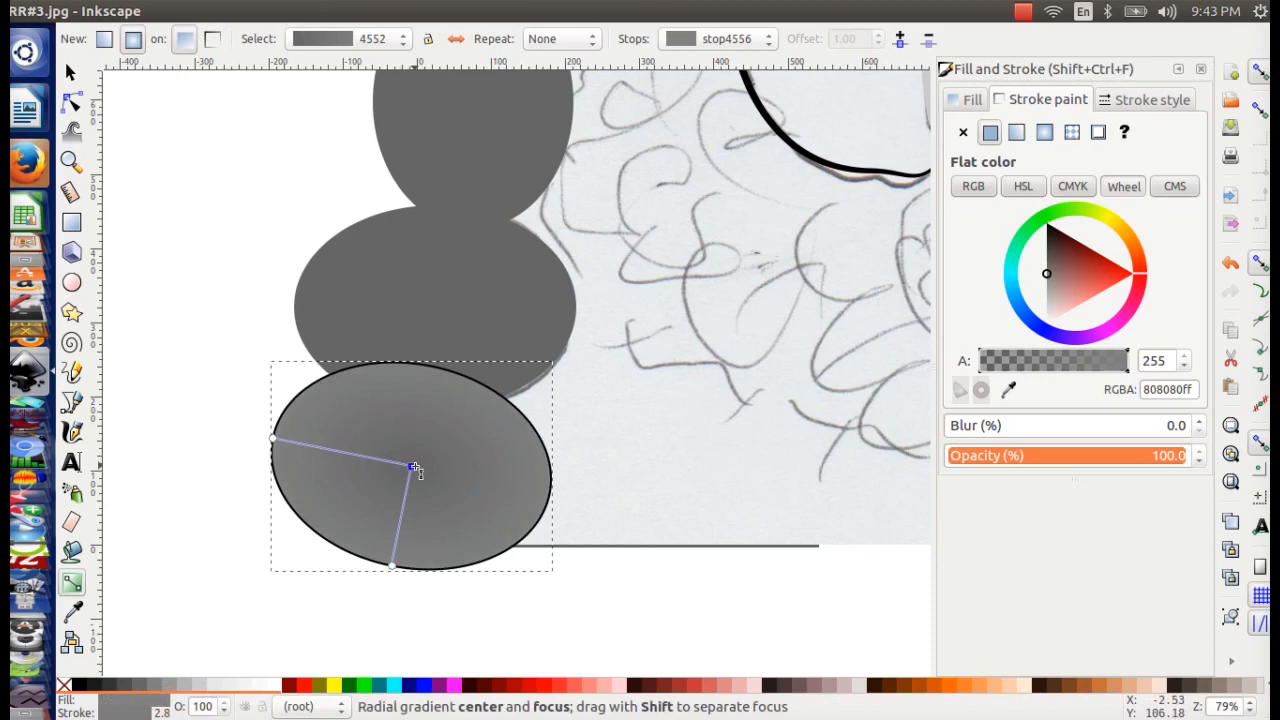
{"action": "left_click", "coordinate": [413, 466]}
{"action": "left_click", "coordinate": [205, 688]}
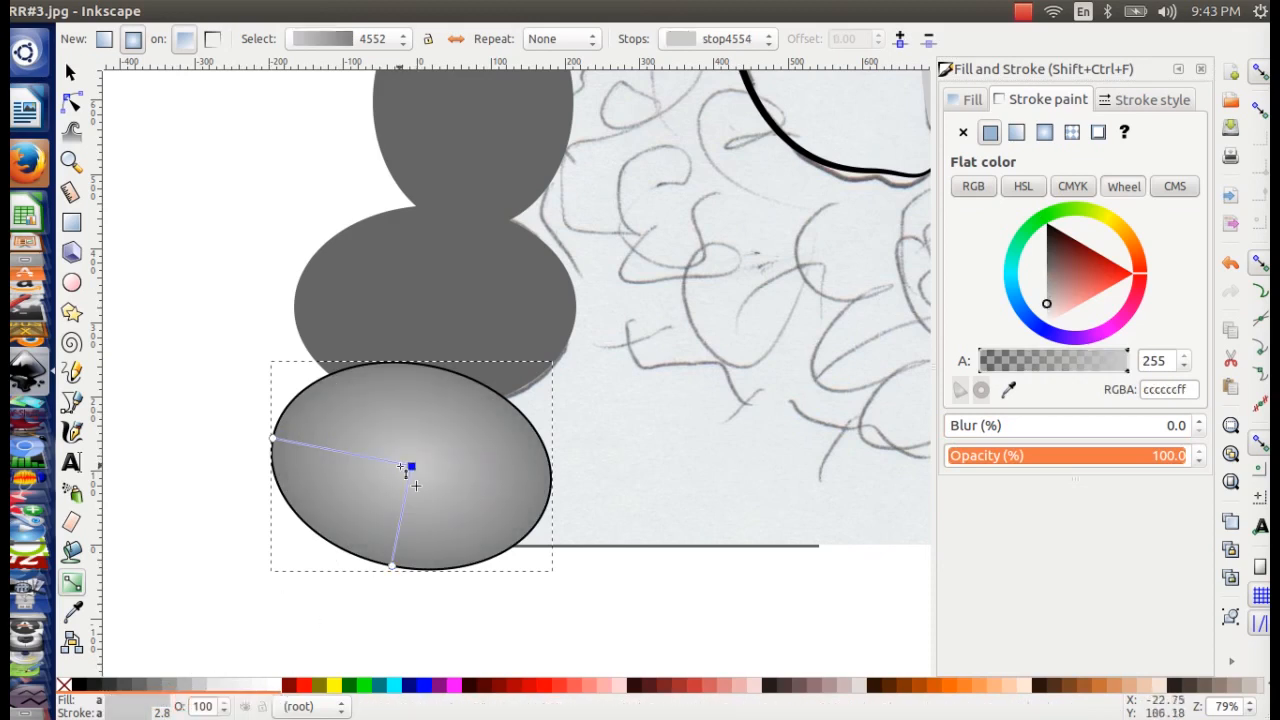
- Switch to Firefox, close the mail tab and search the web for "egg" in a new tab
{"action": "key", "text": "alt+Tab"}
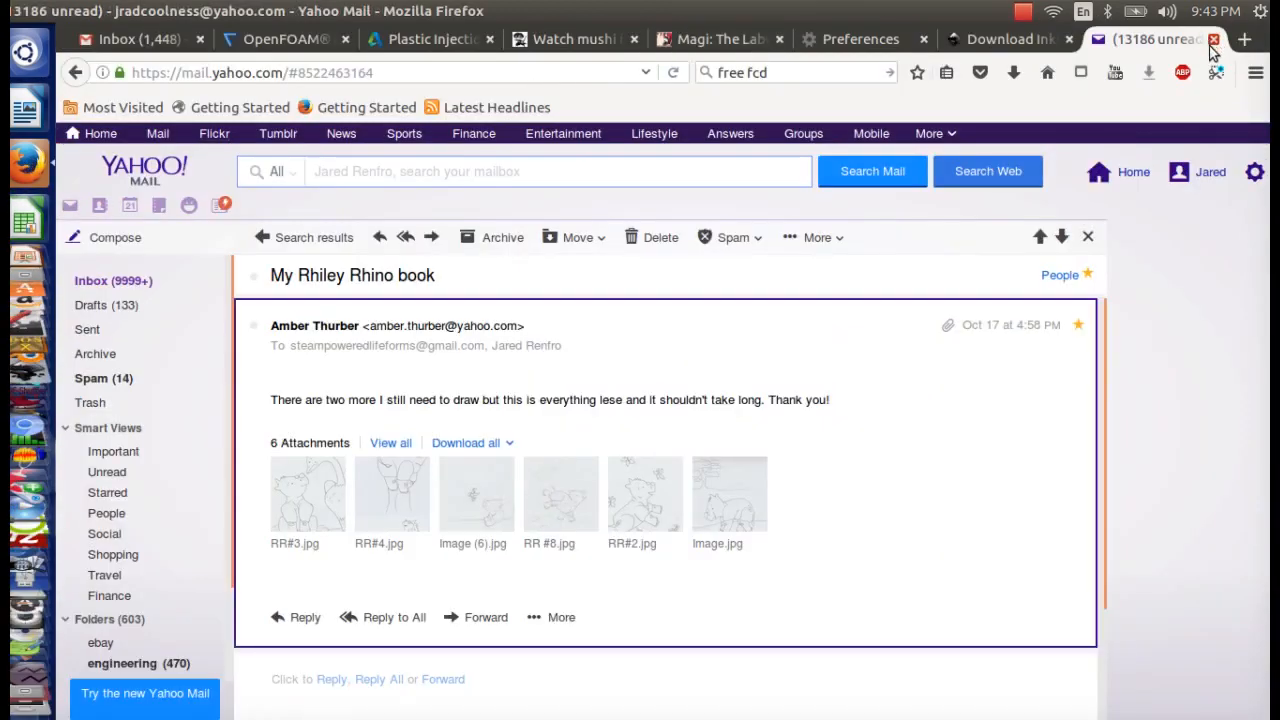
{"action": "left_click", "coordinate": [1213, 40]}
{"action": "left_click", "coordinate": [1244, 39]}
{"action": "left_click", "coordinate": [535, 194]}
{"action": "type", "text": "e"}
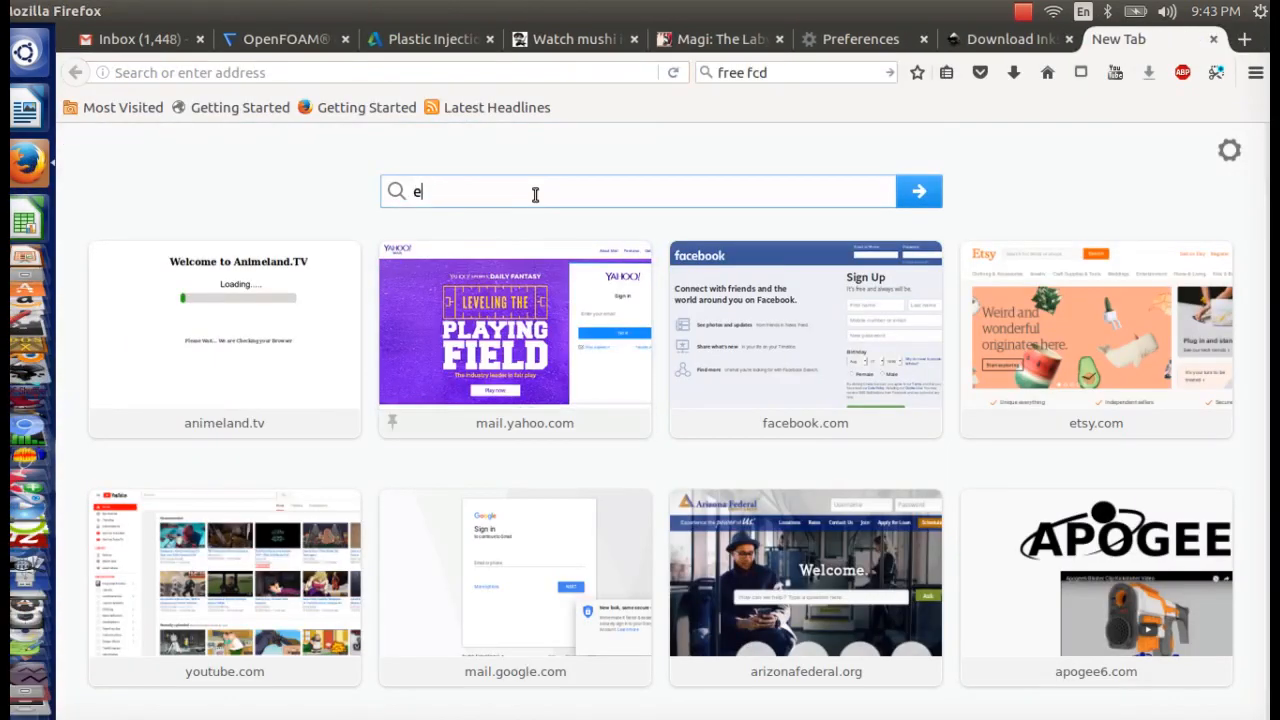
{"action": "type", "text": "gg"}
{"action": "key", "text": "Return"}
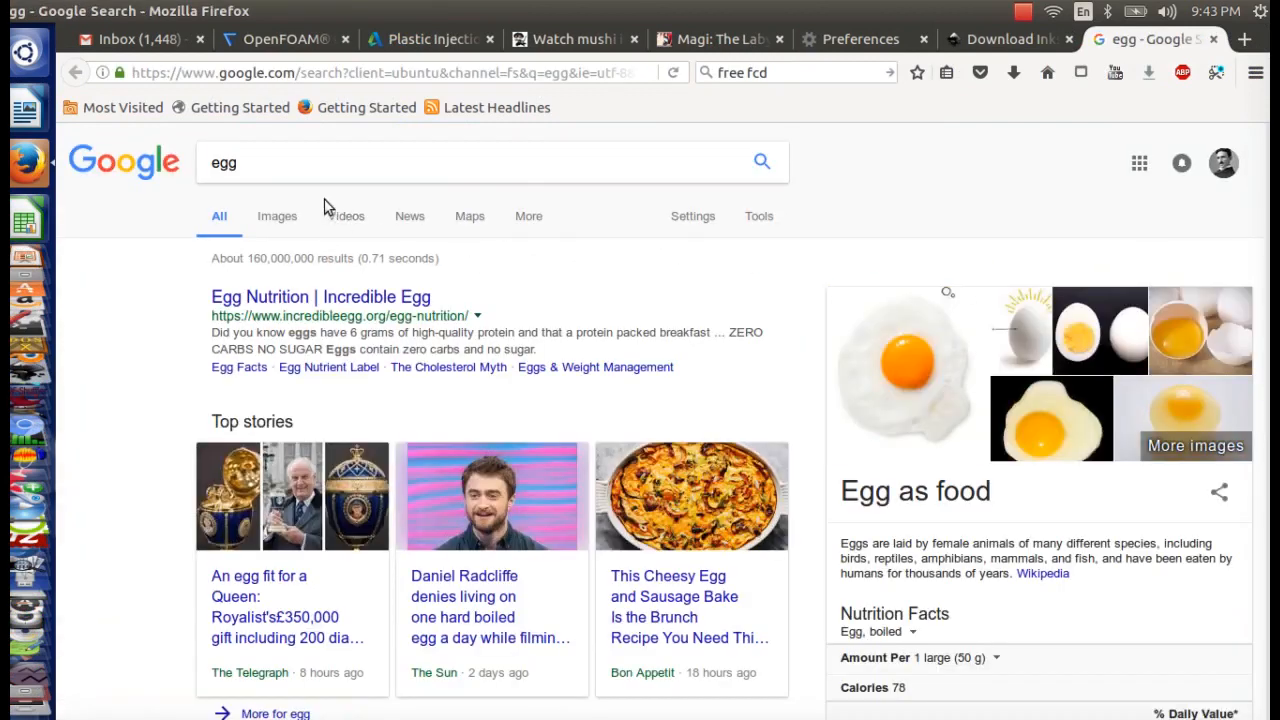
- Extend the search to "egg ostrage" and examine the image results for how light shades an ostrich egg
{"action": "left_click", "coordinate": [299, 165]}
{"action": "type", "text": "os"}
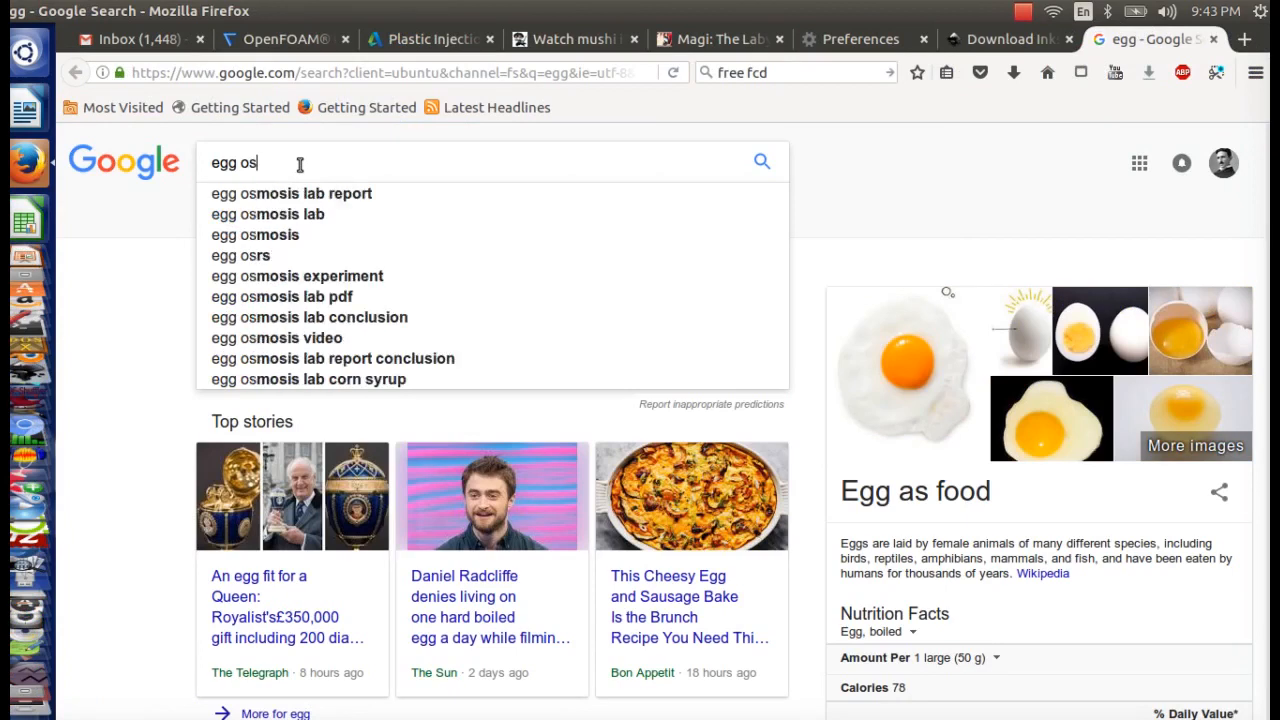
{"action": "type", "text": "trage edd"}
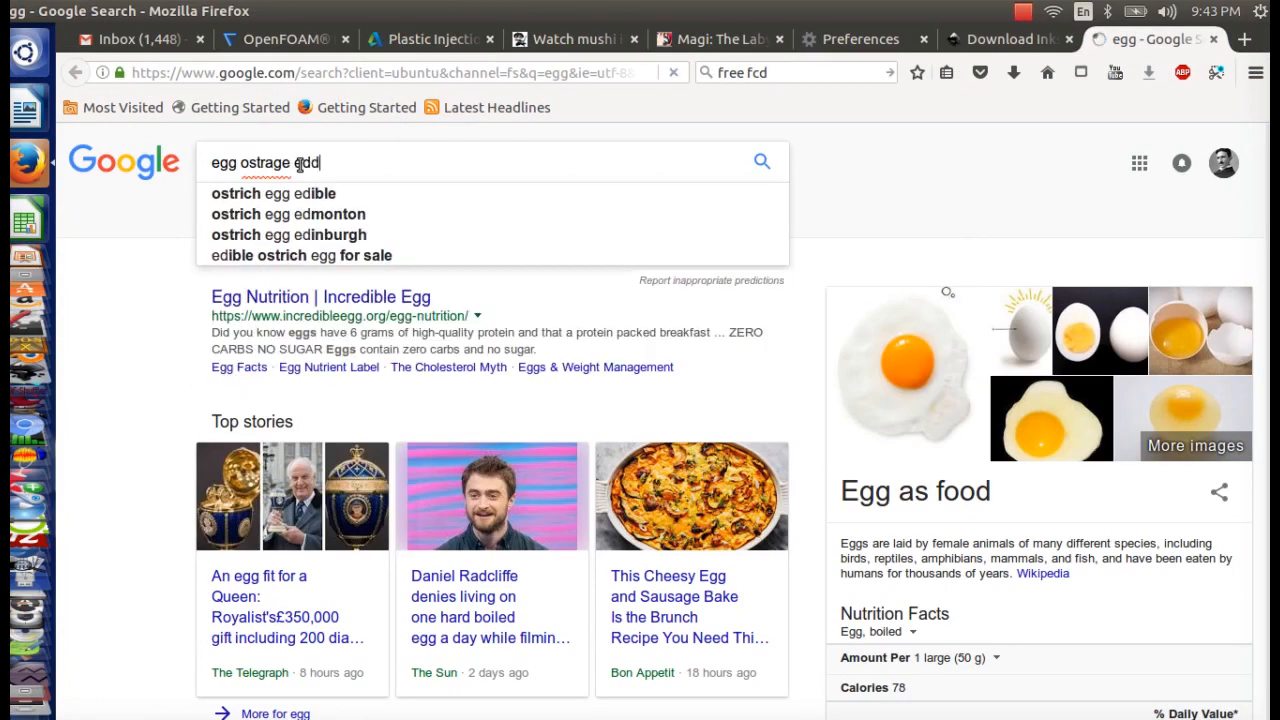
{"action": "key", "text": "BackSpace"}
{"action": "key", "text": "BackSpace"}
{"action": "key", "text": "BackSpace"}
{"action": "key", "text": "Escape"}
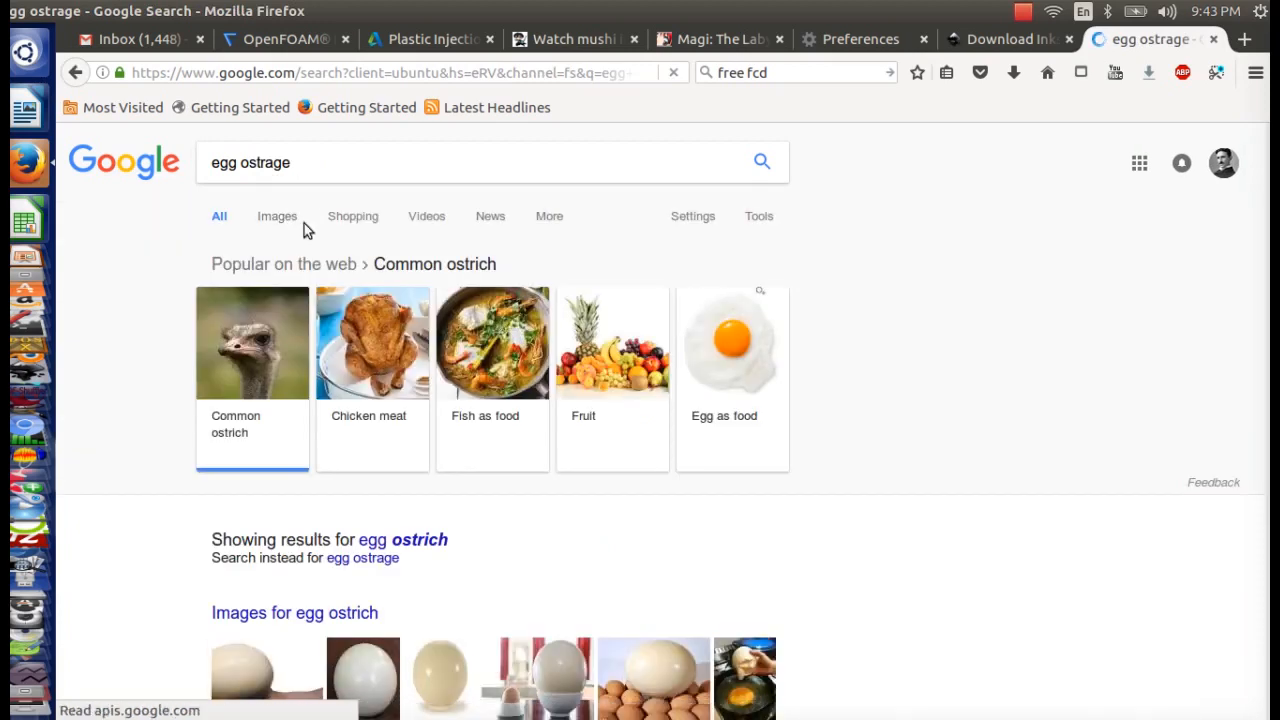
{"action": "left_click", "coordinate": [278, 217]}
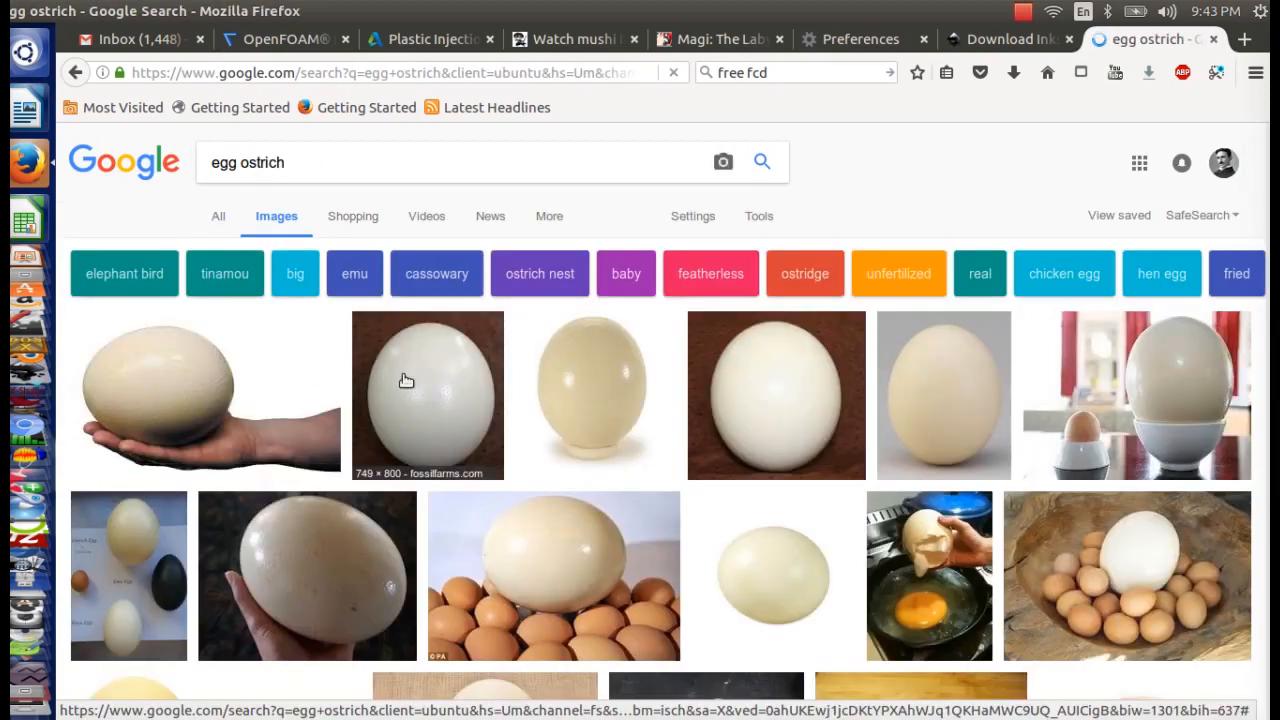
{"action": "scroll", "coordinate": [406, 381], "scroll_direction": "down", "scroll_amount": 3}
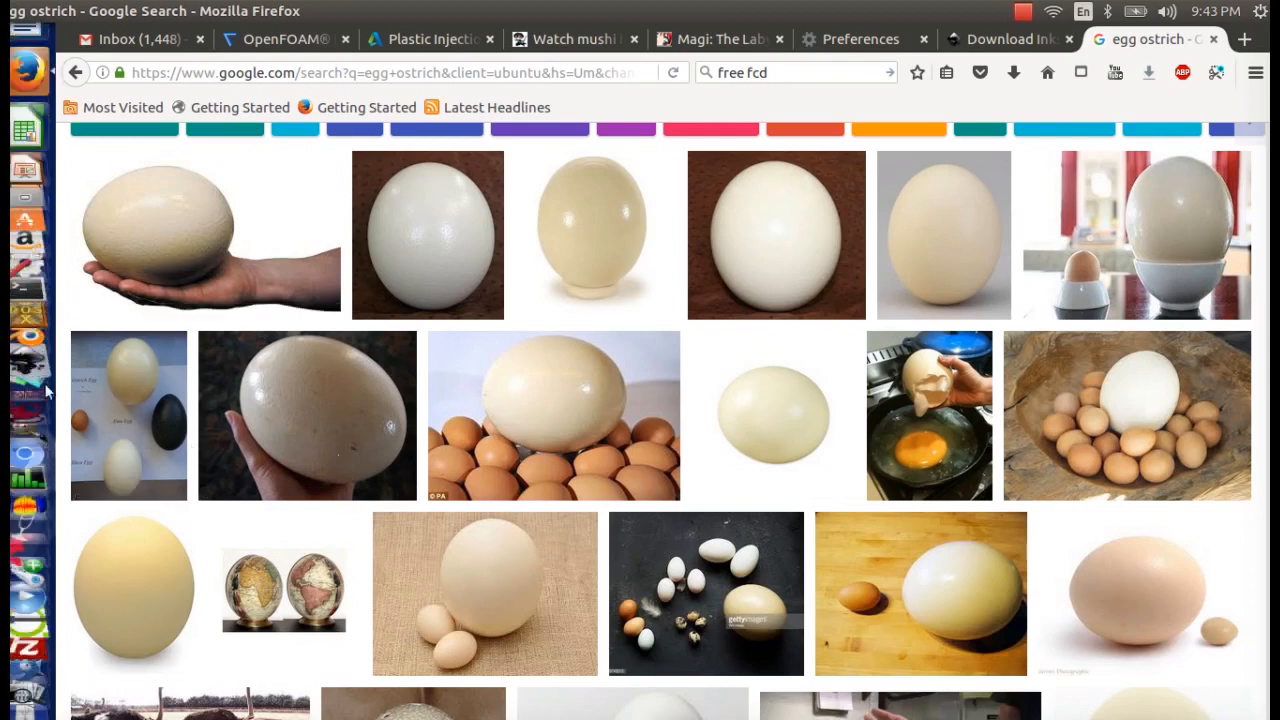
- Return to Inkscape, shift the radial gradient's centre toward the ellipse's lower right and colour its centre stop brown a05a2cff
{"action": "left_click", "coordinate": [28, 358]}
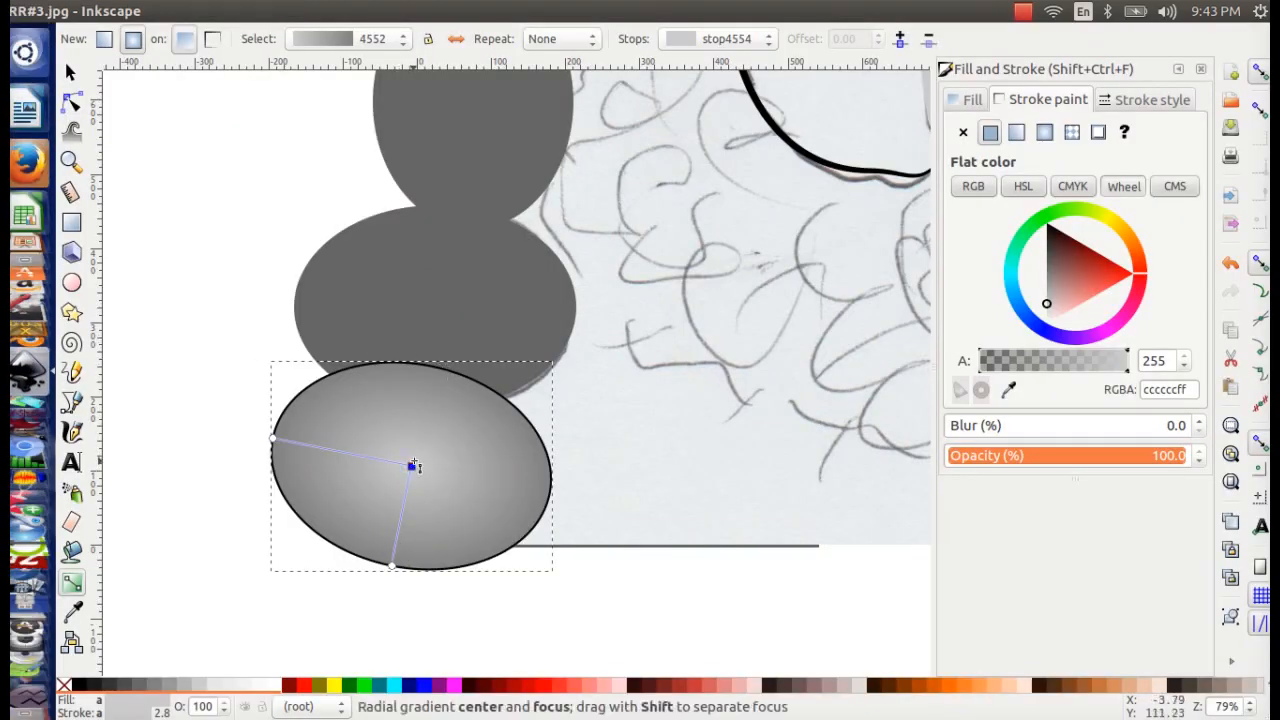
{"action": "mouse_move", "coordinate": [412, 467]}
{"action": "left_mouse_down"}
{"action": "mouse_move", "coordinate": [431, 513]}
{"action": "mouse_move", "coordinate": [457, 514]}
{"action": "mouse_move", "coordinate": [446, 514]}
{"action": "left_mouse_up"}
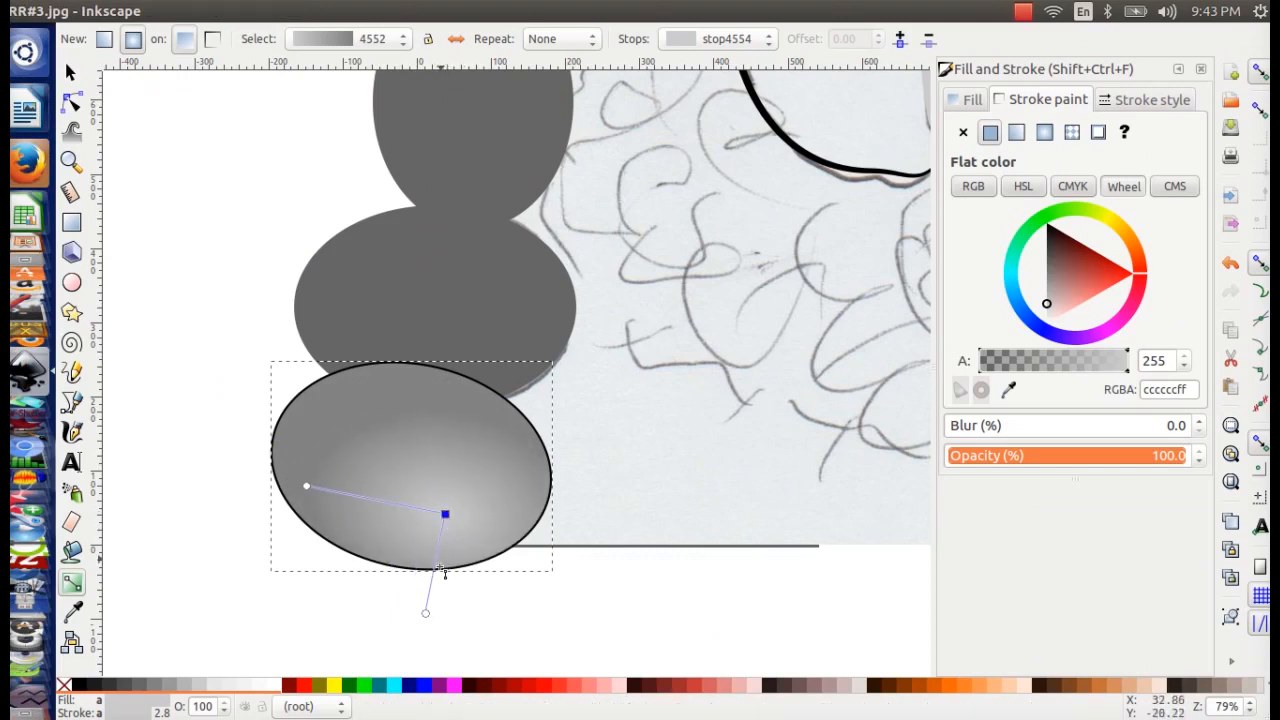
{"action": "scroll", "coordinate": [500, 694], "scroll_direction": "down", "scroll_amount": 5}
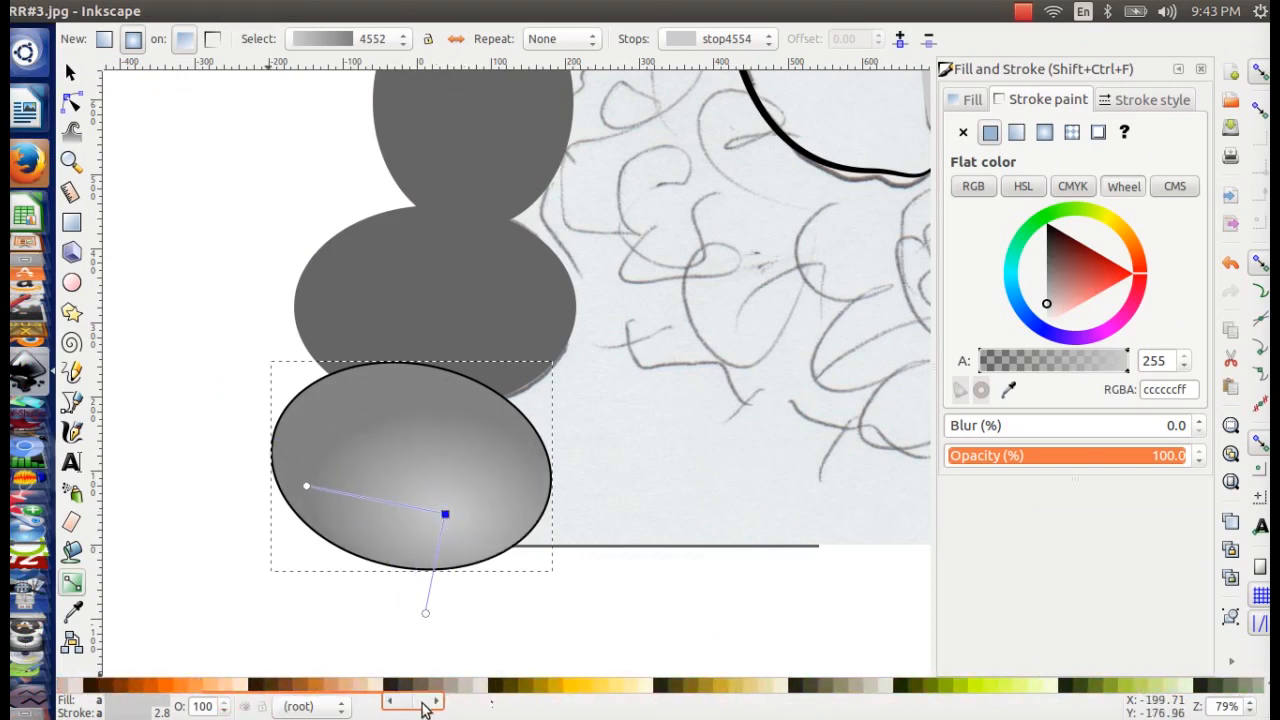
{"action": "left_click_drag", "start_coordinate": [422, 703], "coordinate": [383, 708]}
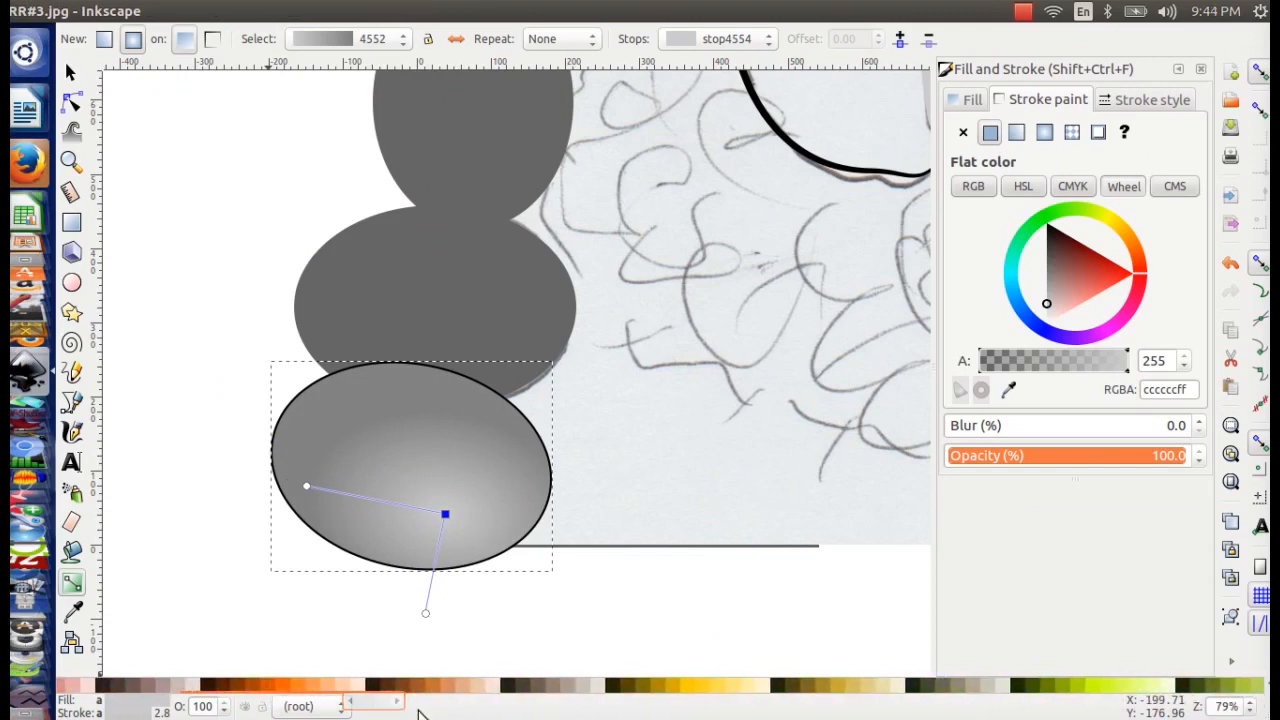
{"action": "left_click", "coordinate": [421, 687]}
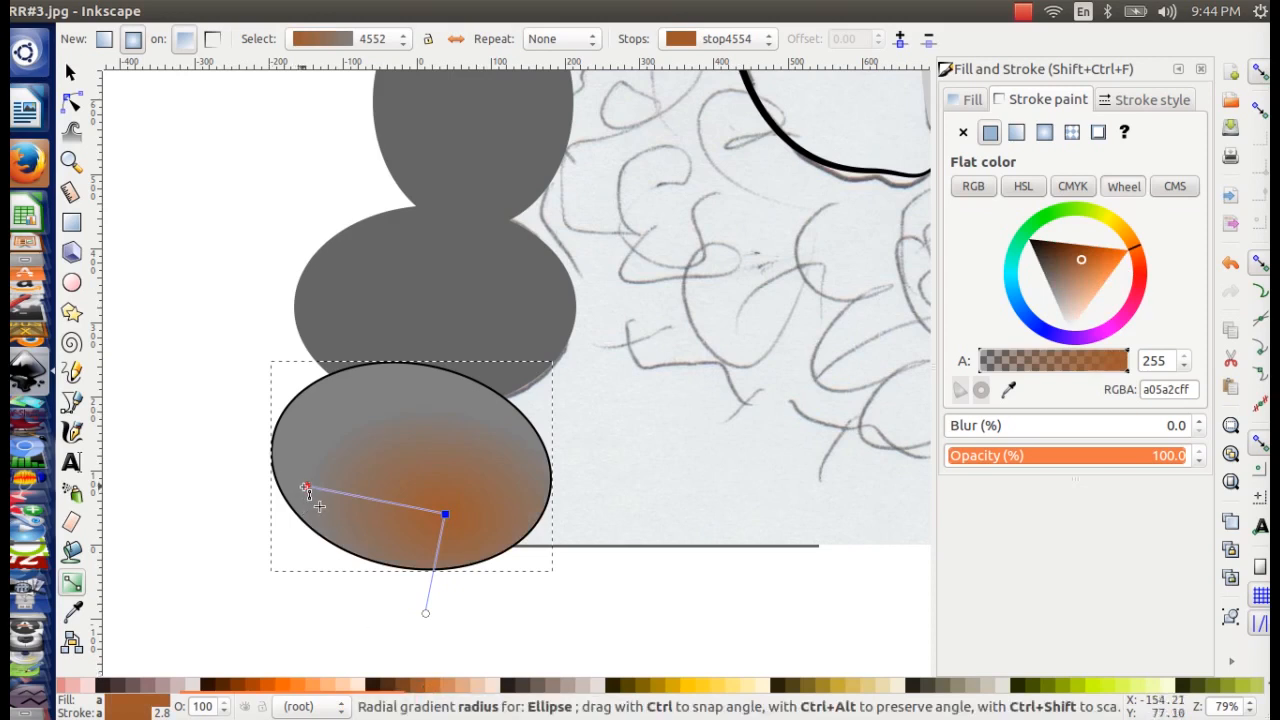
- Set the radial gradient's outer stop to dark grey 666666ff and stretch its radius beyond the ellipse's lower left
{"action": "left_click", "coordinate": [305, 488]}
{"action": "scroll", "coordinate": [185, 683], "scroll_direction": "left", "scroll_amount": 5}
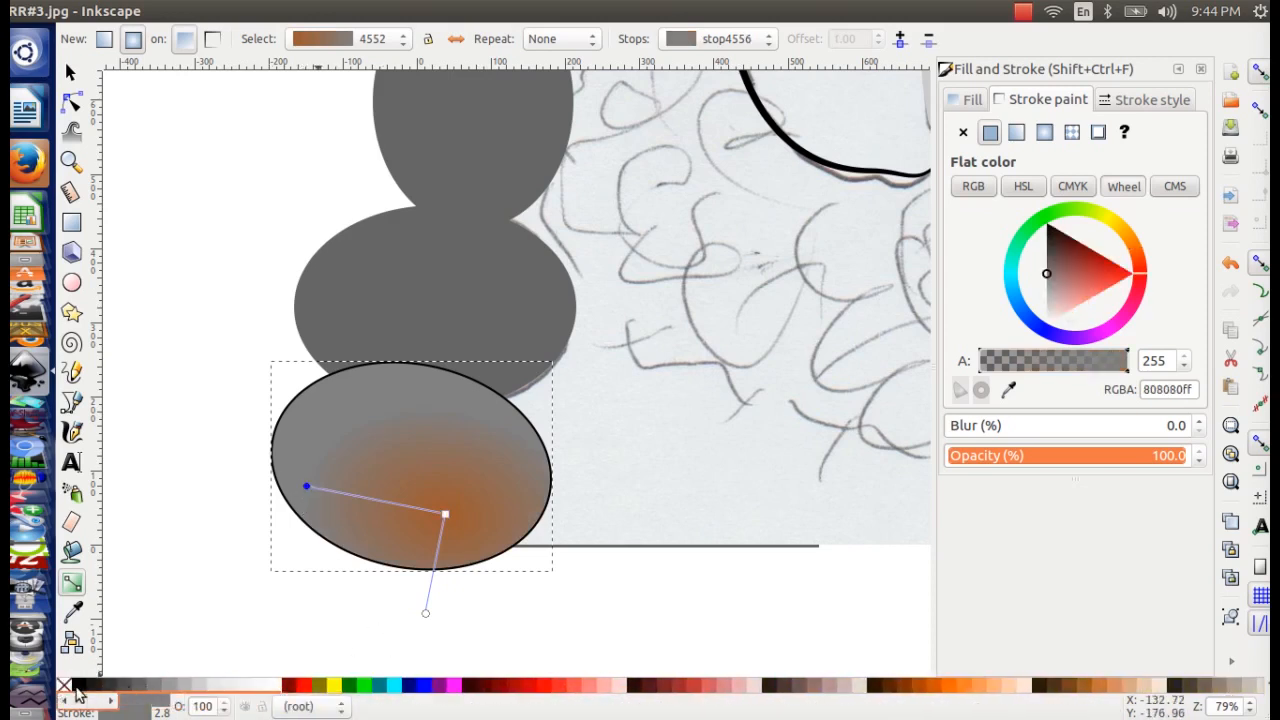
{"action": "scroll", "coordinate": [185, 683], "scroll_direction": "right", "scroll_amount": 2}
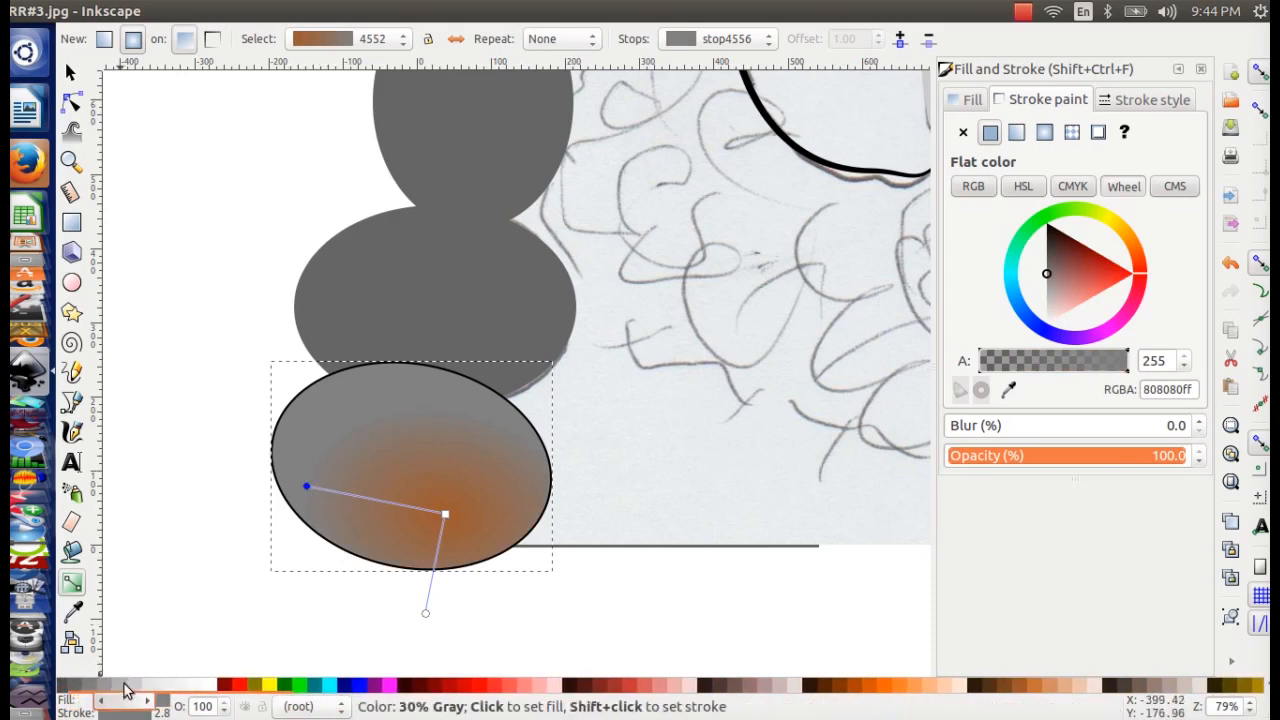
{"action": "left_click", "coordinate": [71, 687]}
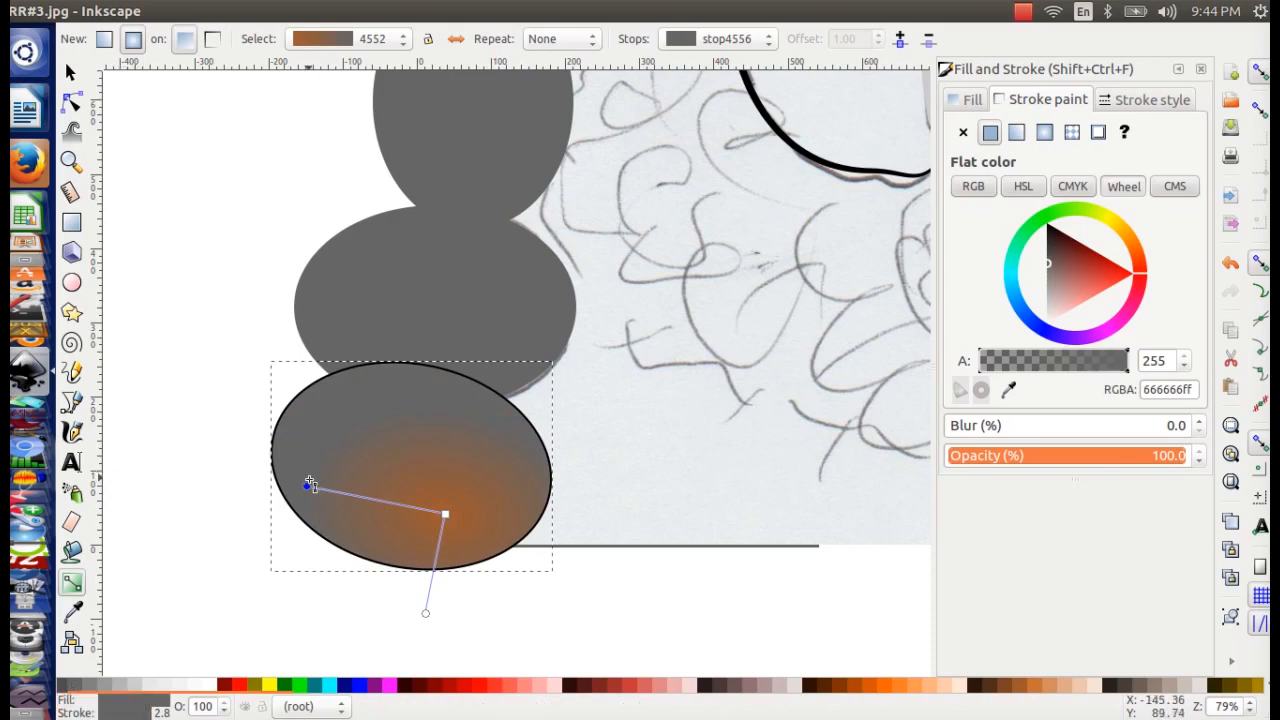
{"action": "left_click_drag", "start_coordinate": [310, 484], "coordinate": [216, 462]}
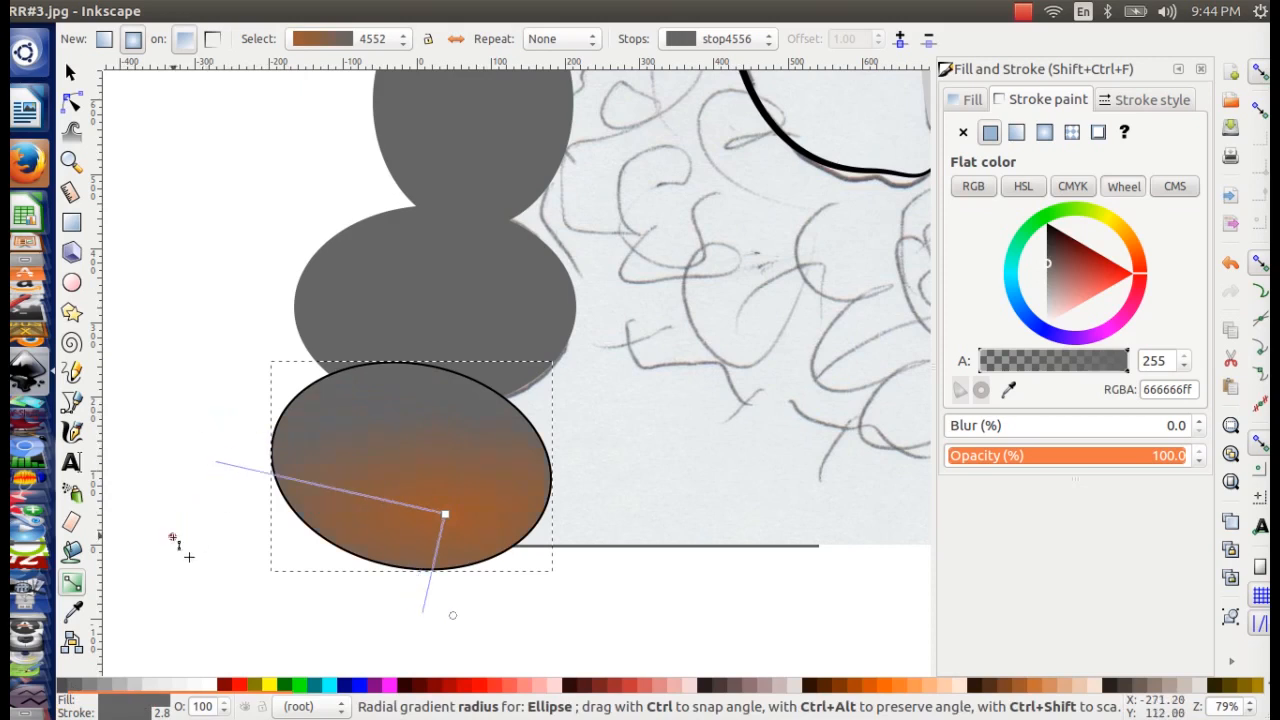
{"action": "left_click_drag", "start_coordinate": [172, 540], "coordinate": [124, 581]}
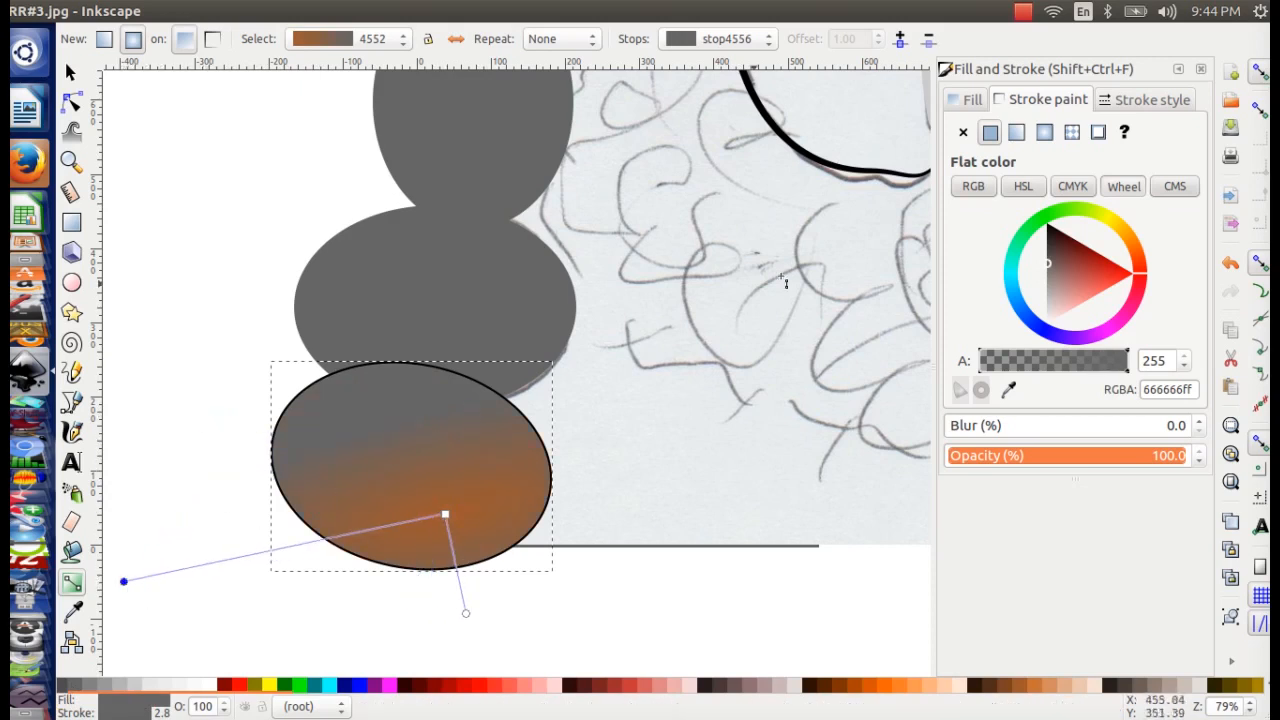
- Try a radial gradient on the ellipse's outline, moving its centre and radius handles and colouring the outer stop 20% Gray
{"action": "left_click", "coordinate": [1045, 132]}
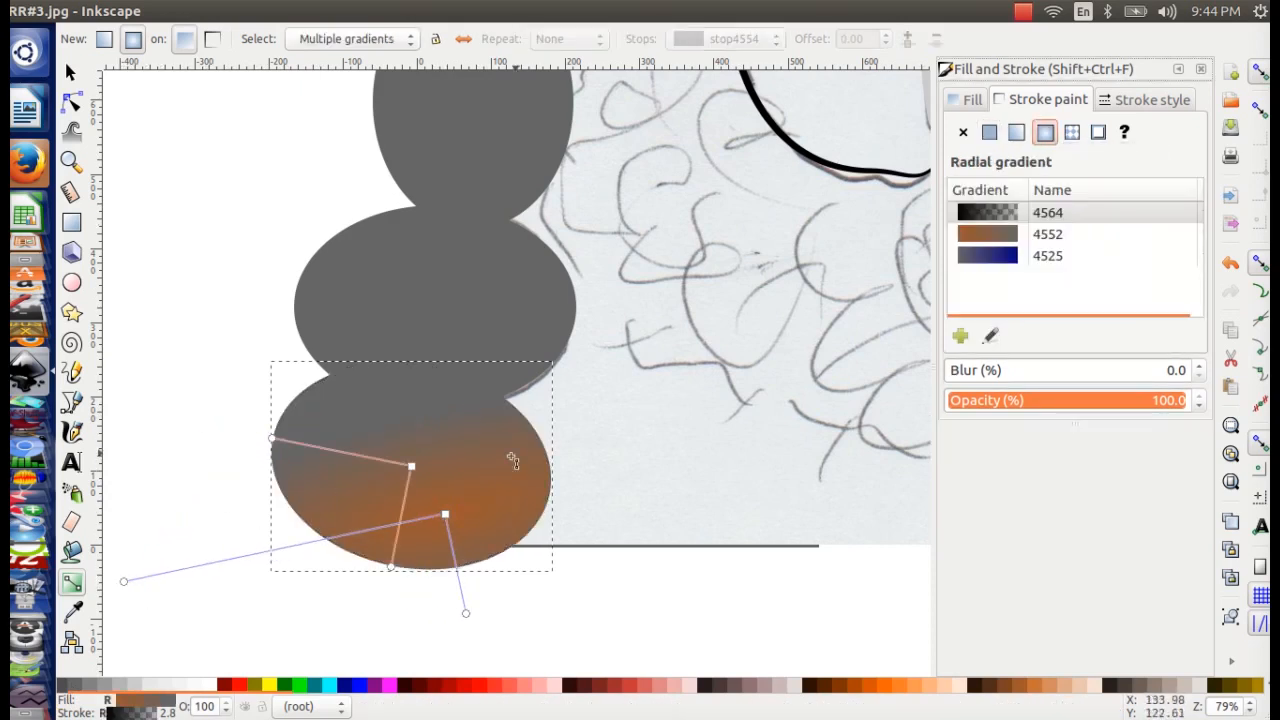
{"action": "left_click", "coordinate": [71, 102]}
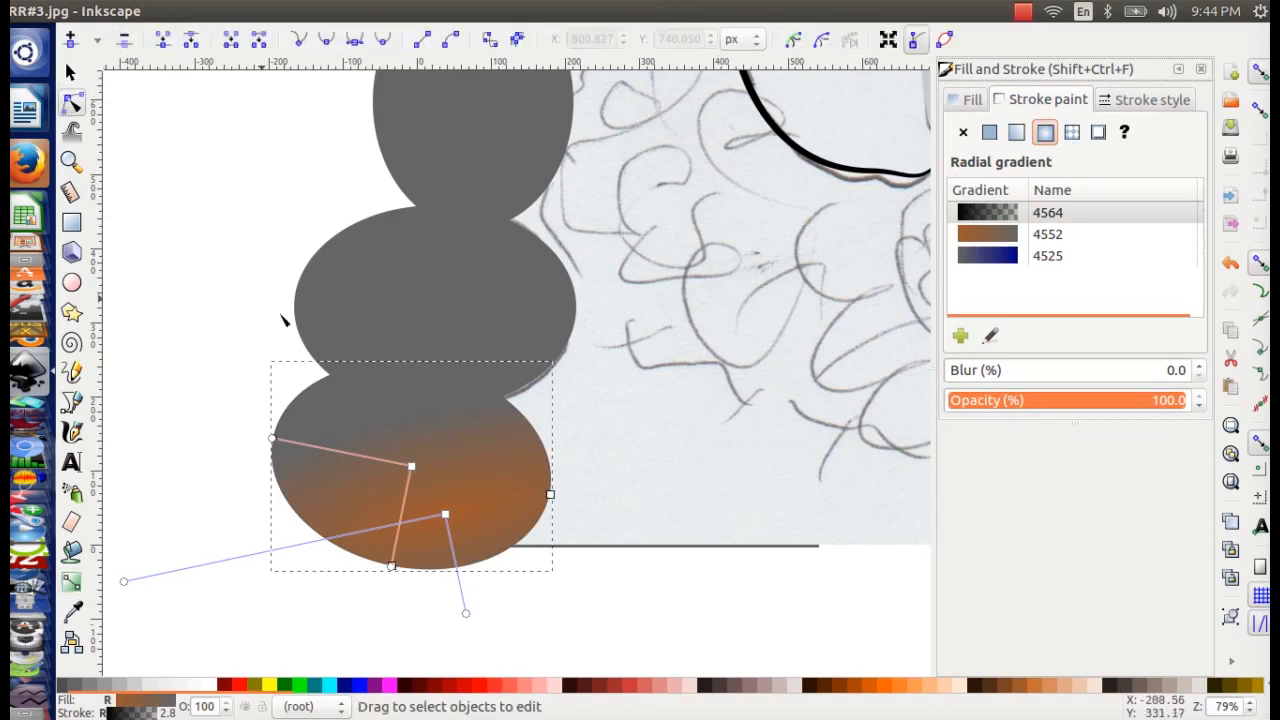
{"action": "mouse_move", "coordinate": [410, 465]}
{"action": "left_mouse_down"}
{"action": "mouse_move", "coordinate": [429, 449]}
{"action": "mouse_move", "coordinate": [452, 466]}
{"action": "left_mouse_up"}
{"action": "left_click_drag", "start_coordinate": [313, 436], "coordinate": [336, 382]}
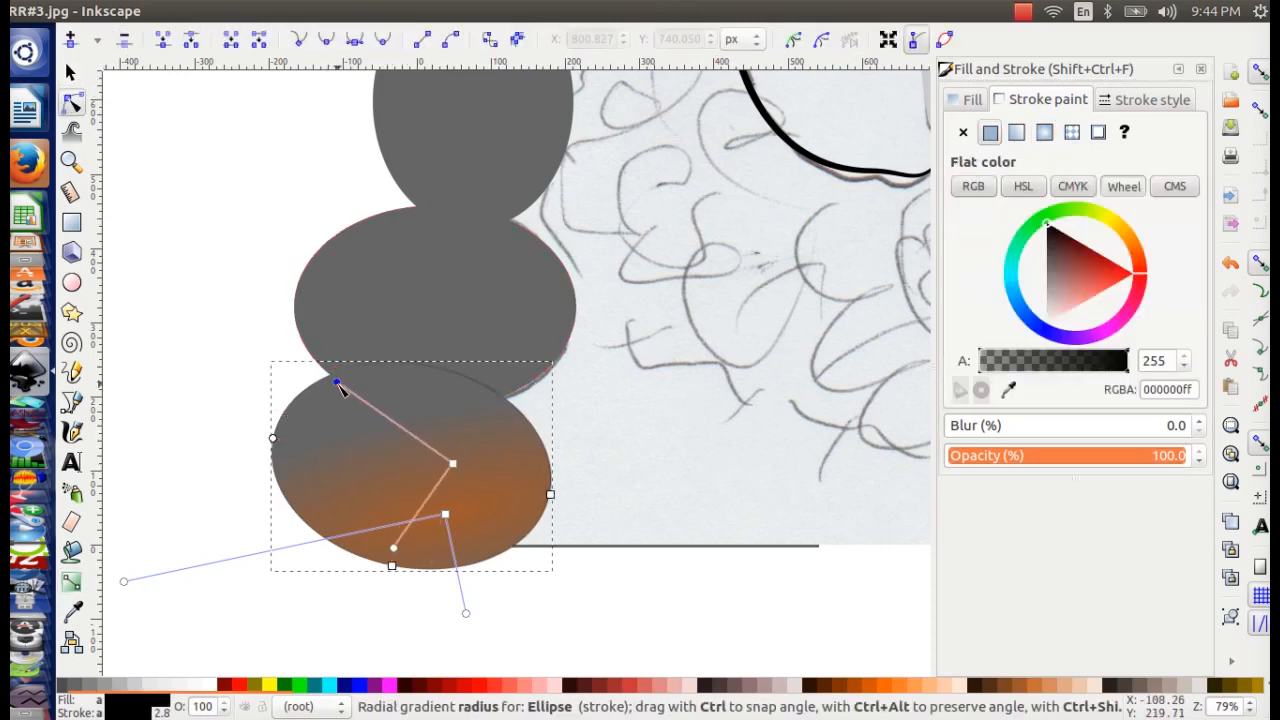
{"action": "left_click", "coordinate": [137, 685]}
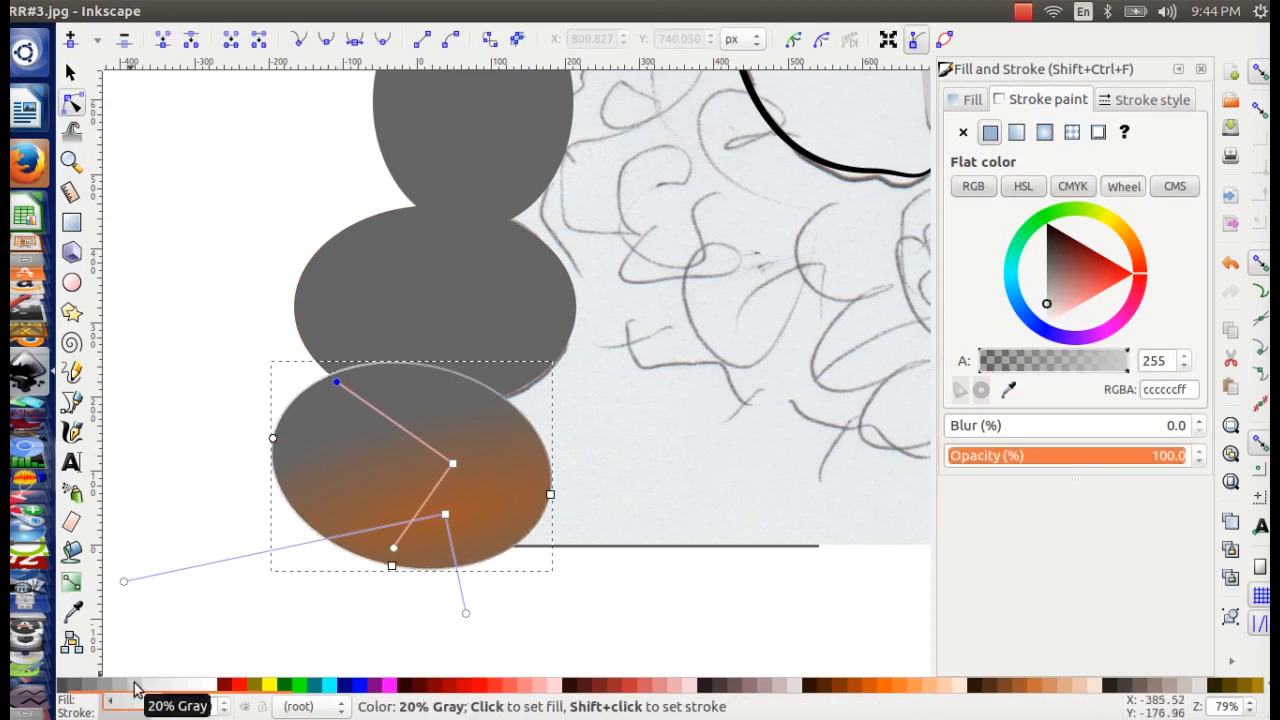
- Make the outline stop transparent, delete the outline's gradient and change the ellipse's fill to a linear gradient
{"action": "left_click", "coordinate": [963, 134]}
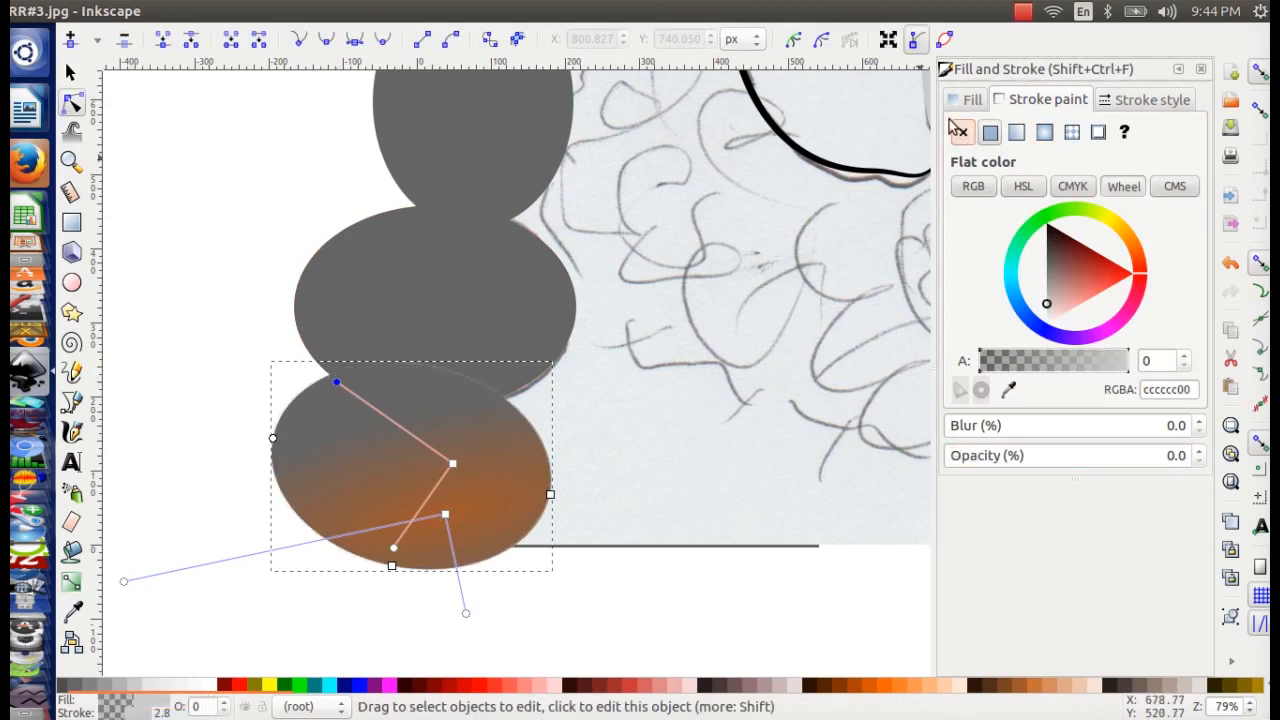
{"action": "left_click", "coordinate": [972, 101]}
{"action": "left_click", "coordinate": [453, 464]}
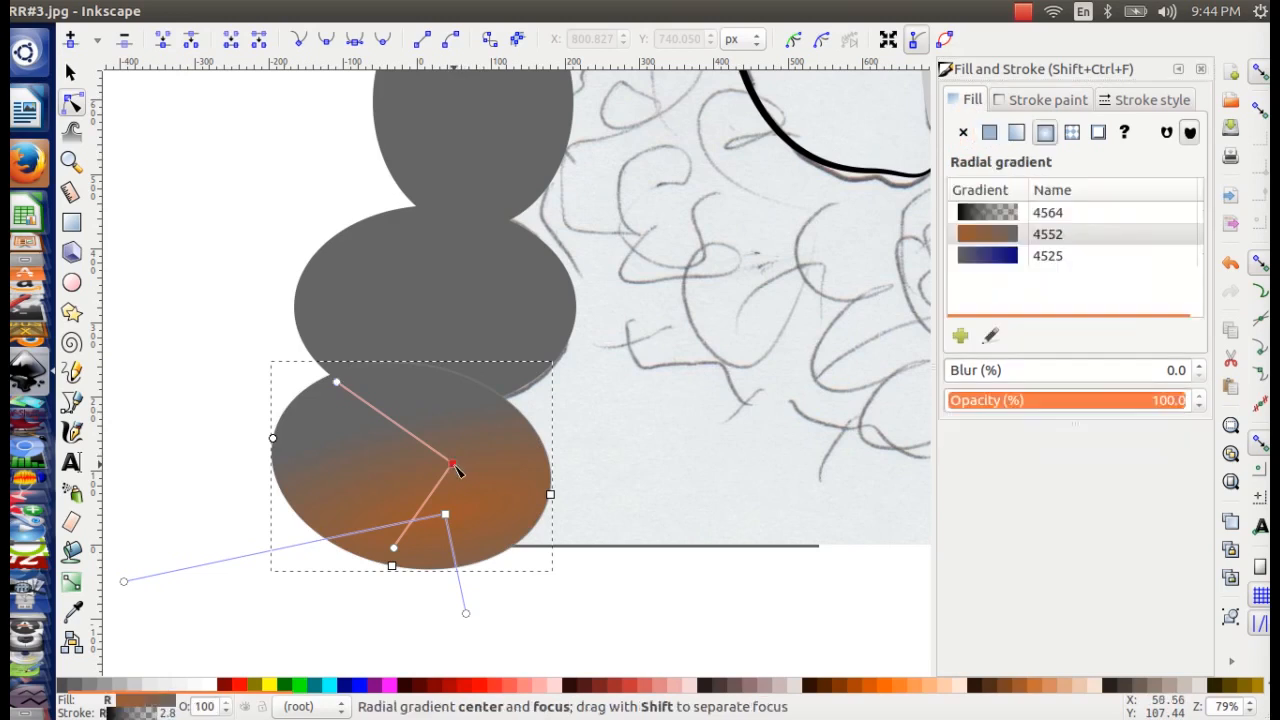
{"action": "key", "text": "Delete"}
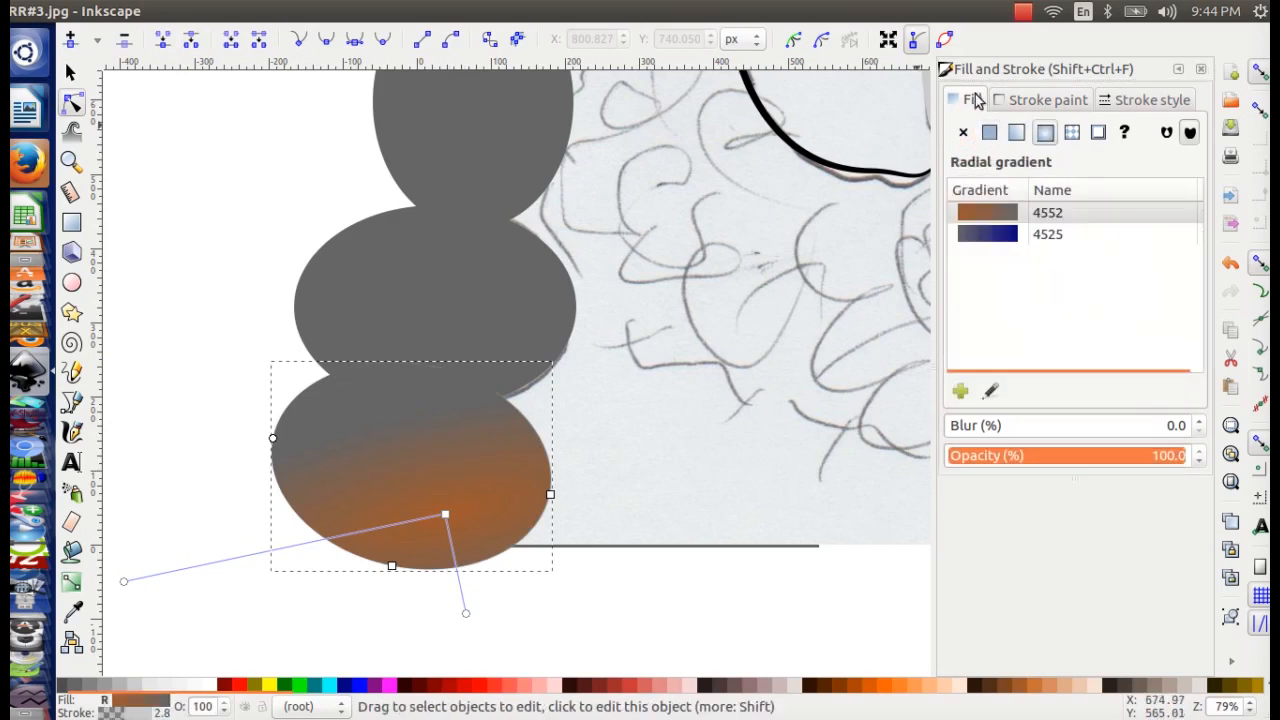
{"action": "left_click", "coordinate": [1015, 133]}
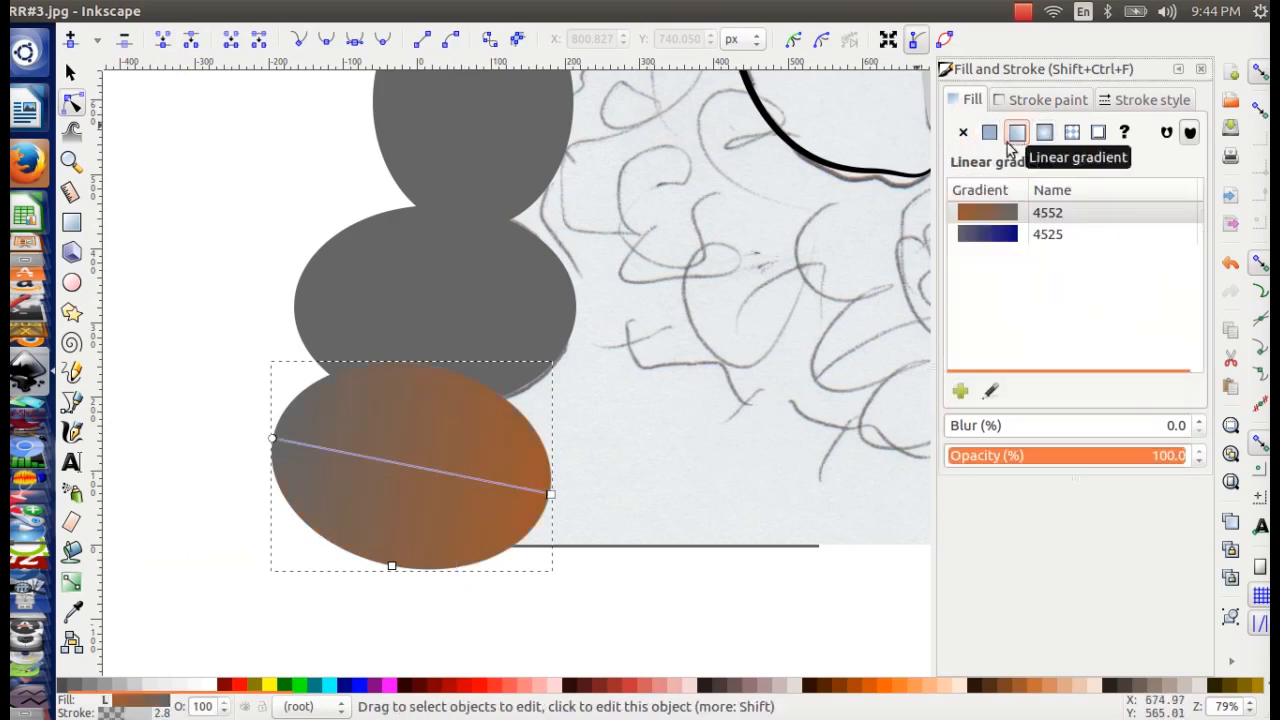
- Try angling the linear gradient by moving its brown end to the ellipse's lower right edge and its grey end inside the ellipse
{"action": "left_click_drag", "start_coordinate": [550, 494], "coordinate": [482, 566]}
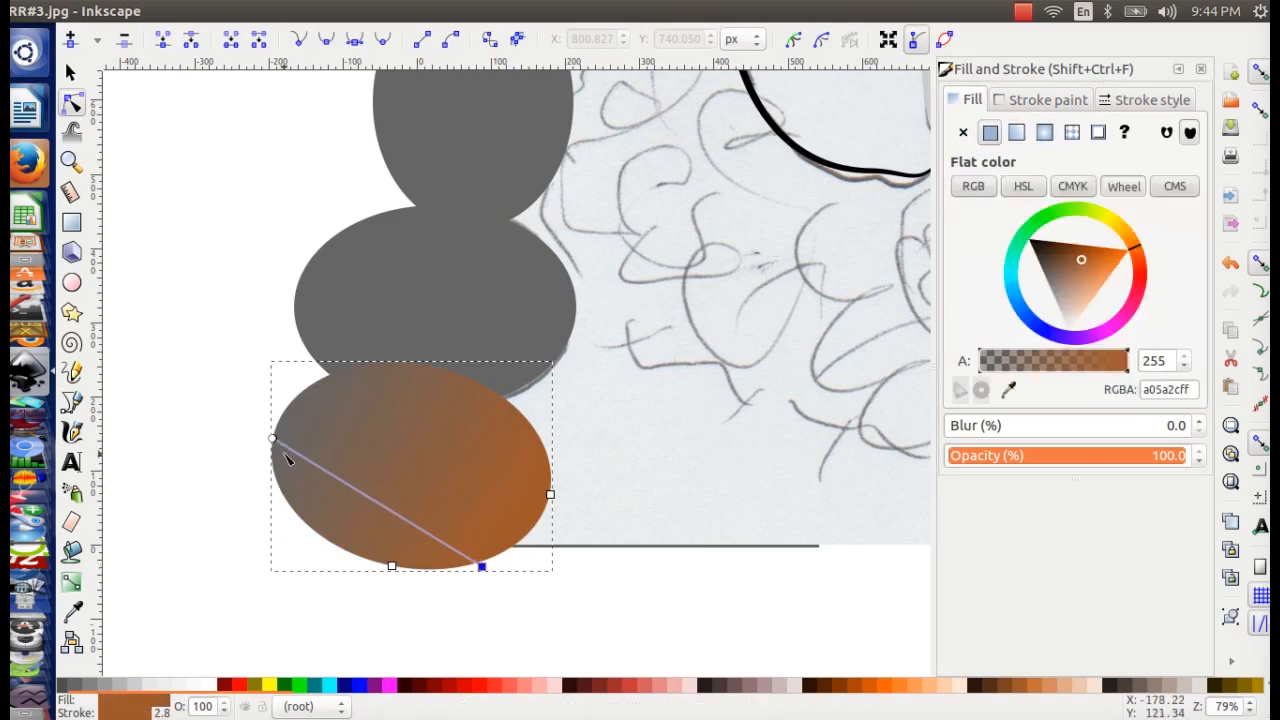
{"action": "left_click_drag", "start_coordinate": [279, 443], "coordinate": [429, 442]}
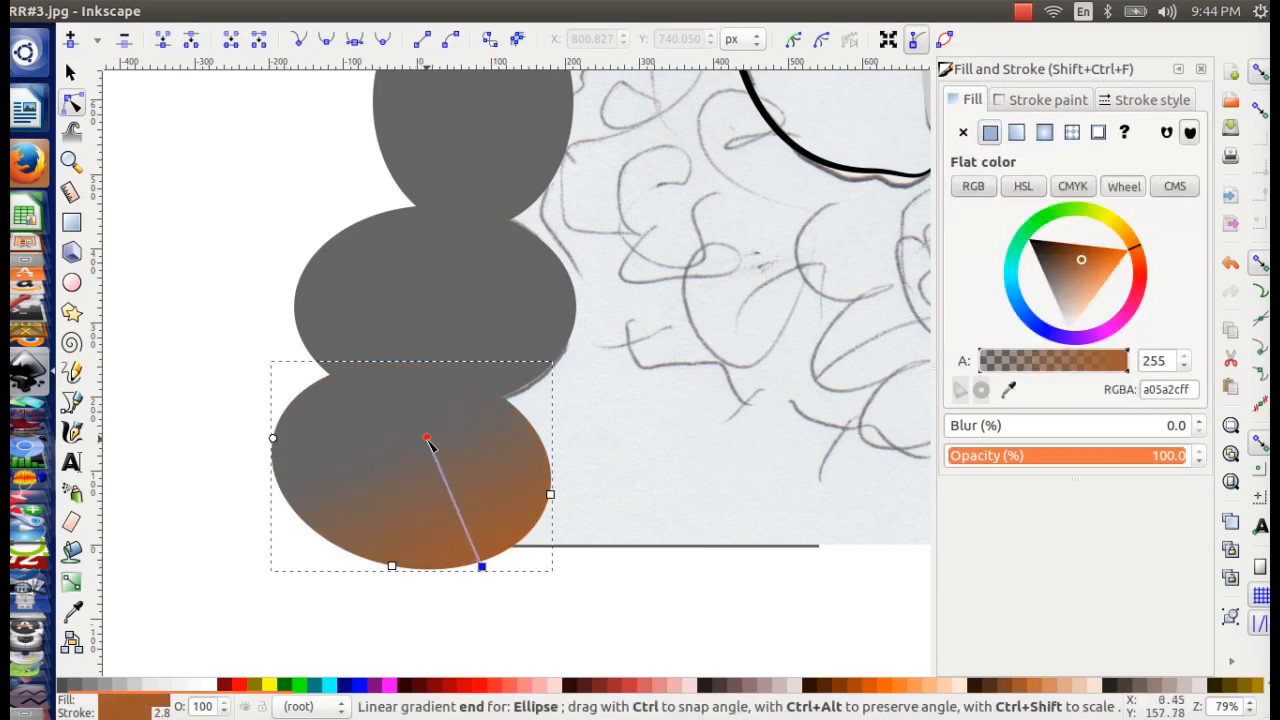
{"action": "left_click", "coordinate": [445, 500]}
- Apply a radial gradient to the ellipse, centre it near the lower right and stretch one radius toward the ellipse's left edge
{"action": "key", "text": "g"}
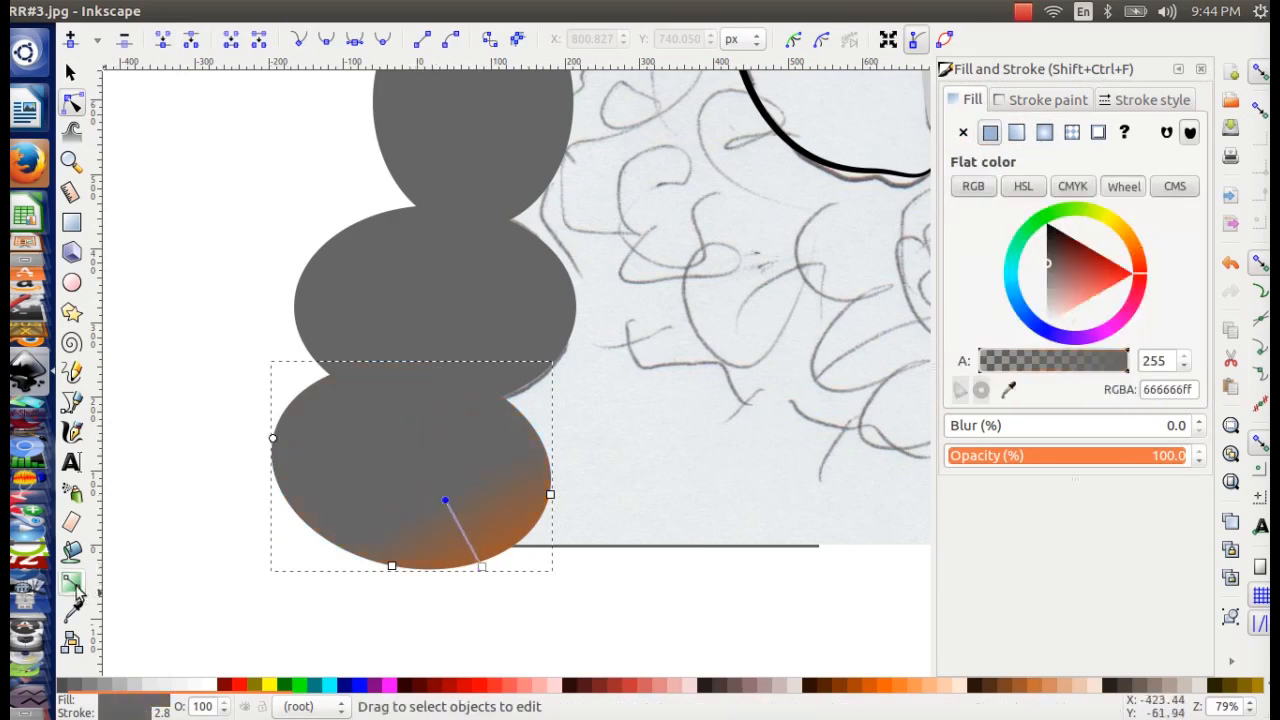
{"action": "left_click_drag", "start_coordinate": [343, 388], "coordinate": [314, 287]}
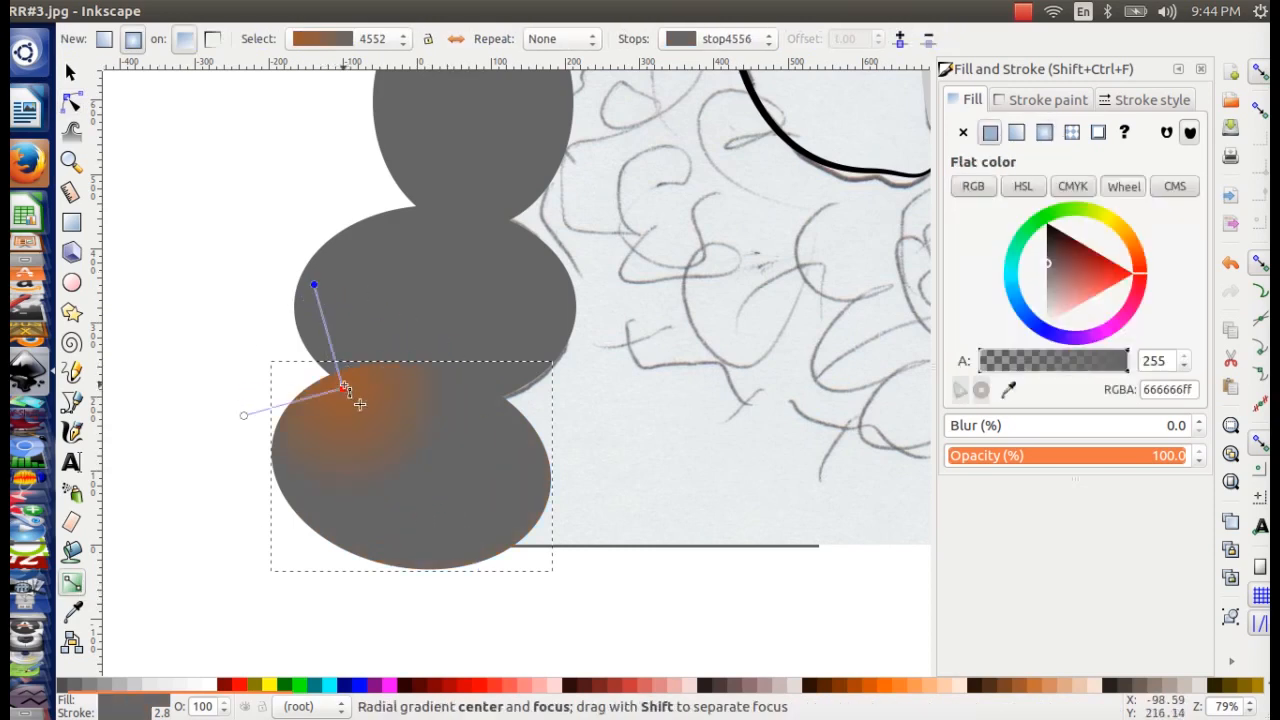
{"action": "left_click_drag", "start_coordinate": [343, 388], "coordinate": [443, 427]}
{"action": "left_click", "coordinate": [473, 527]}
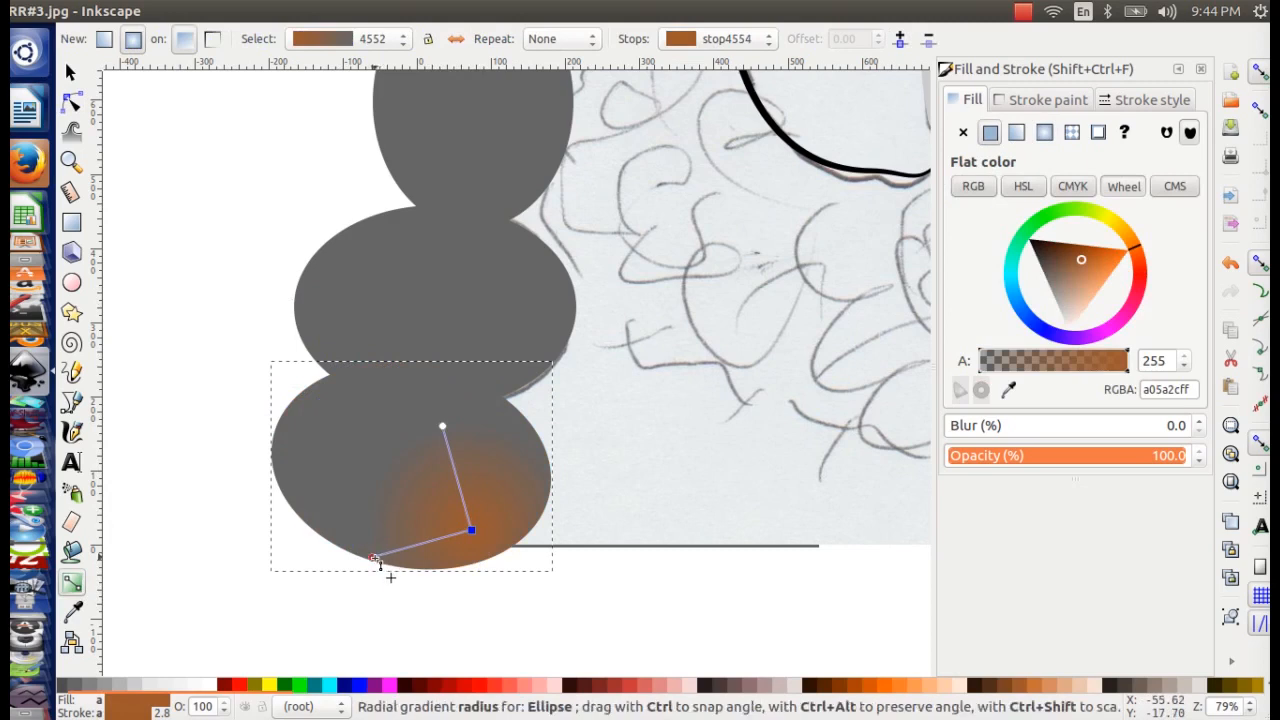
{"action": "left_click_drag", "start_coordinate": [372, 557], "coordinate": [297, 485]}
- Fine-tune the radial gradient's two radii and, after trying 20% Gray, set its outer stop to dark grey 666666ff
{"action": "left_click", "coordinate": [499, 427]}
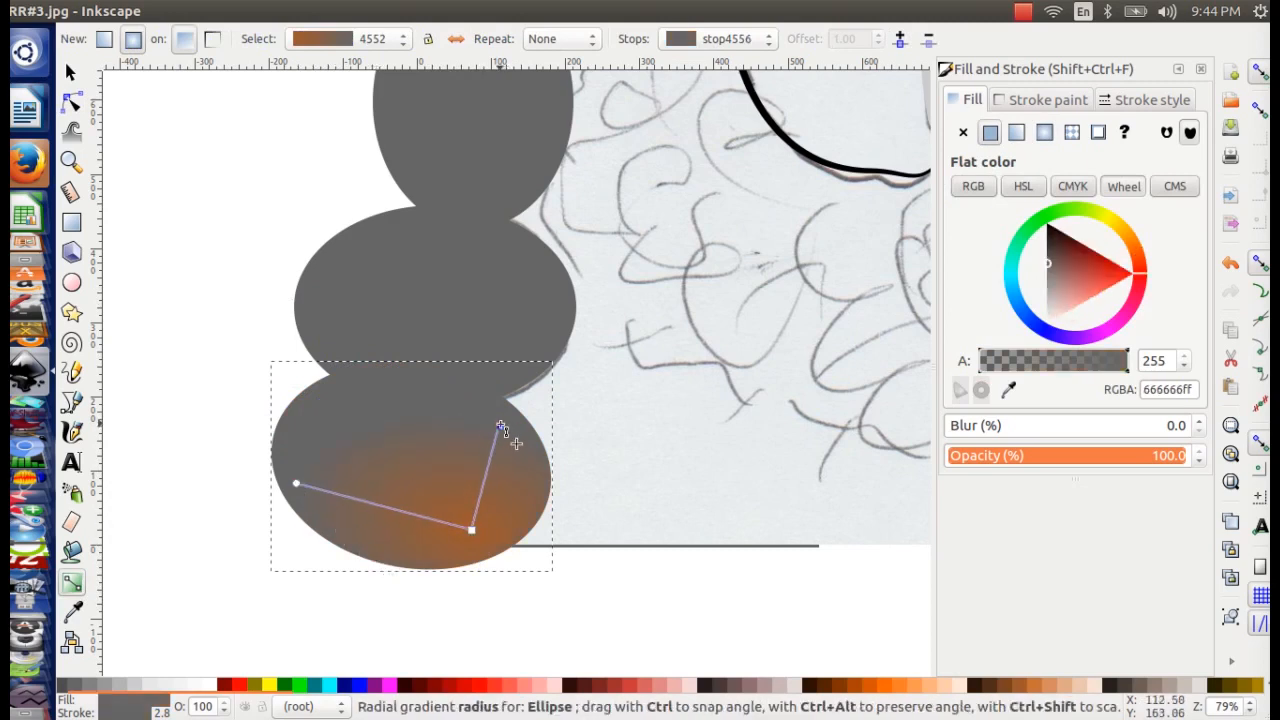
{"action": "left_click", "coordinate": [138, 688]}
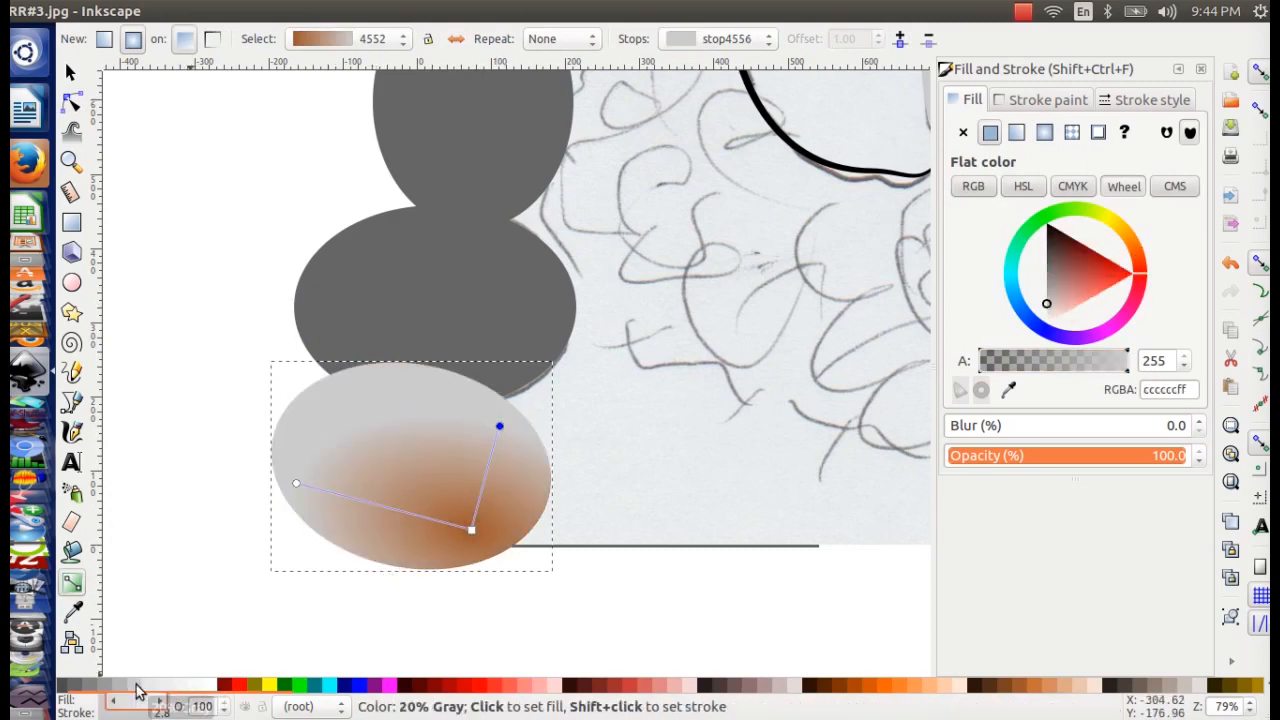
{"action": "left_click_drag", "start_coordinate": [297, 486], "coordinate": [339, 507]}
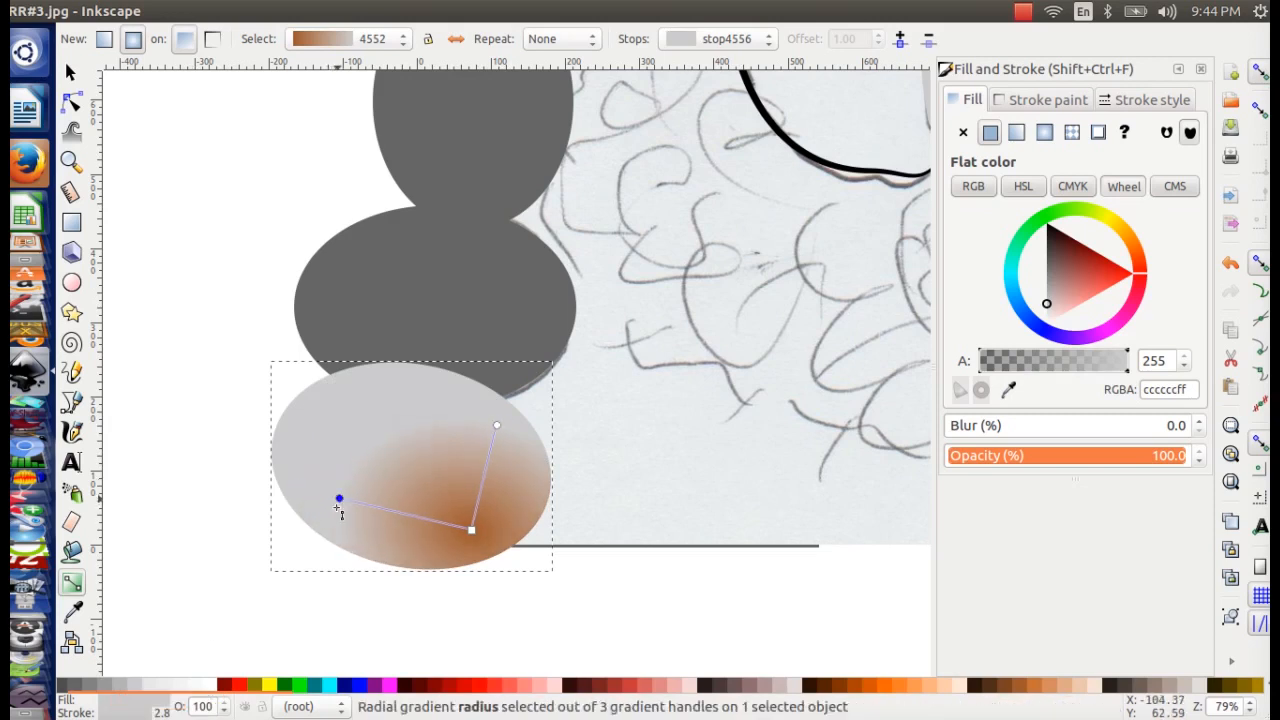
{"action": "left_click", "coordinate": [86, 688]}
{"action": "mouse_move", "coordinate": [494, 428]}
{"action": "left_mouse_down"}
{"action": "mouse_move", "coordinate": [549, 323]}
{"action": "mouse_move", "coordinate": [480, 457]}
{"action": "mouse_move", "coordinate": [490, 500]}
{"action": "mouse_move", "coordinate": [499, 415]}
{"action": "left_mouse_up"}
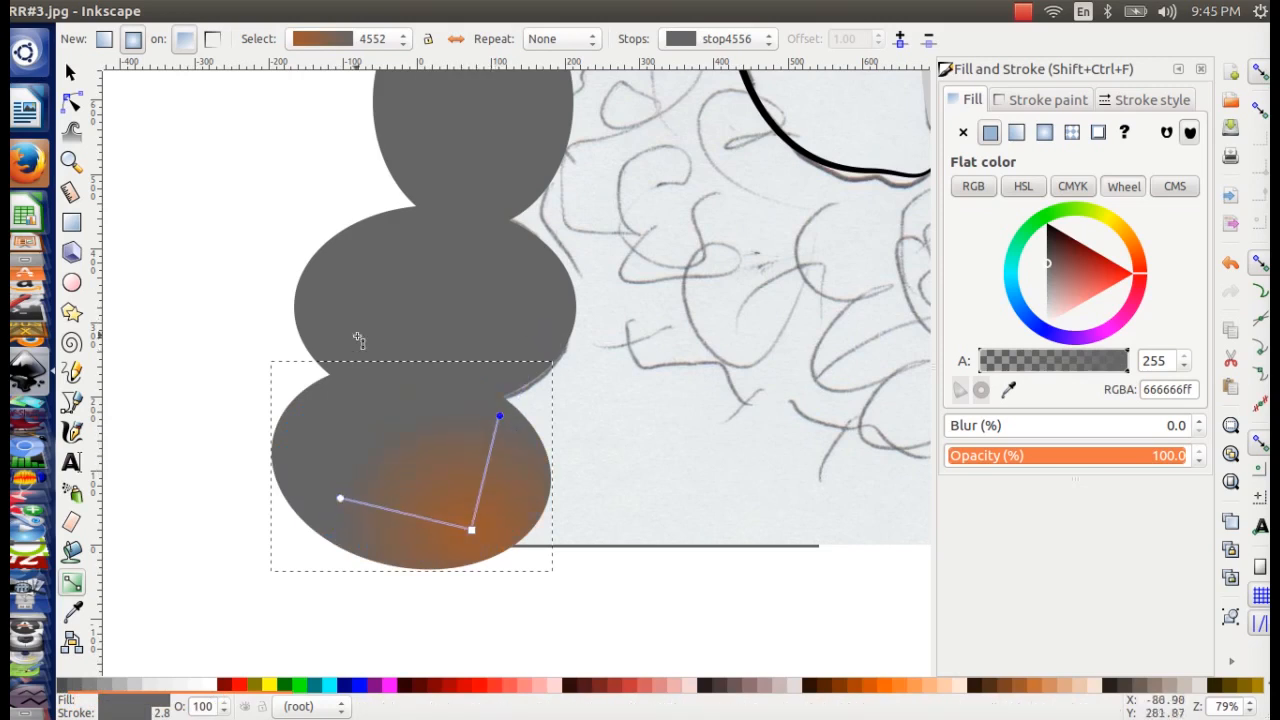
- Try 5% Gray, 20% Gray and 40% Gray on the radial gradient's centre stop
{"action": "left_click", "coordinate": [72, 72]}
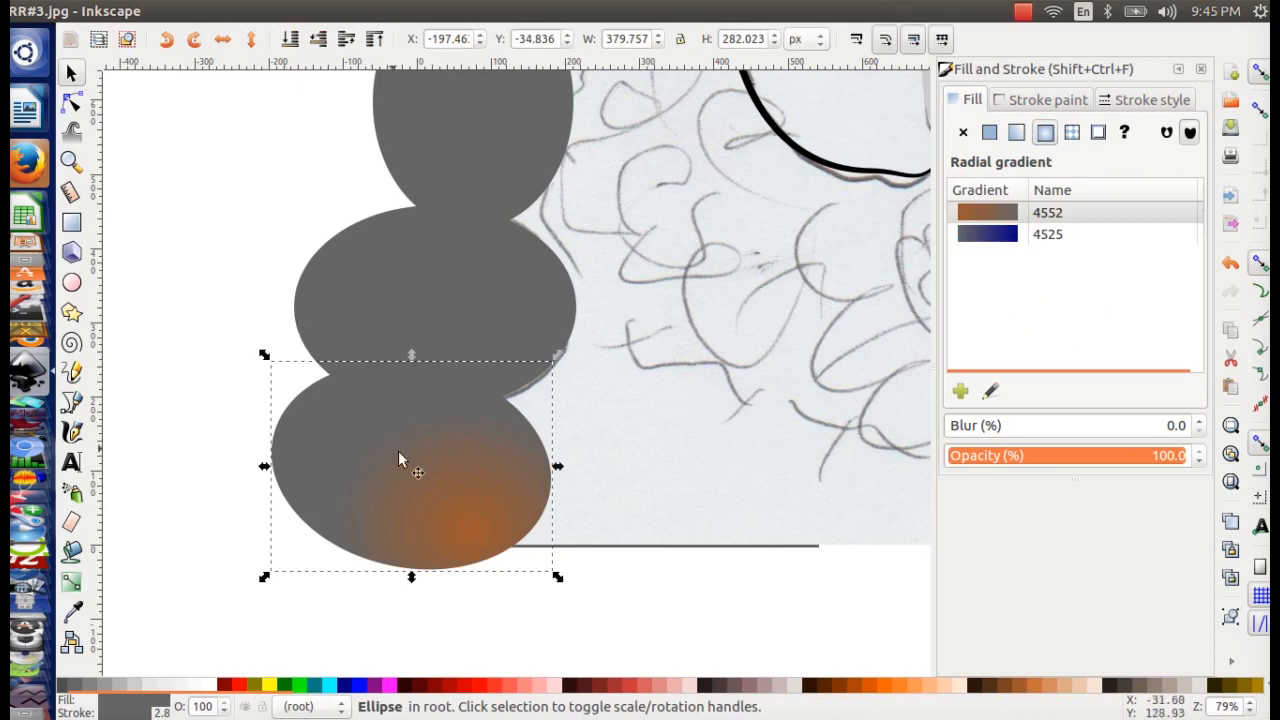
{"action": "left_click", "coordinate": [72, 582]}
{"action": "left_click", "coordinate": [471, 529]}
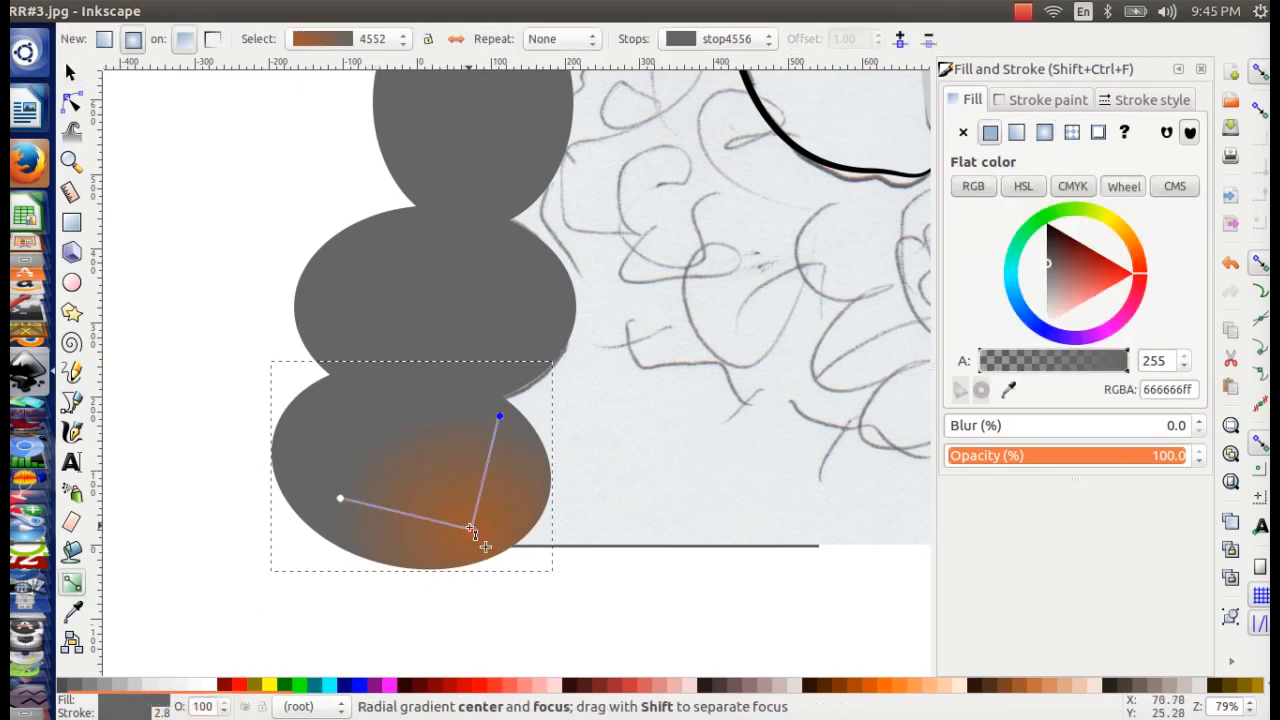
{"action": "left_click", "coordinate": [211, 688]}
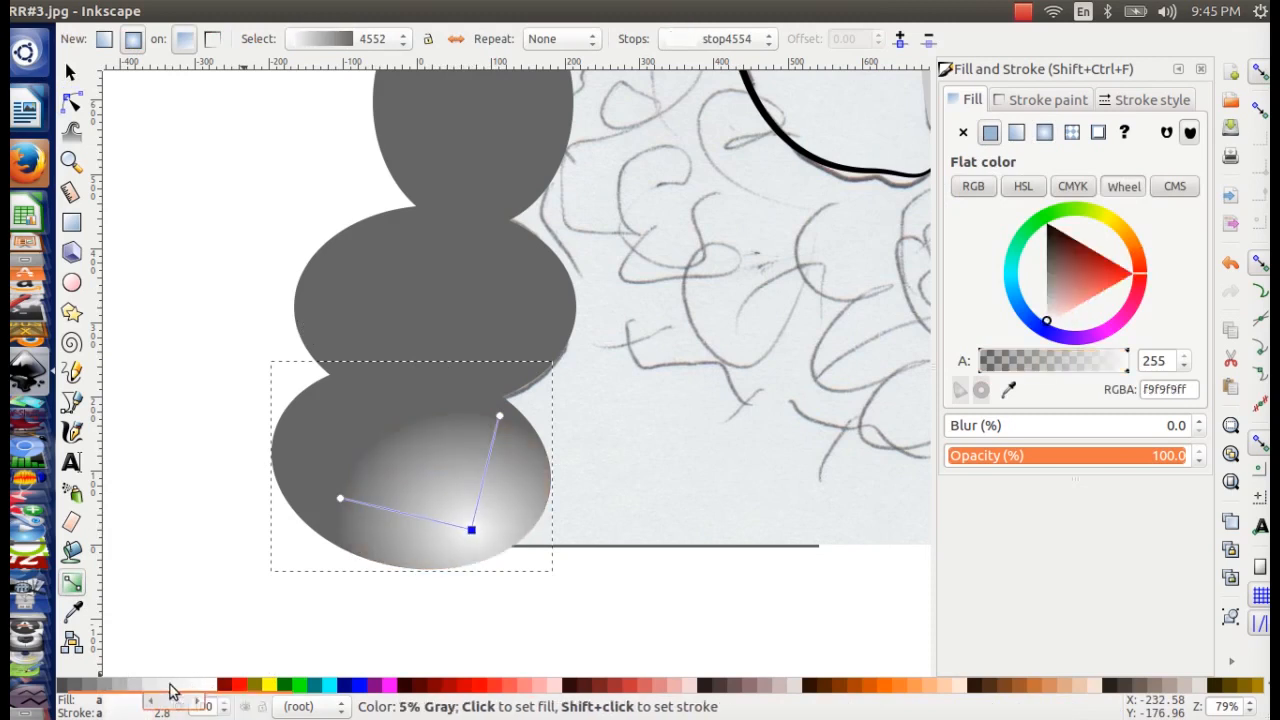
{"action": "left_click", "coordinate": [138, 688]}
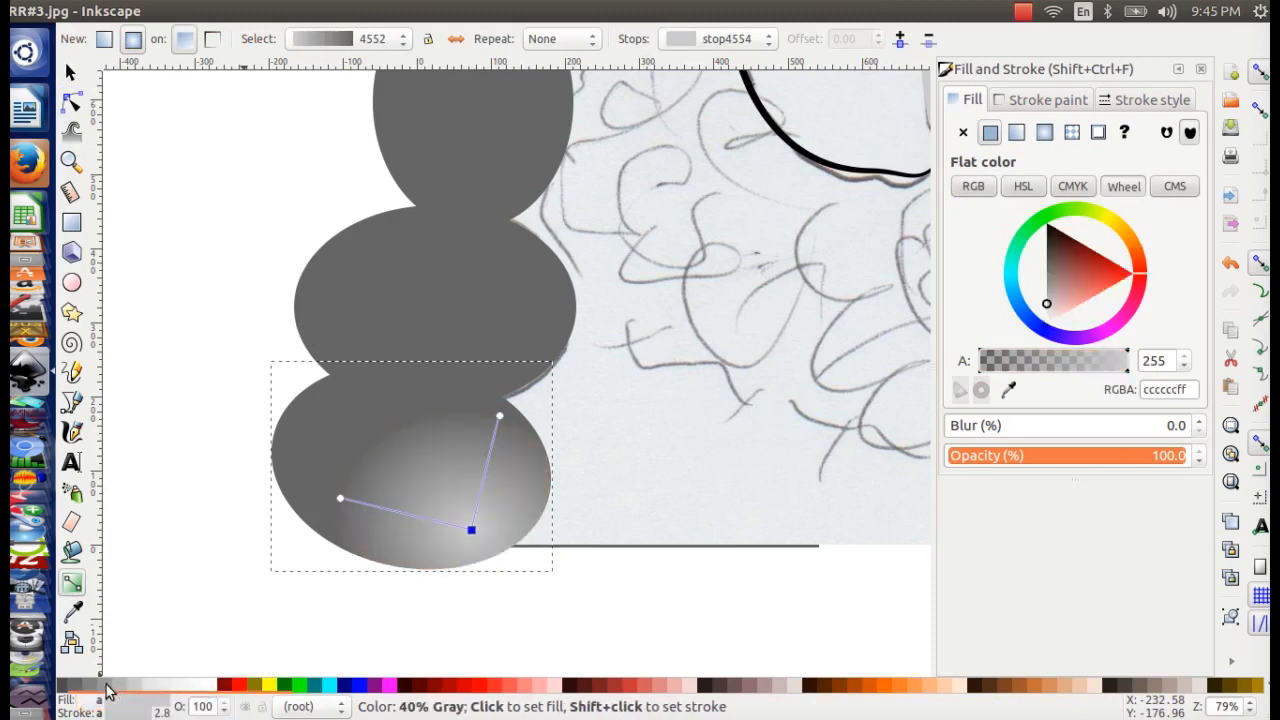
{"action": "left_click", "coordinate": [108, 688]}
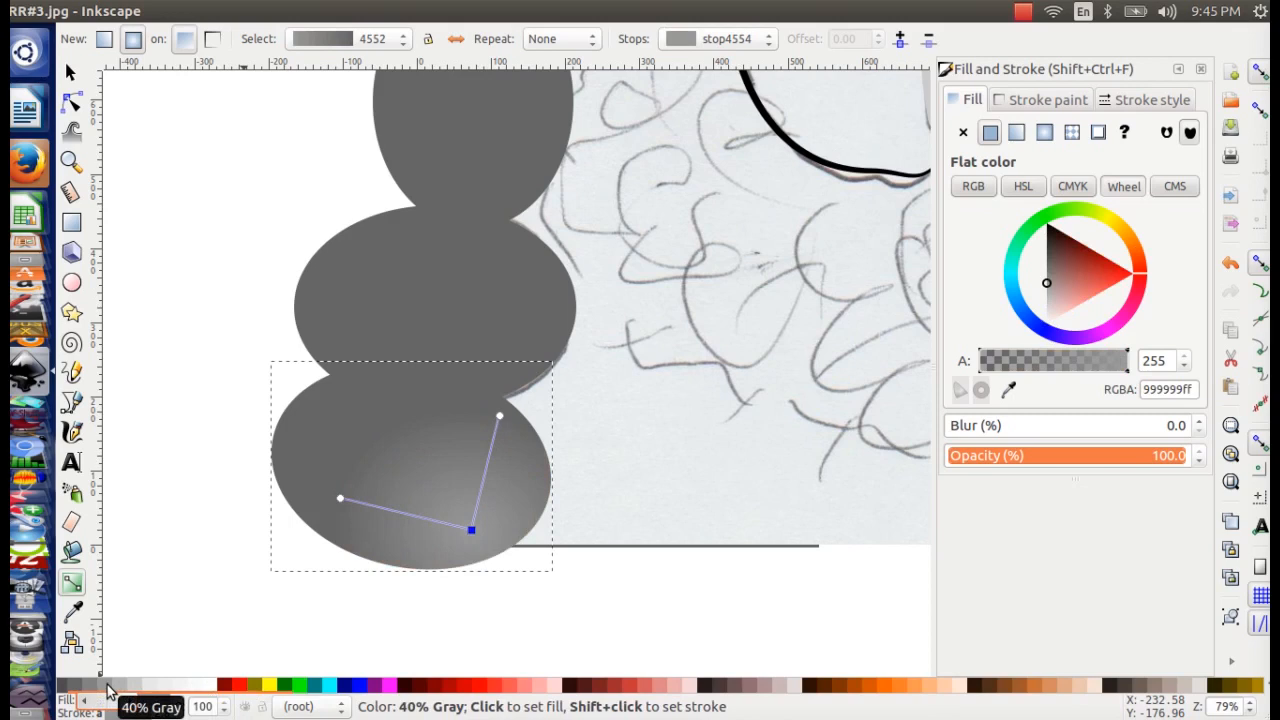
- Set the radial gradient's outer stop to light grey b3b3b3ff and its centre stop to dark grey 666666ff
{"action": "left_click", "coordinate": [499, 415]}
{"action": "left_click", "coordinate": [118, 688]}
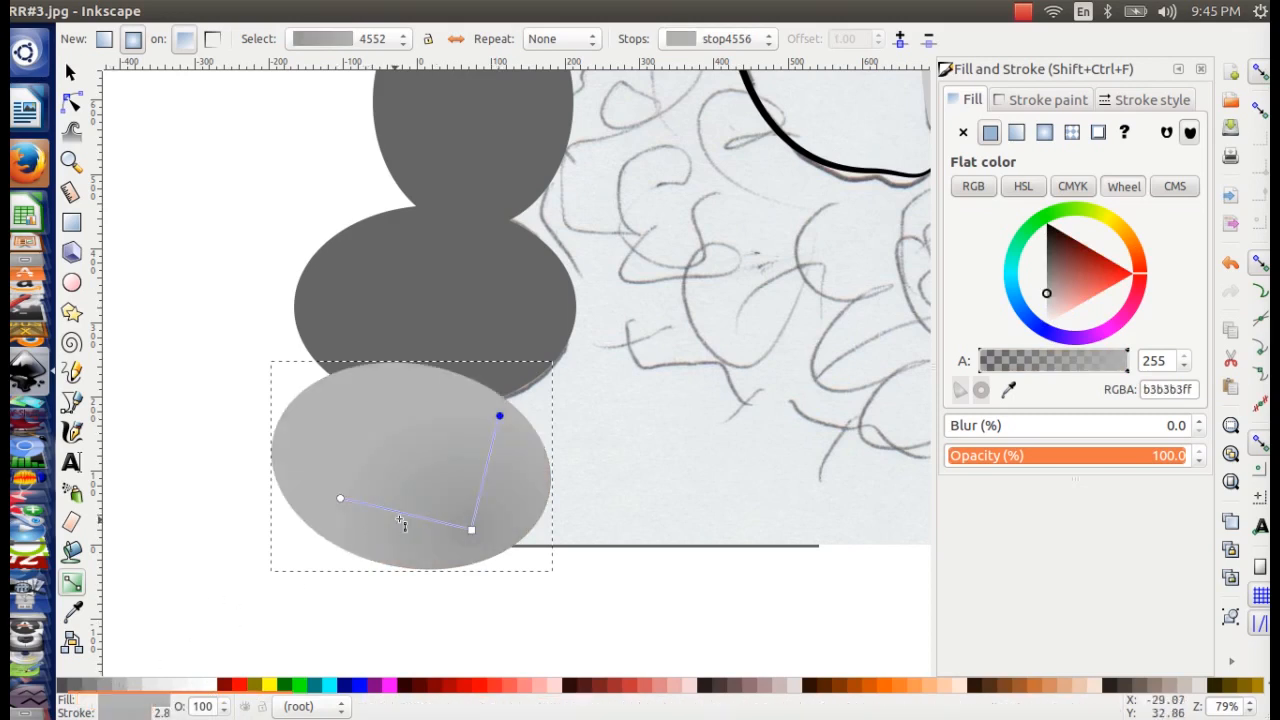
{"action": "left_click", "coordinate": [471, 530]}
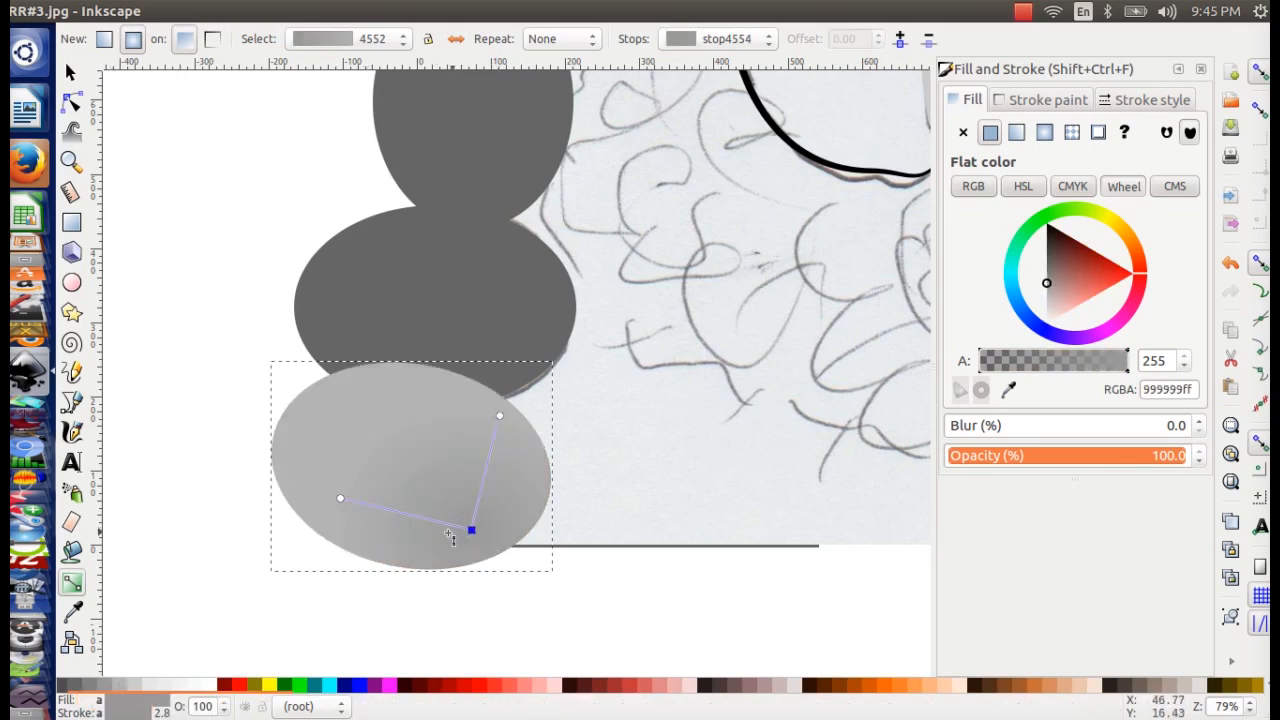
{"action": "left_click", "coordinate": [80, 688]}
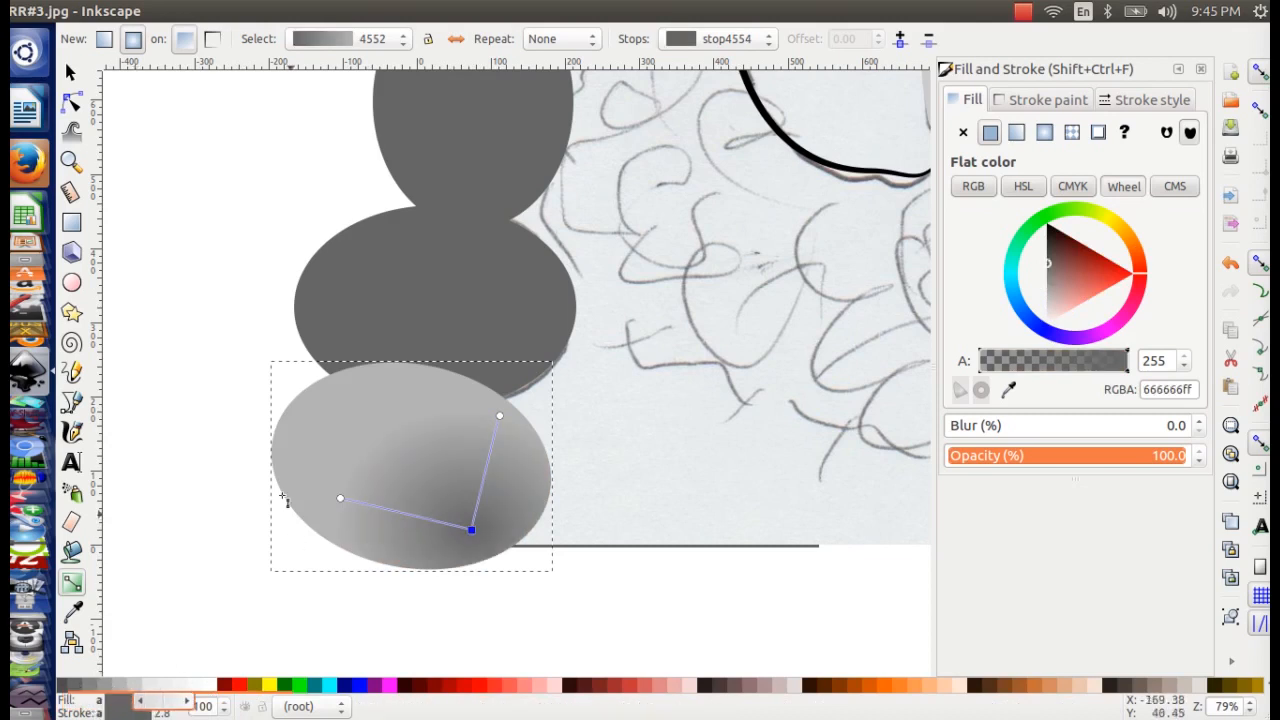
{"action": "key", "text": "Escape"}
- Delete the two flat dark grey ellipses above the gradient-shaded ellipse
{"action": "left_click", "coordinate": [71, 73]}
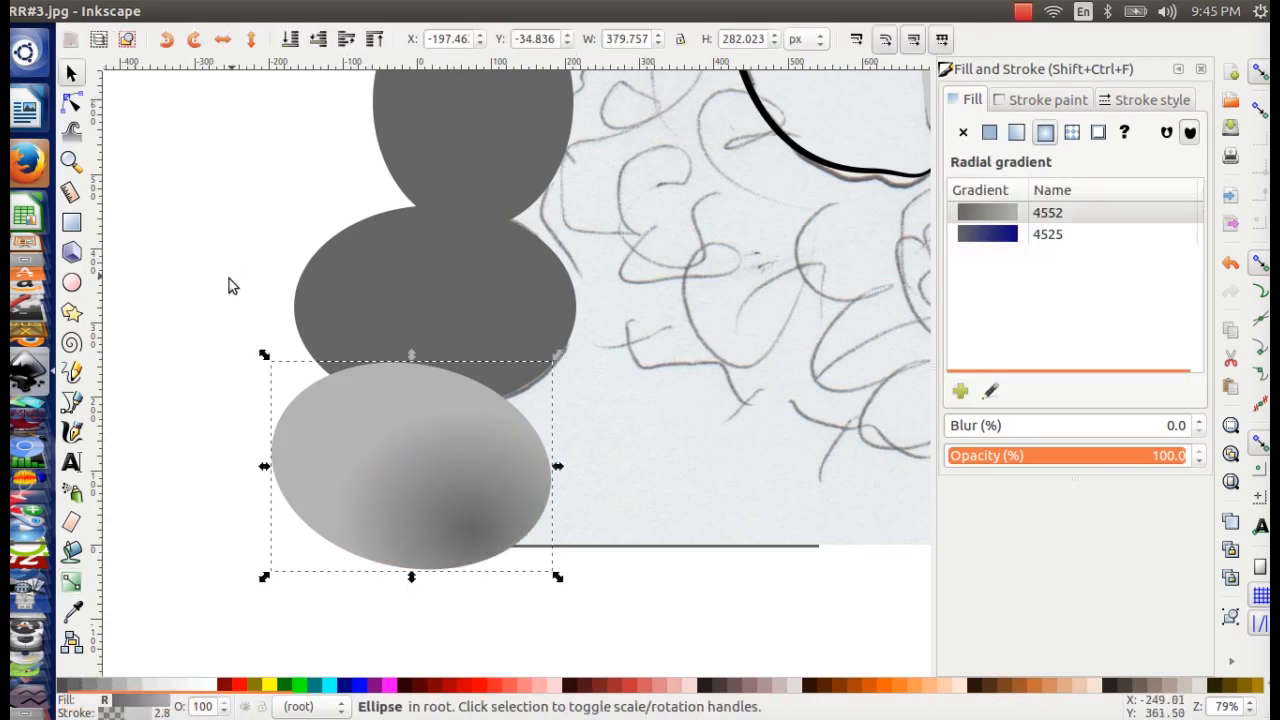
{"action": "left_click", "coordinate": [396, 252]}
{"action": "key", "text": "Delete"}
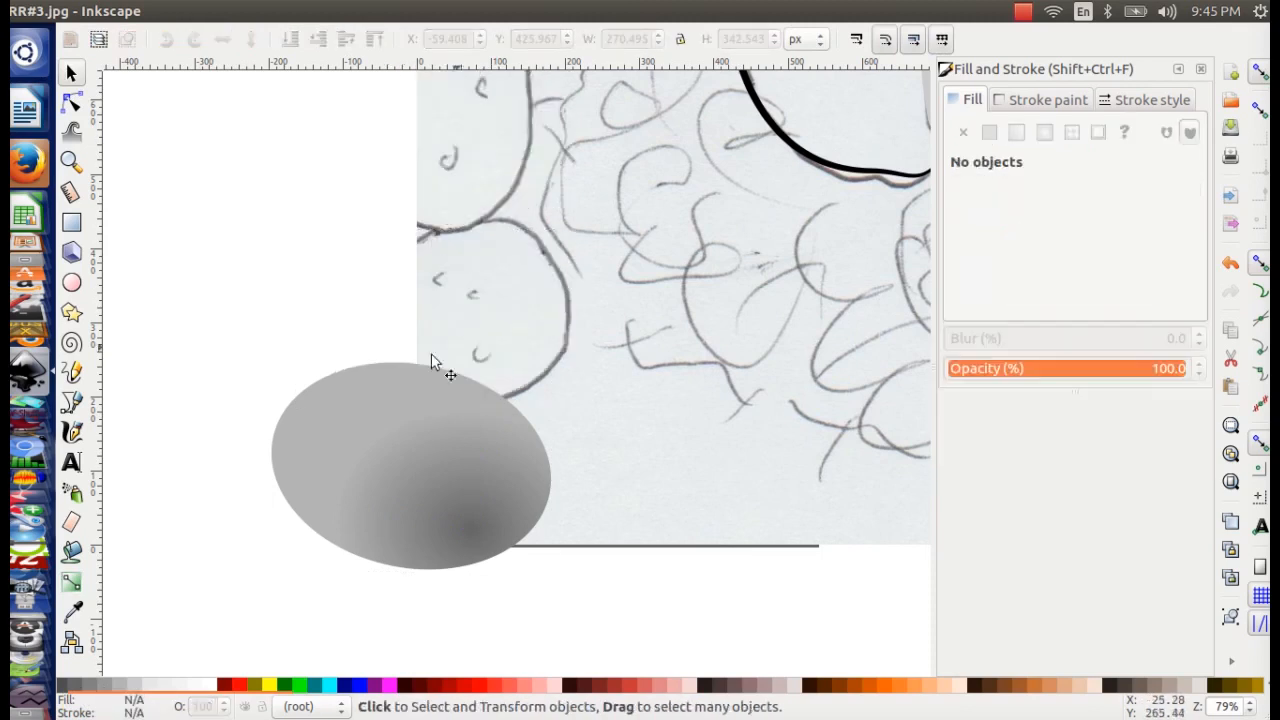
- Try placing a duplicate of the gradient-shaded ellipse over the sketched rounded shape above it, then delete the duplicate
{"action": "left_click", "coordinate": [408, 420]}
{"action": "key", "text": "ctrl+d"}
{"action": "left_click_drag", "start_coordinate": [429, 442], "coordinate": [452, 291]}
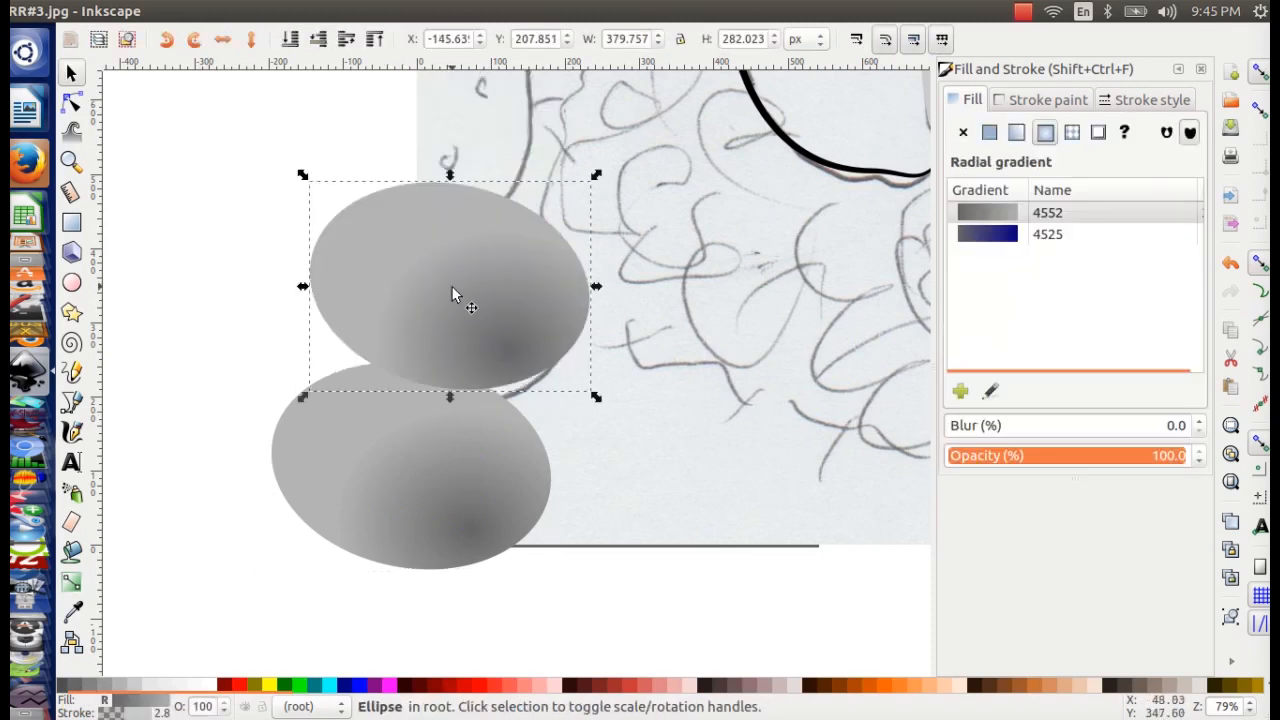
{"action": "key", "text": "Delete"}
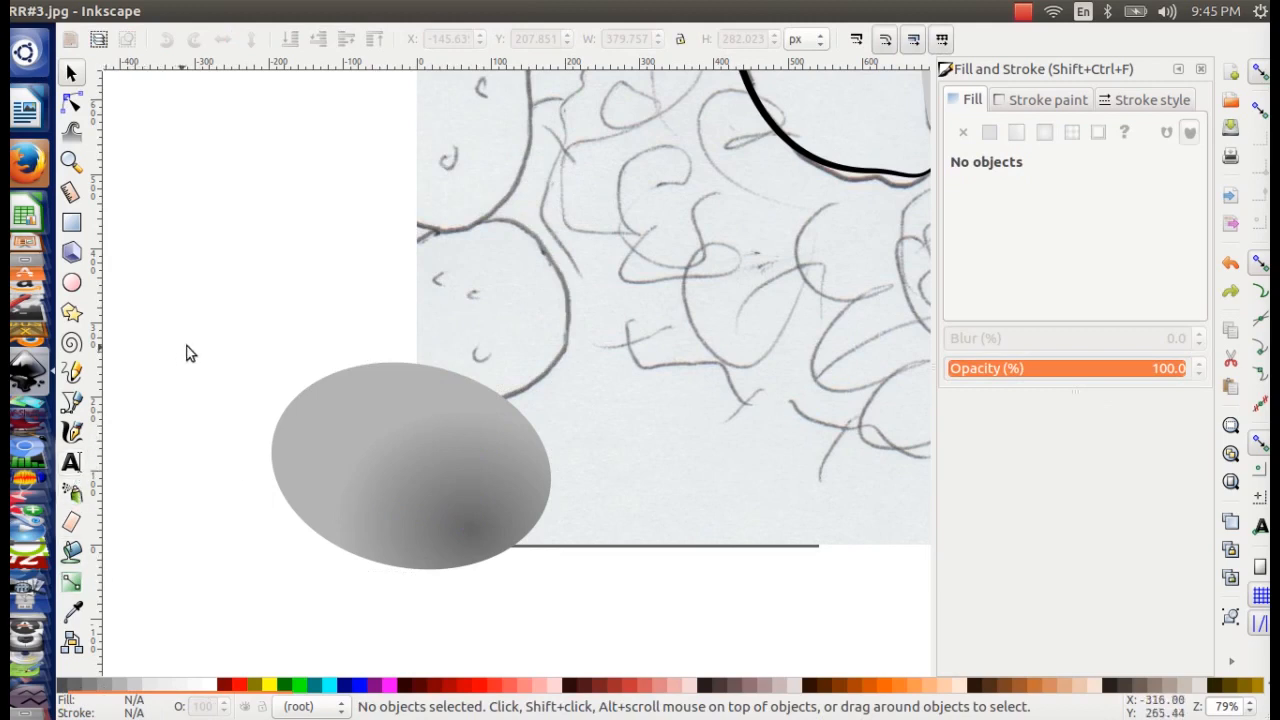
- Try drawing small dark grey ellipses in the blank area beside the sketch, then undo them
{"action": "scroll", "coordinate": [210, 335], "scroll_direction": "left", "scroll_amount": 5}
{"action": "left_click", "coordinate": [71, 283]}
{"action": "left_click_drag", "start_coordinate": [231, 220], "coordinate": [268, 245]}
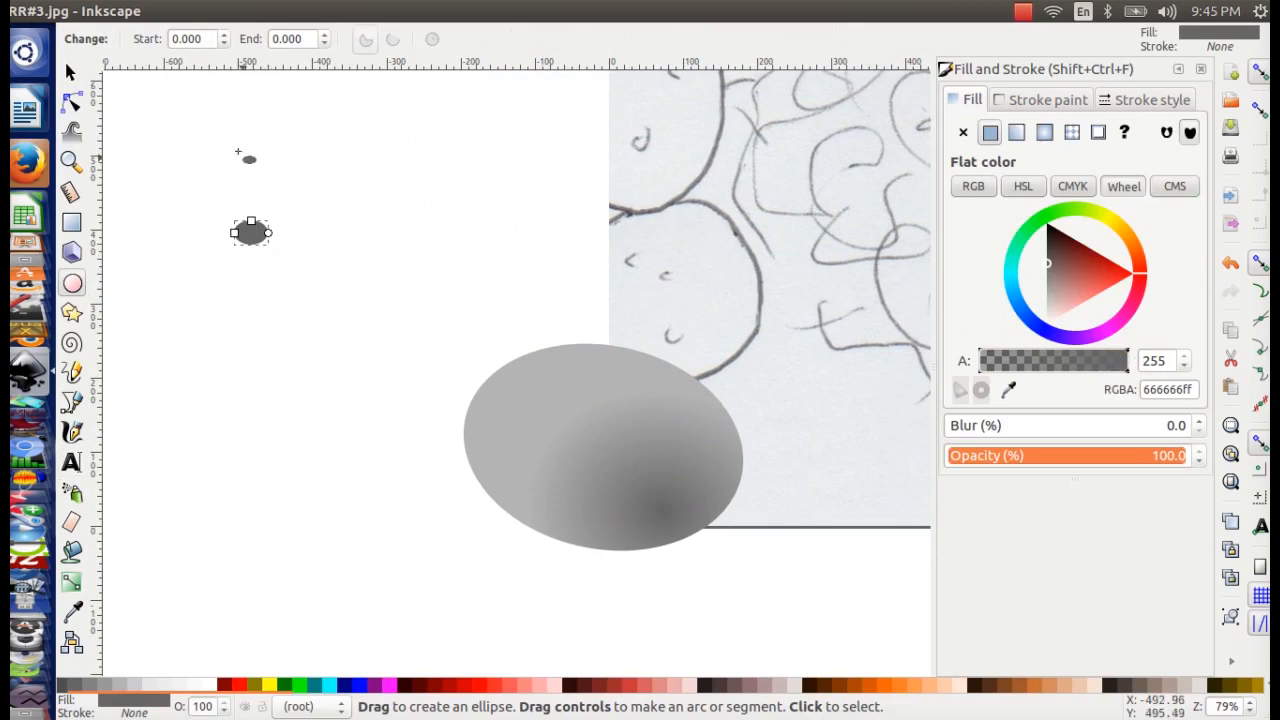
{"action": "key", "text": "ctrl+z"}
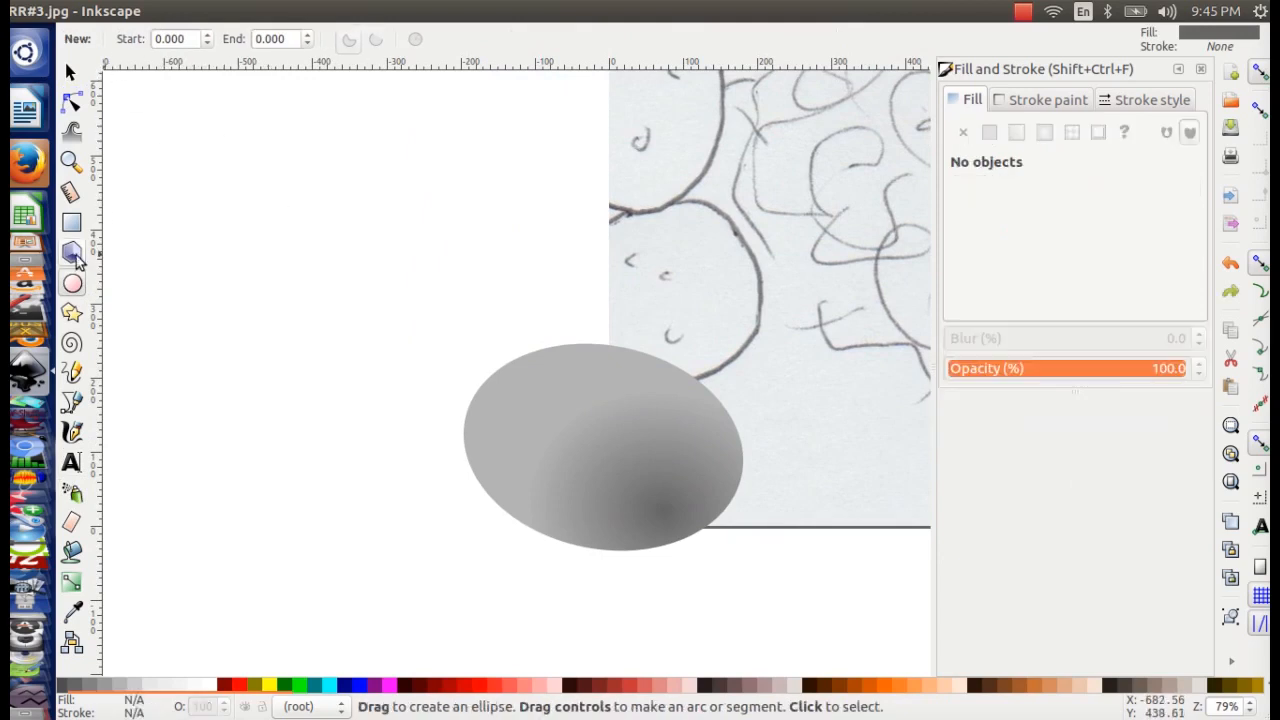
- Draw a small, slightly randomized rounded polygon with 5 corners in the blank area beside the sketch
{"action": "left_click", "coordinate": [80, 316]}
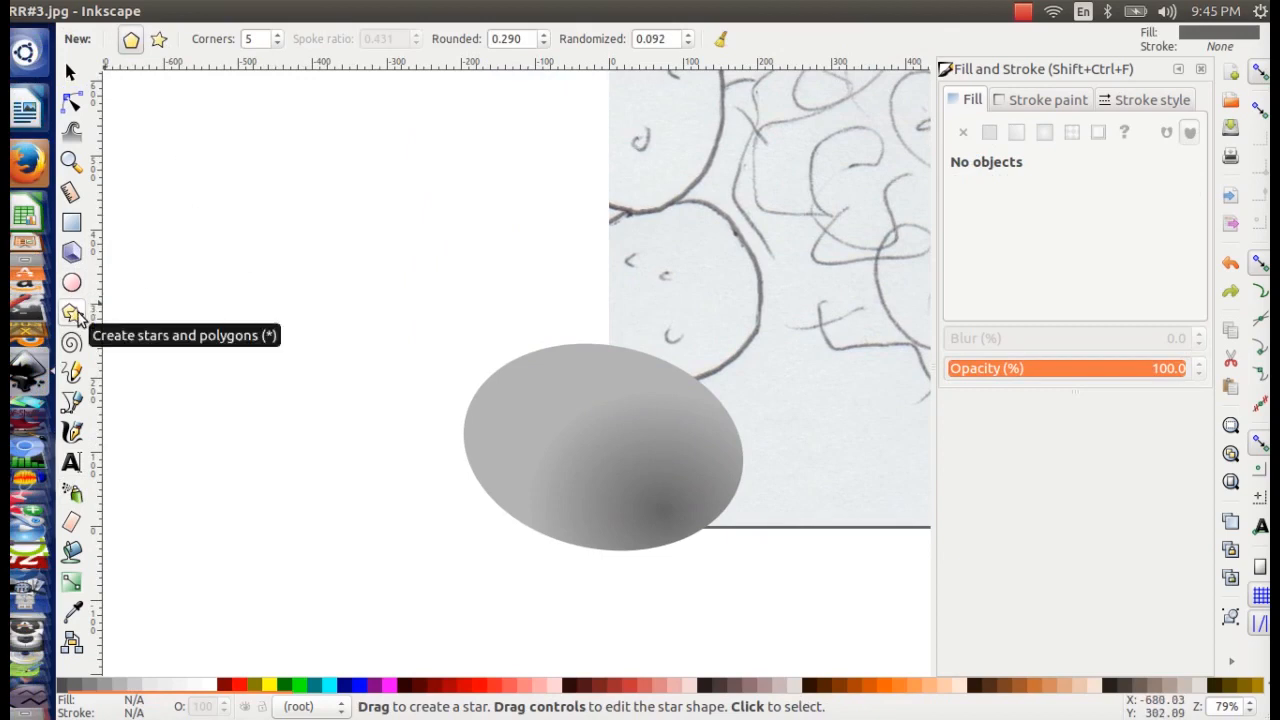
{"action": "left_click_drag", "start_coordinate": [292, 154], "coordinate": [316, 180]}
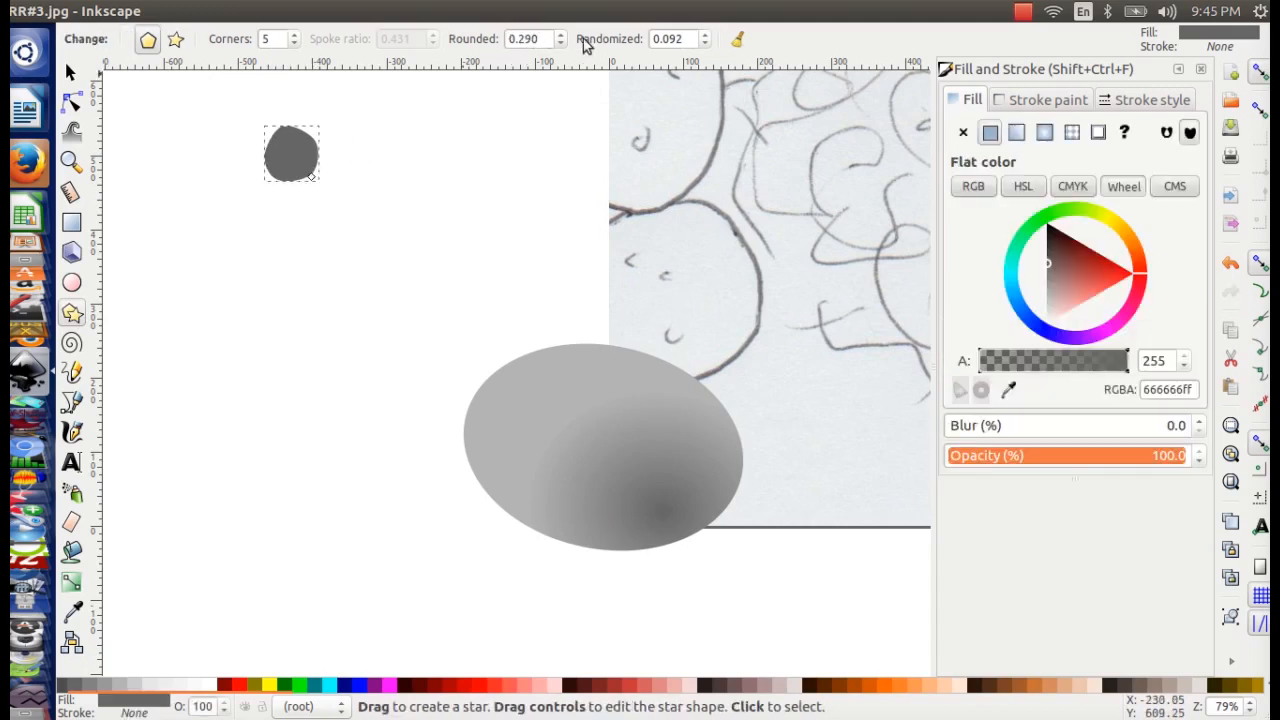
- Draw a second five-cornered polygon with Randomized set to 0.095 and enlarge it to about 170 × 175 px
{"action": "left_click", "coordinate": [703, 35]}
{"action": "left_click", "coordinate": [703, 35]}
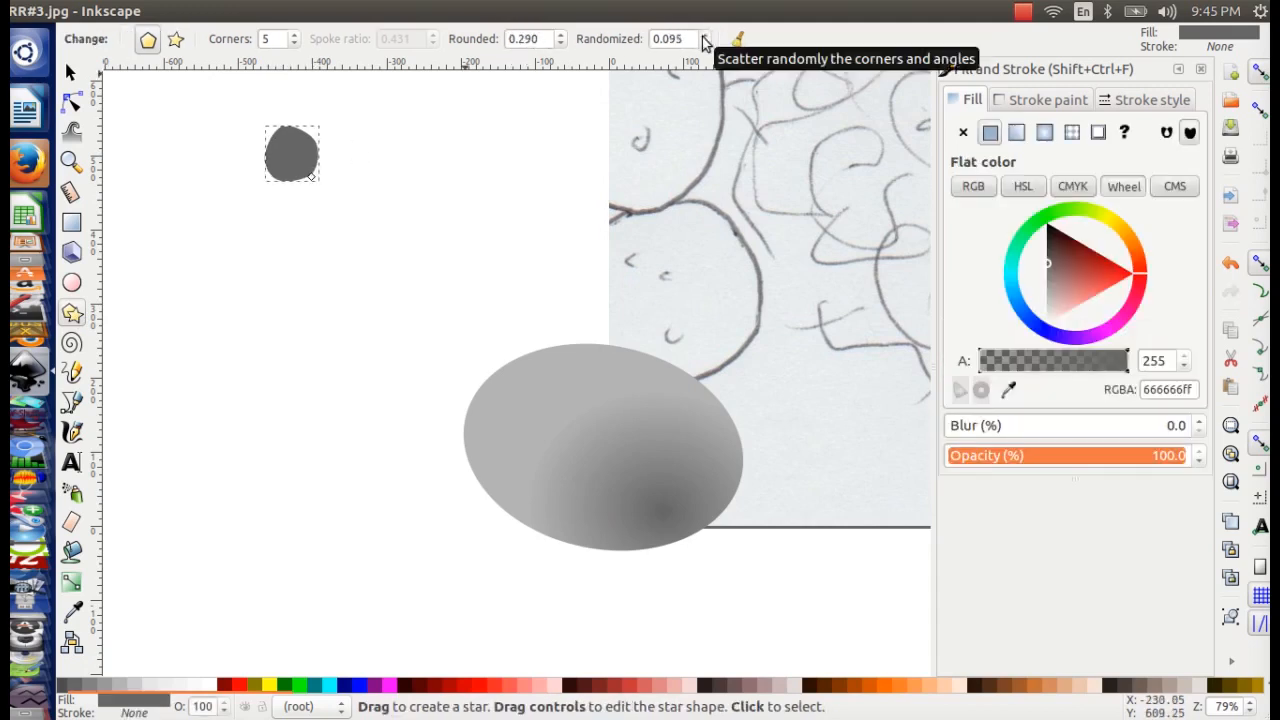
{"action": "left_click_drag", "start_coordinate": [503, 163], "coordinate": [486, 191]}
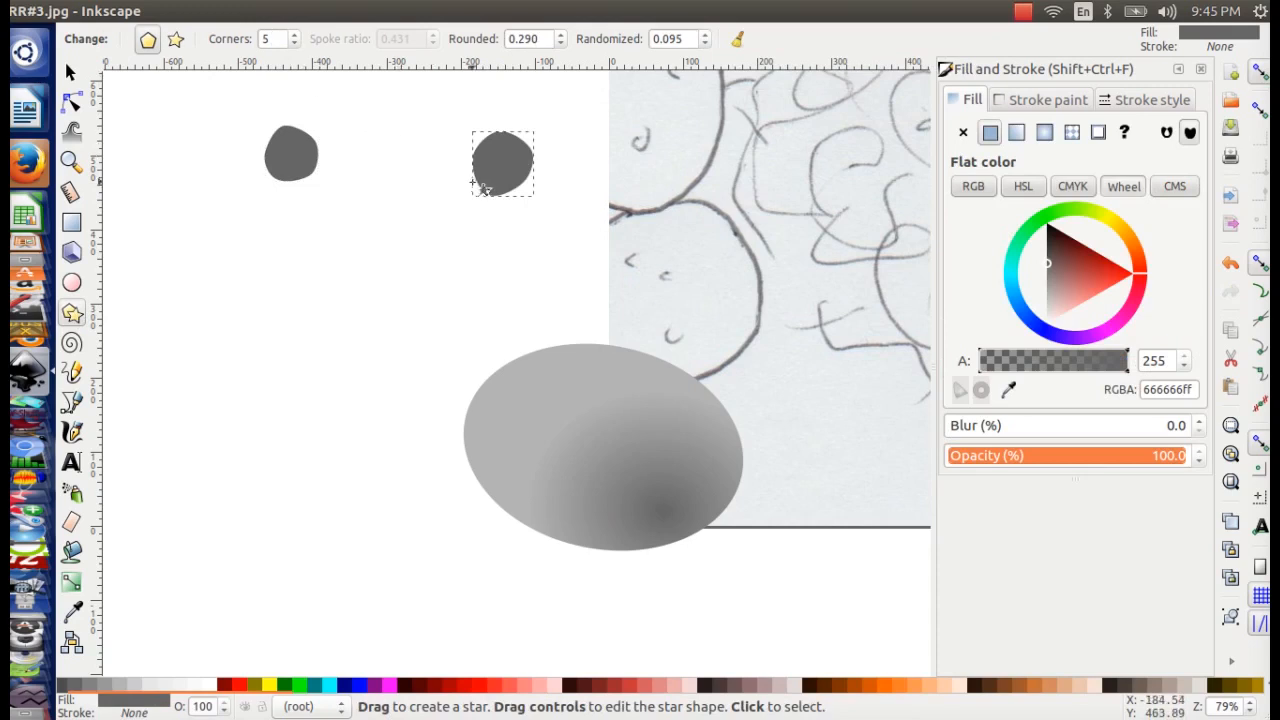
{"action": "key", "text": "s"}
{"action": "key", "text": "n"}
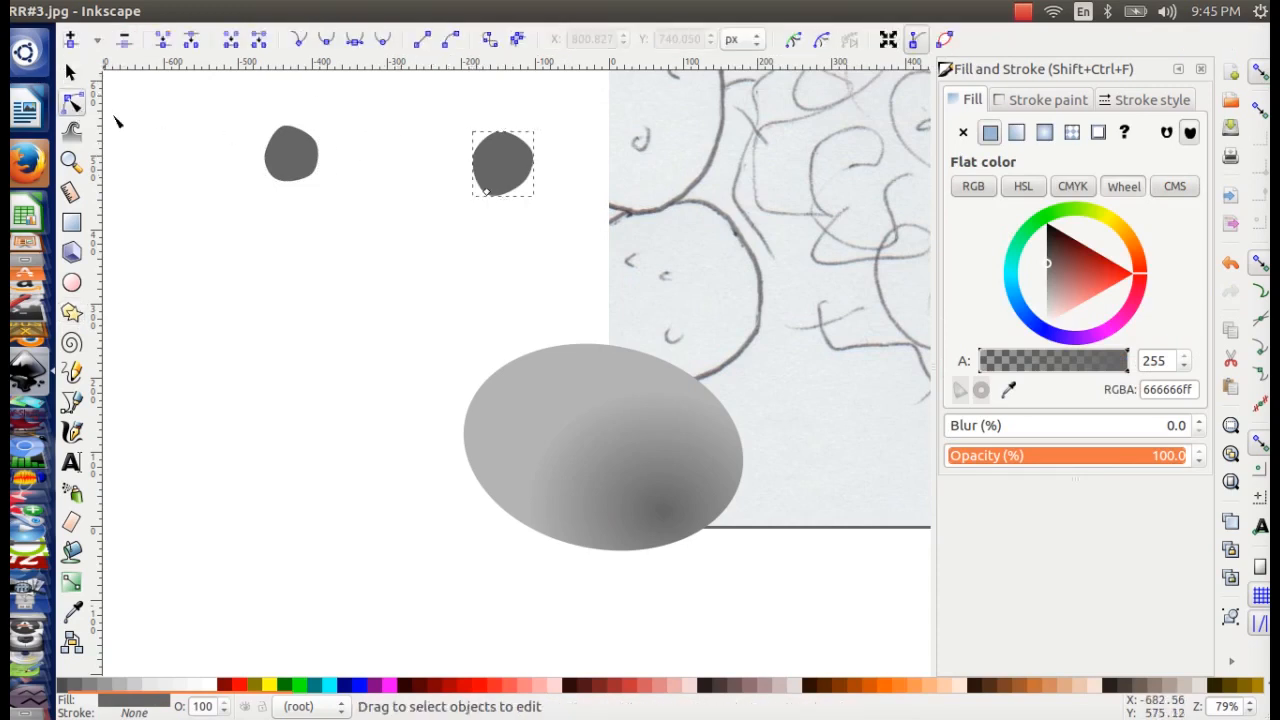
{"action": "left_click_drag", "start_coordinate": [497, 190], "coordinate": [447, 204]}
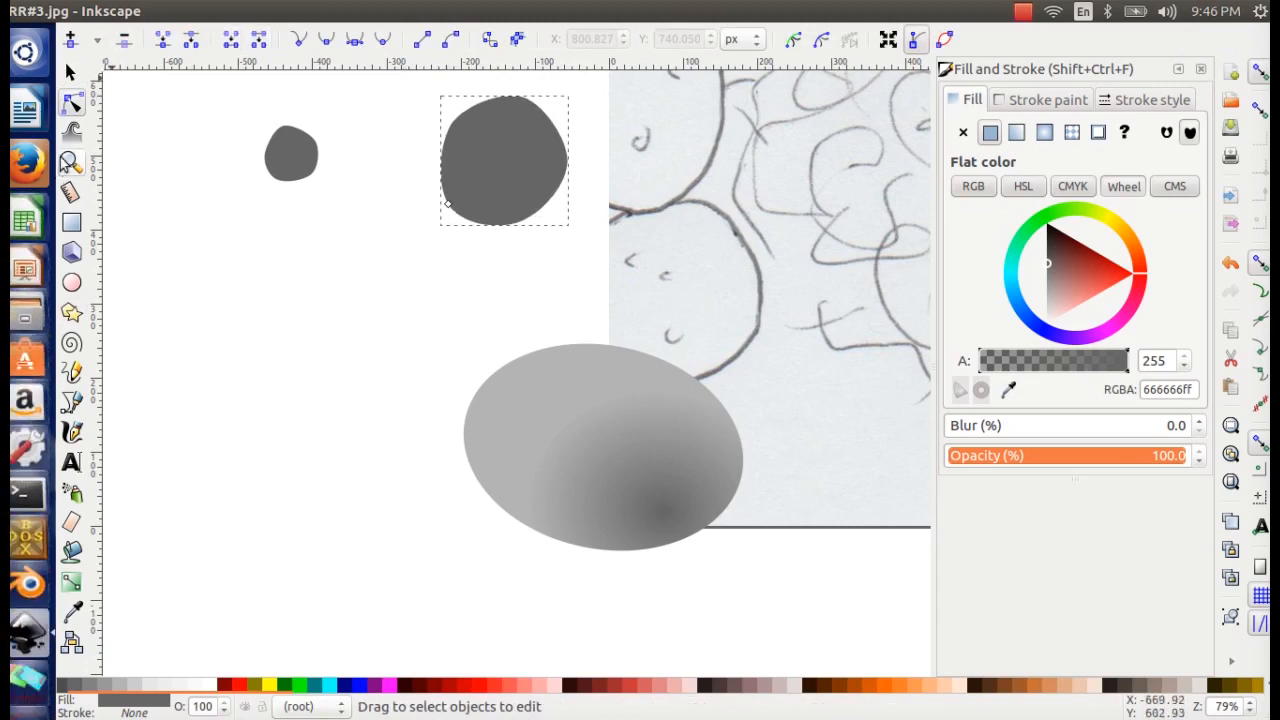
- Try the star variant on the enlarged polygon, widen its base radius, and switch it back to a regular polygon
{"action": "left_click", "coordinate": [71, 312]}
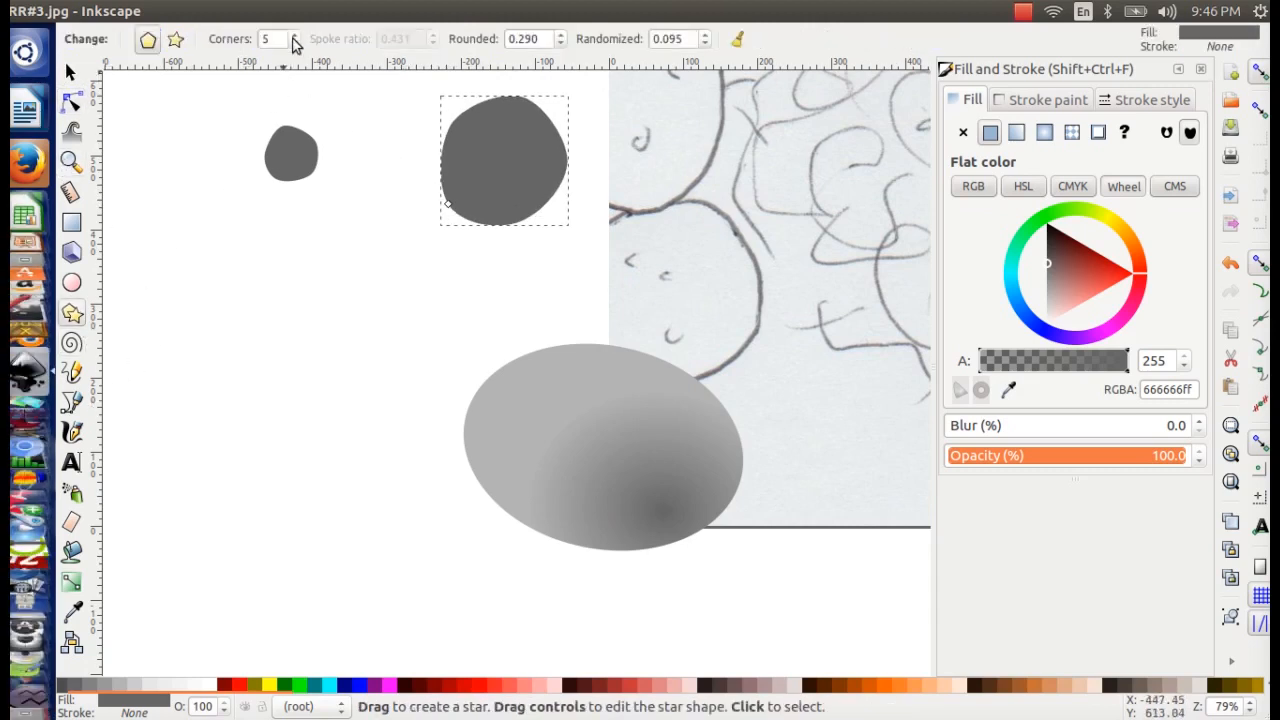
{"action": "left_click", "coordinate": [177, 41]}
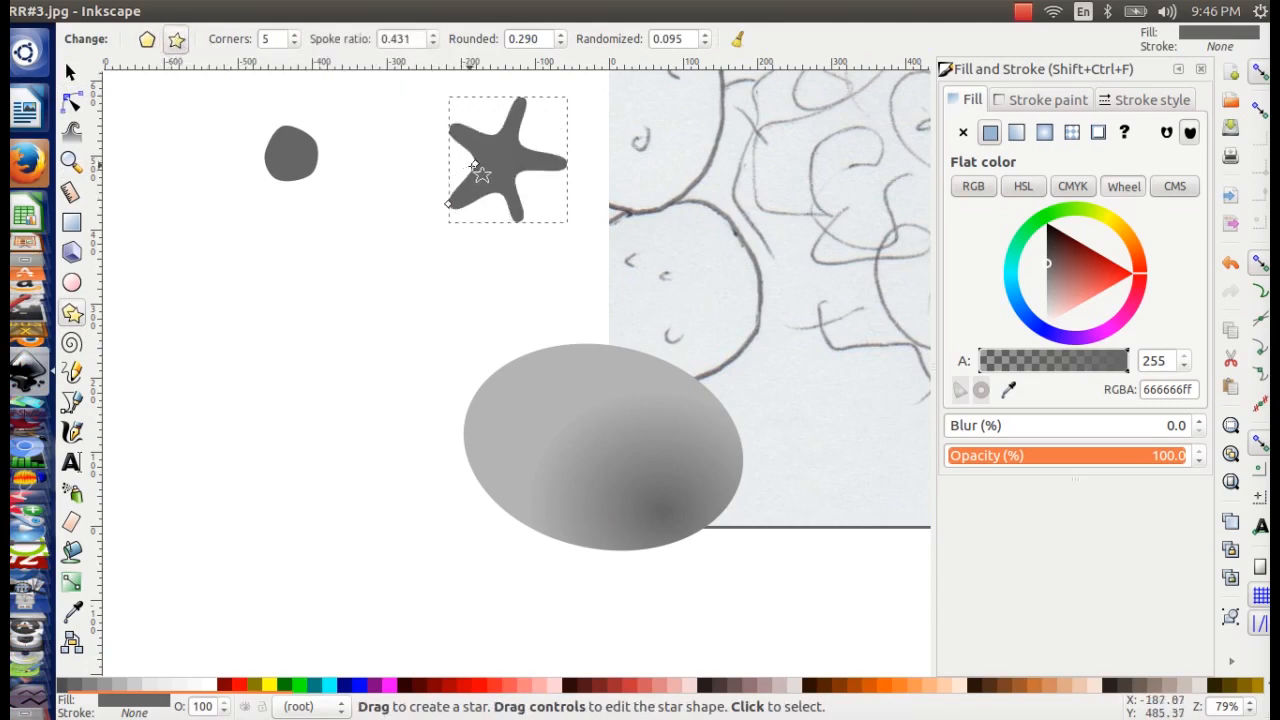
{"action": "left_click_drag", "start_coordinate": [482, 172], "coordinate": [432, 170]}
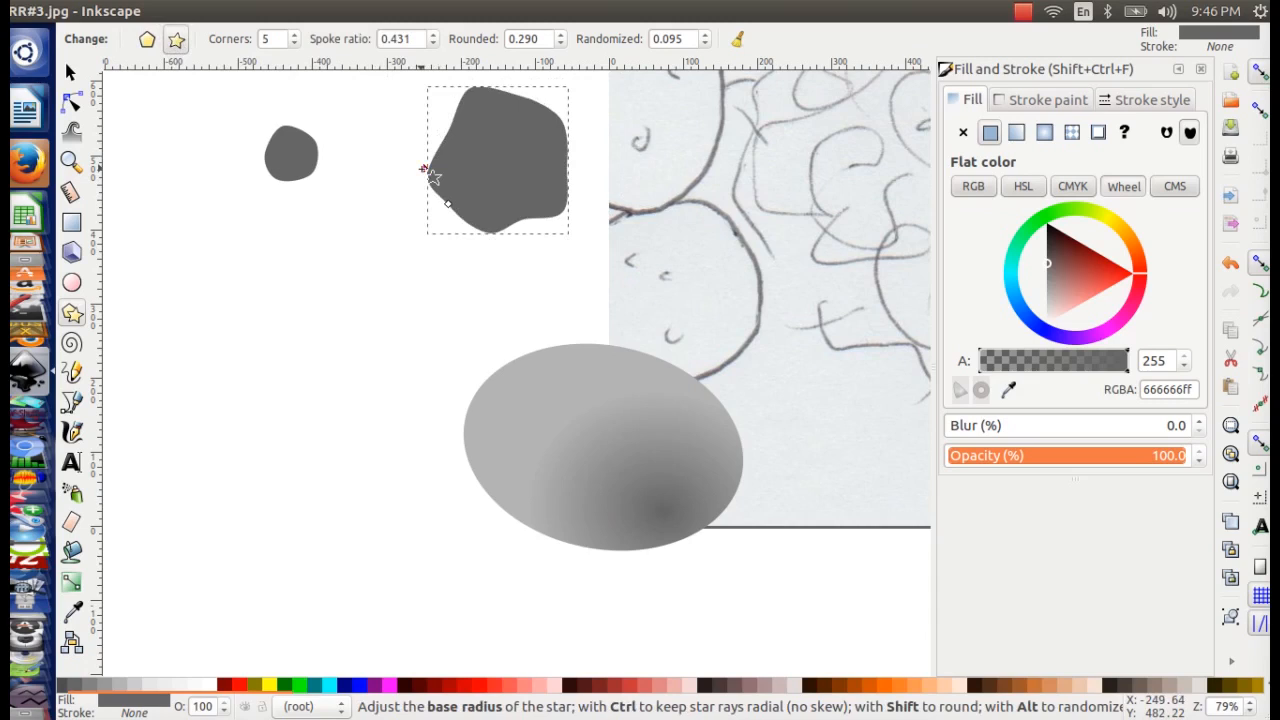
{"action": "left_click", "coordinate": [148, 39]}
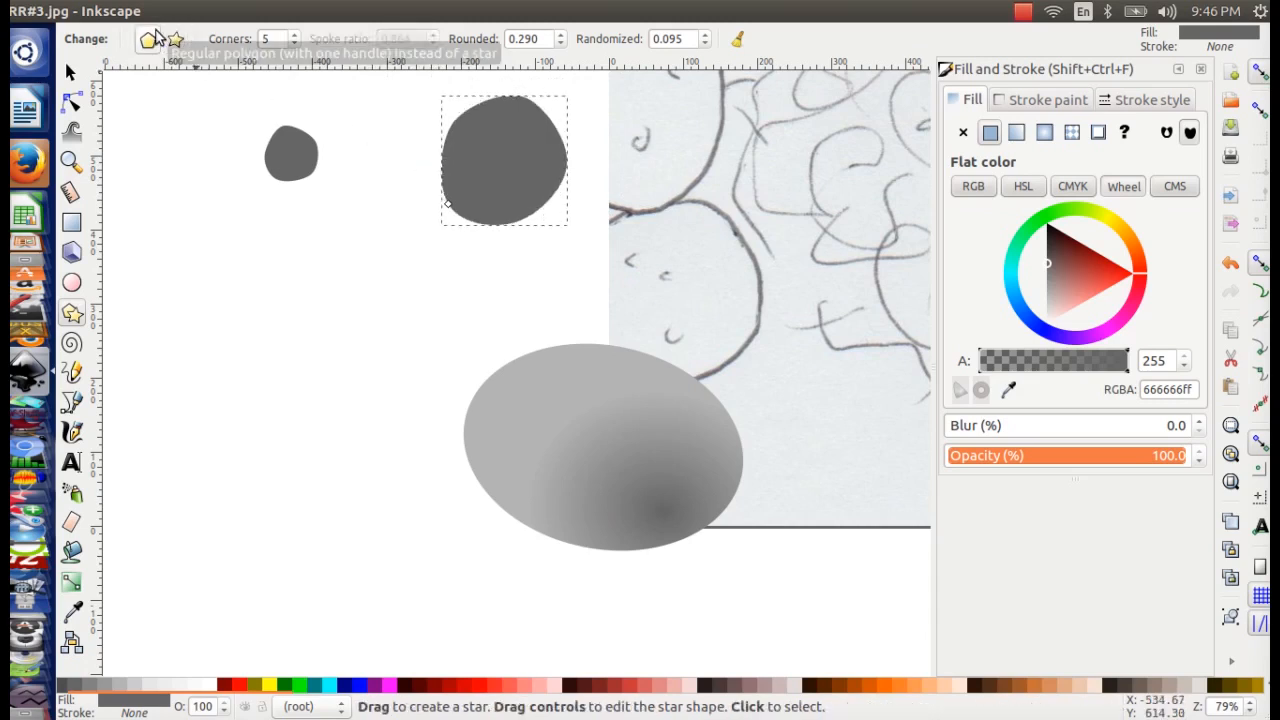
- Scale the enlarged polygon down to about 27 × 26 px and place a copy of about 11 × 11 px beside it
{"action": "left_click", "coordinate": [71, 72]}
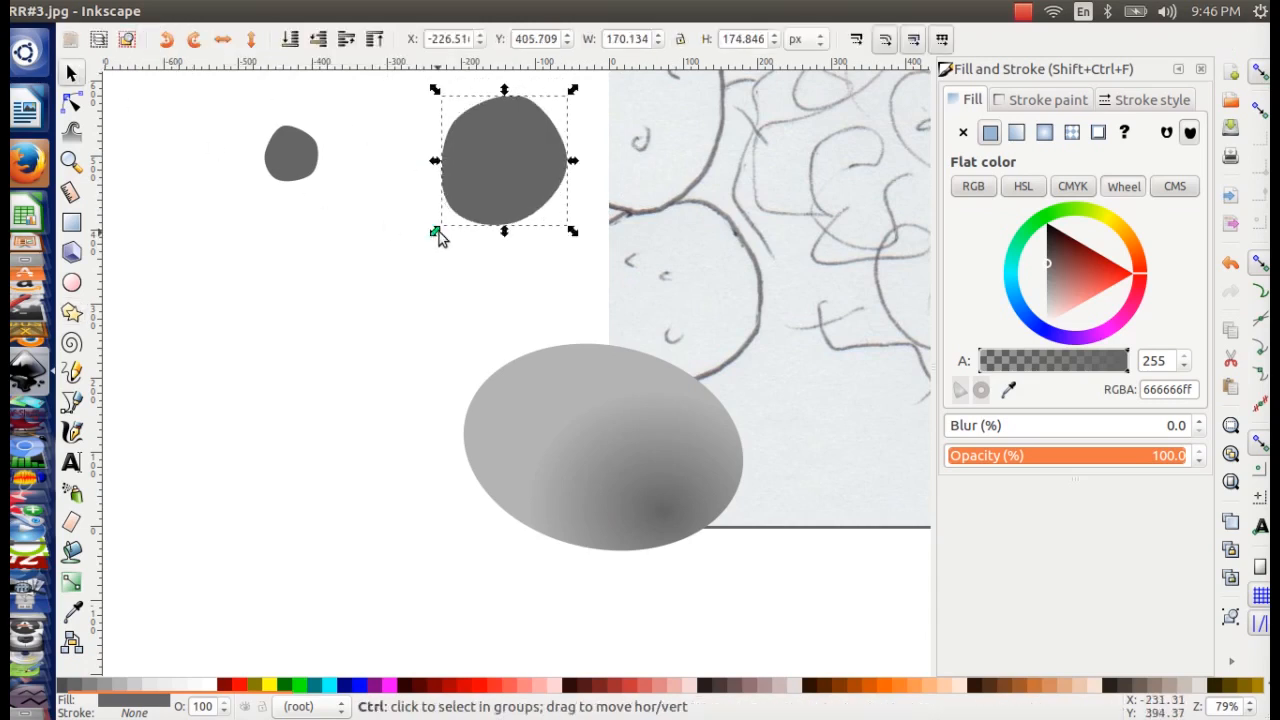
{"action": "left_click_drag", "start_coordinate": [439, 232], "coordinate": [411, 226]}
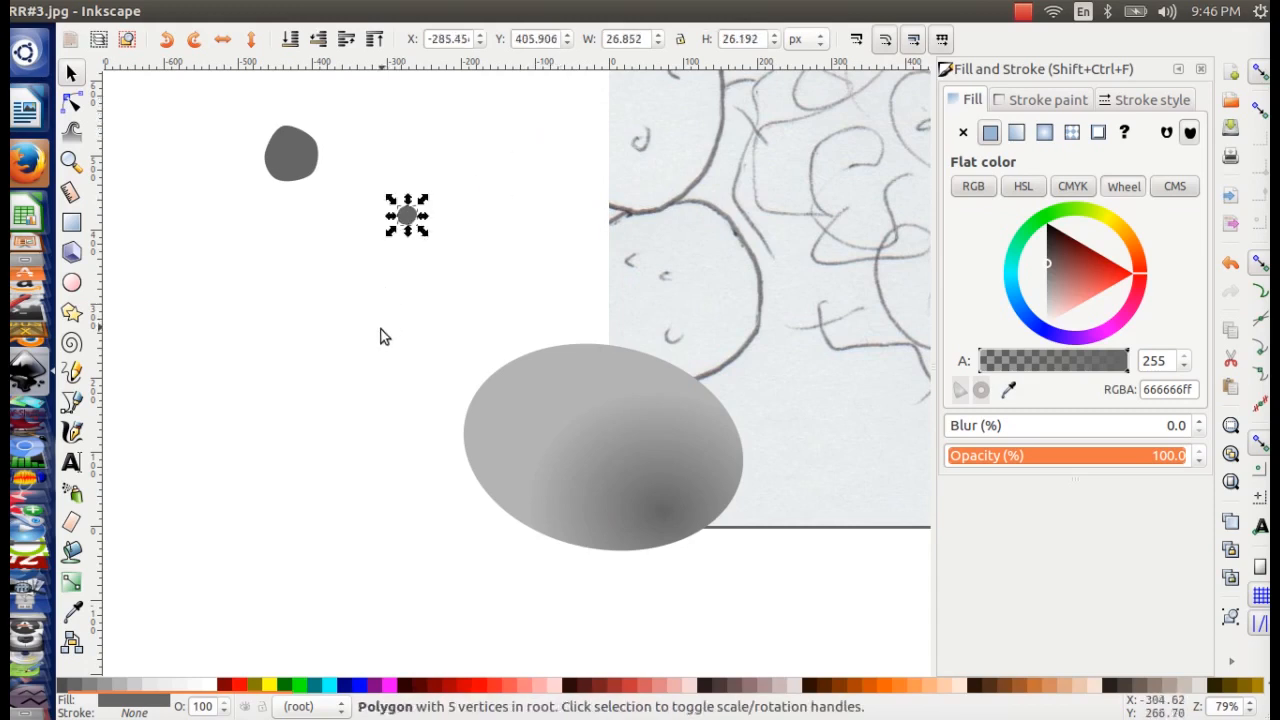
{"action": "key", "text": "ctrl+c"}
{"action": "key", "text": "ctrl+v"}
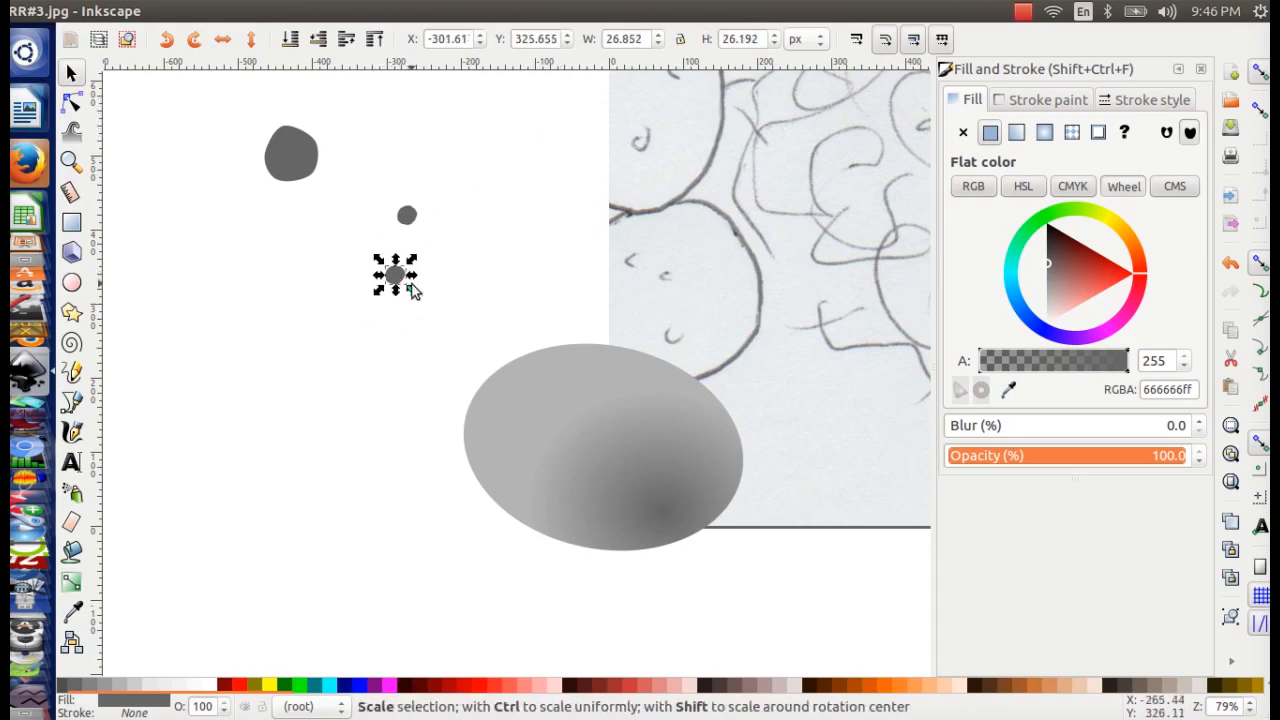
{"action": "left_click_drag", "start_coordinate": [409, 288], "coordinate": [432, 219]}
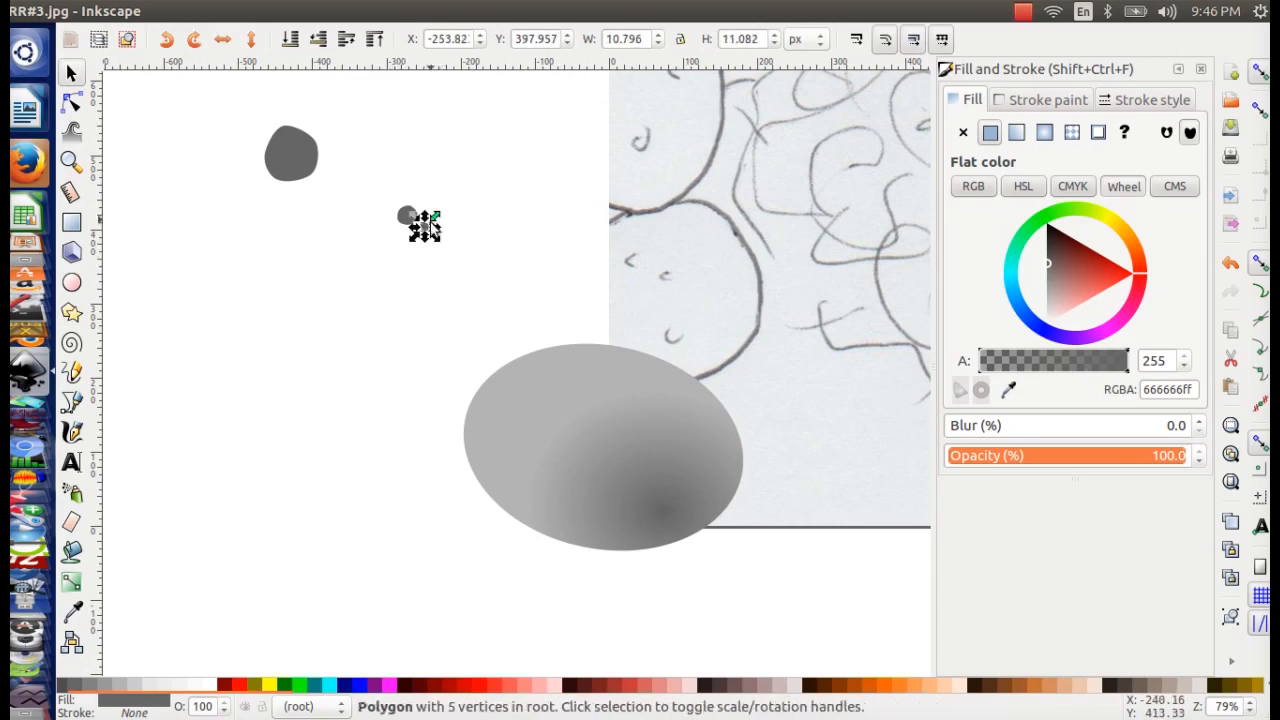
- Copy the 11 px polygon, scale the copy to about 4.6 × 4.6 px, and place it just below the two larger ones
{"action": "key", "text": "ctrl+c"}
{"action": "key", "text": "ctrl+v"}
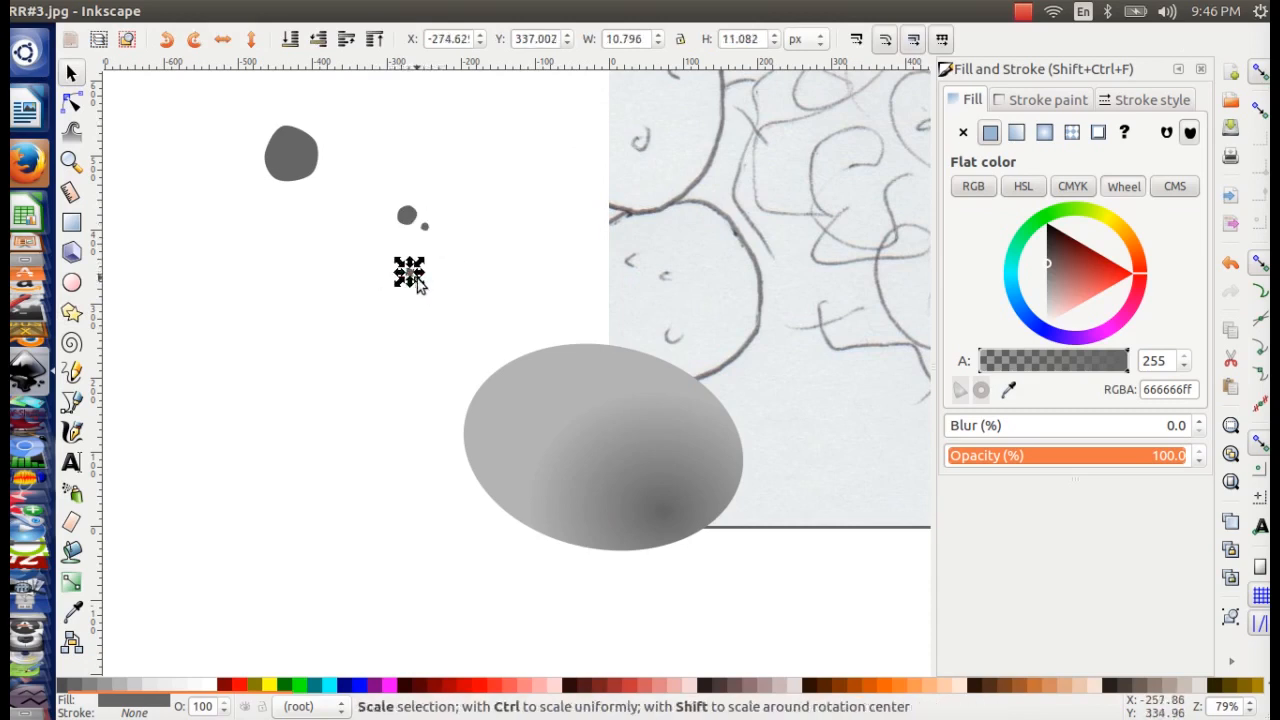
{"action": "left_click_drag", "start_coordinate": [414, 284], "coordinate": [410, 277]}
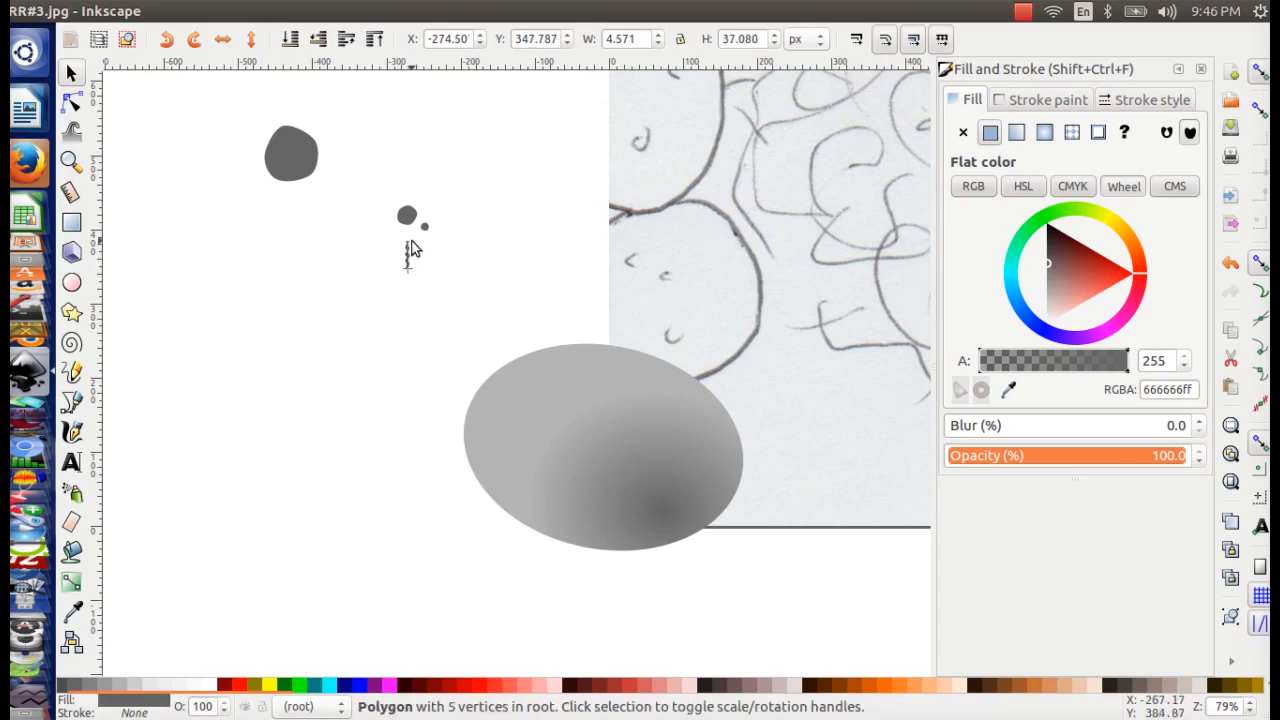
{"action": "left_click", "coordinate": [71, 166]}
{"action": "left_click_drag", "start_coordinate": [324, 165], "coordinate": [467, 305]}
{"action": "left_click", "coordinate": [71, 73]}
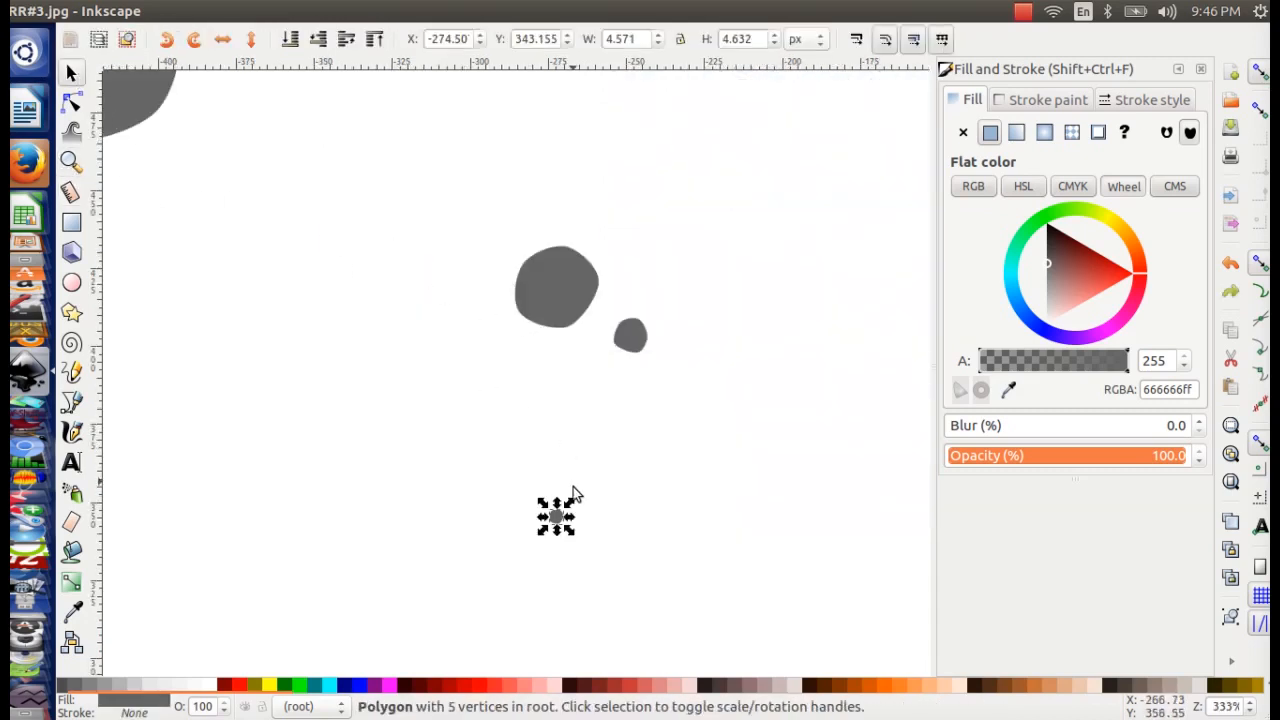
{"action": "left_click_drag", "start_coordinate": [566, 522], "coordinate": [570, 365]}
- Paste eleven copies of the tiny polygon, scattered around the two larger ones to form a speckle cluster
{"action": "key", "text": "ctrl+c"}
{"action": "key", "text": "ctrl+v"}
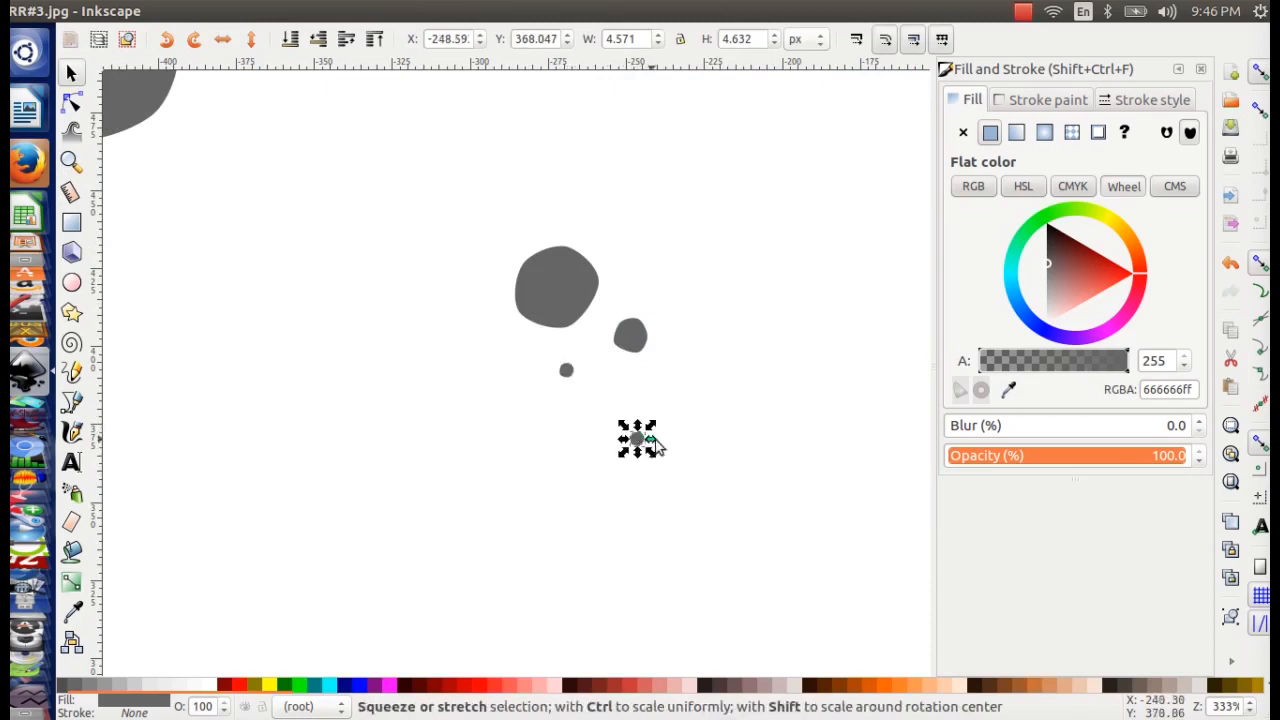
{"action": "key", "text": "ctrl+v"}
{"action": "key", "text": "ctrl+v"}
{"action": "key", "text": "ctrl+v"}
{"action": "key", "text": "ctrl+v"}
{"action": "key", "text": "ctrl+v"}
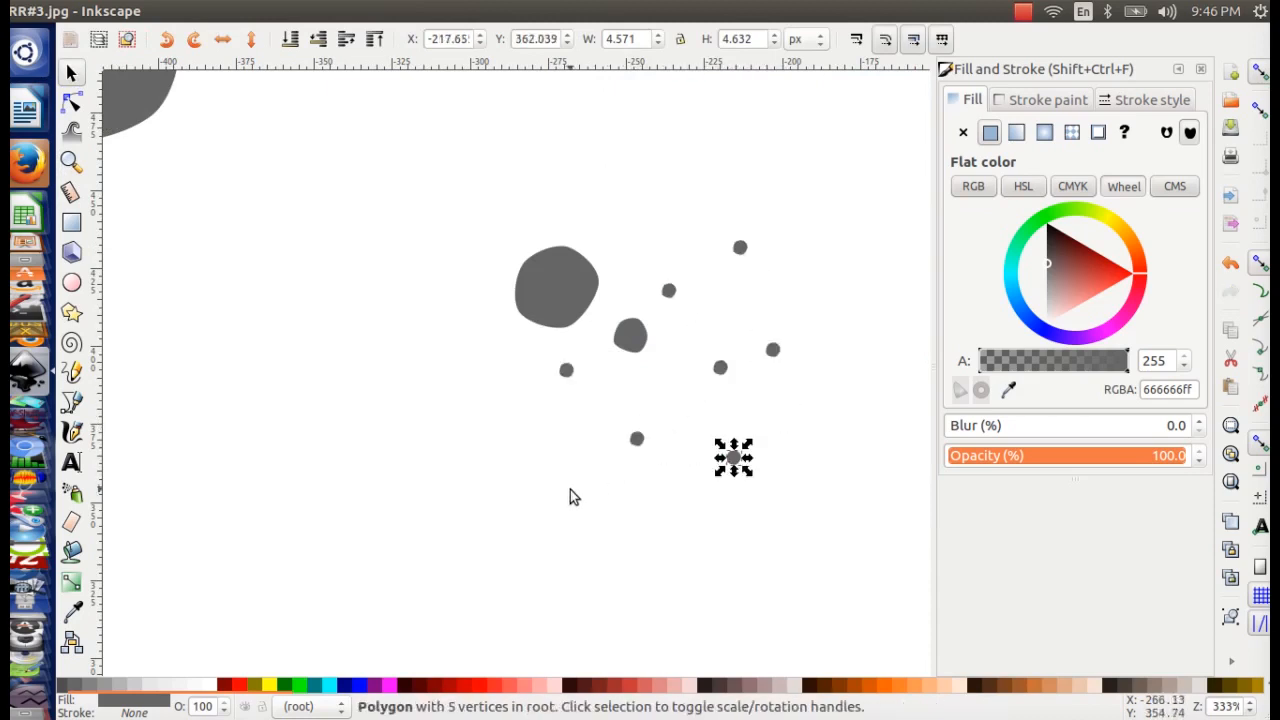
{"action": "key", "text": "ctrl+v"}
{"action": "key", "text": "ctrl+v"}
{"action": "key", "text": "ctrl+v"}
{"action": "key", "text": "ctrl+v"}
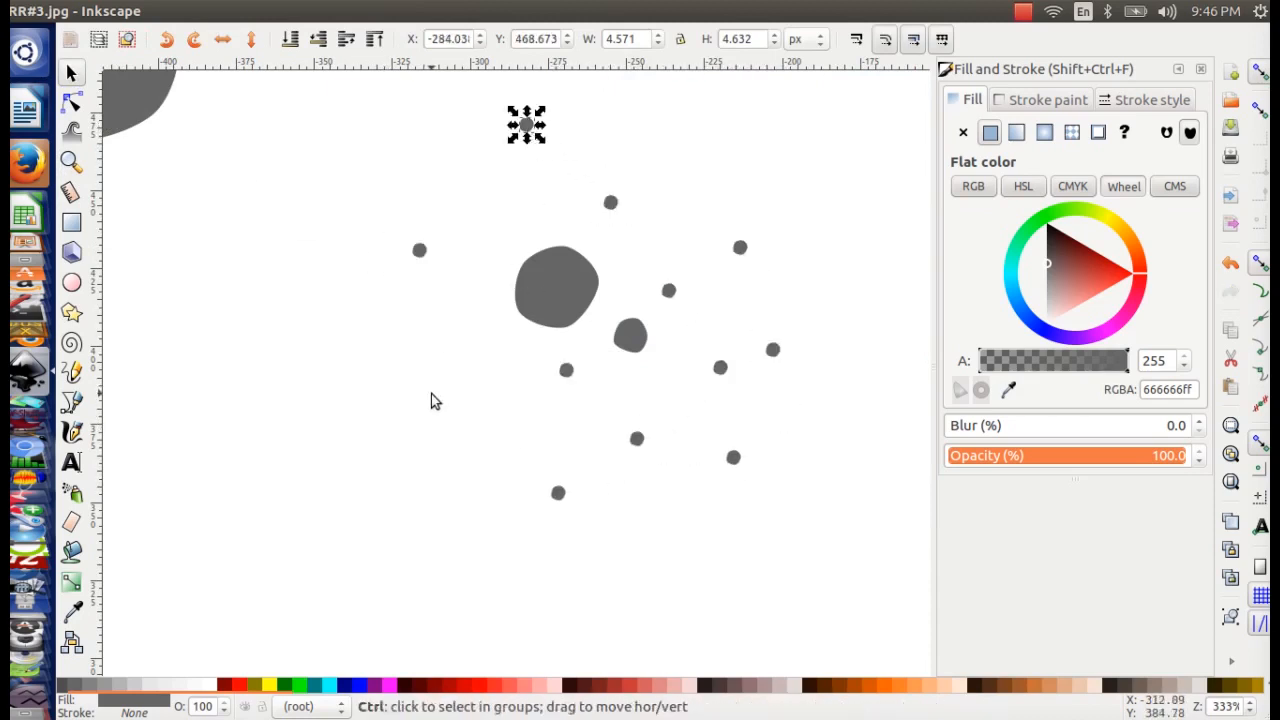
{"action": "key", "text": "ctrl+v"}
- Delete the large standalone polygon outside the speckle cluster and select every polygon in the cluster
{"action": "key", "text": "minus"}
{"action": "key", "text": "minus"}
{"action": "key", "text": "minus"}
{"action": "key", "text": "minus"}
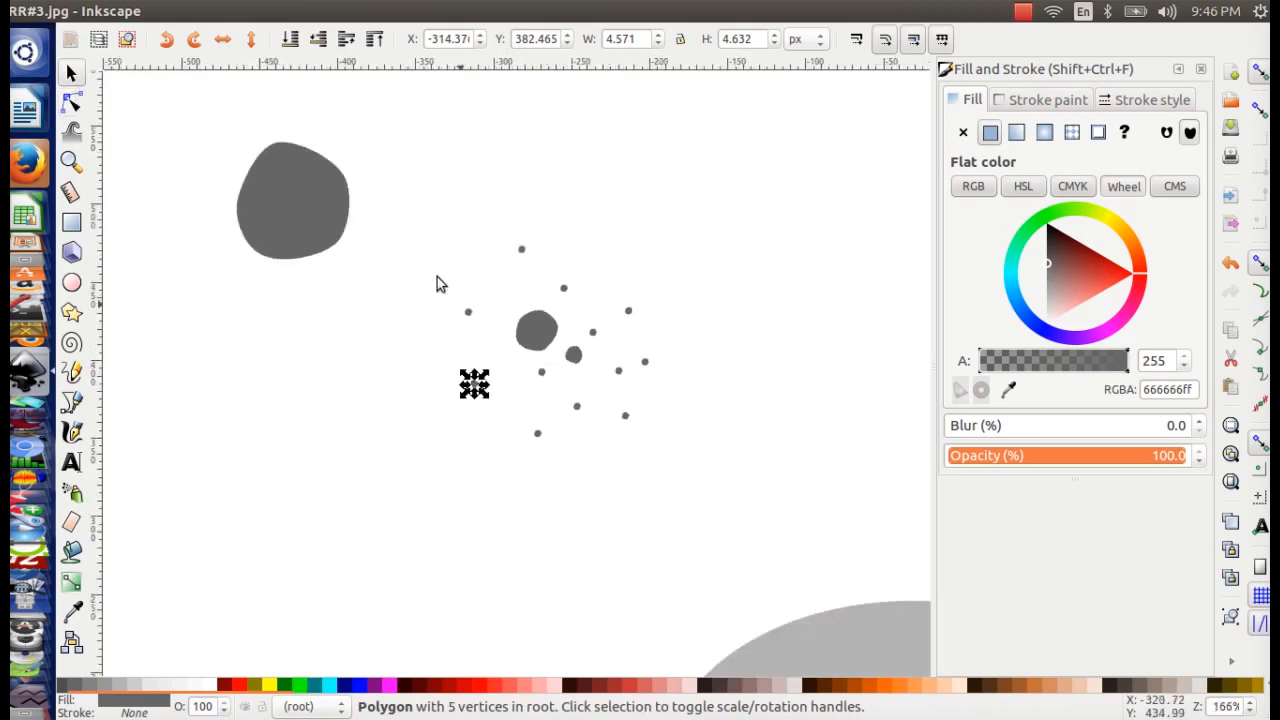
{"action": "left_click", "coordinate": [407, 287]}
{"action": "key", "text": "Delete"}
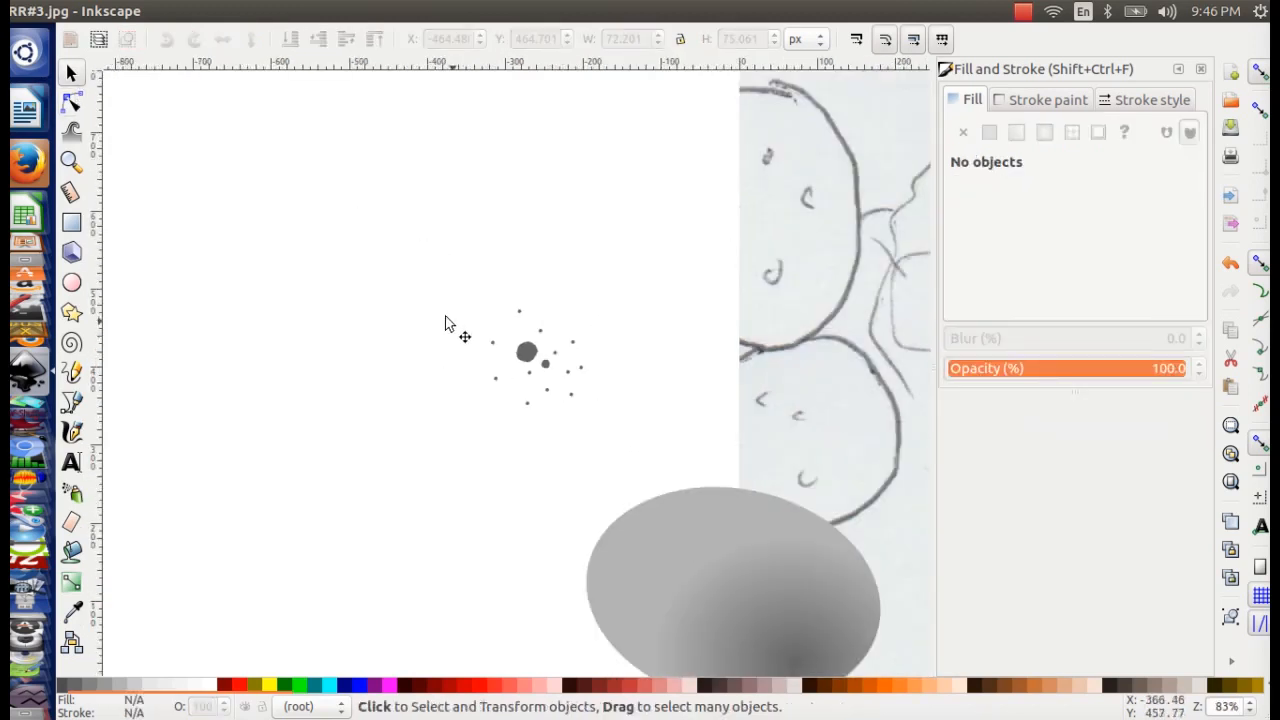
{"action": "left_click_drag", "start_coordinate": [450, 287], "coordinate": [626, 449]}
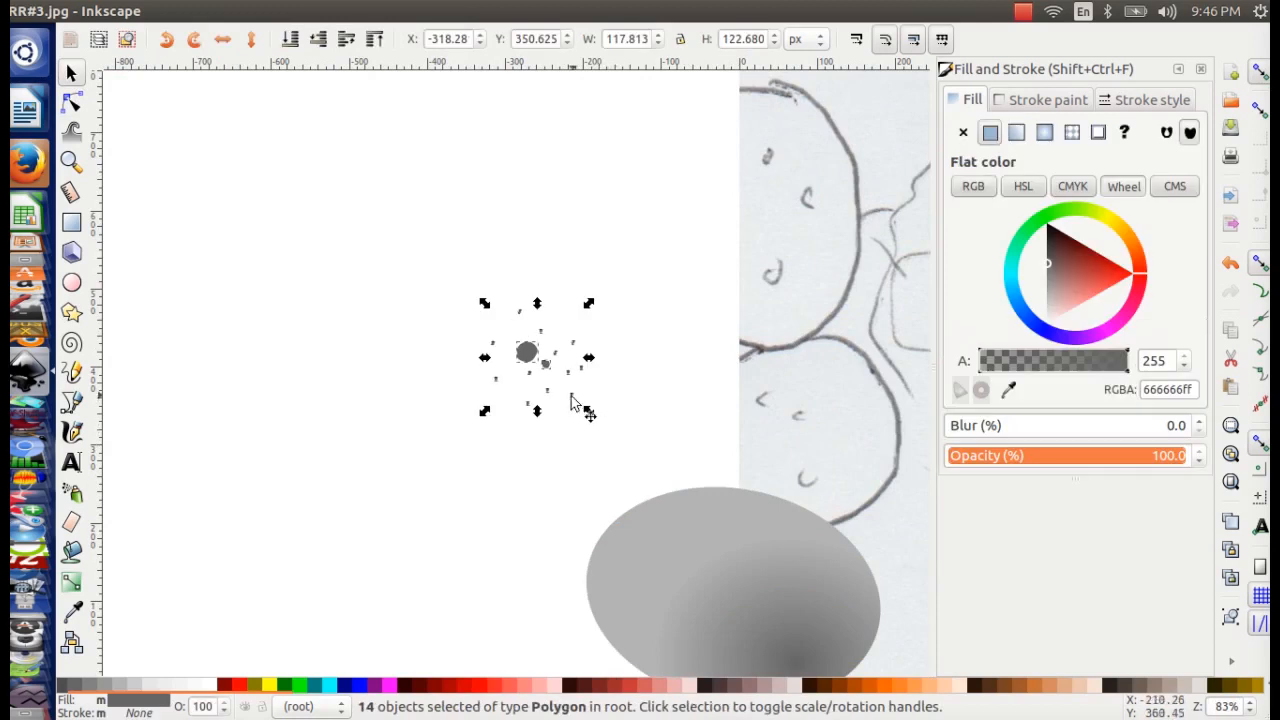
- Try spraying clones of the speckle cluster on the blank canvas and on the gray ellipse, undoing them
{"action": "left_click", "coordinate": [71, 491]}
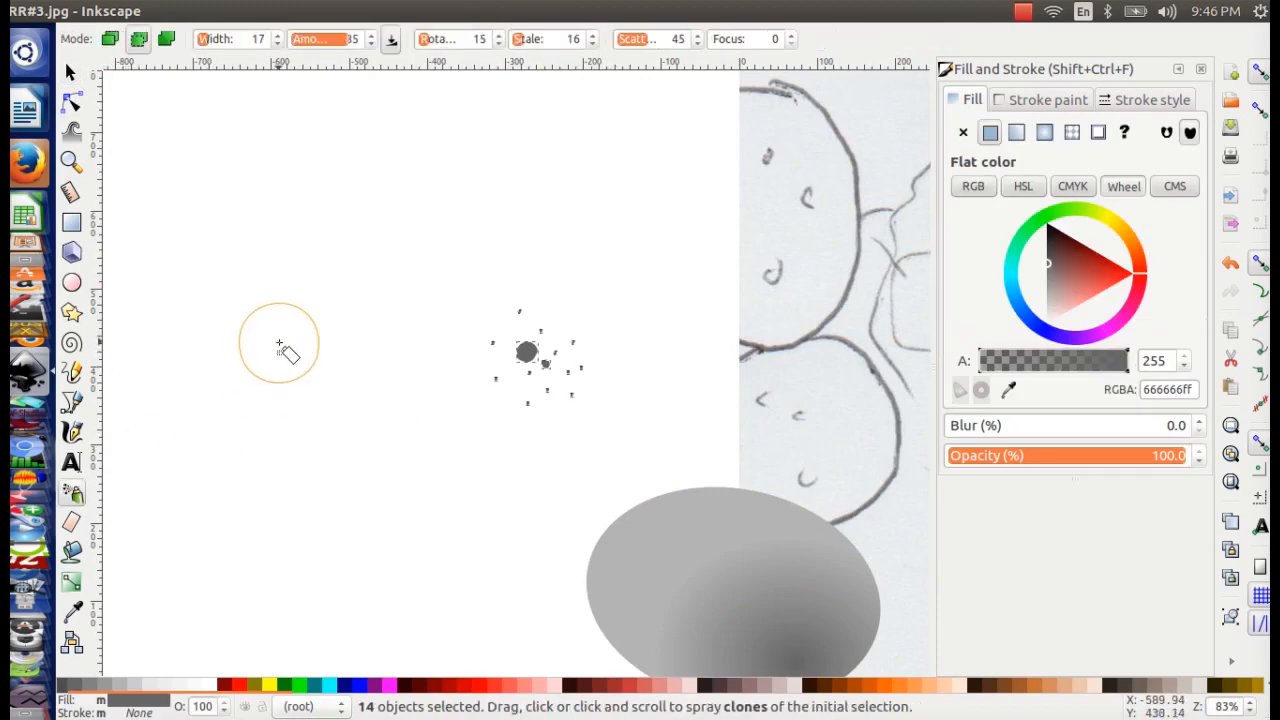
{"action": "left_click", "coordinate": [277, 343]}
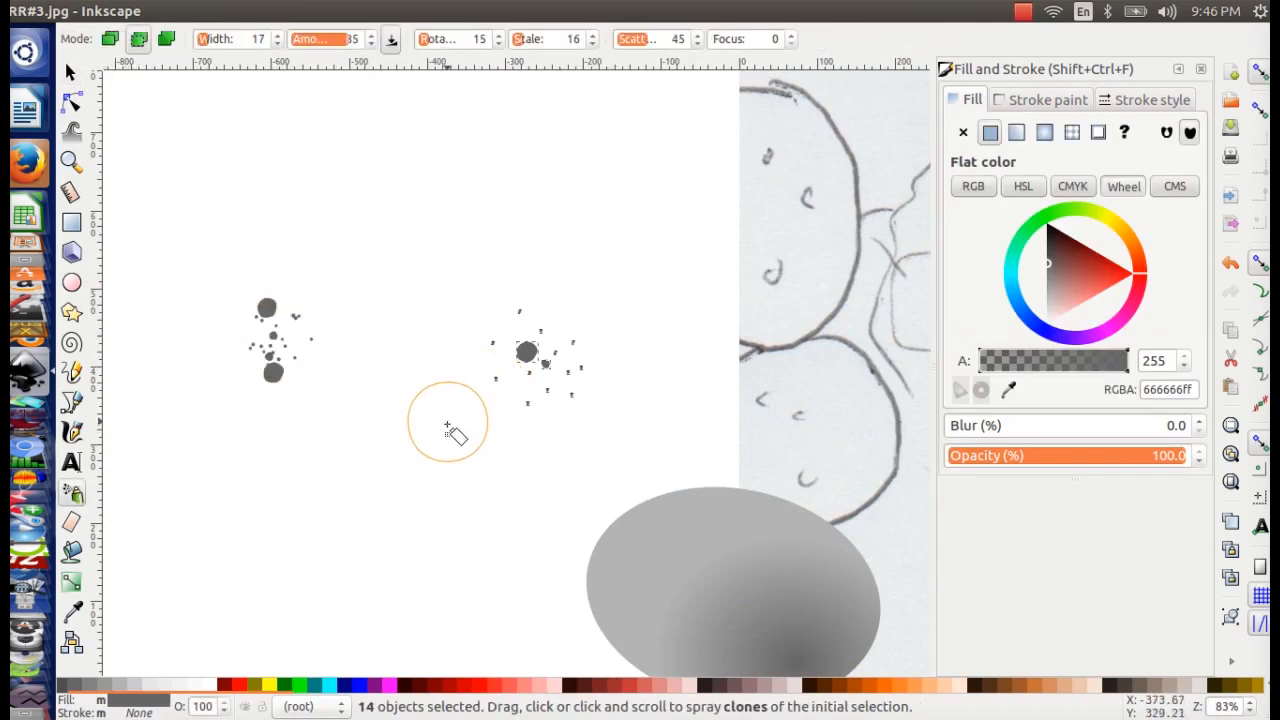
{"action": "scroll", "coordinate": [480, 430], "scroll_direction": "down", "scroll_amount": 4}
{"action": "scroll", "coordinate": [480, 430], "scroll_direction": "right", "scroll_amount": 5}
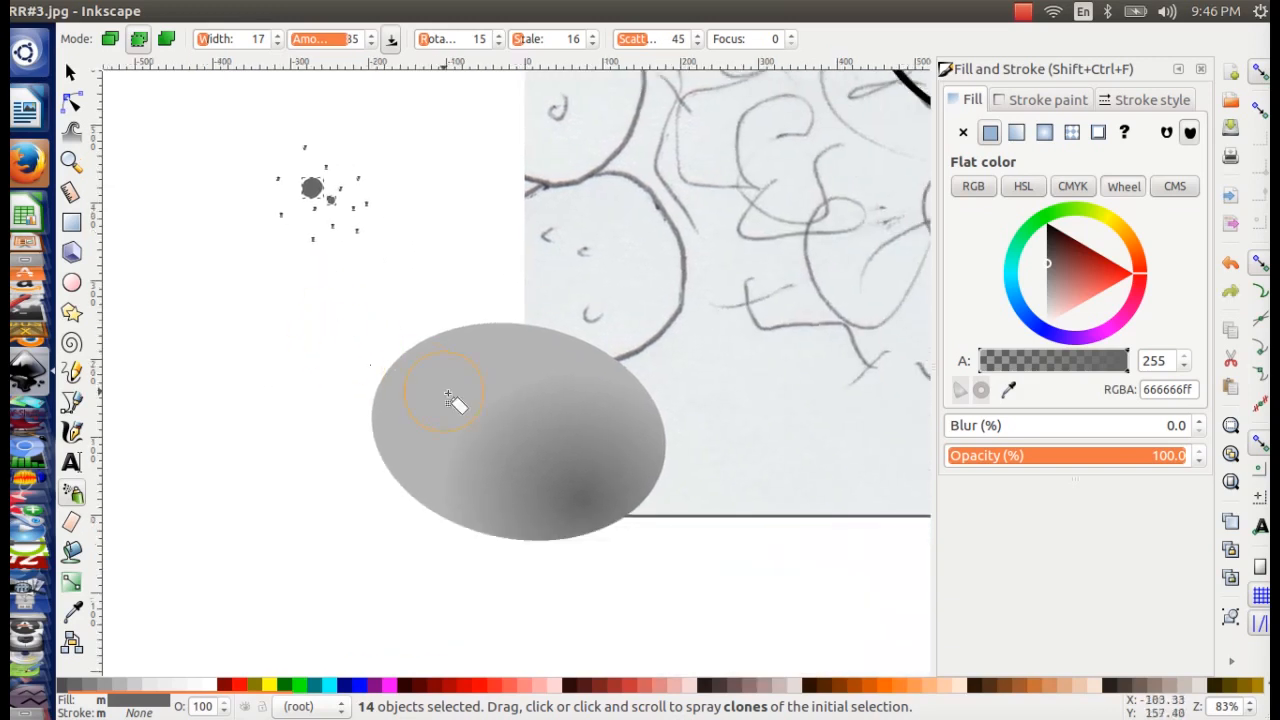
{"action": "left_click", "coordinate": [516, 378]}
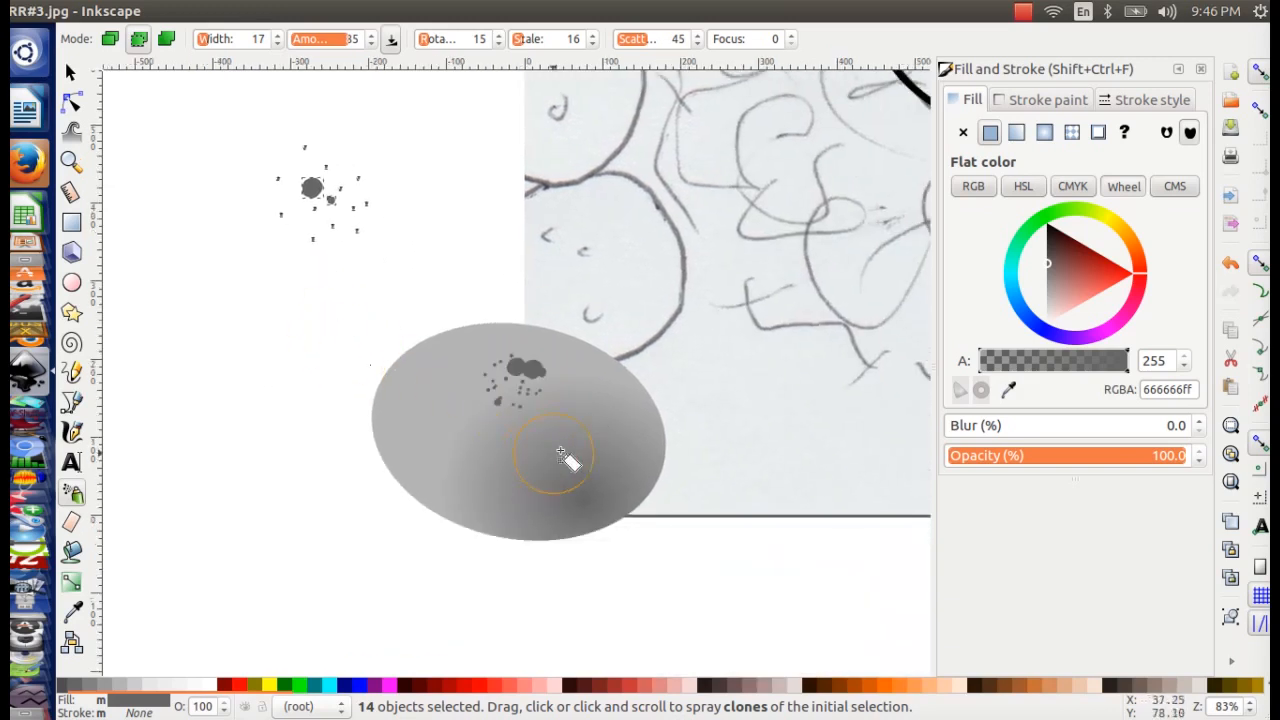
{"action": "key", "text": "ctrl+z"}
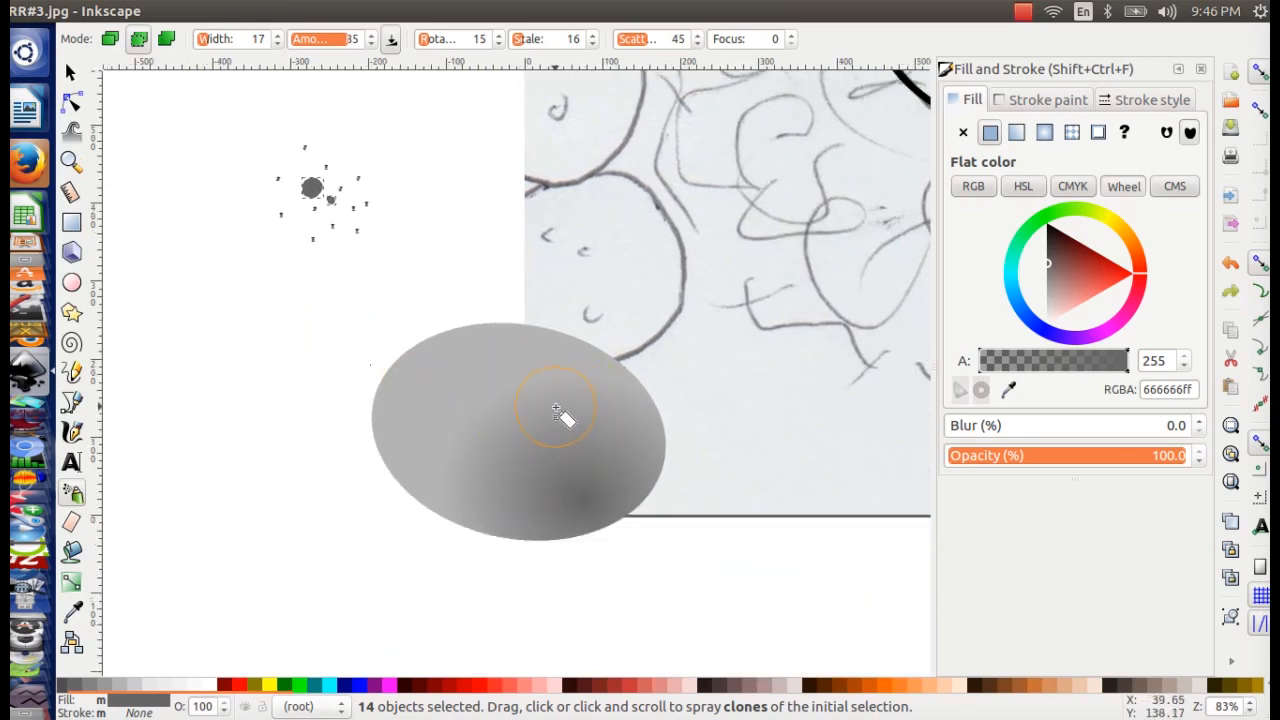
- Scale the speckle cluster down to about 78 × 82 px and spray clones of it along the gray ellipse's upper and right edges
{"action": "left_click", "coordinate": [70, 73]}
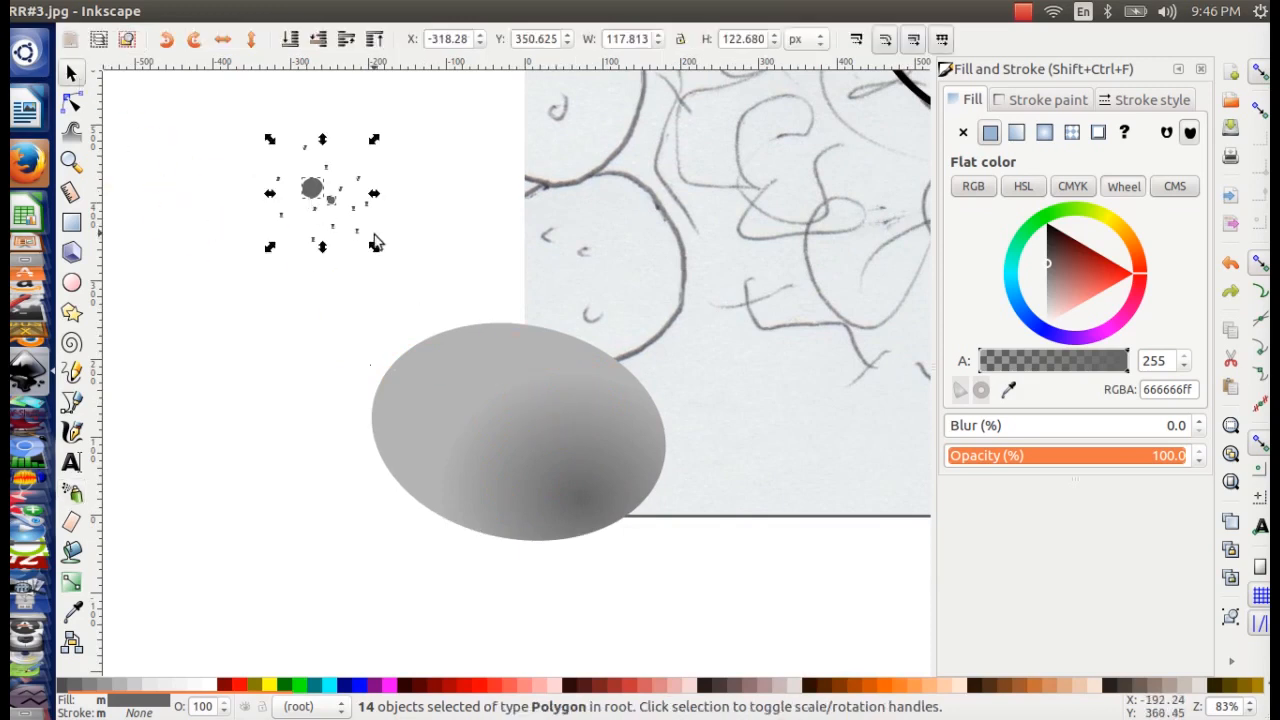
{"action": "mouse_move", "coordinate": [376, 244]}
{"action": "left_mouse_down"}
{"action": "mouse_move", "coordinate": [350, 242]}
{"action": "mouse_move", "coordinate": [344, 216]}
{"action": "left_mouse_up"}
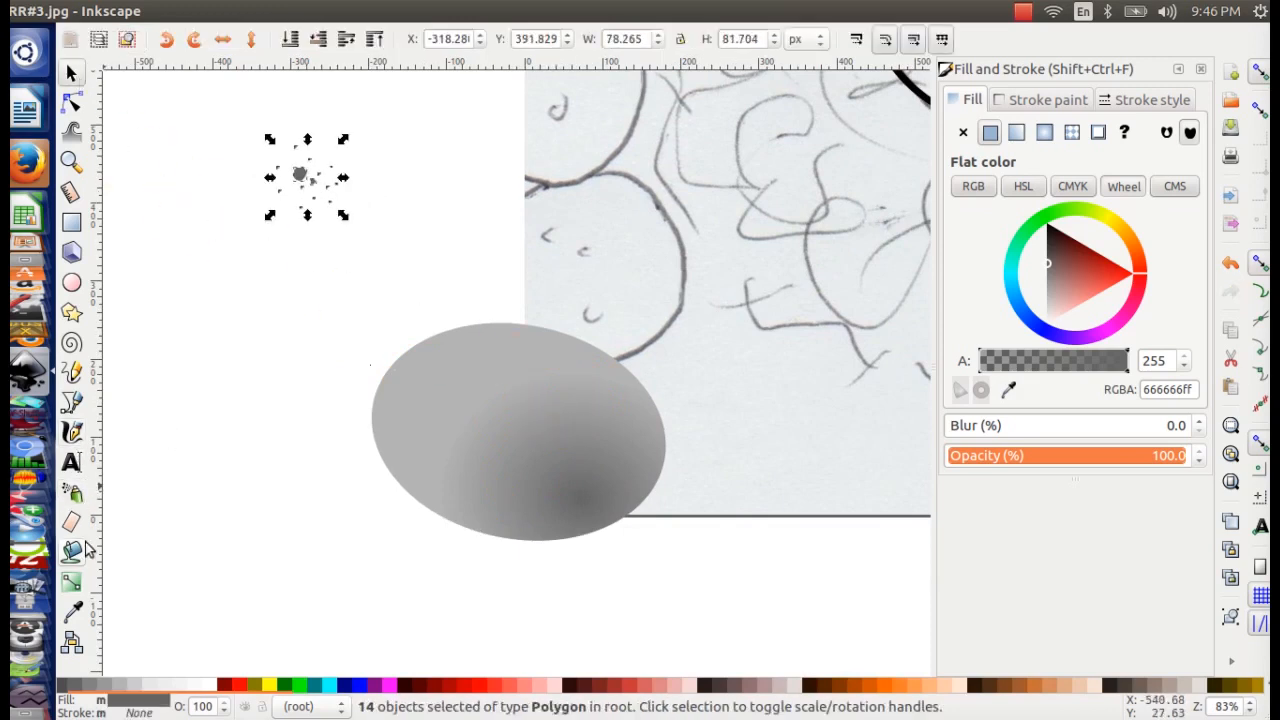
{"action": "left_click", "coordinate": [71, 492]}
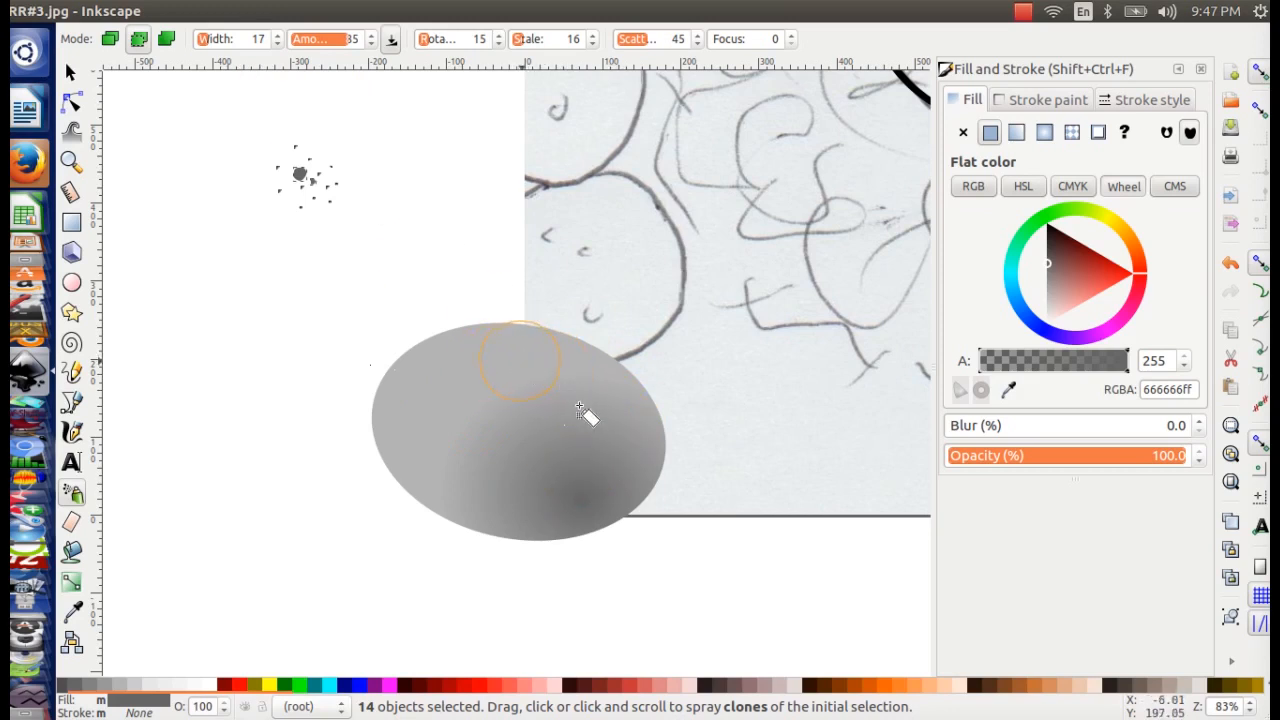
{"action": "left_click", "coordinate": [520, 365]}
{"action": "left_click", "coordinate": [609, 434]}
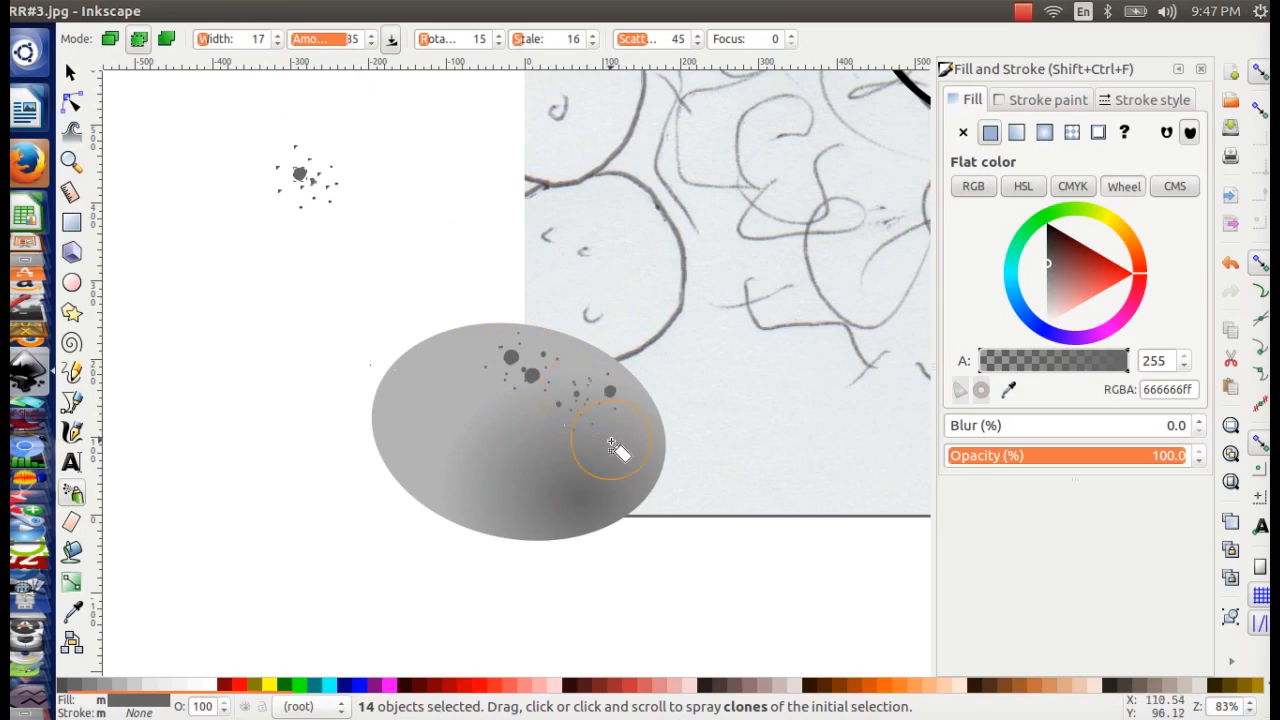
{"action": "left_click", "coordinate": [590, 465]}
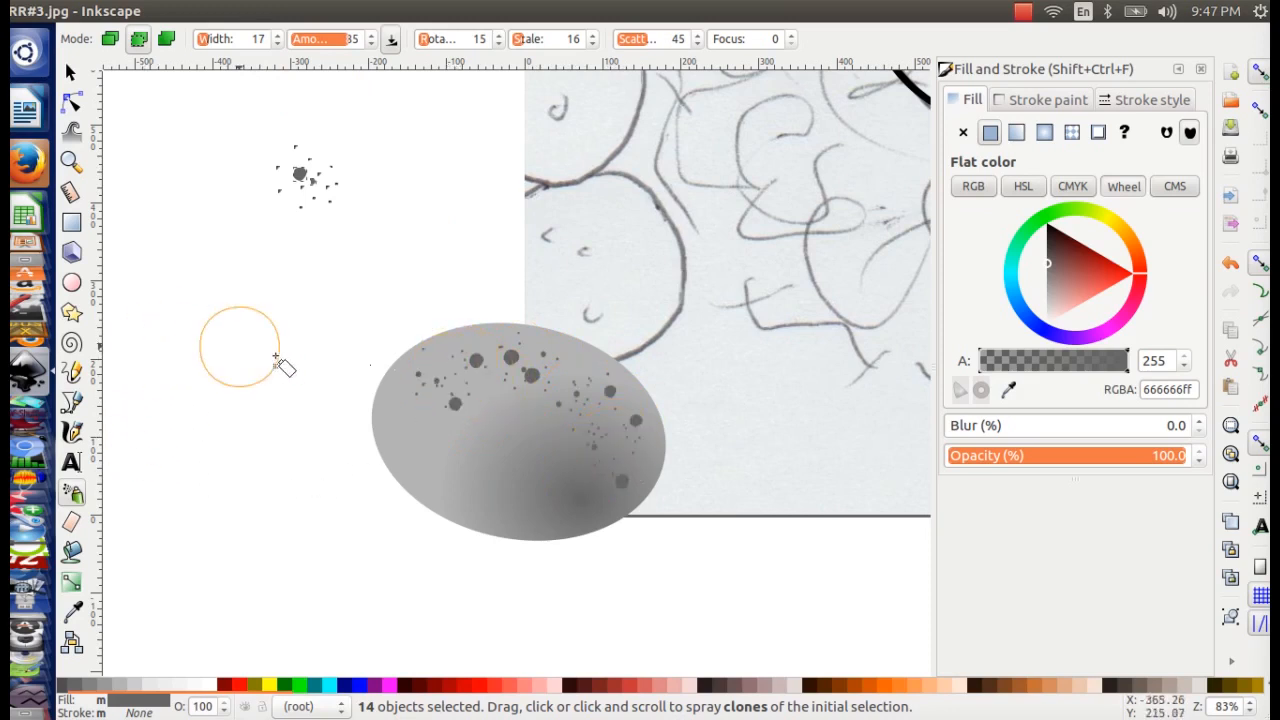
{"action": "left_click_drag", "start_coordinate": [280, 363], "coordinate": [563, 463]}
- Paste a copy of the gray ellipse above the speckled one and shift its radial gradient's dark center left to the lower middle
{"action": "left_click", "coordinate": [71, 73]}
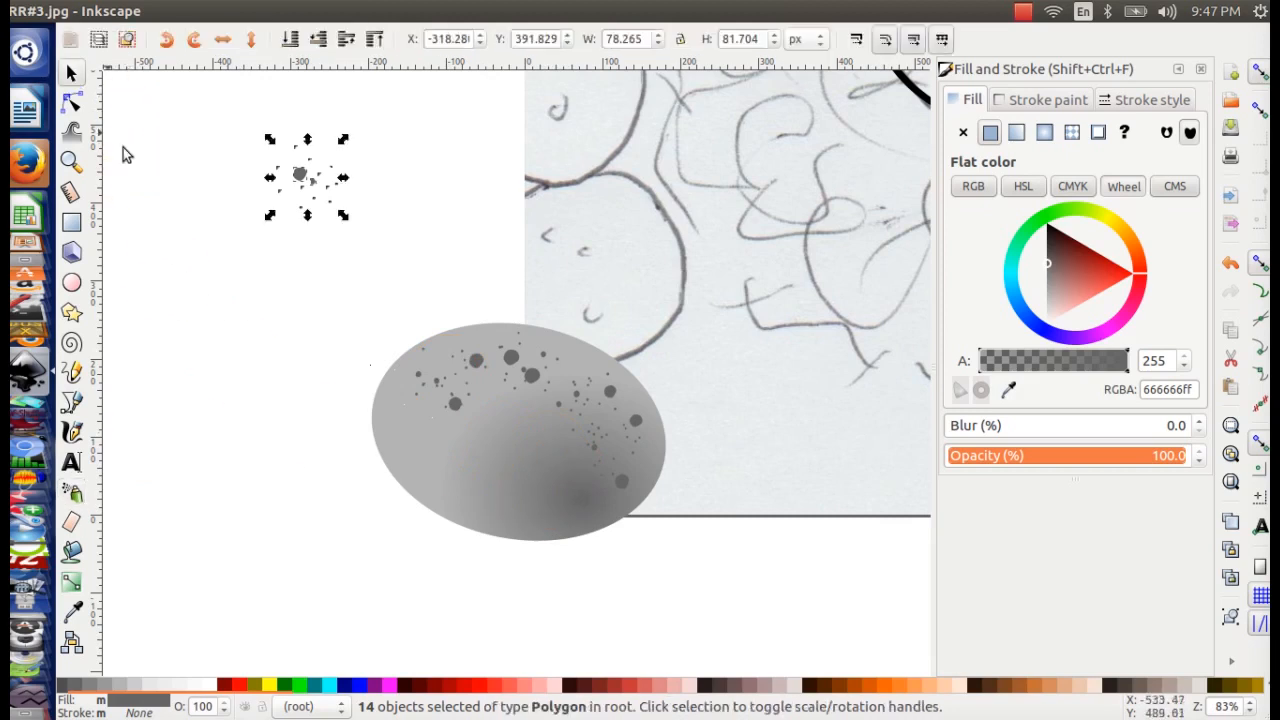
{"action": "left_click", "coordinate": [400, 458]}
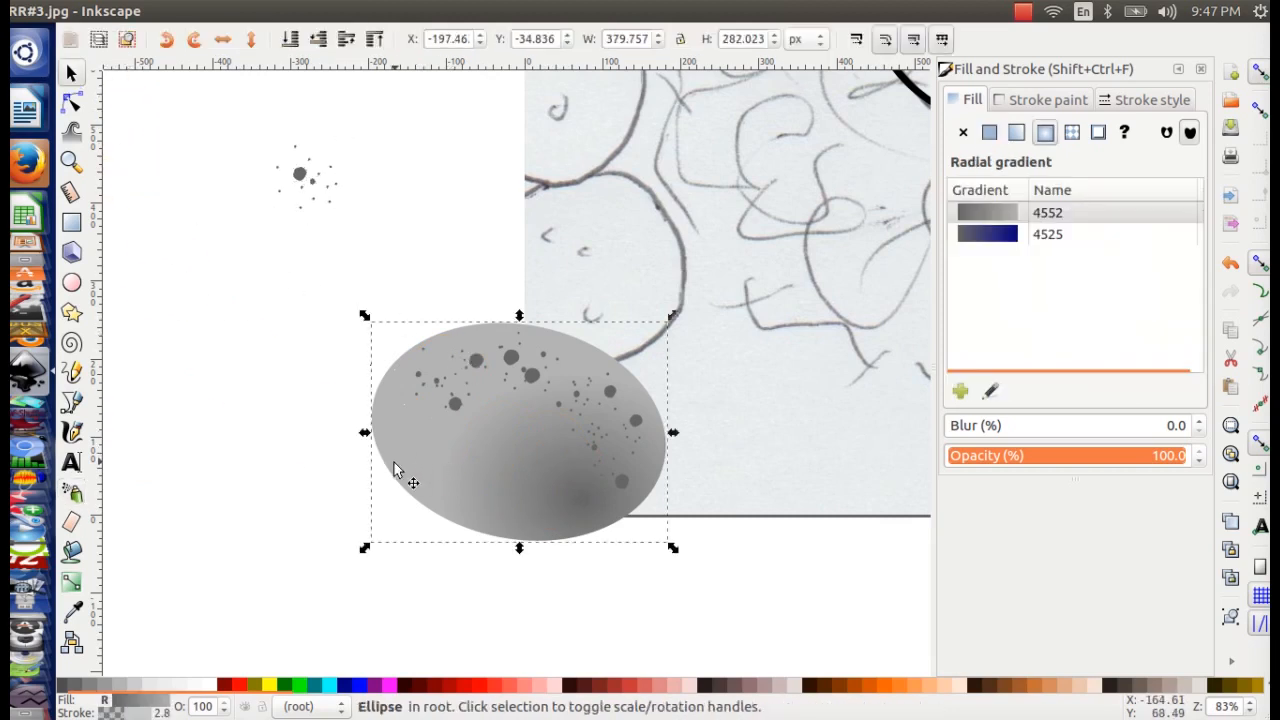
{"action": "key", "text": "ctrl+v"}
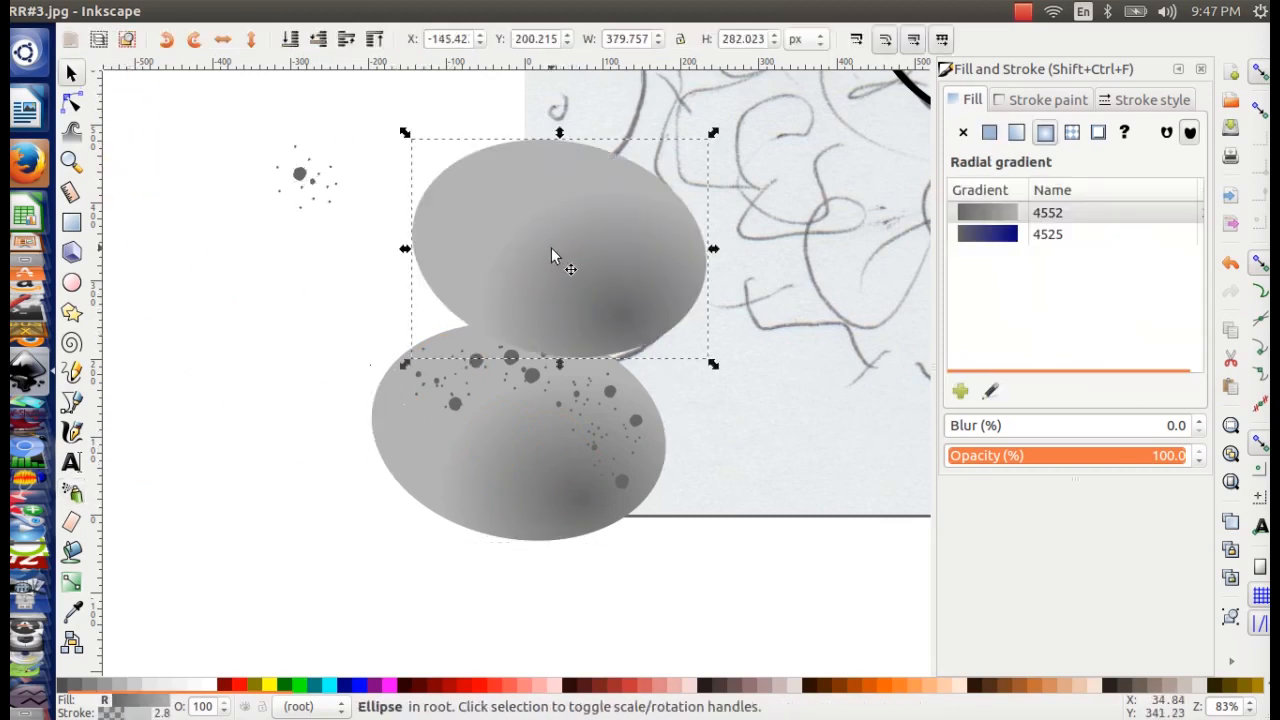
{"action": "left_click", "coordinate": [71, 582]}
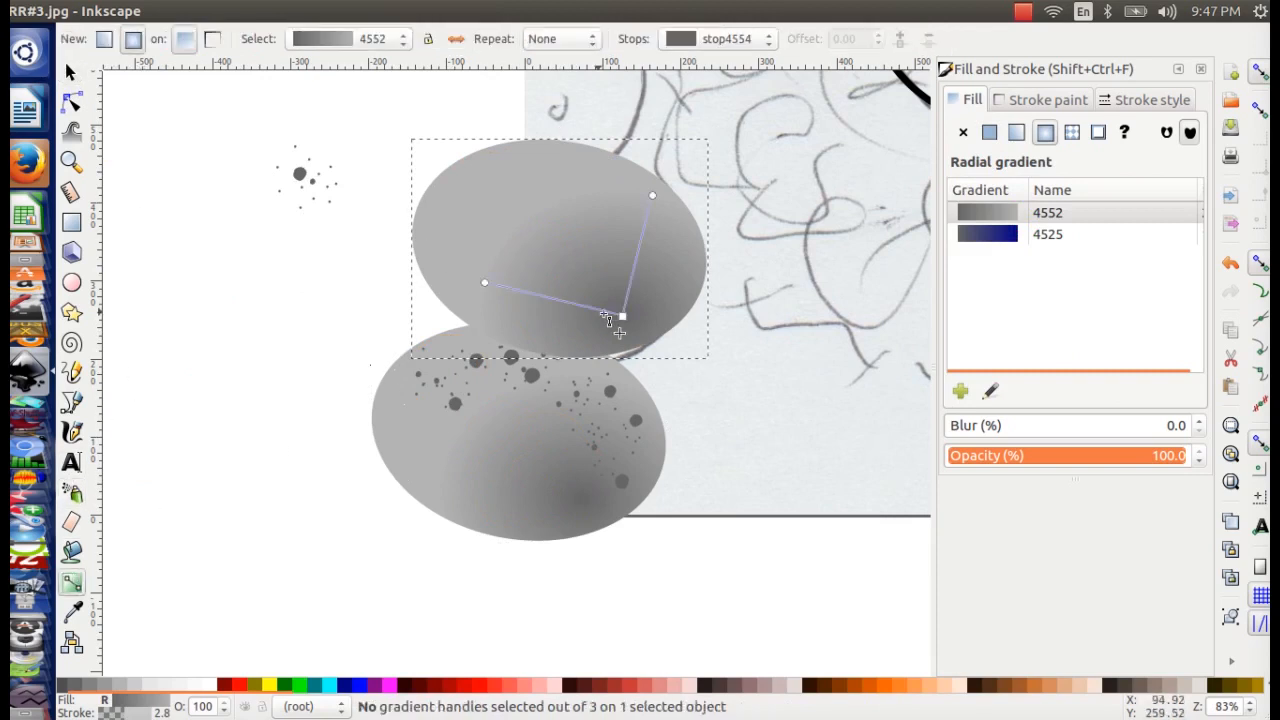
{"action": "left_click_drag", "start_coordinate": [622, 317], "coordinate": [552, 316]}
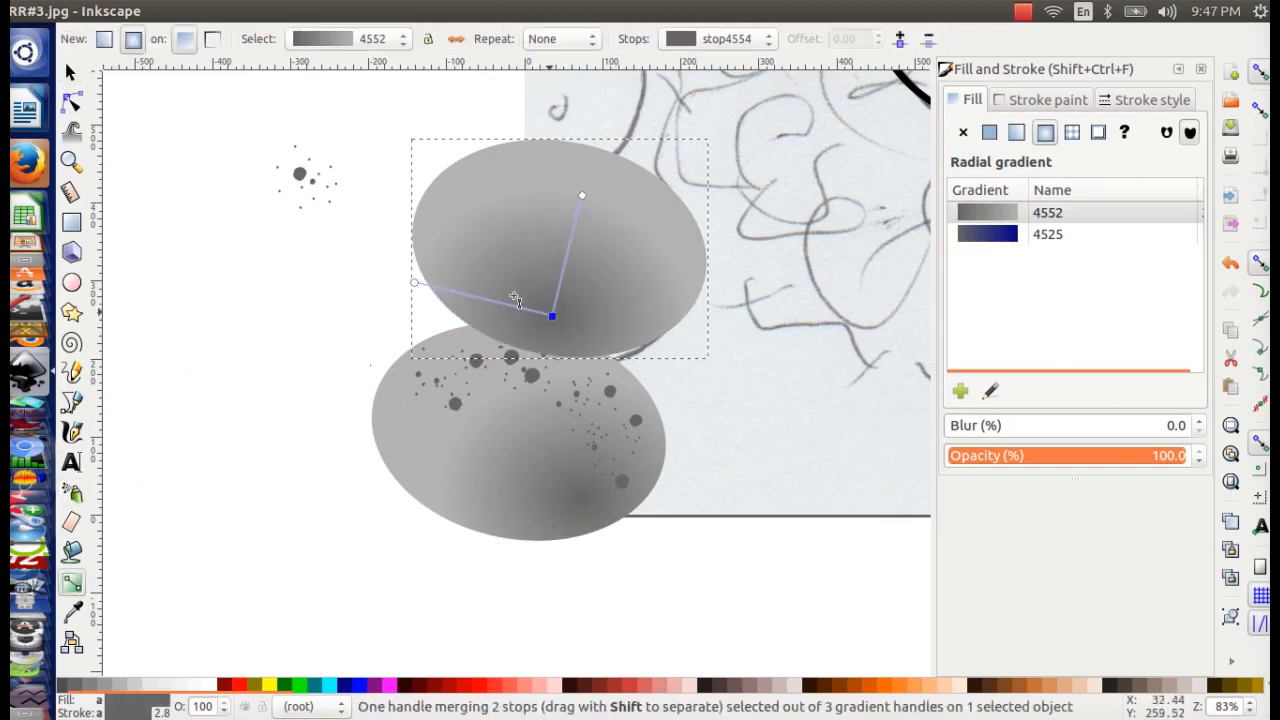
- Rotate the pasted ellipse slightly counter-clockwise until it lies nearly level and lower it to overlap the top of the speckled rock
{"action": "left_click", "coordinate": [71, 73]}
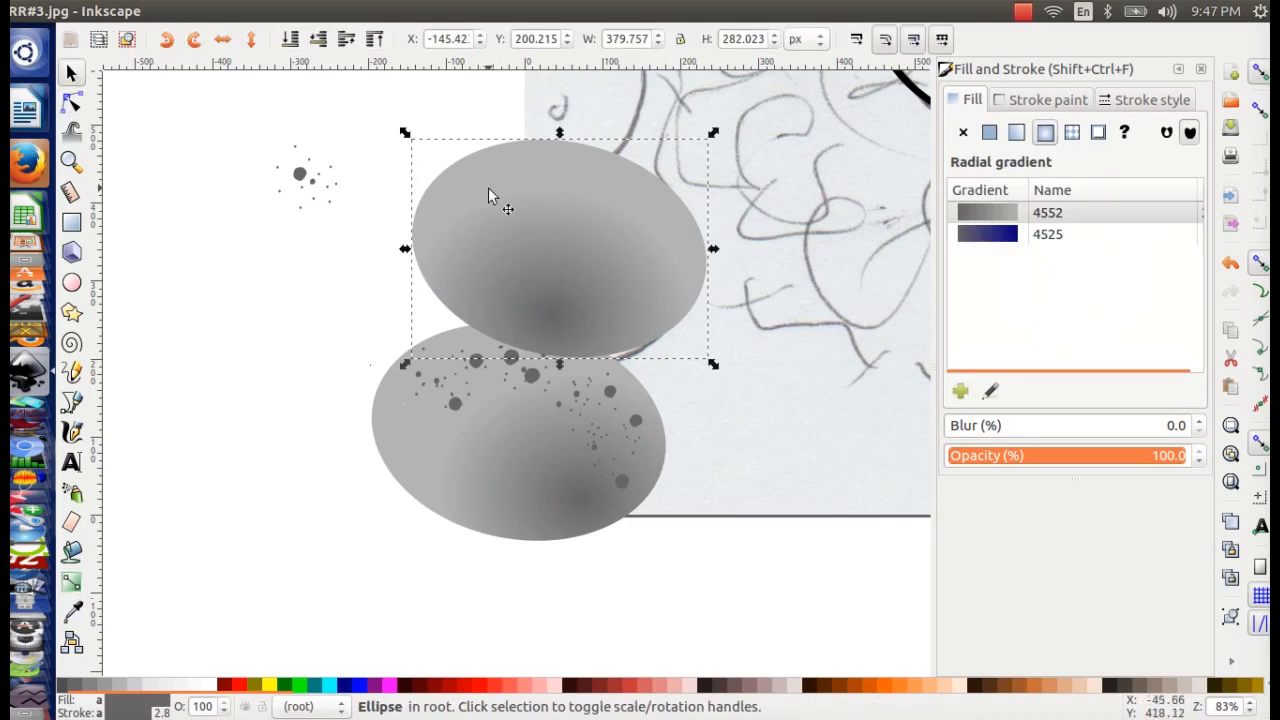
{"action": "left_click", "coordinate": [505, 207]}
{"action": "left_click_drag", "start_coordinate": [401, 136], "coordinate": [385, 155]}
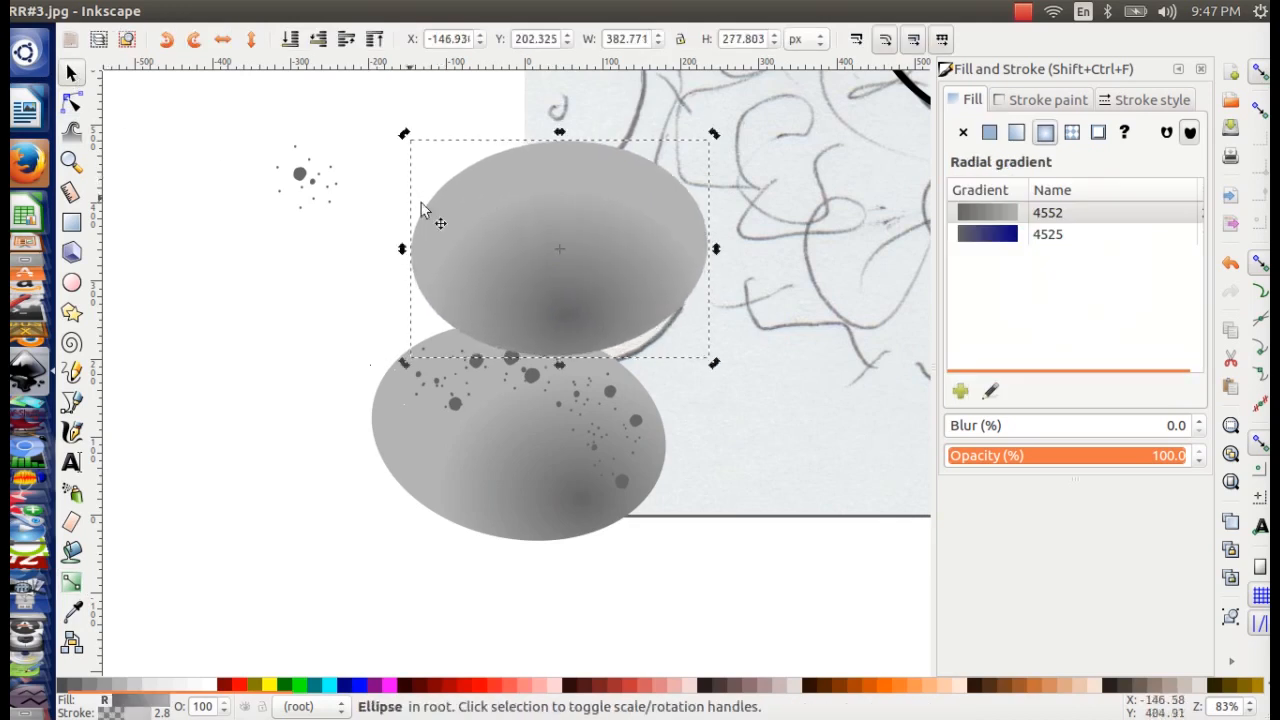
{"action": "left_click_drag", "start_coordinate": [563, 237], "coordinate": [546, 253]}
- Select all polygons of the speckle cluster and recolor them 70% Gray
{"action": "left_click", "coordinate": [163, 143]}
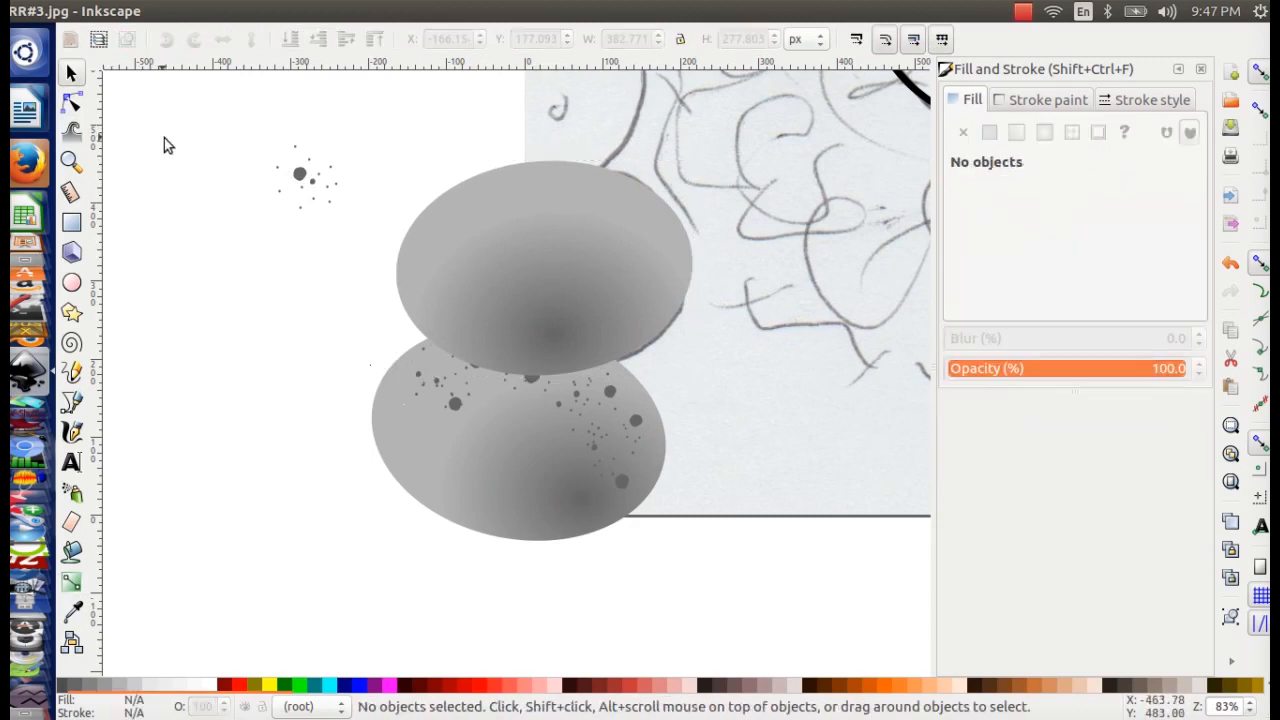
{"action": "left_click_drag", "start_coordinate": [188, 120], "coordinate": [363, 228]}
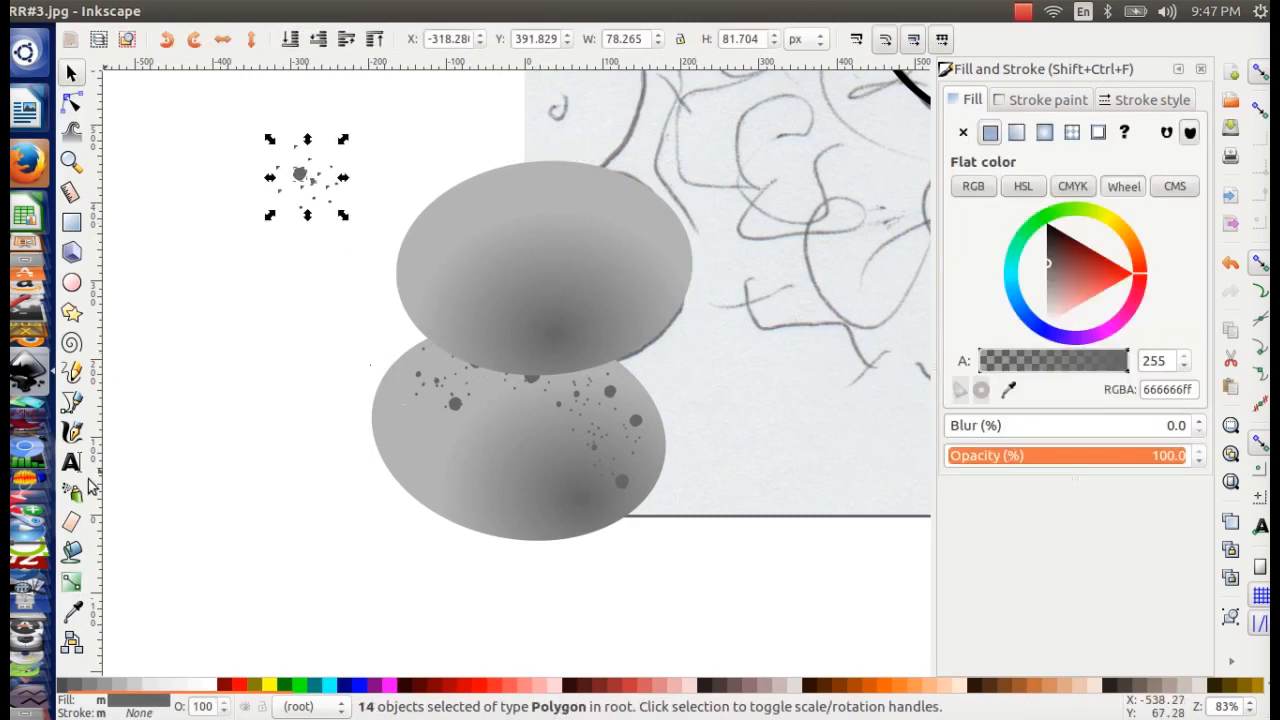
{"action": "left_click", "coordinate": [63, 687]}
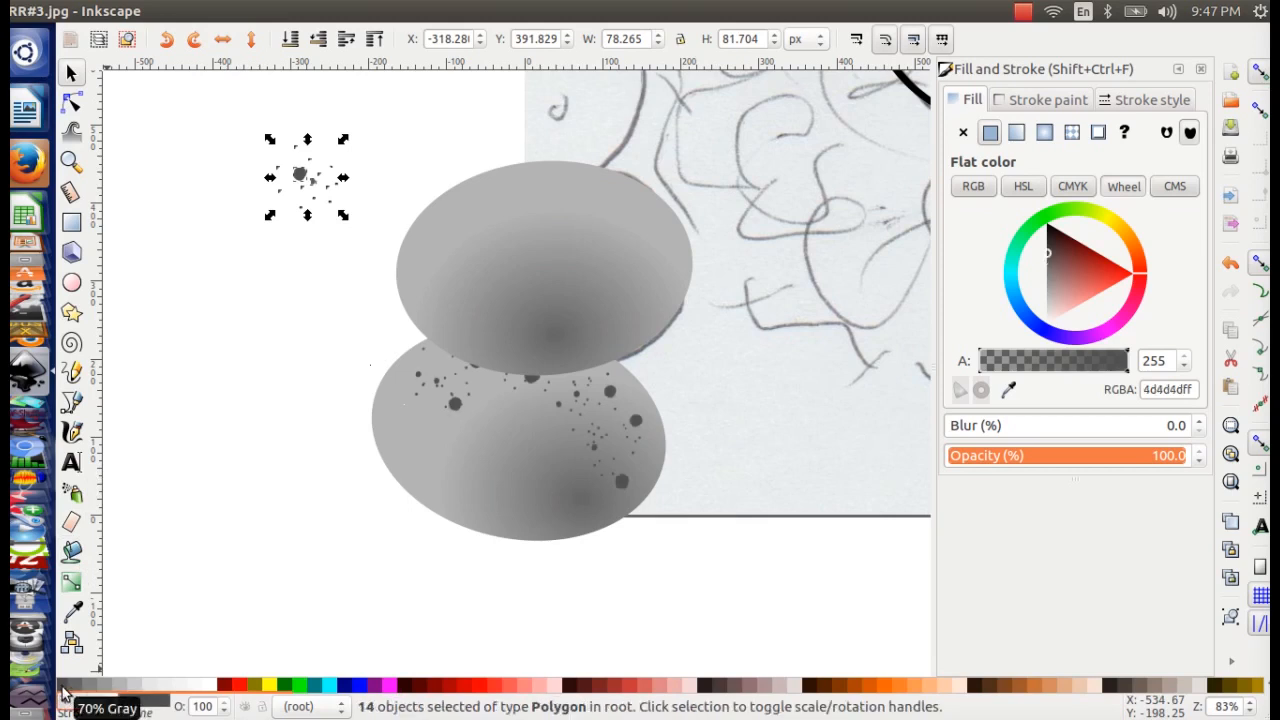
- Spray clones of the speckle cluster along the upper and right edges of the second ellipse
{"action": "left_click", "coordinate": [71, 492]}
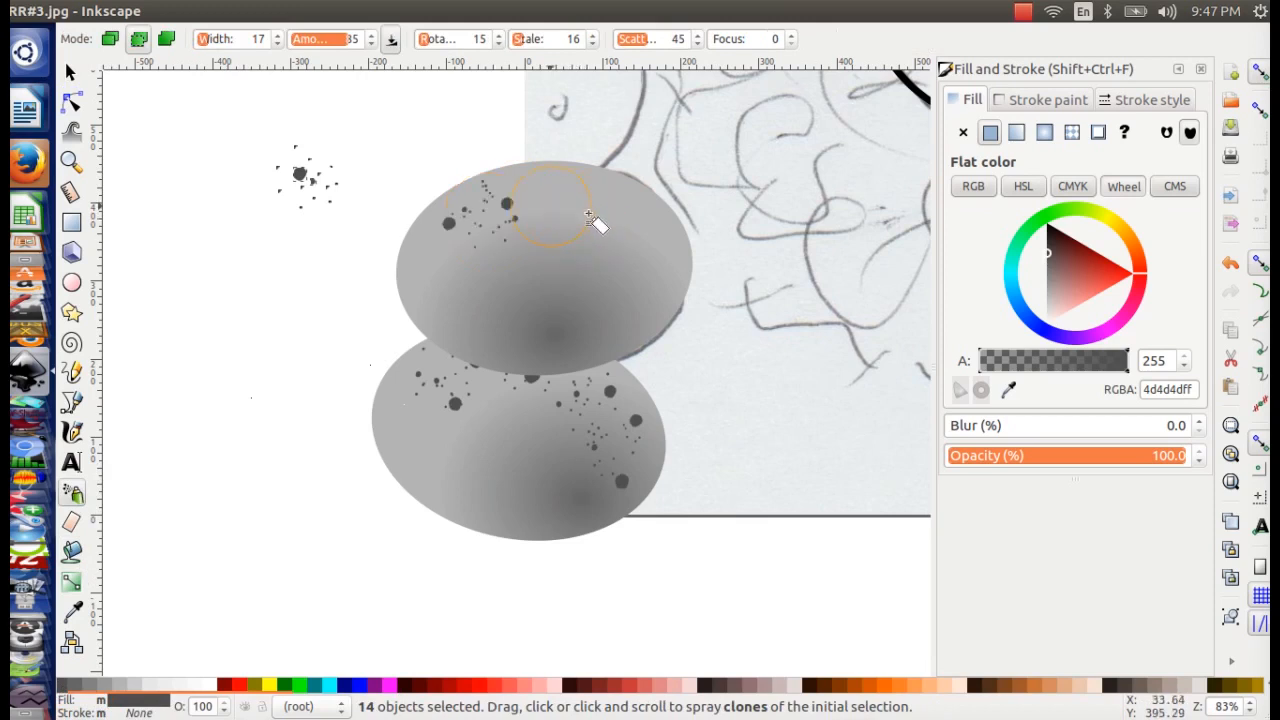
{"action": "left_click_drag", "start_coordinate": [617, 238], "coordinate": [621, 241]}
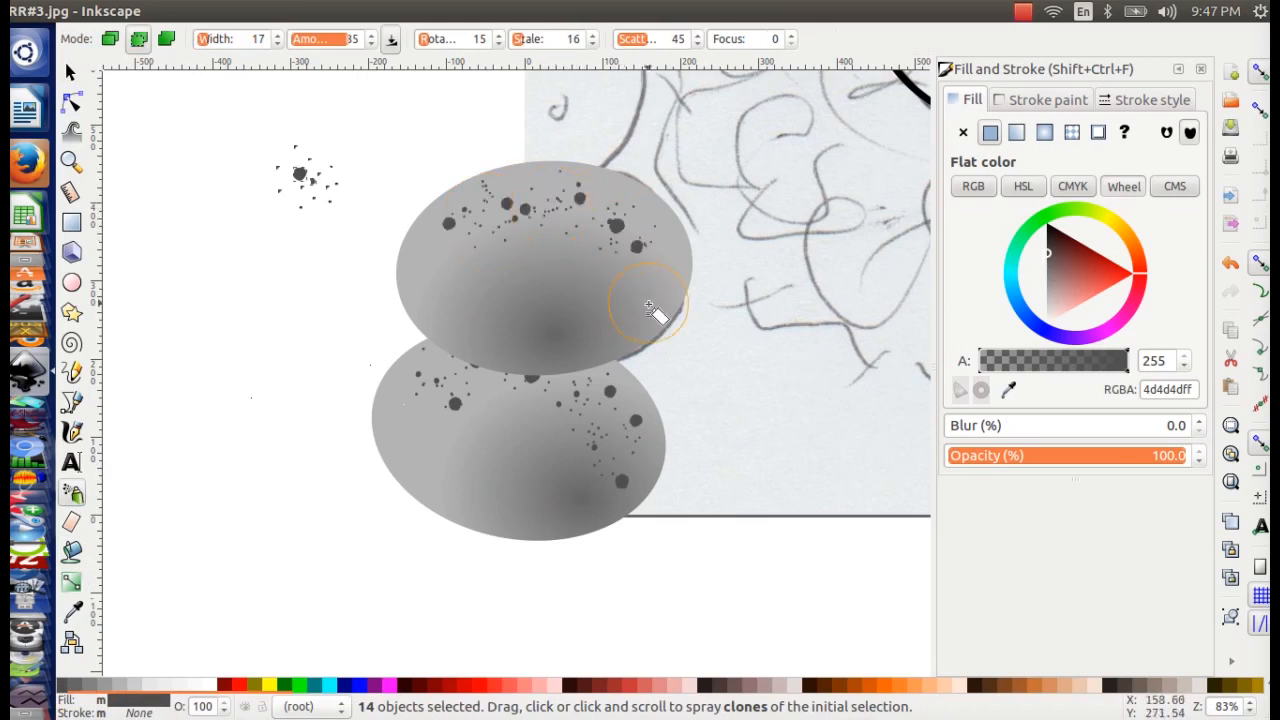
{"action": "scroll", "coordinate": [565, 362], "scroll_direction": "up", "scroll_amount": 3}
{"action": "scroll", "coordinate": [565, 362], "scroll_direction": "up", "scroll_amount": 3}
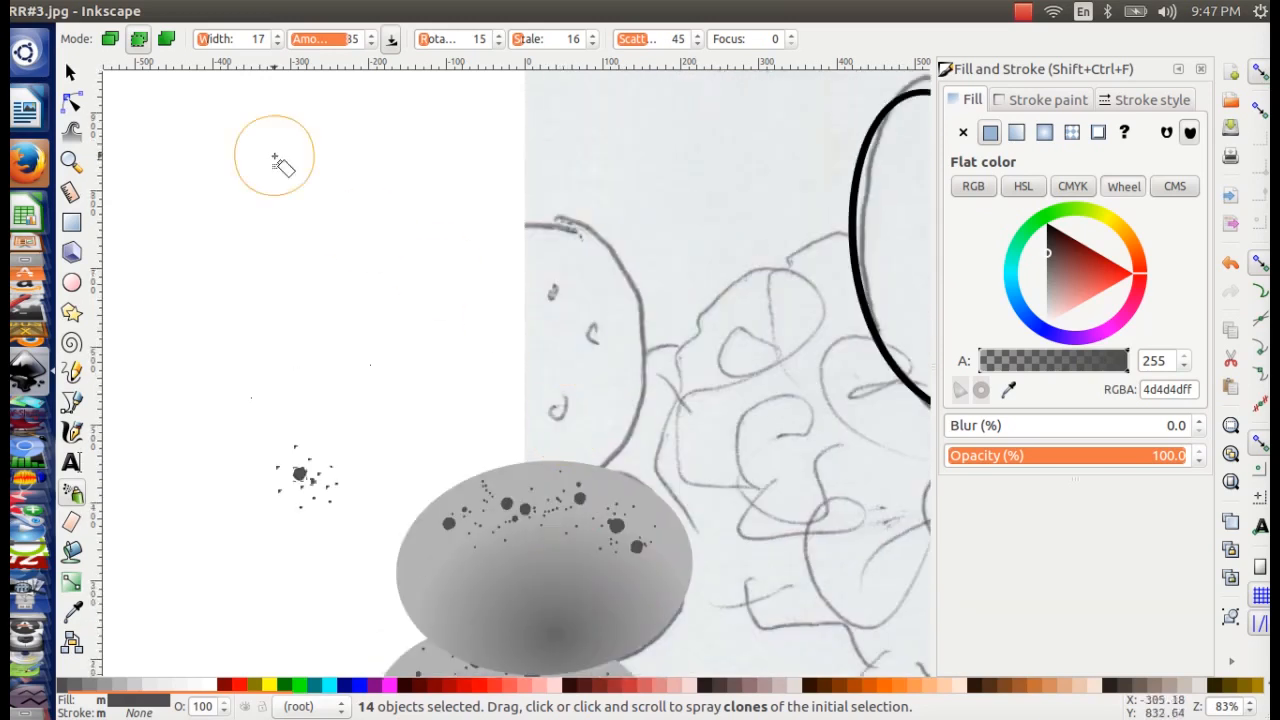
{"action": "scroll", "coordinate": [429, 491], "scroll_direction": "down", "scroll_amount": 2}
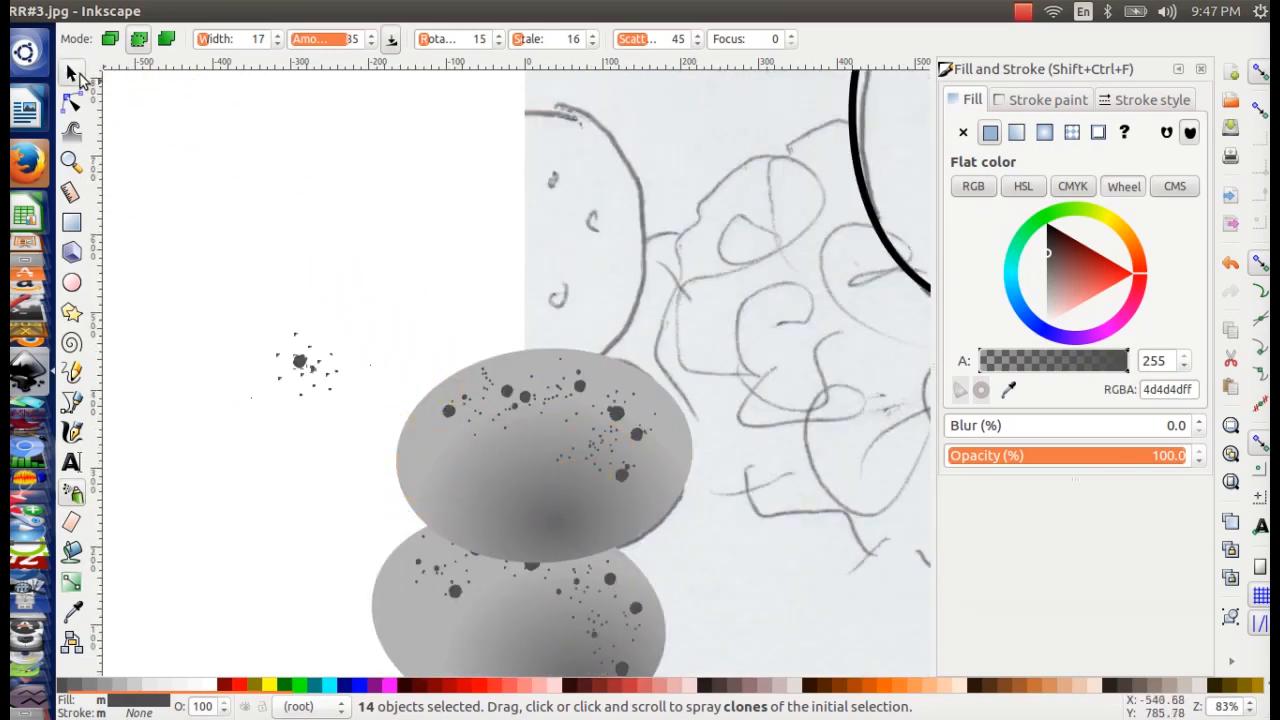
{"action": "left_click", "coordinate": [71, 72]}
{"action": "scroll", "coordinate": [463, 467], "scroll_direction": "down", "scroll_amount": 3}
{"action": "left_click", "coordinate": [480, 483]}
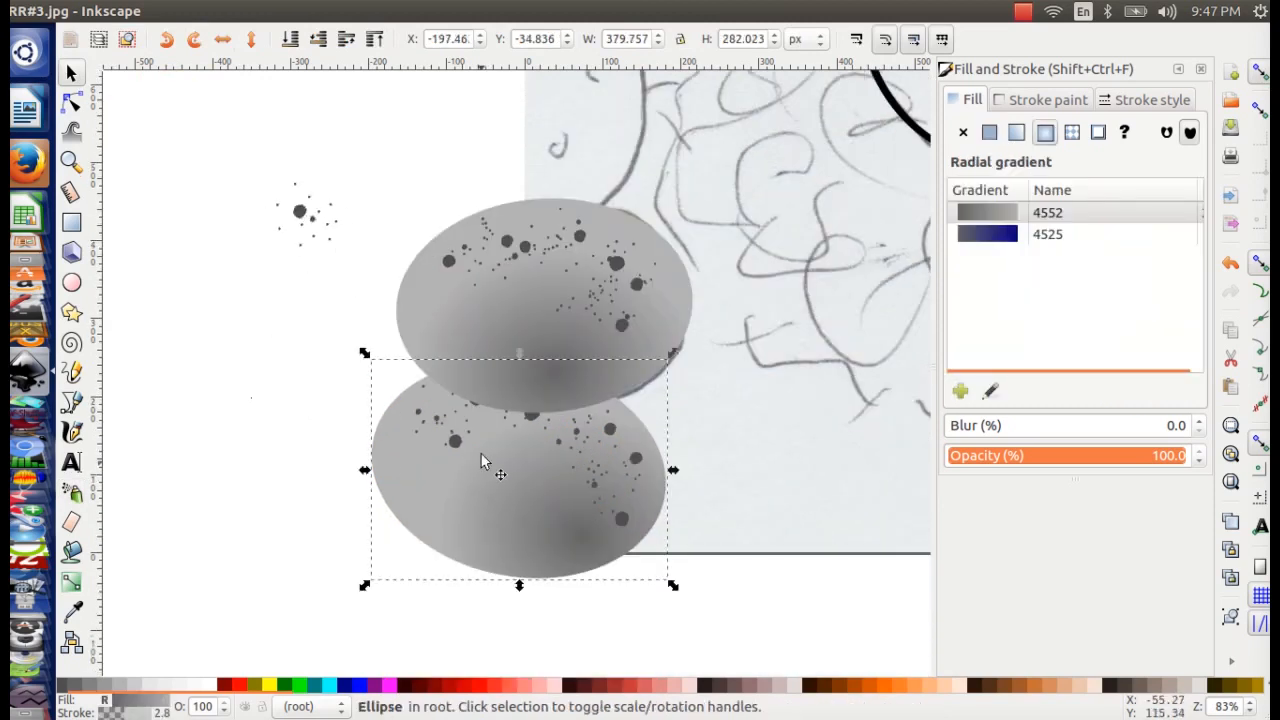
{"action": "key", "text": "ctrl+v"}
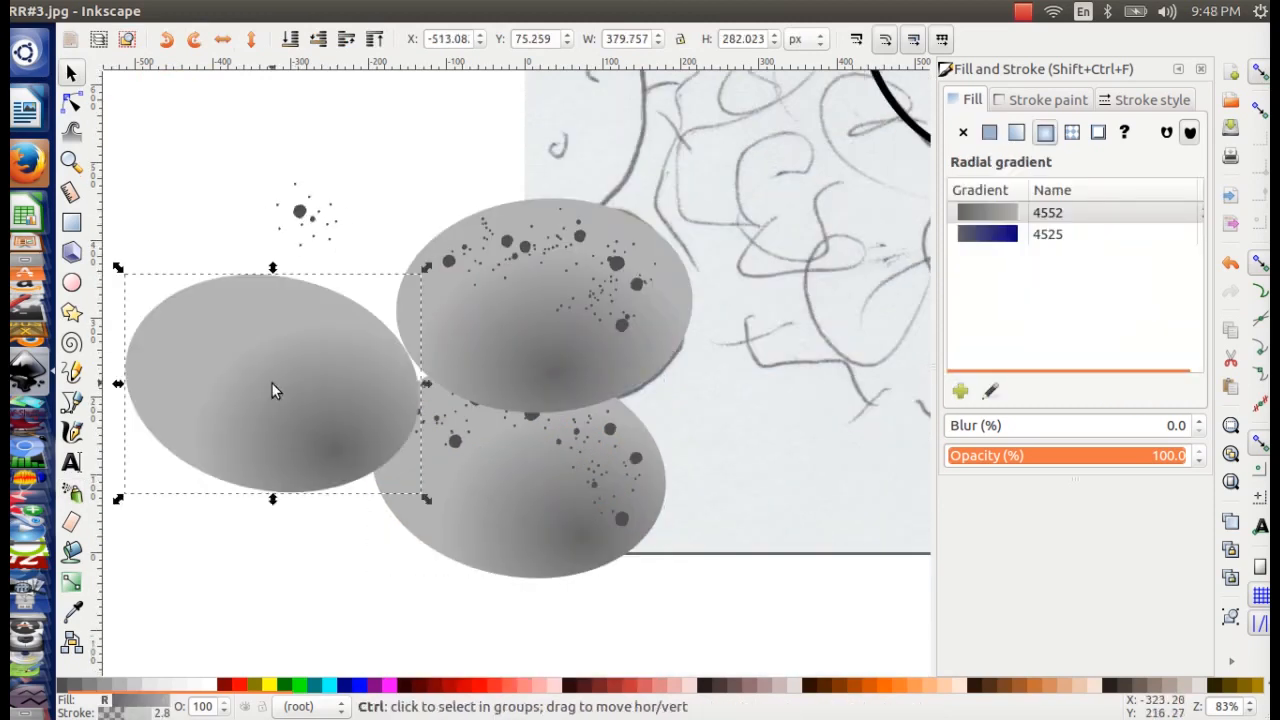
{"action": "key", "text": "Delete"}
{"action": "mouse_move", "coordinate": [283, 362]}
{"action": "left_mouse_down"}
{"action": "mouse_move", "coordinate": [629, 449]}
{"action": "mouse_move", "coordinate": [726, 600]}
{"action": "left_mouse_up"}
{"action": "left_click", "coordinate": [263, 334]}
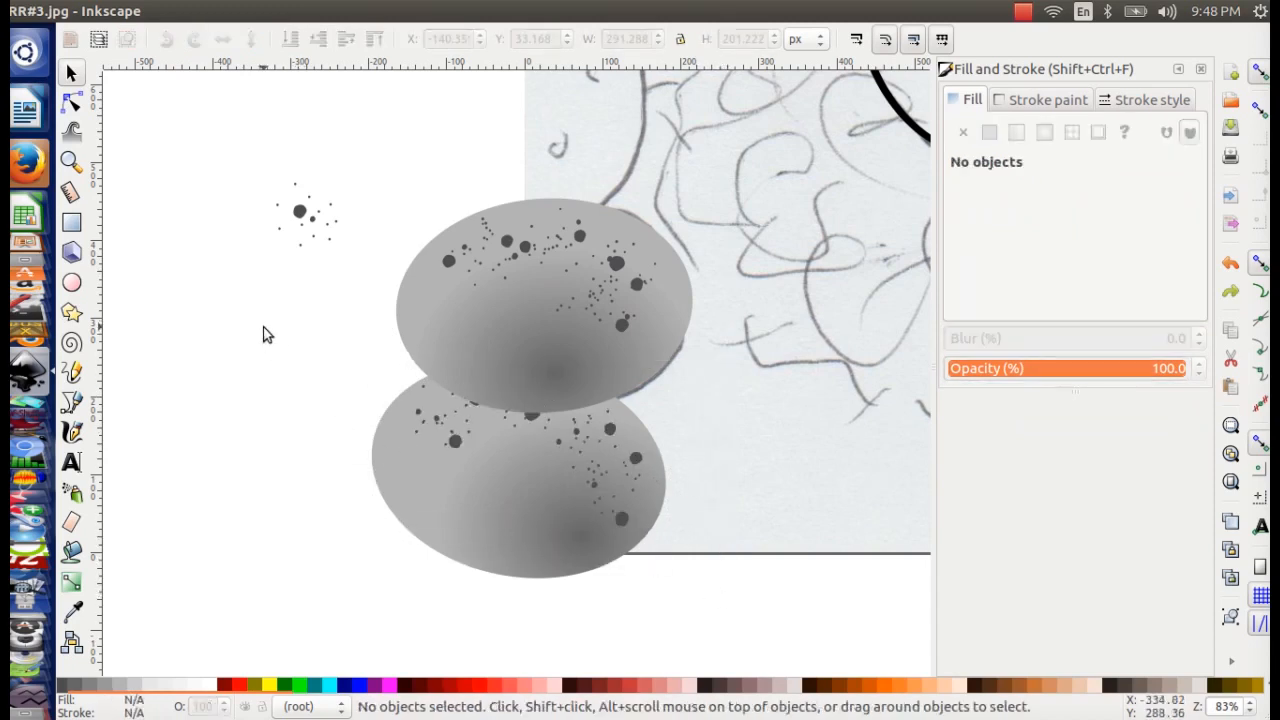
- Copy the lower rock together with its speckle clones and place the copy above the second rock
{"action": "left_click_drag", "start_coordinate": [268, 332], "coordinate": [726, 620]}
{"action": "left_click_drag", "start_coordinate": [572, 447], "coordinate": [545, 268]}
{"action": "left_click", "coordinate": [545, 268]}
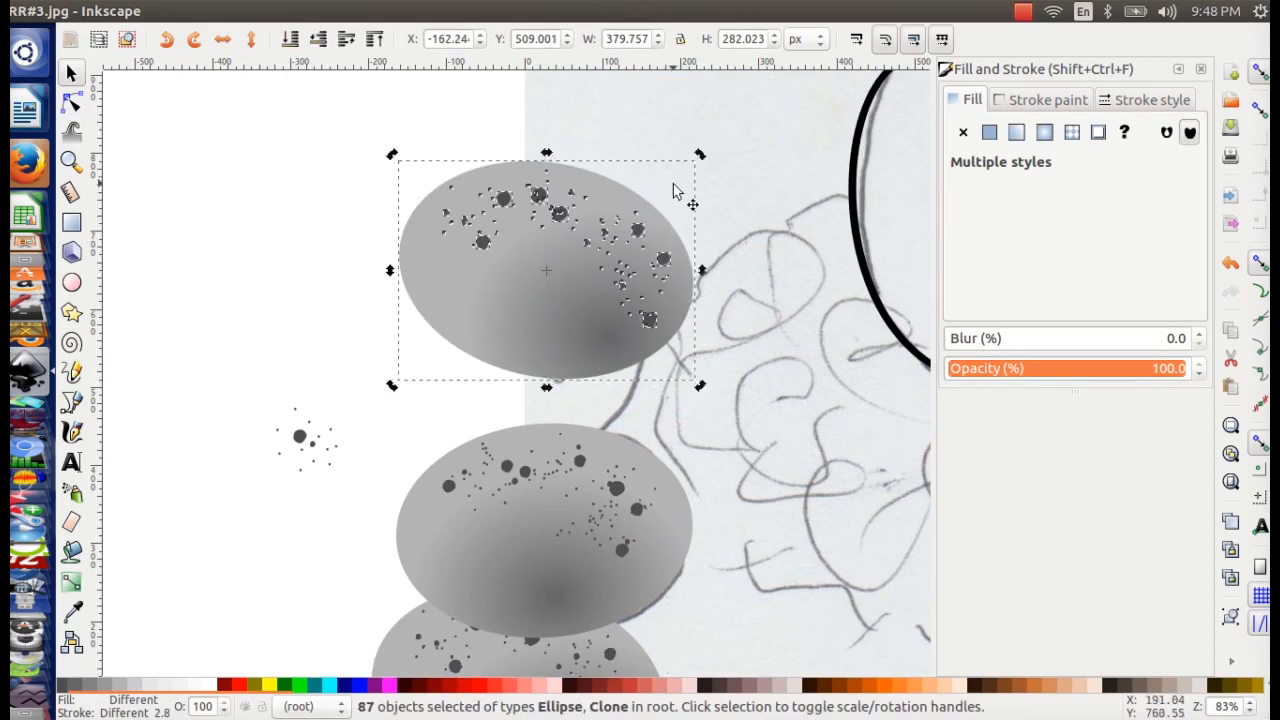
- Rotate the copied rock about 90° clockwise so it stands upright and lower it onto the top of the middle rock
{"action": "left_click_drag", "start_coordinate": [700, 155], "coordinate": [651, 334]}
{"action": "left_click_drag", "start_coordinate": [548, 270], "coordinate": [541, 317]}
{"action": "left_click", "coordinate": [503, 265]}
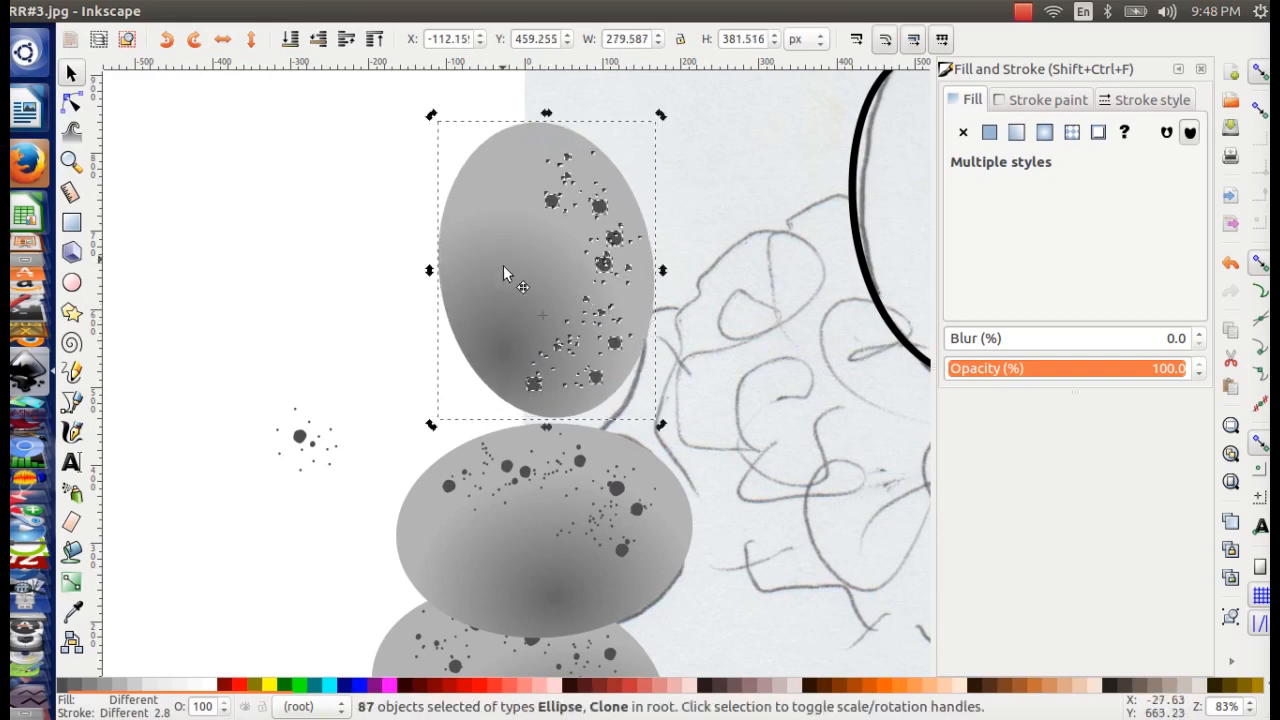
{"action": "left_click_drag", "start_coordinate": [503, 265], "coordinate": [497, 293]}
{"action": "key", "text": "Escape"}
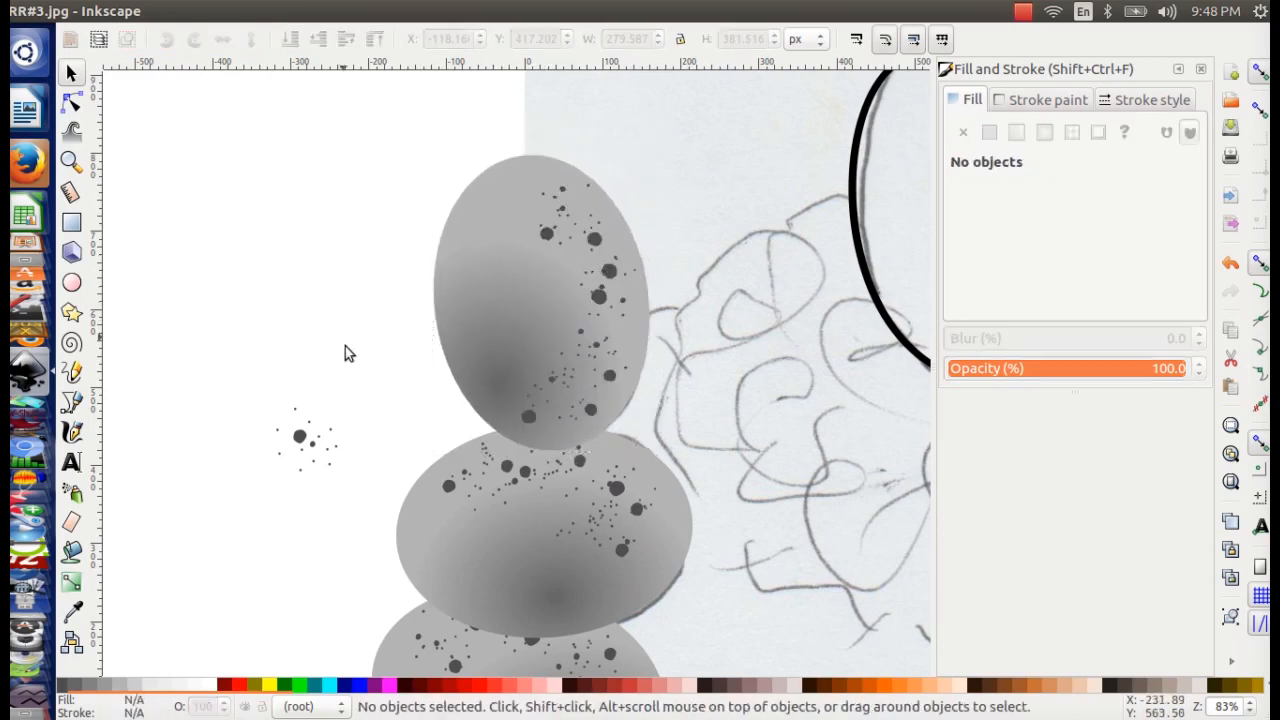
- Delete the source speckle cluster beside the rock stack
{"action": "left_click_drag", "start_coordinate": [214, 360], "coordinate": [360, 481]}
{"action": "key", "text": "Delete"}
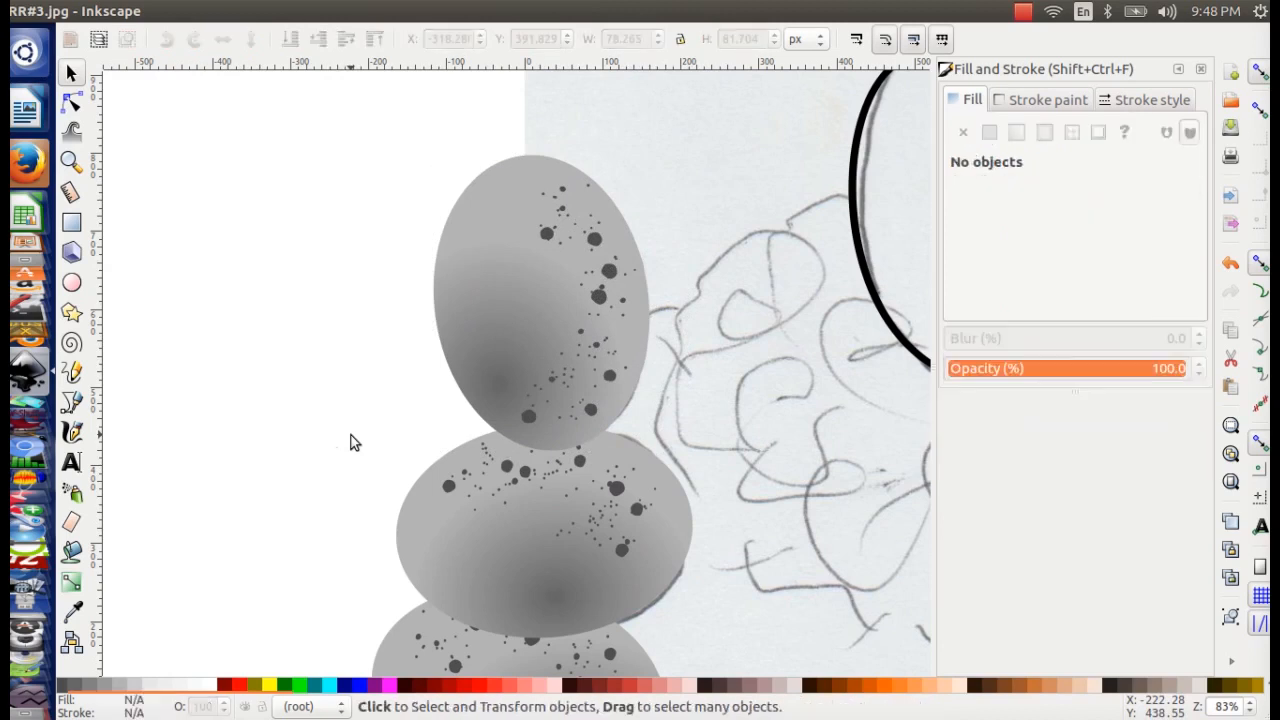
- Examine the three stacked rocks against the whole sketch of the character, bird and nest
{"action": "scroll", "coordinate": [394, 396], "scroll_direction": "down", "scroll_amount": 2, "text": "ctrl"}
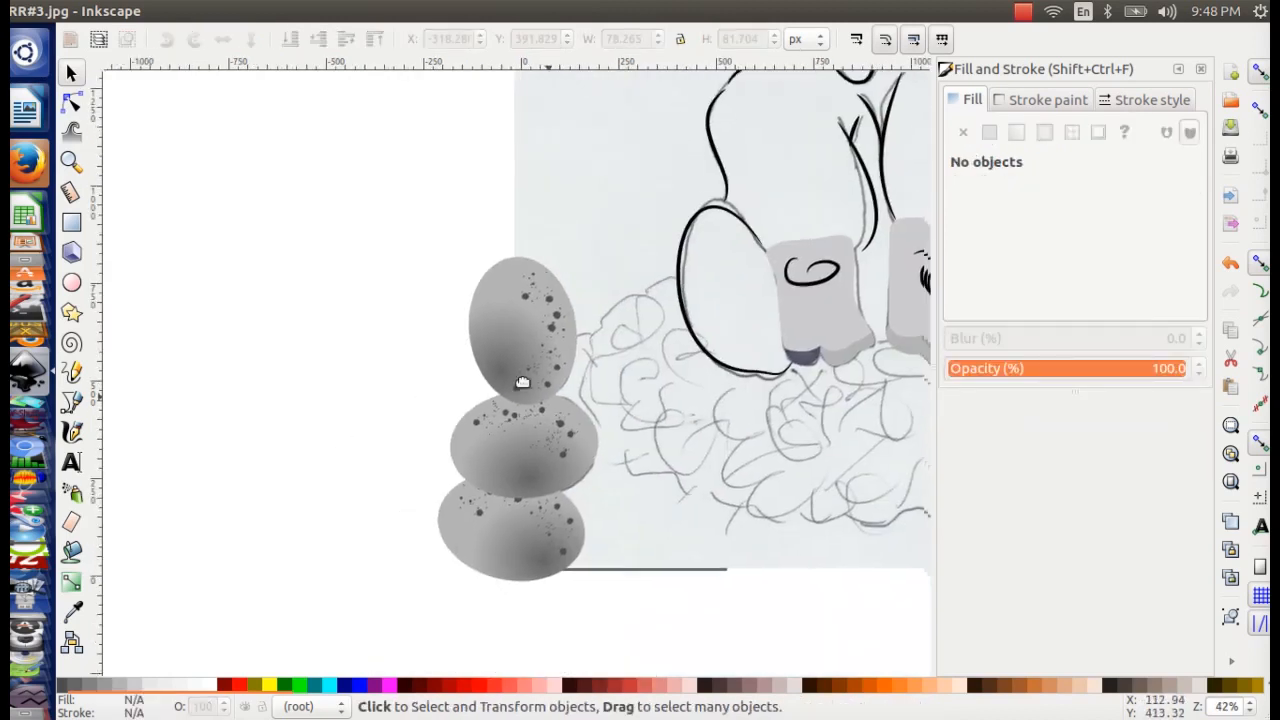
{"action": "scroll", "coordinate": [542, 422], "scroll_direction": "down", "scroll_amount": 2, "text": "ctrl"}
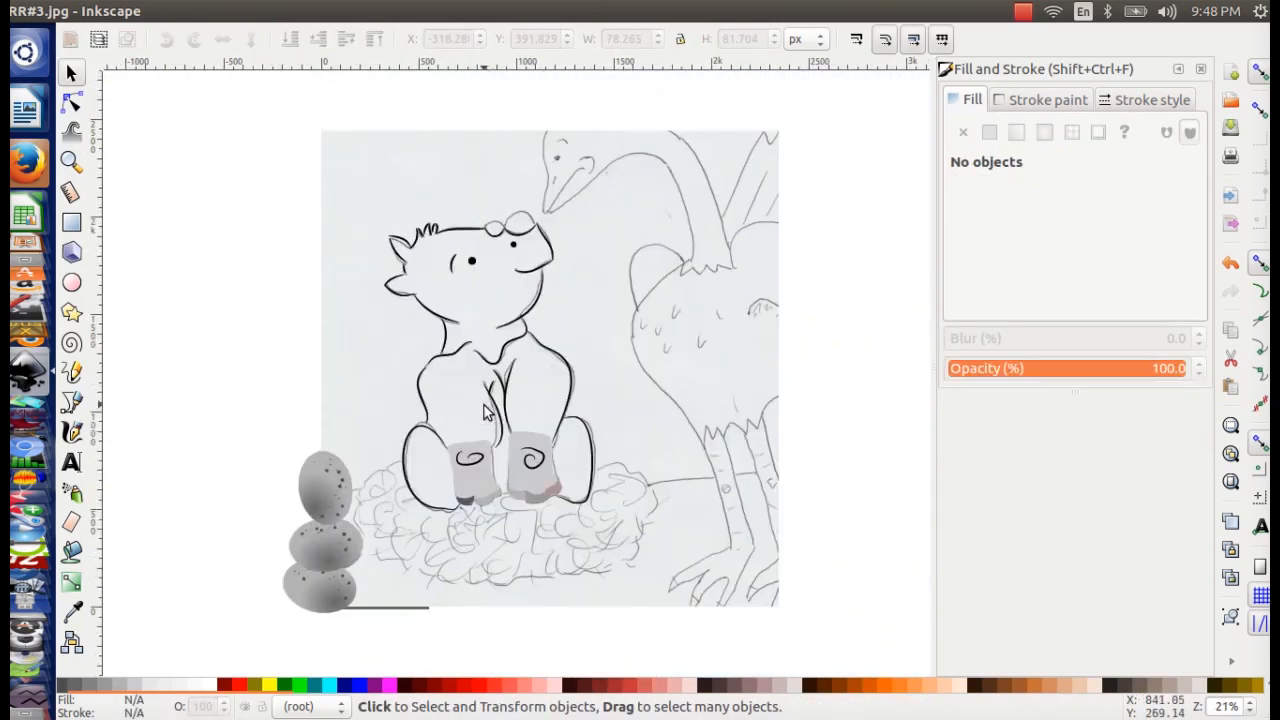
{"action": "scroll", "coordinate": [471, 409], "scroll_direction": "up", "scroll_amount": 1, "text": "ctrl"}
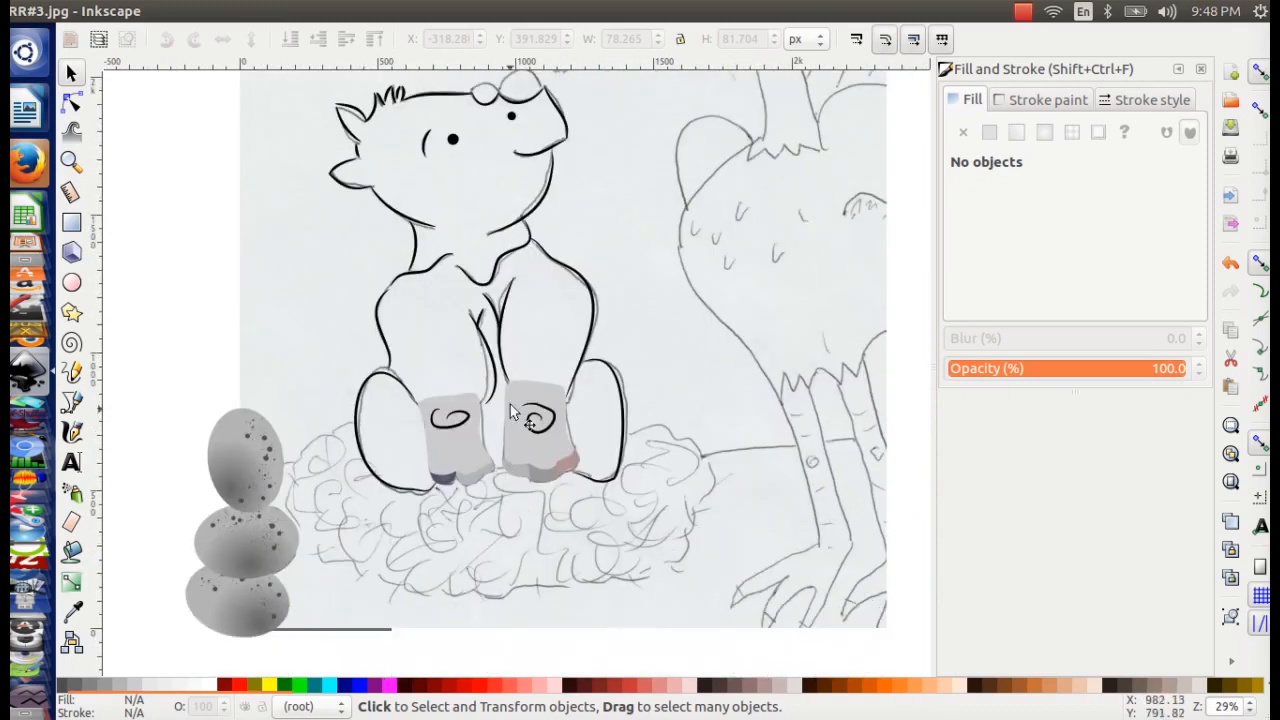
{"action": "scroll", "coordinate": [586, 438], "scroll_direction": "up", "scroll_amount": 4}
{"action": "scroll", "coordinate": [571, 400], "scroll_direction": "down", "scroll_amount": 6}
{"action": "scroll", "coordinate": [586, 357], "scroll_direction": "up", "scroll_amount": 6}
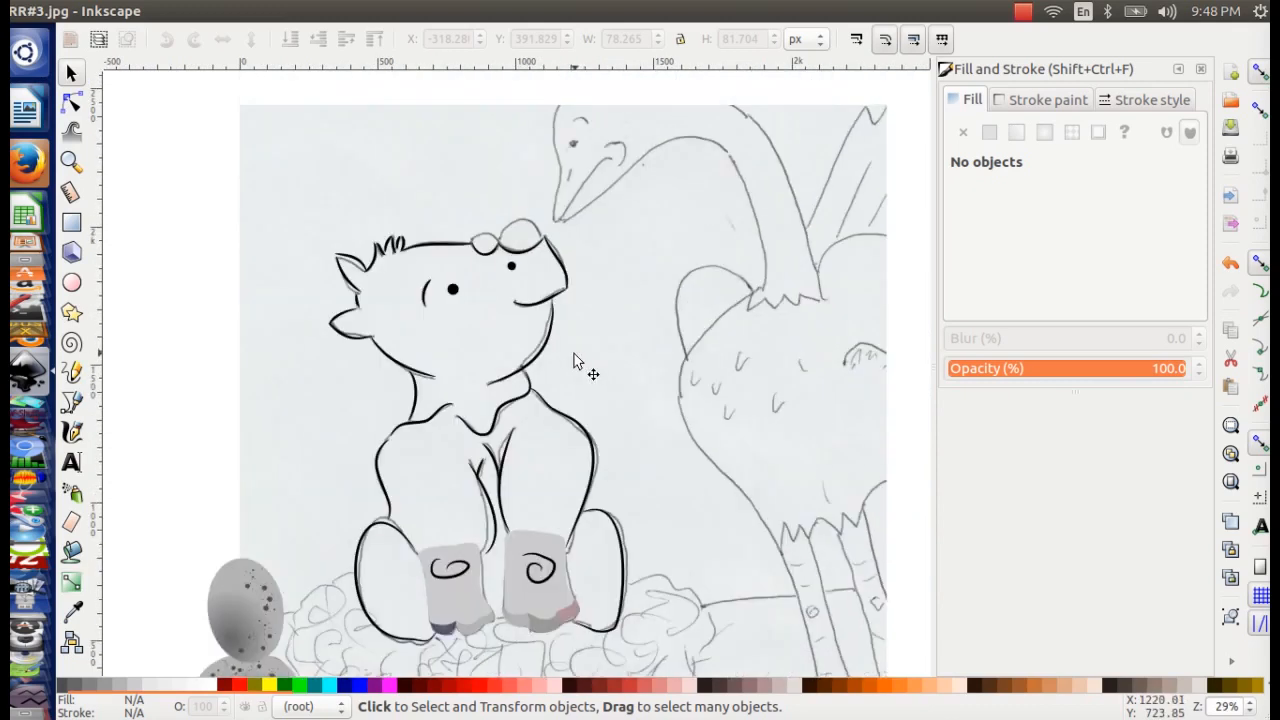
{"action": "scroll", "coordinate": [580, 363], "scroll_direction": "down", "scroll_amount": 2}
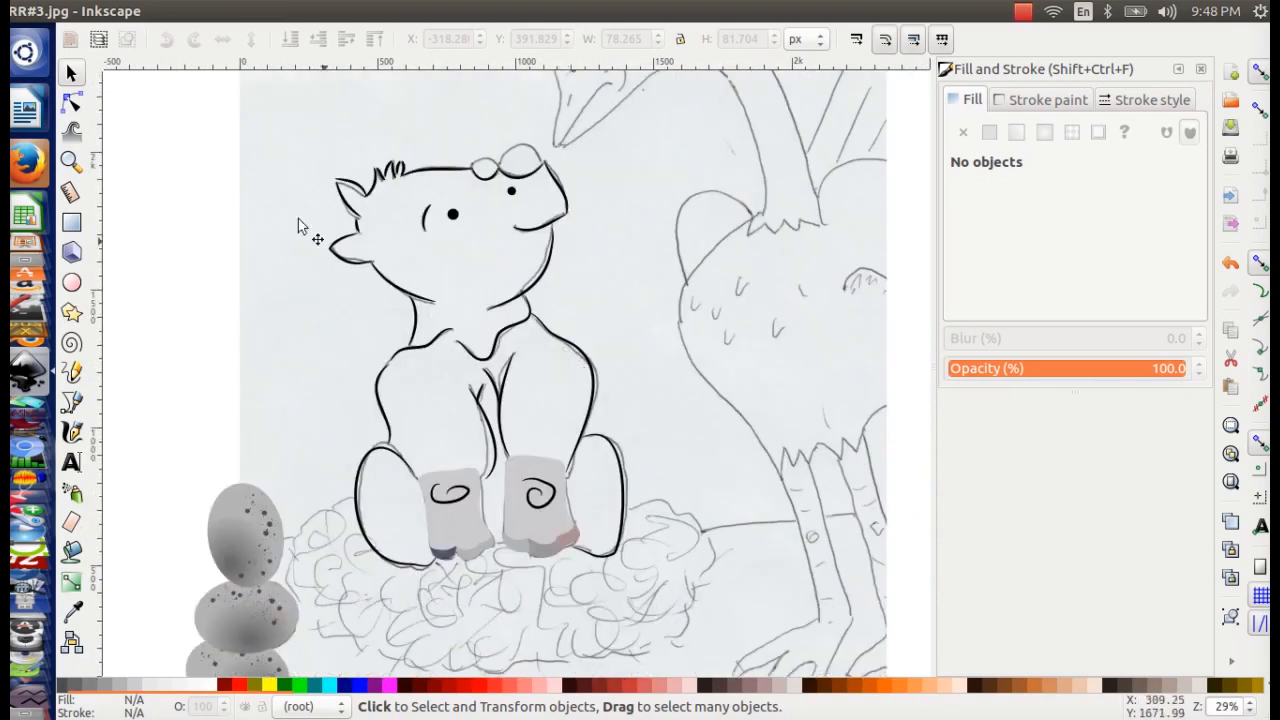
{"action": "mouse_move", "coordinate": [87, 8]}
{"action": "left_click", "coordinate": [1022, 11]}
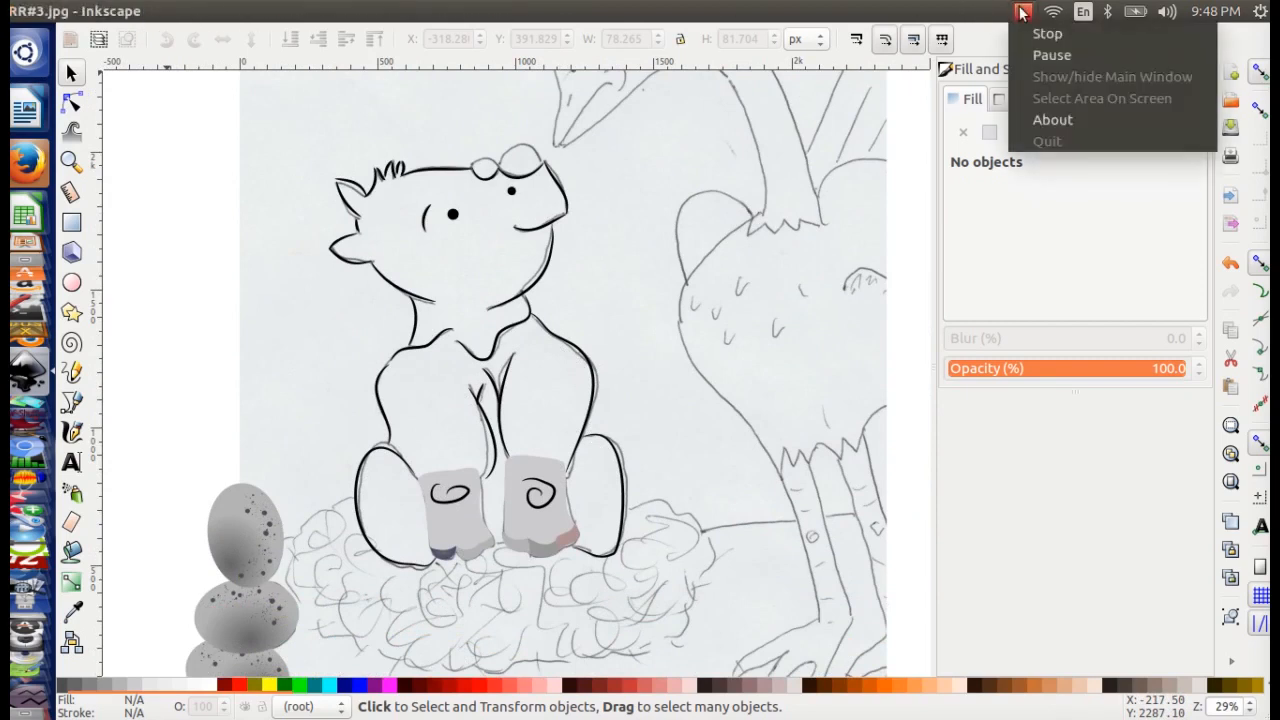
{"action": "left_click", "coordinate": [1031, 31]}
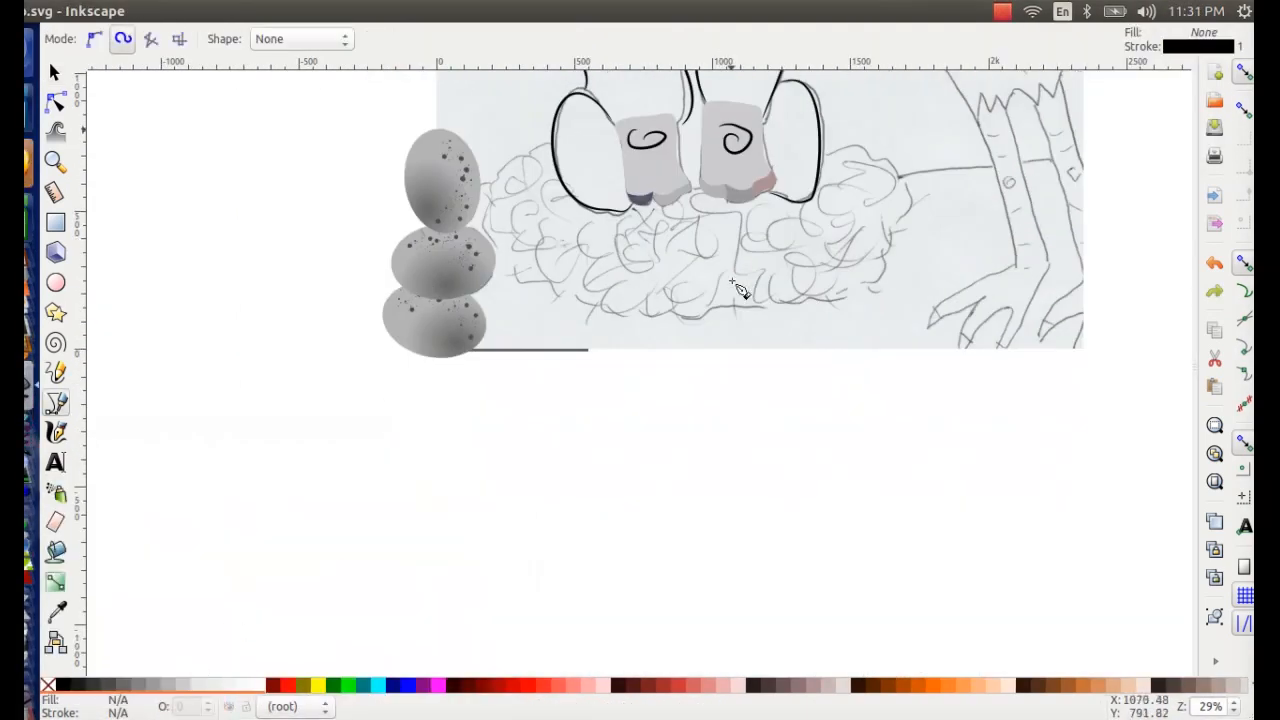
{"action": "scroll", "coordinate": [740, 290], "scroll_direction": "up", "scroll_amount": 7}
{"action": "scroll", "coordinate": [740, 290], "scroll_direction": "right", "scroll_amount": 3}
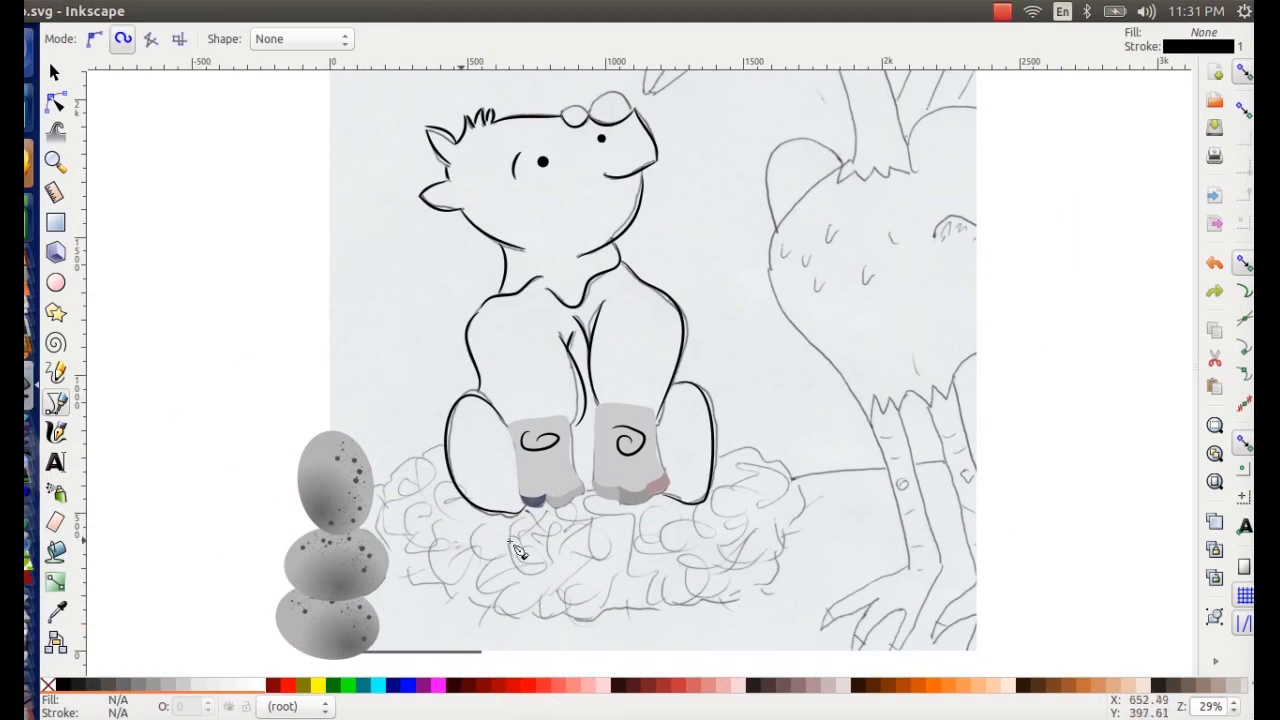
{"action": "scroll", "coordinate": [738, 537], "scroll_direction": "up", "scroll_amount": 3}
{"action": "scroll", "coordinate": [852, 446], "scroll_direction": "down", "scroll_amount": 2}
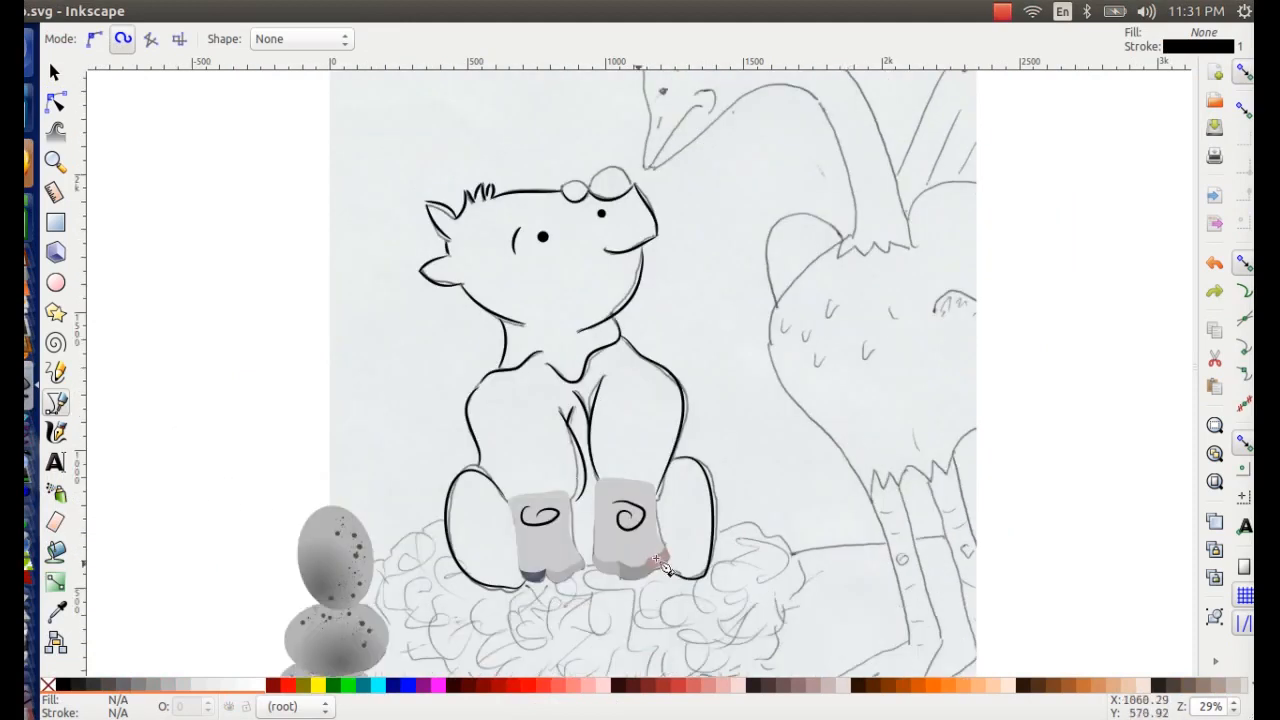
{"action": "scroll", "coordinate": [800, 365], "scroll_direction": "down", "scroll_amount": 4}
{"action": "scroll", "coordinate": [590, 385], "scroll_direction": "up", "scroll_amount": 4}
- Try a short calligraphic stroke of width 15 on the blank canvas beside the character and undo it
{"action": "left_click", "coordinate": [55, 432]}
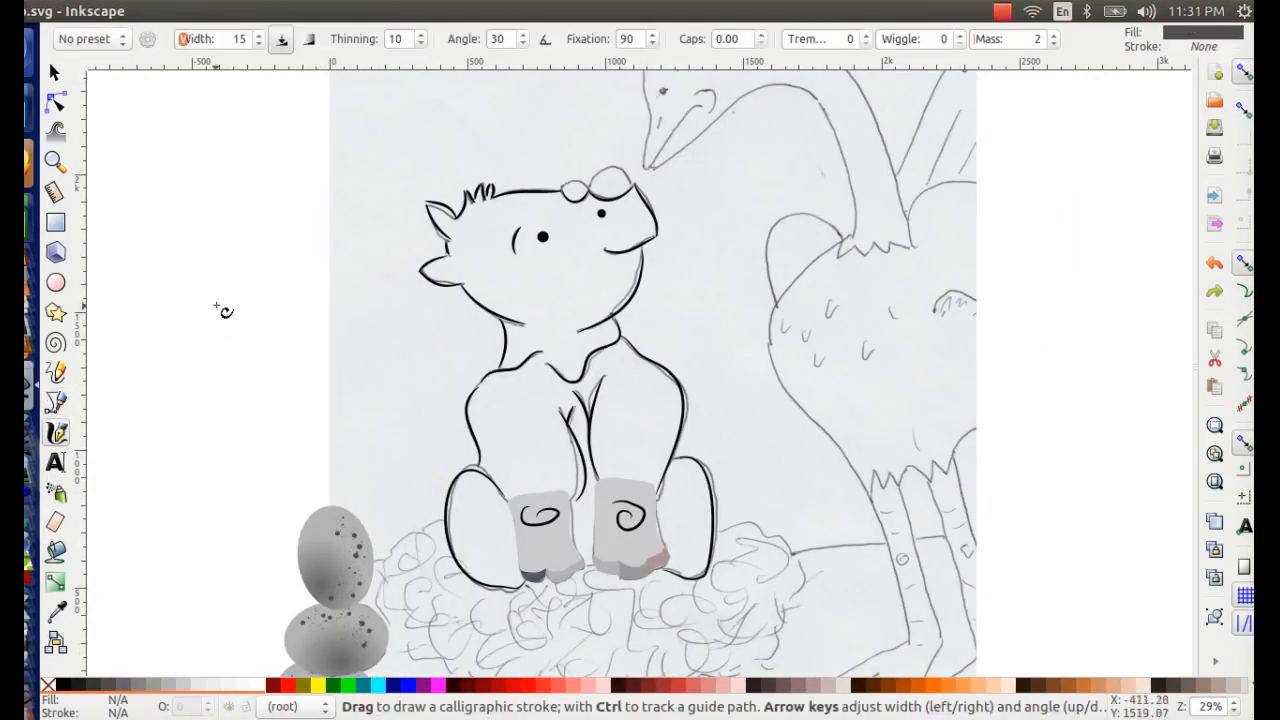
{"action": "left_click_drag", "start_coordinate": [172, 272], "coordinate": [222, 342]}
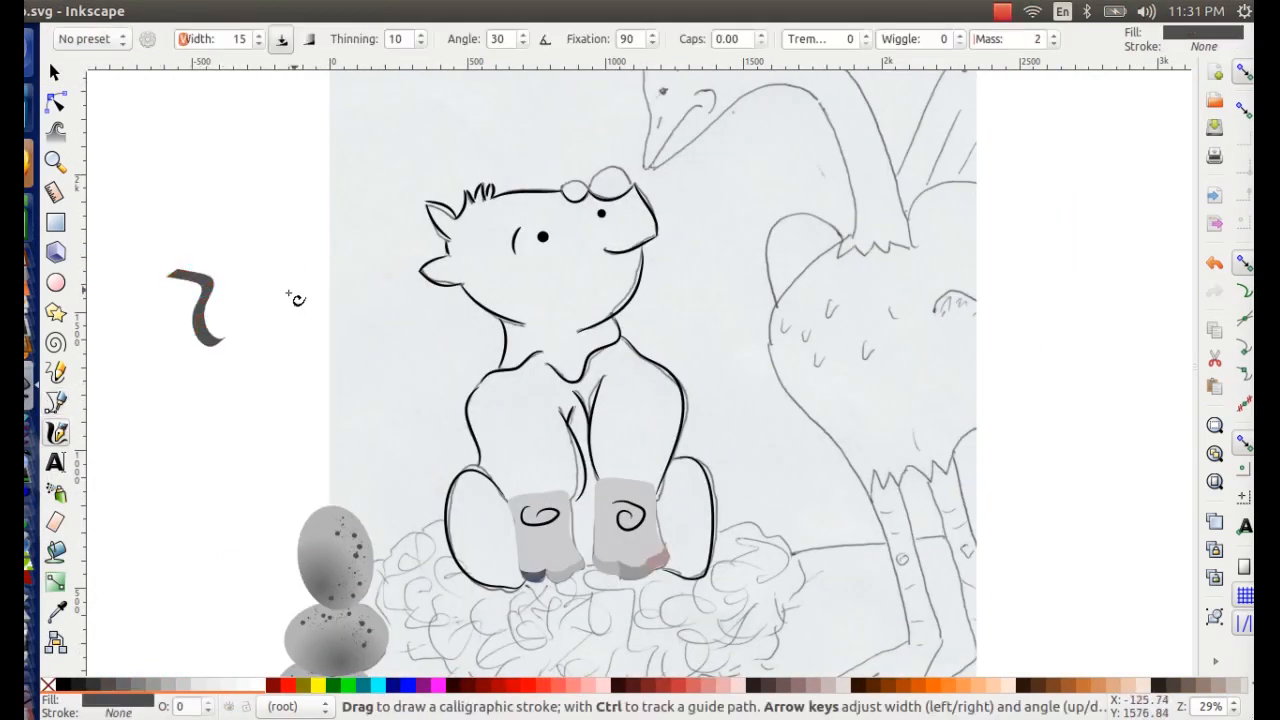
{"action": "key", "text": "ctrl+z"}
{"action": "scroll", "coordinate": [512, 454], "scroll_direction": "down", "scroll_amount": 3}
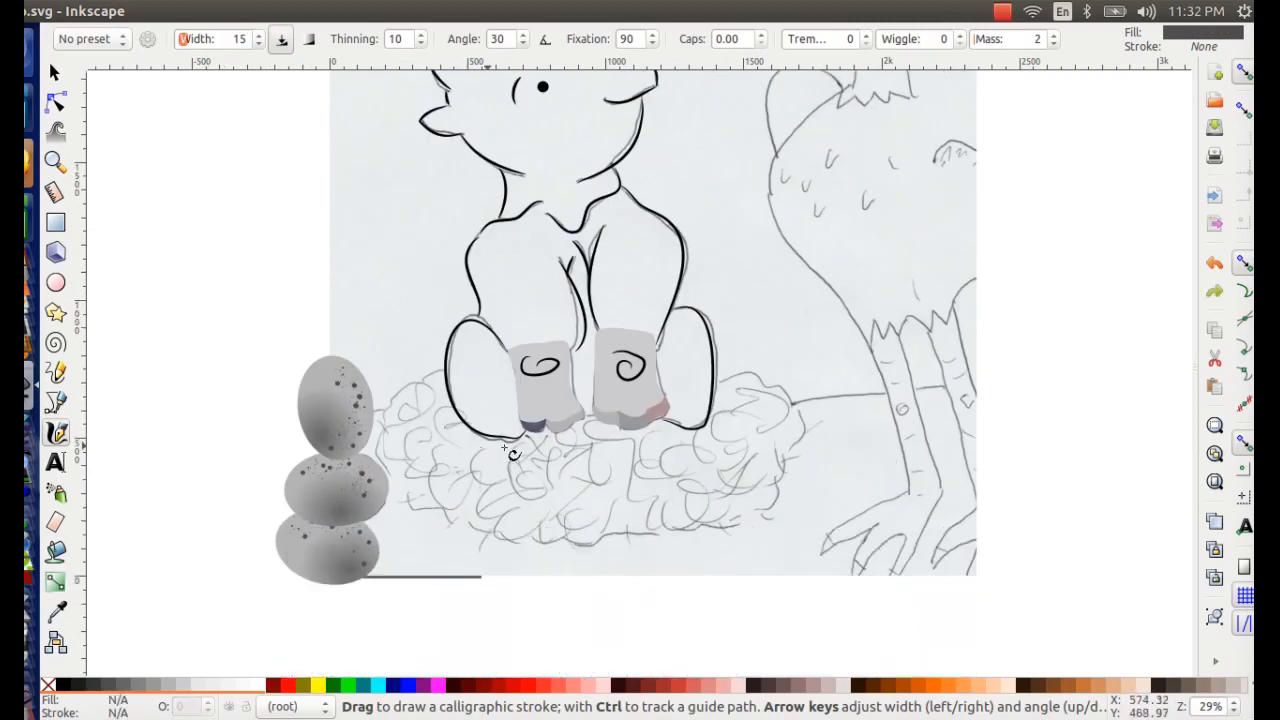
{"action": "scroll", "coordinate": [628, 410], "scroll_direction": "up", "scroll_amount": 4}
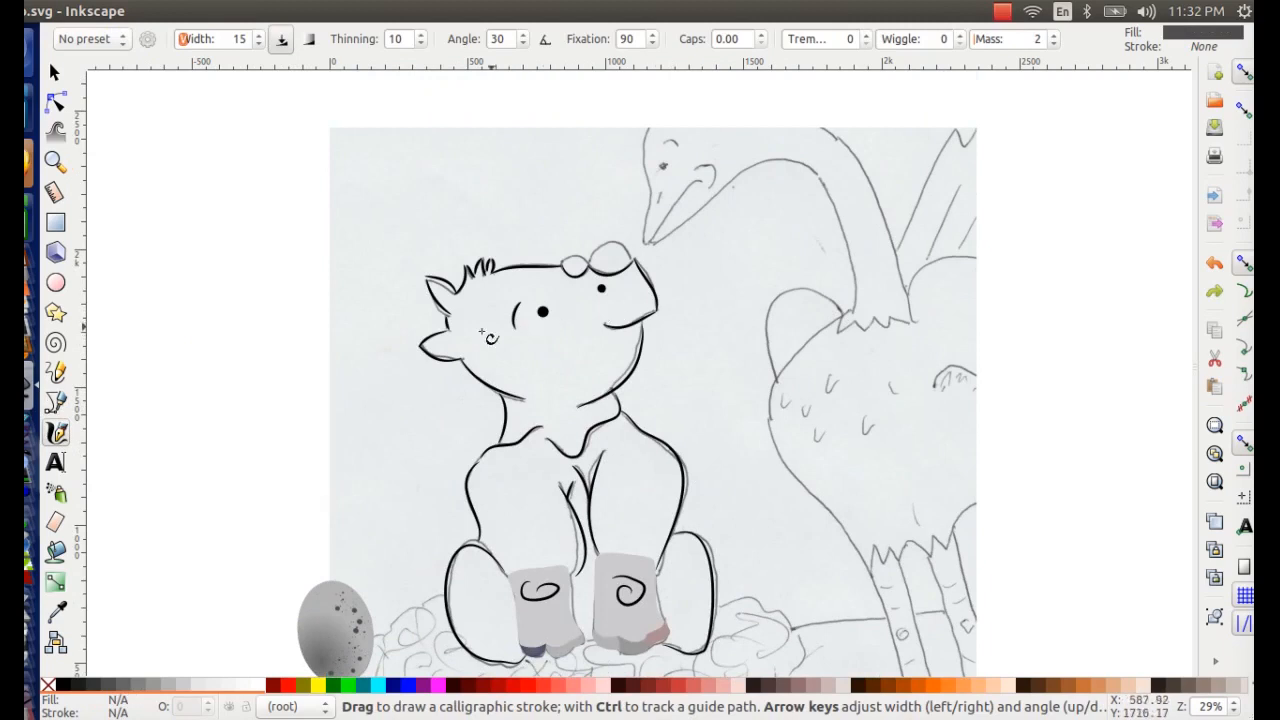
{"action": "scroll", "coordinate": [481, 332], "scroll_direction": "down", "scroll_amount": 3}
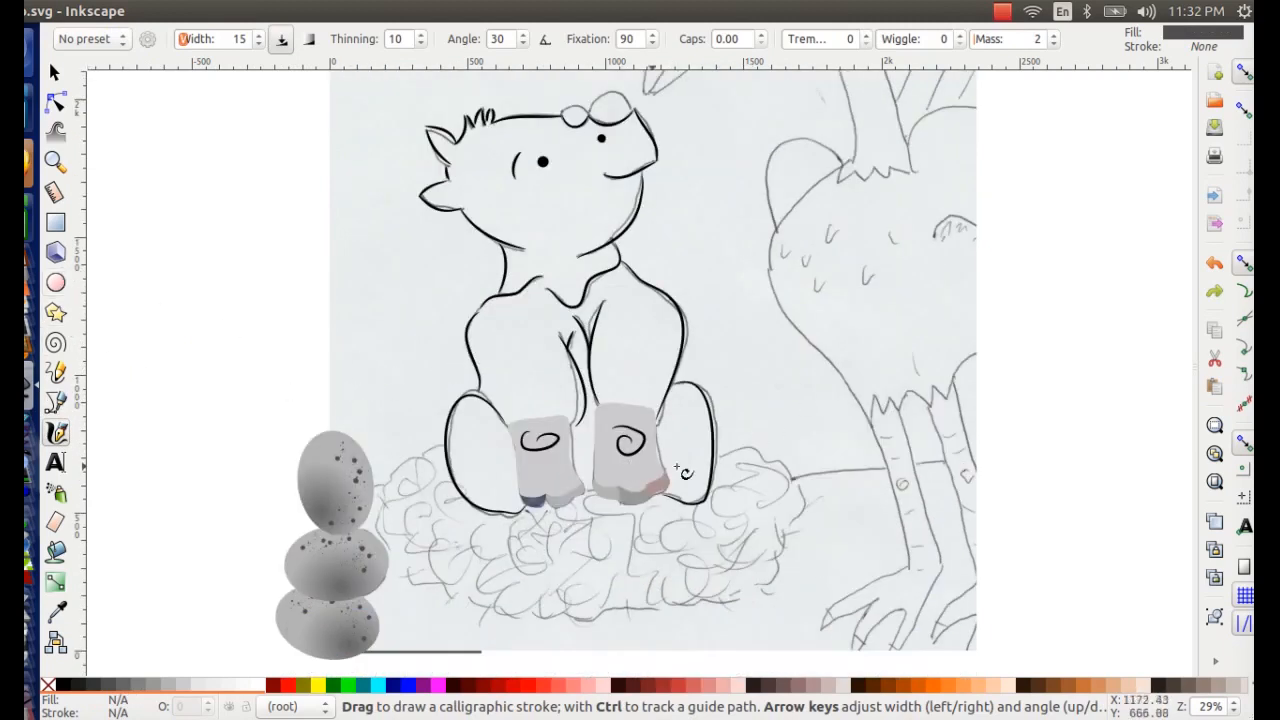
- Try drawing a wide closed ground outline around the nest with the Pencil tool's Ellipse shape and undo it
{"action": "scroll", "coordinate": [787, 374], "scroll_direction": "up", "scroll_amount": 3}
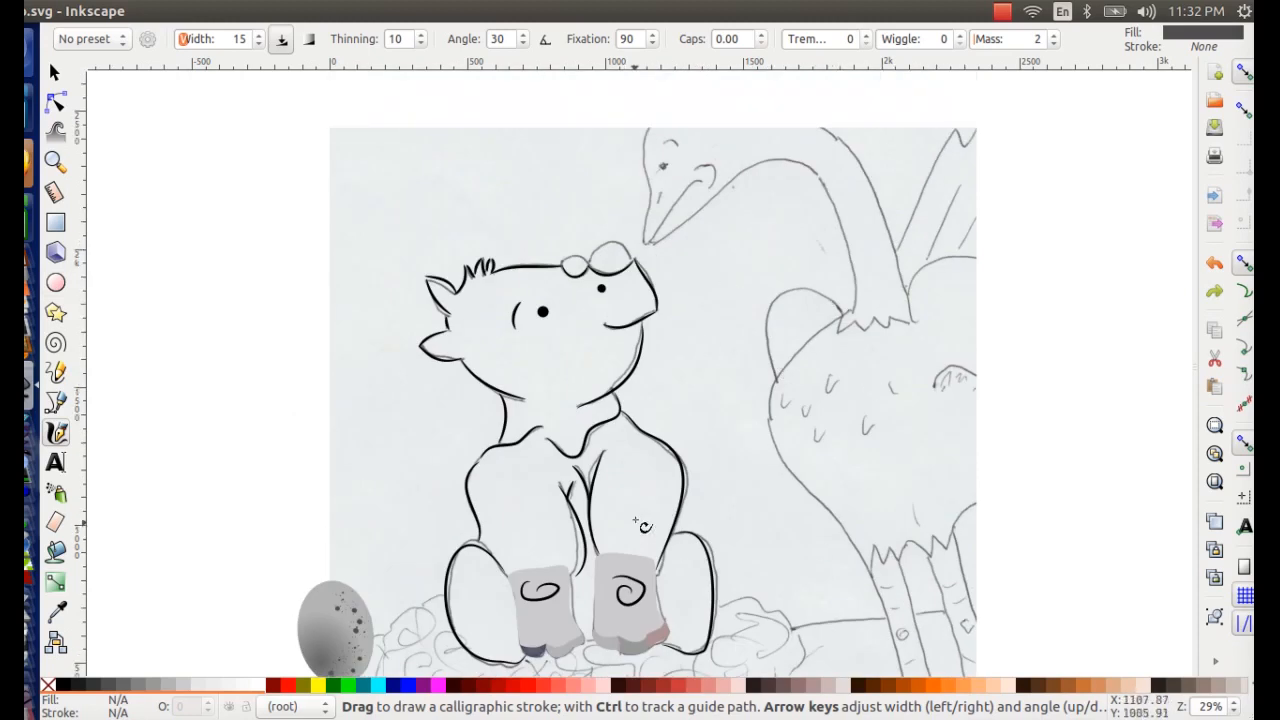
{"action": "scroll", "coordinate": [641, 526], "scroll_direction": "down", "scroll_amount": 4}
{"action": "scroll", "coordinate": [779, 325], "scroll_direction": "up", "scroll_amount": 3}
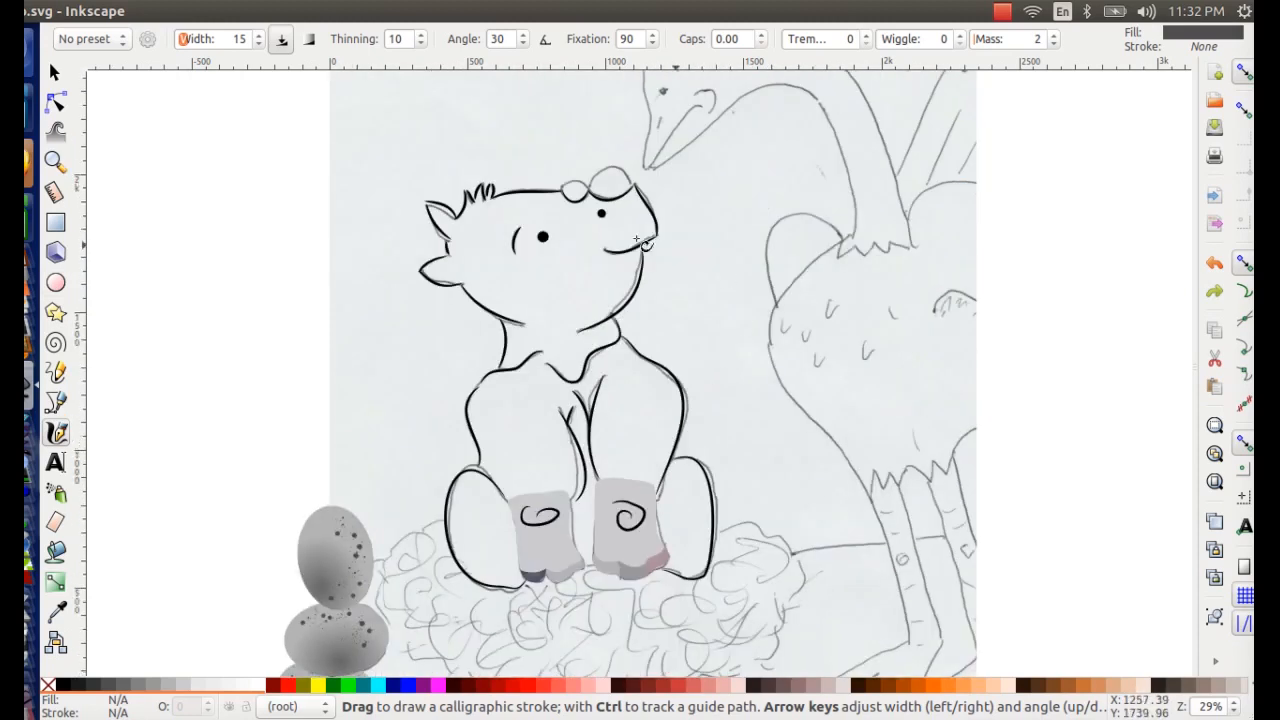
{"action": "scroll", "coordinate": [529, 457], "scroll_direction": "down", "scroll_amount": 4}
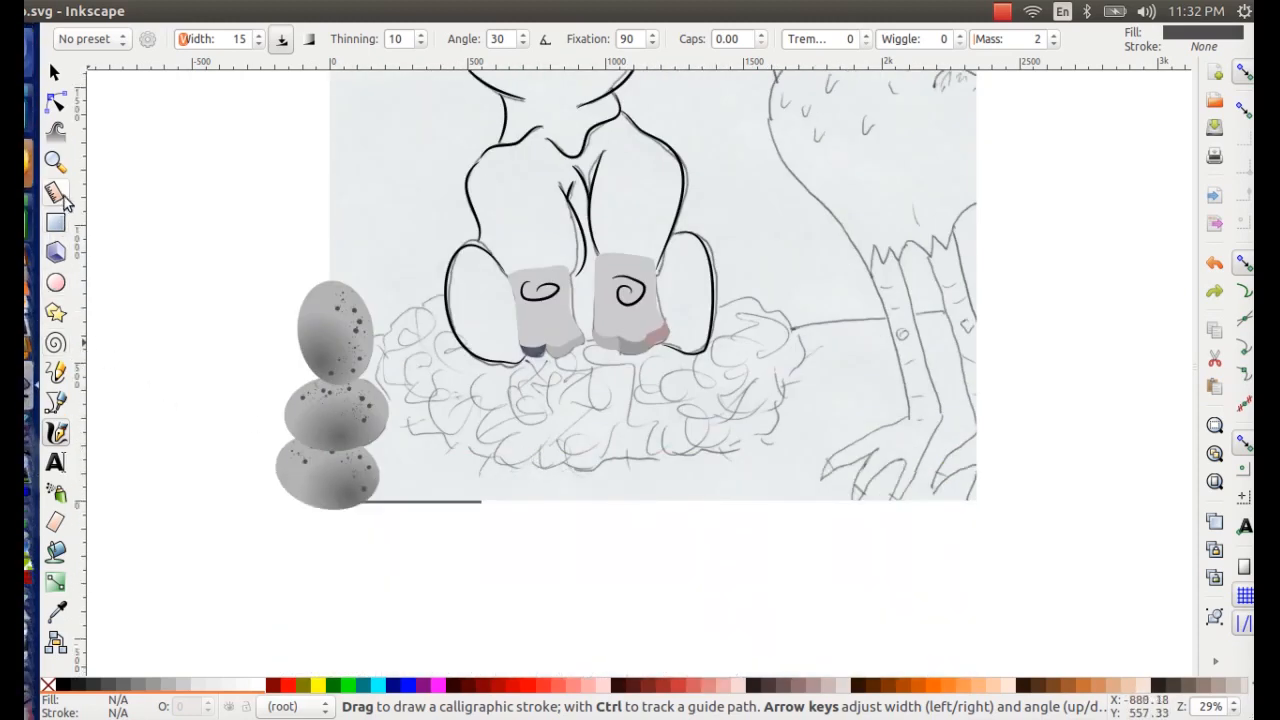
{"action": "left_click", "coordinate": [56, 372]}
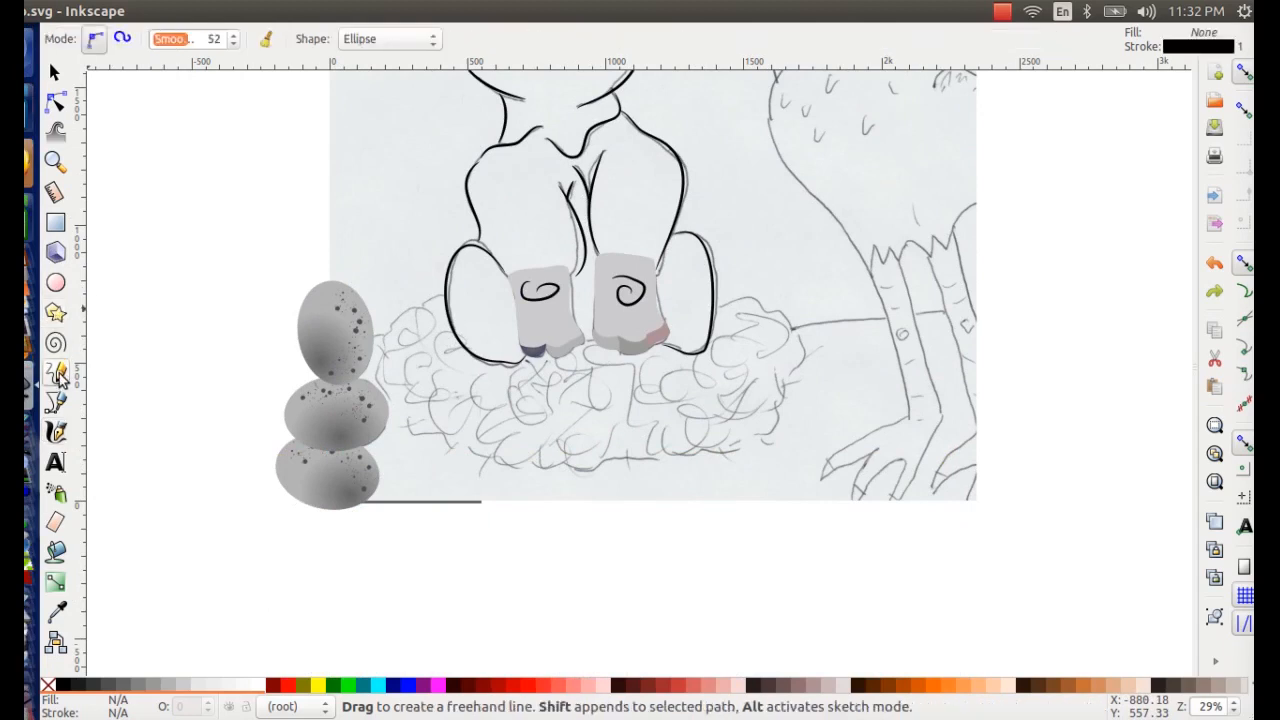
{"action": "left_click", "coordinate": [334, 685]}
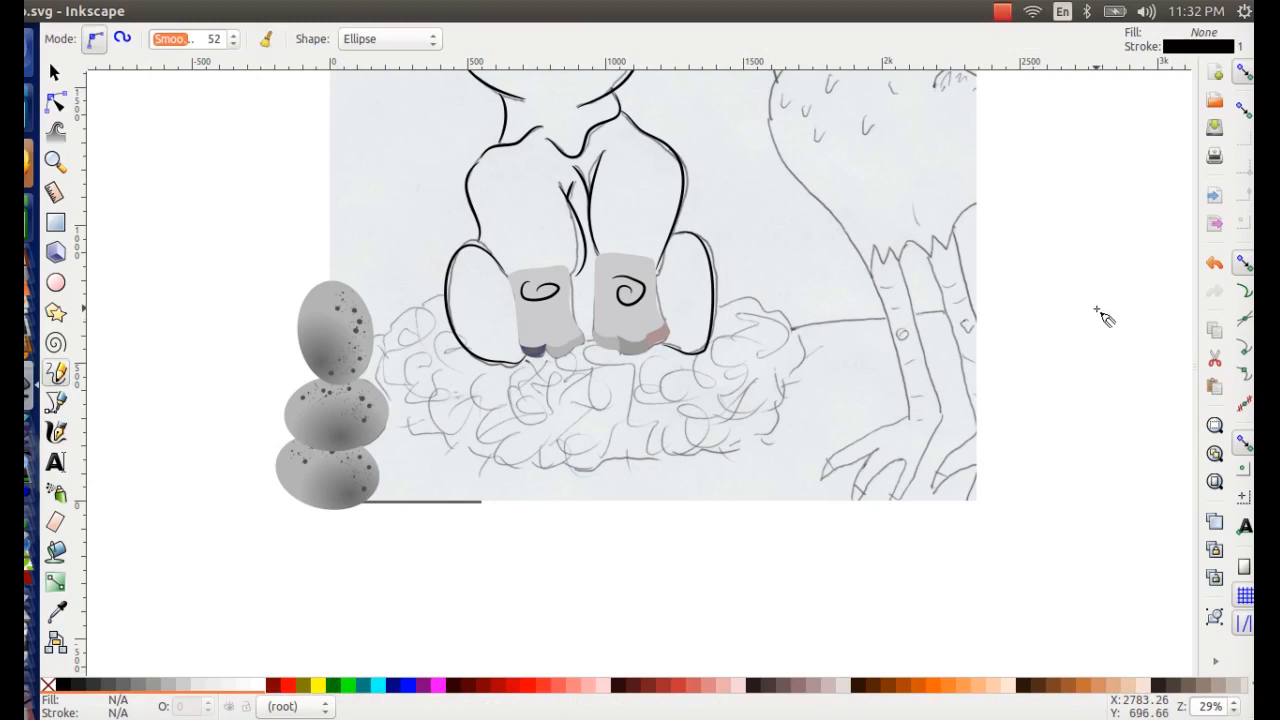
{"action": "left_click_drag", "start_coordinate": [1094, 300], "coordinate": [1051, 308]}
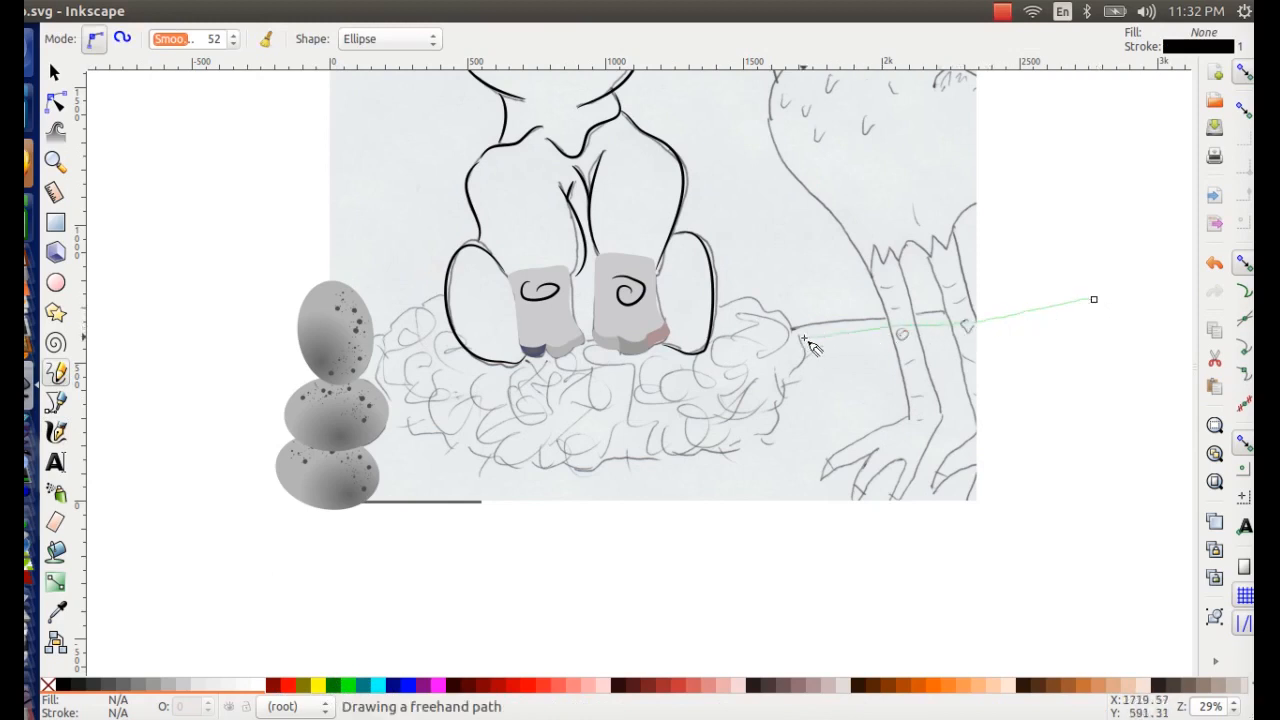
{"action": "mouse_move", "coordinate": [812, 346]}
{"action": "left_mouse_down"}
{"action": "mouse_move", "coordinate": [434, 351]}
{"action": "mouse_move", "coordinate": [211, 382]}
{"action": "mouse_move", "coordinate": [105, 417]}
{"action": "mouse_move", "coordinate": [264, 518]}
{"action": "mouse_move", "coordinate": [598, 567]}
{"action": "mouse_move", "coordinate": [893, 525]}
{"action": "mouse_move", "coordinate": [1065, 413]}
{"action": "mouse_move", "coordinate": [1140, 329]}
{"action": "mouse_move", "coordinate": [1094, 300]}
{"action": "left_mouse_up"}
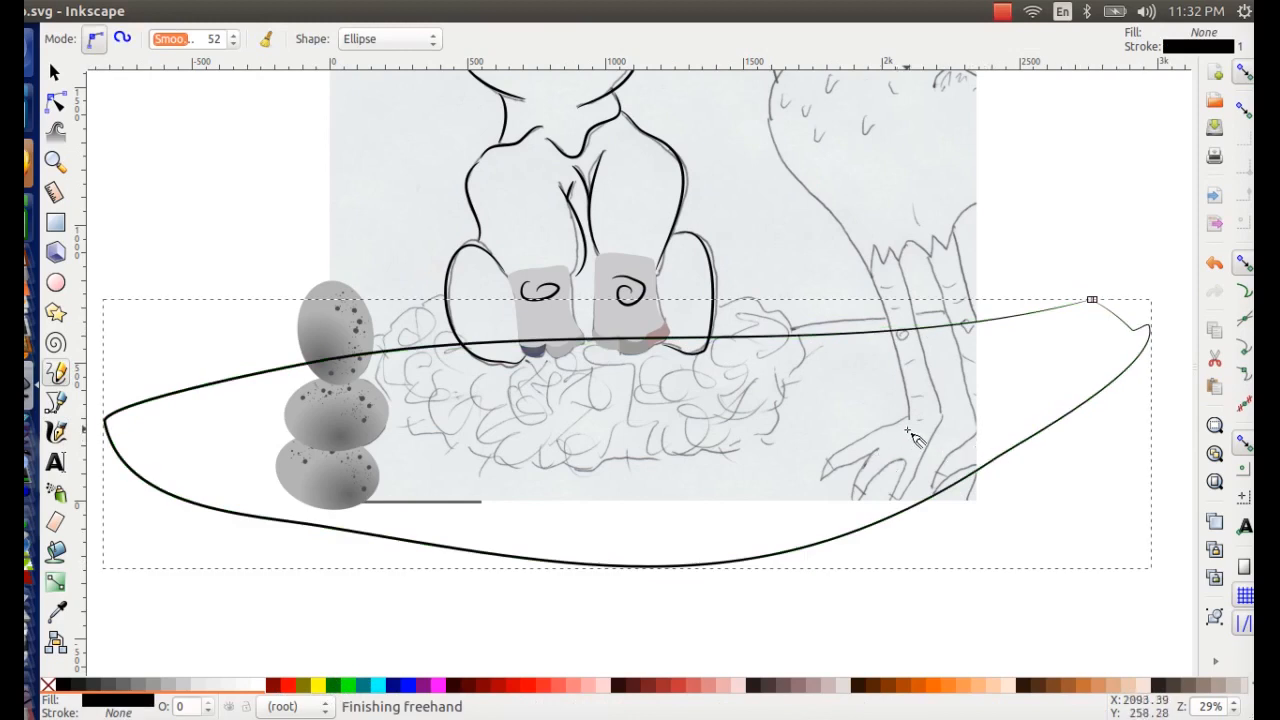
{"action": "key", "text": "ctrl+z"}
- Draw a closed freehand ground outline with shape None, about 4070 px wide and 1036 px high, across the nest and the bird's feet
{"action": "left_click", "coordinate": [388, 38]}
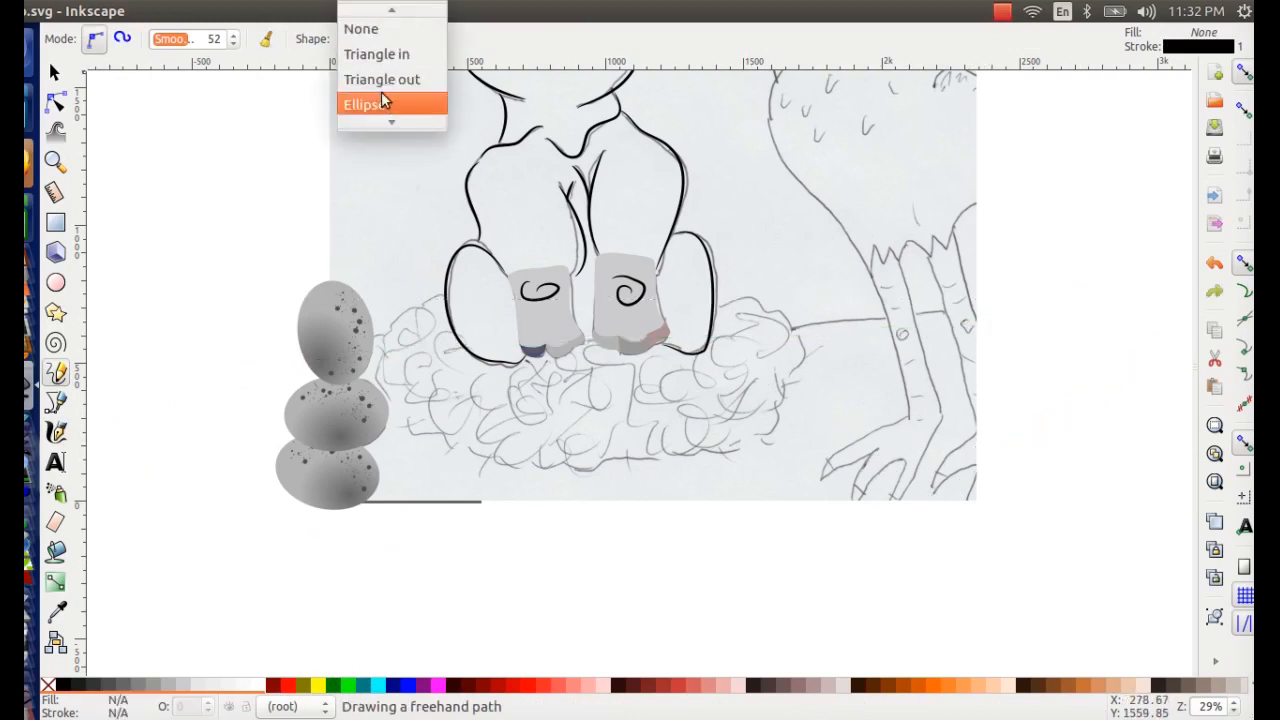
{"action": "left_click", "coordinate": [384, 16]}
{"action": "key", "text": "ctrl+minus"}
{"action": "key", "text": "minus"}
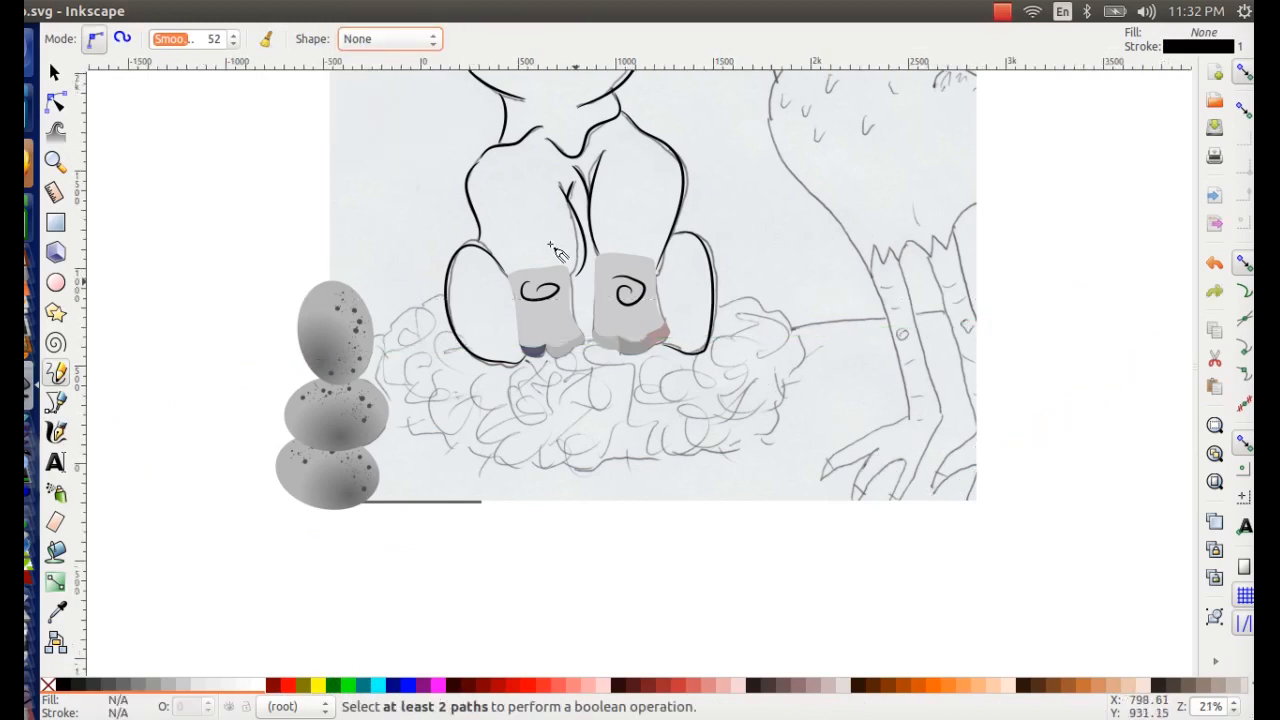
{"action": "key", "text": "minus"}
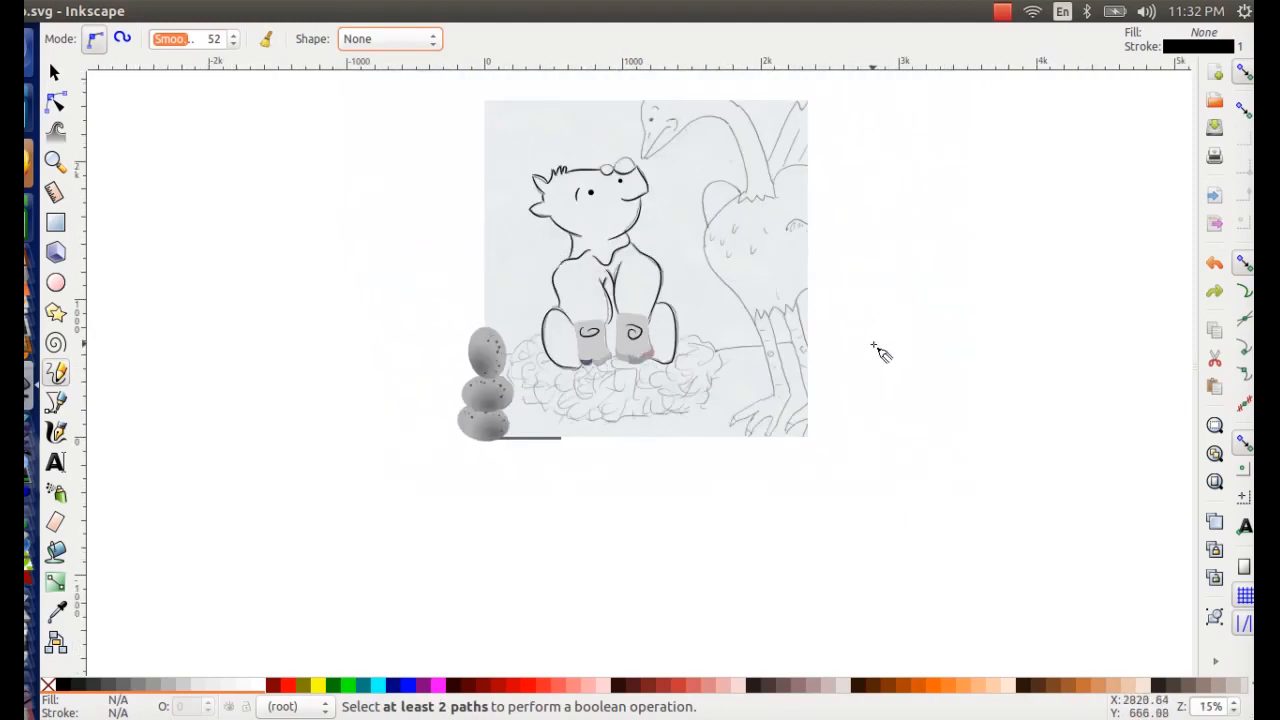
{"action": "mouse_move", "coordinate": [868, 339]}
{"action": "left_mouse_down"}
{"action": "mouse_move", "coordinate": [435, 384]}
{"action": "mouse_move", "coordinate": [374, 411]}
{"action": "mouse_move", "coordinate": [516, 459]}
{"action": "mouse_move", "coordinate": [852, 464]}
{"action": "mouse_move", "coordinate": [929, 397]}
{"action": "mouse_move", "coordinate": [869, 341]}
{"action": "left_mouse_up"}
- Fill the ground shape with dark green 338000
{"action": "left_click", "coordinate": [378, 686]}
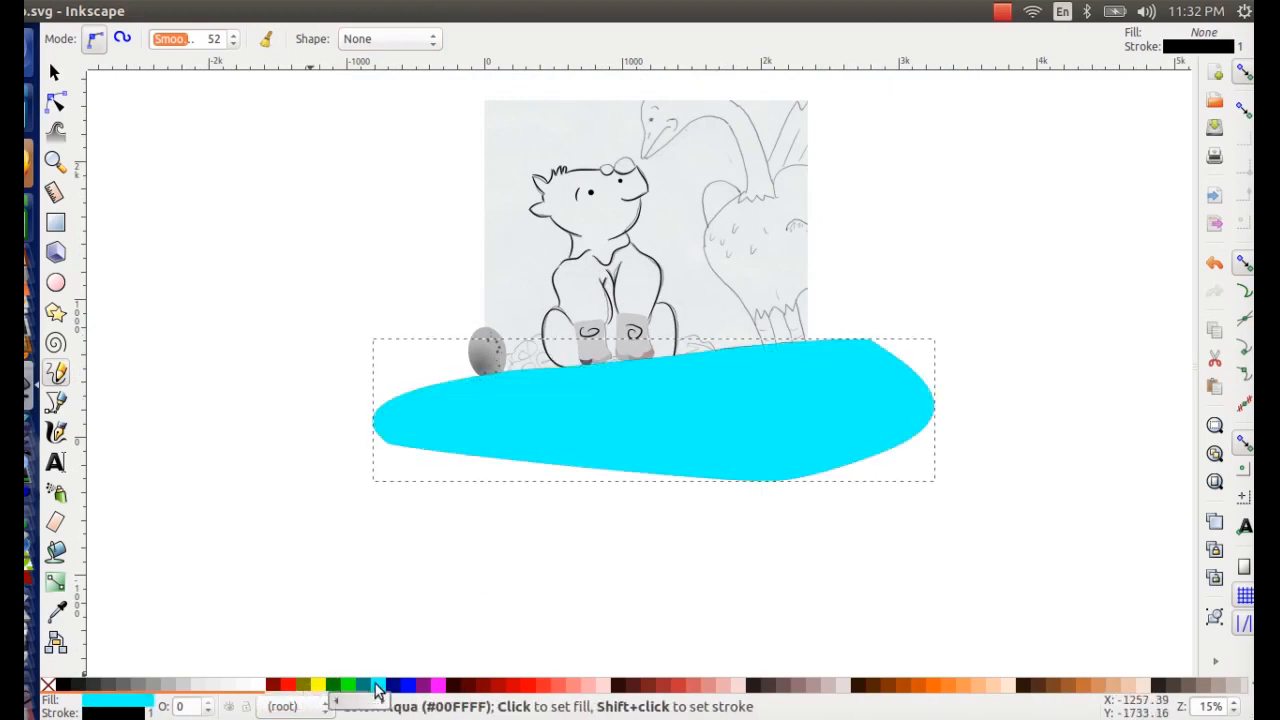
{"action": "left_click", "coordinate": [55, 75]}
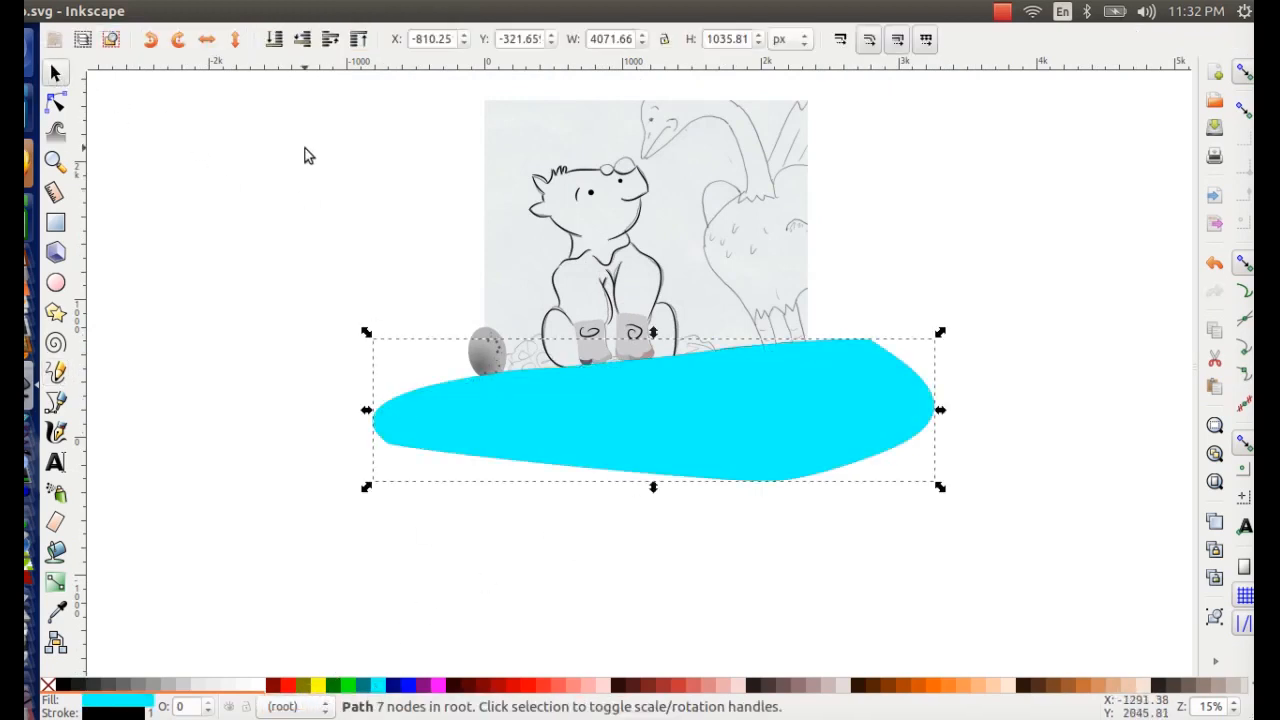
{"action": "left_click", "coordinate": [342, 686]}
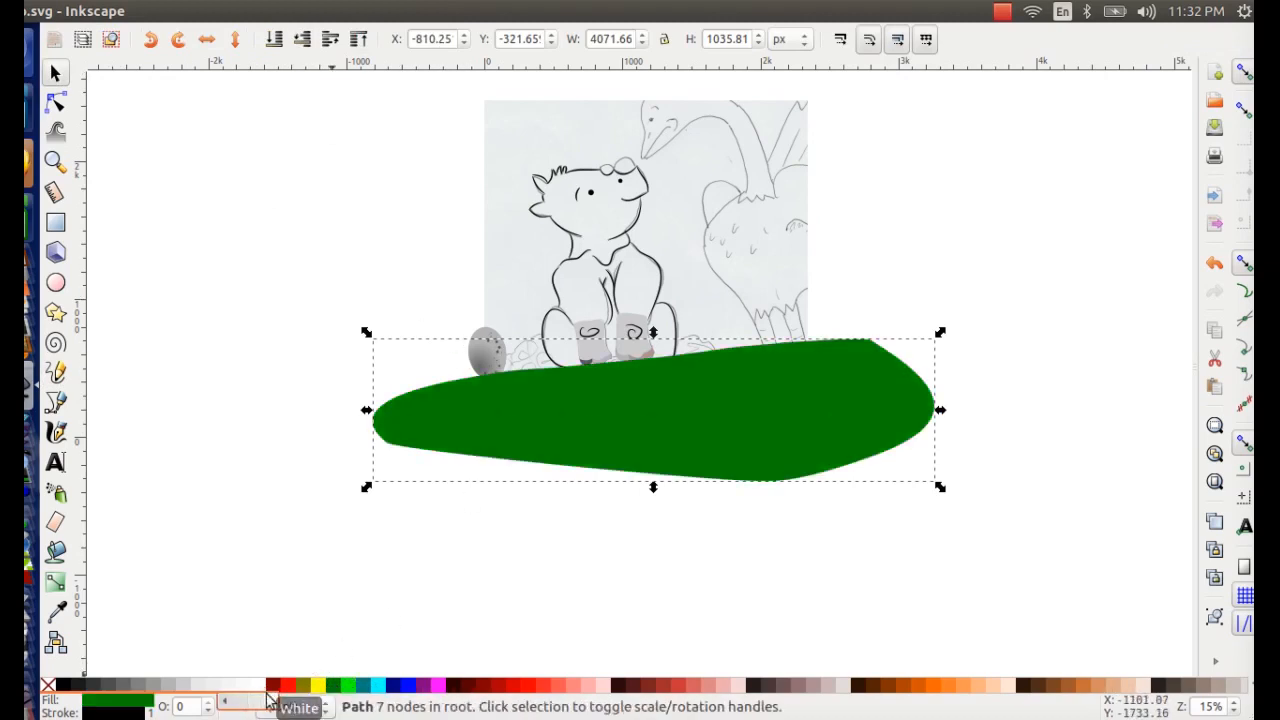
{"action": "scroll", "coordinate": [493, 701], "scroll_direction": "down", "scroll_amount": 6}
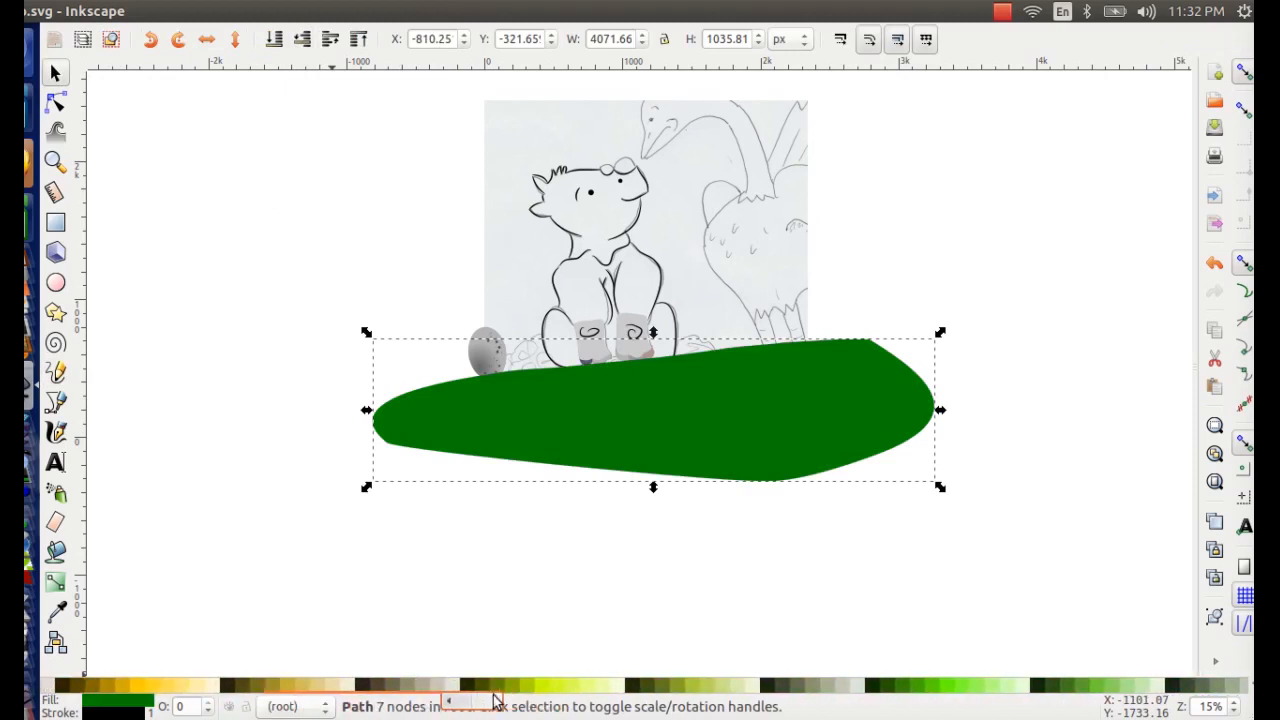
{"action": "left_click", "coordinate": [900, 688]}
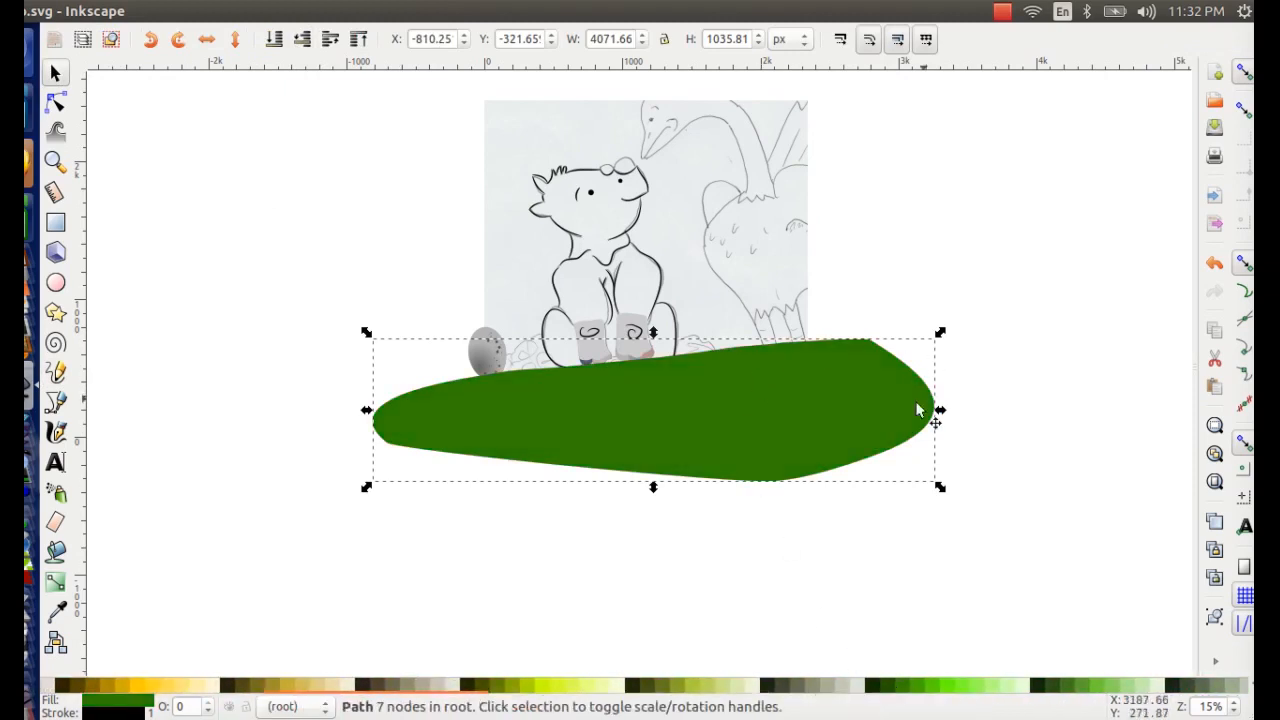
- Blur the green ground shape by 4%
{"action": "left_click", "coordinate": [99, 701]}
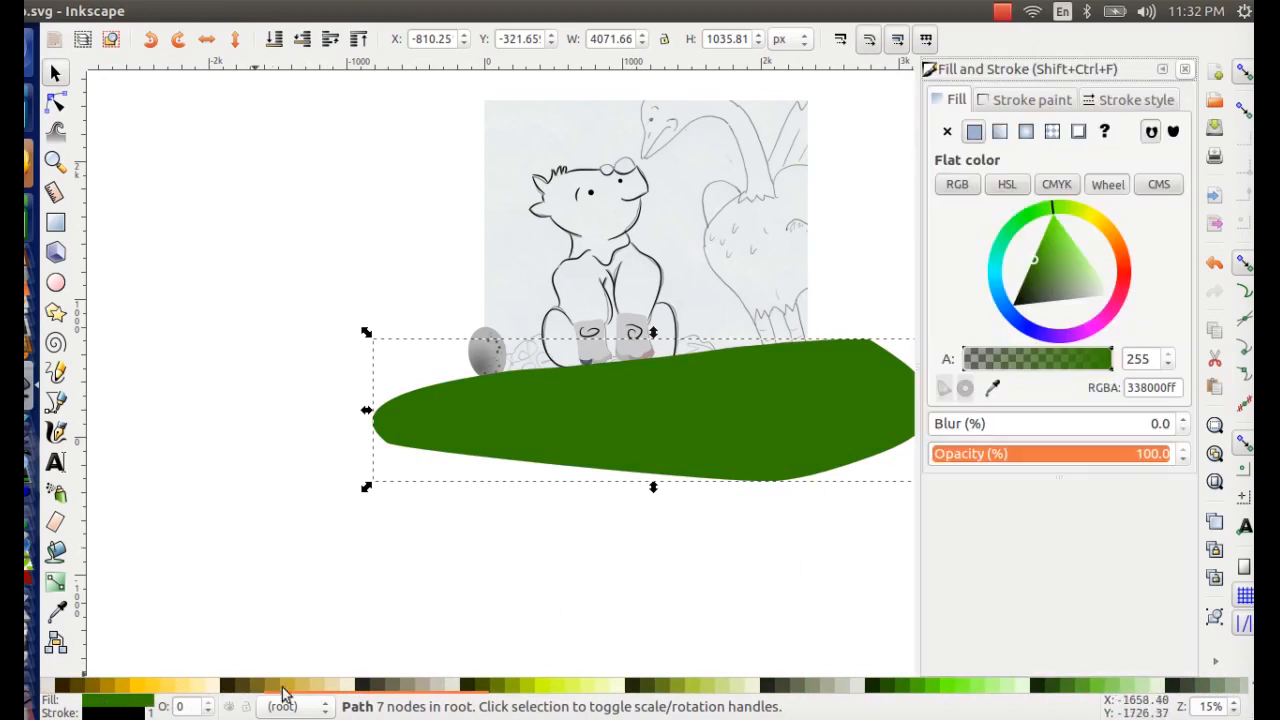
{"action": "left_click", "coordinate": [1181, 420]}
{"action": "left_click", "coordinate": [1181, 420]}
{"action": "left_click", "coordinate": [1181, 420]}
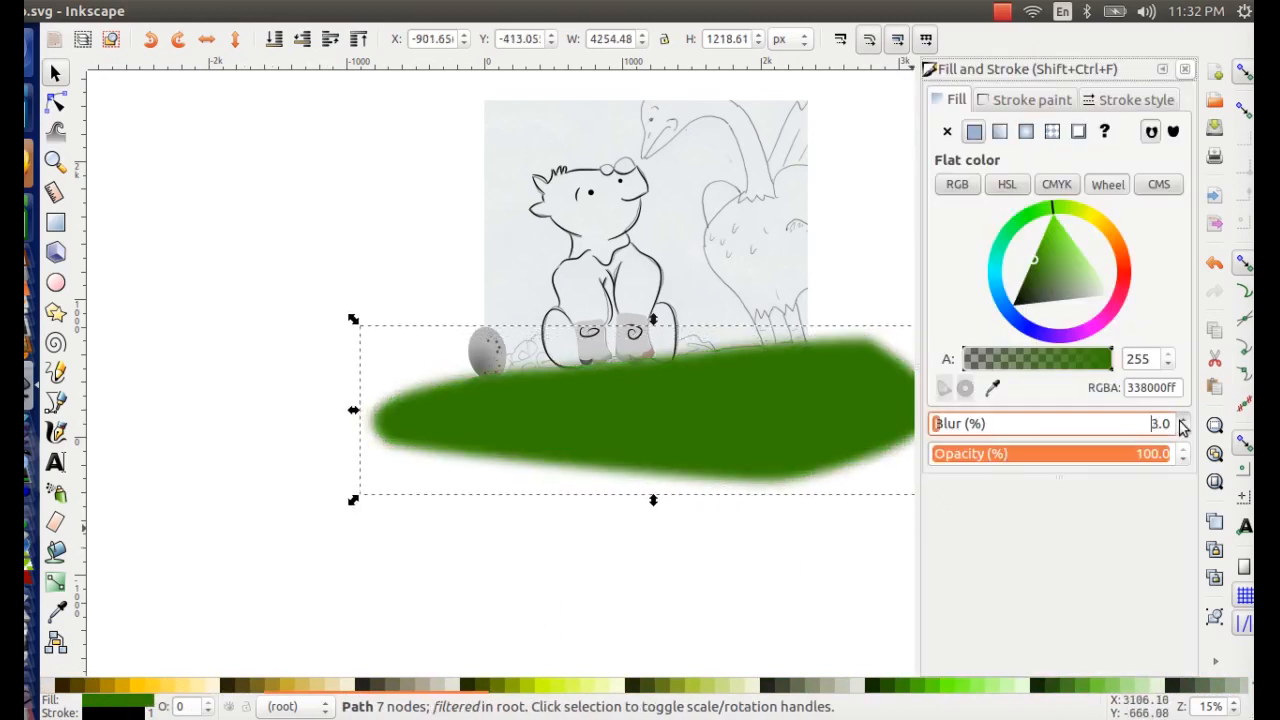
{"action": "left_click", "coordinate": [1181, 420]}
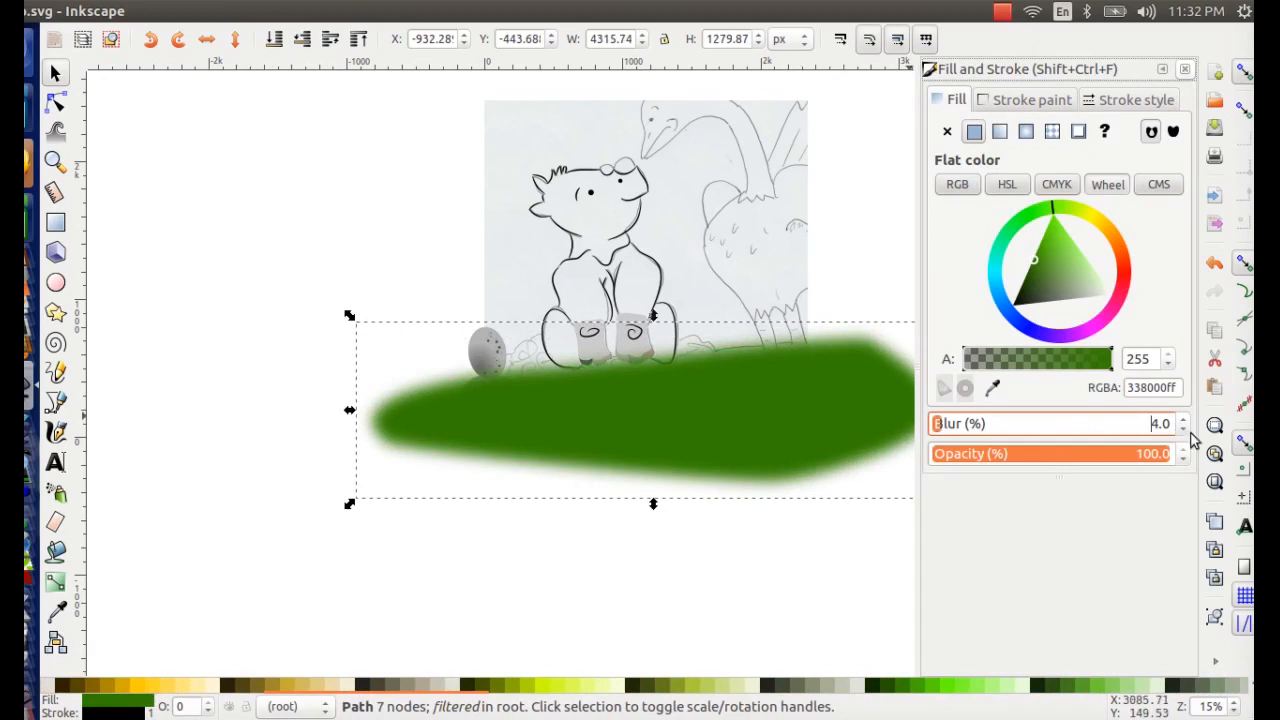
- Lower the ground shape to the bottom of the stack, behind the reference sketch and the rocks
{"action": "left_click", "coordinate": [302, 39]}
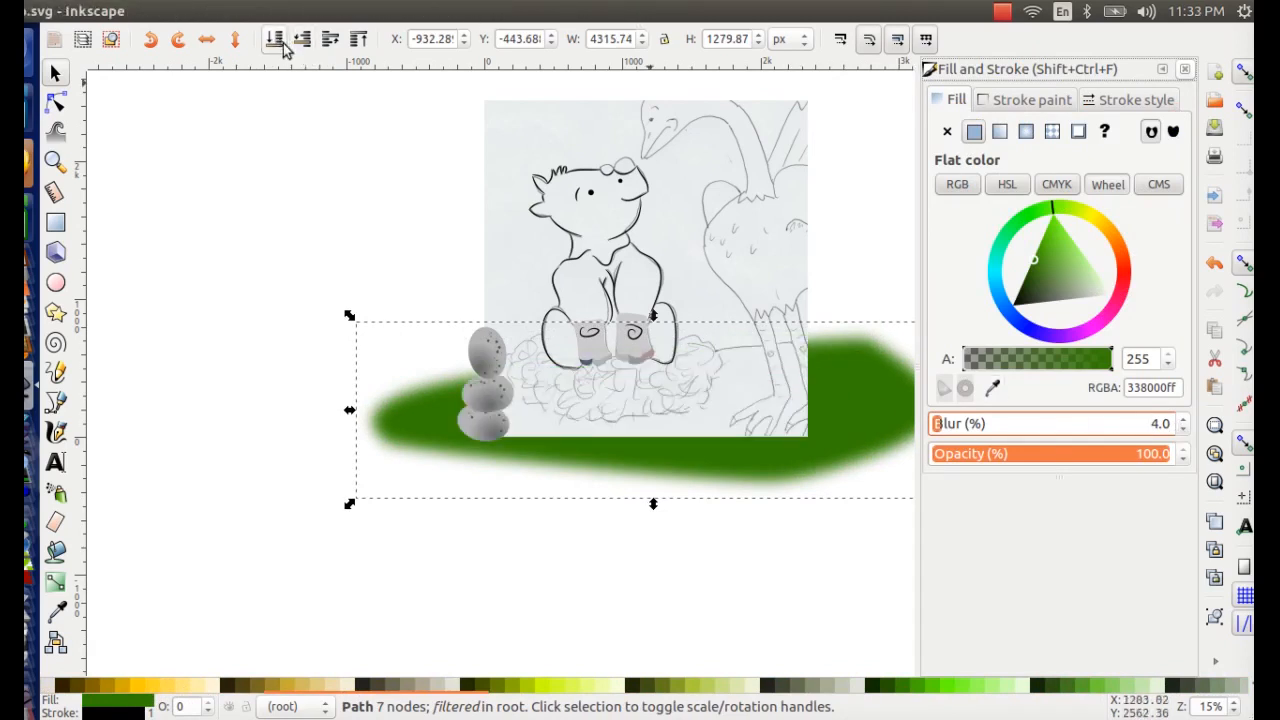
{"action": "left_click", "coordinate": [633, 150]}
{"action": "mouse_move", "coordinate": [633, 150]}
{"action": "left_mouse_down"}
{"action": "mouse_move", "coordinate": [742, 579]}
{"action": "mouse_move", "coordinate": [671, 509]}
{"action": "mouse_move", "coordinate": [573, 128]}
{"action": "mouse_move", "coordinate": [550, 112]}
{"action": "left_mouse_up"}
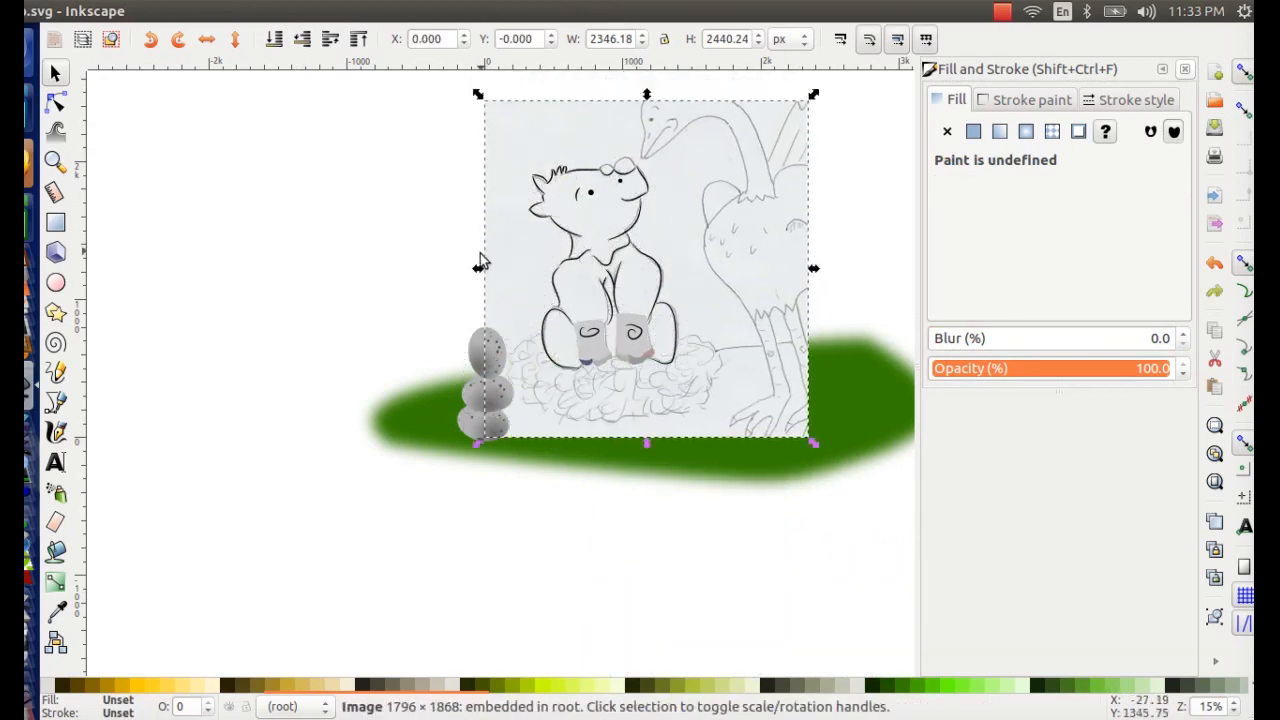
- Set the ground shape's blur back to 0 and close the fill and stroke settings
{"action": "left_click", "coordinate": [847, 403]}
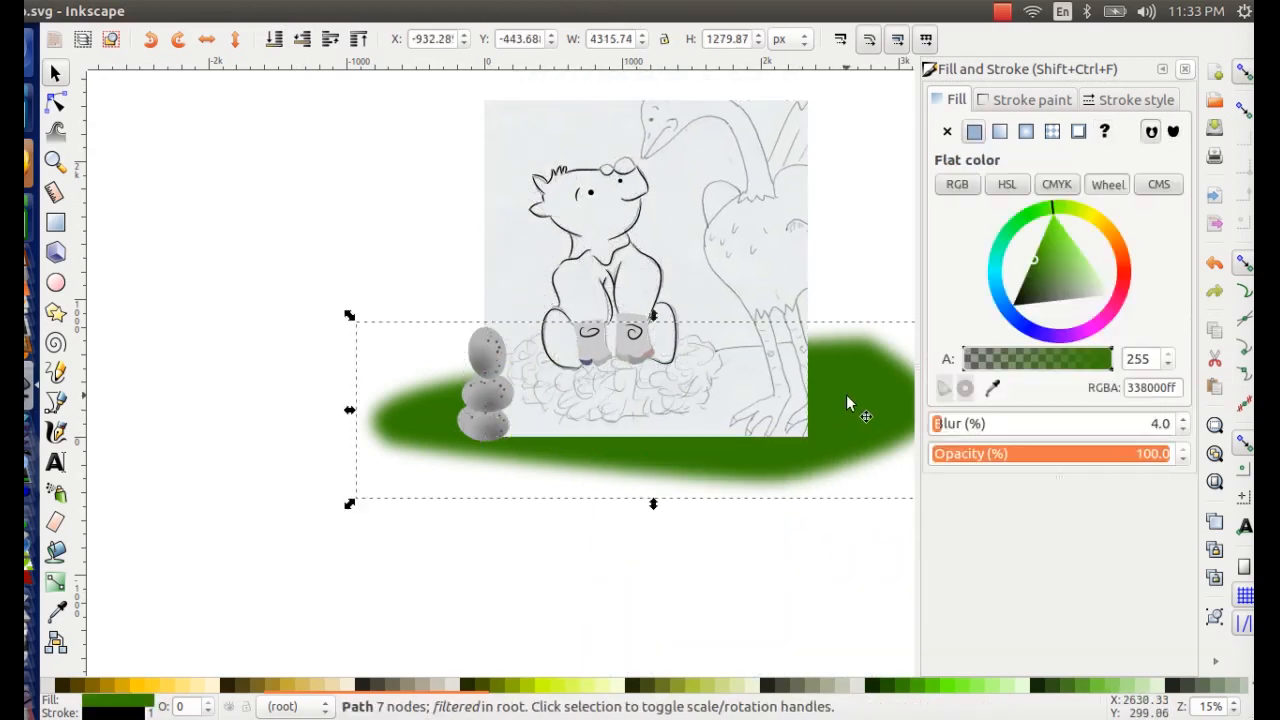
{"action": "left_click", "coordinate": [1183, 431]}
{"action": "left_click", "coordinate": [1183, 431]}
{"action": "left_click", "coordinate": [1183, 431]}
{"action": "left_click", "coordinate": [1183, 431]}
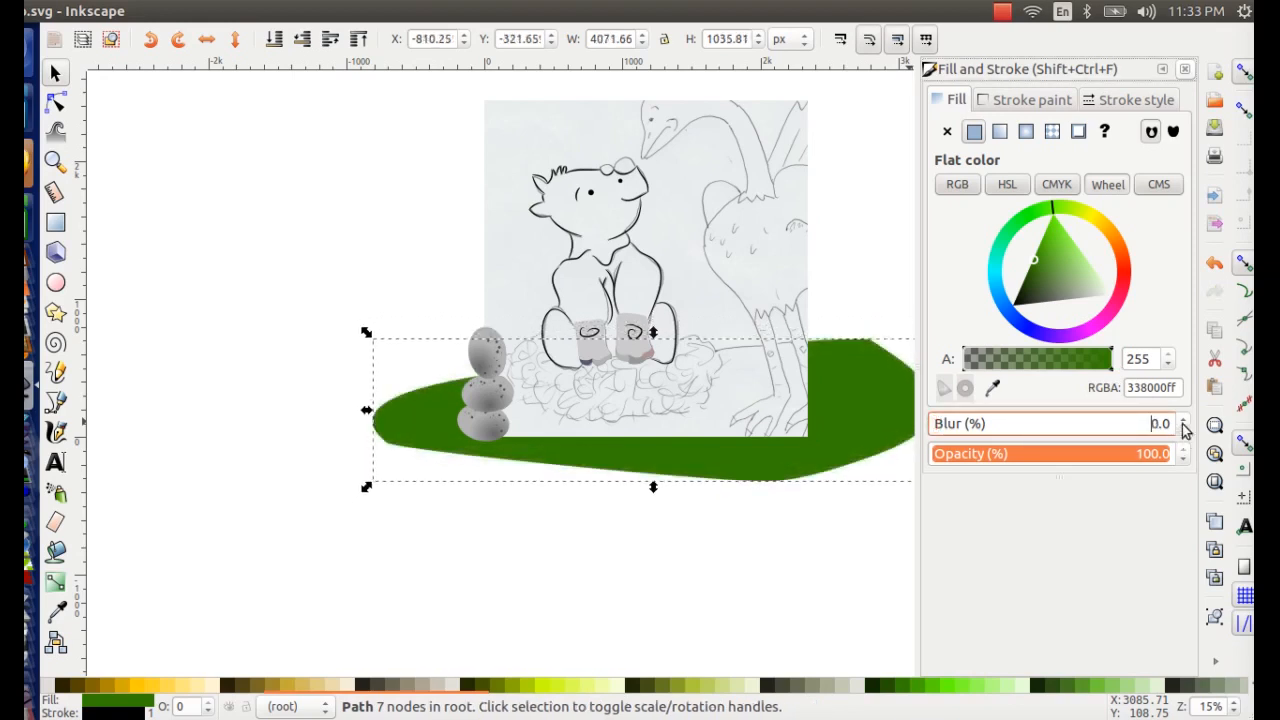
{"action": "left_click", "coordinate": [1185, 69]}
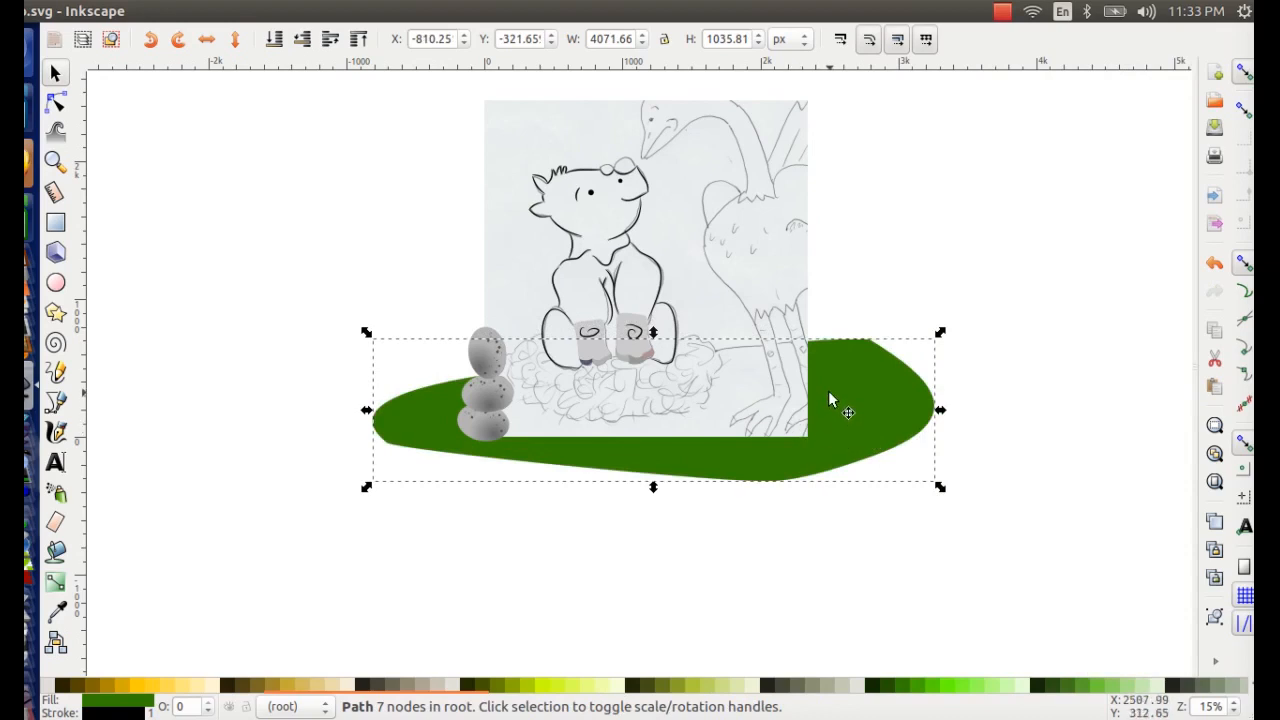
- Simplify the ground shape's path four times to reduce its nodes
{"action": "left_click", "coordinate": [343, 298]}
{"action": "key", "text": "plus"}
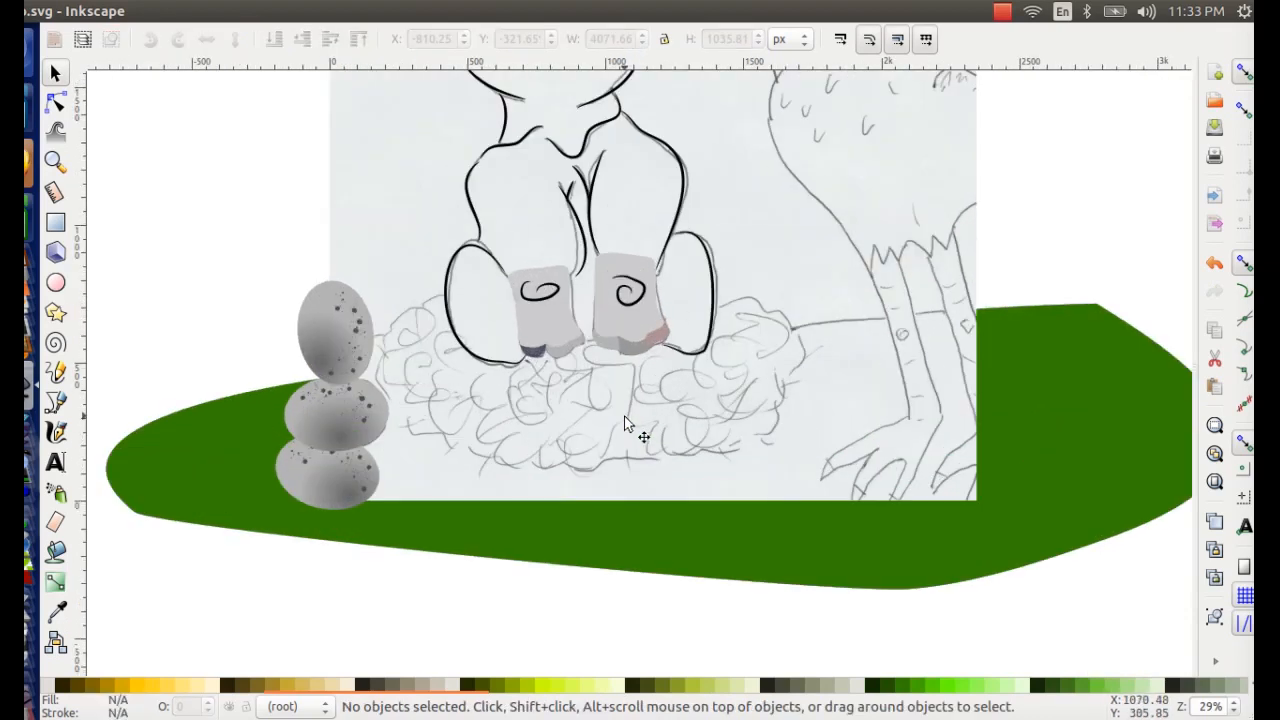
{"action": "left_click", "coordinate": [950, 438]}
{"action": "key", "text": "ctrl+l"}
{"action": "key", "text": "ctrl+l"}
{"action": "key", "text": "ctrl+l"}
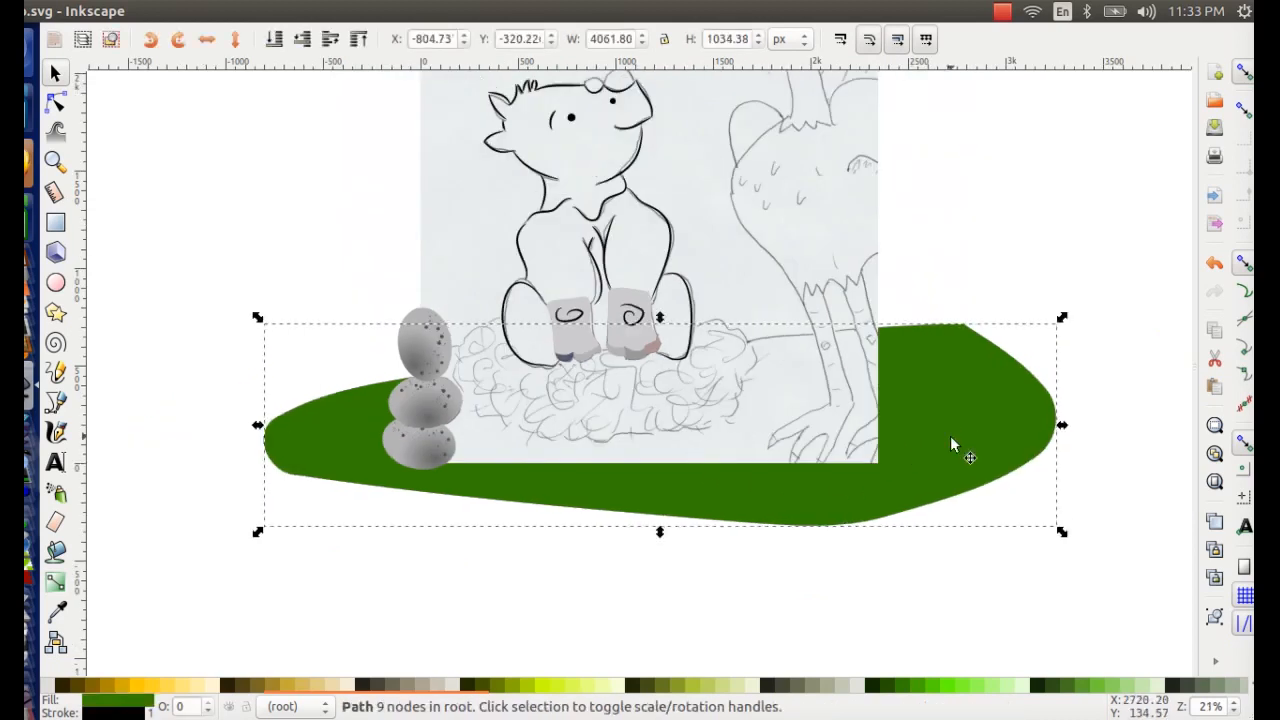
{"action": "key", "text": "ctrl+l"}
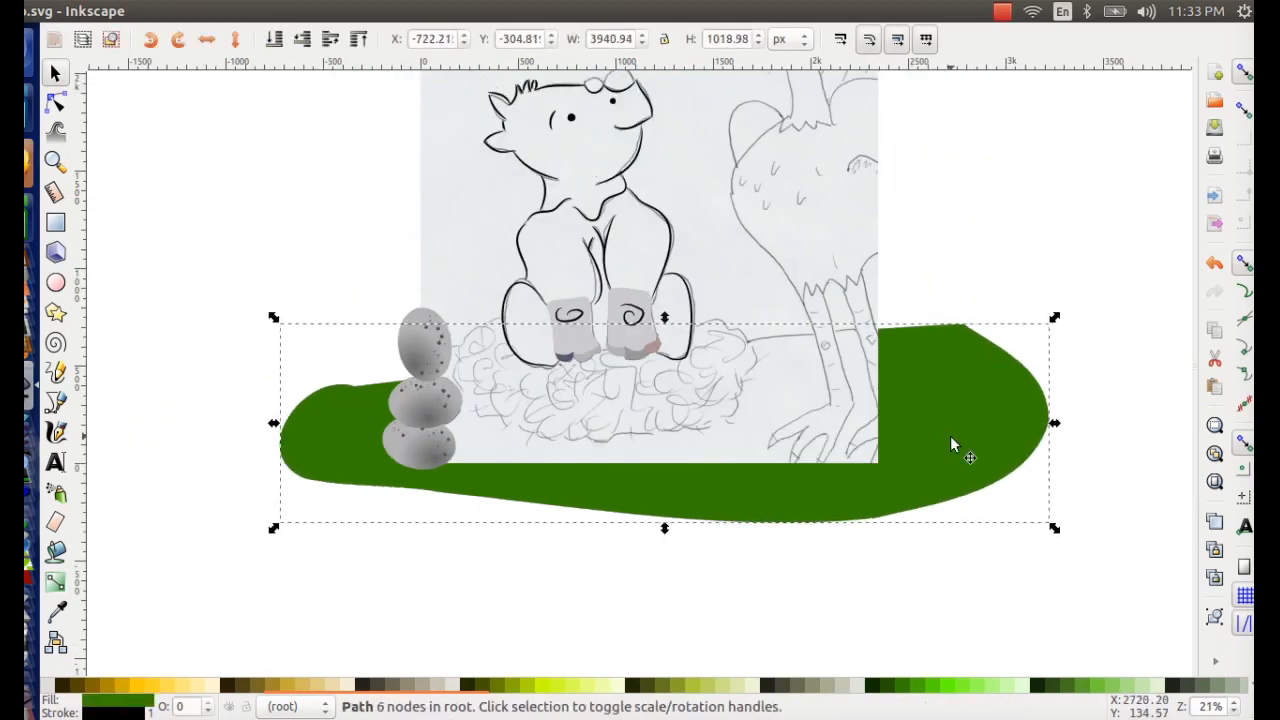
- Delete the ground shape's upper-left node and auto-smooth its upper-right node to round the top edge
{"action": "left_click", "coordinate": [56, 103]}
{"action": "left_click_drag", "start_coordinate": [305, 277], "coordinate": [370, 405]}
{"action": "key", "text": "Delete"}
{"action": "left_click_drag", "start_coordinate": [990, 268], "coordinate": [960, 360]}
{"action": "left_click_drag", "start_coordinate": [841, 266], "coordinate": [177, 289]}
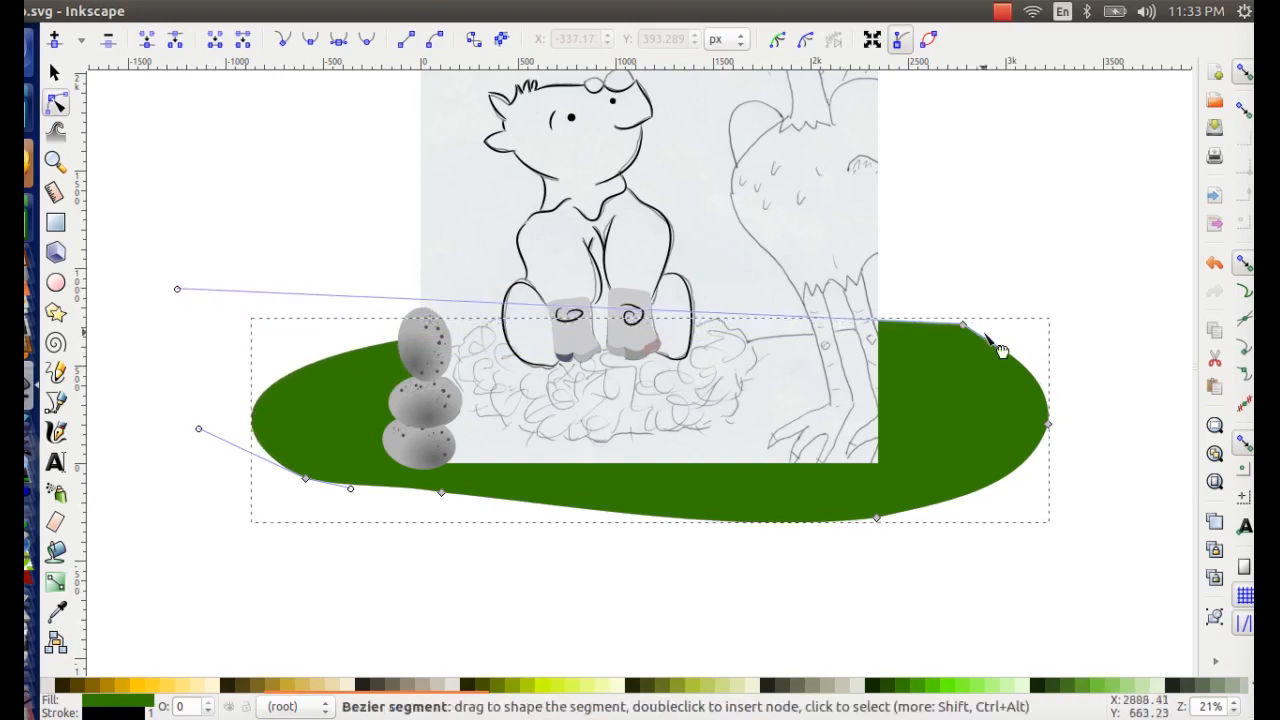
{"action": "left_click_drag", "start_coordinate": [955, 288], "coordinate": [968, 370]}
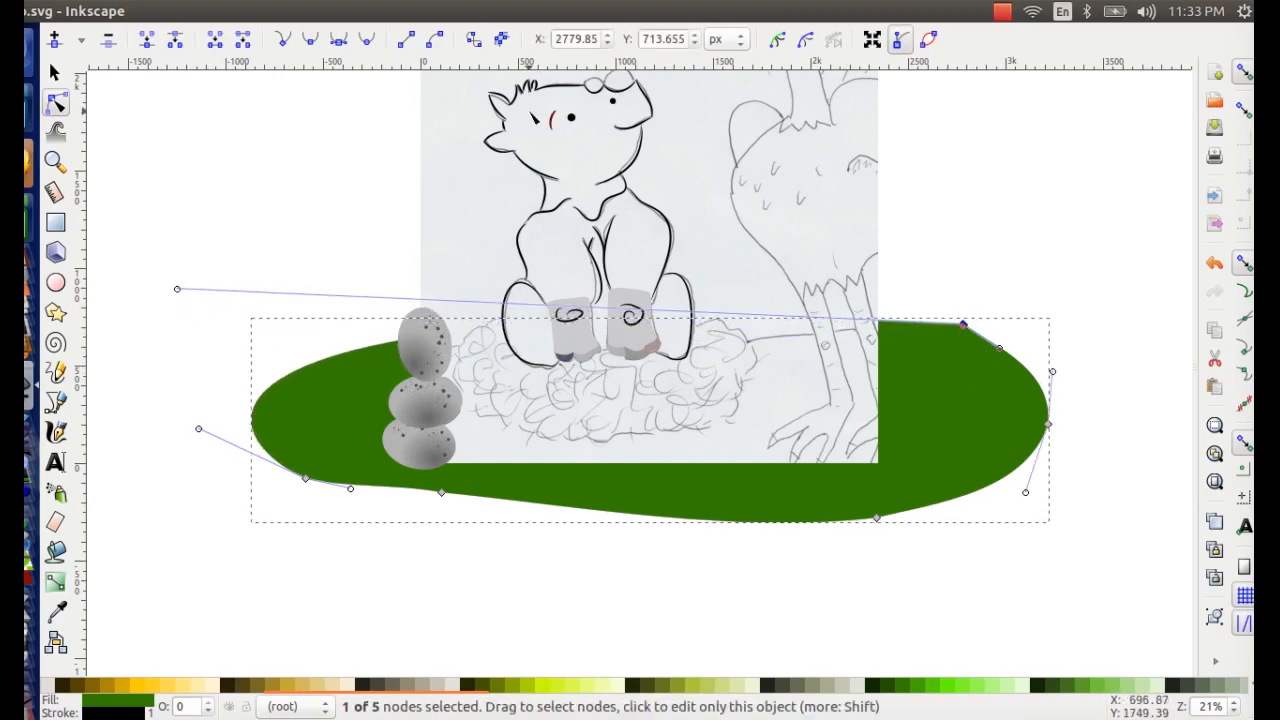
{"action": "left_click", "coordinate": [366, 43]}
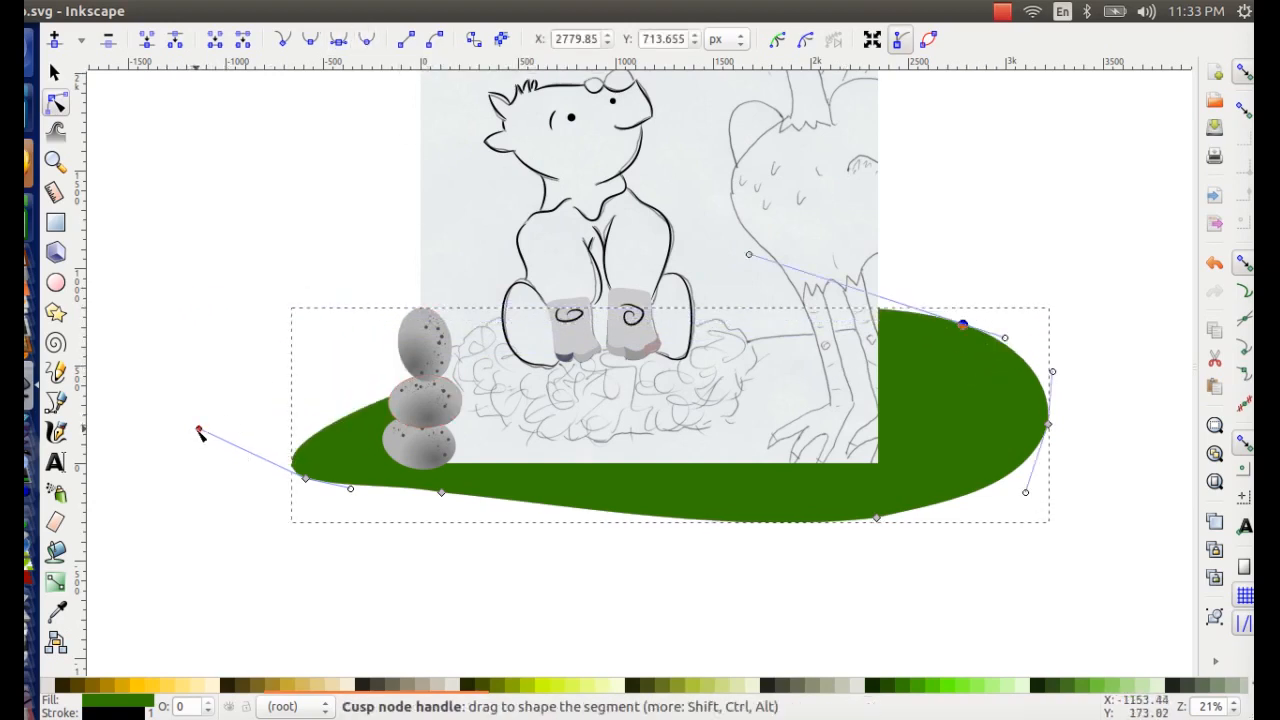
- Round the ground shape's left end with its lower-left node handles and delete the extra node on the bottom edge beneath the rocks
{"action": "left_click_drag", "start_coordinate": [198, 432], "coordinate": [162, 298]}
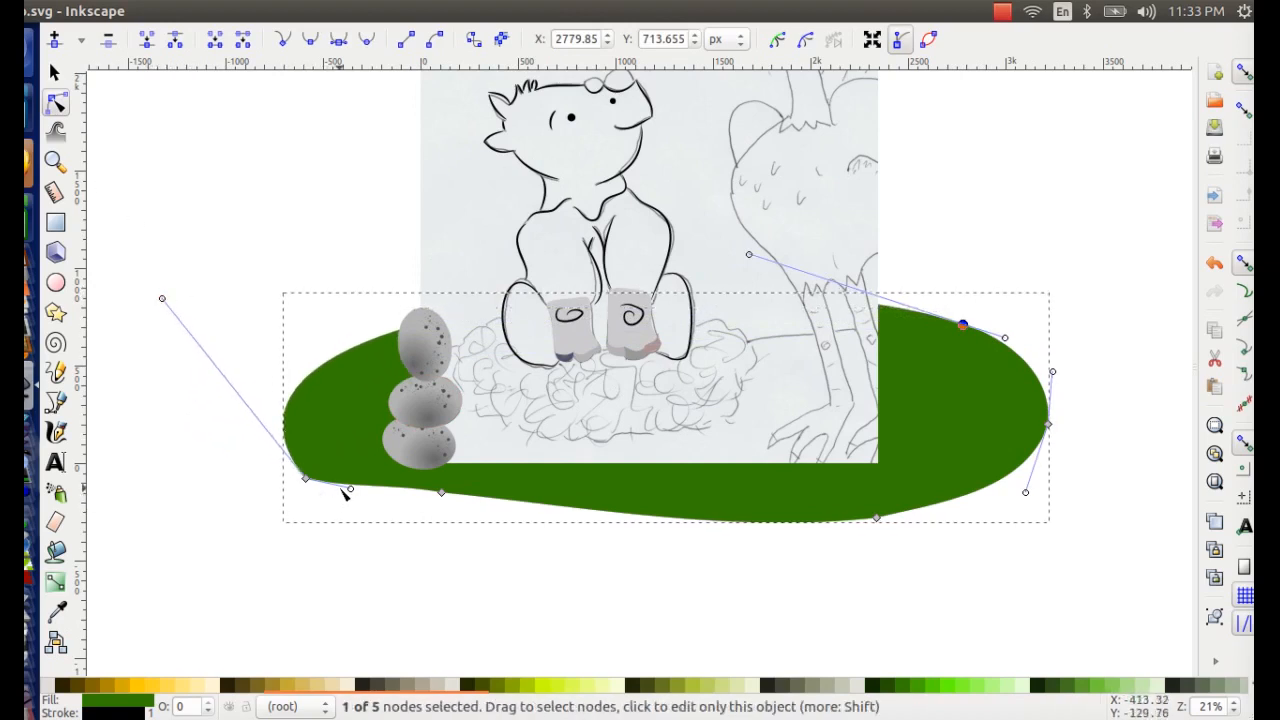
{"action": "left_click_drag", "start_coordinate": [350, 489], "coordinate": [318, 535]}
{"action": "left_click", "coordinate": [441, 493], "text": "ctrl+alt"}
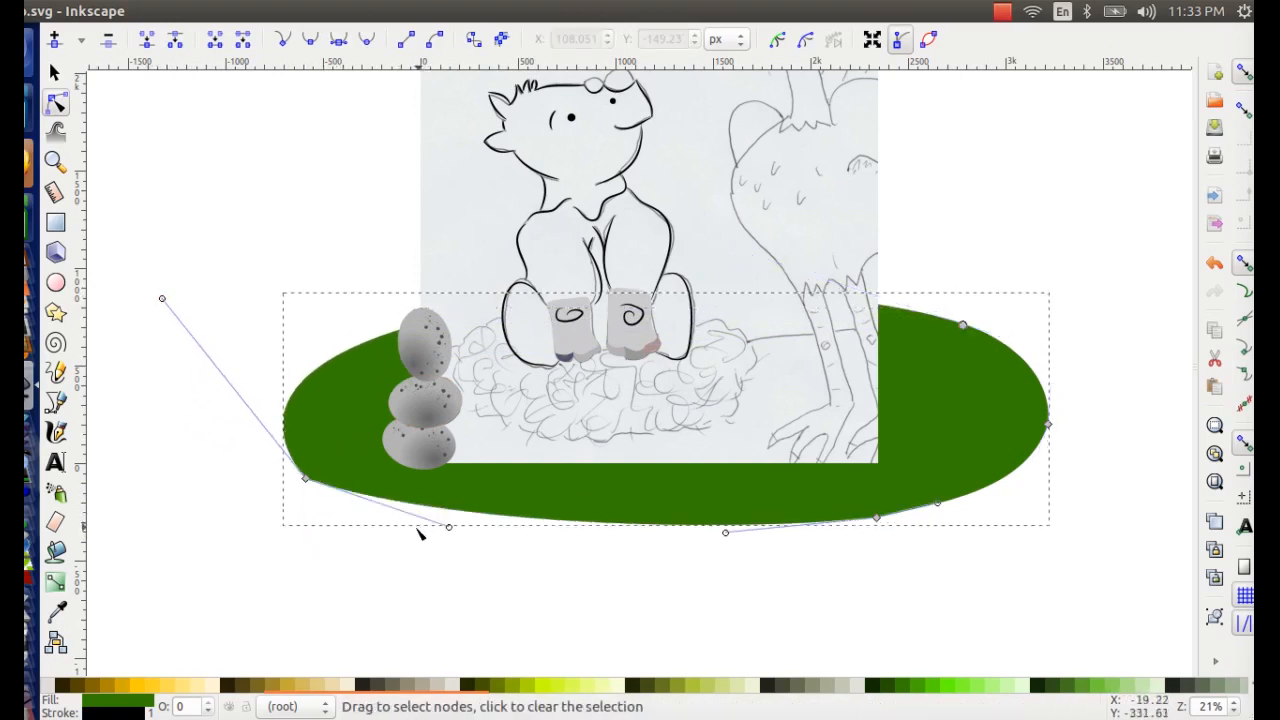
{"action": "left_click_drag", "start_coordinate": [281, 489], "coordinate": [320, 520]}
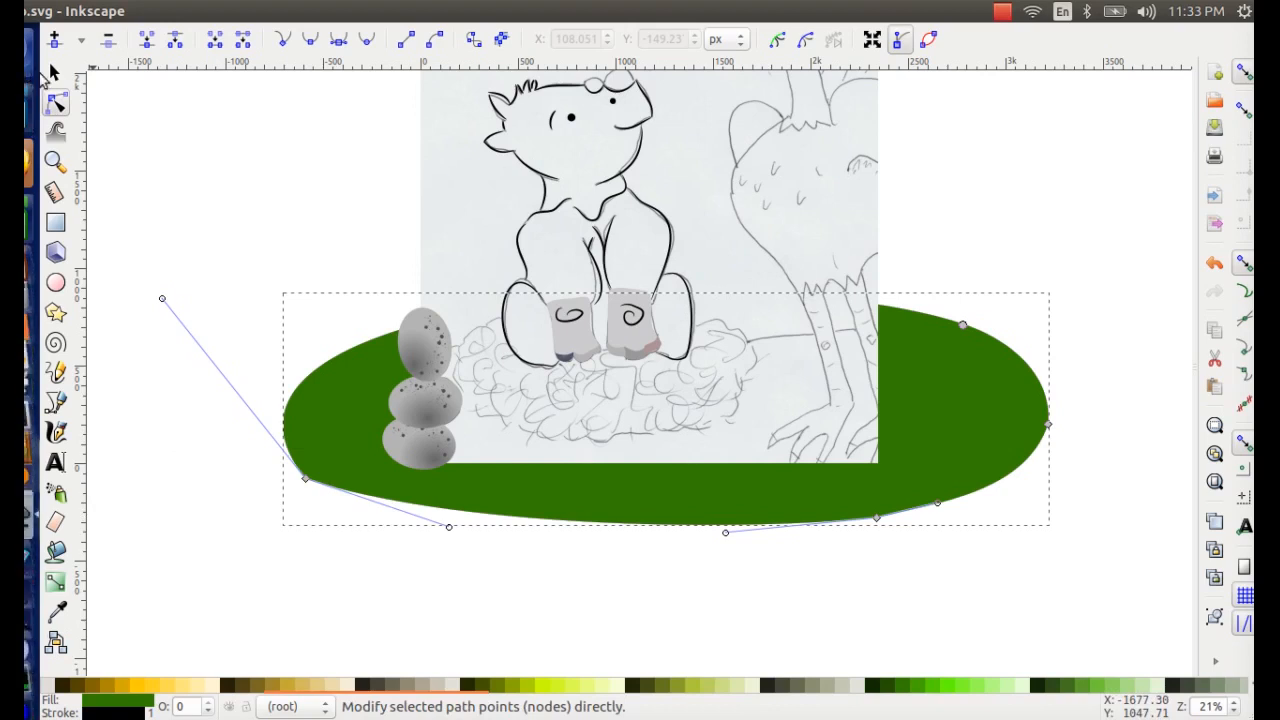
- Move the ground shape down to a Y position of about -480 px and deselect it
{"action": "left_click", "coordinate": [55, 73]}
{"action": "left_click_drag", "start_coordinate": [586, 490], "coordinate": [590, 524]}
{"action": "left_click", "coordinate": [350, 278]}
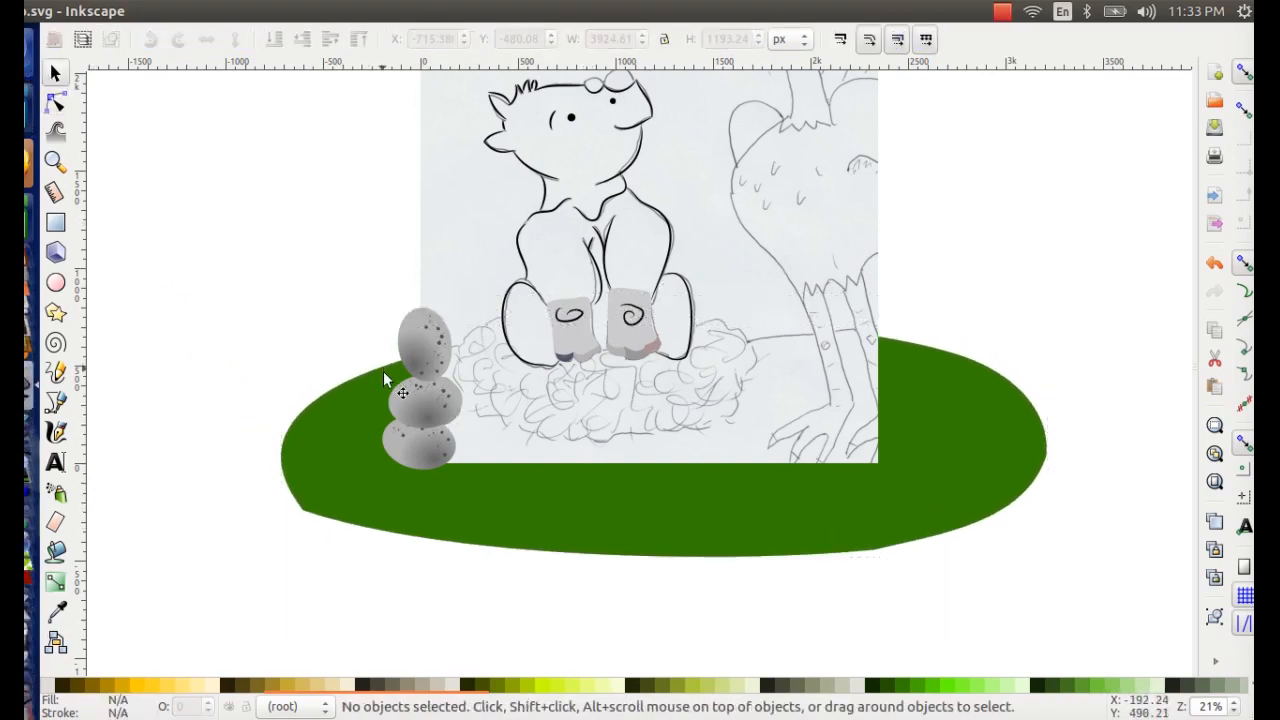
- Try a short freehand pencil stroke in the empty area beside the ground shape and undo it
{"action": "left_click", "coordinate": [55, 371]}
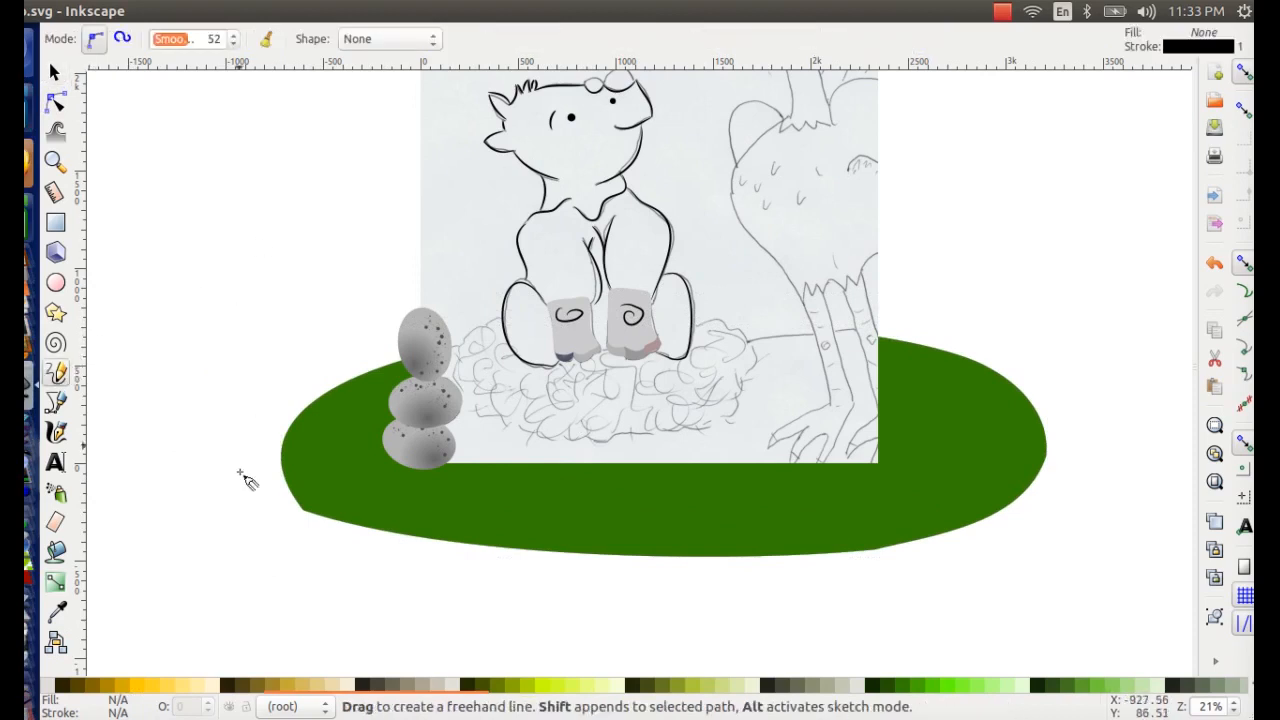
{"action": "left_click_drag", "start_coordinate": [355, 704], "coordinate": [441, 709]}
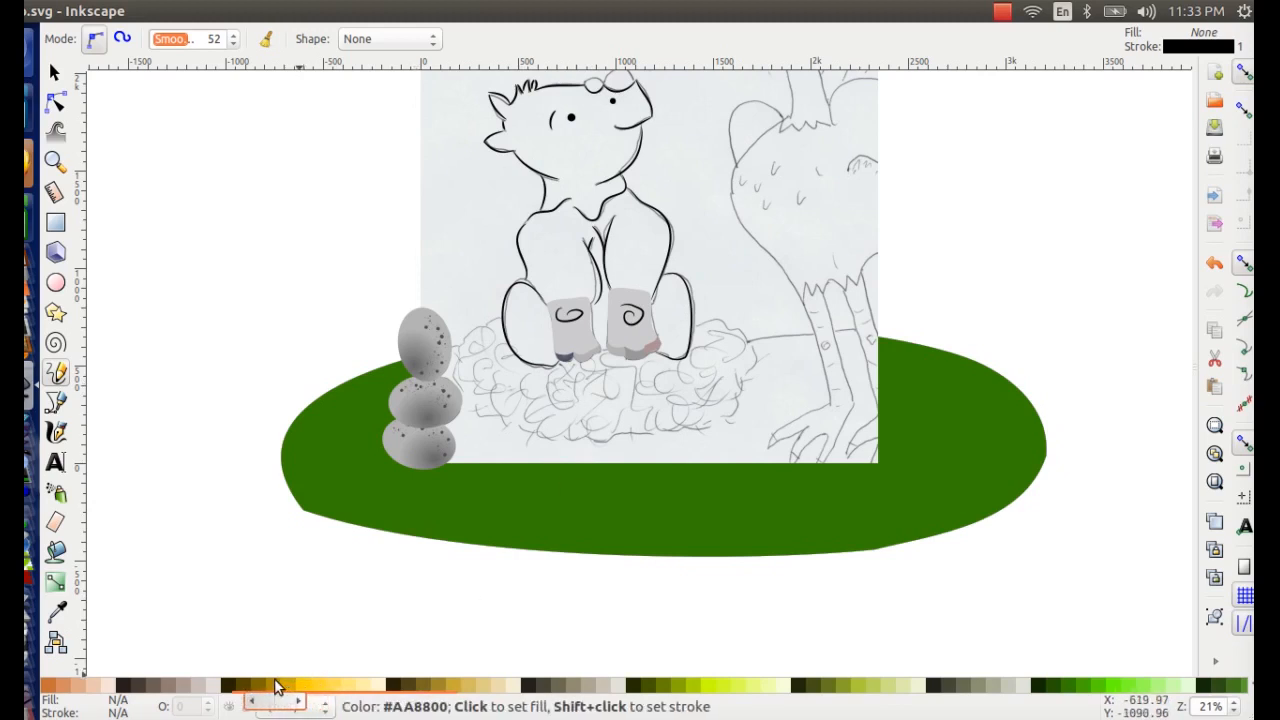
{"action": "scroll", "coordinate": [283, 697], "scroll_direction": "left", "scroll_amount": 2}
{"action": "left_click_drag", "start_coordinate": [222, 242], "coordinate": [210, 300]}
{"action": "key", "text": "ctrl+z"}
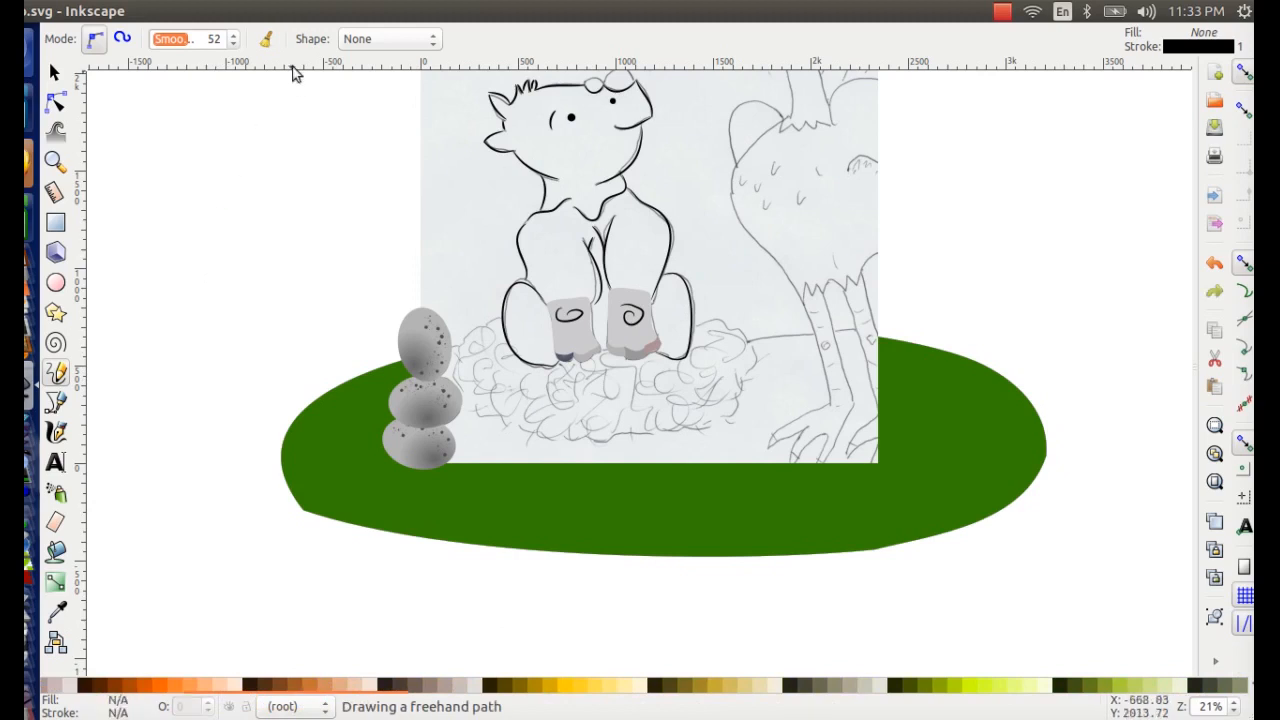
- Draw a small S-curved pencil stroke of about 48 by 187 px with the Ellipse shape beside the ground, and fill it brown
{"action": "left_click", "coordinate": [343, 39]}
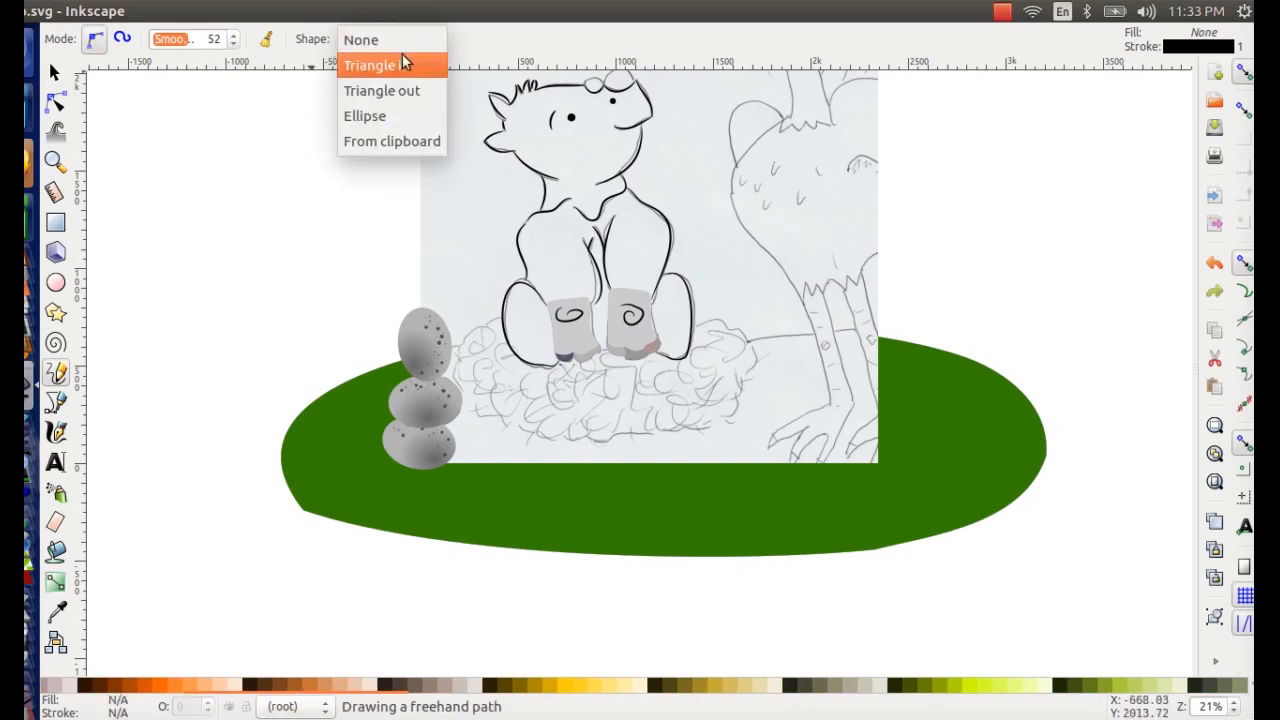
{"action": "left_click", "coordinate": [387, 113]}
{"action": "scroll", "coordinate": [300, 320], "scroll_direction": "left", "scroll_amount": 3}
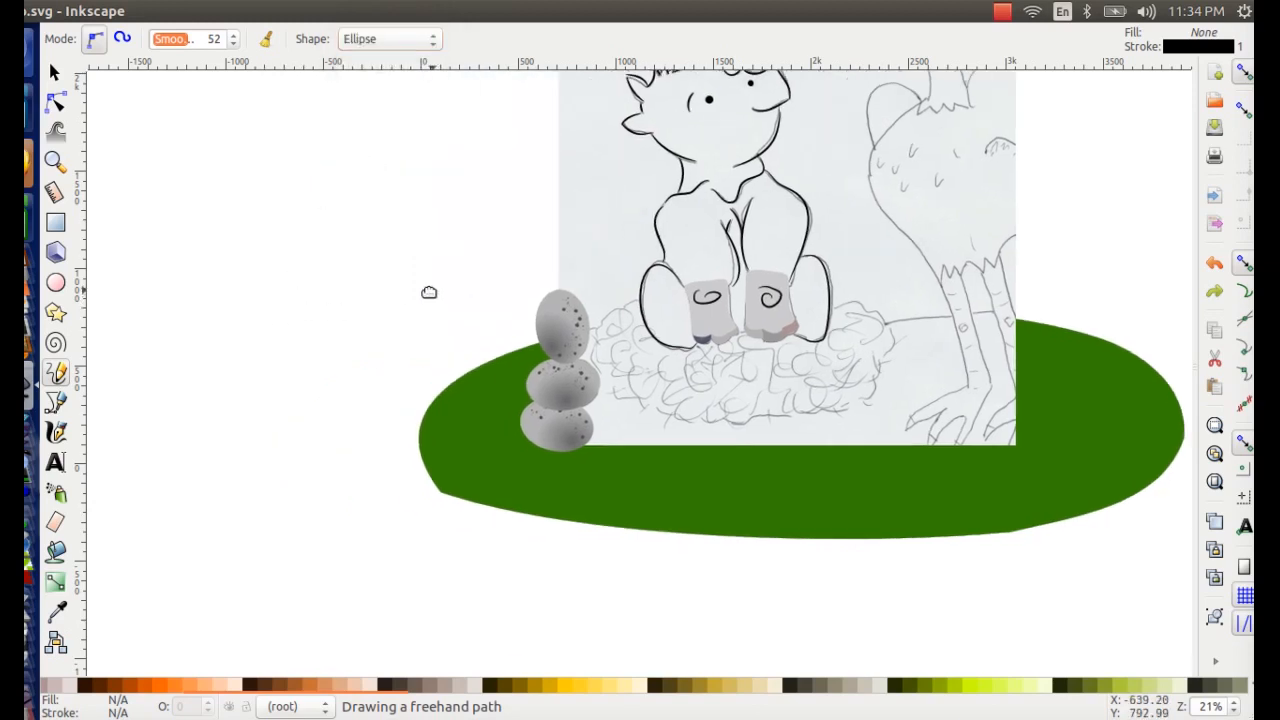
{"action": "scroll", "coordinate": [418, 388], "scroll_direction": "up", "scroll_amount": 2, "text": "ctrl"}
{"action": "scroll", "coordinate": [374, 343], "scroll_direction": "left", "scroll_amount": 3}
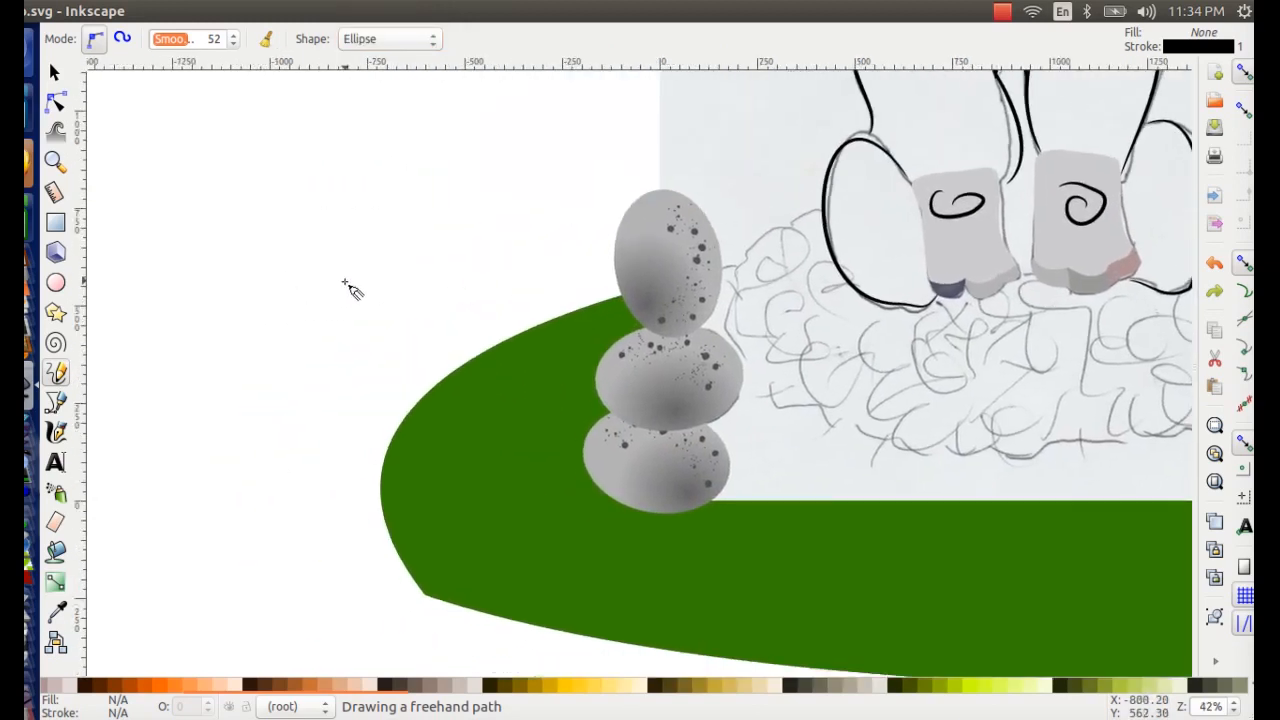
{"action": "mouse_move", "coordinate": [300, 703]}
{"action": "left_mouse_down"}
{"action": "mouse_move", "coordinate": [243, 705]}
{"action": "mouse_move", "coordinate": [290, 705]}
{"action": "left_mouse_up"}
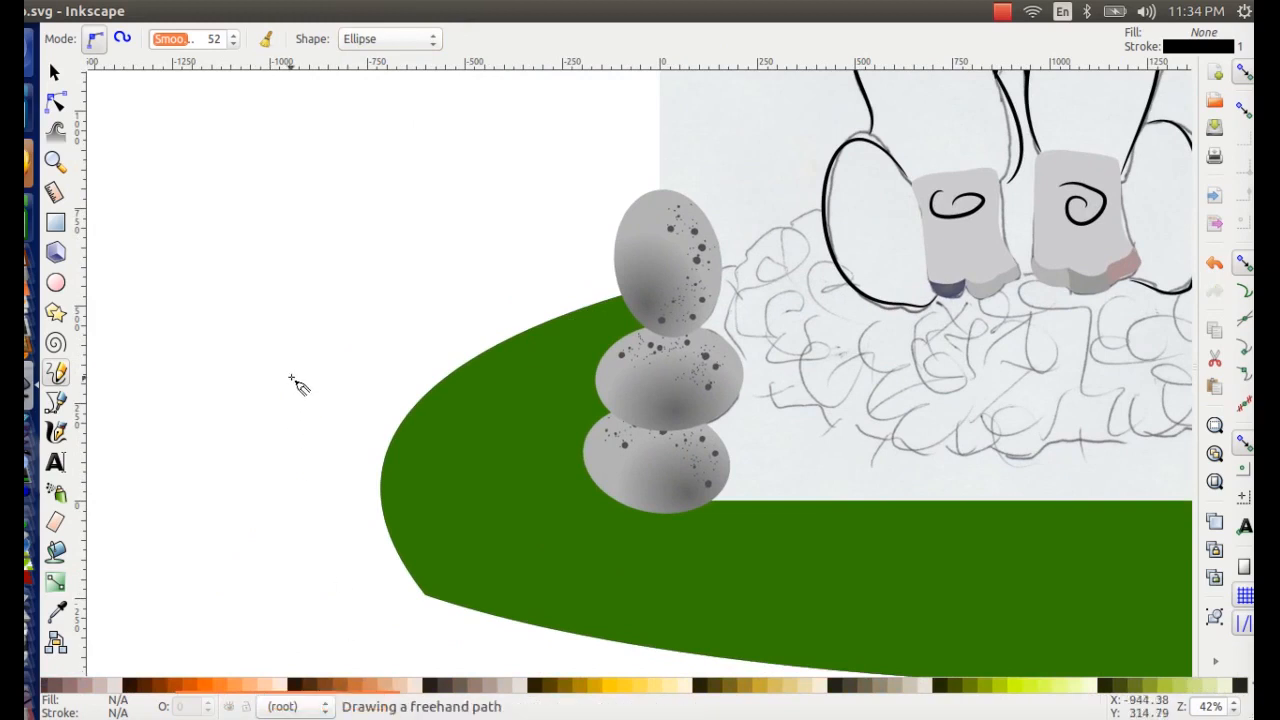
{"action": "left_click_drag", "start_coordinate": [285, 372], "coordinate": [276, 444]}
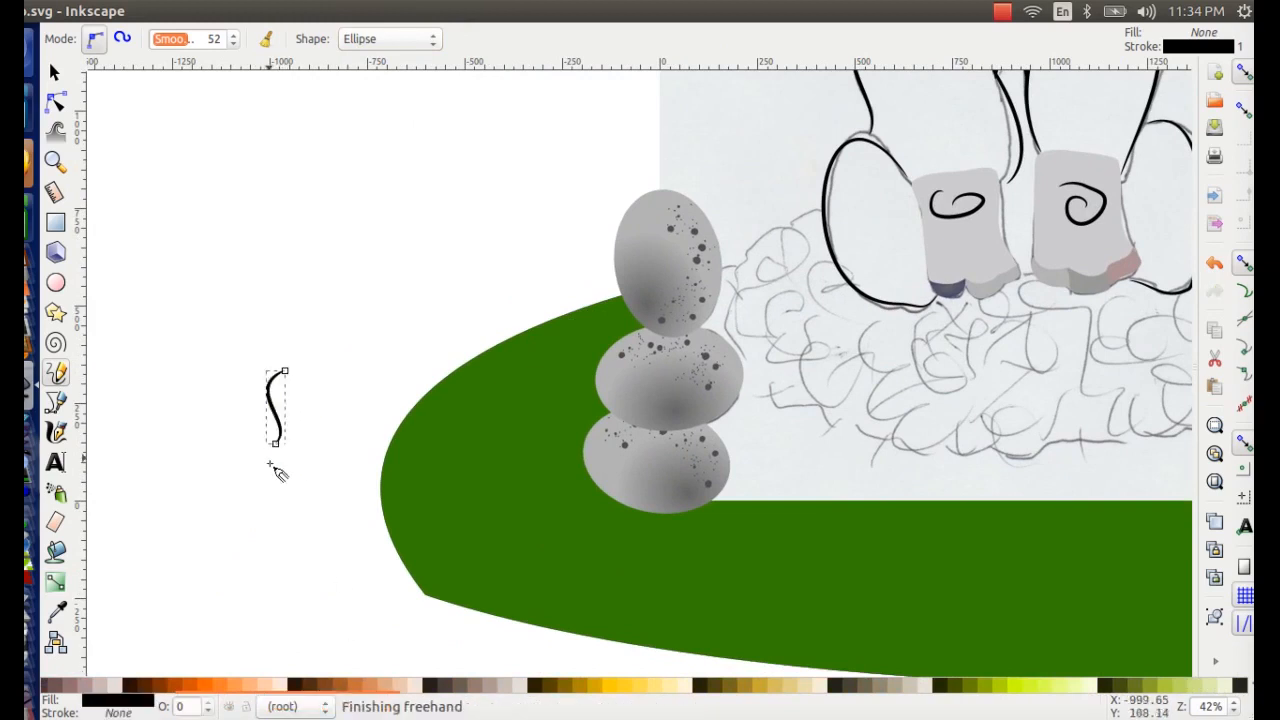
{"action": "left_click", "coordinate": [336, 685]}
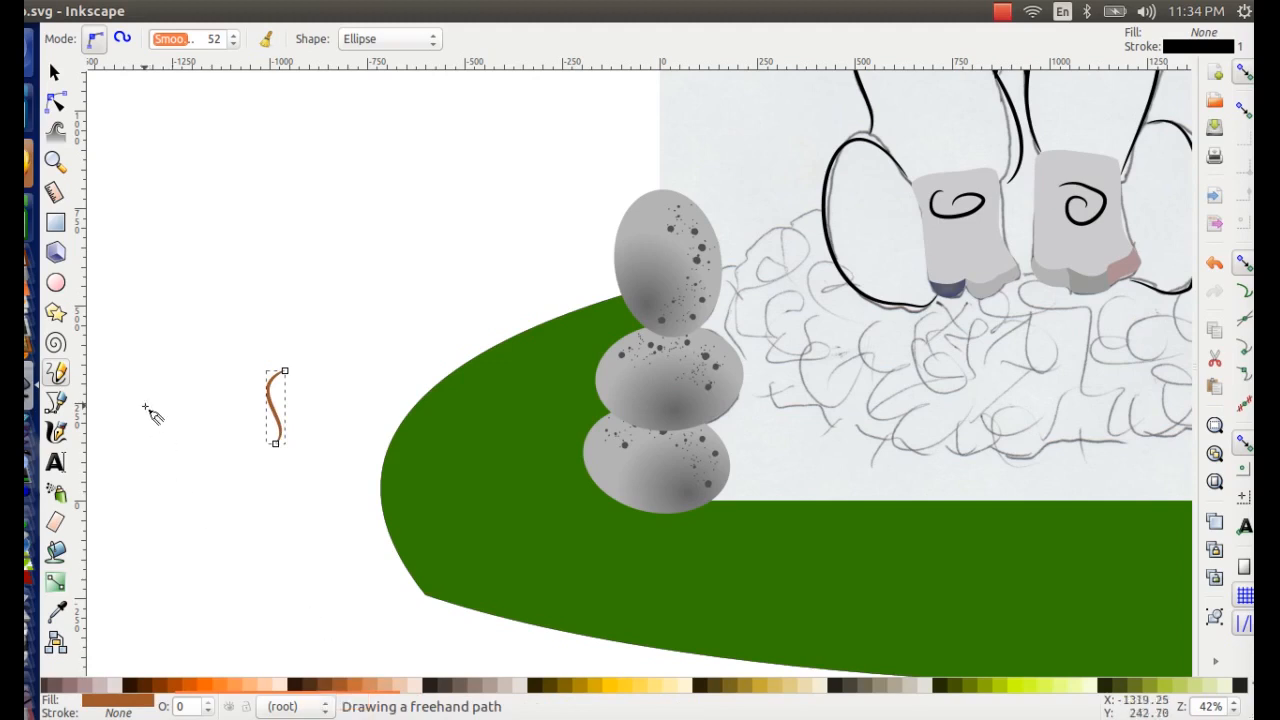
- Scale the brown stroke down to about 31 by 113 px and move it to about X -627, Y 589 px
{"action": "key", "text": "s"}
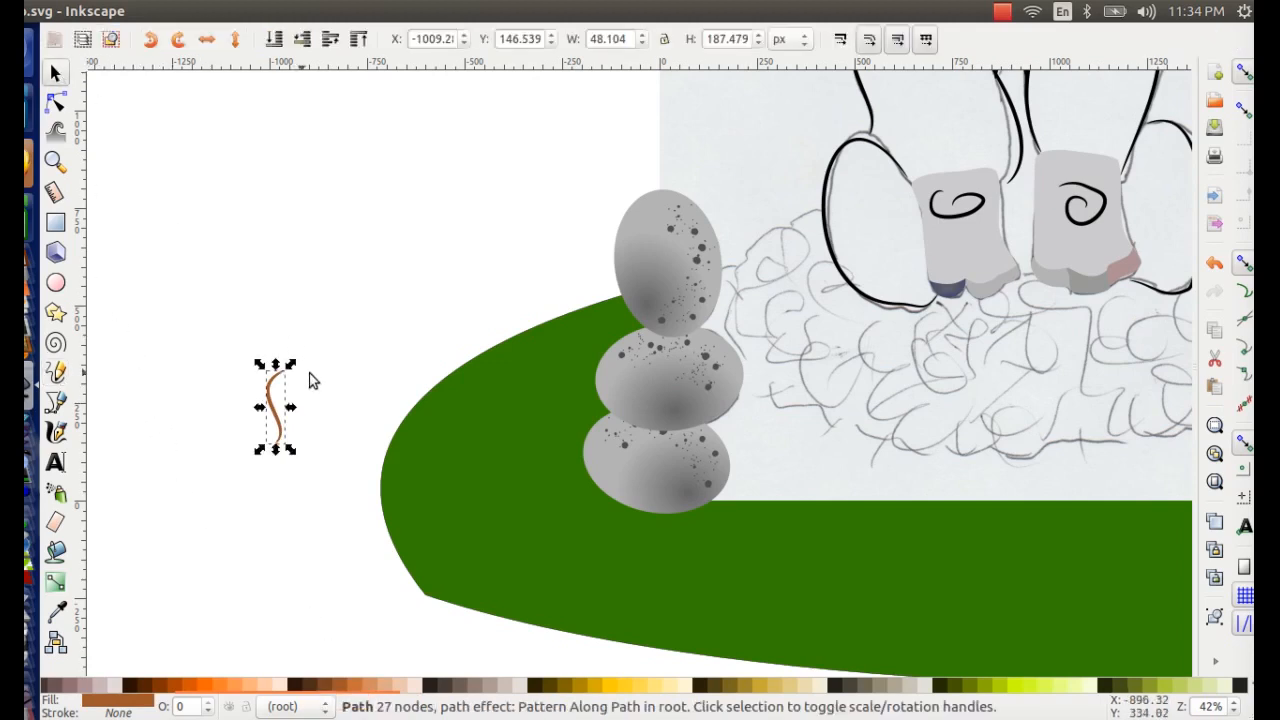
{"action": "left_click_drag", "start_coordinate": [289, 457], "coordinate": [286, 450]}
{"action": "left_click", "coordinate": [283, 442]}
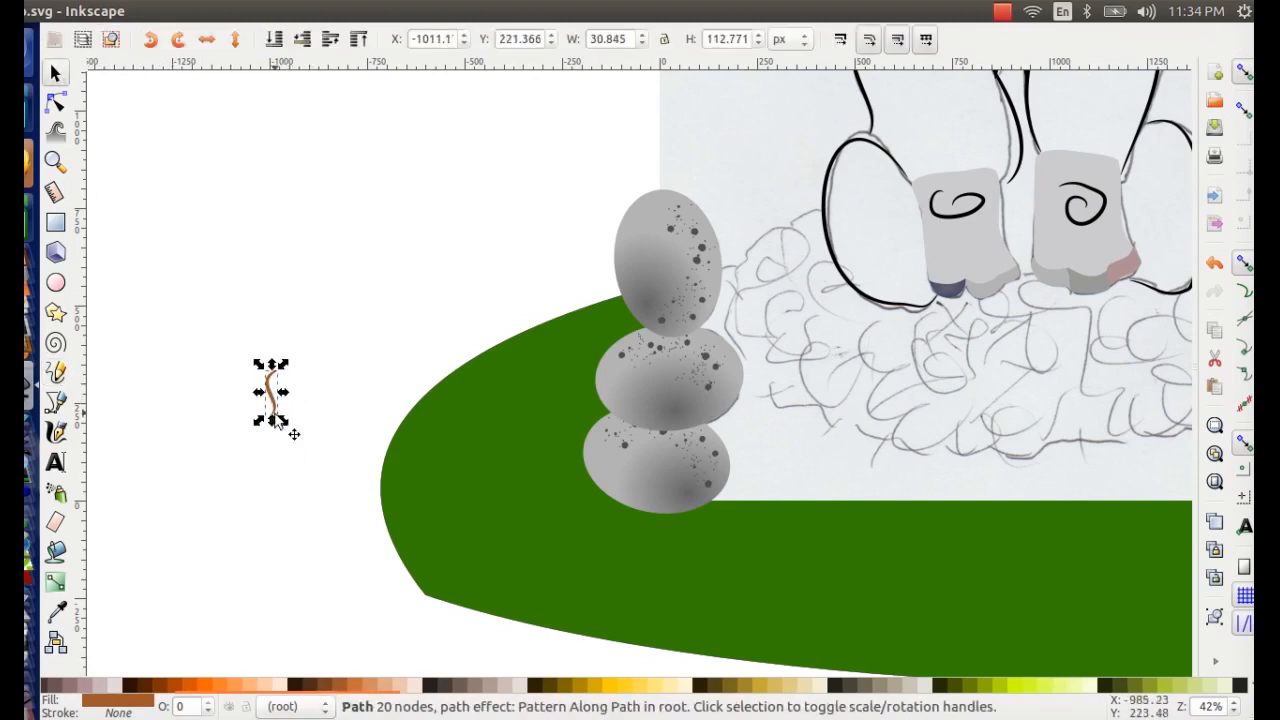
{"action": "mouse_move", "coordinate": [272, 391]}
{"action": "left_mouse_down"}
{"action": "mouse_move", "coordinate": [840, 380]}
{"action": "mouse_move", "coordinate": [400, 305]}
{"action": "left_mouse_up"}
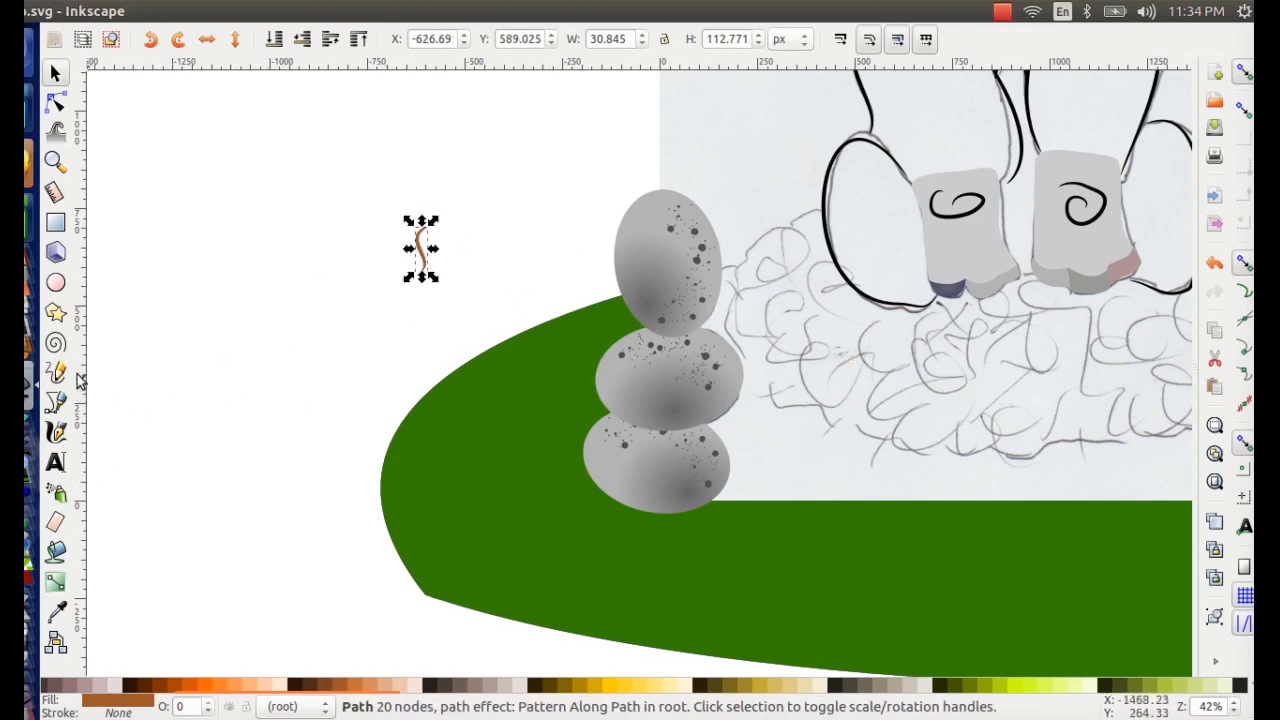
- Try tracing a closed freehand outline around the nest sketch with the pencil's Ellipse shape
{"action": "scroll", "coordinate": [600, 290], "scroll_direction": "right", "scroll_amount": 6}
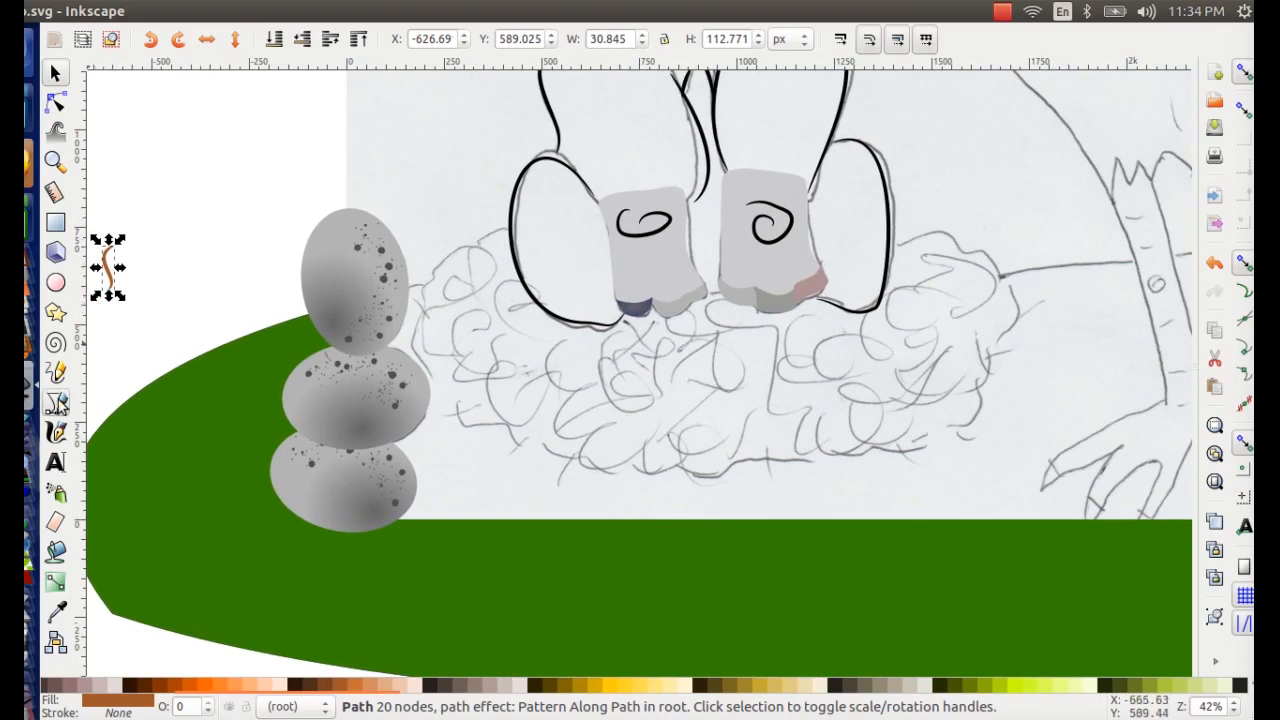
{"action": "left_click", "coordinate": [57, 403]}
{"action": "left_click", "coordinate": [56, 372]}
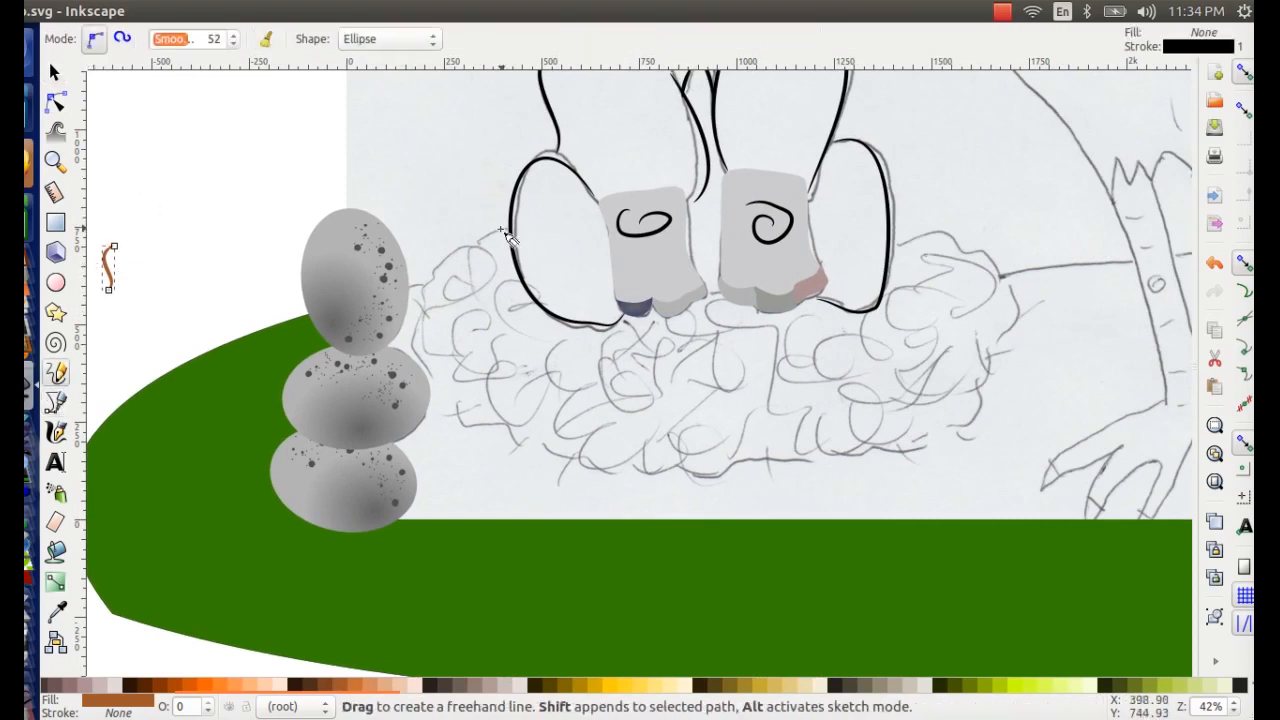
{"action": "mouse_move", "coordinate": [499, 231]}
{"action": "left_mouse_down"}
{"action": "mouse_move", "coordinate": [442, 273]}
{"action": "mouse_move", "coordinate": [446, 353]}
{"action": "left_mouse_up"}
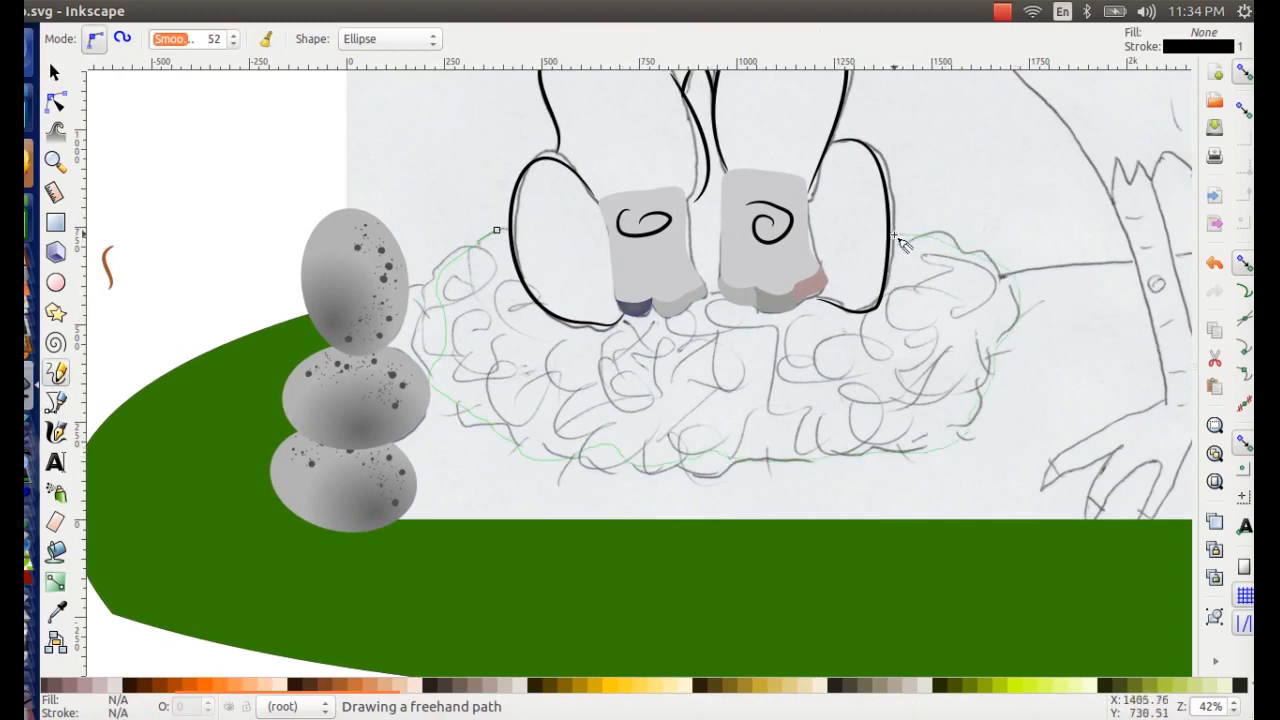
{"action": "mouse_move", "coordinate": [898, 243]}
{"action": "left_mouse_down"}
{"action": "mouse_move", "coordinate": [807, 258]}
{"action": "mouse_move", "coordinate": [585, 265]}
{"action": "left_mouse_up"}
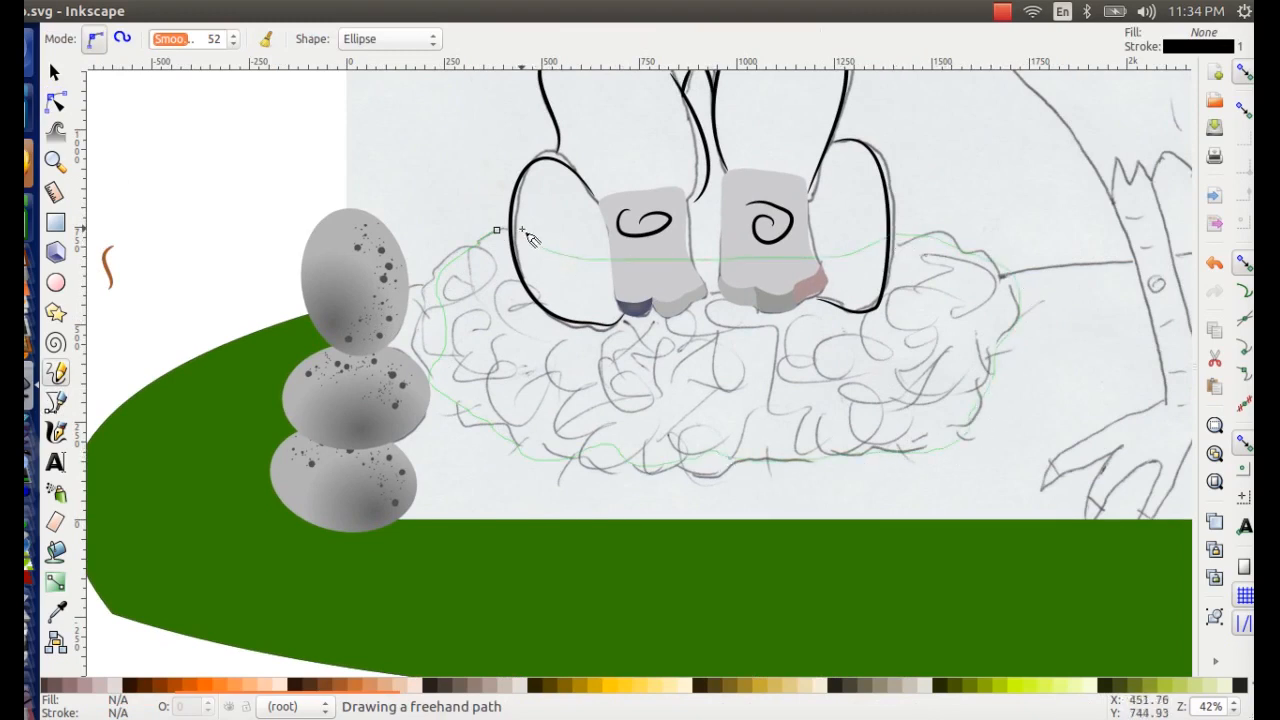
{"action": "left_click_drag", "start_coordinate": [505, 231], "coordinate": [501, 232]}
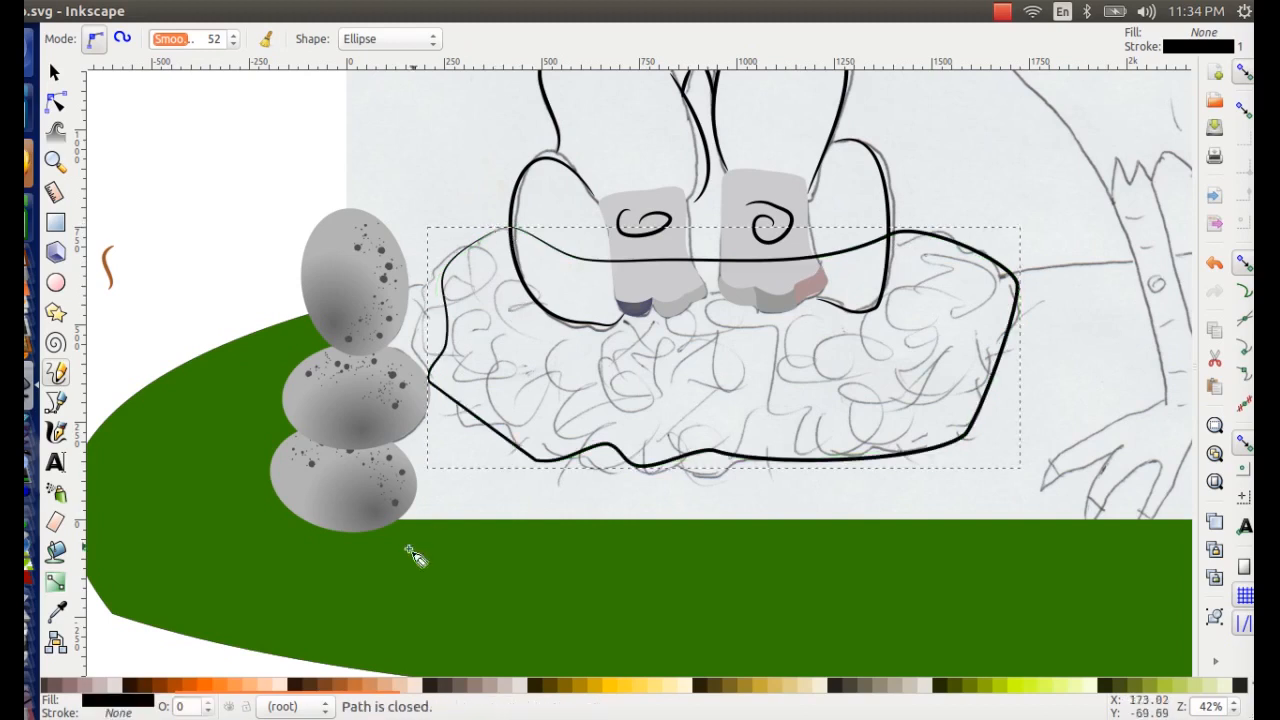
- Set the pencil's shape to None for new paths and delete the ellipse-shaped nest outline
{"action": "left_click", "coordinate": [364, 38]}
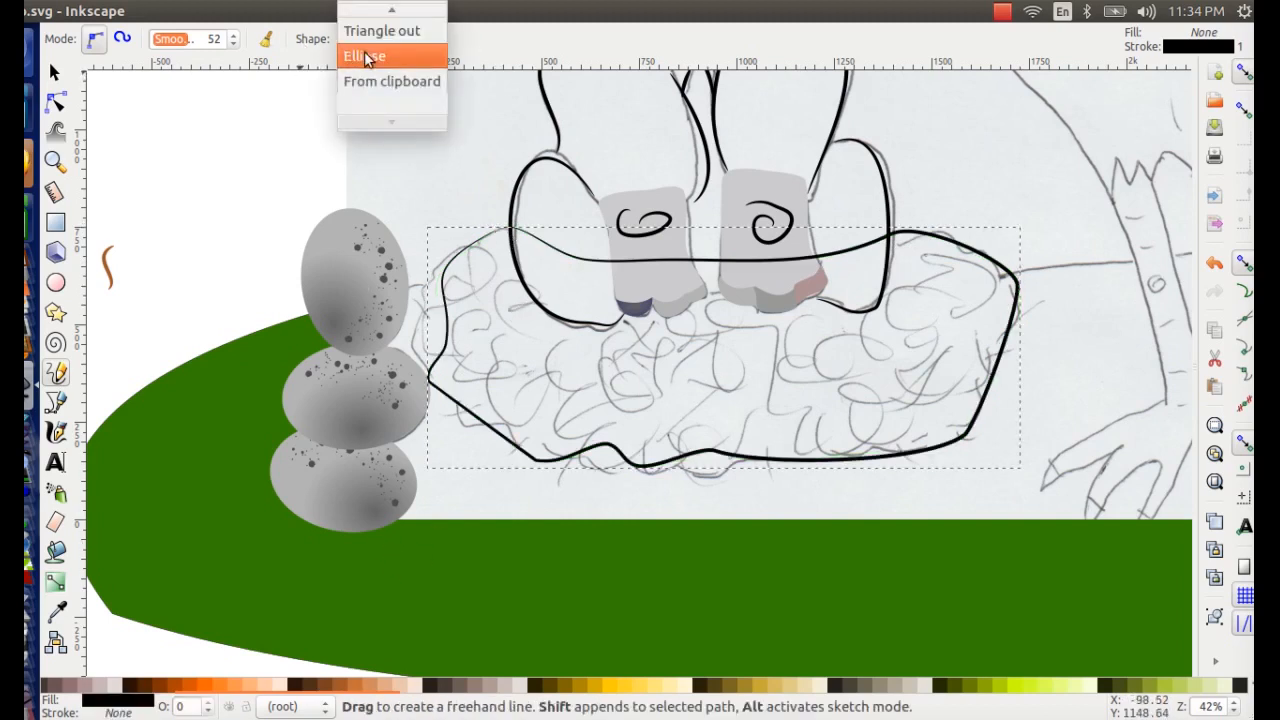
{"action": "left_click", "coordinate": [371, 17]}
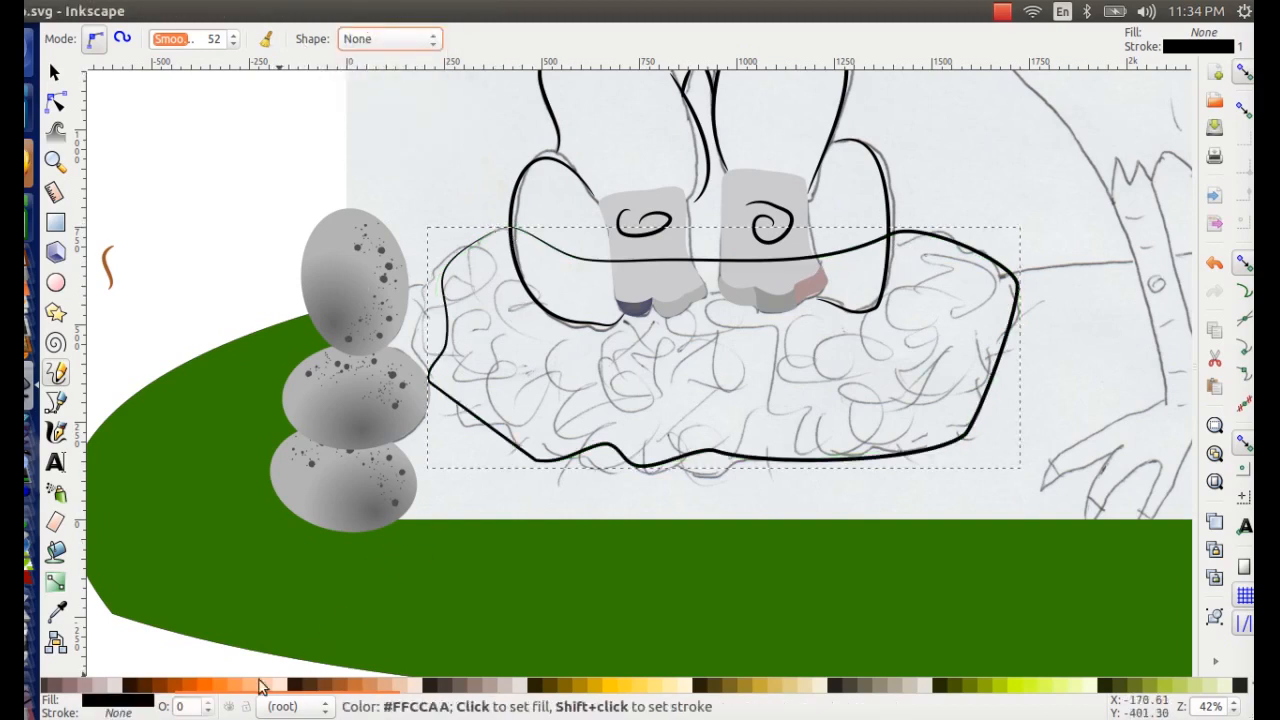
{"action": "left_click", "coordinate": [210, 688], "text": "shift"}
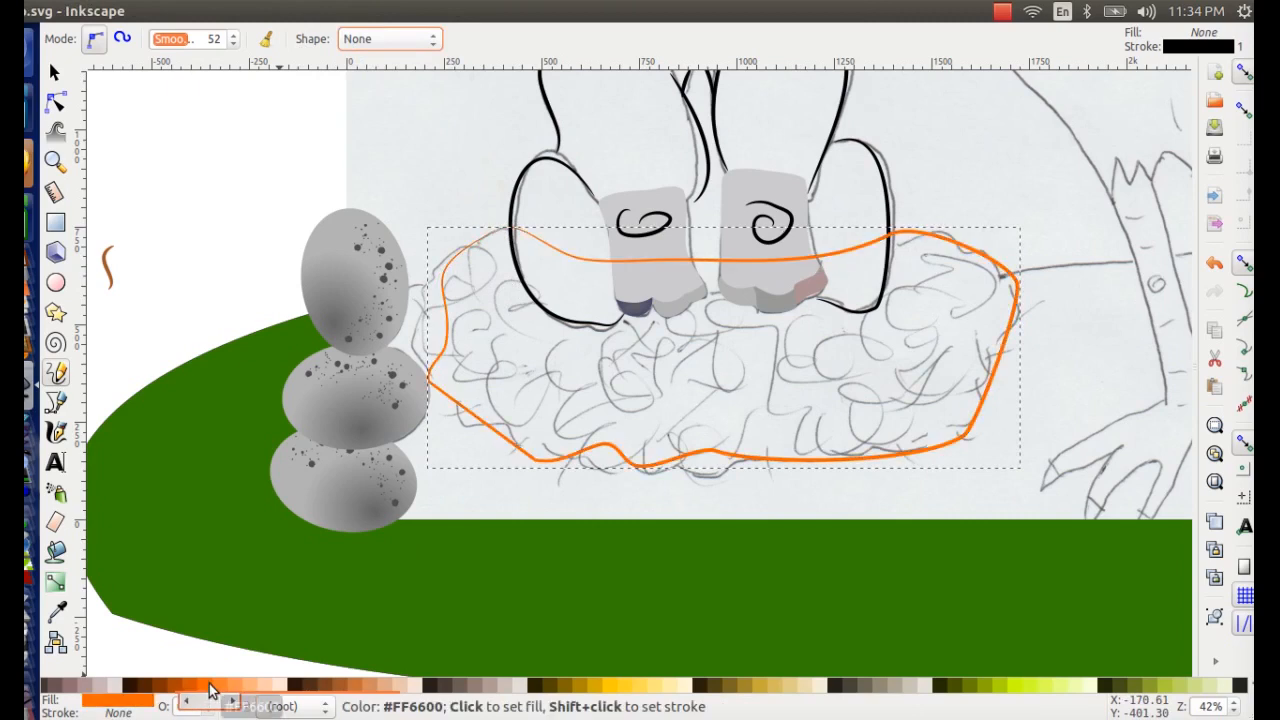
{"action": "left_click", "coordinate": [110, 707]}
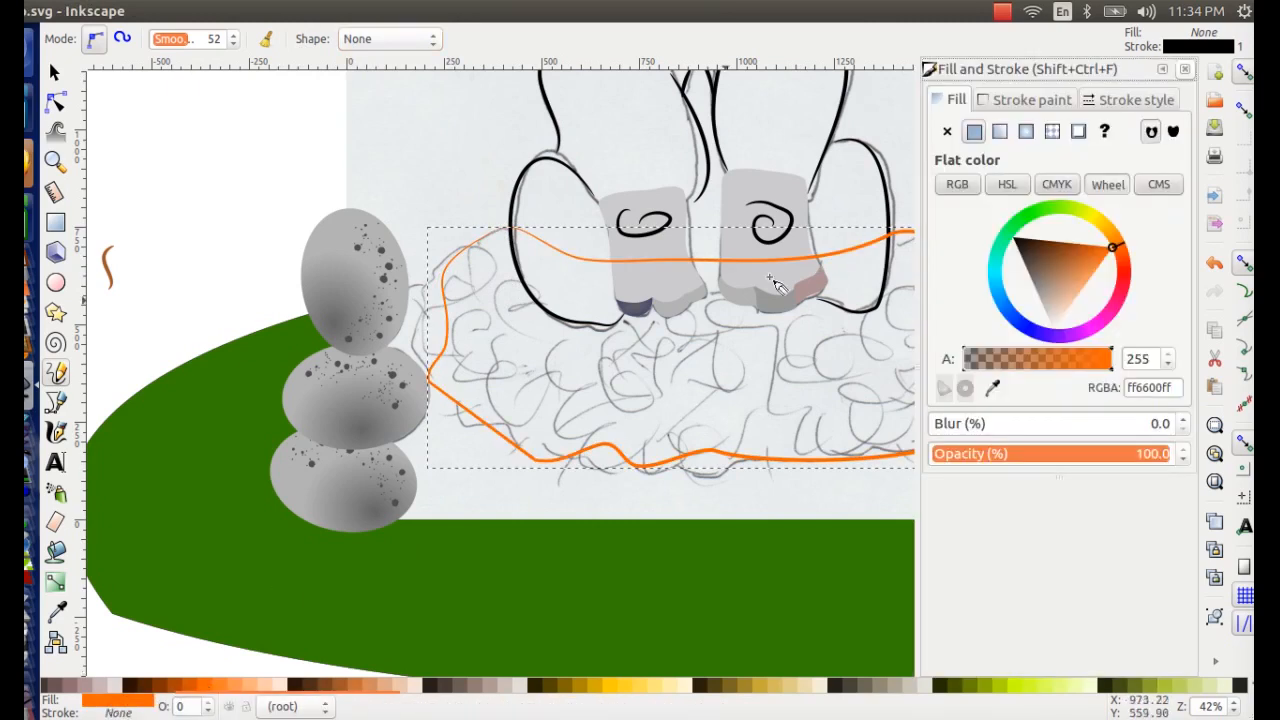
{"action": "left_click", "coordinate": [1003, 99]}
{"action": "left_click", "coordinate": [951, 104]}
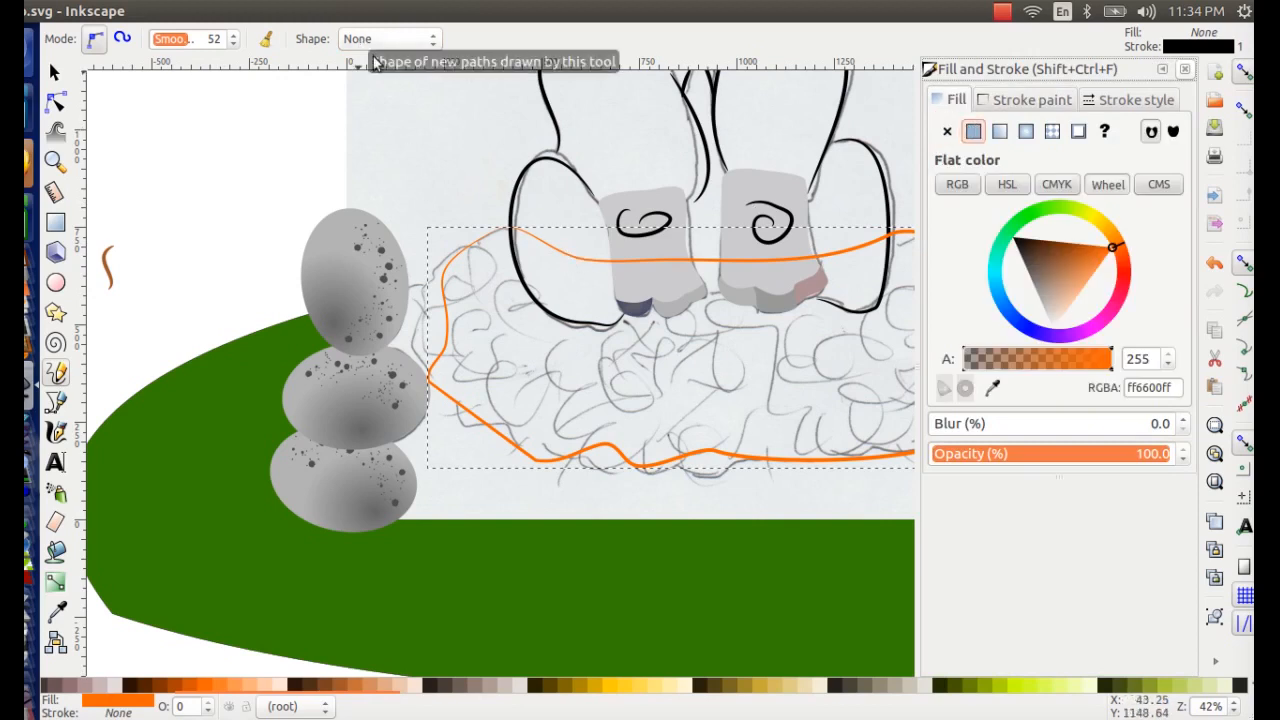
{"action": "key", "text": "Delete"}
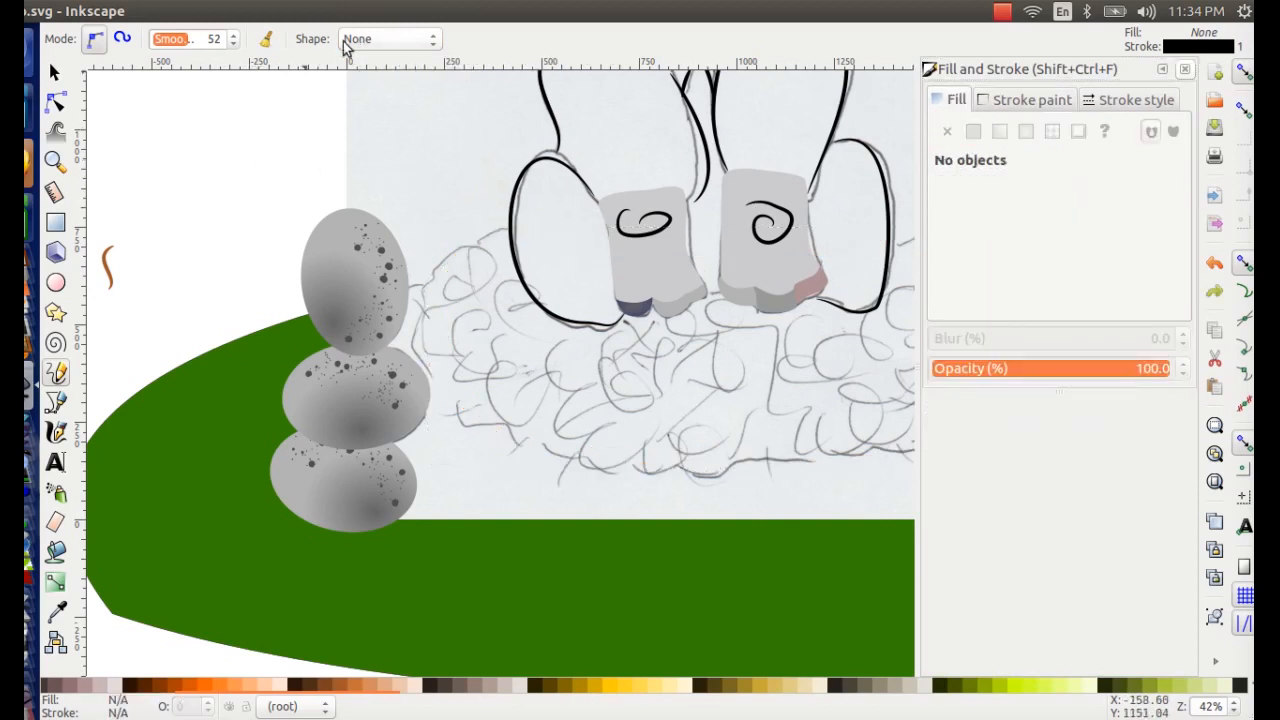
- Trace a closed freehand outline around the nest sketch and fill it orange-brown
{"action": "left_click", "coordinate": [1174, 71]}
{"action": "left_click_drag", "start_coordinate": [977, 249], "coordinate": [940, 238]}
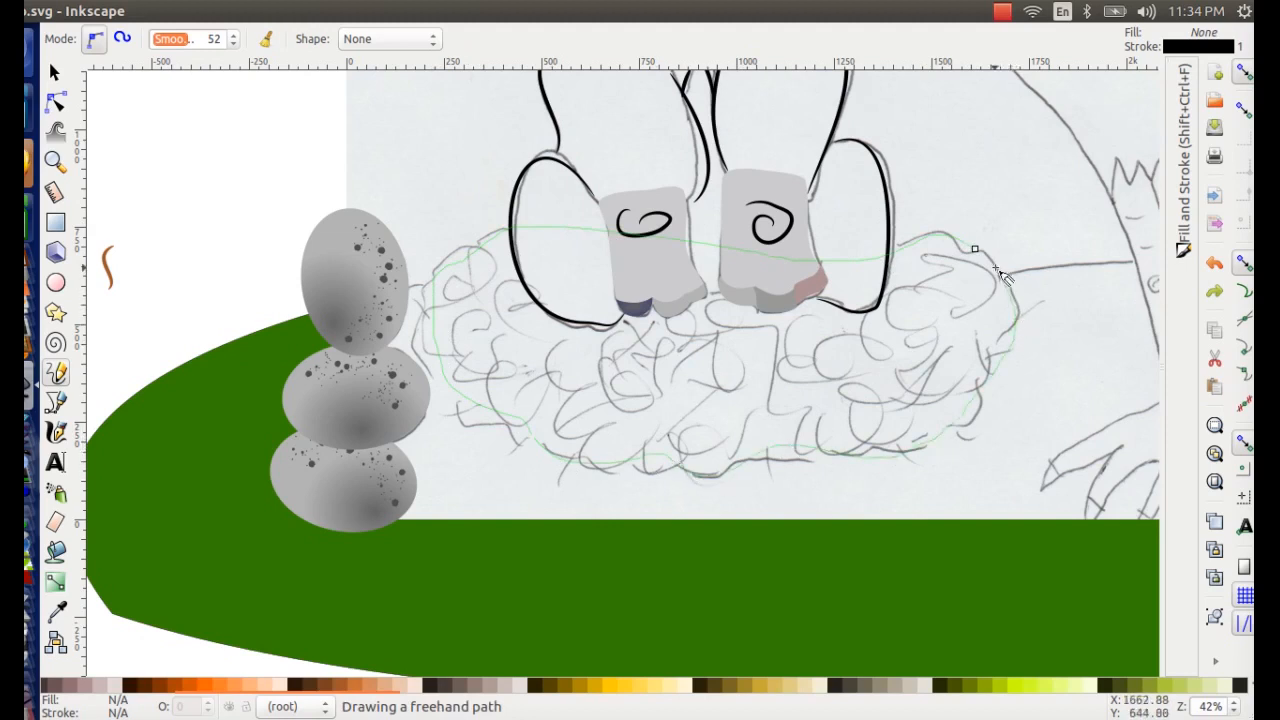
{"action": "left_click_drag", "start_coordinate": [1003, 276], "coordinate": [975, 250]}
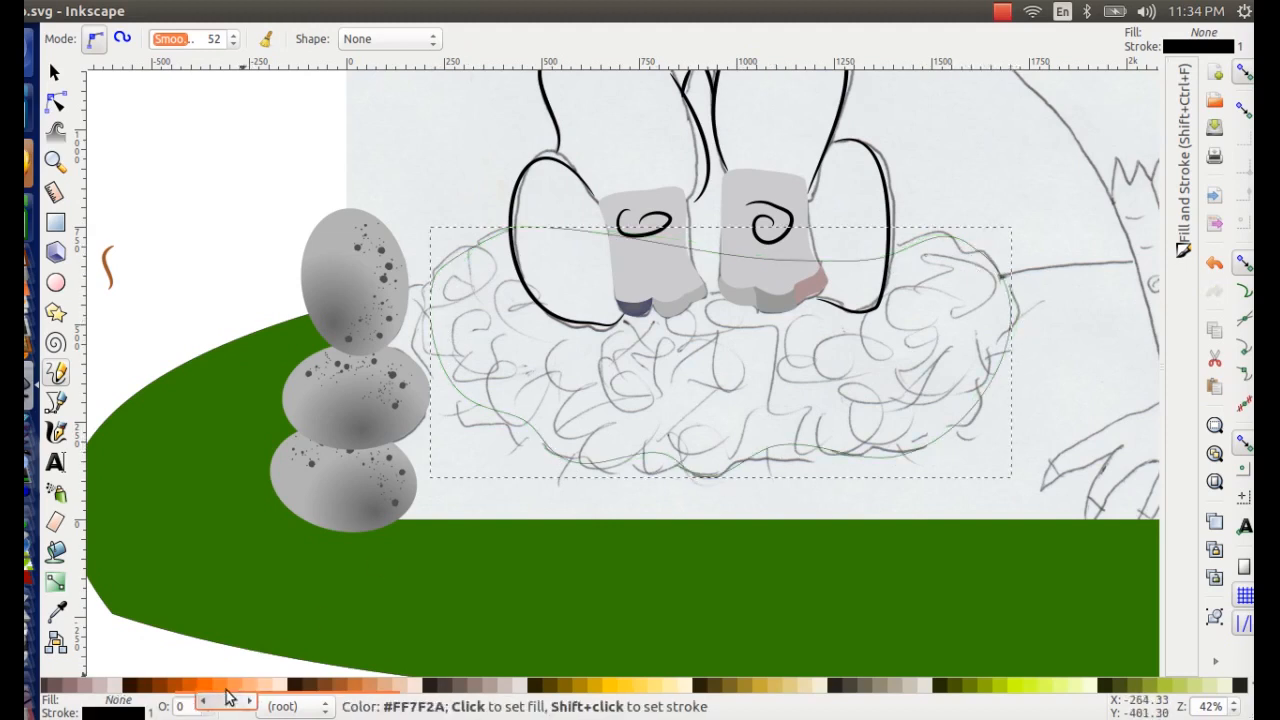
{"action": "left_click", "coordinate": [356, 686]}
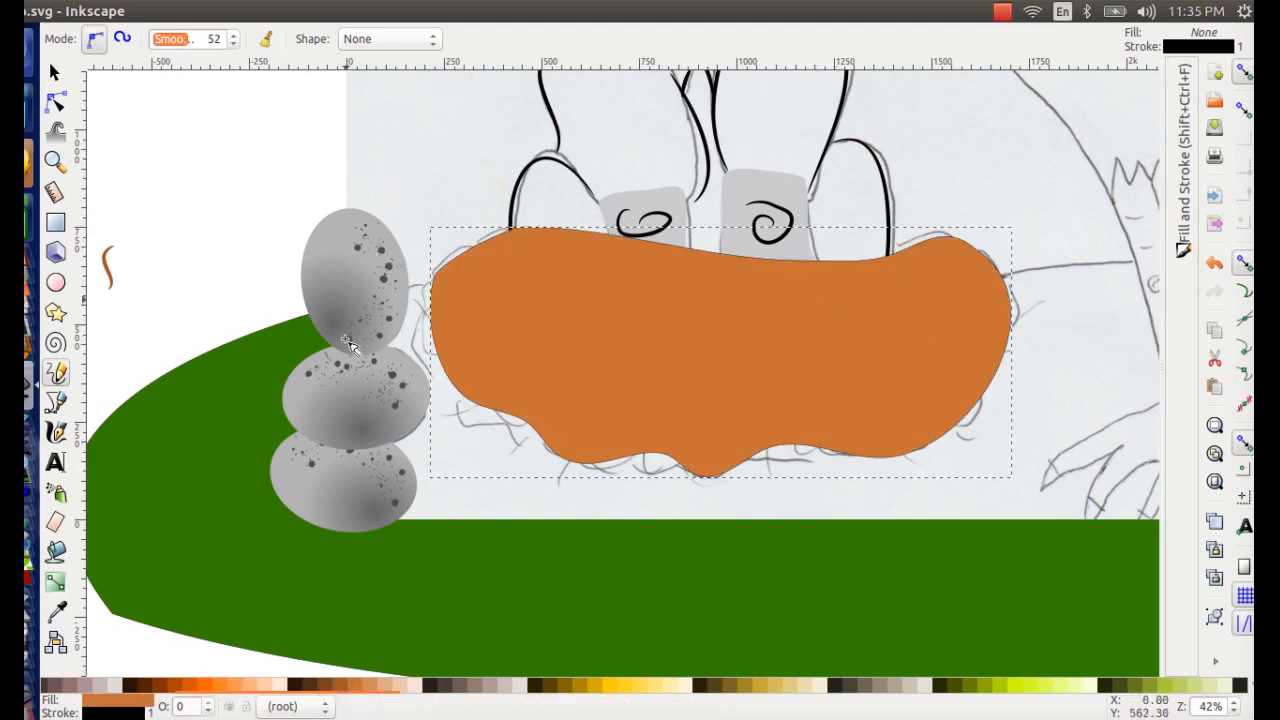
{"action": "left_click_drag", "start_coordinate": [371, 704], "coordinate": [227, 703]}
- Switch to Firefox and run a Google image search for "osrage nest" in a new tab
{"action": "left_click", "coordinate": [28, 162]}
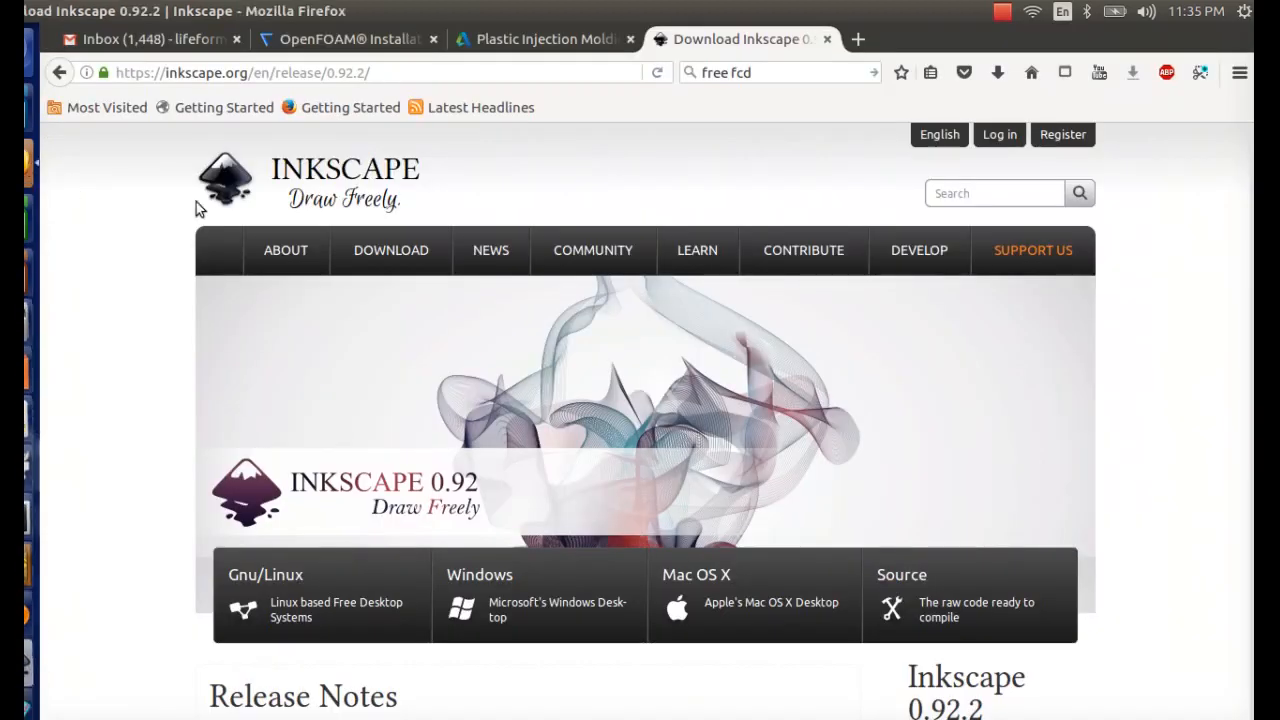
{"action": "left_click", "coordinate": [857, 39]}
{"action": "left_click", "coordinate": [463, 190]}
{"action": "type", "text": "o"}
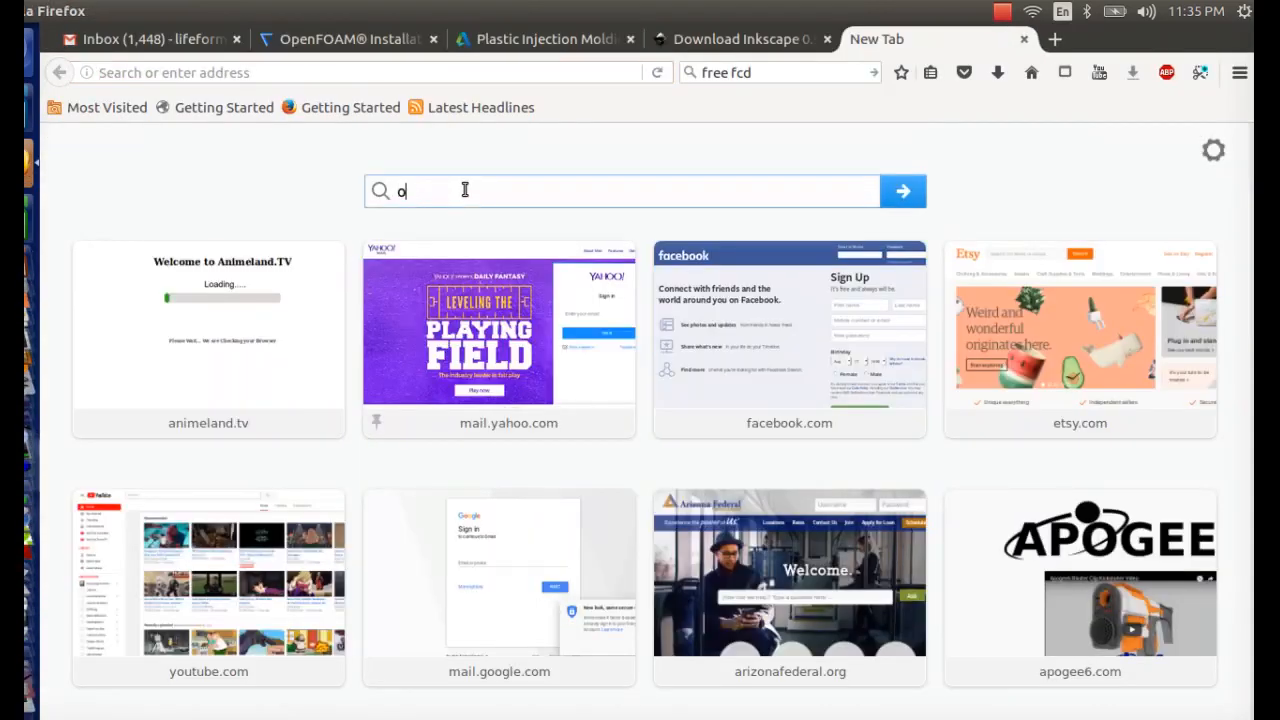
{"action": "type", "text": "srage ne"}
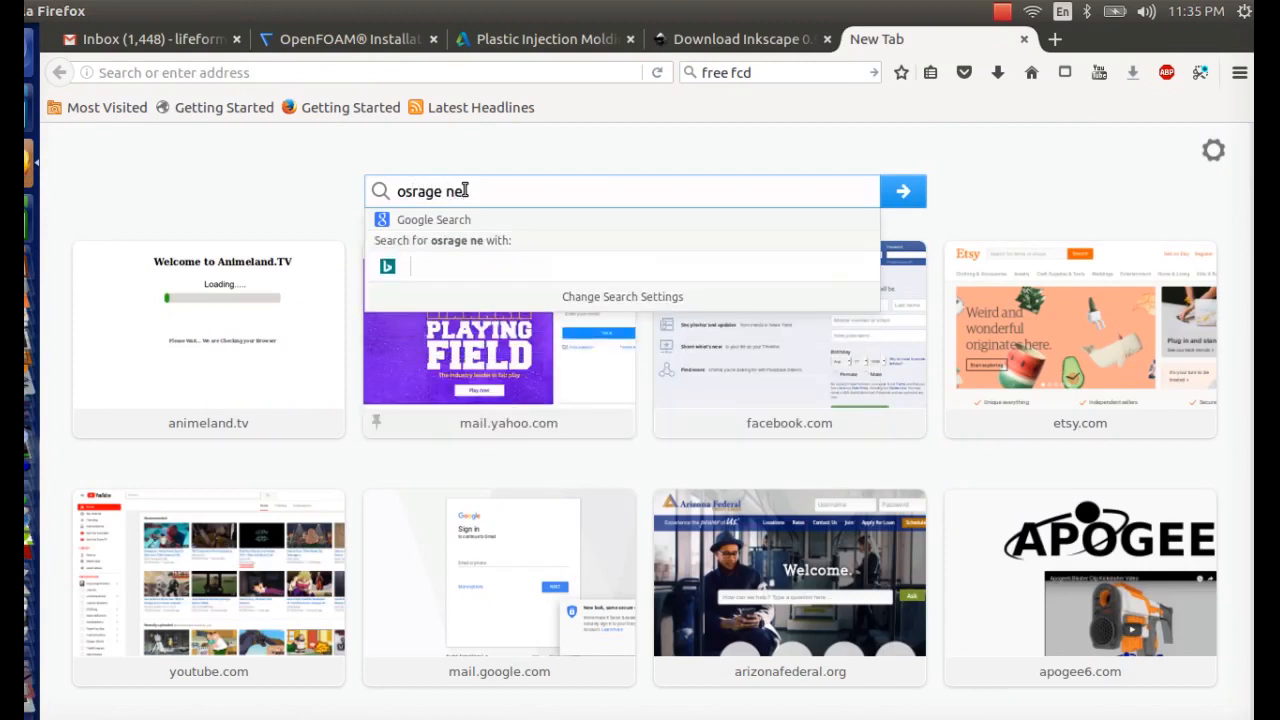
{"action": "type", "text": "st"}
{"action": "key", "text": "Return"}
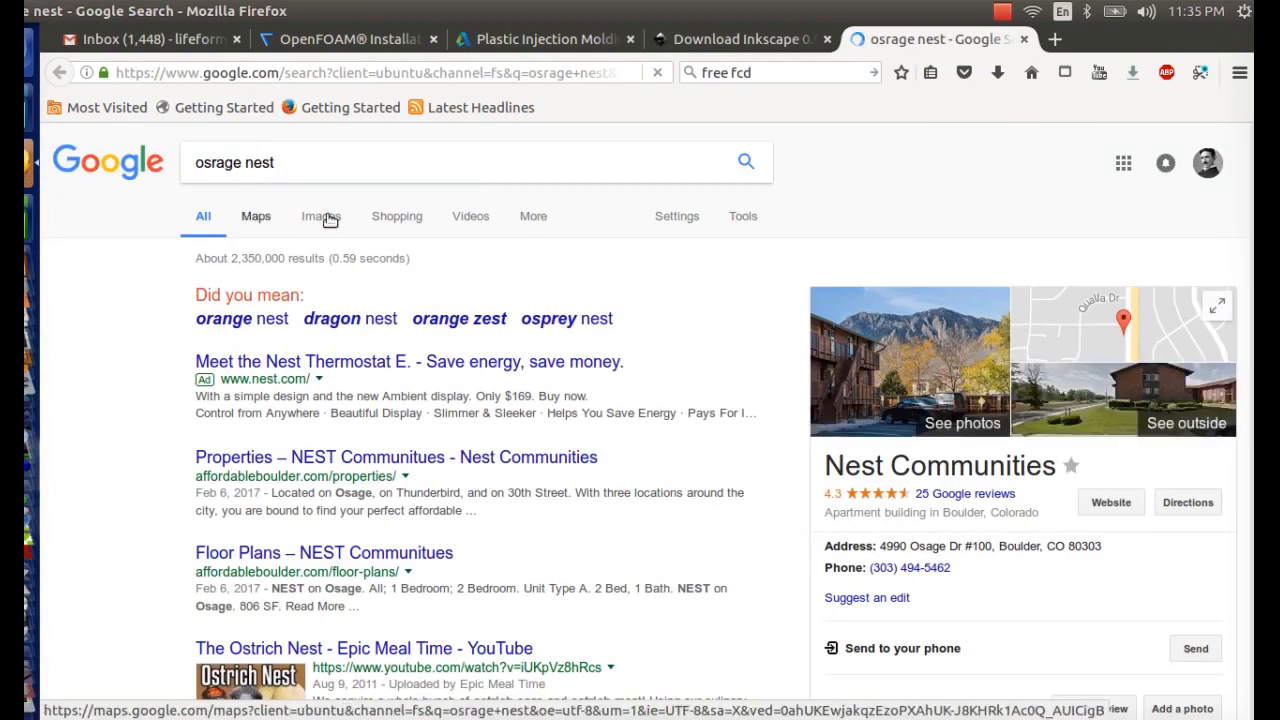
{"action": "left_click", "coordinate": [321, 216]}
- Browse the ostrich nest image results and preview the photos of an ostrich over eggs and of eggs in straw nests
{"action": "scroll", "coordinate": [388, 293], "scroll_direction": "down", "scroll_amount": 1}
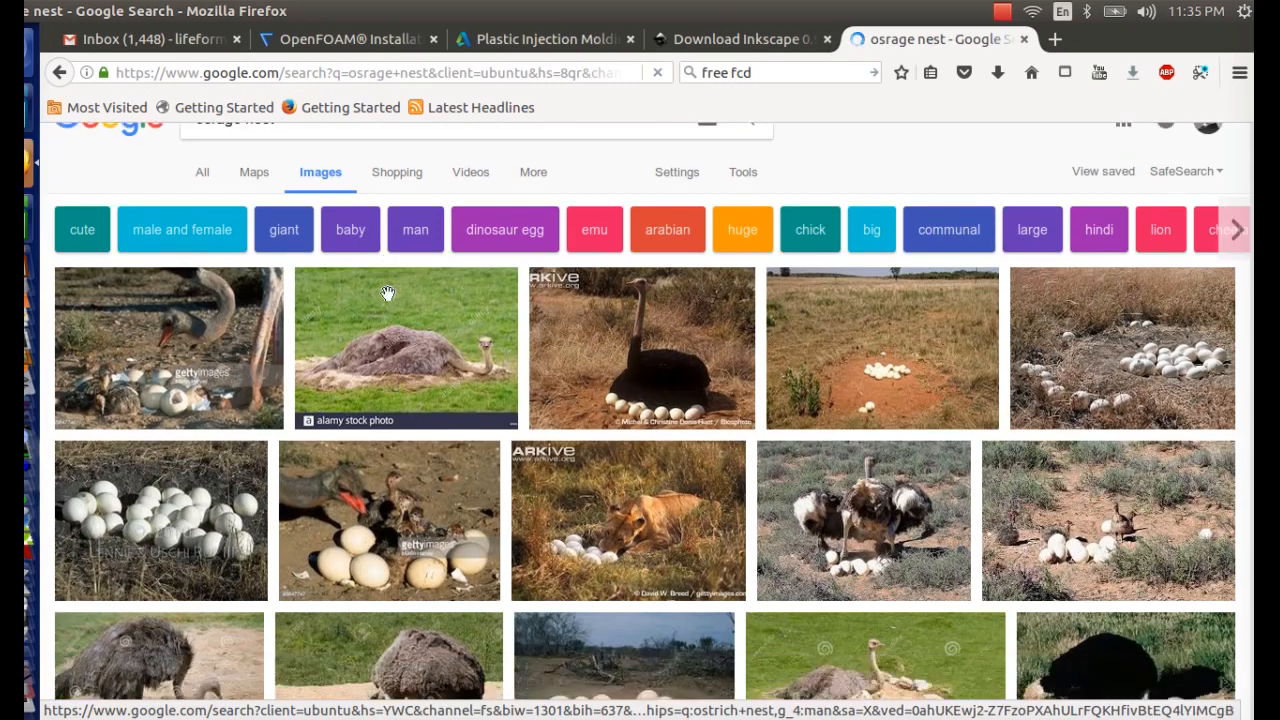
{"action": "scroll", "coordinate": [388, 293], "scroll_direction": "down", "scroll_amount": 5}
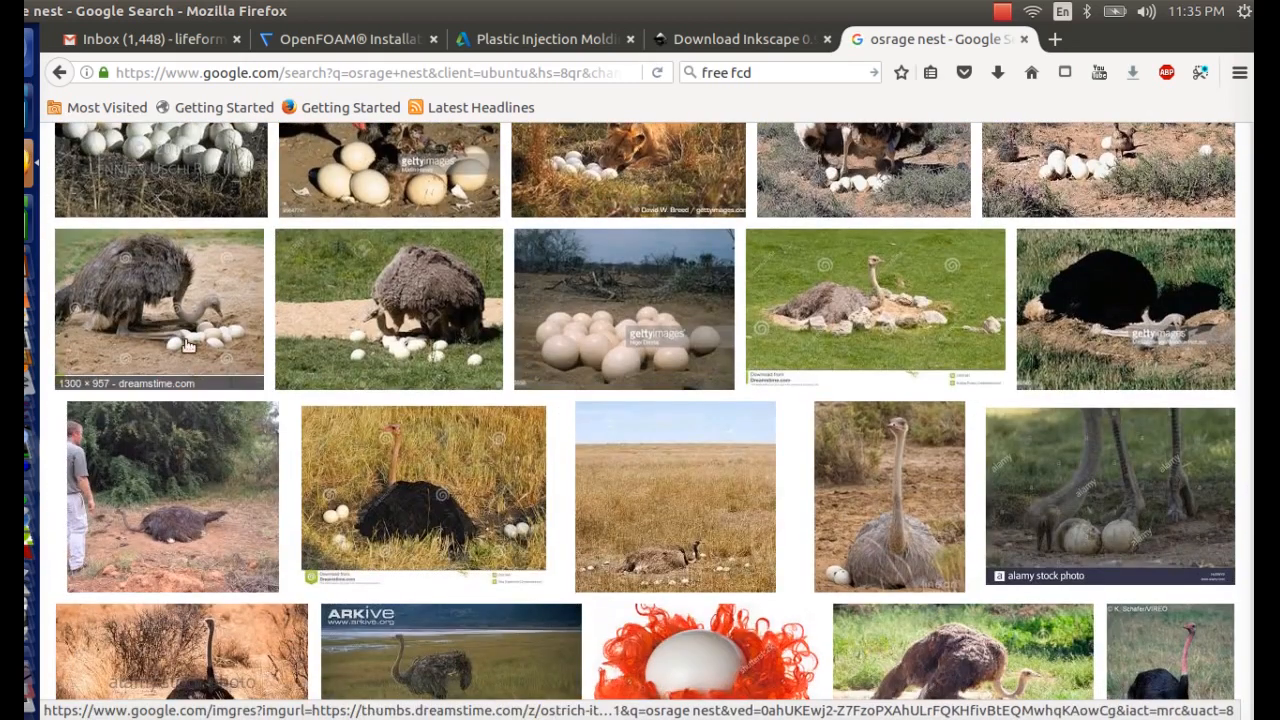
{"action": "scroll", "coordinate": [248, 356], "scroll_direction": "down", "scroll_amount": 4}
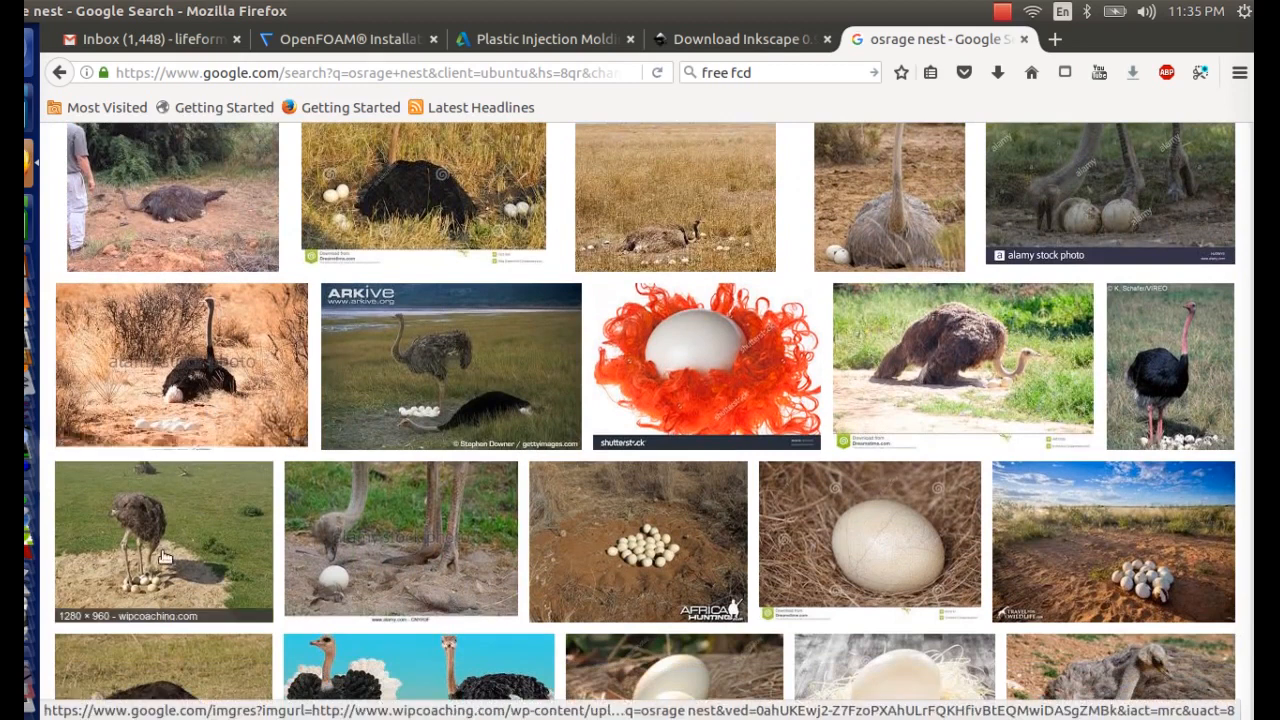
{"action": "left_click", "coordinate": [160, 558]}
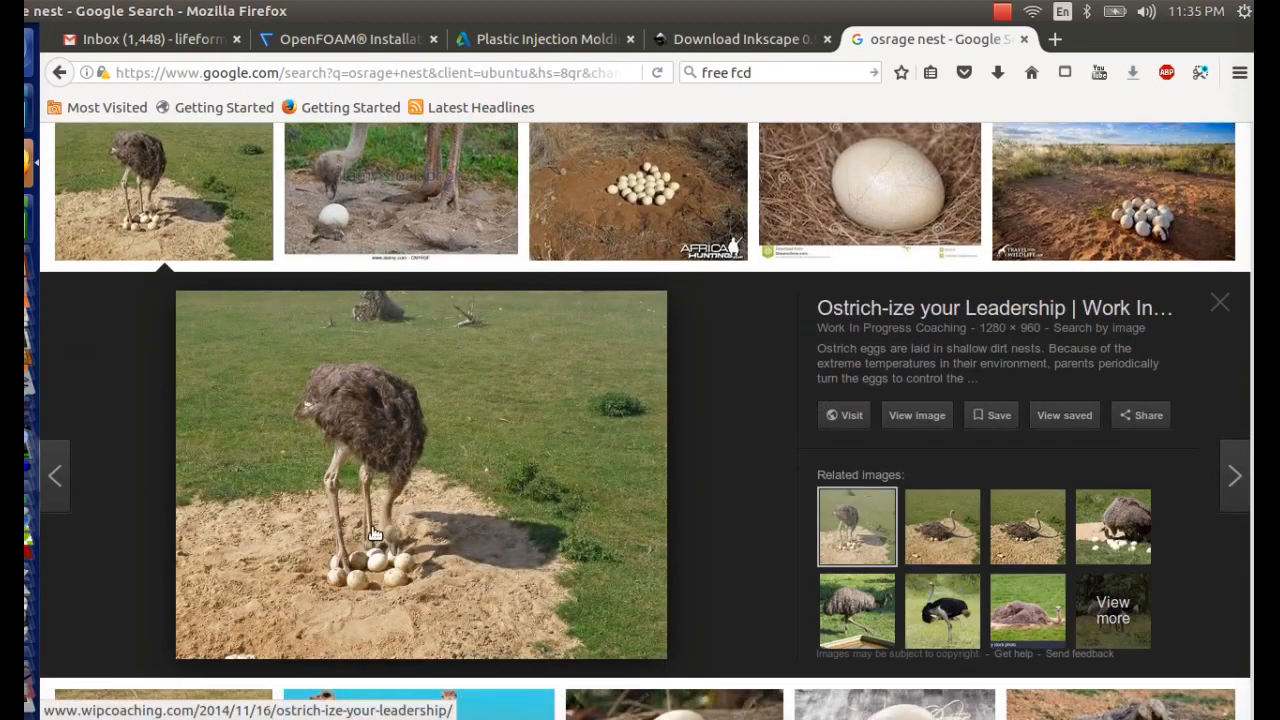
{"action": "scroll", "coordinate": [375, 533], "scroll_direction": "down", "scroll_amount": 3}
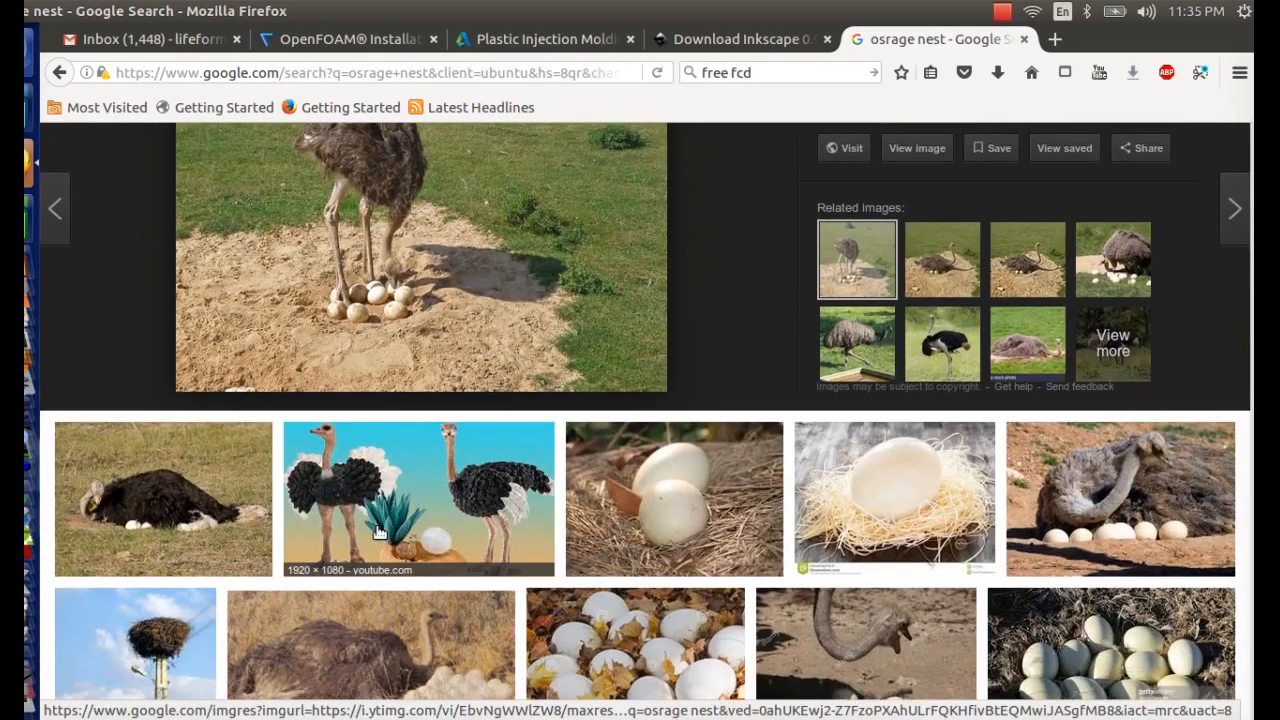
{"action": "left_click", "coordinate": [940, 518]}
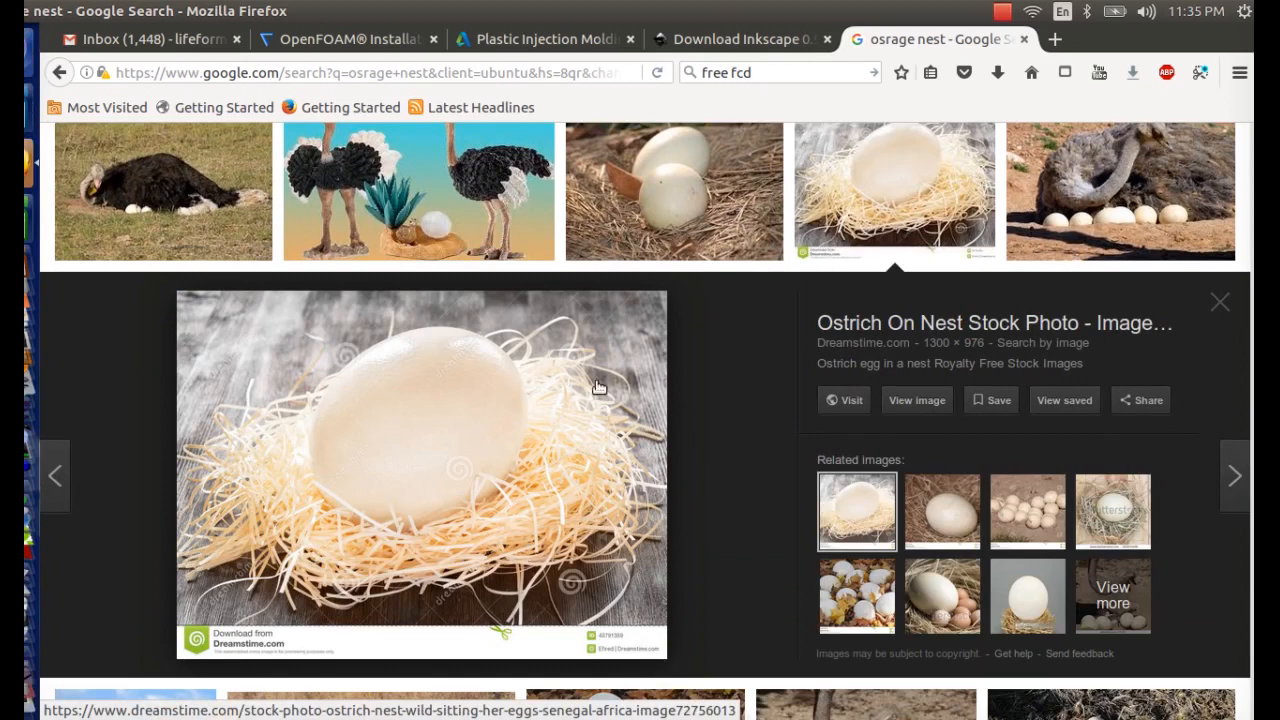
{"action": "left_click", "coordinate": [677, 209]}
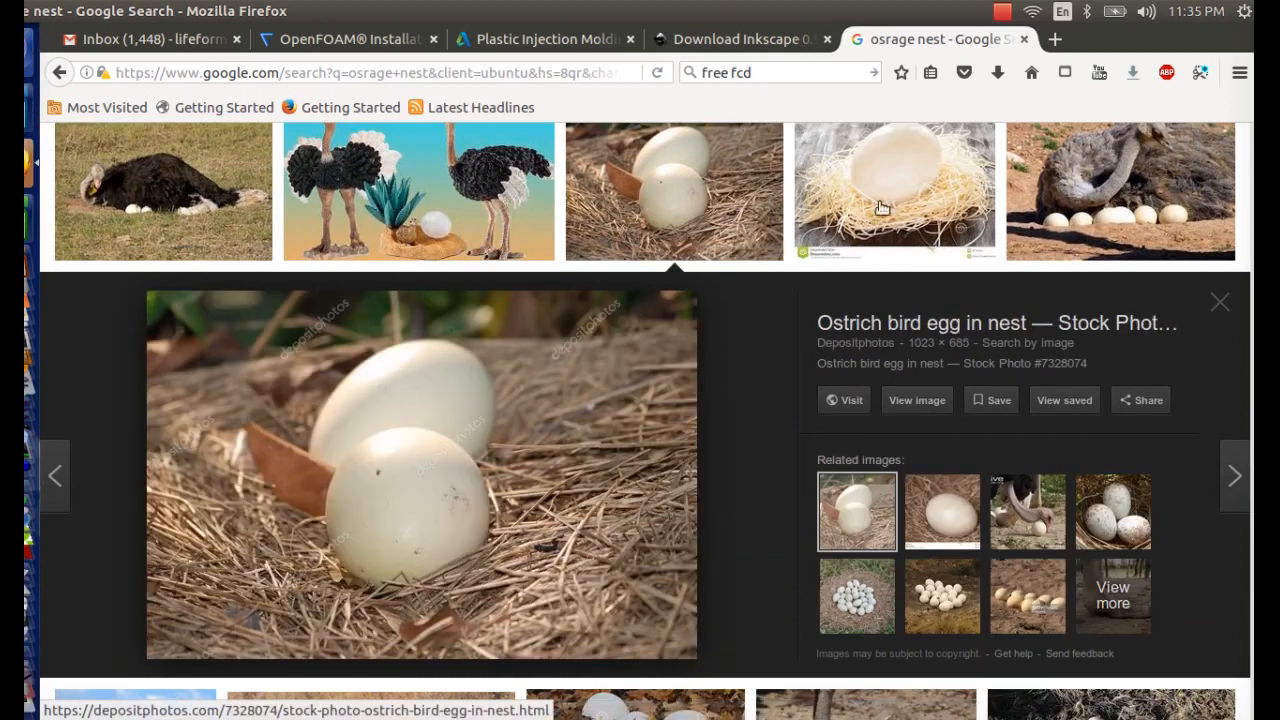
{"action": "scroll", "coordinate": [355, 467], "scroll_direction": "down", "scroll_amount": 10}
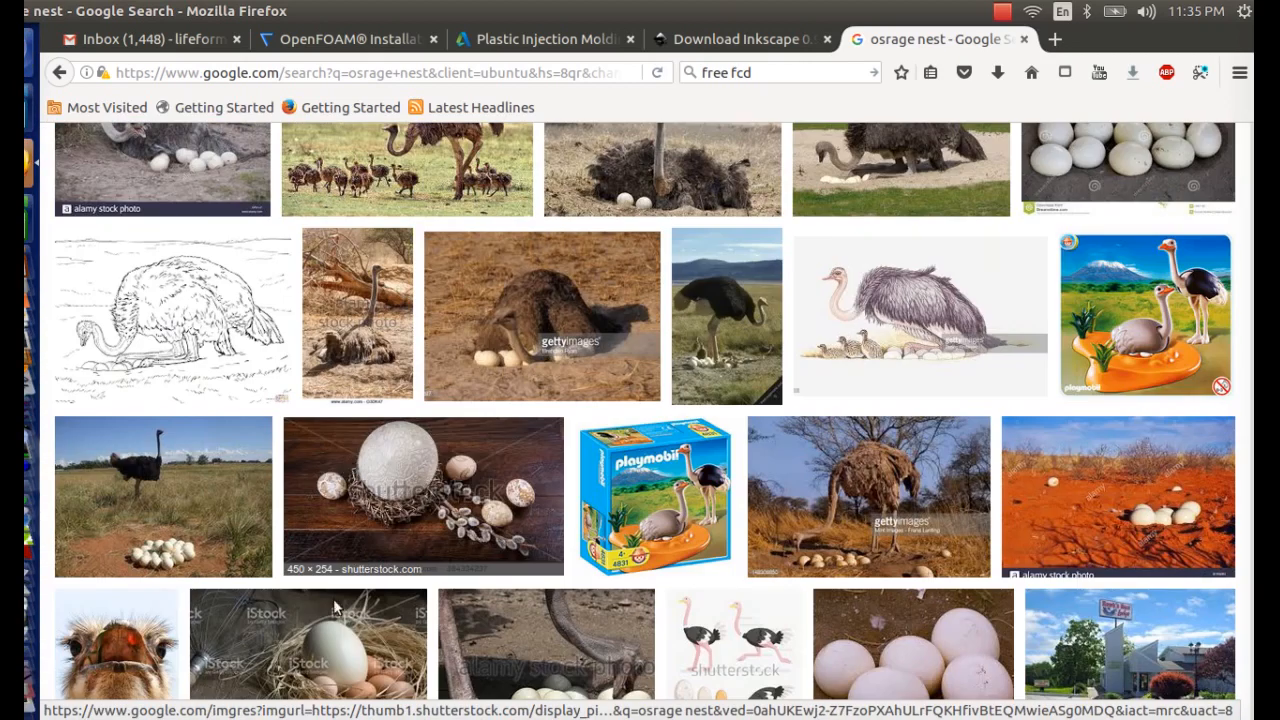
{"action": "left_click", "coordinate": [395, 525]}
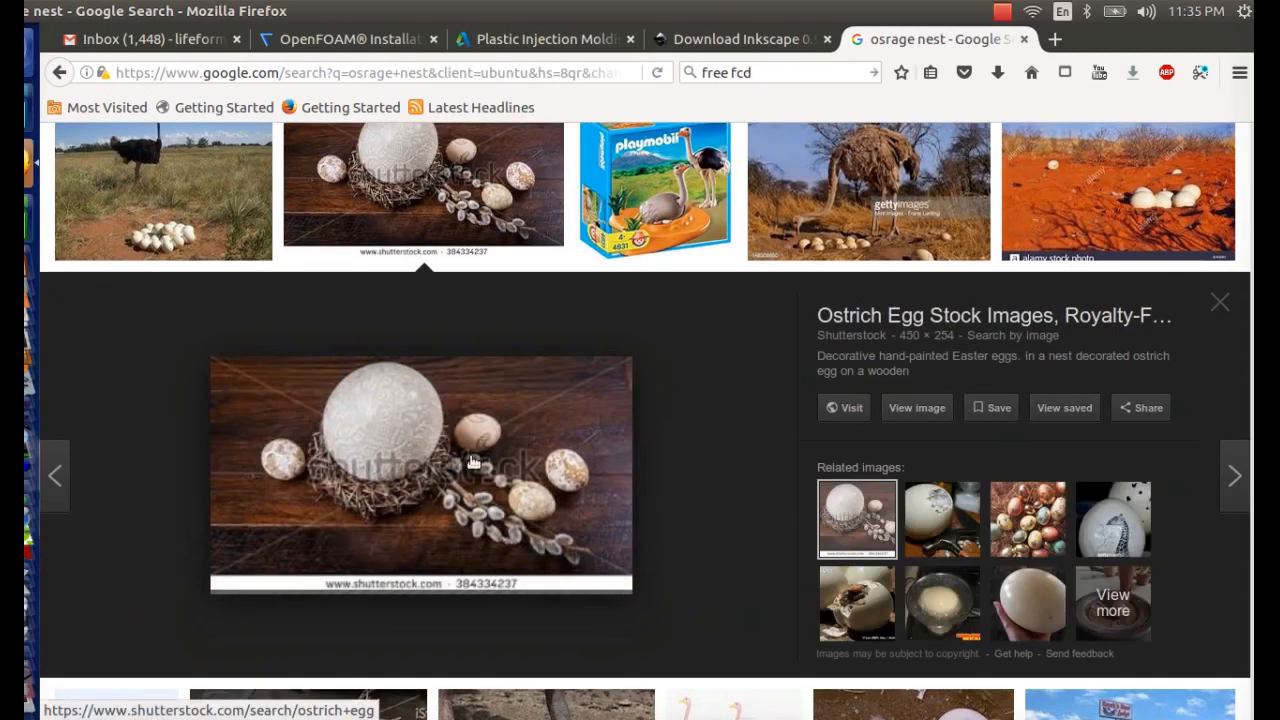
- Switch back to Inkscape and remove the outline paint from the orange-brown nest shape
{"action": "left_click", "coordinate": [28, 350]}
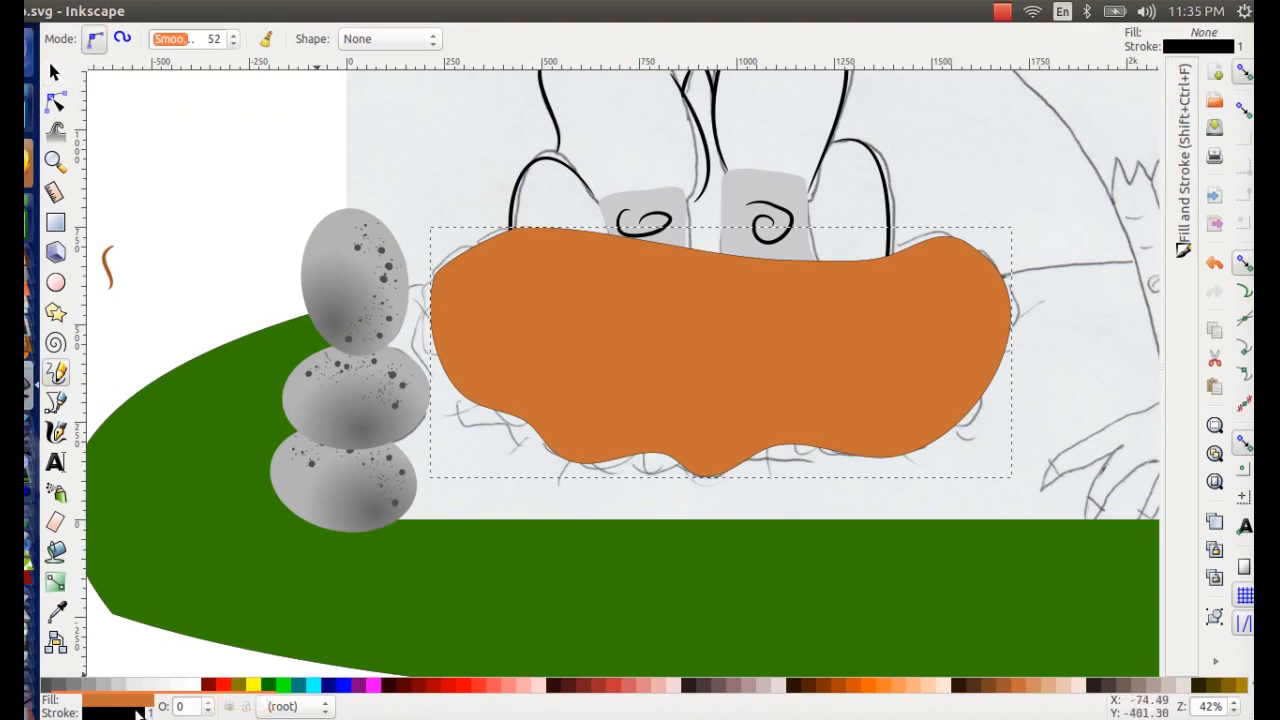
{"action": "left_click", "coordinate": [1183, 140]}
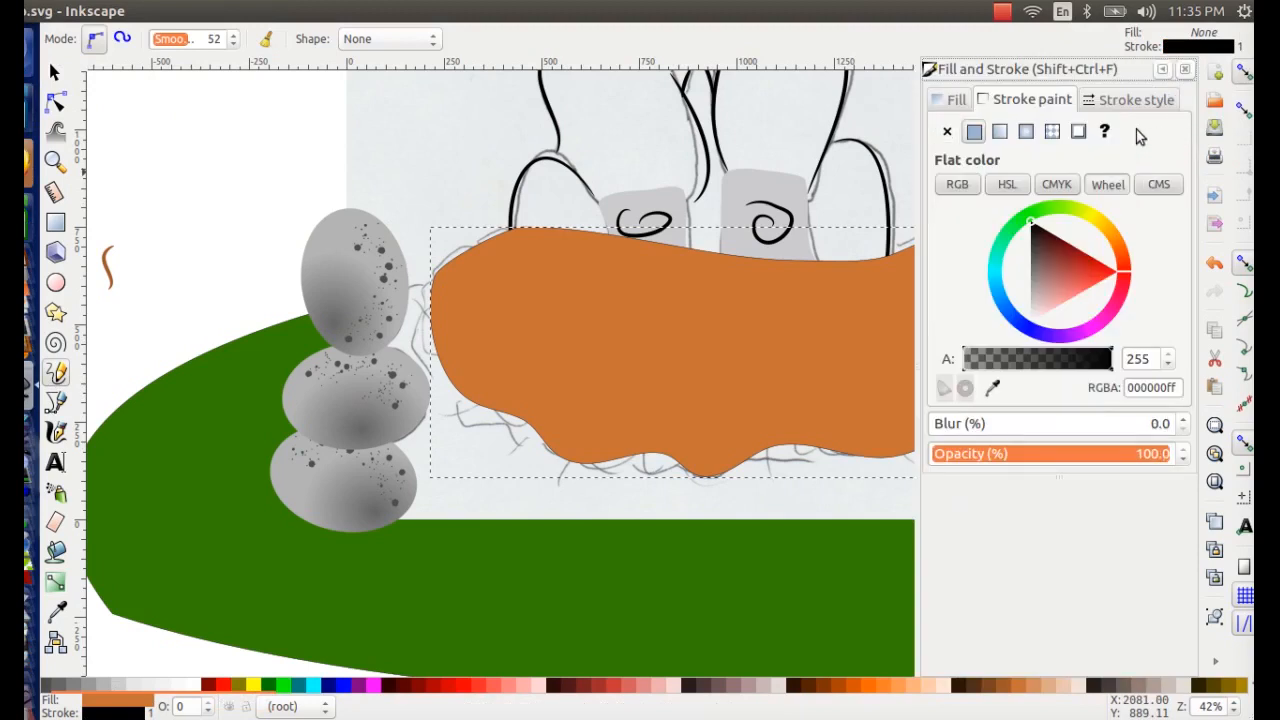
{"action": "left_click", "coordinate": [947, 131]}
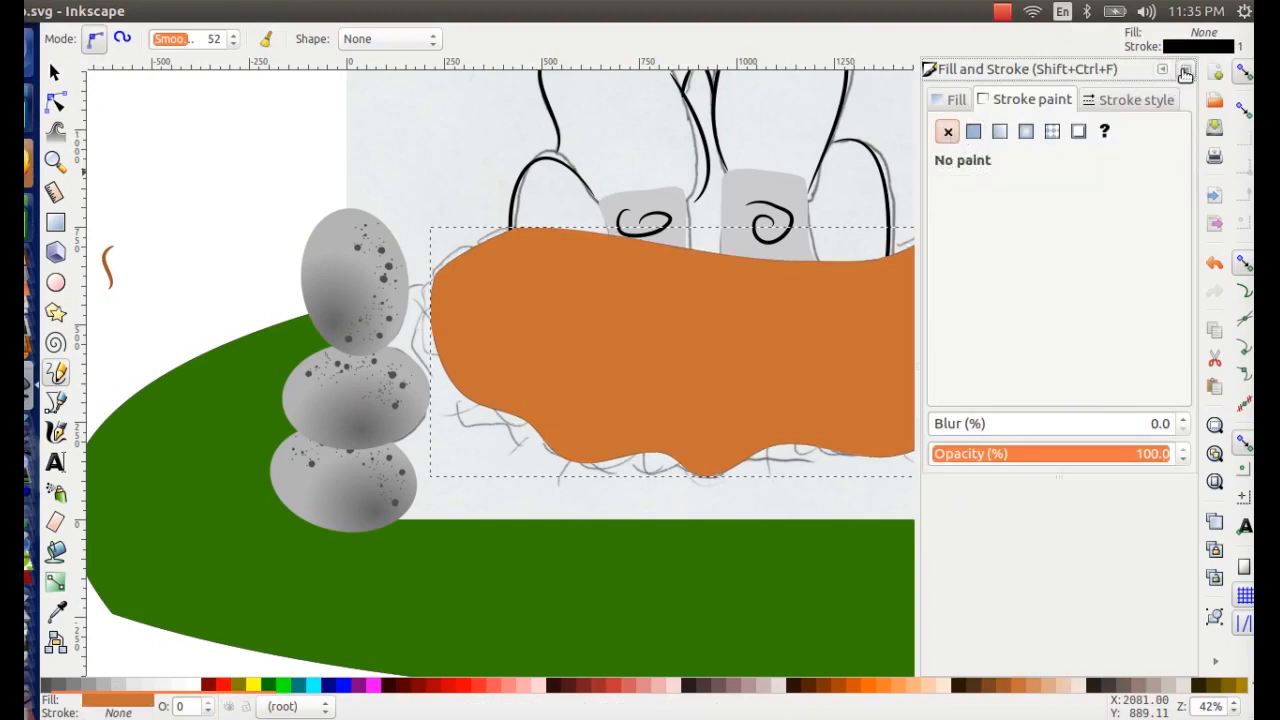
{"action": "left_click", "coordinate": [1185, 75]}
- Restack the nest shape so it lies behind the character's legs and feet but in front of the reference sketch
{"action": "left_click", "coordinate": [55, 73]}
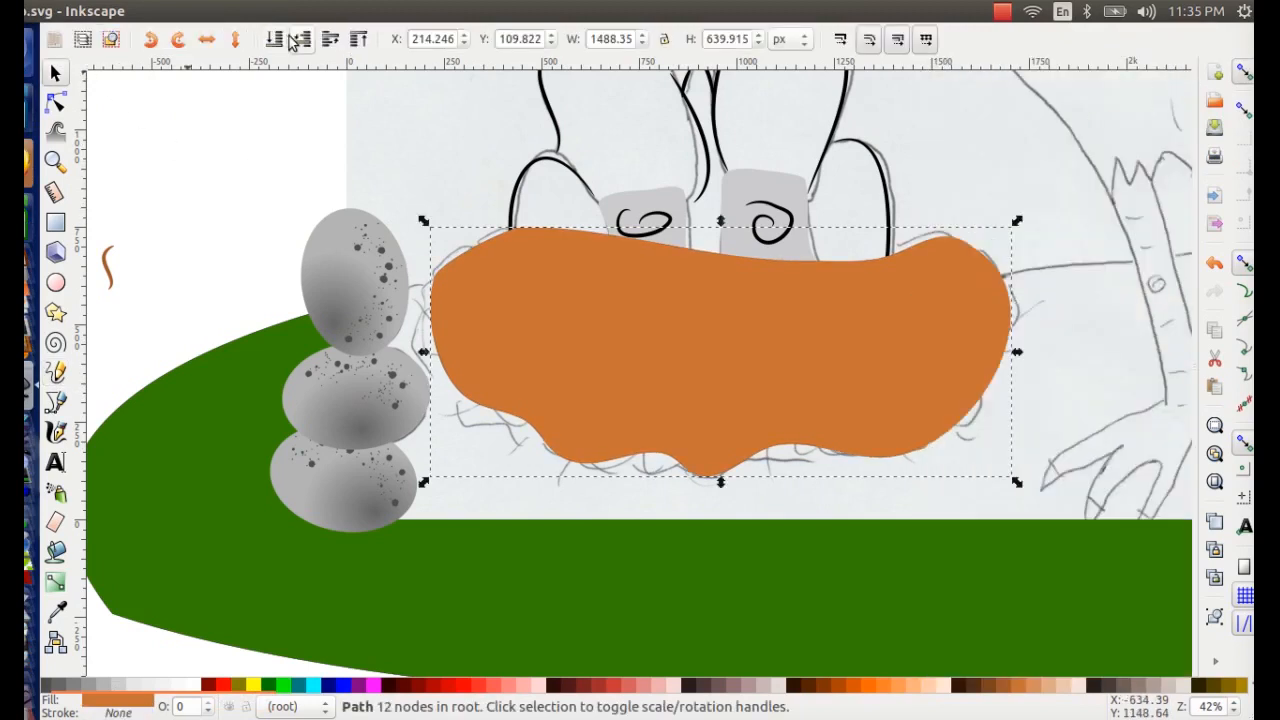
{"action": "left_click", "coordinate": [330, 42]}
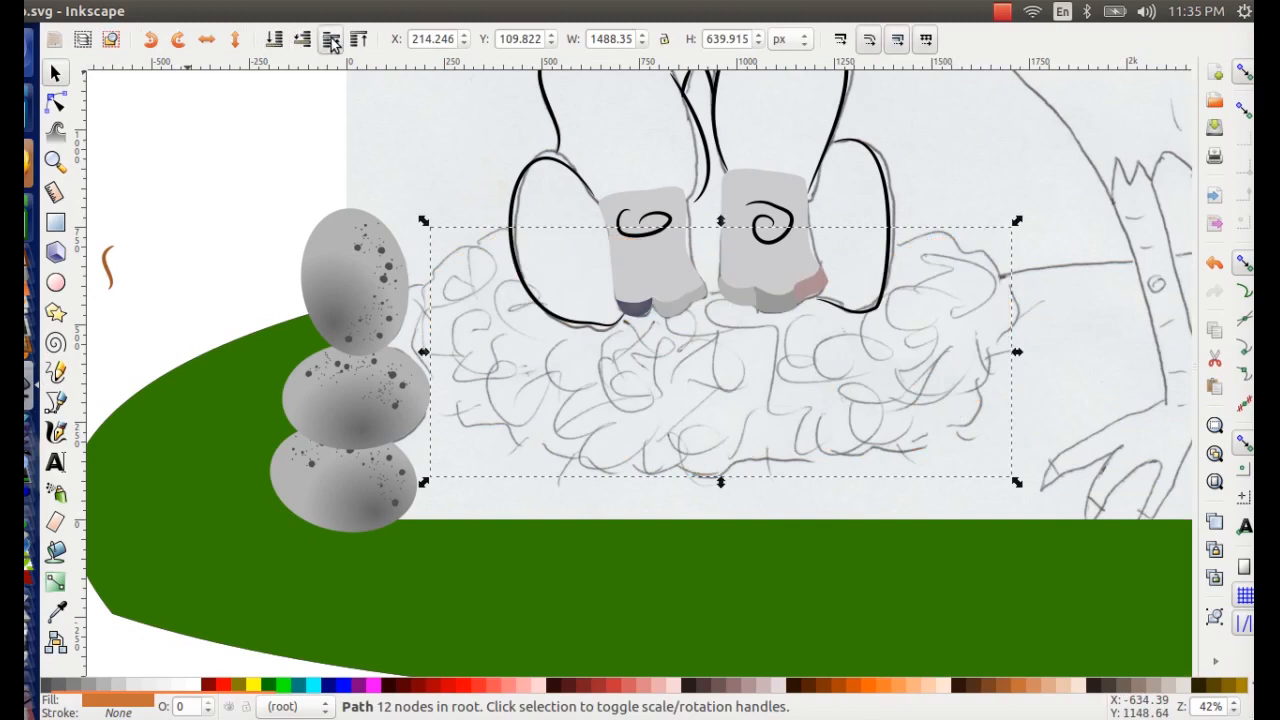
{"action": "left_click", "coordinate": [331, 40]}
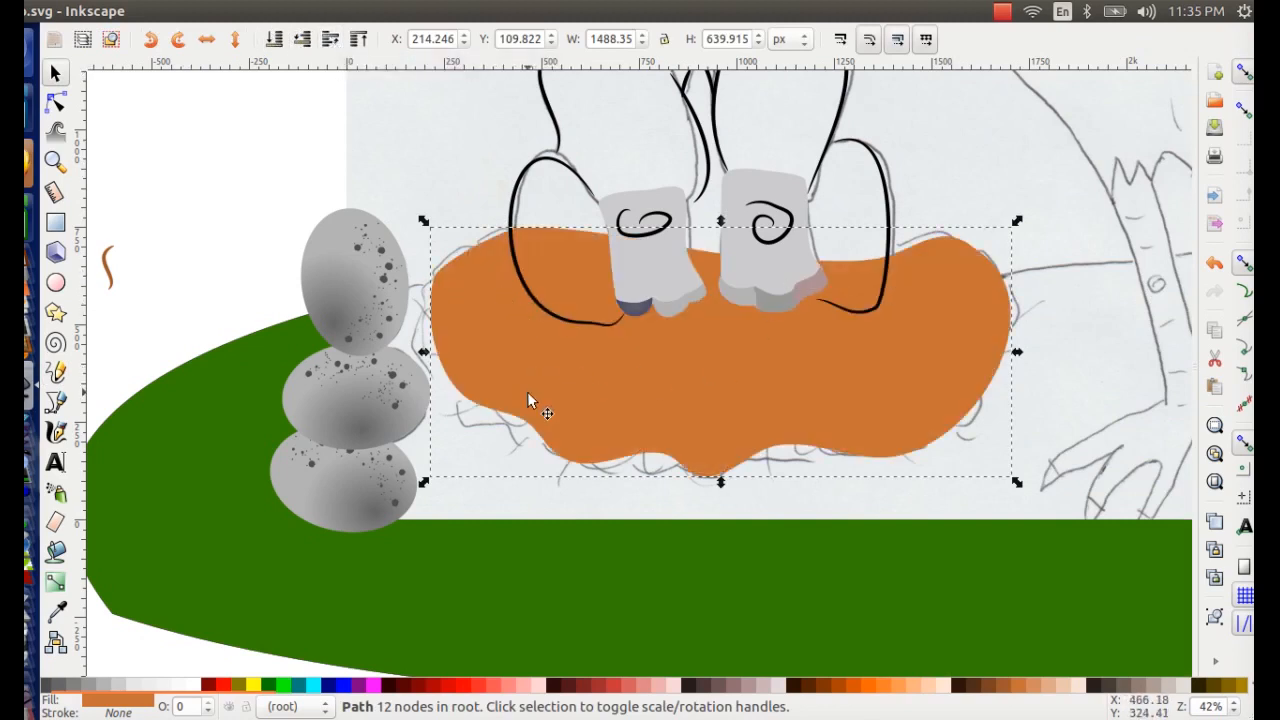
- Move the small wavy strand closer to the stacked stones and fill it with olive
{"action": "left_click", "coordinate": [107, 259]}
{"action": "mouse_move", "coordinate": [111, 263]}
{"action": "left_mouse_down"}
{"action": "mouse_move", "coordinate": [515, 292]}
{"action": "mouse_move", "coordinate": [478, 305]}
{"action": "mouse_move", "coordinate": [241, 214]}
{"action": "left_mouse_up"}
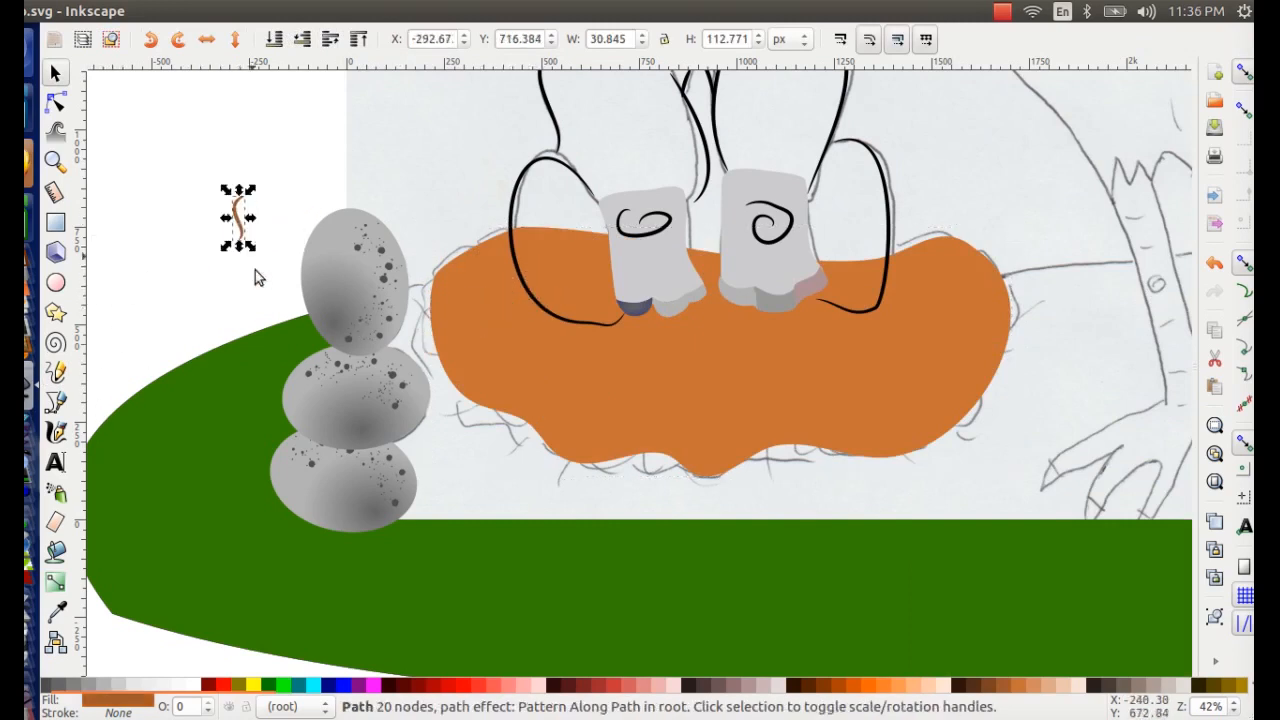
{"action": "left_click_drag", "start_coordinate": [229, 700], "coordinate": [158, 706]}
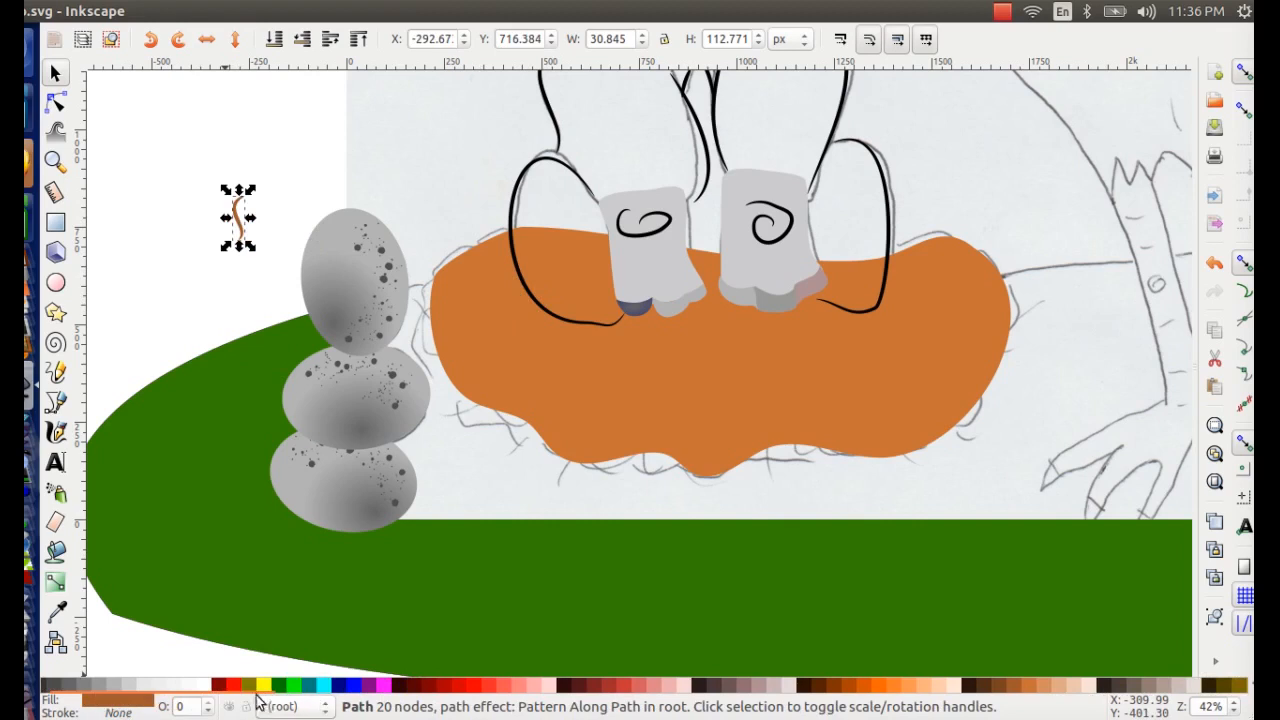
{"action": "left_click", "coordinate": [249, 686]}
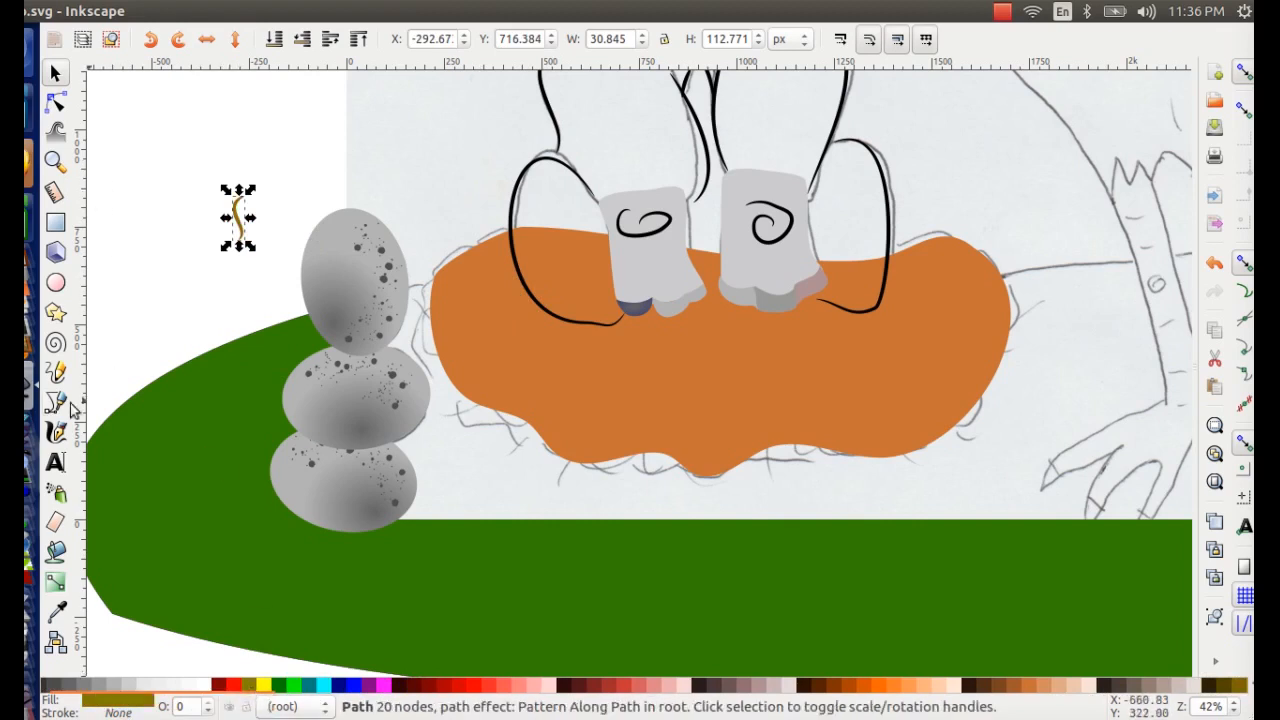
- Spray clones of the wavy strand across the nest with rotation 51, and fill the source strand with #D4AA00
{"action": "left_click", "coordinate": [56, 493]}
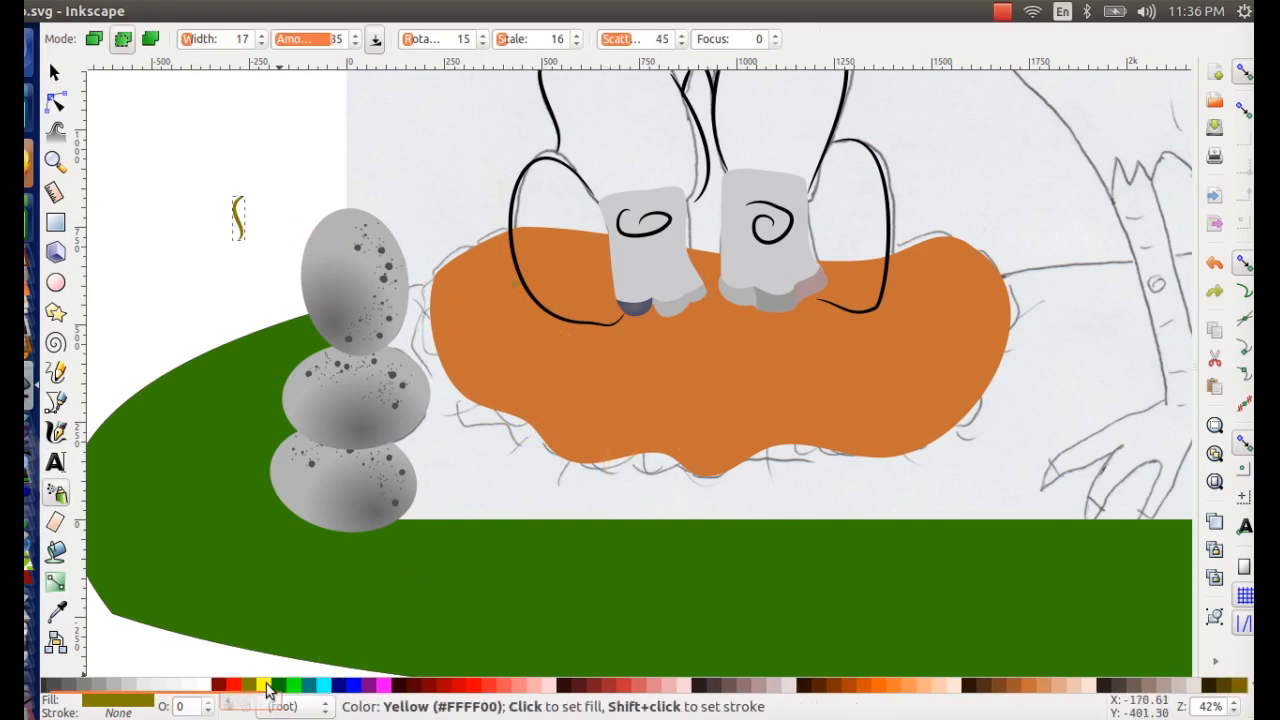
{"action": "left_click_drag", "start_coordinate": [262, 698], "coordinate": [481, 696]}
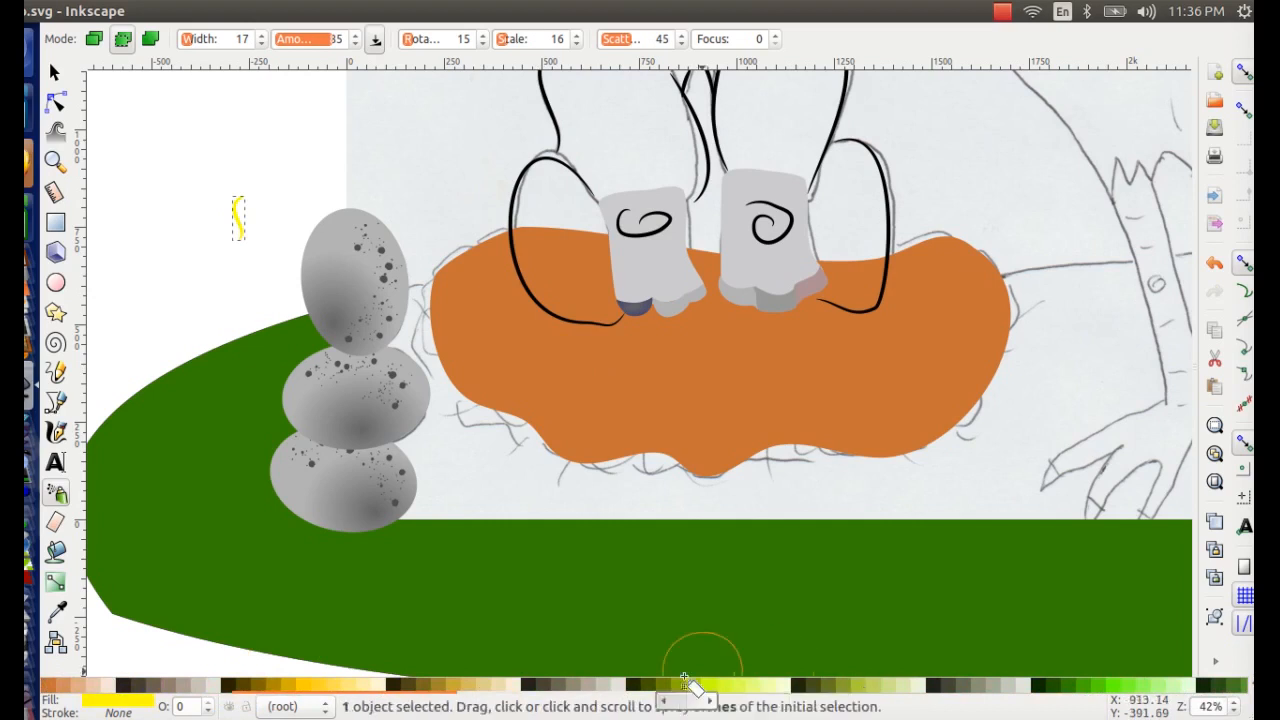
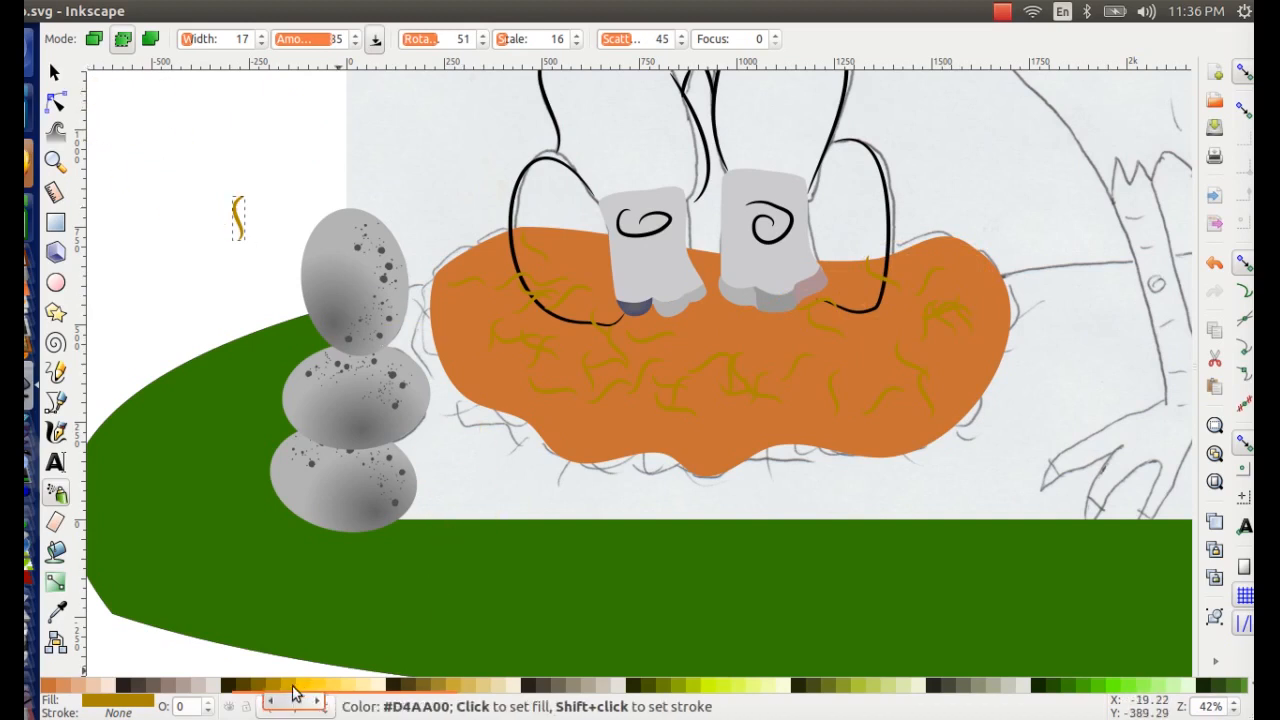
{"action": "left_click", "coordinate": [294, 686]}
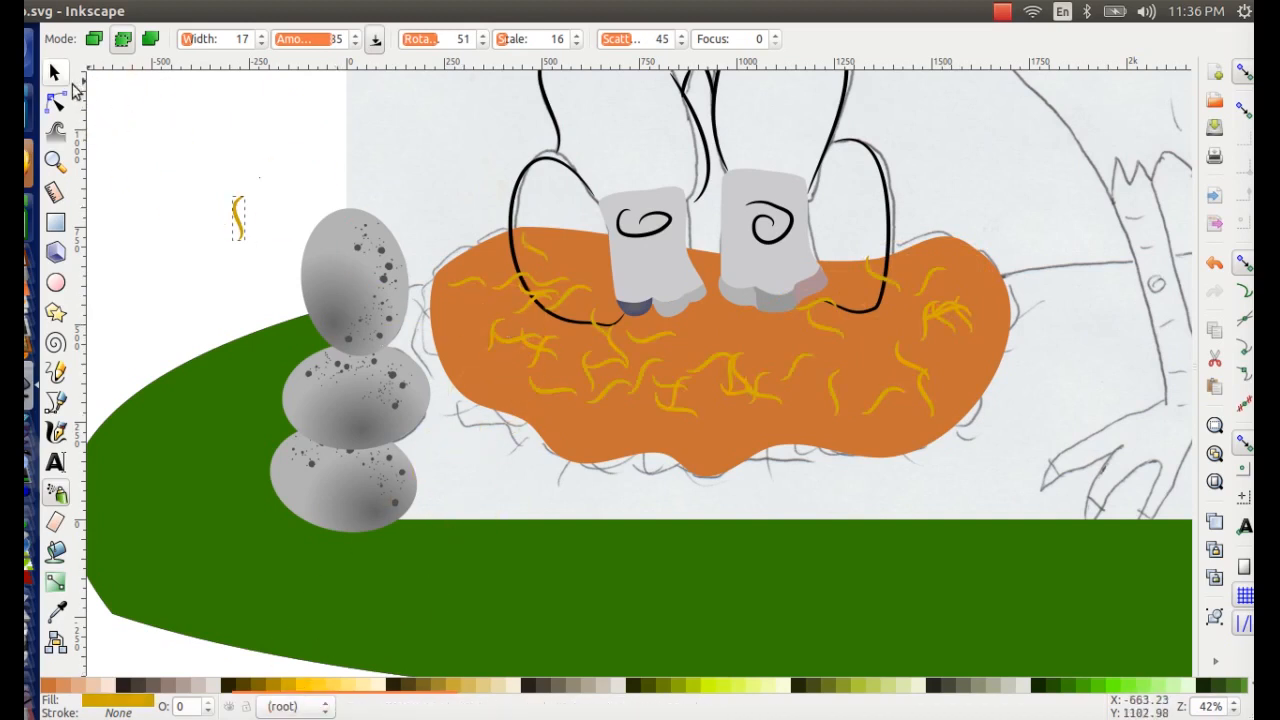
- Paste a copy of the golden strand beside the original and fill the copy dark orange
{"action": "left_click", "coordinate": [56, 74]}
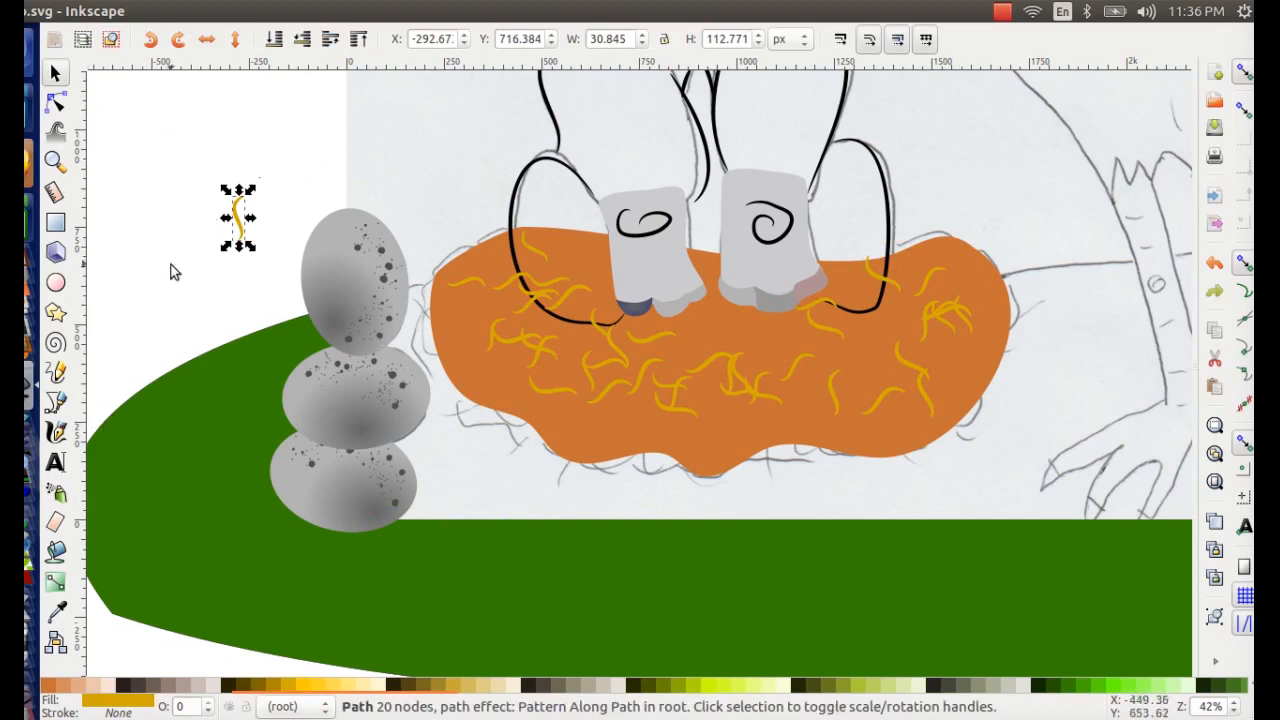
{"action": "left_click", "coordinate": [200, 205]}
{"action": "left_click", "coordinate": [238, 218]}
{"action": "key", "text": "ctrl+v"}
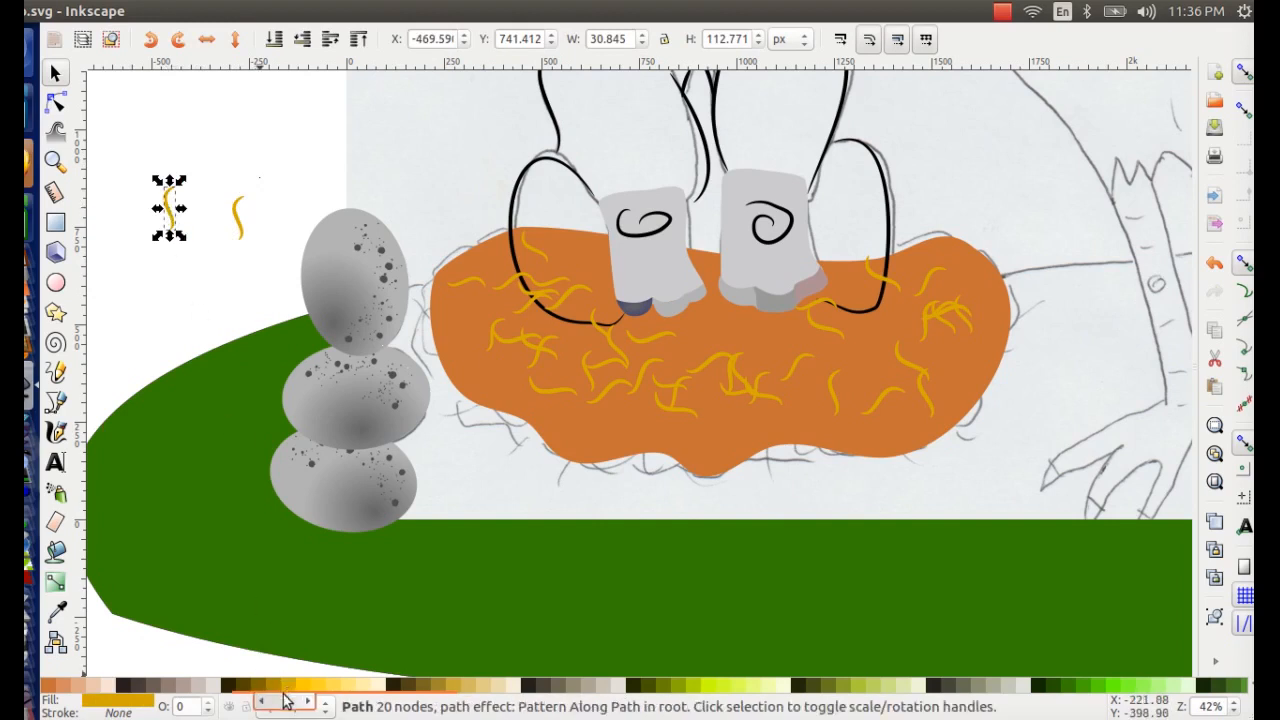
{"action": "left_click_drag", "start_coordinate": [282, 696], "coordinate": [214, 696]}
{"action": "left_click", "coordinate": [178, 686]}
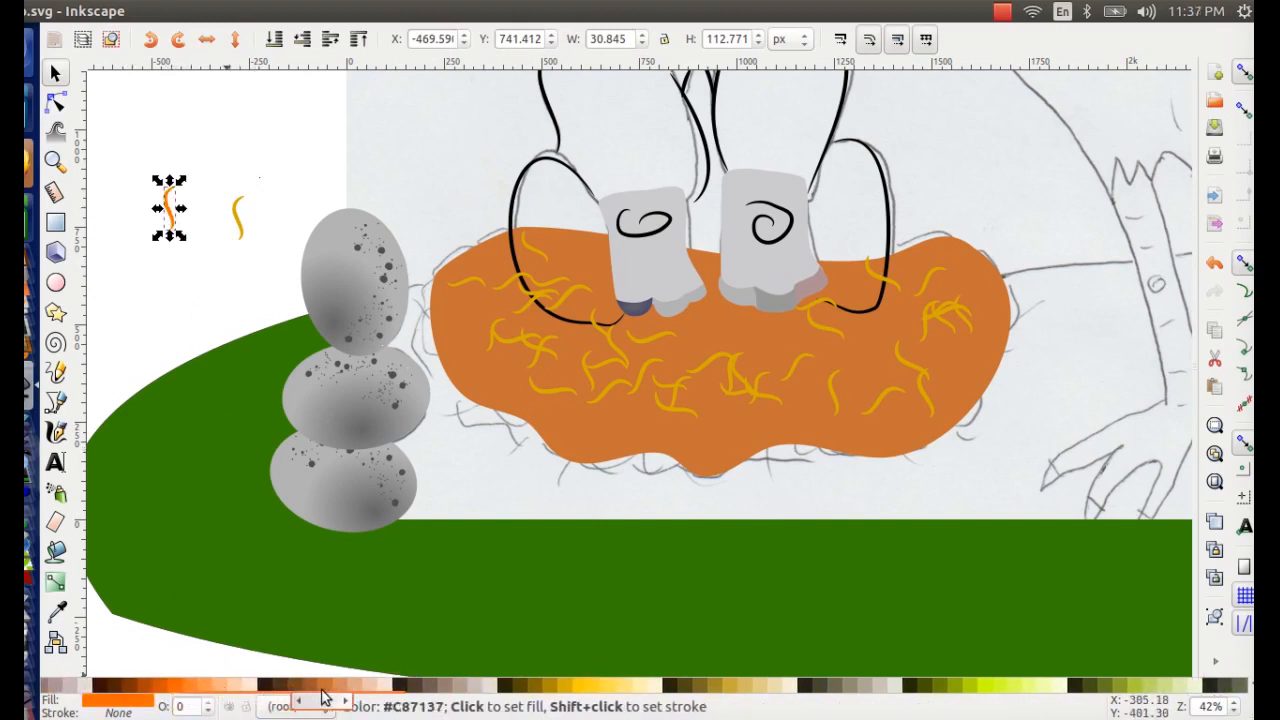
{"action": "left_click", "coordinate": [165, 686]}
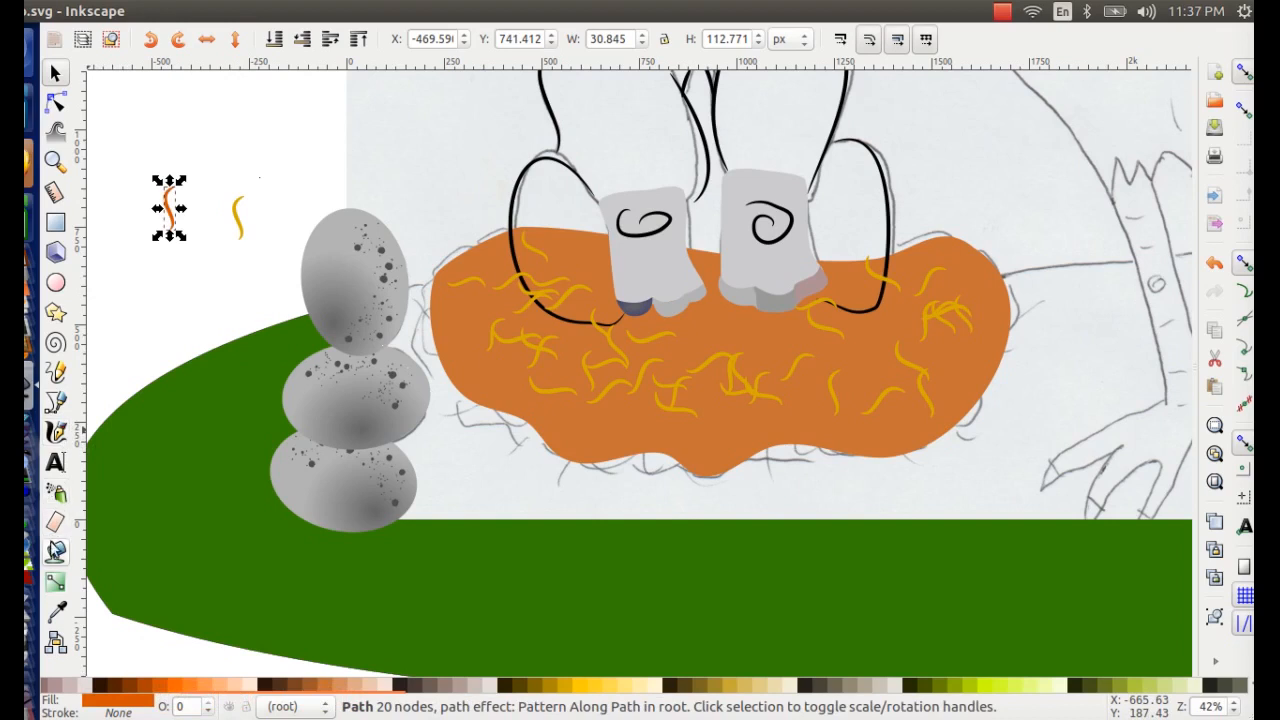
- Spray clones of the dark orange strand over the whole nest
{"action": "left_click", "coordinate": [57, 494]}
{"action": "mouse_move", "coordinate": [551, 399]}
{"action": "left_mouse_down"}
{"action": "mouse_move", "coordinate": [617, 404]}
{"action": "mouse_move", "coordinate": [688, 381]}
{"action": "left_mouse_up"}
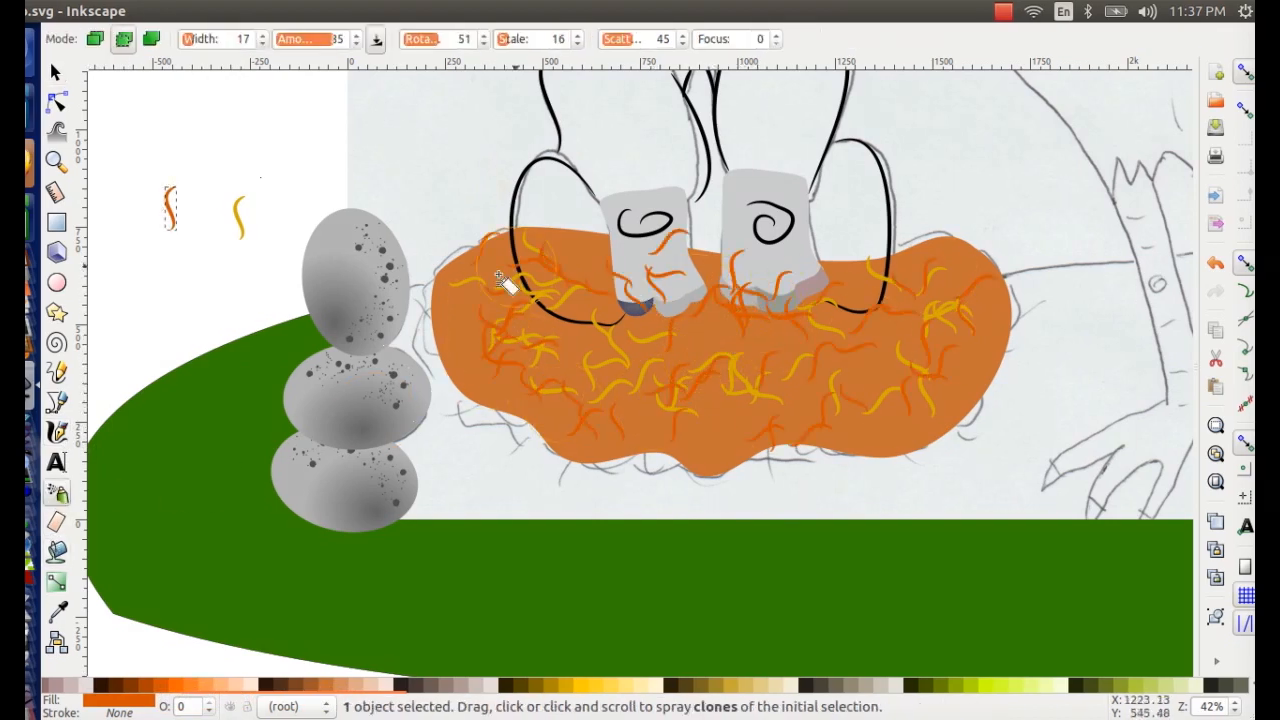
{"action": "key", "text": "s"}
- Move the nest, its strands and the overlapping feet out to the empty canvas beside the scene
{"action": "left_click", "coordinate": [400, 200]}
{"action": "key", "text": "minus"}
{"action": "key", "text": "minus"}
{"action": "left_click", "coordinate": [750, 540]}
{"action": "key", "text": "Delete"}
{"action": "key", "text": "minus"}
{"action": "left_click_drag", "start_coordinate": [550, 292], "coordinate": [792, 432]}
{"action": "left_click_drag", "start_coordinate": [686, 377], "coordinate": [290, 377]}
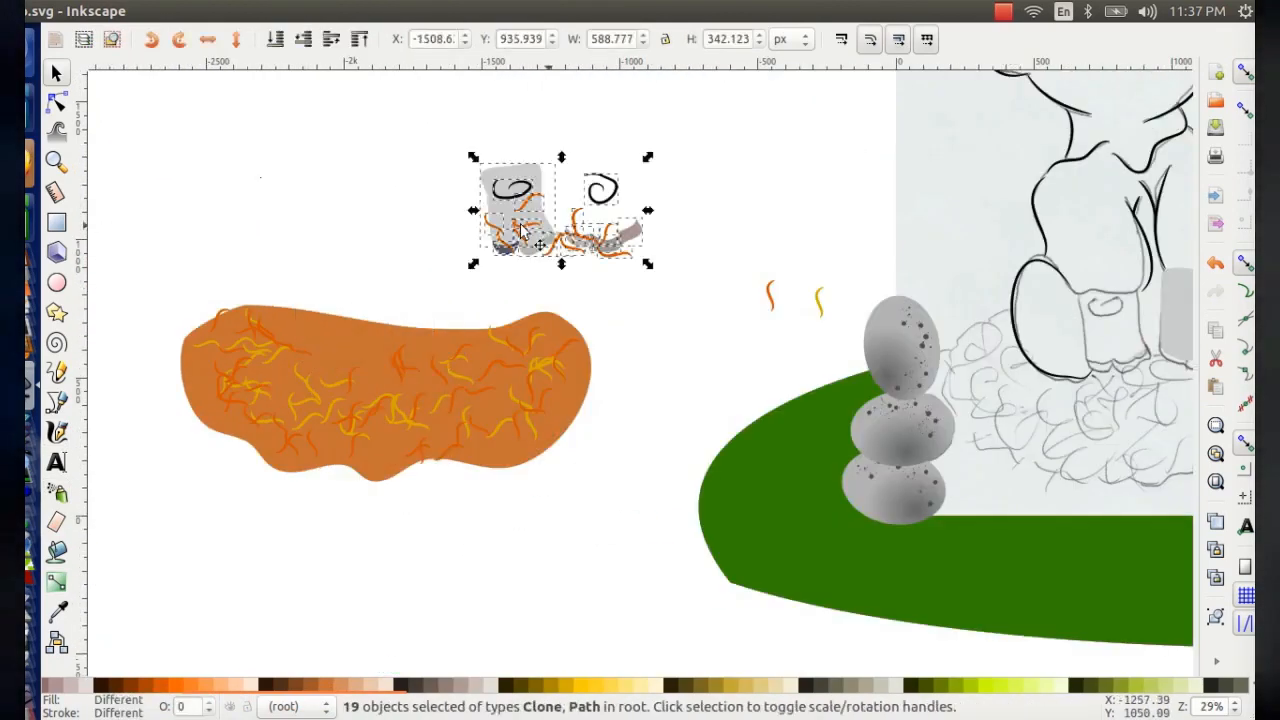
- Separate the orange strands sprayed over the feet from the foot shapes, moving them onto blank canvas
{"action": "scroll", "coordinate": [448, 221], "scroll_direction": "up", "scroll_amount": 2}
{"action": "left_click", "coordinate": [606, 177]}
{"action": "left_click", "coordinate": [594, 251], "text": "shift"}
{"action": "left_click", "coordinate": [709, 263], "text": "shift"}
{"action": "left_click_drag", "start_coordinate": [709, 263], "coordinate": [305, 243]}
{"action": "left_click", "coordinate": [270, 10]}
{"action": "scroll", "coordinate": [600, 283], "scroll_direction": "left", "scroll_amount": 2}
{"action": "left_click", "coordinate": [397, 215]}
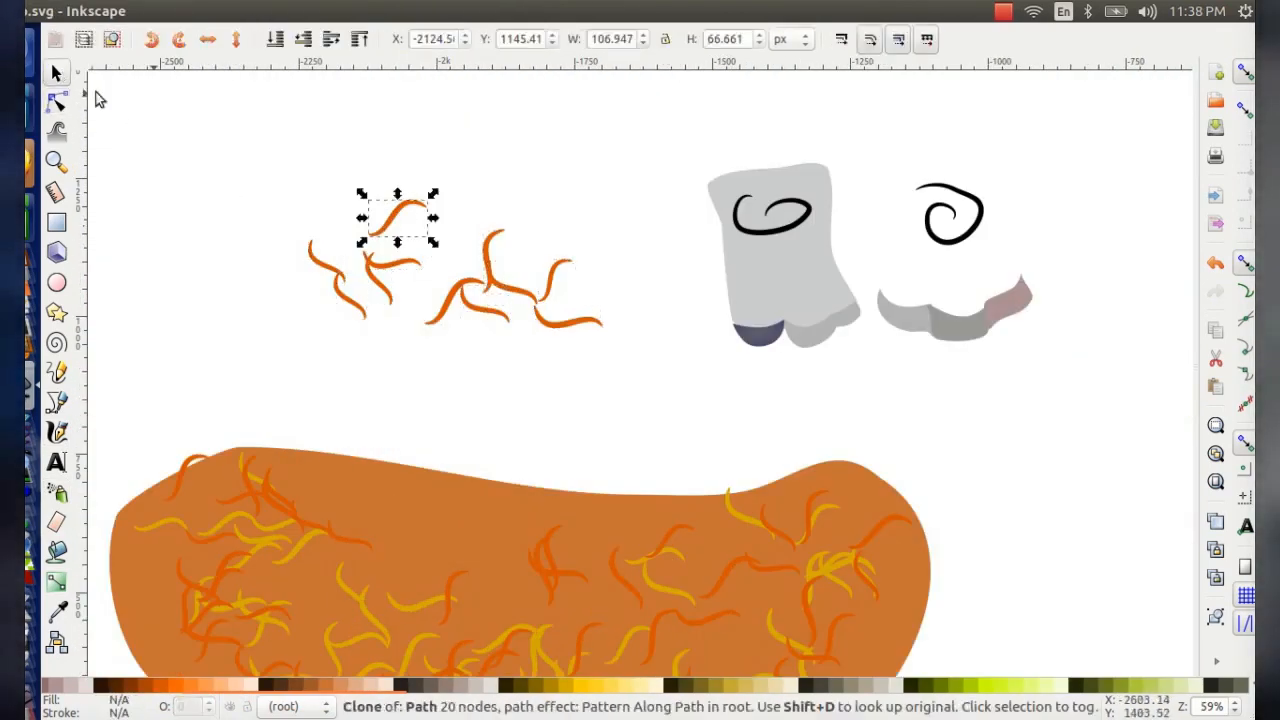
- Delete the stray orange strands lying on the blank canvas next to the feet
{"action": "scroll", "coordinate": [437, 317], "scroll_direction": "up", "scroll_amount": 3}
{"action": "left_click", "coordinate": [277, 11]}
{"action": "scroll", "coordinate": [672, 388], "scroll_direction": "down", "scroll_amount": 3}
{"action": "left_click_drag", "start_coordinate": [440, 215], "coordinate": [780, 390]}
{"action": "left_click", "coordinate": [277, 11]}
{"action": "left_click", "coordinate": [686, 343]}
{"action": "key", "text": "Delete"}
{"action": "scroll", "coordinate": [532, 400], "scroll_direction": "down", "scroll_amount": 2}
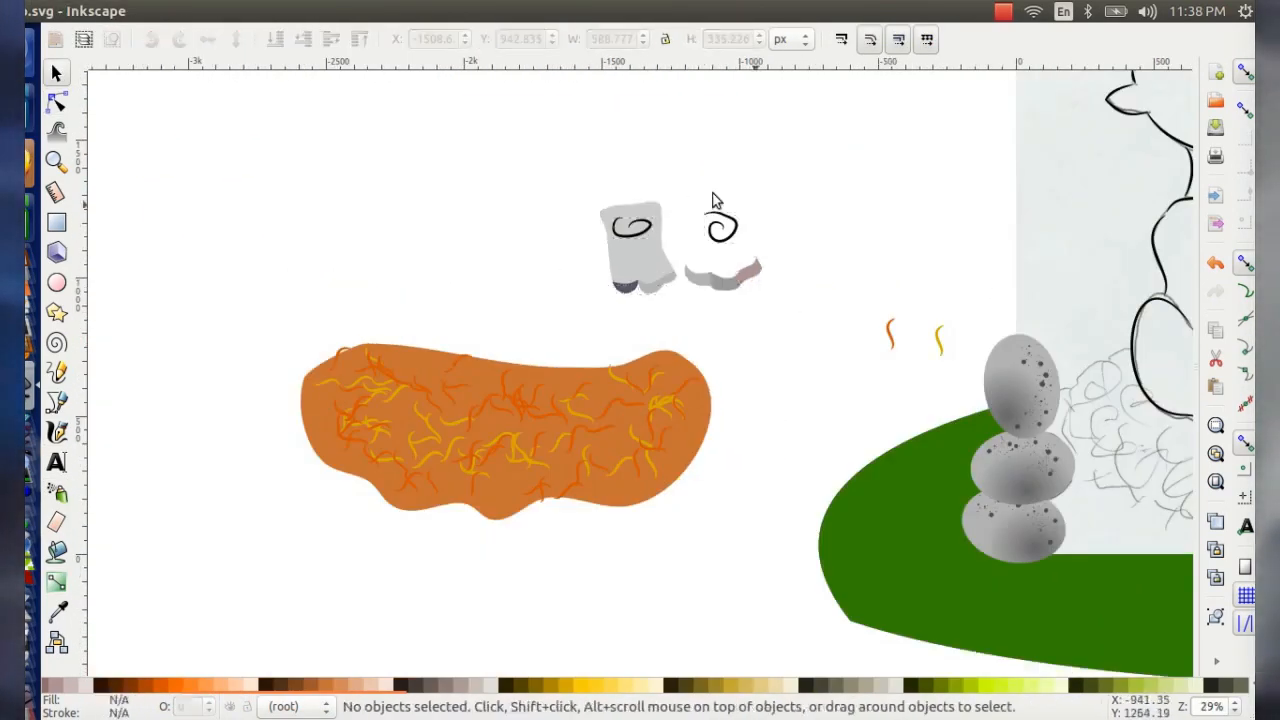
- Select all the foot pieces and move them back onto the character's legs over the sketch
{"action": "left_click_drag", "start_coordinate": [577, 180], "coordinate": [784, 316]}
{"action": "left_click_drag", "start_coordinate": [640, 250], "coordinate": [860, 355]}
{"action": "scroll", "coordinate": [712, 300], "scroll_direction": "right", "scroll_amount": 8}
{"action": "left_click", "coordinate": [466, 229]}
- Draw a small curved strand below the nest, fill it green and spray its clones across the nest
{"action": "scroll", "coordinate": [466, 229], "scroll_direction": "left", "scroll_amount": 8}
{"action": "scroll", "coordinate": [466, 400], "scroll_direction": "up", "scroll_amount": 1}
{"action": "left_click_drag", "start_coordinate": [390, 691], "coordinate": [606, 691]}
{"action": "left_click", "coordinate": [56, 372]}
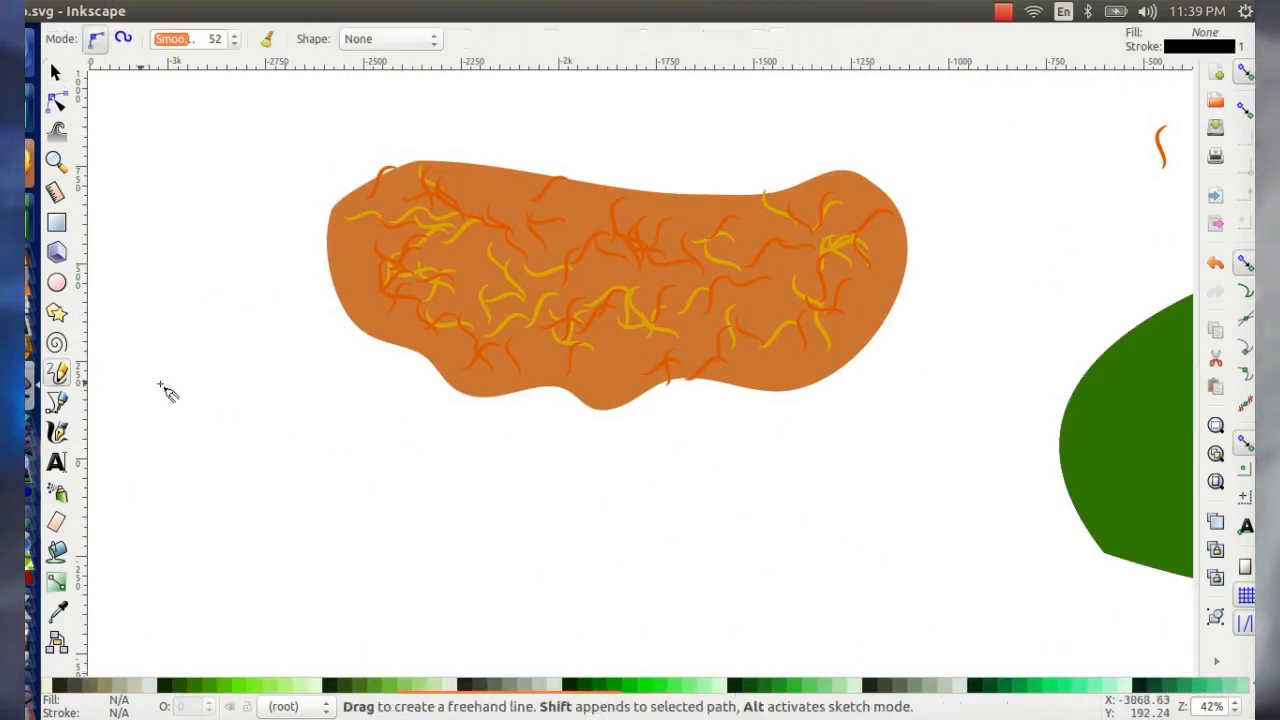
{"action": "left_click", "coordinate": [385, 686]}
{"action": "left_click", "coordinate": [56, 492]}
{"action": "mouse_move", "coordinate": [385, 250]}
{"action": "left_mouse_down"}
{"action": "mouse_move", "coordinate": [563, 291]}
{"action": "mouse_move", "coordinate": [514, 291]}
{"action": "left_mouse_up"}
- Draw a short wavy strand below the nest, fill it dark brown and spray its clones across the nest
{"action": "left_click_drag", "start_coordinate": [500, 691], "coordinate": [285, 691]}
{"action": "left_click", "coordinate": [56, 372]}
{"action": "left_click_drag", "start_coordinate": [450, 482], "coordinate": [438, 504]}
{"action": "left_click", "coordinate": [420, 686]}
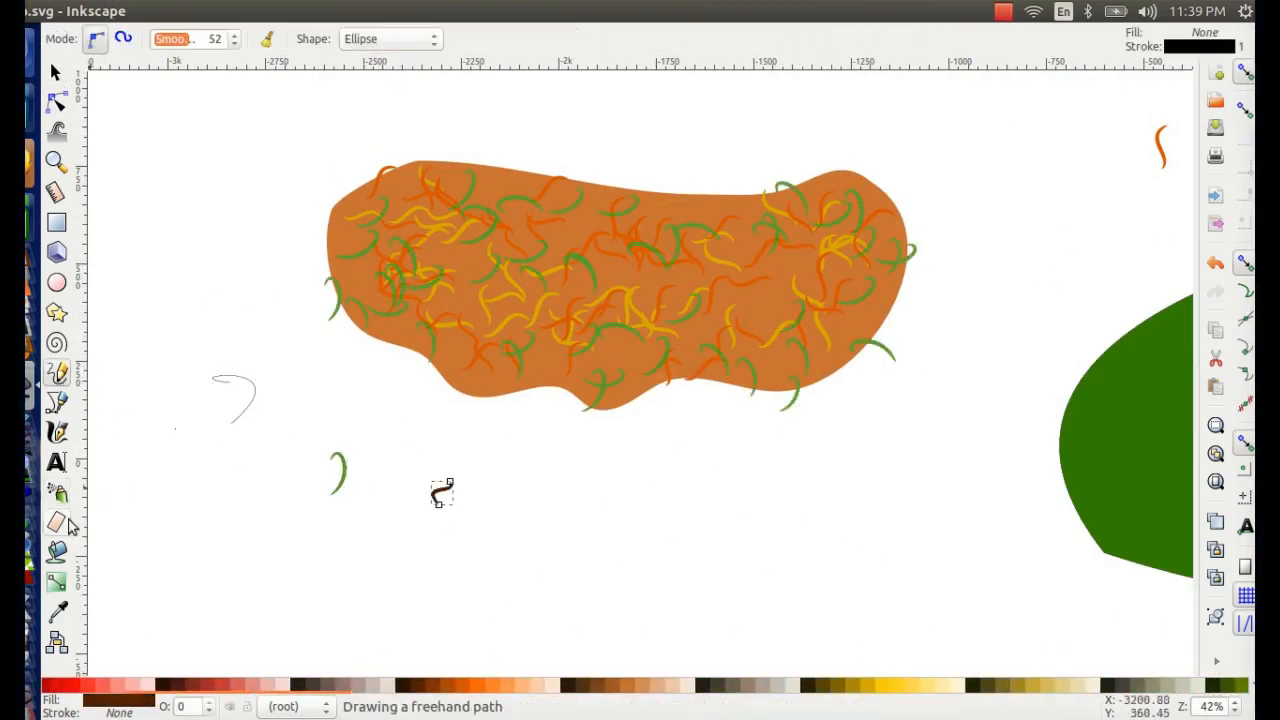
{"action": "left_click", "coordinate": [56, 492]}
{"action": "left_click_drag", "start_coordinate": [400, 290], "coordinate": [556, 228]}
{"action": "scroll", "coordinate": [355, 215], "scroll_direction": "down", "scroll_amount": 1}
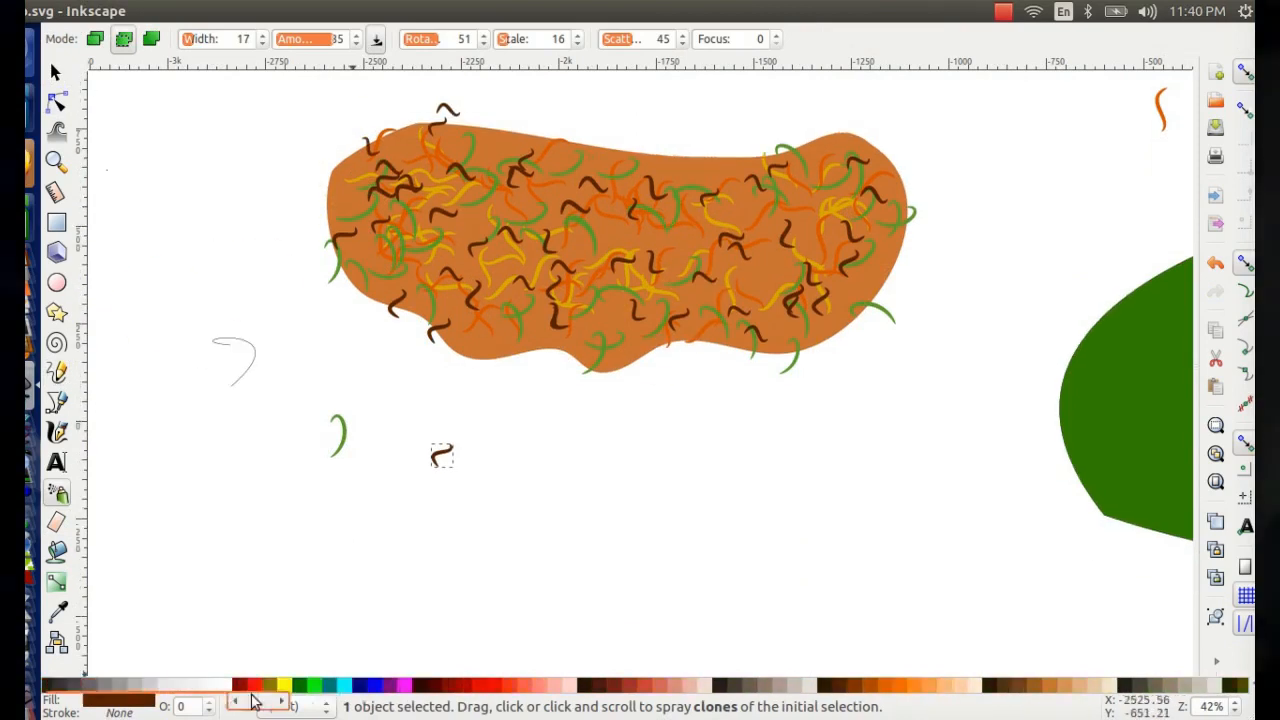
- Recolor the curved green source strand dark olive and delete it from the blank canvas
{"action": "key", "text": "s"}
{"action": "left_click", "coordinate": [338, 435]}
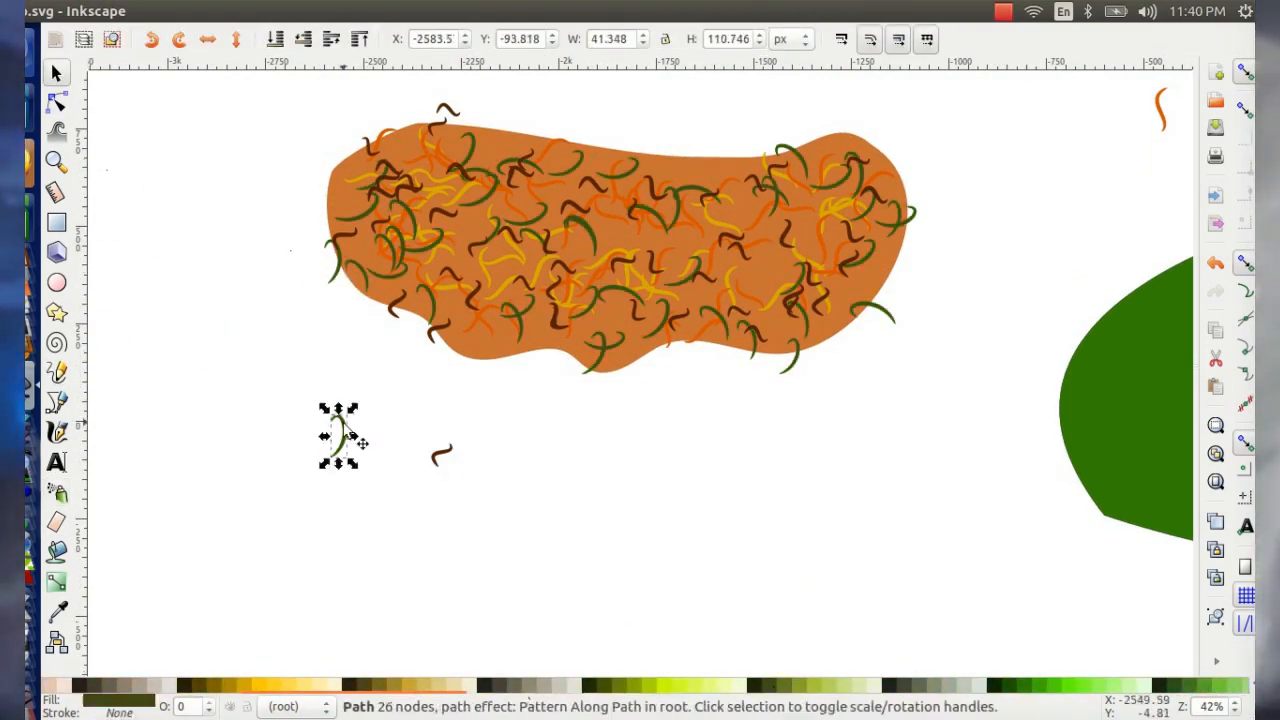
{"action": "key", "text": "Delete"}
- Try blurring the orange-brown nest base shape through its fill settings, and undo the change
{"action": "scroll", "coordinate": [487, 392], "scroll_direction": "down", "scroll_amount": 2}
{"action": "left_click", "coordinate": [857, 298]}
{"action": "left_click", "coordinate": [391, 350]}
{"action": "left_click", "coordinate": [100, 700]}
{"action": "left_click", "coordinate": [938, 423]}
{"action": "scroll", "coordinate": [744, 378], "scroll_direction": "down", "scroll_amount": 2}
{"action": "key", "text": "ctrl+z"}
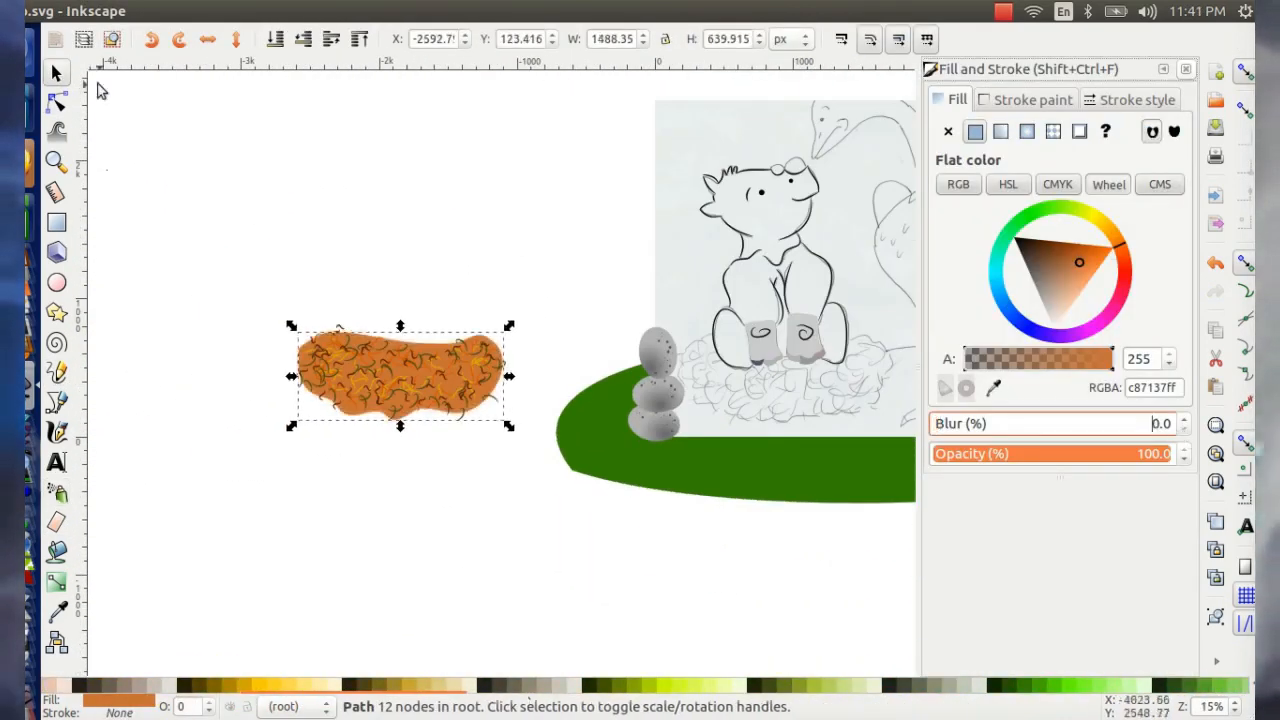
- Shrink the orange-brown nest base shape to about 1125 by 484 px and center it among the overhanging strands
{"action": "left_click_drag", "start_coordinate": [400, 376], "coordinate": [405, 190]}
{"action": "scroll", "coordinate": [499, 374], "scroll_direction": "up", "scroll_amount": 2}
{"action": "scroll", "coordinate": [435, 360], "scroll_direction": "down", "scroll_amount": 2}
{"action": "left_click_drag", "start_coordinate": [482, 133], "coordinate": [432, 155]}
{"action": "left_click_drag", "start_coordinate": [404, 290], "coordinate": [401, 383]}
{"action": "left_click", "coordinate": [968, 423]}
{"action": "key", "text": "ctrl+z"}
{"action": "left_click", "coordinate": [1186, 69]}
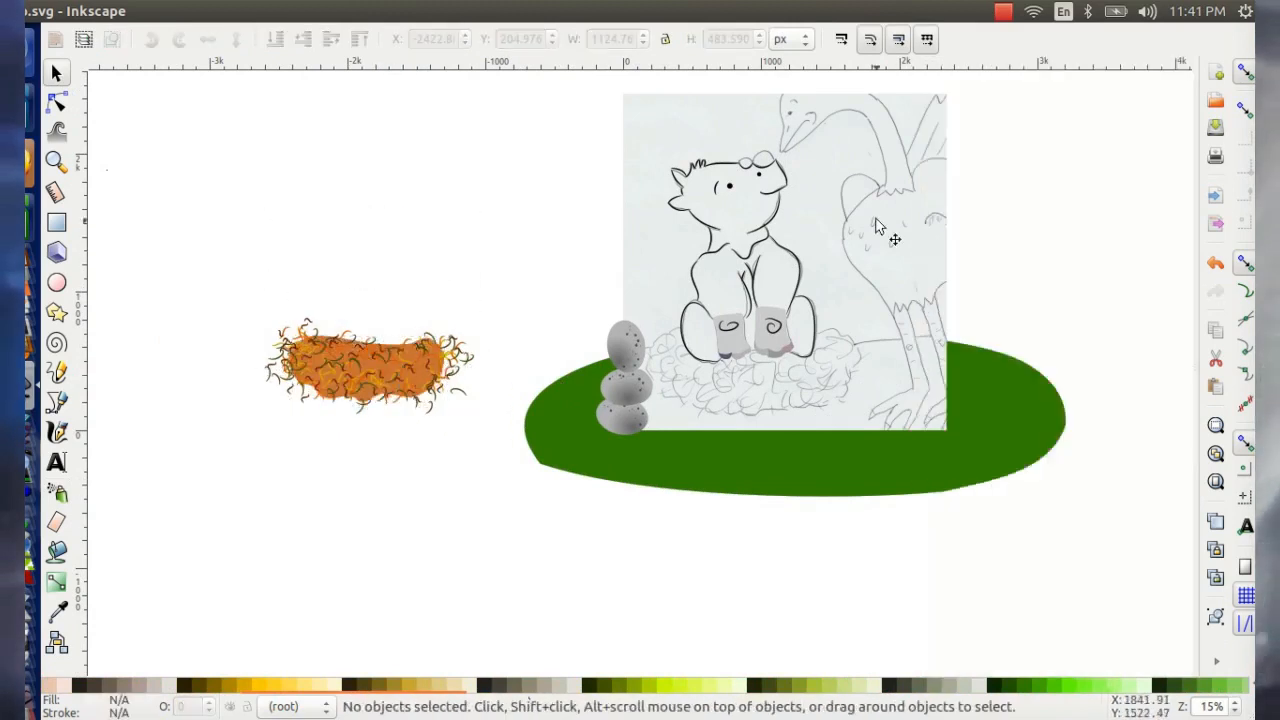
{"action": "scroll", "coordinate": [813, 130], "scroll_direction": "up", "scroll_amount": 3}
{"action": "key", "text": "p"}
{"action": "scroll", "coordinate": [656, 205], "scroll_direction": "up", "scroll_amount": 4}
{"action": "key", "text": "n"}
{"action": "left_click", "coordinate": [611, 271]}
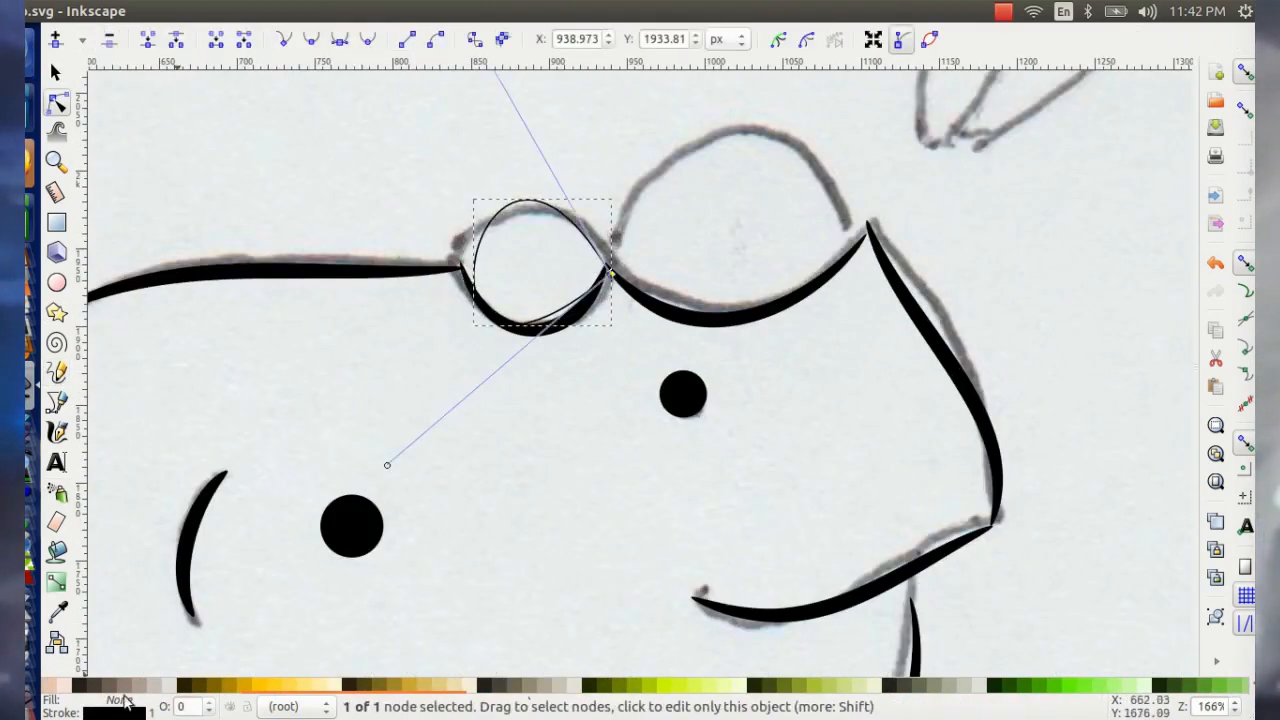
{"action": "left_click", "coordinate": [154, 685]}
{"action": "key", "text": "s"}
{"action": "left_click_drag", "start_coordinate": [539, 262], "coordinate": [522, 244]}
{"action": "key", "text": "n"}
{"action": "left_click_drag", "start_coordinate": [373, 445], "coordinate": [328, 462]}
{"action": "key", "text": "ctrl+z"}
{"action": "key", "text": "ctrl+z"}
{"action": "key", "text": "ctrl+z"}
{"action": "key", "text": "ctrl+z"}
- Draw closed freehand shapes over the two bumps on top of the character's snout and fill them taupe without a stroke
{"action": "key", "text": "p"}
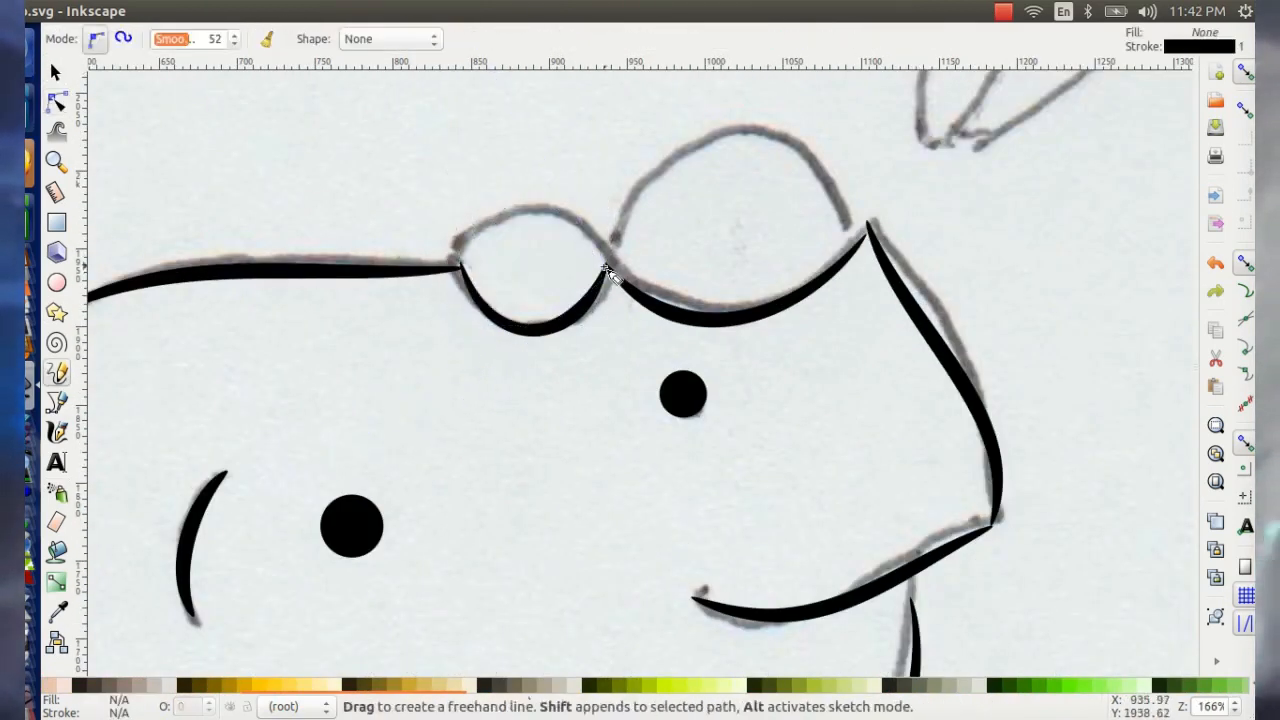
{"action": "key", "text": "ctrl+shift+f"}
{"action": "mouse_move", "coordinate": [457, 264]}
{"action": "left_mouse_down"}
{"action": "mouse_move", "coordinate": [604, 268]}
{"action": "mouse_move", "coordinate": [738, 230]}
{"action": "left_mouse_up"}
{"action": "left_click", "coordinate": [948, 131]}
{"action": "left_click", "coordinate": [125, 685]}
{"action": "key", "text": "ctrl+d"}
{"action": "left_click_drag", "start_coordinate": [846, 220], "coordinate": [870, 220]}
- Lower the taupe bump shapes behind the character's black outlines
{"action": "left_click", "coordinate": [302, 39]}
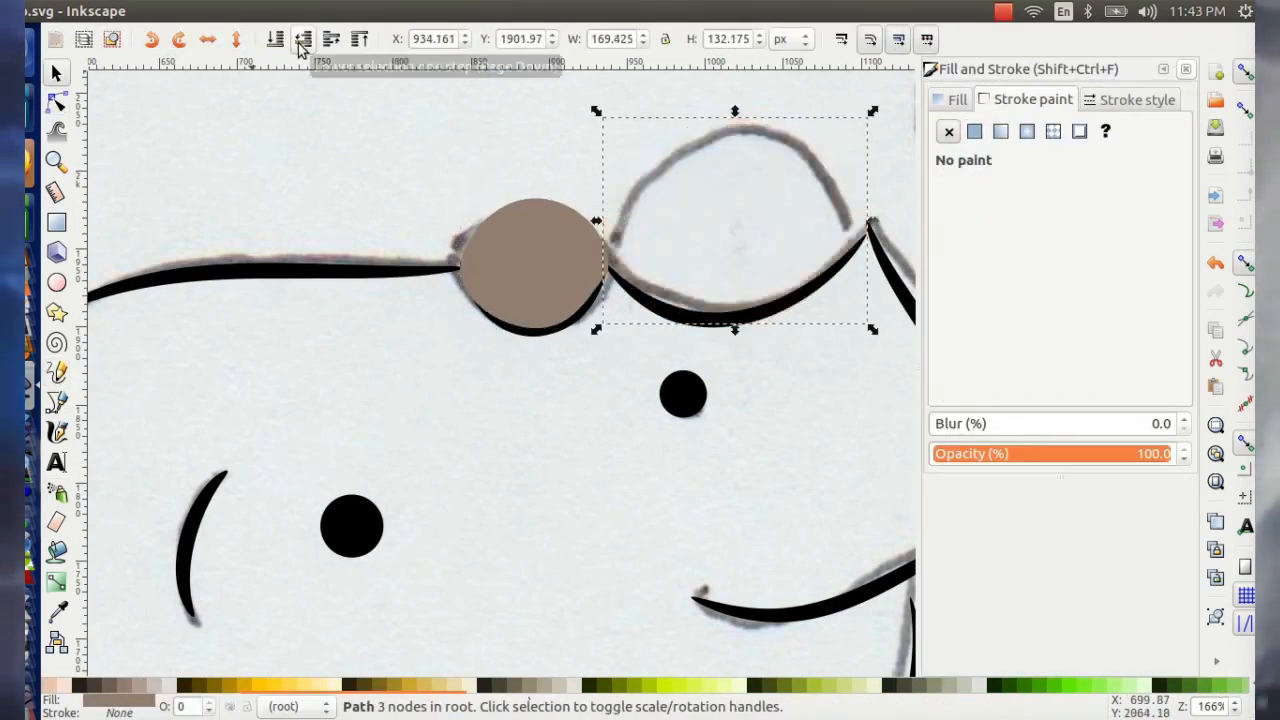
{"action": "left_click", "coordinate": [698, 227]}
{"action": "key", "text": "End"}
{"action": "key", "text": "F12"}
- Draw a closed freehand shape around the character's head and ears, filled with #AC9D93 and without a stroke
{"action": "key", "text": "ctrl+minus"}
{"action": "key", "text": "minus"}
{"action": "key", "text": "minus"}
{"action": "key", "text": "minus"}
{"action": "scroll", "coordinate": [407, 172], "scroll_direction": "down", "scroll_amount": 10}
{"action": "scroll", "coordinate": [583, 256], "scroll_direction": "up", "scroll_amount": 5}
{"action": "key", "text": "p"}
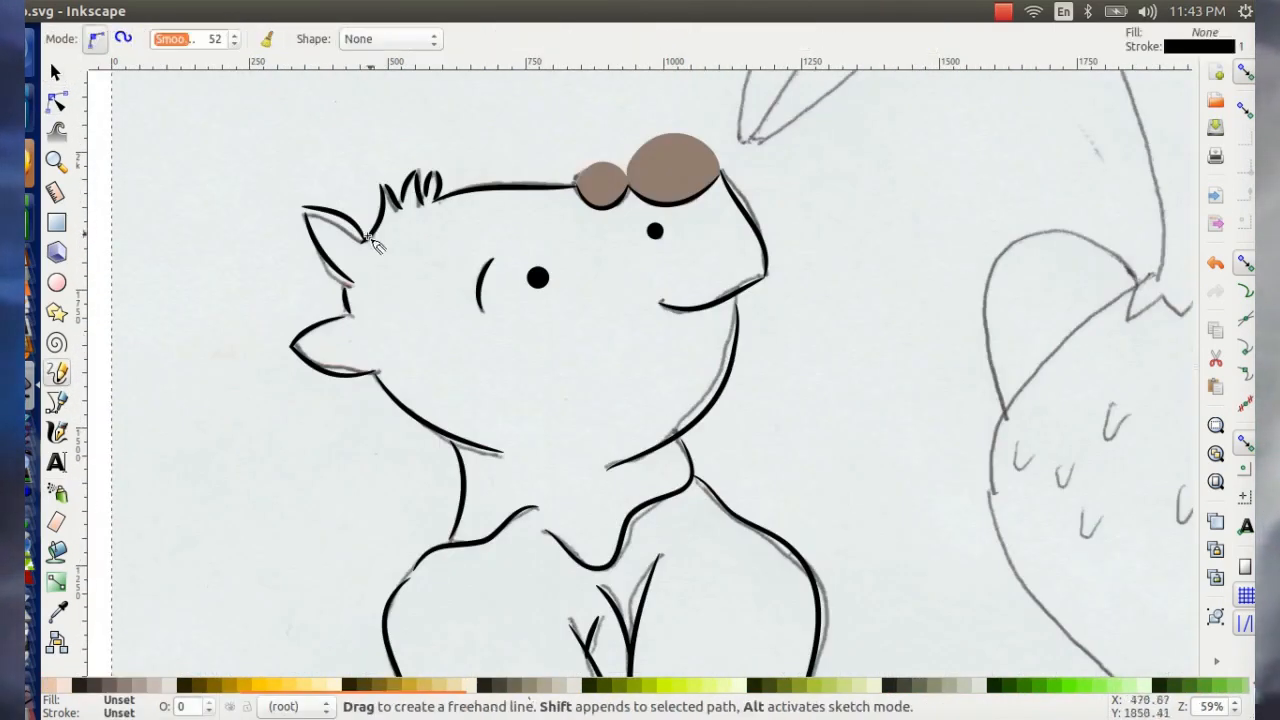
{"action": "left_click_drag", "start_coordinate": [437, 188], "coordinate": [386, 191]}
{"action": "left_click", "coordinate": [143, 686]}
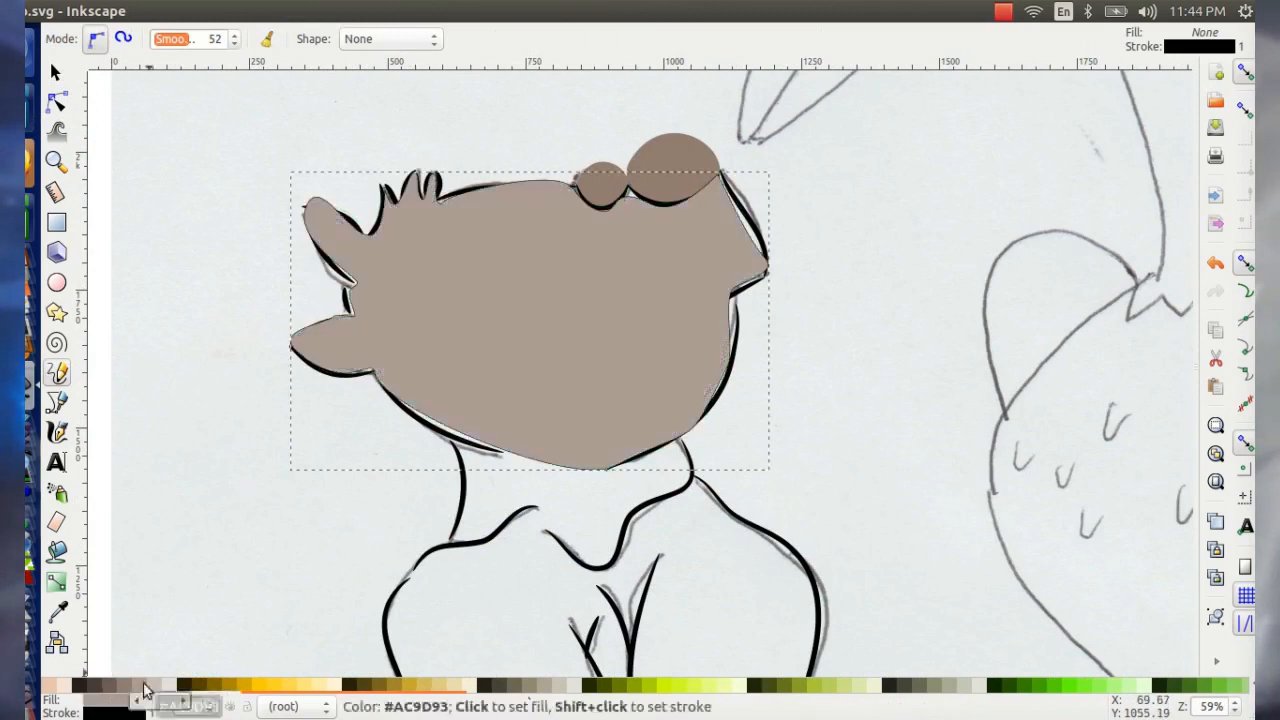
{"action": "key", "text": "ctrl+shift+f"}
{"action": "left_click", "coordinate": [948, 131]}
{"action": "key", "text": "F12"}
- Lower the head shape behind the outlines and move its nodes to fit the ears and hair tufts
{"action": "key", "text": "s"}
{"action": "left_click", "coordinate": [303, 39]}
{"action": "key", "text": "n"}
{"action": "left_click_drag", "start_coordinate": [443, 299], "coordinate": [500, 309]}
{"action": "scroll", "coordinate": [421, 285], "scroll_direction": "up", "scroll_amount": 3}
{"action": "left_click", "coordinate": [398, 304]}
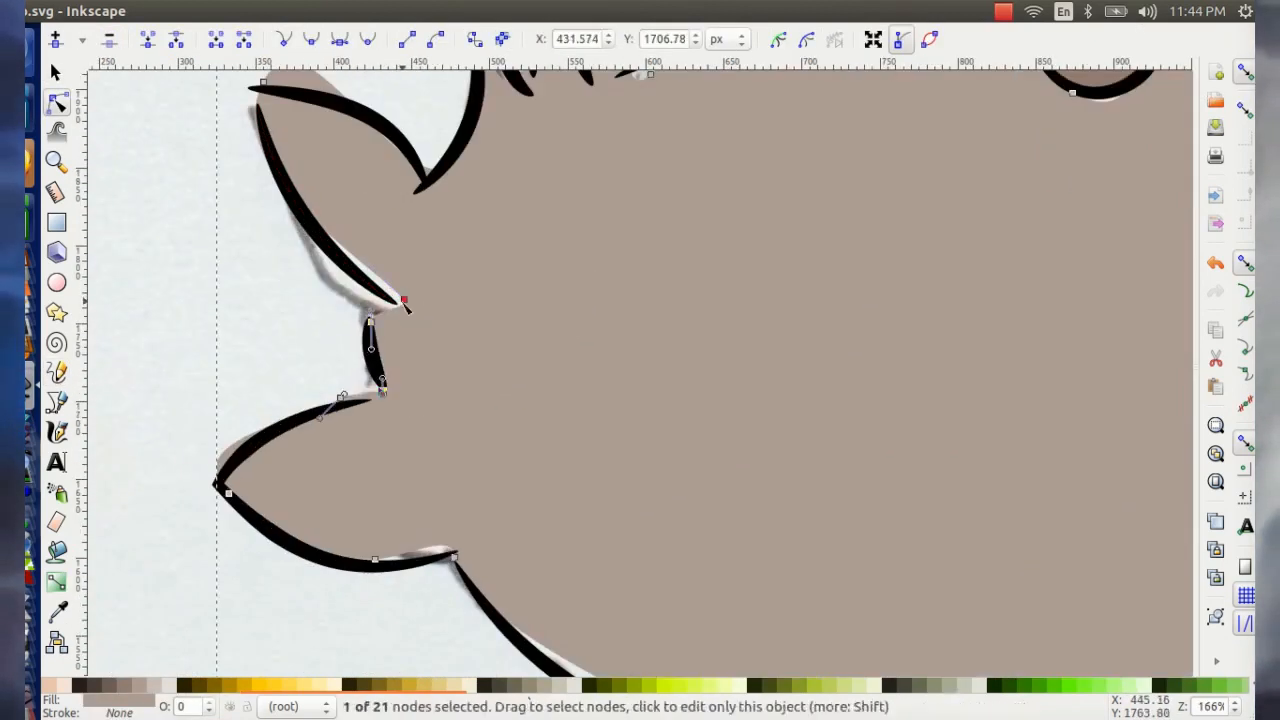
{"action": "left_click_drag", "start_coordinate": [388, 305], "coordinate": [405, 442]}
{"action": "left_click_drag", "start_coordinate": [289, 188], "coordinate": [437, 218]}
{"action": "left_click_drag", "start_coordinate": [269, 223], "coordinate": [270, 228]}
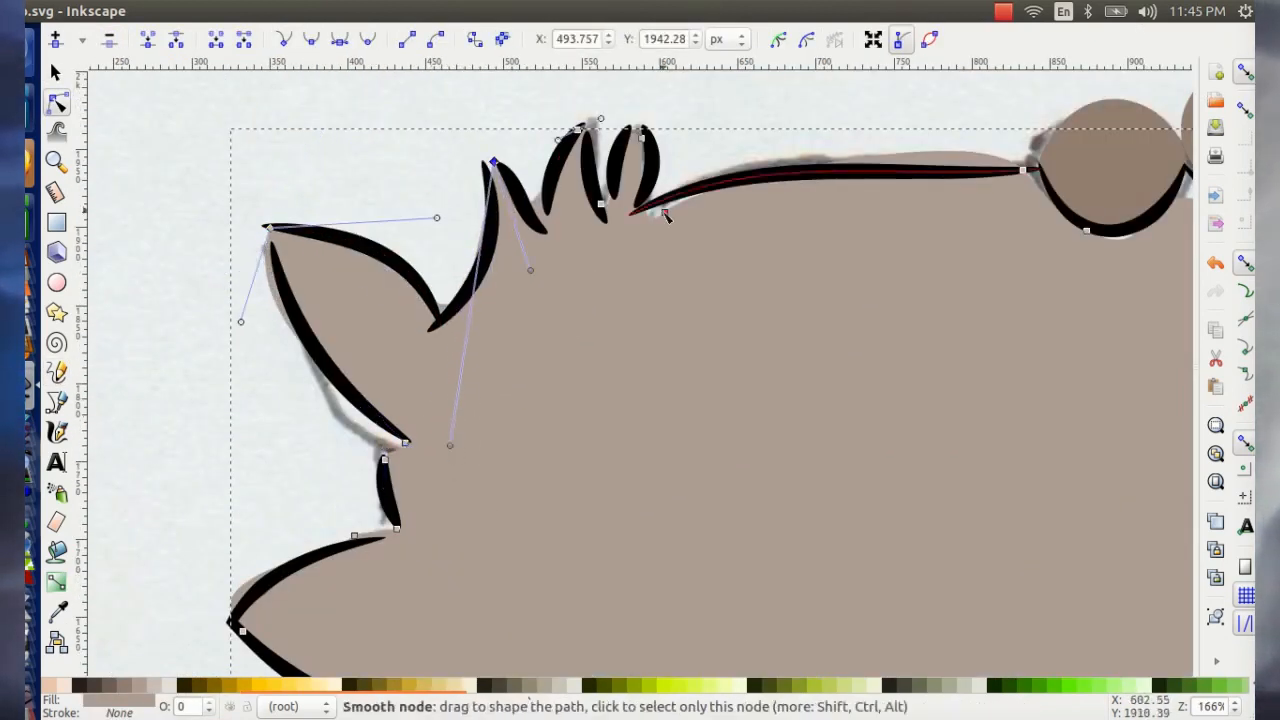
{"action": "left_click_drag", "start_coordinate": [664, 212], "coordinate": [632, 214]}
- Move the head shape's nodes along the lower ear, jaw, chin and mouth to follow the black outline
{"action": "scroll", "coordinate": [420, 109], "scroll_direction": "down", "scroll_amount": 8}
{"action": "left_click_drag", "start_coordinate": [243, 330], "coordinate": [251, 341]}
{"action": "scroll", "coordinate": [251, 341], "scroll_direction": "down", "scroll_amount": 2}
{"action": "left_click_drag", "start_coordinate": [469, 322], "coordinate": [472, 331]}
{"action": "scroll", "coordinate": [500, 356], "scroll_direction": "up", "scroll_amount": 1}
{"action": "scroll", "coordinate": [500, 356], "scroll_direction": "right", "scroll_amount": 14}
{"action": "left_click_drag", "start_coordinate": [950, 343], "coordinate": [957, 345]}
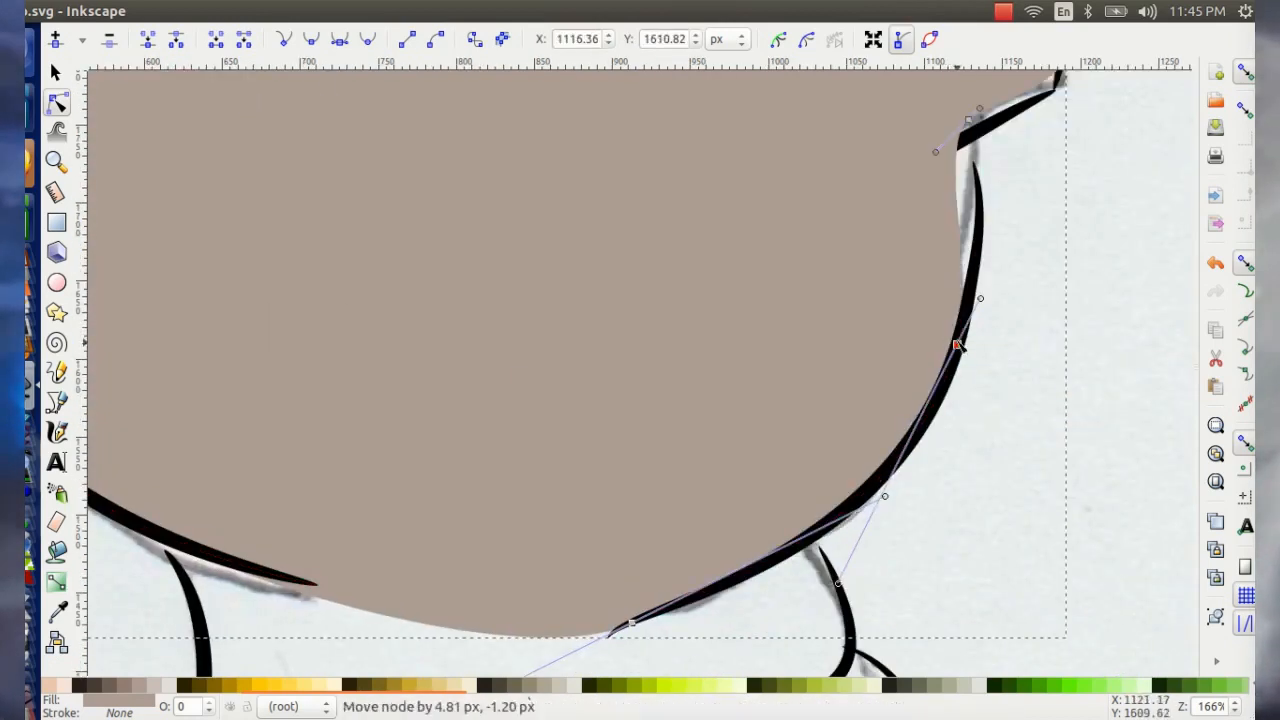
{"action": "left_click_drag", "start_coordinate": [968, 119], "coordinate": [966, 137]}
{"action": "scroll", "coordinate": [971, 163], "scroll_direction": "up", "scroll_amount": 8}
{"action": "scroll", "coordinate": [971, 163], "scroll_direction": "right", "scroll_amount": 4}
{"action": "left_click", "coordinate": [555, 217]}
- Lower the head shape further so it sits behind the eyes and facial lines
{"action": "key", "text": "s"}
{"action": "left_click", "coordinate": [303, 39]}
{"action": "scroll", "coordinate": [640, 373], "scroll_direction": "down", "scroll_amount": 3}
{"action": "scroll", "coordinate": [640, 373], "scroll_direction": "left", "scroll_amount": 10}
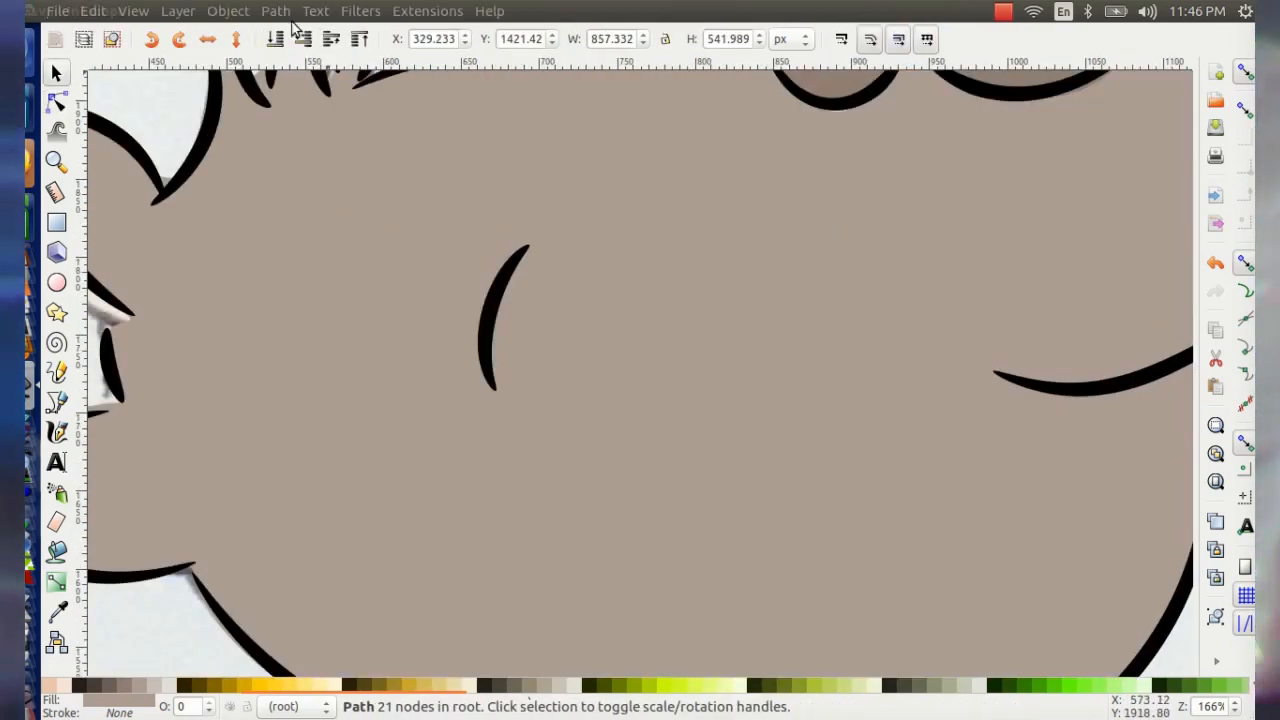
{"action": "left_click", "coordinate": [296, 32]}
- Draw a closed freehand shape over the character's neck and chest tuft, filled with 917c6f and without a stroke
{"action": "key", "text": "ctrl+minus"}
{"action": "key", "text": "minus"}
{"action": "key", "text": "minus"}
{"action": "key", "text": "minus"}
{"action": "key", "text": "minus"}
{"action": "scroll", "coordinate": [706, 229], "scroll_direction": "up", "scroll_amount": 1}
{"action": "scroll", "coordinate": [691, 334], "scroll_direction": "down", "scroll_amount": 6}
{"action": "key", "text": "p"}
{"action": "key", "text": "plus"}
{"action": "key", "text": "plus"}
{"action": "left_click_drag", "start_coordinate": [479, 140], "coordinate": [484, 282]}
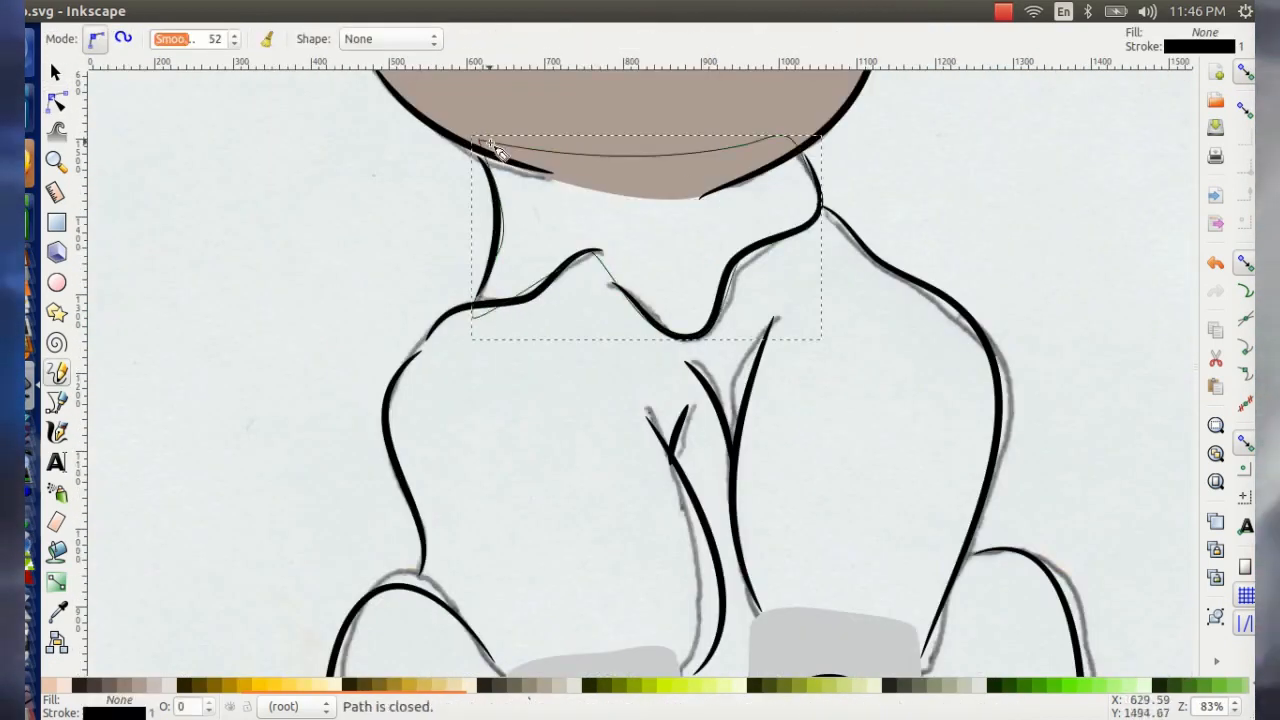
{"action": "left_click", "coordinate": [124, 686]}
{"action": "left_click", "coordinate": [113, 712]}
{"action": "left_click", "coordinate": [948, 131]}
{"action": "left_click", "coordinate": [956, 99]}
- Lower the neck shape behind the head and the black outlines
{"action": "key", "text": "n"}
{"action": "key", "text": "s"}
{"action": "left_click", "coordinate": [304, 41]}
{"action": "scroll", "coordinate": [783, 208], "scroll_direction": "up", "scroll_amount": 4}
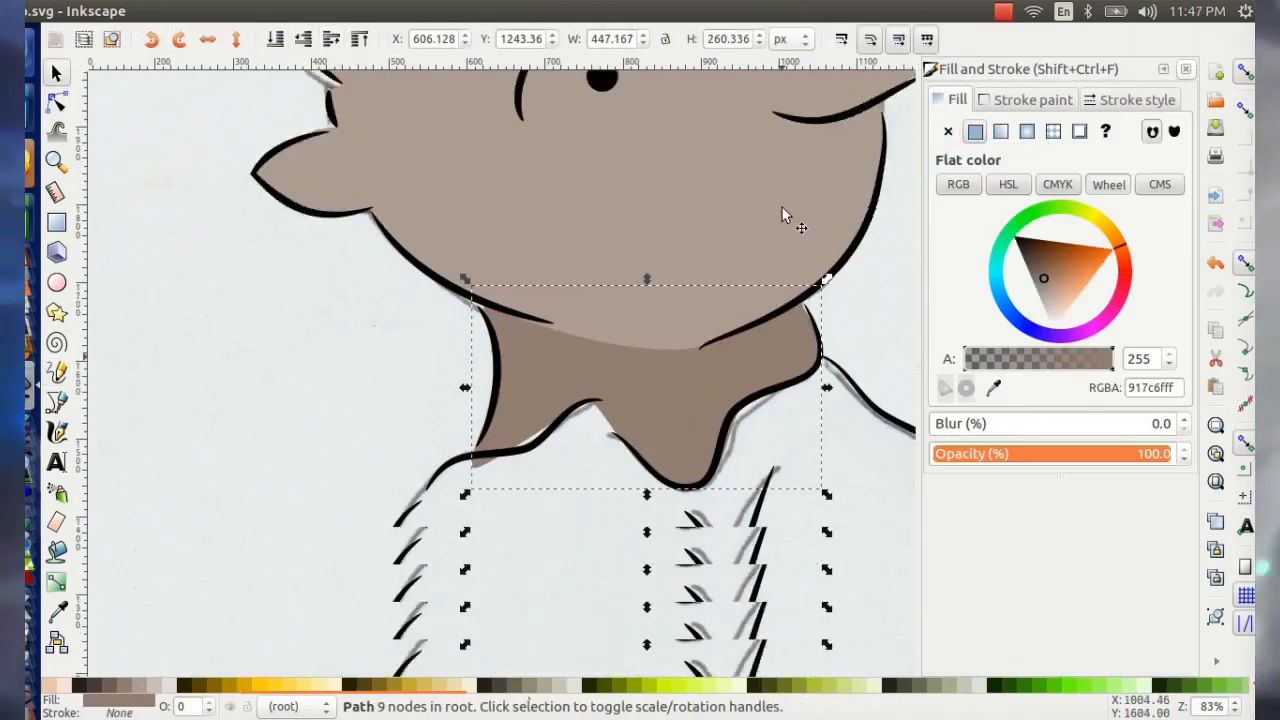
- Draw a closed freehand shape over the character's torso and arms, with a flat light beige-grey fill and no stroke
{"action": "scroll", "coordinate": [783, 216], "scroll_direction": "down", "scroll_amount": 5}
{"action": "scroll", "coordinate": [783, 216], "scroll_direction": "right", "scroll_amount": 2}
{"action": "key", "text": "p"}
{"action": "left_click_drag", "start_coordinate": [318, 465], "coordinate": [448, 580]}
{"action": "left_click_drag", "start_coordinate": [705, 88], "coordinate": [498, 142]}
{"action": "scroll", "coordinate": [498, 142], "scroll_direction": "down", "scroll_amount": 4}
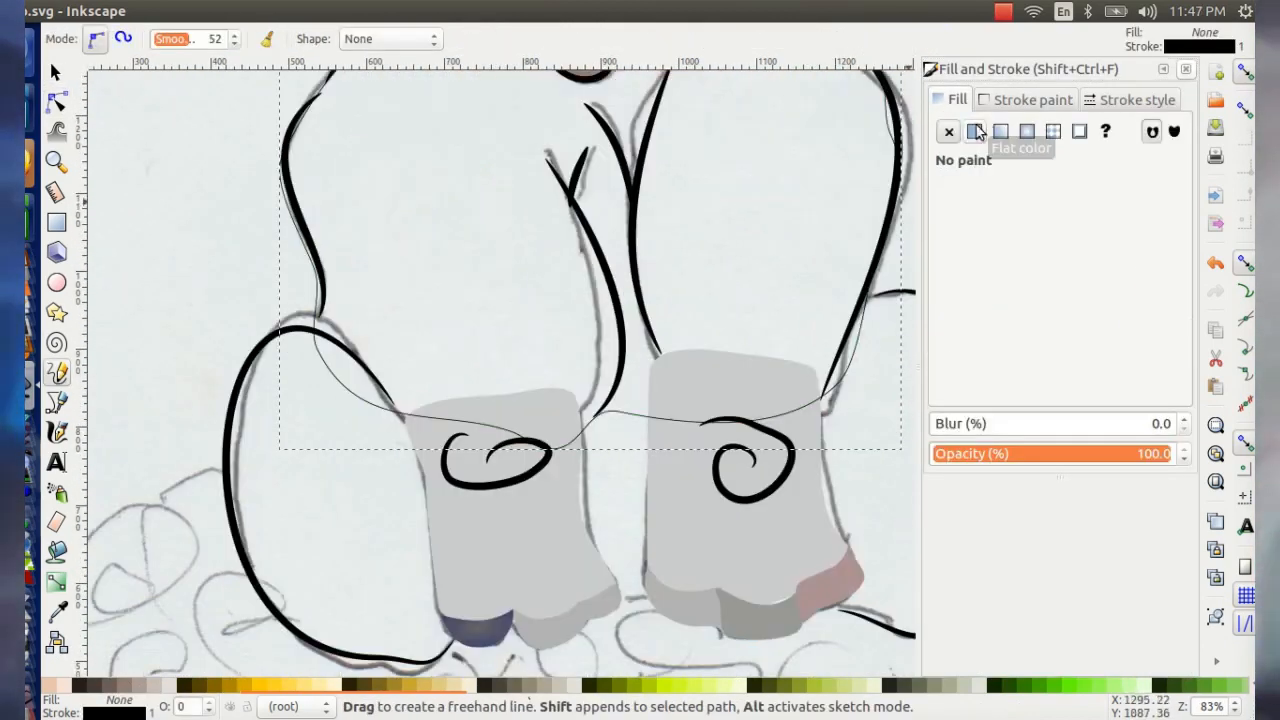
{"action": "left_click", "coordinate": [974, 131]}
{"action": "scroll", "coordinate": [700, 200], "scroll_direction": "up", "scroll_amount": 8}
{"action": "left_click", "coordinate": [1025, 99]}
{"action": "left_click", "coordinate": [948, 131]}
- Restack the torso shape so it lies behind the black outlines and the grey feet
{"action": "key", "text": "n"}
{"action": "scroll", "coordinate": [622, 296], "scroll_direction": "right", "scroll_amount": 7}
{"action": "scroll", "coordinate": [479, 116], "scroll_direction": "left", "scroll_amount": 7}
{"action": "key", "text": "s"}
{"action": "left_click", "coordinate": [331, 40]}
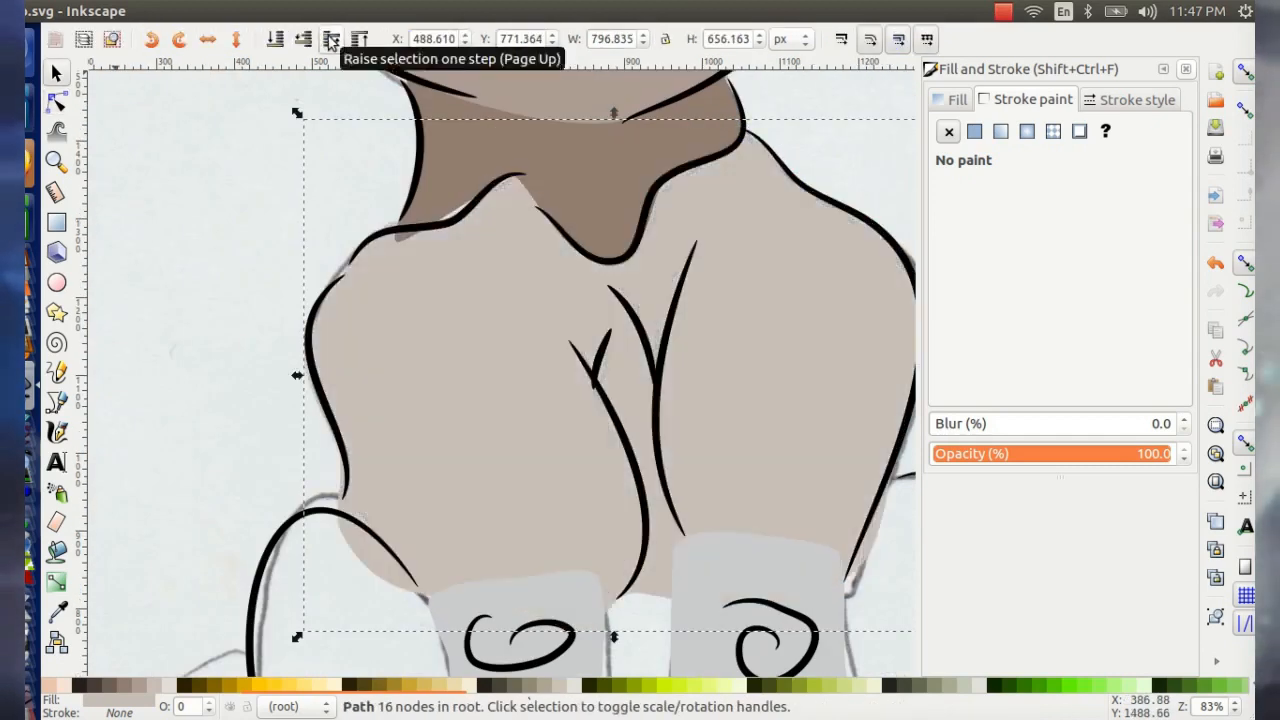
- Reshape the torso's lower edge and neckline by moving its nodes to follow the black chest tuft outline
{"action": "scroll", "coordinate": [569, 276], "scroll_direction": "down", "scroll_amount": 8}
{"action": "key", "text": "n"}
{"action": "left_click_drag", "start_coordinate": [569, 276], "coordinate": [589, 453]}
{"action": "scroll", "coordinate": [797, 400], "scroll_direction": "up", "scroll_amount": 9}
{"action": "left_click_drag", "start_coordinate": [663, 174], "coordinate": [676, 180]}
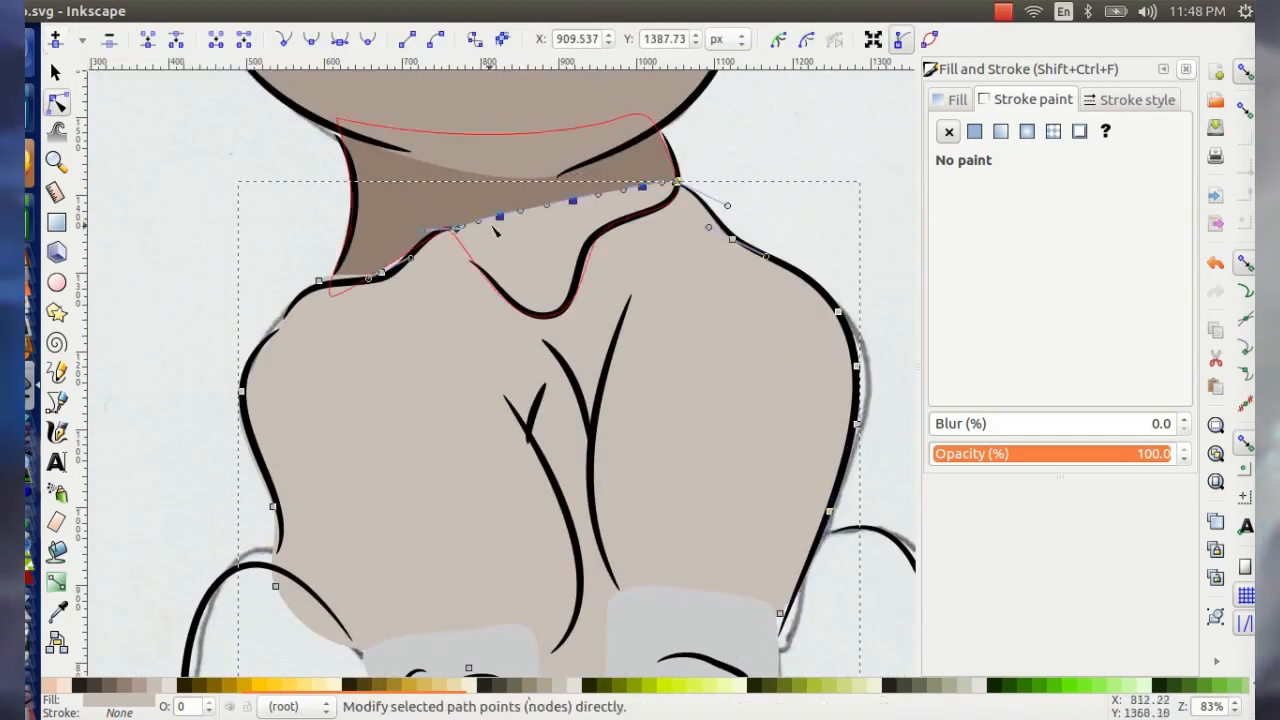
{"action": "left_click", "coordinate": [499, 216]}
{"action": "left_click_drag", "start_coordinate": [499, 216], "coordinate": [541, 312]}
{"action": "left_click_drag", "start_coordinate": [572, 200], "coordinate": [590, 243]}
{"action": "left_click_drag", "start_coordinate": [642, 186], "coordinate": [634, 222]}
{"action": "left_click_drag", "start_coordinate": [663, 188], "coordinate": [667, 205]}
- Adjust the neck shape's nodes to fit the shoulder line and close the gap above the torso
{"action": "scroll", "coordinate": [344, 291], "scroll_direction": "up", "scroll_amount": 3}
{"action": "scroll", "coordinate": [463, 277], "scroll_direction": "left", "scroll_amount": 3}
{"action": "left_click", "coordinate": [692, 146]}
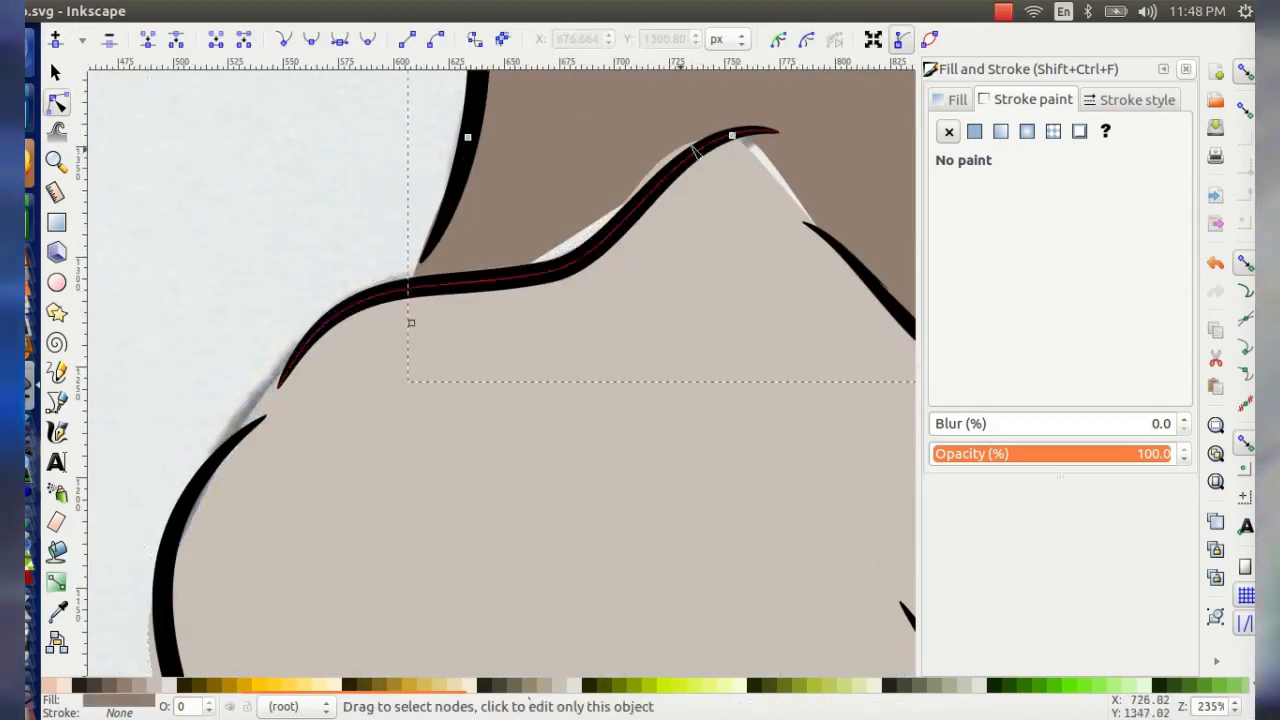
{"action": "left_click", "coordinate": [692, 150]}
{"action": "left_click", "coordinate": [733, 135]}
{"action": "left_click_drag", "start_coordinate": [680, 150], "coordinate": [637, 163]}
- Draw a closed freehand shape over the character's left-hand thigh, filled dark brown and without a stroke
{"action": "scroll", "coordinate": [492, 343], "scroll_direction": "down", "scroll_amount": 8}
{"action": "scroll", "coordinate": [492, 451], "scroll_direction": "up", "scroll_amount": 4}
{"action": "left_click", "coordinate": [57, 372]}
{"action": "mouse_move", "coordinate": [488, 267]}
{"action": "left_mouse_down"}
{"action": "mouse_move", "coordinate": [507, 307]}
{"action": "mouse_move", "coordinate": [488, 267]}
{"action": "left_mouse_up"}
{"action": "key", "text": "s"}
{"action": "left_click", "coordinate": [949, 99]}
{"action": "left_click", "coordinate": [109, 685]}
{"action": "left_click", "coordinate": [1025, 99]}
{"action": "left_click", "coordinate": [948, 131]}
- Adjust the dark brown thigh's upper node and restack the shape behind its black outline
{"action": "key", "text": "n"}
{"action": "scroll", "coordinate": [436, 293], "scroll_direction": "left", "scroll_amount": 3}
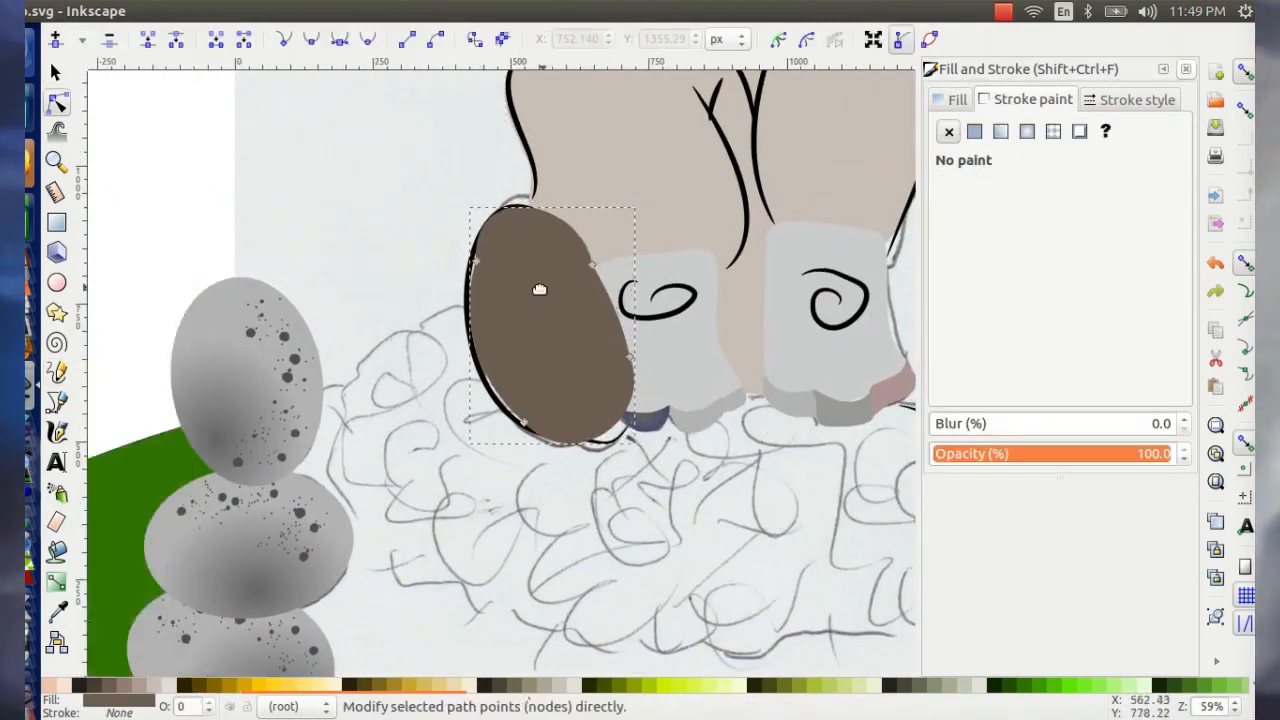
{"action": "scroll", "coordinate": [463, 290], "scroll_direction": "up", "scroll_amount": 2}
{"action": "left_click_drag", "start_coordinate": [485, 202], "coordinate": [477, 217]}
{"action": "key", "text": "s"}
{"action": "left_click", "coordinate": [277, 40]}
{"action": "left_click", "coordinate": [332, 42]}
{"action": "scroll", "coordinate": [586, 359], "scroll_direction": "down", "scroll_amount": 2}
{"action": "scroll", "coordinate": [586, 359], "scroll_direction": "right", "scroll_amount": 3}
{"action": "key", "text": "b"}
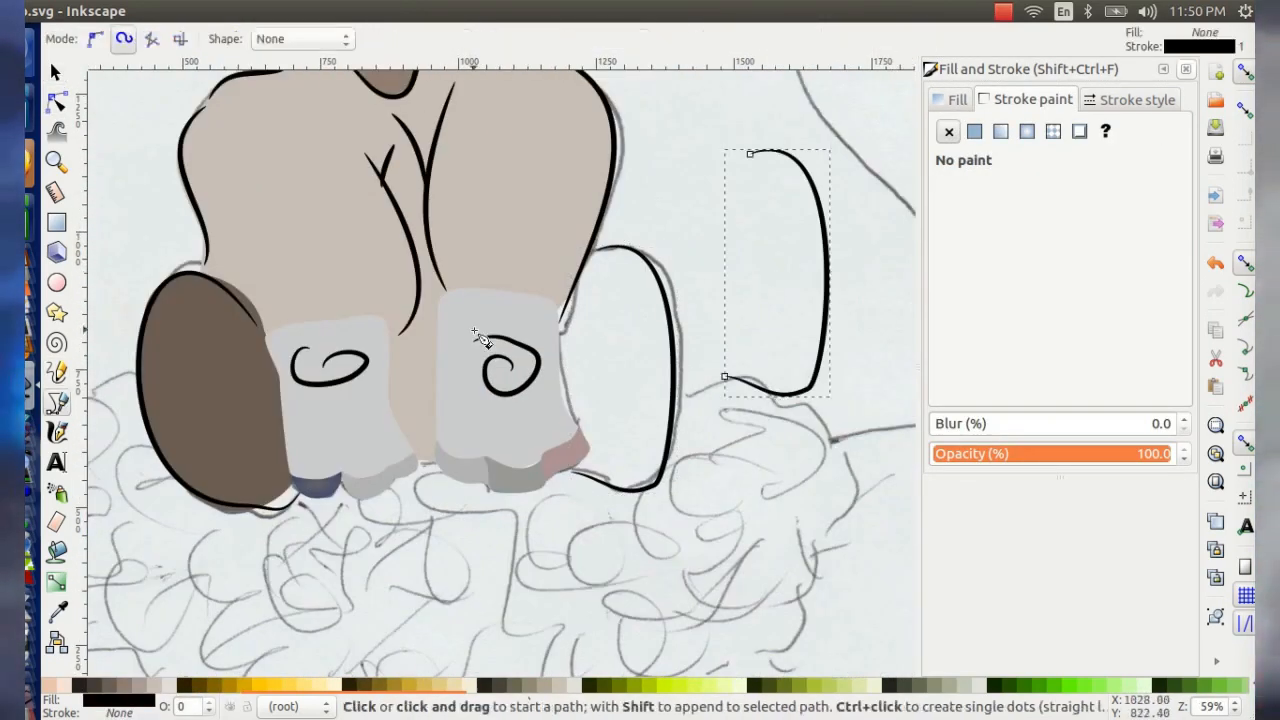
{"action": "key", "text": "p"}
{"action": "left_click_drag", "start_coordinate": [725, 376], "coordinate": [750, 154]}
{"action": "left_click", "coordinate": [950, 99]}
{"action": "key", "text": "s"}
{"action": "left_click_drag", "start_coordinate": [734, 350], "coordinate": [700, 304]}
{"action": "key", "text": "Delete"}
{"action": "key", "text": "p"}
{"action": "mouse_move", "coordinate": [782, 192]}
{"action": "left_mouse_down"}
{"action": "mouse_move", "coordinate": [775, 263]}
{"action": "mouse_move", "coordinate": [846, 266]}
{"action": "left_mouse_up"}
{"action": "key", "text": "s"}
{"action": "key", "text": "Delete"}
{"action": "key", "text": "p"}
- Duplicate the dark brown thigh, place the copy over the character's other thigh and lower it one step
{"action": "key", "text": "s"}
{"action": "left_click", "coordinate": [210, 390]}
{"action": "key", "text": "ctrl+d"}
{"action": "left_click_drag", "start_coordinate": [210, 390], "coordinate": [612, 360]}
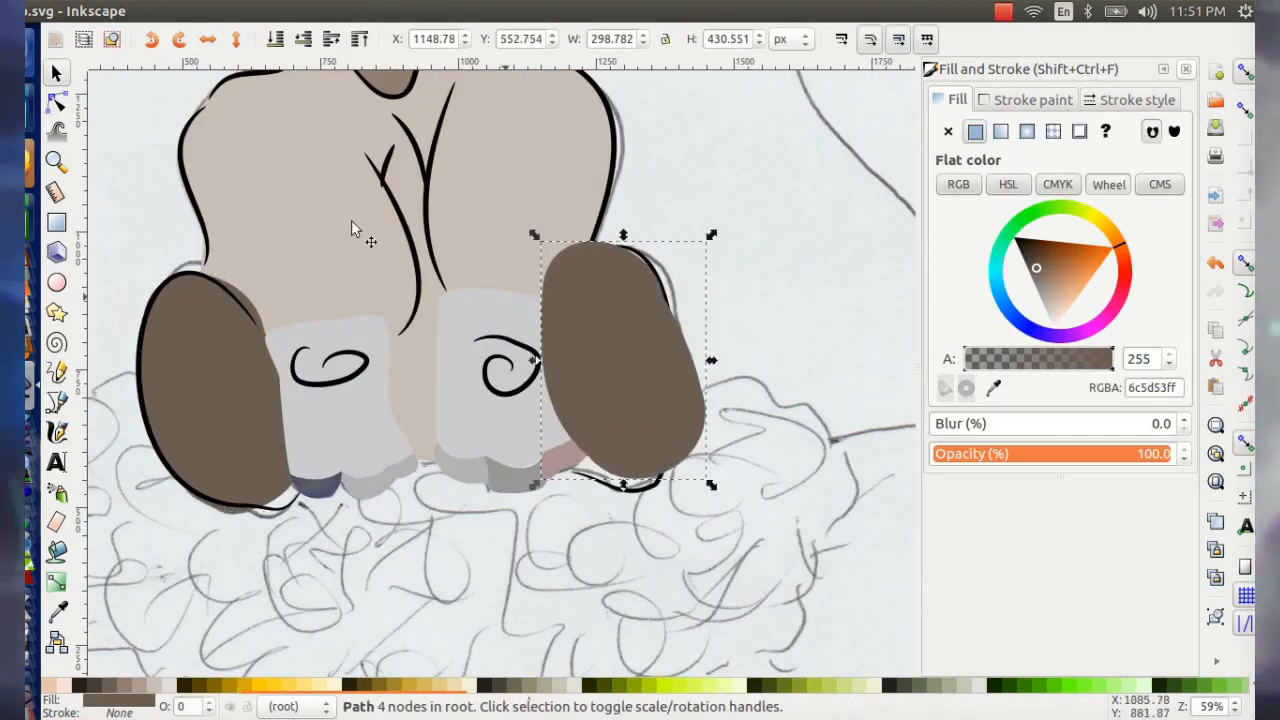
{"action": "left_click", "coordinate": [303, 39]}
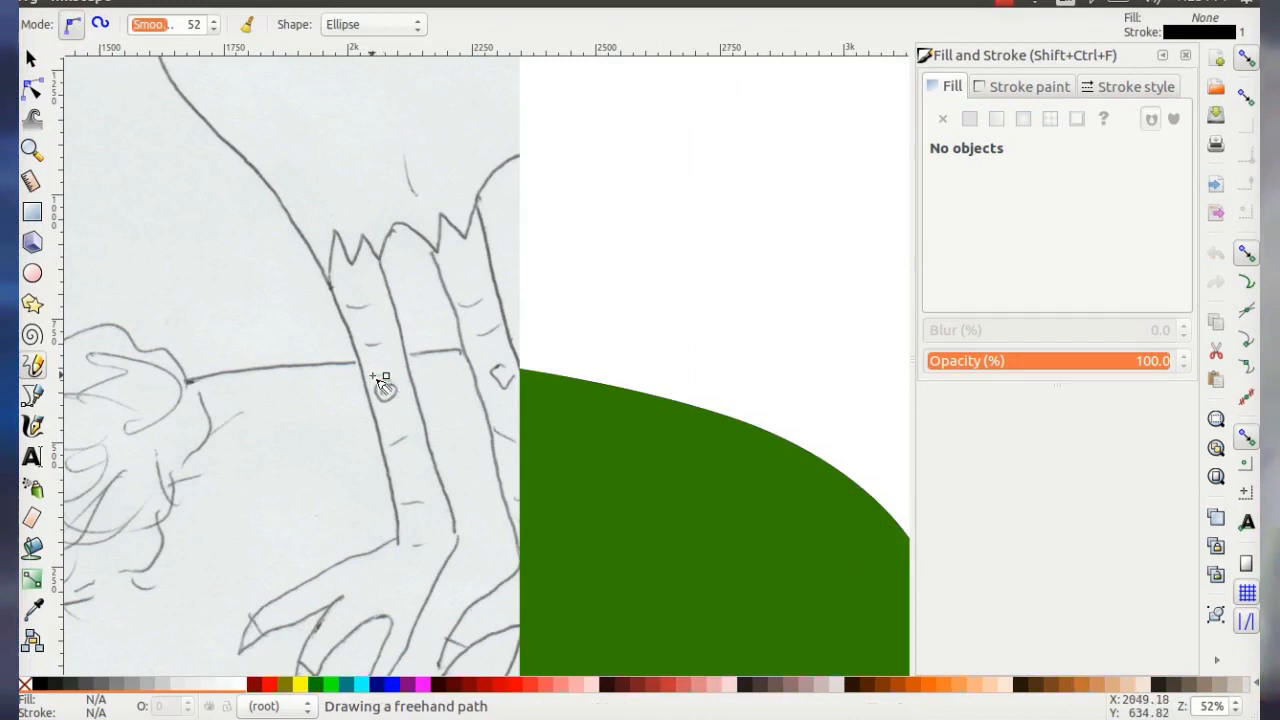
- Draw small knee curls on the bird's two legs and trace the pointed toes of its first foot
{"action": "left_click_drag", "start_coordinate": [380, 380], "coordinate": [375, 386]}
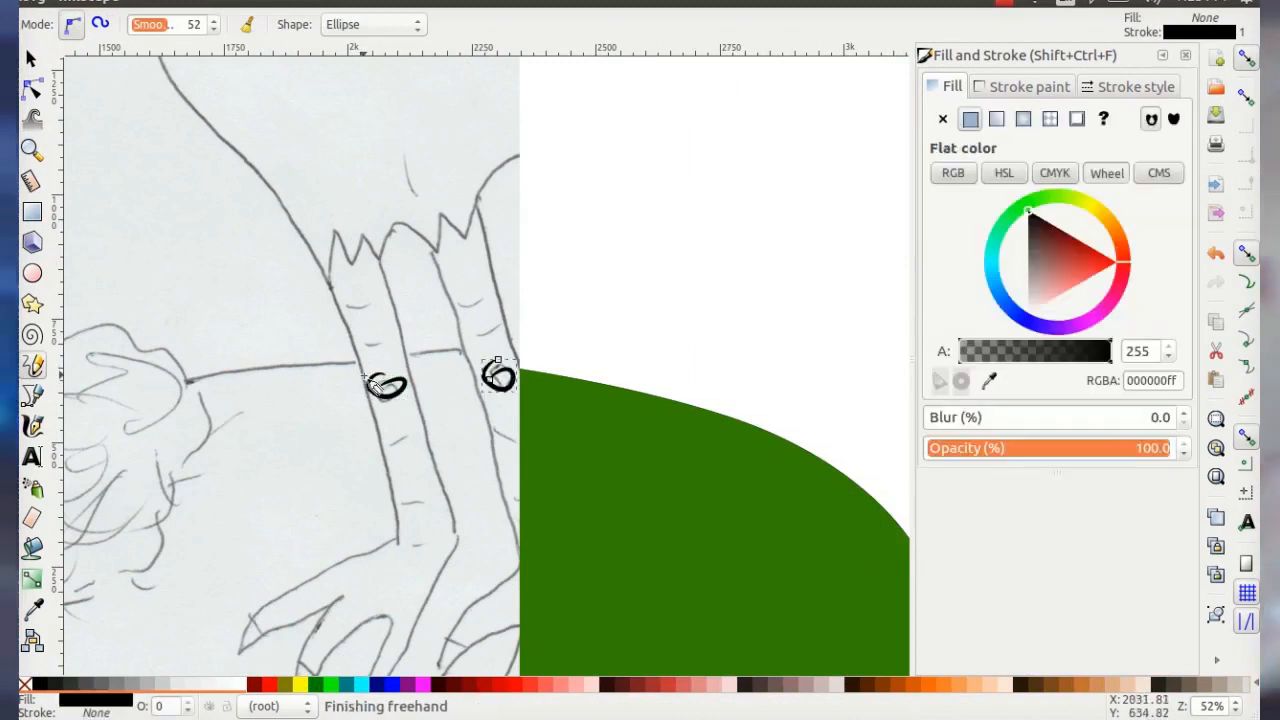
{"action": "scroll", "coordinate": [375, 386], "scroll_direction": "down", "scroll_amount": 2}
{"action": "left_click_drag", "start_coordinate": [403, 456], "coordinate": [403, 551]}
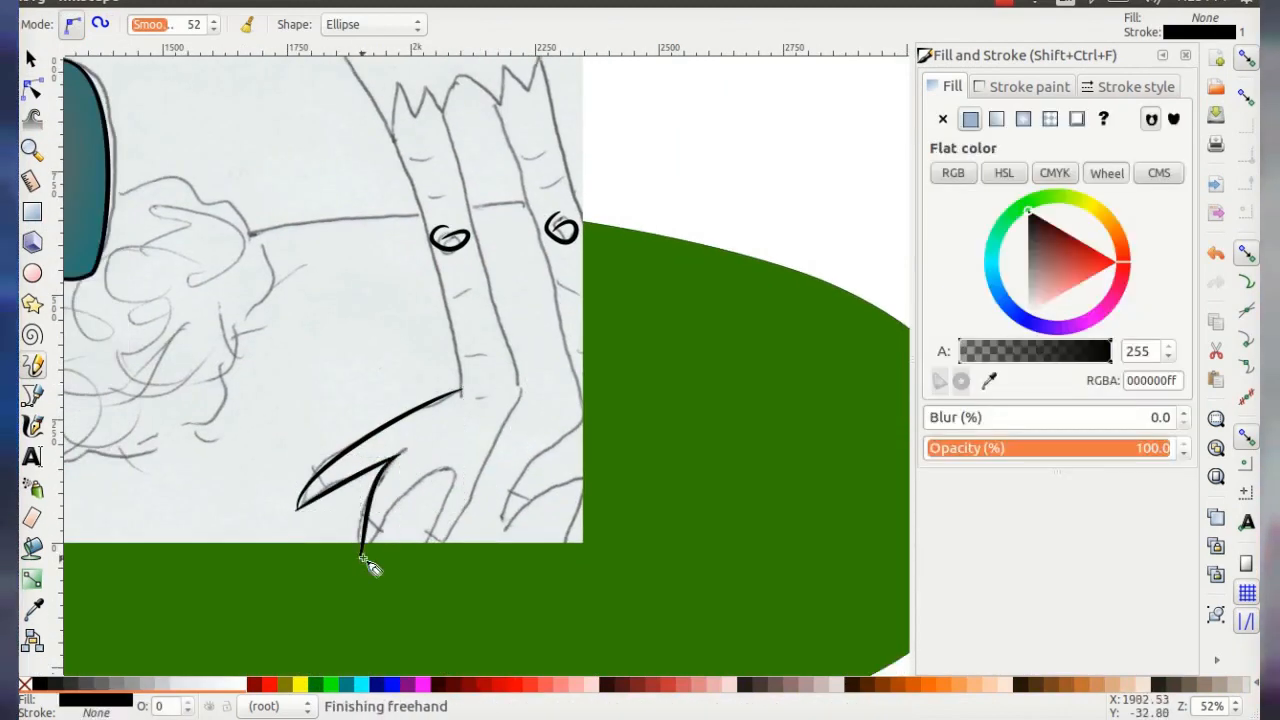
{"action": "mouse_move", "coordinate": [363, 557]}
{"action": "left_mouse_down"}
{"action": "mouse_move", "coordinate": [503, 457]}
{"action": "mouse_move", "coordinate": [518, 387]}
{"action": "left_mouse_up"}
- Duplicate the traced foot's strokes and place the copy, reshaped slightly, as the bird's other foot
{"action": "scroll", "coordinate": [414, 443], "scroll_direction": "down", "scroll_amount": 6}
{"action": "key", "text": "s"}
{"action": "mouse_move", "coordinate": [537, 626]}
{"action": "left_mouse_down"}
{"action": "mouse_move", "coordinate": [317, 140]}
{"action": "mouse_move", "coordinate": [288, 140]}
{"action": "left_mouse_up"}
{"action": "key", "text": "ctrl+d"}
{"action": "mouse_move", "coordinate": [518, 160]}
{"action": "left_mouse_down"}
{"action": "mouse_move", "coordinate": [693, 182]}
{"action": "mouse_move", "coordinate": [683, 154]}
{"action": "left_mouse_up"}
{"action": "left_click", "coordinate": [660, 230]}
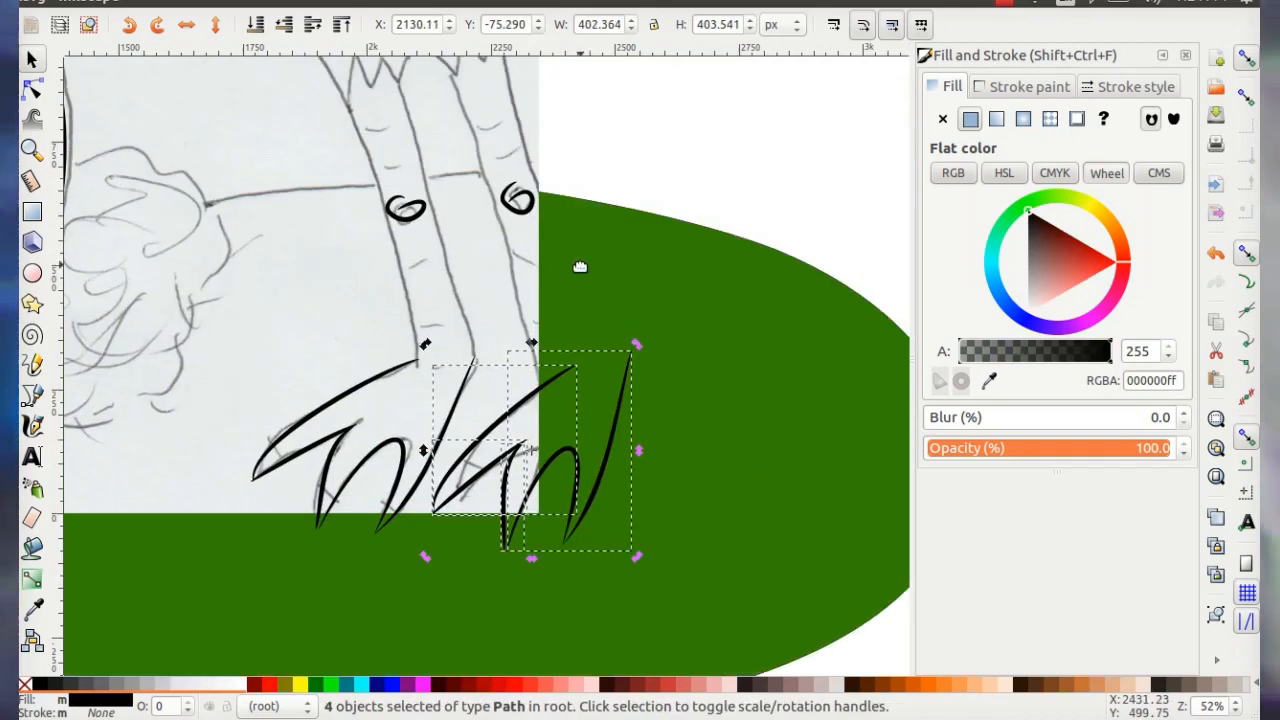
{"action": "mouse_move", "coordinate": [634, 349]}
{"action": "left_mouse_down"}
{"action": "mouse_move", "coordinate": [597, 337]}
{"action": "mouse_move", "coordinate": [622, 352]}
{"action": "left_mouse_up"}
{"action": "left_click_drag", "start_coordinate": [617, 423], "coordinate": [580, 453]}
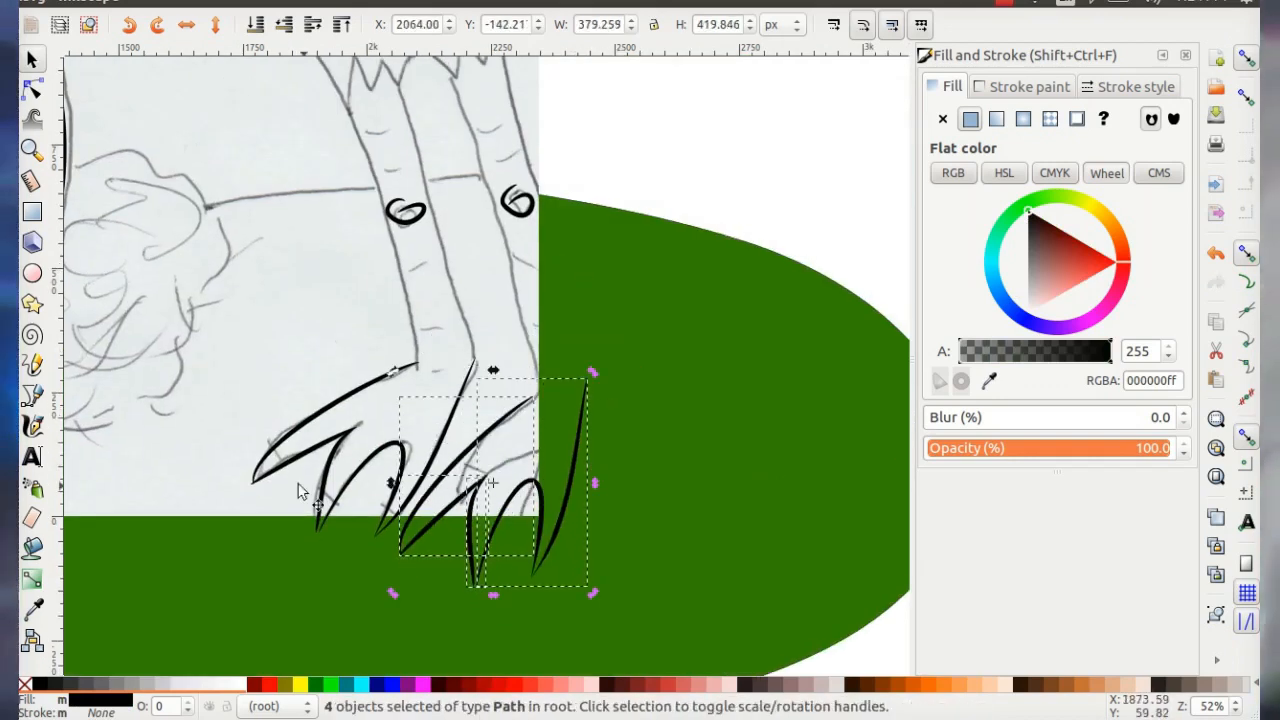
- Draw claw lines on the toes and trace the side outlines of both legs down to the feet
{"action": "left_click", "coordinate": [34, 365]}
{"action": "scroll", "coordinate": [425, 530], "scroll_direction": "up", "scroll_amount": 3}
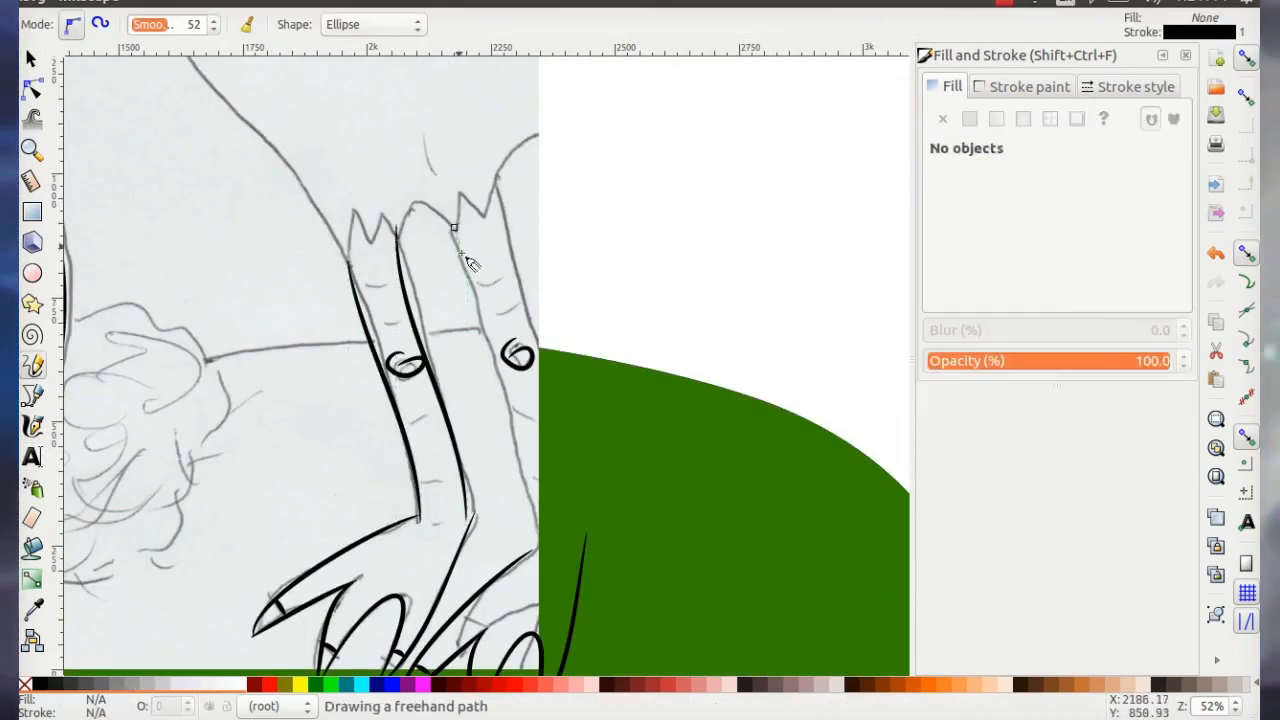
{"action": "left_click_drag", "start_coordinate": [462, 254], "coordinate": [525, 549]}
{"action": "left_click_drag", "start_coordinate": [498, 186], "coordinate": [584, 538]}
- Draw short curved scale marks across both of the bird's legs
{"action": "left_click_drag", "start_coordinate": [430, 515], "coordinate": [464, 516]}
{"action": "left_click_drag", "start_coordinate": [421, 482], "coordinate": [454, 476]}
{"action": "left_click_drag", "start_coordinate": [408, 426], "coordinate": [442, 412]}
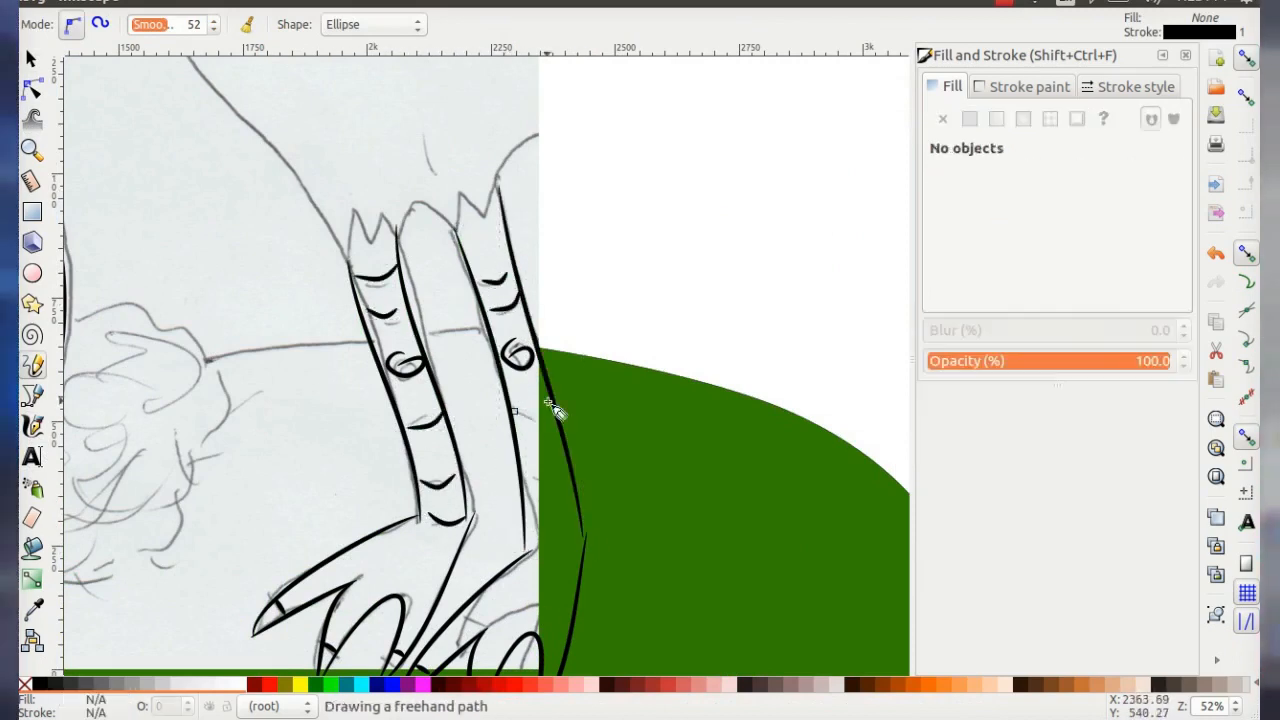
{"action": "left_click_drag", "start_coordinate": [548, 402], "coordinate": [550, 400]}
- Draw small V-shaped feather marks scattered over the bird's chest
{"action": "scroll", "coordinate": [434, 320], "scroll_direction": "up", "scroll_amount": 9}
{"action": "left_click_drag", "start_coordinate": [186, 395], "coordinate": [206, 397]}
{"action": "left_click_drag", "start_coordinate": [270, 362], "coordinate": [273, 398]}
{"action": "left_click_drag", "start_coordinate": [275, 397], "coordinate": [295, 373]}
{"action": "left_click_drag", "start_coordinate": [332, 436], "coordinate": [335, 478]}
{"action": "left_click_drag", "start_coordinate": [338, 471], "coordinate": [368, 450]}
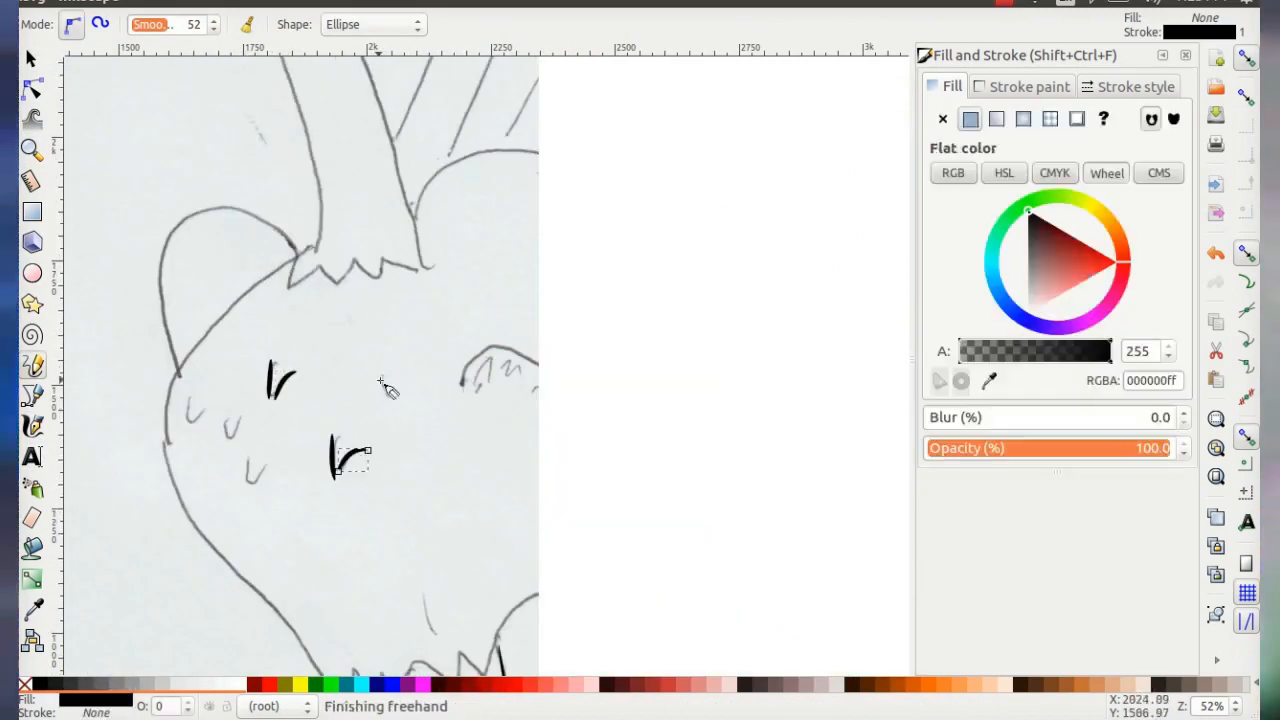
{"action": "left_click_drag", "start_coordinate": [383, 374], "coordinate": [399, 405]}
{"action": "left_click_drag", "start_coordinate": [255, 444], "coordinate": [283, 458]}
{"action": "left_click_drag", "start_coordinate": [223, 417], "coordinate": [234, 444]}
{"action": "left_click_drag", "start_coordinate": [241, 411], "coordinate": [237, 445]}
{"action": "left_click_drag", "start_coordinate": [187, 398], "coordinate": [191, 431]}
{"action": "left_click_drag", "start_coordinate": [191, 427], "coordinate": [213, 402]}
- Draw the bird's wing with a curved upper edge, a scalloped lower edge and inner feather strokes
{"action": "left_click_drag", "start_coordinate": [477, 383], "coordinate": [356, 308]}
{"action": "mouse_move", "coordinate": [342, 297]}
{"action": "left_mouse_down"}
{"action": "mouse_move", "coordinate": [491, 418]}
{"action": "mouse_move", "coordinate": [468, 431]}
{"action": "left_mouse_up"}
{"action": "left_click_drag", "start_coordinate": [438, 421], "coordinate": [408, 368]}
{"action": "mouse_move", "coordinate": [402, 388]}
{"action": "left_mouse_down"}
{"action": "mouse_move", "coordinate": [365, 346]}
{"action": "mouse_move", "coordinate": [475, 331]}
{"action": "left_mouse_up"}
{"action": "left_click_drag", "start_coordinate": [469, 394], "coordinate": [523, 391]}
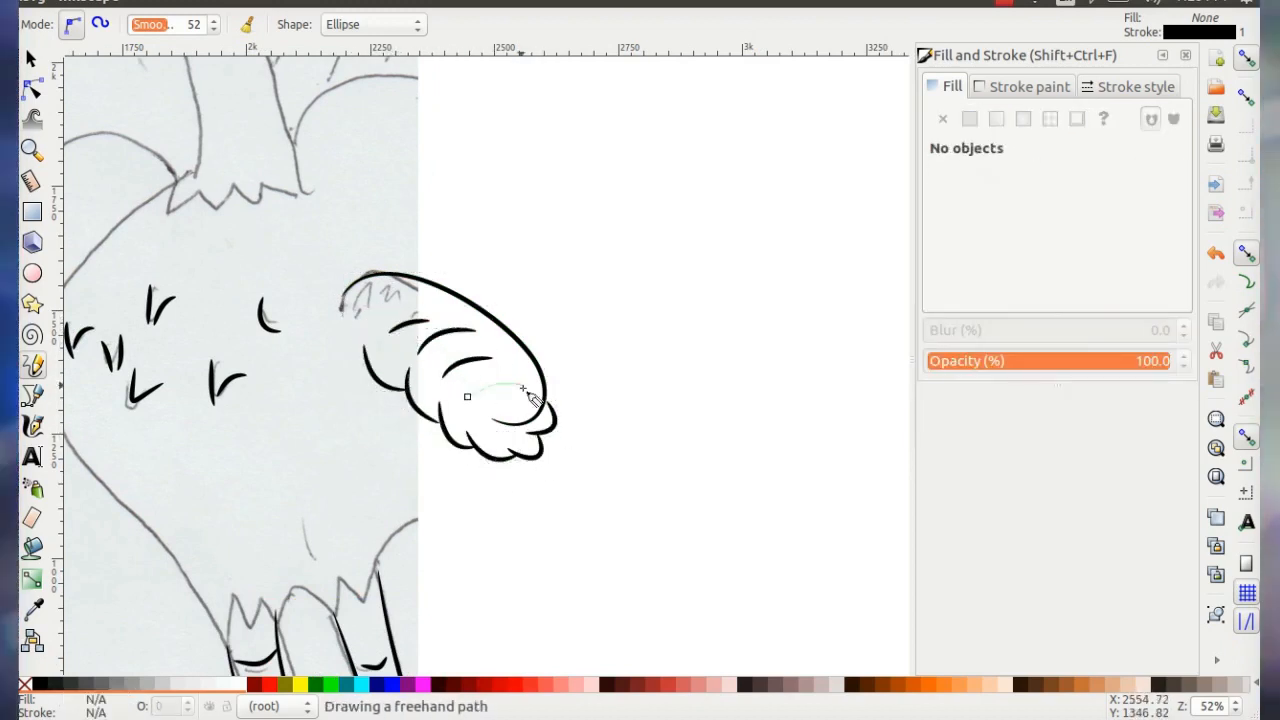
- Trace the jagged feather edge where the bird's body meets the tops of its legs
{"action": "scroll", "coordinate": [523, 391], "scroll_direction": "down", "scroll_amount": 2}
{"action": "mouse_move", "coordinate": [170, 481]}
{"action": "left_mouse_down"}
{"action": "mouse_move", "coordinate": [208, 525]}
{"action": "mouse_move", "coordinate": [234, 510]}
{"action": "left_mouse_up"}
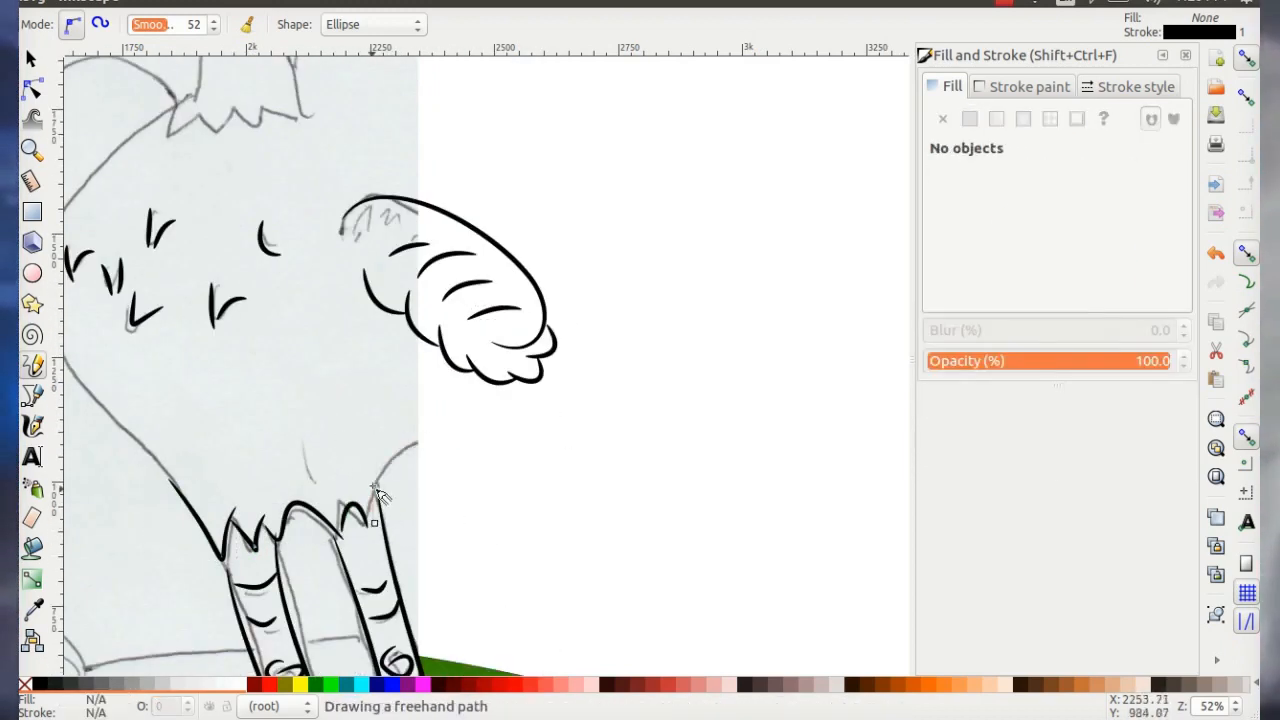
{"action": "left_click_drag", "start_coordinate": [374, 487], "coordinate": [490, 443]}
- Trace the bird's rear and chest outlines and draw the rounded far wing in front of the neck
{"action": "scroll", "coordinate": [490, 443], "scroll_direction": "up", "scroll_amount": 3}
{"action": "mouse_move", "coordinate": [468, 558]}
{"action": "left_mouse_down"}
{"action": "mouse_move", "coordinate": [520, 540]}
{"action": "mouse_move", "coordinate": [628, 234]}
{"action": "left_mouse_up"}
{"action": "scroll", "coordinate": [450, 330], "scroll_direction": "up", "scroll_amount": 5}
{"action": "left_click_drag", "start_coordinate": [277, 380], "coordinate": [654, 90]}
{"action": "mouse_move", "coordinate": [525, 496]}
{"action": "left_mouse_down"}
{"action": "mouse_move", "coordinate": [426, 249]}
{"action": "mouse_move", "coordinate": [533, 126]}
{"action": "left_mouse_up"}
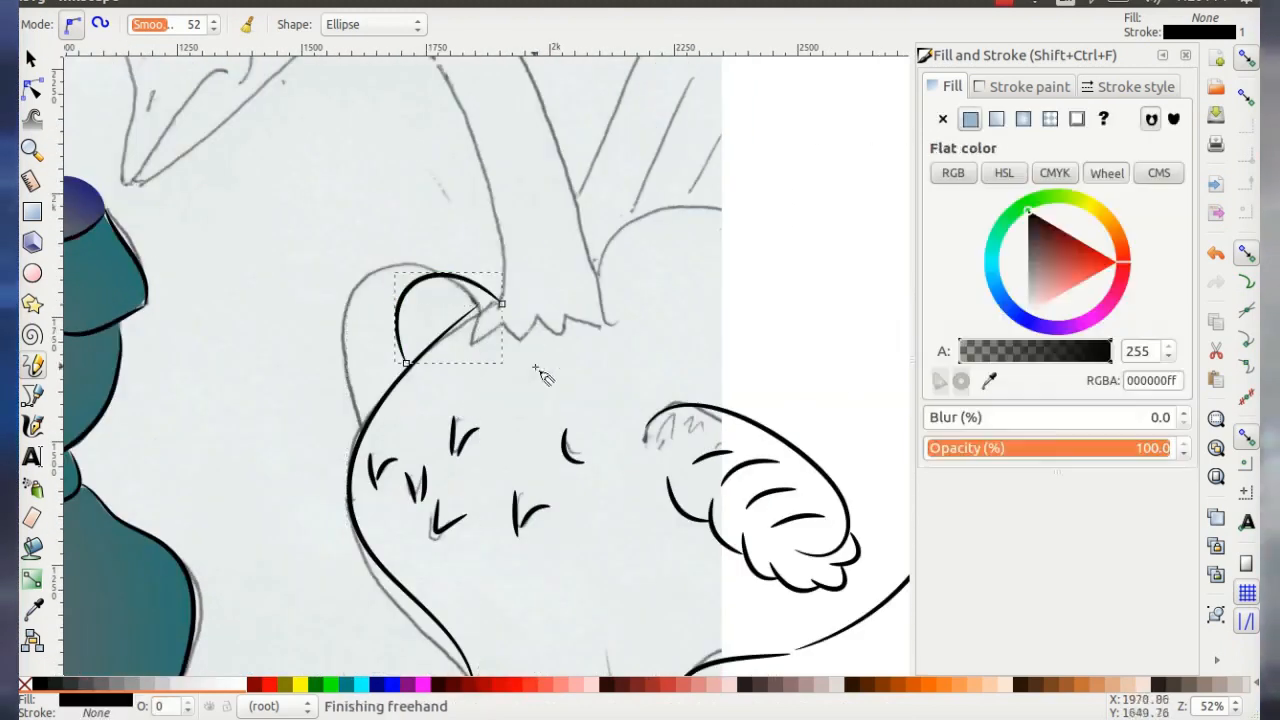
- Trace the jagged collar at the neck's base and draw the back curve with overlapping scalloped feathers
{"action": "left_click_drag", "start_coordinate": [503, 272], "coordinate": [570, 318]}
{"action": "left_click_drag", "start_coordinate": [598, 277], "coordinate": [623, 322]}
{"action": "left_click_drag", "start_coordinate": [666, 264], "coordinate": [408, 322]}
{"action": "left_click_drag", "start_coordinate": [348, 322], "coordinate": [465, 262]}
{"action": "mouse_move", "coordinate": [410, 254]}
{"action": "left_mouse_down"}
{"action": "mouse_move", "coordinate": [501, 239]}
{"action": "mouse_move", "coordinate": [573, 260]}
{"action": "left_mouse_up"}
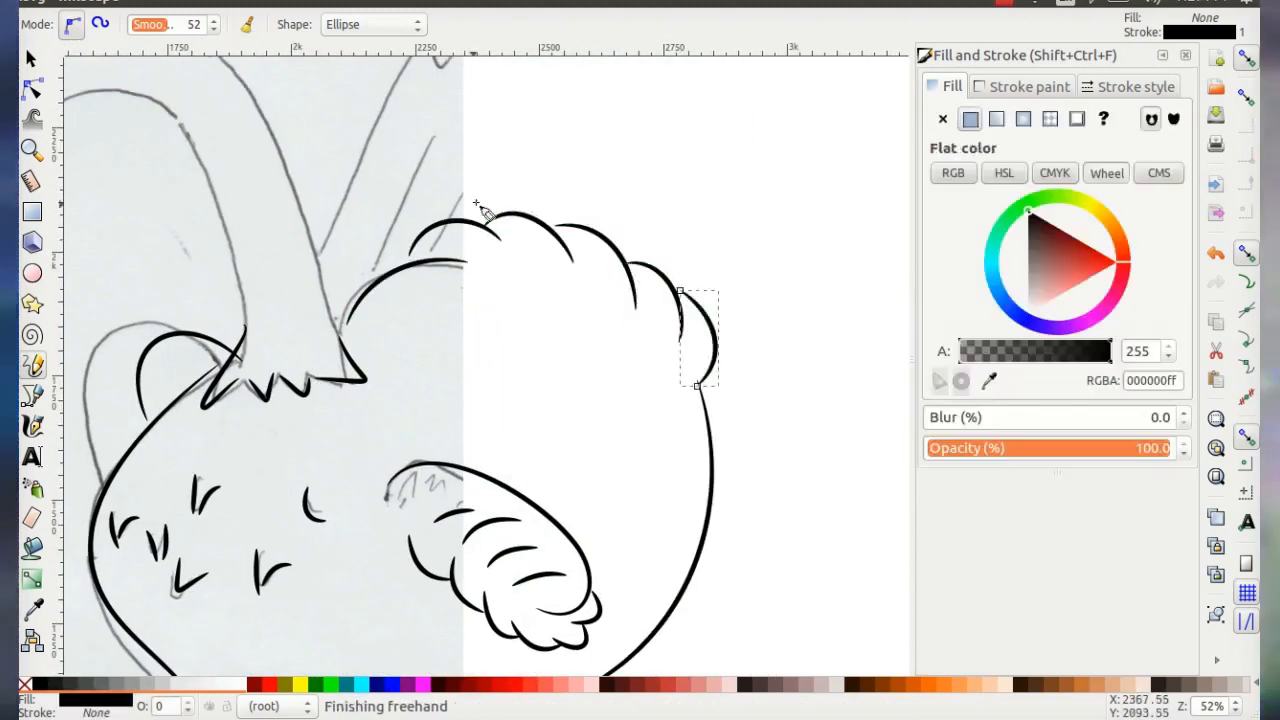
- Draw the bird's spiky tail feathers above its back, with curved inner strokes between the points
{"action": "scroll", "coordinate": [475, 203], "scroll_direction": "up", "scroll_amount": 4}
{"action": "mouse_move", "coordinate": [366, 443]}
{"action": "left_mouse_down"}
{"action": "mouse_move", "coordinate": [531, 277]}
{"action": "mouse_move", "coordinate": [764, 352]}
{"action": "left_mouse_up"}
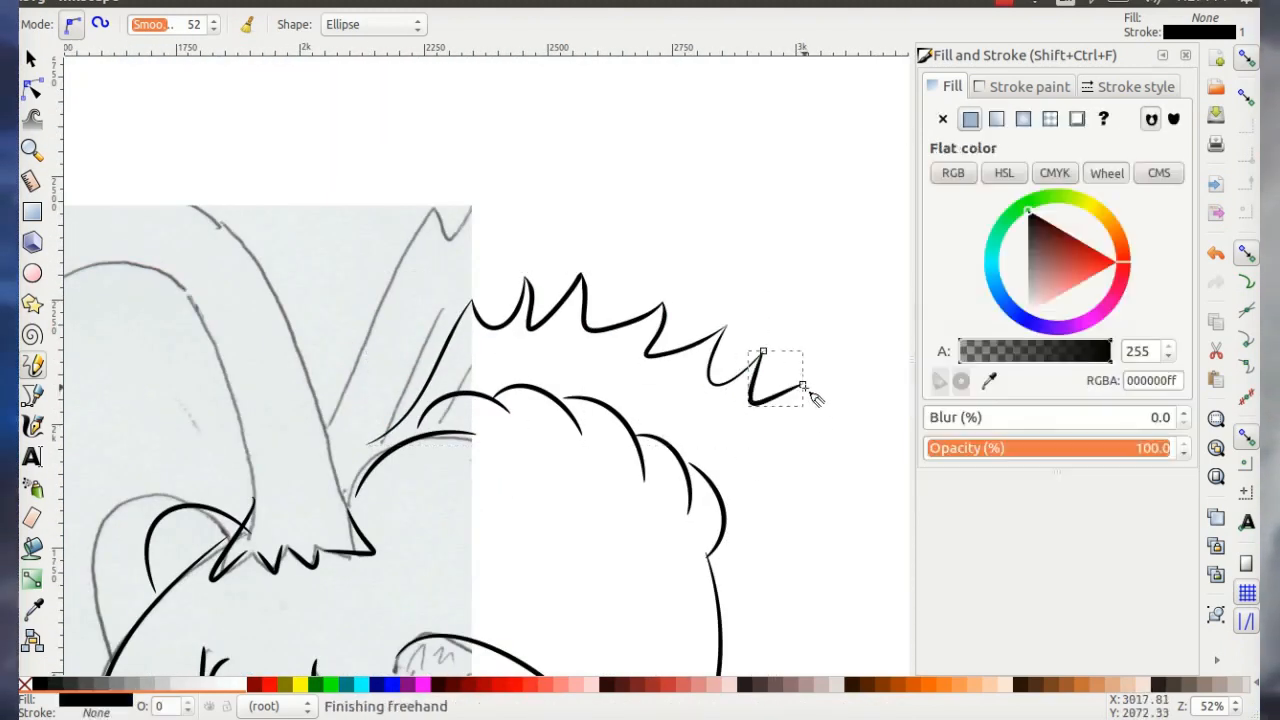
{"action": "left_click_drag", "start_coordinate": [500, 340], "coordinate": [483, 389]}
{"action": "scroll", "coordinate": [483, 389], "scroll_direction": "left", "scroll_amount": 6}
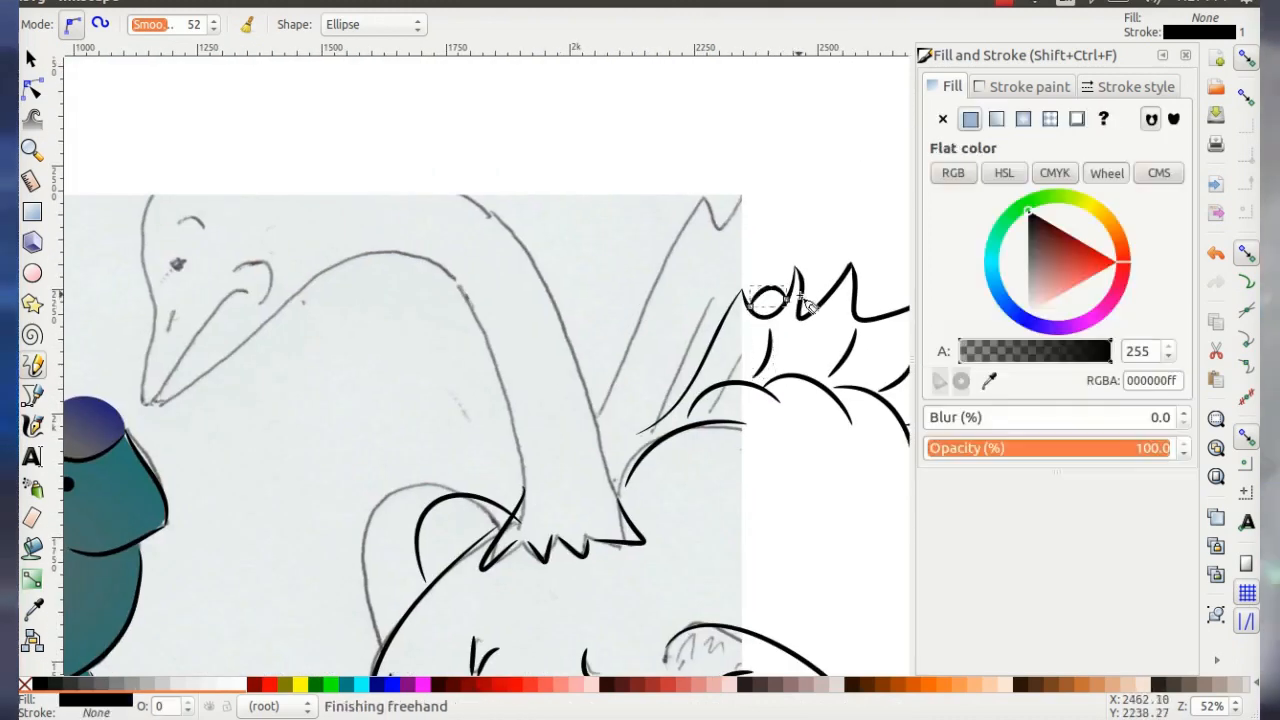
{"action": "scroll", "coordinate": [805, 300], "scroll_direction": "right", "scroll_amount": 6}
{"action": "left_click_drag", "start_coordinate": [520, 325], "coordinate": [571, 331]}
{"action": "left_click_drag", "start_coordinate": [643, 348], "coordinate": [765, 400]}
- Trace the bird's beak, the top of its head and both sides of its long neck
{"action": "scroll", "coordinate": [743, 391], "scroll_direction": "left", "scroll_amount": 7}
{"action": "left_click_drag", "start_coordinate": [282, 321], "coordinate": [208, 335]}
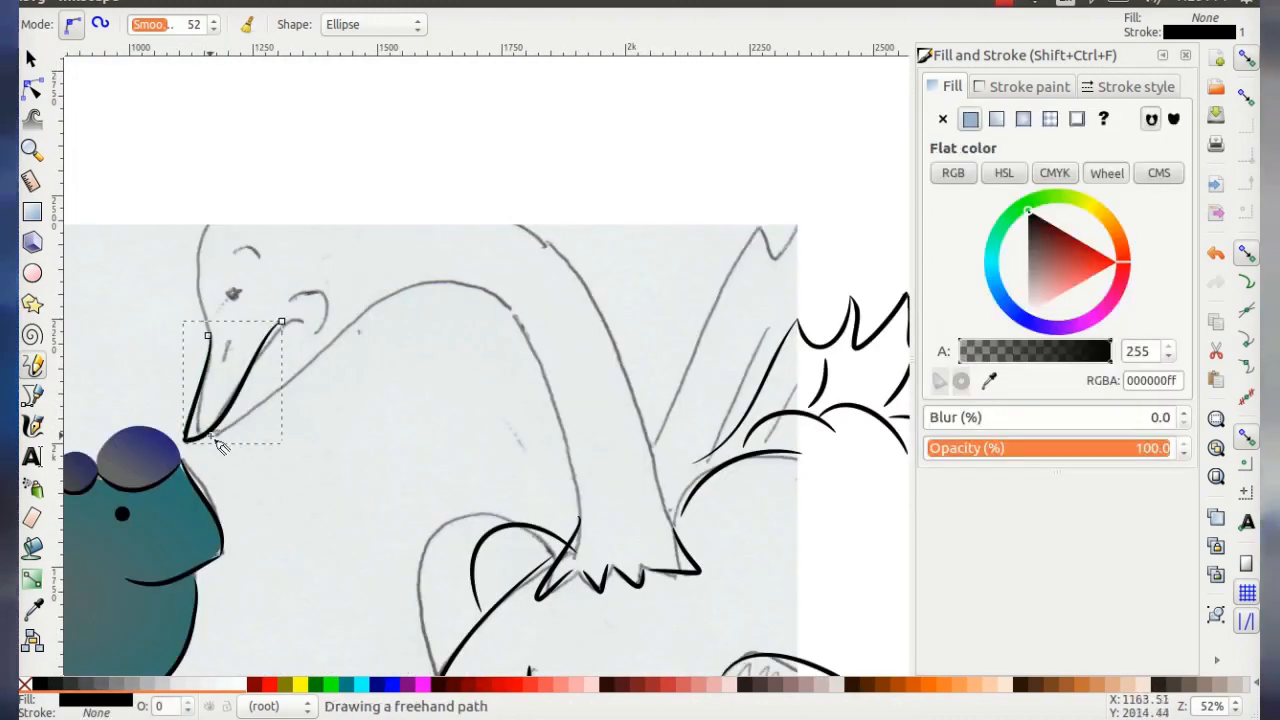
{"action": "left_click_drag", "start_coordinate": [213, 434], "coordinate": [578, 520]}
{"action": "left_click_drag", "start_coordinate": [209, 335], "coordinate": [672, 522]}
- Draw the bird's cheek curve, eyebrow and nostril, and add an ellipse for its eye
{"action": "left_click_drag", "start_coordinate": [289, 298], "coordinate": [318, 333]}
{"action": "left_click_drag", "start_coordinate": [318, 333], "coordinate": [380, 327]}
{"action": "left_click_drag", "start_coordinate": [296, 253], "coordinate": [321, 258]}
{"action": "left_click_drag", "start_coordinate": [293, 332], "coordinate": [290, 352]}
{"action": "mouse_move", "coordinate": [632, 390]}
{"action": "left_mouse_down"}
{"action": "mouse_move", "coordinate": [431, 211]}
{"action": "mouse_move", "coordinate": [435, 277]}
{"action": "left_mouse_up"}
{"action": "left_click_drag", "start_coordinate": [357, 449], "coordinate": [519, 439]}
{"action": "key", "text": "e"}
{"action": "left_click_drag", "start_coordinate": [250, 156], "coordinate": [269, 175]}
- Move the reference sketch off the drawing to the empty canvas above the bird
{"action": "key", "text": "s"}
{"action": "key", "text": "Escape"}
{"action": "key", "text": "minus"}
{"action": "key", "text": "minus"}
{"action": "key", "text": "minus"}
{"action": "key", "text": "minus"}
{"action": "left_click_drag", "start_coordinate": [352, 325], "coordinate": [640, 50]}
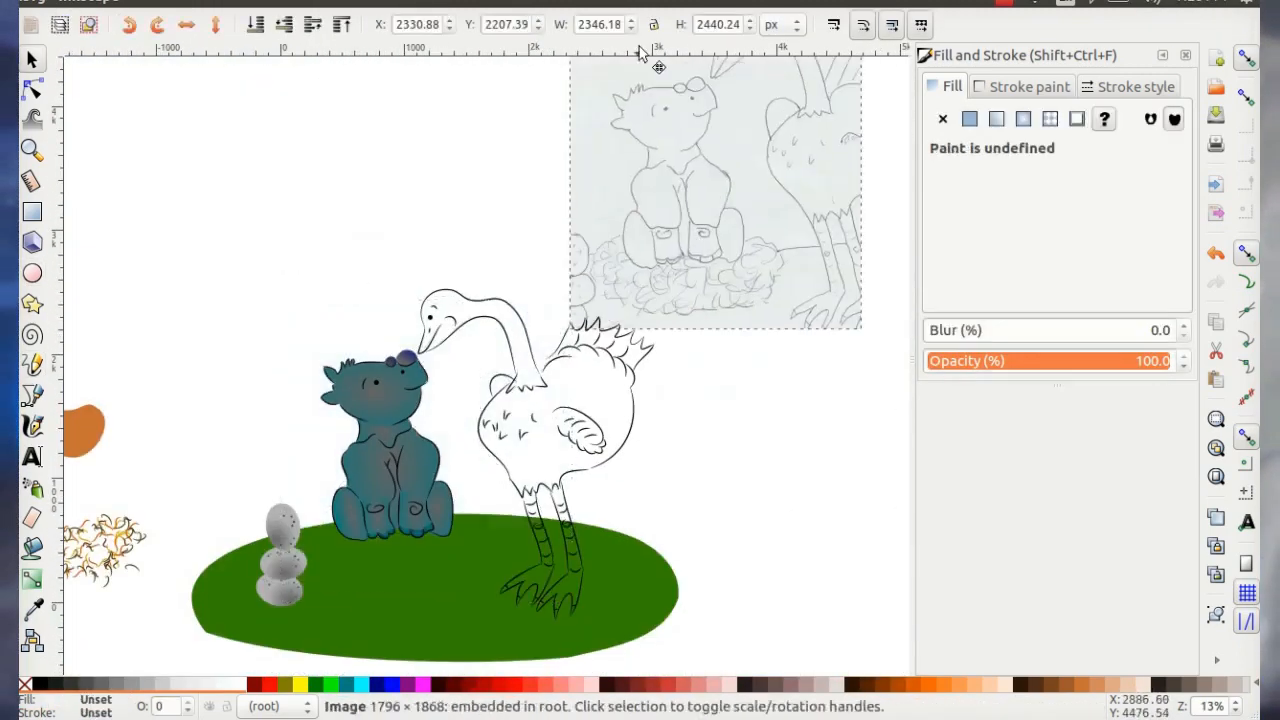
{"action": "left_click_drag", "start_coordinate": [722, 162], "coordinate": [717, 230]}
{"action": "left_click_drag", "start_coordinate": [672, 266], "coordinate": [637, 329]}
- Position the bird's eyebrow just above its eye and move the reference sketch farther from the artwork
{"action": "scroll", "coordinate": [436, 318], "scroll_direction": "up", "scroll_amount": 5}
{"action": "left_click_drag", "start_coordinate": [418, 249], "coordinate": [404, 266]}
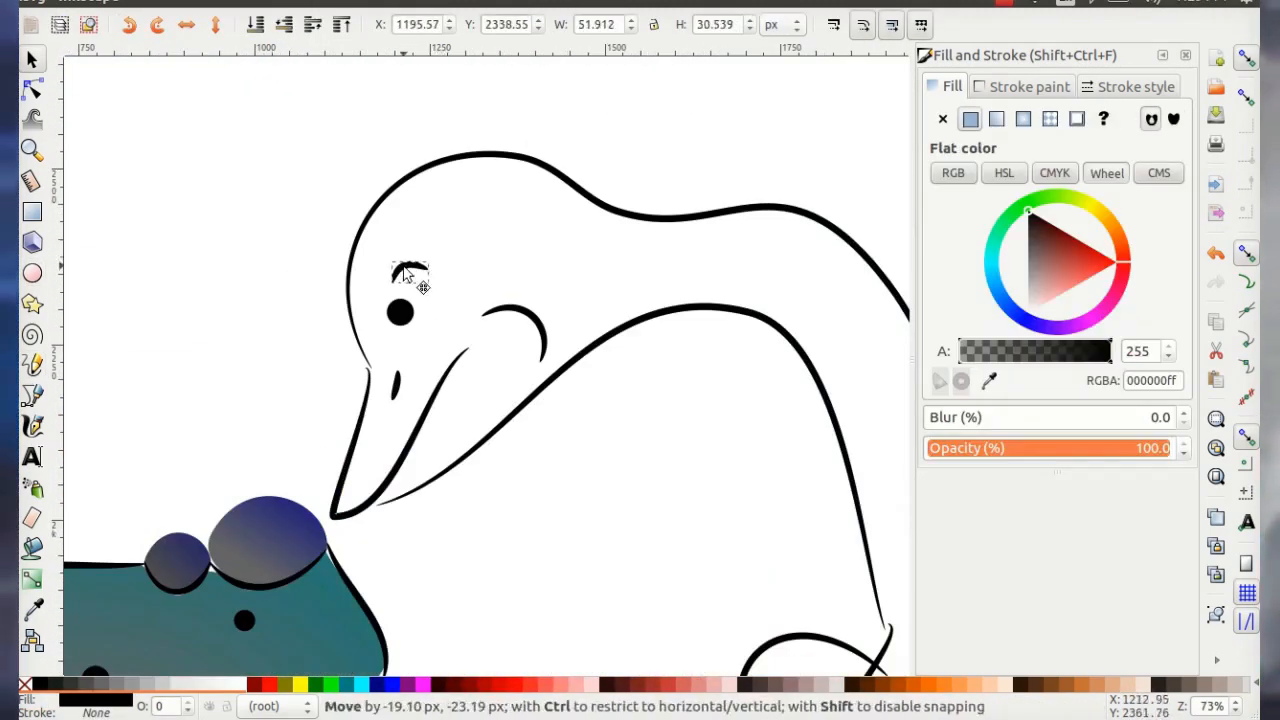
{"action": "scroll", "coordinate": [380, 240], "scroll_direction": "down", "scroll_amount": 5}
{"action": "left_click", "coordinate": [560, 397]}
{"action": "left_click_drag", "start_coordinate": [612, 289], "coordinate": [743, 249]}
{"action": "left_click", "coordinate": [600, 400]}
{"action": "scroll", "coordinate": [490, 490], "scroll_direction": "up", "scroll_amount": 4}
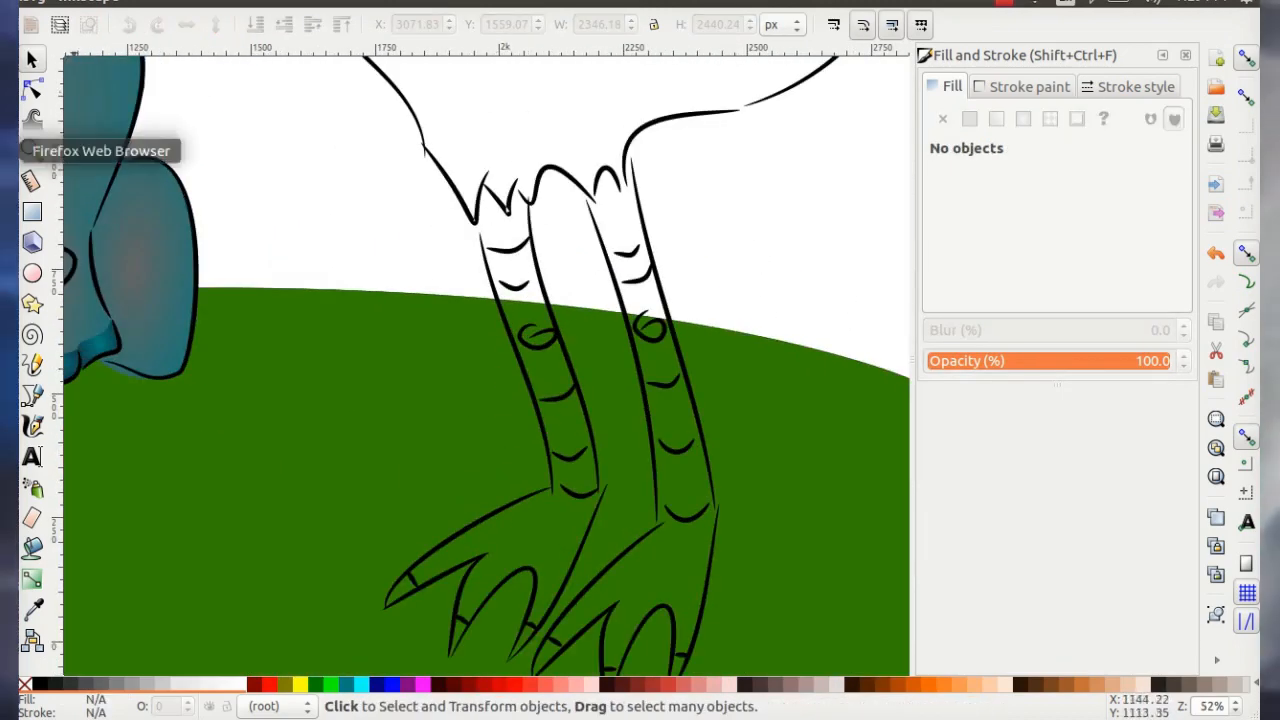
- Switch to Firefox, search for ostrich images, examine a photo's body colors and return to Inkscape
{"action": "left_click", "coordinate": [14, 150]}
{"action": "left_click", "coordinate": [525, 177]}
{"action": "type", "text": "ostragdge"}
{"action": "key", "text": "Return"}
{"action": "left_click", "coordinate": [277, 474]}
{"action": "scroll", "coordinate": [326, 406], "scroll_direction": "down", "scroll_amount": 5}
{"action": "left_click", "coordinate": [176, 322]}
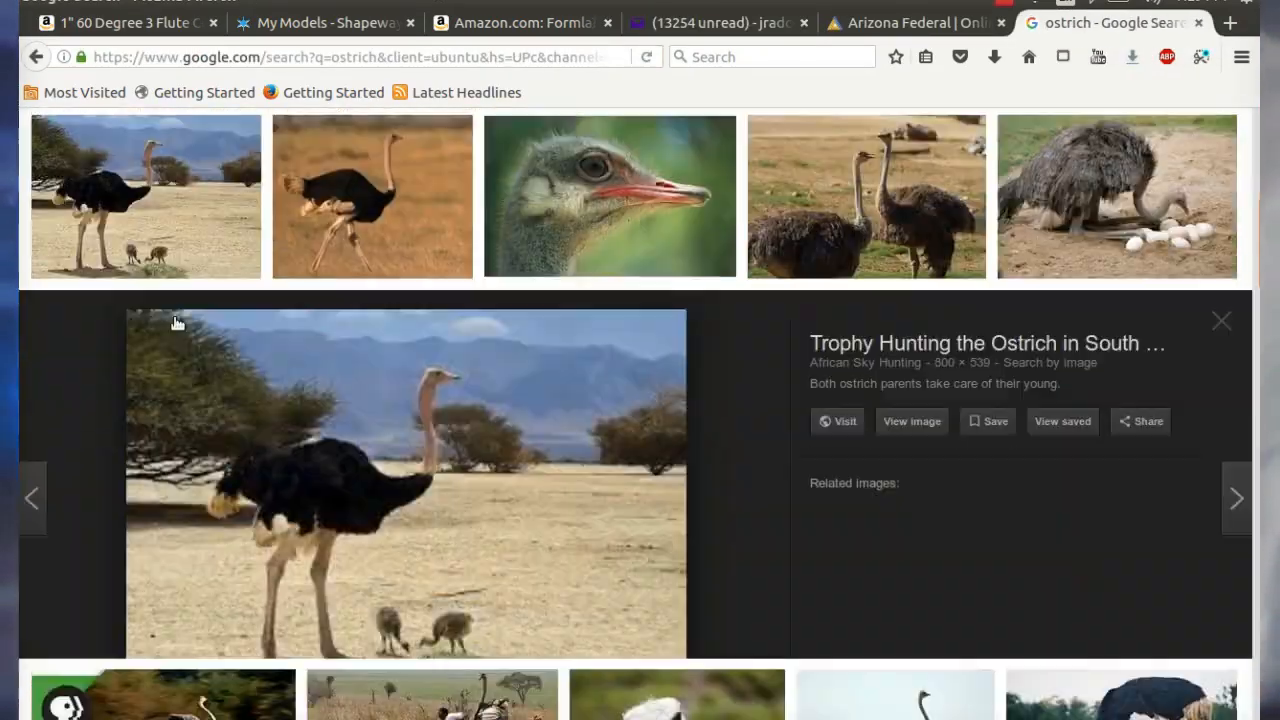
{"action": "key", "text": "alt+Tab"}
- Draw a closed freehand shape without a brush profile over the bird's body, fill it 4d4d4d, remove its stroke and send it to the back
{"action": "scroll", "coordinate": [176, 322], "scroll_direction": "up", "scroll_amount": 7}
{"action": "left_click", "coordinate": [33, 365]}
{"action": "scroll", "coordinate": [430, 228], "scroll_direction": "up", "scroll_amount": 4}
{"action": "left_click", "coordinate": [375, 24]}
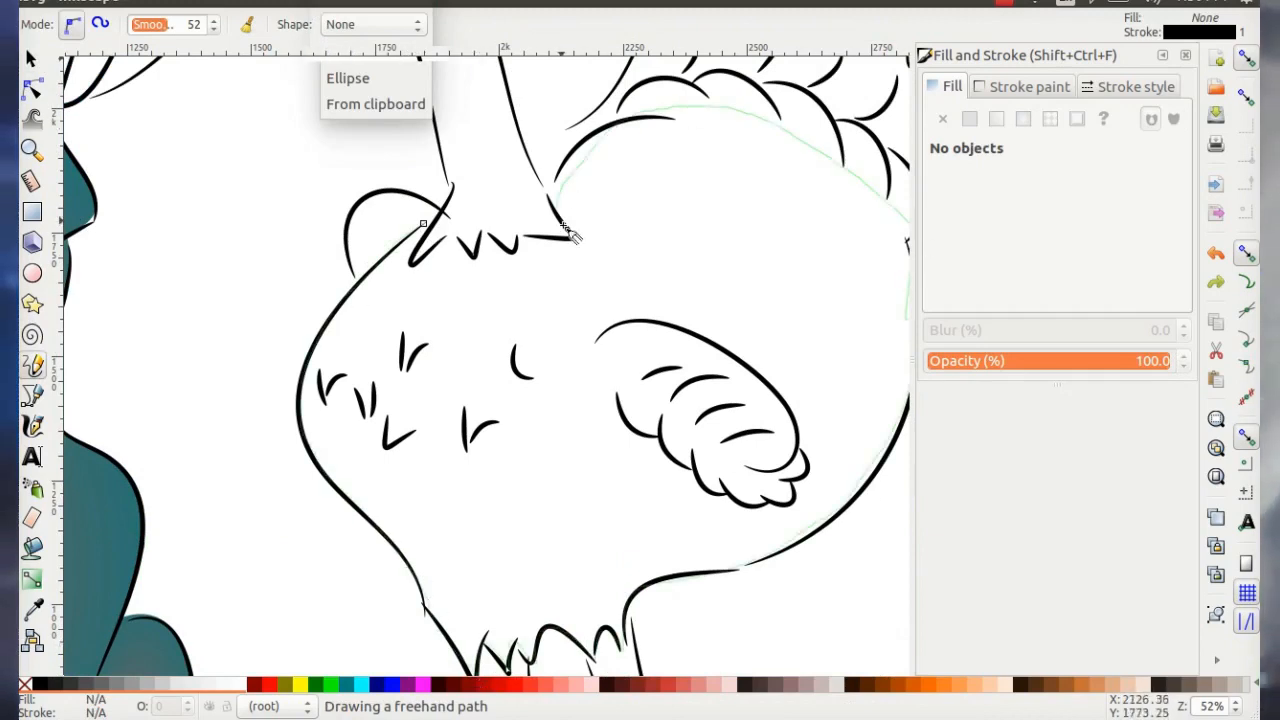
{"action": "left_click_drag", "start_coordinate": [434, 225], "coordinate": [424, 224]}
{"action": "left_click", "coordinate": [102, 684]}
{"action": "left_click", "coordinate": [87, 684]}
{"action": "left_click", "coordinate": [25, 684], "text": "shift"}
{"action": "left_click", "coordinate": [32, 59]}
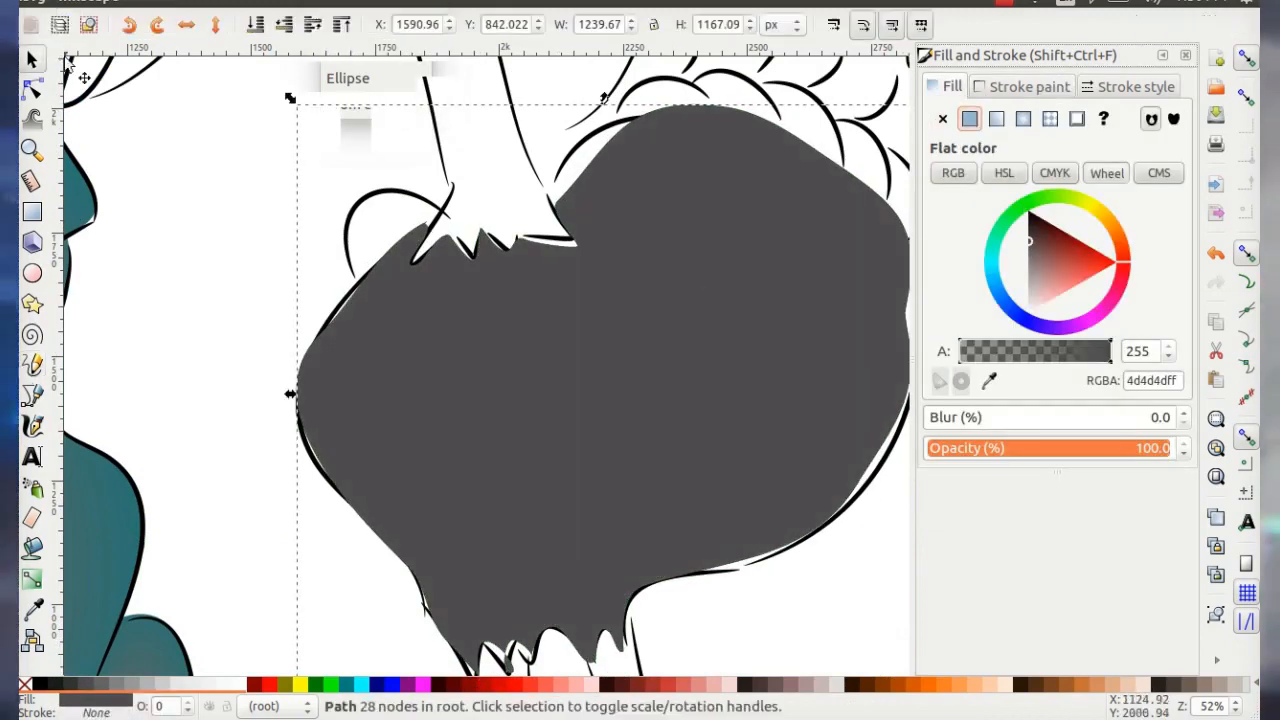
{"action": "key", "text": "End"}
- Adjust the grey body's nodes and handles to fit the jagged feather edge above the first leg
{"action": "scroll", "coordinate": [543, 336], "scroll_direction": "down", "scroll_amount": 7}
{"action": "scroll", "coordinate": [494, 376], "scroll_direction": "up", "scroll_amount": 5}
{"action": "key", "text": "n"}
{"action": "left_click_drag", "start_coordinate": [578, 528], "coordinate": [563, 539]}
{"action": "left_click", "coordinate": [264, 25]}
{"action": "left_click_drag", "start_coordinate": [494, 563], "coordinate": [547, 539]}
{"action": "left_click_drag", "start_coordinate": [491, 323], "coordinate": [428, 357]}
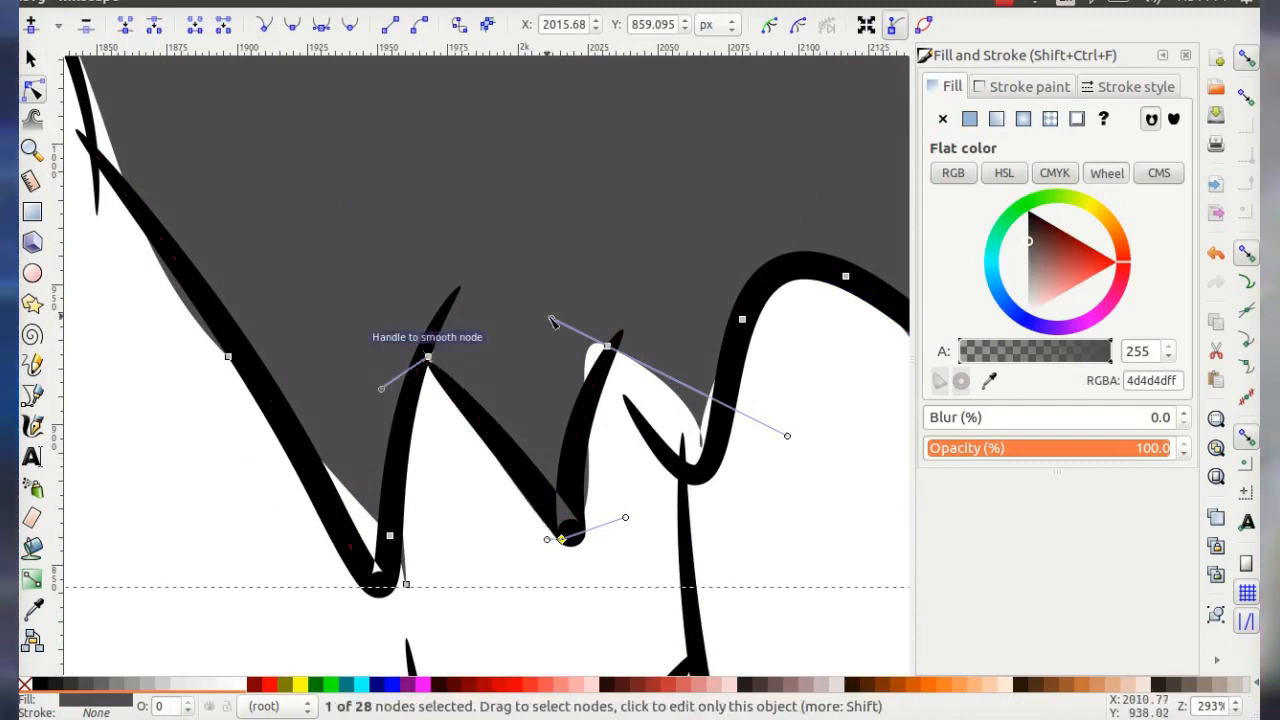
{"action": "left_click_drag", "start_coordinate": [652, 450], "coordinate": [643, 450]}
{"action": "left_click_drag", "start_coordinate": [625, 517], "coordinate": [573, 508]}
{"action": "left_click_drag", "start_coordinate": [406, 584], "coordinate": [443, 556]}
{"action": "left_click_drag", "start_coordinate": [390, 535], "coordinate": [329, 491]}
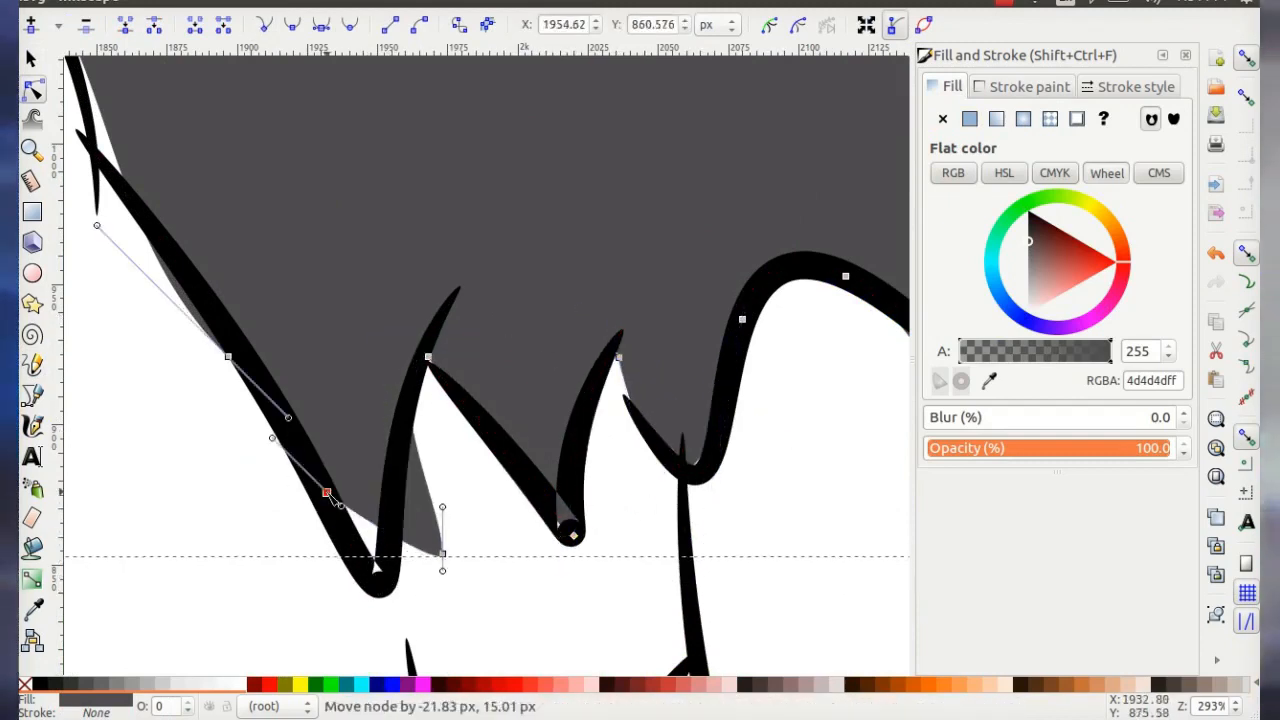
- Adjust the grey body's nodes to follow the feather edge above the second leg and the rear outline
{"action": "scroll", "coordinate": [486, 430], "scroll_direction": "right", "scroll_amount": 12}
{"action": "left_click_drag", "start_coordinate": [503, 571], "coordinate": [545, 485]}
{"action": "scroll", "coordinate": [600, 400], "scroll_direction": "up", "scroll_amount": 2}
{"action": "left_click_drag", "start_coordinate": [726, 532], "coordinate": [746, 526]}
{"action": "scroll", "coordinate": [683, 262], "scroll_direction": "down", "scroll_amount": 4}
{"action": "left_click_drag", "start_coordinate": [672, 197], "coordinate": [682, 201]}
{"action": "scroll", "coordinate": [690, 205], "scroll_direction": "up", "scroll_amount": 7}
{"action": "left_click_drag", "start_coordinate": [740, 270], "coordinate": [751, 256]}
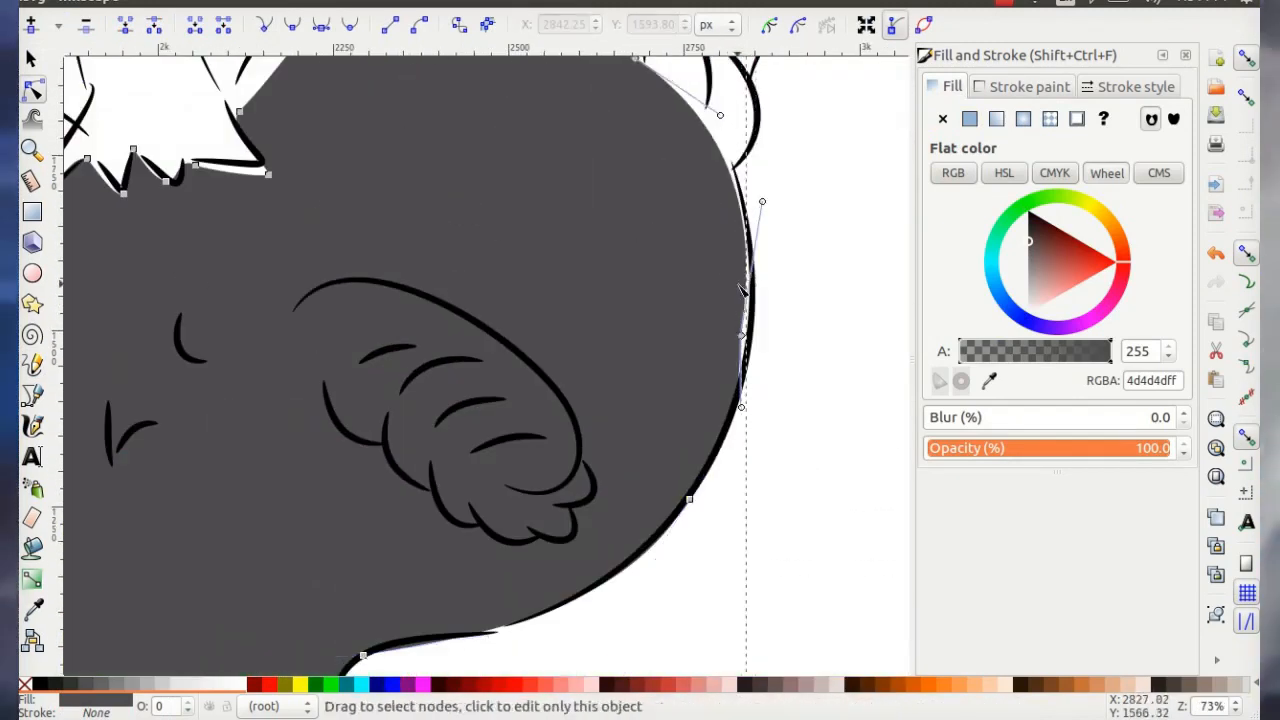
- Fit the grey body's nodes to the jagged collar at the base of the neck
{"action": "scroll", "coordinate": [700, 280], "scroll_direction": "up", "scroll_amount": 5}
{"action": "scroll", "coordinate": [640, 320], "scroll_direction": "left", "scroll_amount": 7}
{"action": "scroll", "coordinate": [410, 370], "scroll_direction": "up", "scroll_amount": 4}
{"action": "left_click", "coordinate": [447, 300]}
{"action": "left_click_drag", "start_coordinate": [417, 331], "coordinate": [412, 280]}
{"action": "left_click_drag", "start_coordinate": [605, 265], "coordinate": [634, 266]}
{"action": "left_click_drag", "start_coordinate": [762, 219], "coordinate": [780, 183]}
- Reshape the grey body's edge to match the black outline along the bird's chest
{"action": "scroll", "coordinate": [780, 183], "scroll_direction": "down", "scroll_amount": 2}
{"action": "left_click", "coordinate": [406, 371]}
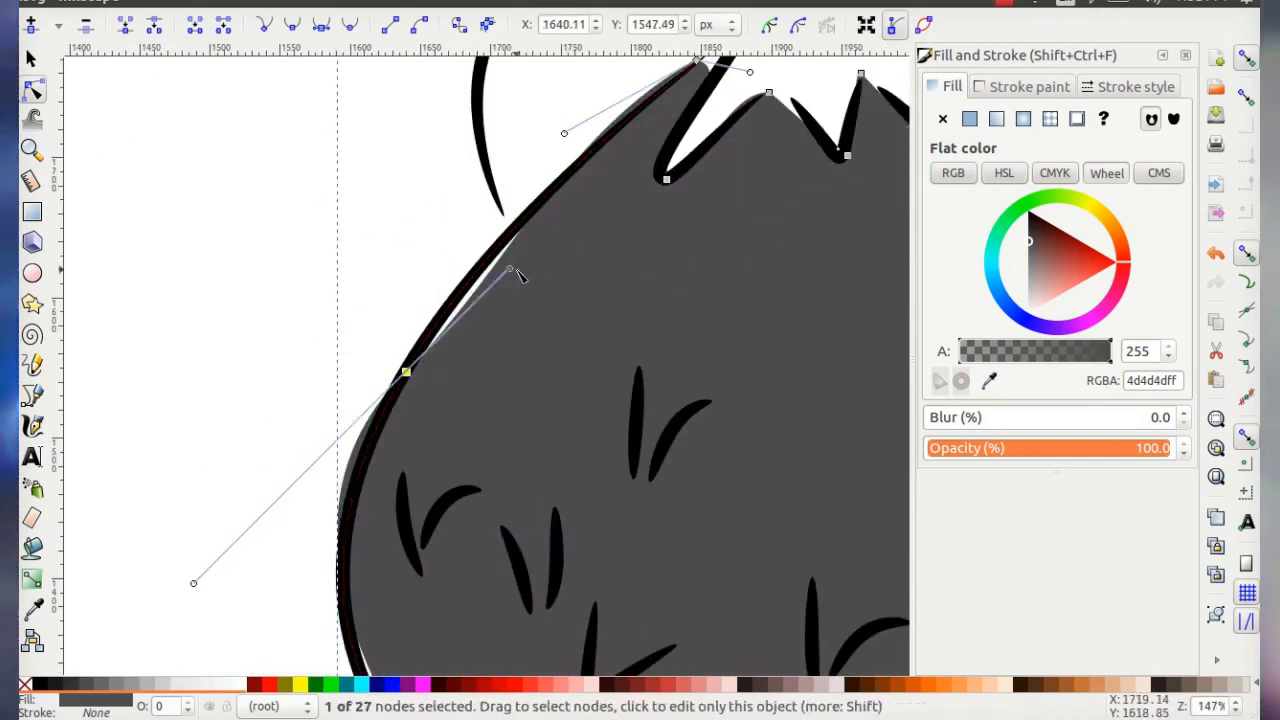
{"action": "scroll", "coordinate": [490, 300], "scroll_direction": "down", "scroll_amount": 9}
{"action": "left_click_drag", "start_coordinate": [228, 383], "coordinate": [200, 423]}
{"action": "left_click_drag", "start_coordinate": [211, 258], "coordinate": [199, 273]}
- Curve the grey body's edge beside the neck to follow the black outline of the bird's back
{"action": "scroll", "coordinate": [198, 273], "scroll_direction": "down", "scroll_amount": 3}
{"action": "scroll", "coordinate": [489, 150], "scroll_direction": "up", "scroll_amount": 2}
{"action": "left_click", "coordinate": [309, 234]}
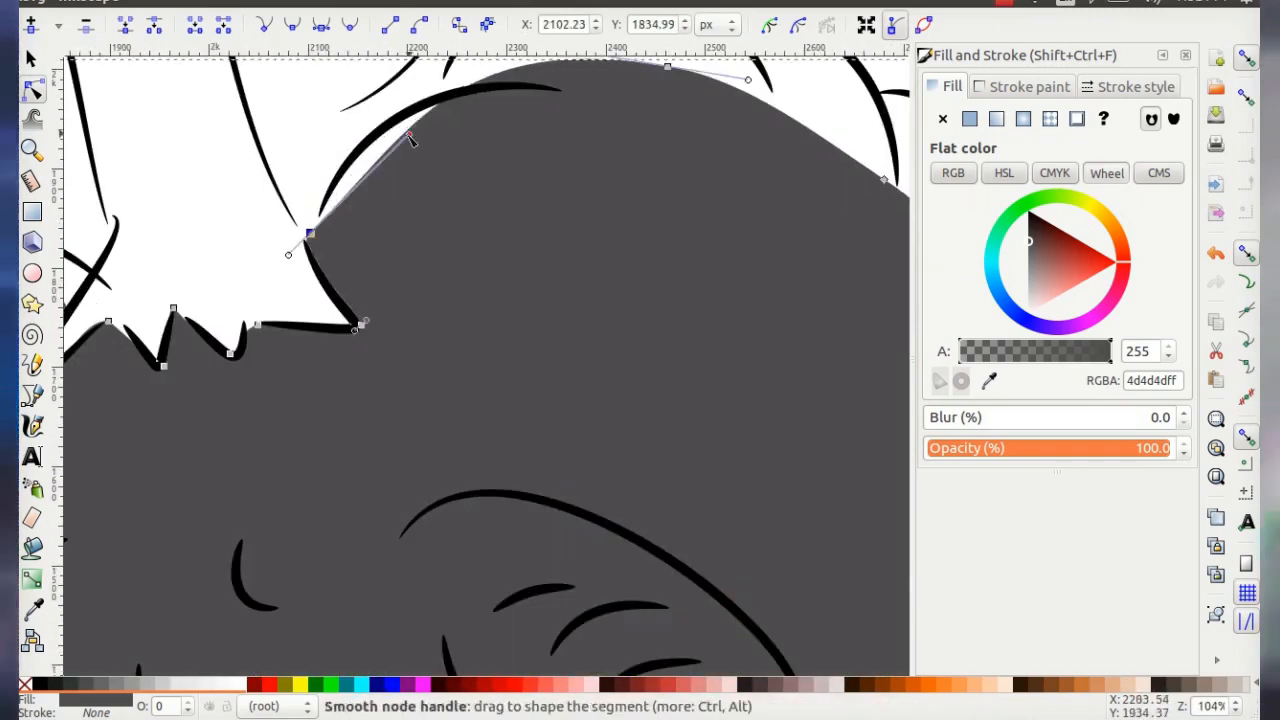
{"action": "left_click_drag", "start_coordinate": [411, 137], "coordinate": [320, 152]}
{"action": "scroll", "coordinate": [480, 200], "scroll_direction": "up", "scroll_amount": 4}
{"action": "scroll", "coordinate": [488, 229], "scroll_direction": "down", "scroll_amount": 2}
{"action": "scroll", "coordinate": [460, 320], "scroll_direction": "up", "scroll_amount": 2}
{"action": "left_click", "coordinate": [432, 360]}
{"action": "scroll", "coordinate": [434, 362], "scroll_direction": "up", "scroll_amount": 2}
{"action": "scroll", "coordinate": [520, 370], "scroll_direction": "down", "scroll_amount": 6}
{"action": "key", "text": "Escape"}
{"action": "scroll", "coordinate": [646, 372], "scroll_direction": "up", "scroll_amount": 2}
- Draw a closed freehand shape over the upper wing, fill it flat 333333 and lower it behind the wing's outlines
{"action": "key", "text": "p"}
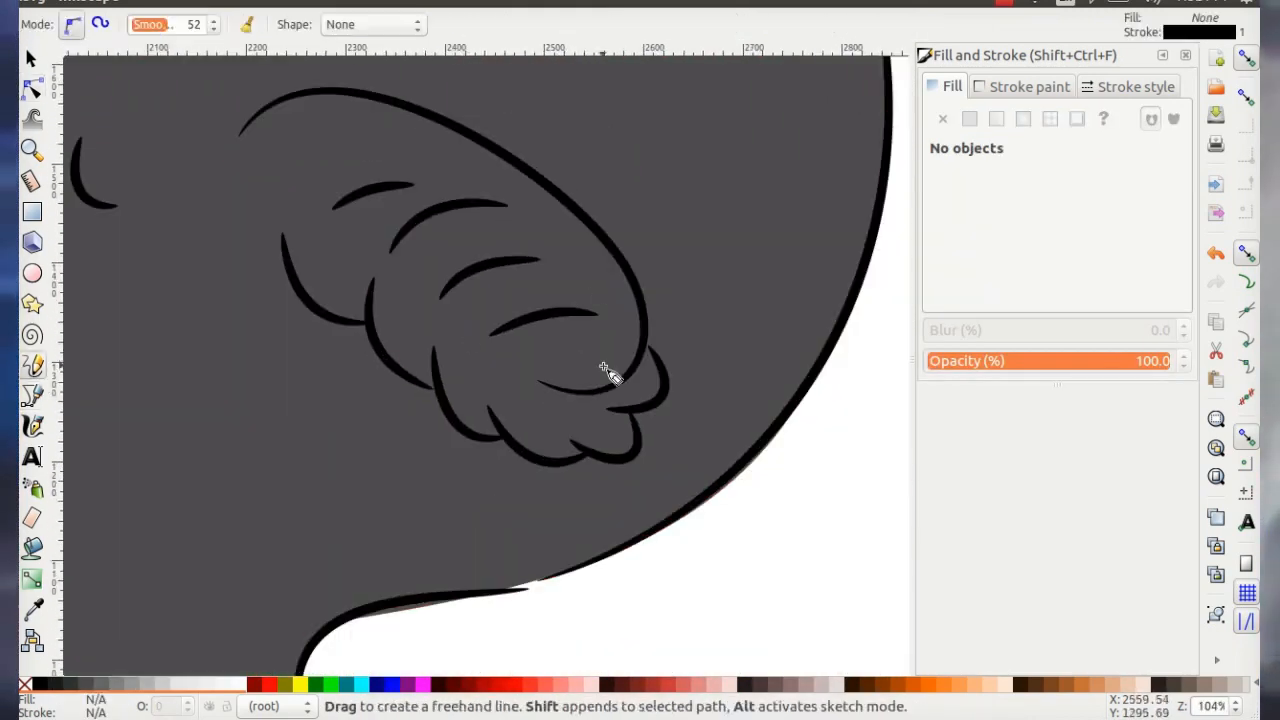
{"action": "left_click_drag", "start_coordinate": [499, 353], "coordinate": [536, 379]}
{"action": "left_click", "coordinate": [969, 119]}
{"action": "left_click", "coordinate": [70, 683]}
{"action": "left_click", "coordinate": [31, 59]}
{"action": "key", "text": "Page_Down"}
{"action": "key", "text": "Page_Down"}
{"action": "key", "text": "Page_Down"}
{"action": "key", "text": "Page_Down"}
{"action": "key", "text": "Page_Down"}
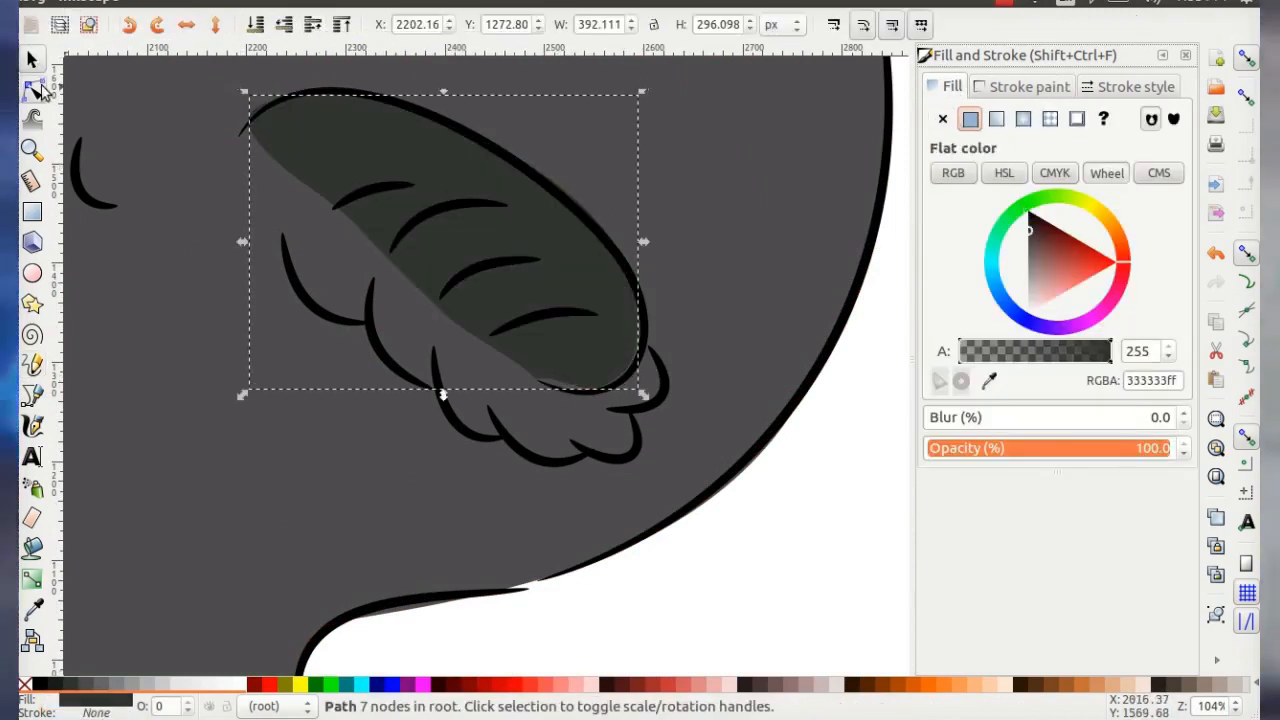
- Adjust the dark upper-wing shape's nodes so its edge follows the wing's black outline
{"action": "left_click", "coordinate": [33, 89]}
{"action": "scroll", "coordinate": [553, 388], "scroll_direction": "up", "scroll_amount": 2}
{"action": "left_click_drag", "start_coordinate": [713, 354], "coordinate": [734, 345]}
{"action": "left_click", "coordinate": [519, 370]}
{"action": "scroll", "coordinate": [493, 366], "scroll_direction": "down", "scroll_amount": 3}
{"action": "scroll", "coordinate": [240, 208], "scroll_direction": "up", "scroll_amount": 2}
{"action": "left_click", "coordinate": [359, 187]}
{"action": "left_click_drag", "start_coordinate": [336, 129], "coordinate": [322, 126]}
{"action": "left_click", "coordinate": [508, 123]}
{"action": "scroll", "coordinate": [487, 315], "scroll_direction": "down", "scroll_amount": 4}
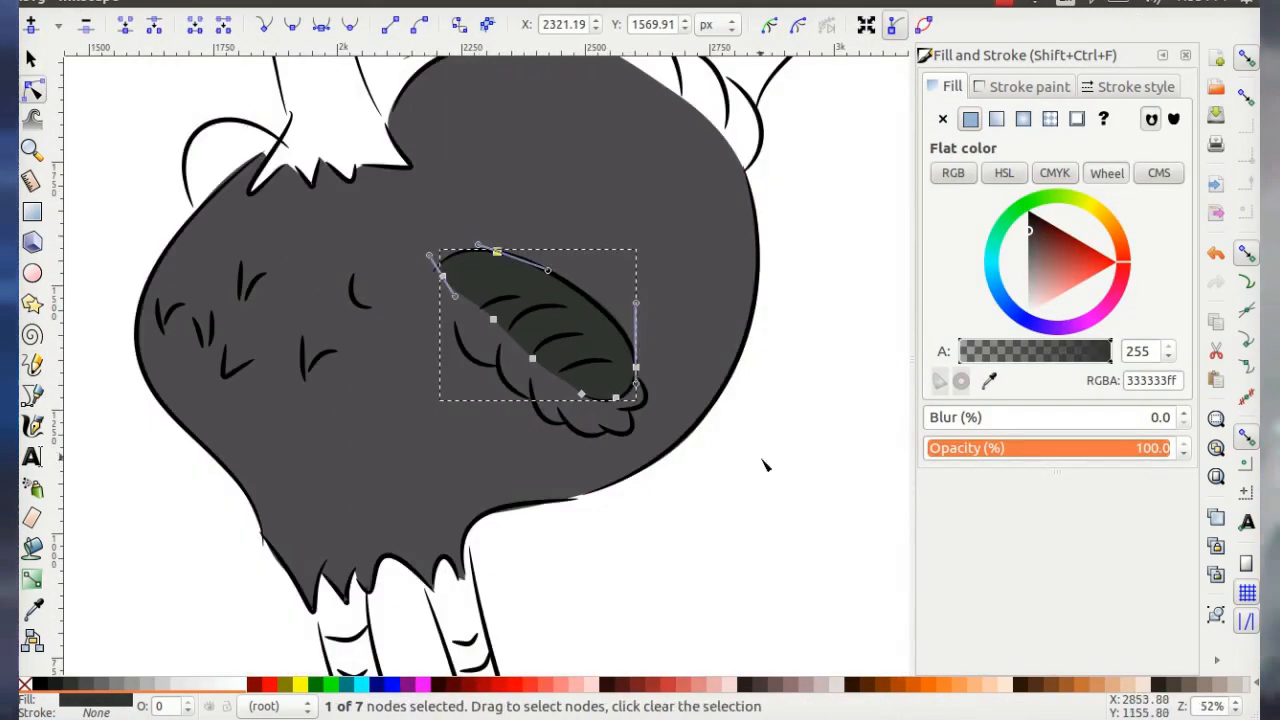
{"action": "left_click", "coordinate": [766, 466]}
- Draw a closed freehand shape over the scalloped feathers on the bird's back, fill it 333333 without stroke, and stack it behind the outlines
{"action": "scroll", "coordinate": [573, 322], "scroll_direction": "up", "scroll_amount": 4}
{"action": "scroll", "coordinate": [300, 251], "scroll_direction": "up", "scroll_amount": 1}
{"action": "key", "text": "Escape"}
{"action": "key", "text": "p"}
{"action": "left_click_drag", "start_coordinate": [242, 305], "coordinate": [360, 216]}
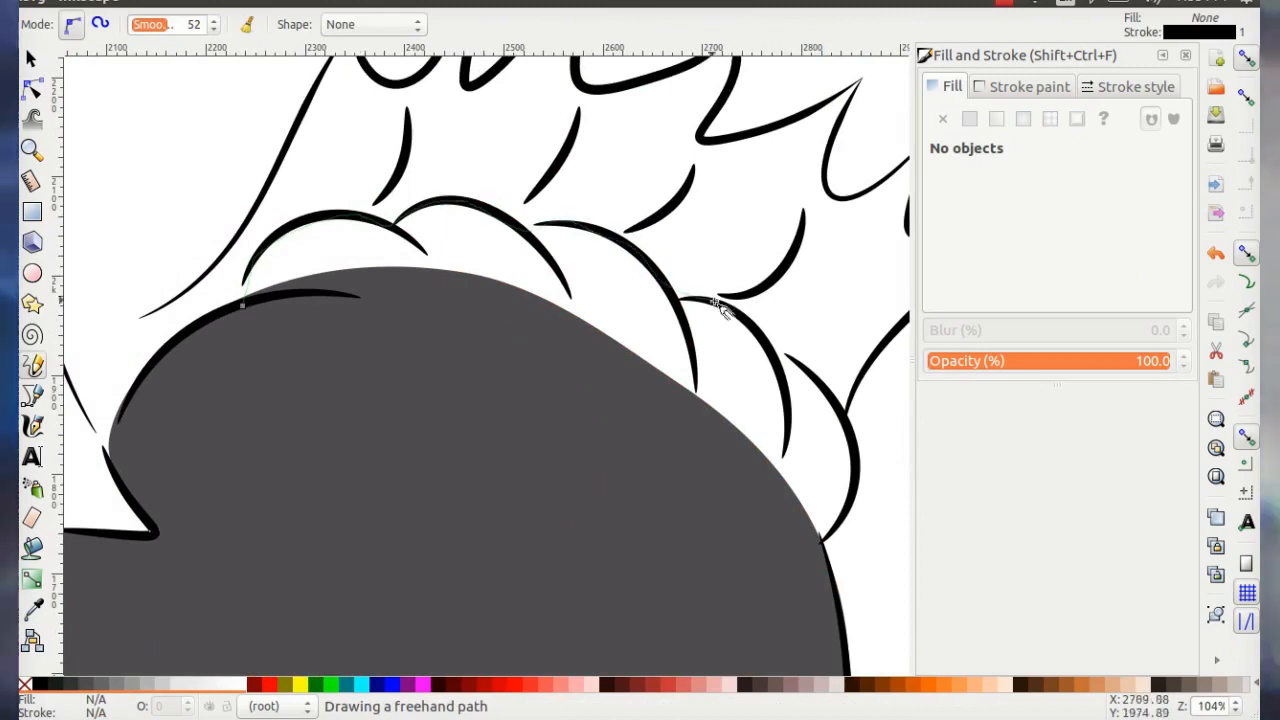
{"action": "left_click", "coordinate": [971, 119]}
{"action": "left_click", "coordinate": [1021, 86]}
{"action": "left_click", "coordinate": [943, 119]}
{"action": "left_click", "coordinate": [31, 59]}
{"action": "left_click", "coordinate": [250, 25]}
{"action": "left_click", "coordinate": [308, 25]}
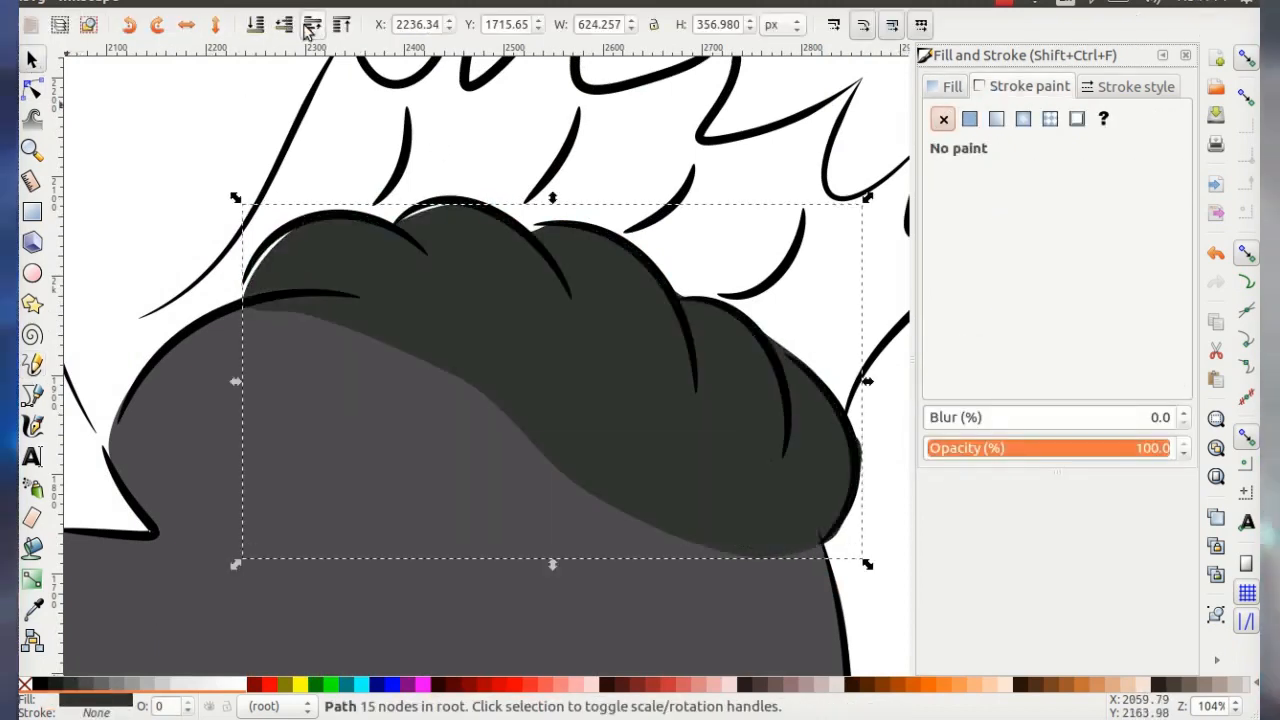
- Fit the dark back-feather shape's nodes to the scalloped black outlines
{"action": "double_click", "coordinate": [276, 266]}
{"action": "scroll", "coordinate": [276, 266], "scroll_direction": "up", "scroll_amount": 3}
{"action": "left_click", "coordinate": [178, 371]}
{"action": "scroll", "coordinate": [182, 369], "scroll_direction": "down", "scroll_amount": 2}
{"action": "scroll", "coordinate": [389, 258], "scroll_direction": "up", "scroll_amount": 2}
{"action": "left_click", "coordinate": [389, 258]}
{"action": "scroll", "coordinate": [389, 258], "scroll_direction": "down", "scroll_amount": 4}
{"action": "scroll", "coordinate": [696, 379], "scroll_direction": "up", "scroll_amount": 4}
{"action": "left_click", "coordinate": [697, 531]}
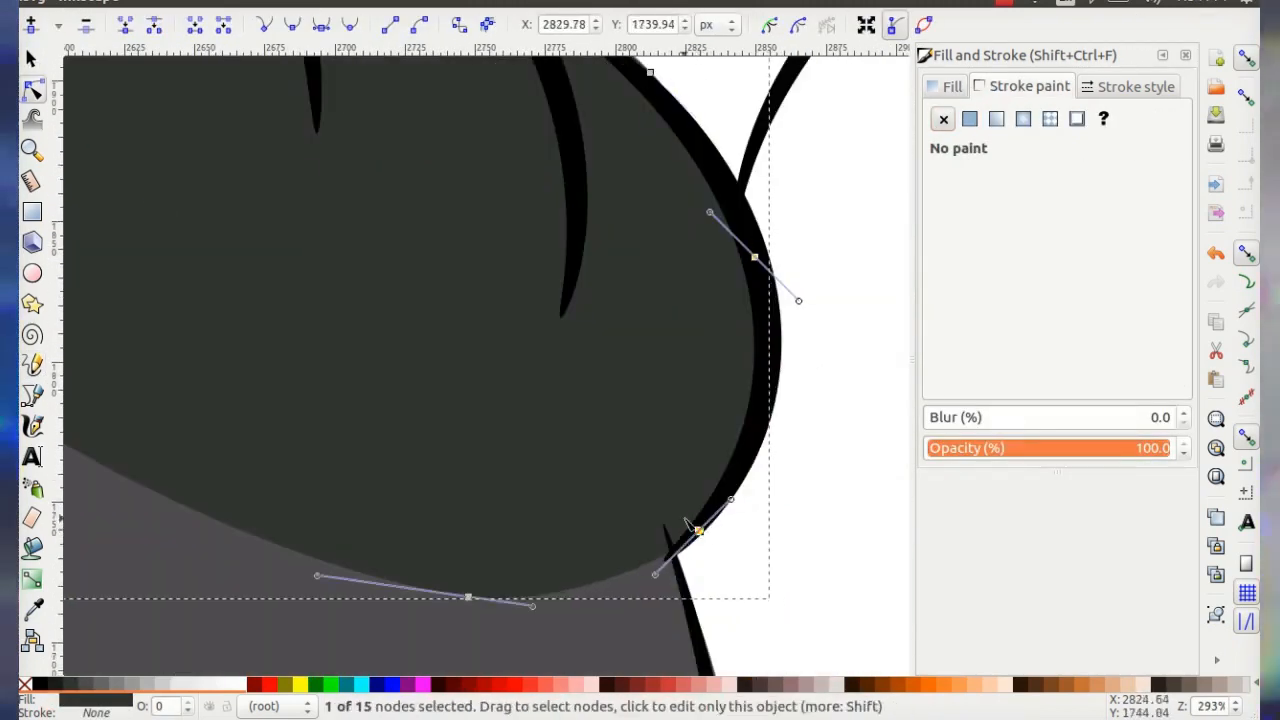
{"action": "scroll", "coordinate": [633, 269], "scroll_direction": "down", "scroll_amount": 6}
{"action": "scroll", "coordinate": [120, 270], "scroll_direction": "up", "scroll_amount": 1}
{"action": "key", "text": "p"}
{"action": "mouse_move", "coordinate": [420, 330]}
{"action": "left_mouse_down"}
{"action": "mouse_move", "coordinate": [323, 362]}
{"action": "mouse_move", "coordinate": [398, 338]}
{"action": "left_mouse_up"}
{"action": "left_click", "coordinate": [86, 685]}
{"action": "key", "text": "plus"}
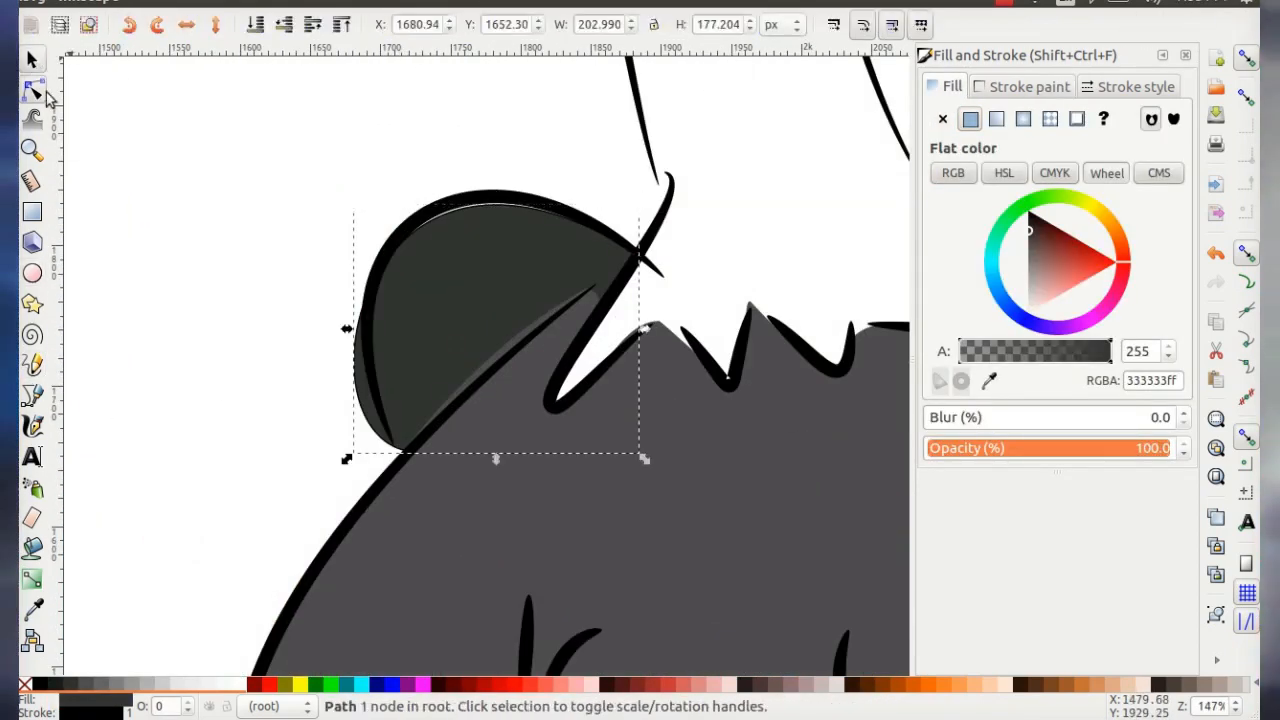
{"action": "left_click_drag", "start_coordinate": [450, 350], "coordinate": [225, 250]}
{"action": "left_click", "coordinate": [32, 89]}
{"action": "key", "text": "minus"}
{"action": "key", "text": "minus"}
{"action": "left_click", "coordinate": [451, 257]}
{"action": "key", "text": "Delete"}
- Draw a closed dark grey freehand shape without stroke over the hump in front of the neck and fit its nodes to the outline
{"action": "key", "text": "p"}
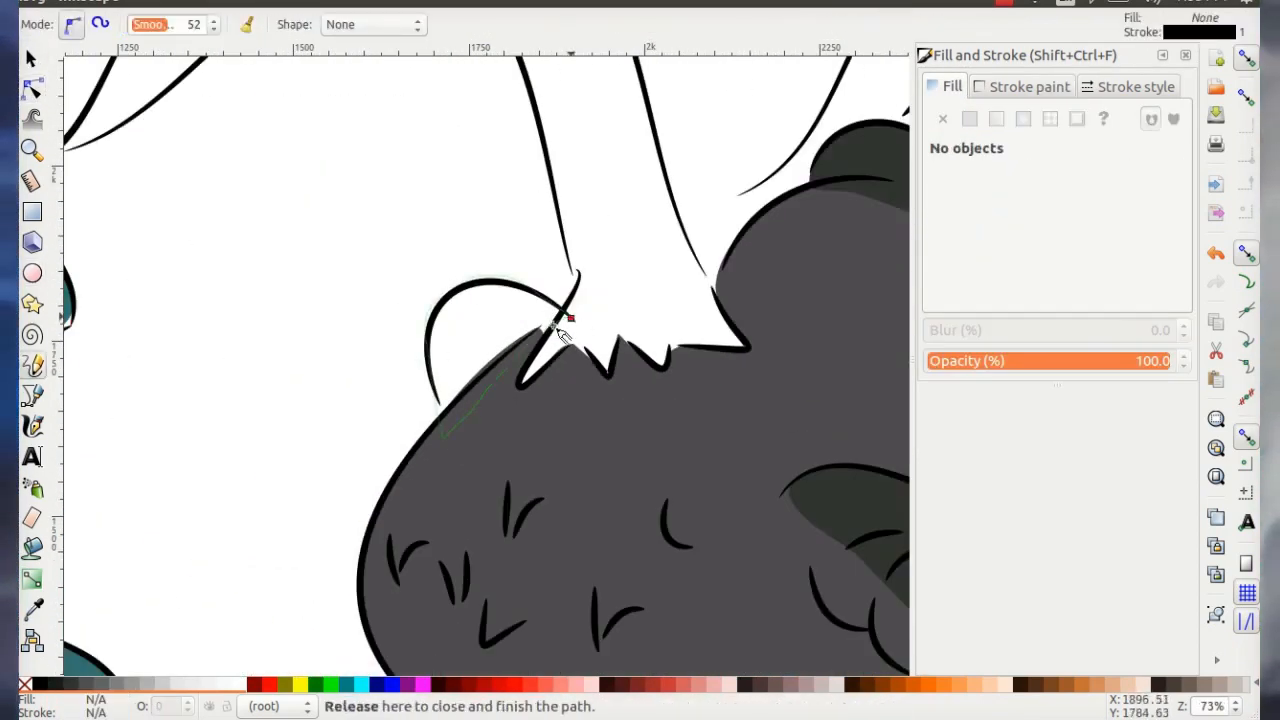
{"action": "left_click_drag", "start_coordinate": [561, 332], "coordinate": [561, 332]}
{"action": "key", "text": "n"}
{"action": "key", "text": "plus"}
{"action": "key", "text": "plus"}
{"action": "key", "text": "plus"}
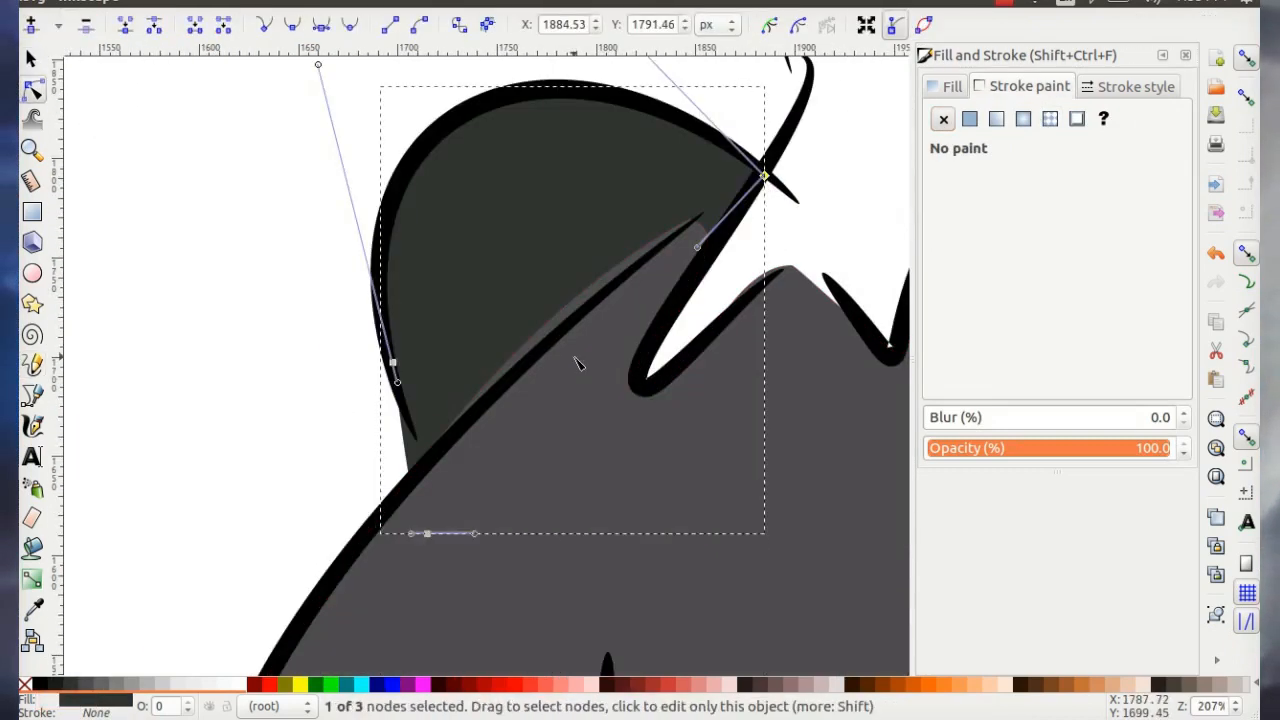
{"action": "key", "text": "s"}
{"action": "left_click", "coordinate": [579, 364]}
- Draw a closed freehand shape over the jagged tail feathers, fill it 30% Gray without stroke, and send it behind the other artwork
{"action": "key", "text": "minus"}
{"action": "key", "text": "minus"}
{"action": "key", "text": "minus"}
{"action": "key", "text": "minus"}
{"action": "mouse_move", "coordinate": [851, 240]}
{"action": "left_mouse_down"}
{"action": "mouse_move", "coordinate": [520, 248]}
{"action": "mouse_move", "coordinate": [520, 439]}
{"action": "left_mouse_up"}
{"action": "left_click", "coordinate": [33, 365]}
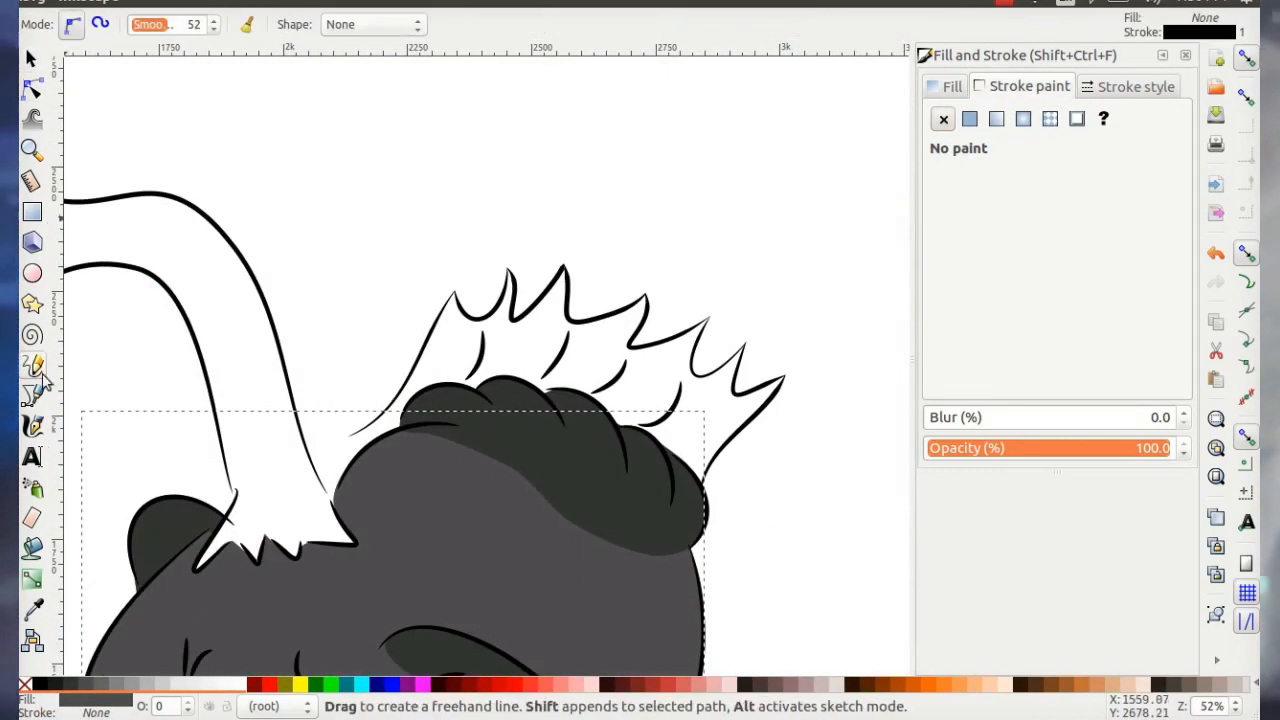
{"action": "left_click_drag", "start_coordinate": [352, 440], "coordinate": [493, 313]}
{"action": "left_click_drag", "start_coordinate": [363, 470], "coordinate": [352, 466]}
{"action": "scroll", "coordinate": [486, 366], "scroll_direction": "down", "scroll_amount": 4}
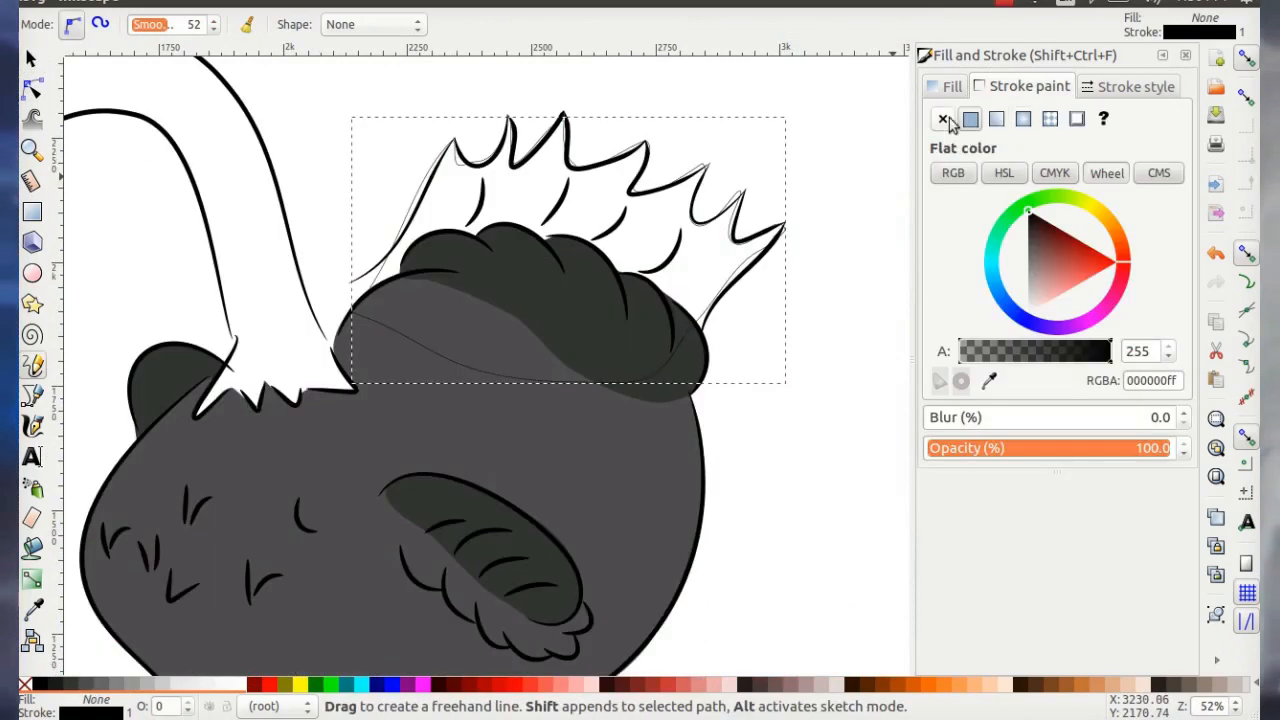
{"action": "left_click", "coordinate": [943, 119]}
{"action": "left_click", "coordinate": [944, 86]}
{"action": "left_click", "coordinate": [145, 684]}
{"action": "key", "text": "End"}
- Move the light grey tail shape's nodes onto the tips and valleys of the feathers nearest the neck
{"action": "key", "text": "n"}
{"action": "key", "text": "plus"}
{"action": "key", "text": "plus"}
{"action": "key", "text": "plus"}
{"action": "left_click_drag", "start_coordinate": [371, 135], "coordinate": [378, 140]}
{"action": "left_click_drag", "start_coordinate": [404, 187], "coordinate": [467, 190]}
{"action": "scroll", "coordinate": [600, 160], "scroll_direction": "up", "scroll_amount": 2}
{"action": "left_click_drag", "start_coordinate": [705, 141], "coordinate": [677, 151]}
{"action": "left_click_drag", "start_coordinate": [752, 277], "coordinate": [728, 278]}
{"action": "left_click_drag", "start_coordinate": [728, 278], "coordinate": [474, 353]}
{"action": "left_click_drag", "start_coordinate": [687, 277], "coordinate": [678, 279]}
{"action": "scroll", "coordinate": [740, 350], "scroll_direction": "down", "scroll_amount": 3}
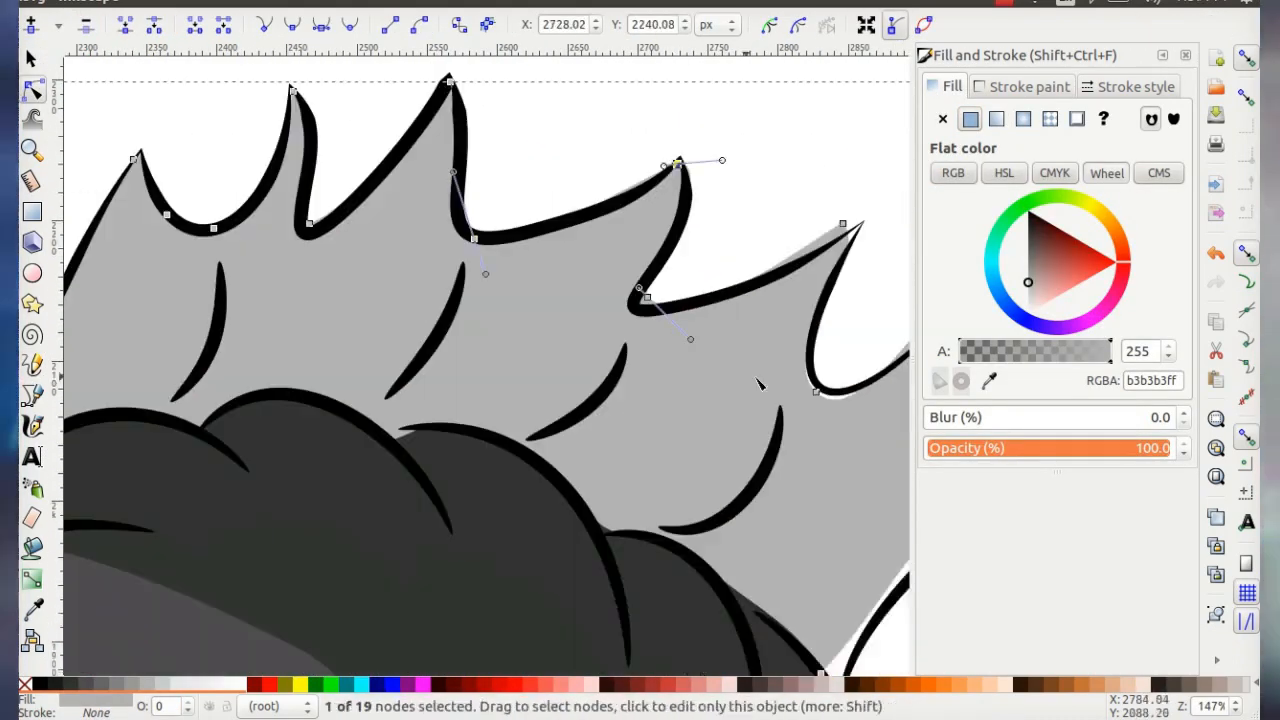
- Fit the light grey shape's nodes and curves to the rearmost tail feather tips and the tail's outer edge
{"action": "scroll", "coordinate": [756, 383], "scroll_direction": "right", "scroll_amount": 6}
{"action": "left_click_drag", "start_coordinate": [622, 230], "coordinate": [578, 266]}
{"action": "left_click_drag", "start_coordinate": [666, 263], "coordinate": [644, 273]}
{"action": "left_click_drag", "start_coordinate": [723, 309], "coordinate": [744, 301]}
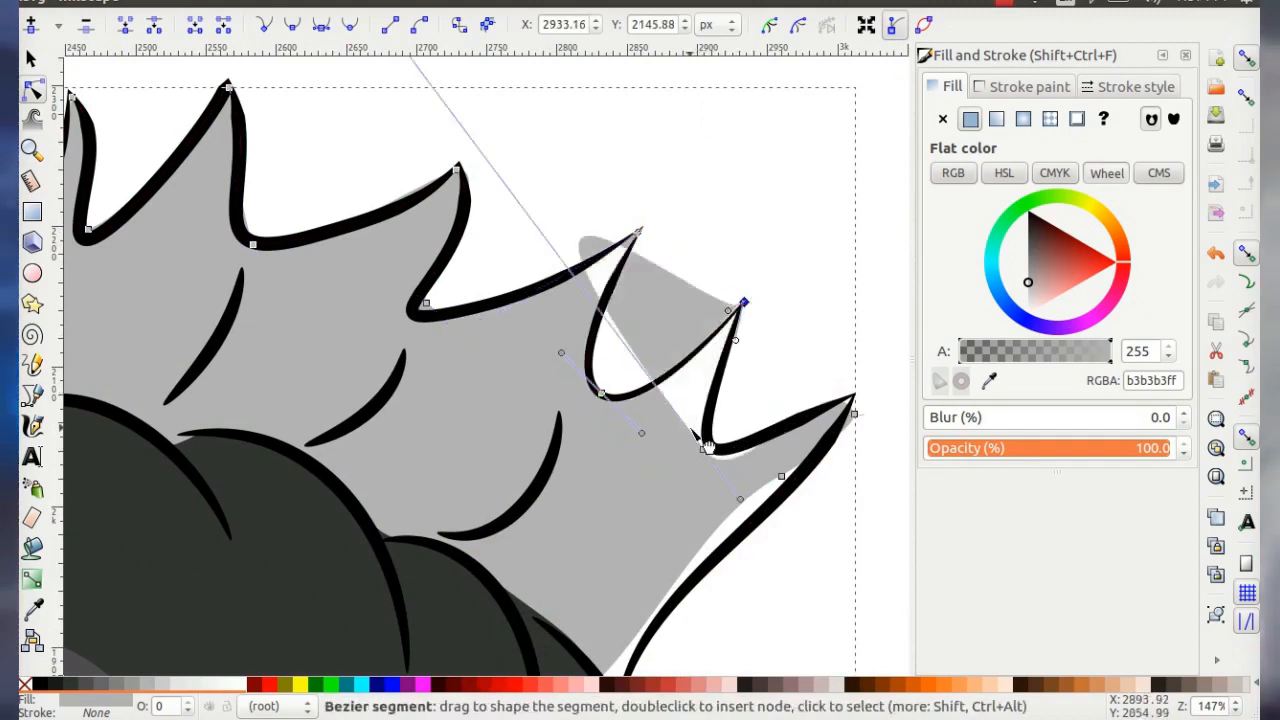
{"action": "left_click_drag", "start_coordinate": [747, 493], "coordinate": [722, 472]}
{"action": "scroll", "coordinate": [865, 395], "scroll_direction": "up", "scroll_amount": 2}
{"action": "left_click_drag", "start_coordinate": [621, 321], "coordinate": [563, 500]}
{"action": "left_click_drag", "start_coordinate": [678, 437], "coordinate": [679, 396]}
{"action": "scroll", "coordinate": [600, 420], "scroll_direction": "down", "scroll_amount": 3}
{"action": "left_click_drag", "start_coordinate": [390, 520], "coordinate": [423, 566]}
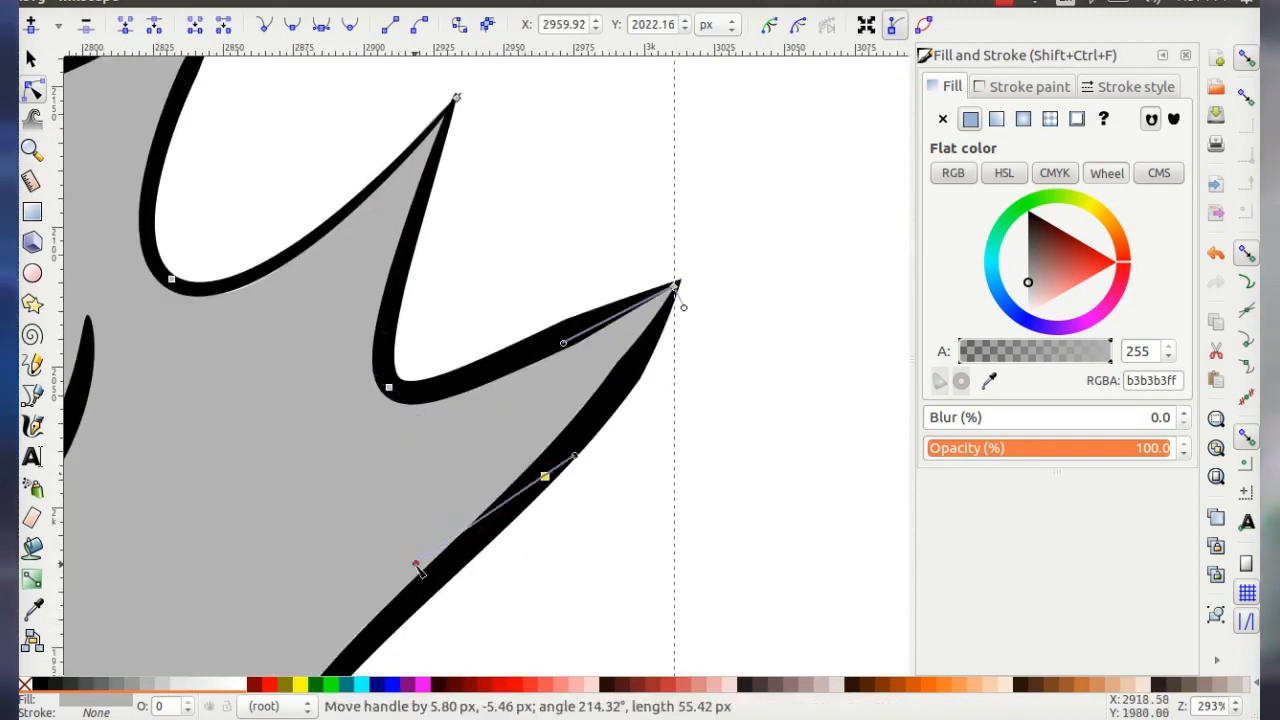
{"action": "scroll", "coordinate": [450, 450], "scroll_direction": "down", "scroll_amount": 3}
{"action": "scroll", "coordinate": [500, 400], "scroll_direction": "down", "scroll_amount": 3}
- Draw a closed freehand shape over the lower wing feathers, fill it 30% Gray without stroke, and lower it behind the wing's outlines
{"action": "key", "text": "s"}
{"action": "scroll", "coordinate": [575, 348], "scroll_direction": "up", "scroll_amount": 3}
{"action": "key", "text": "p"}
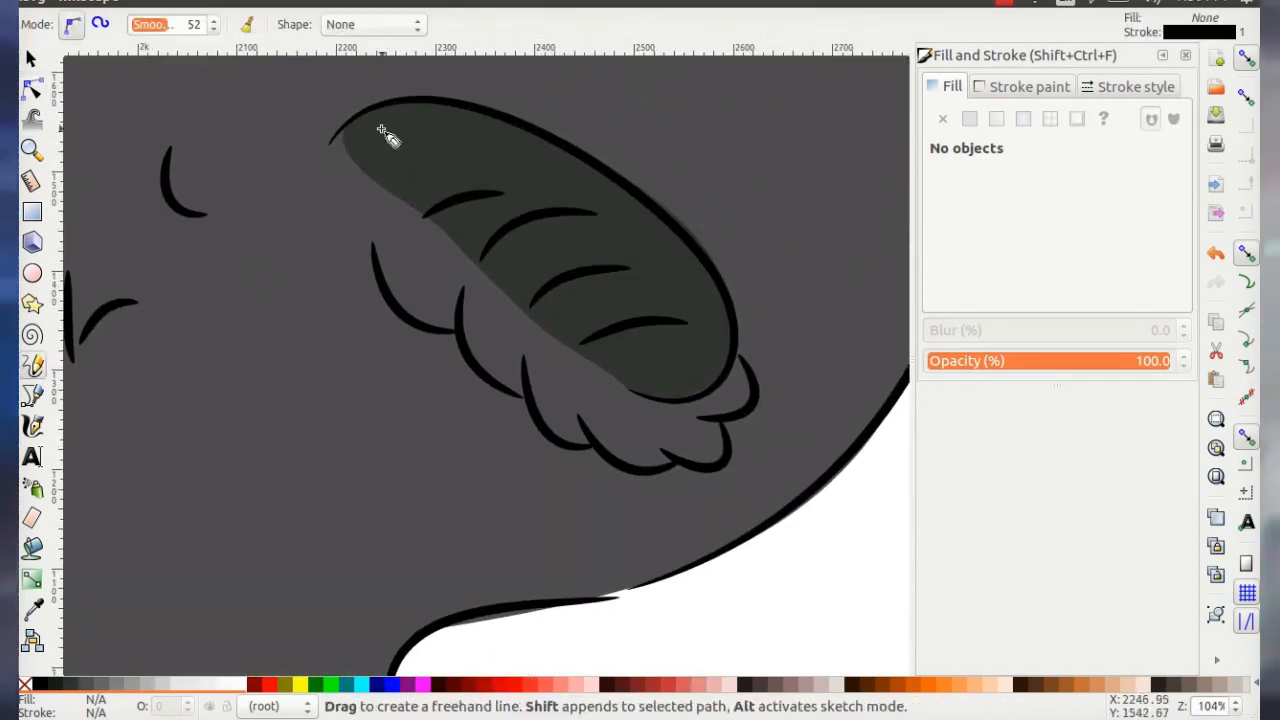
{"action": "mouse_move", "coordinate": [553, 443]}
{"action": "left_mouse_down"}
{"action": "mouse_move", "coordinate": [737, 371]}
{"action": "mouse_move", "coordinate": [355, 118]}
{"action": "left_mouse_up"}
{"action": "left_click", "coordinate": [150, 686]}
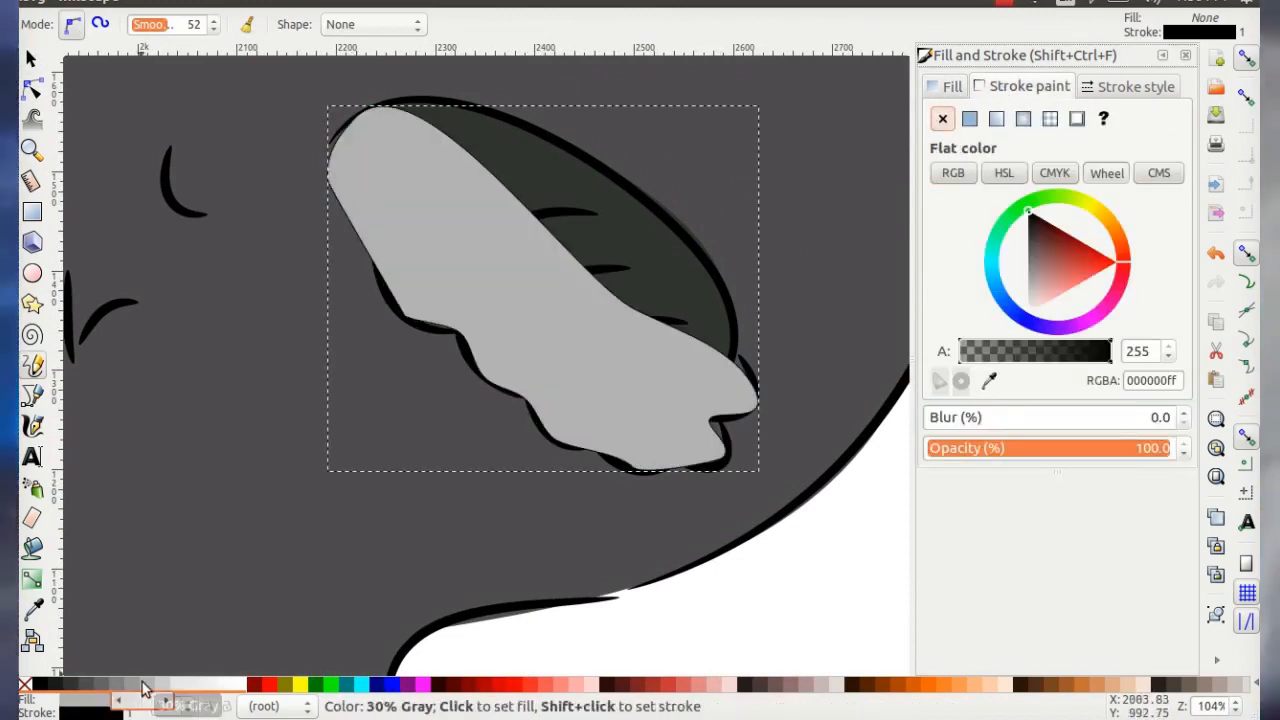
{"action": "key", "text": "s"}
{"action": "left_click", "coordinate": [258, 25]}
{"action": "key", "text": "n"}
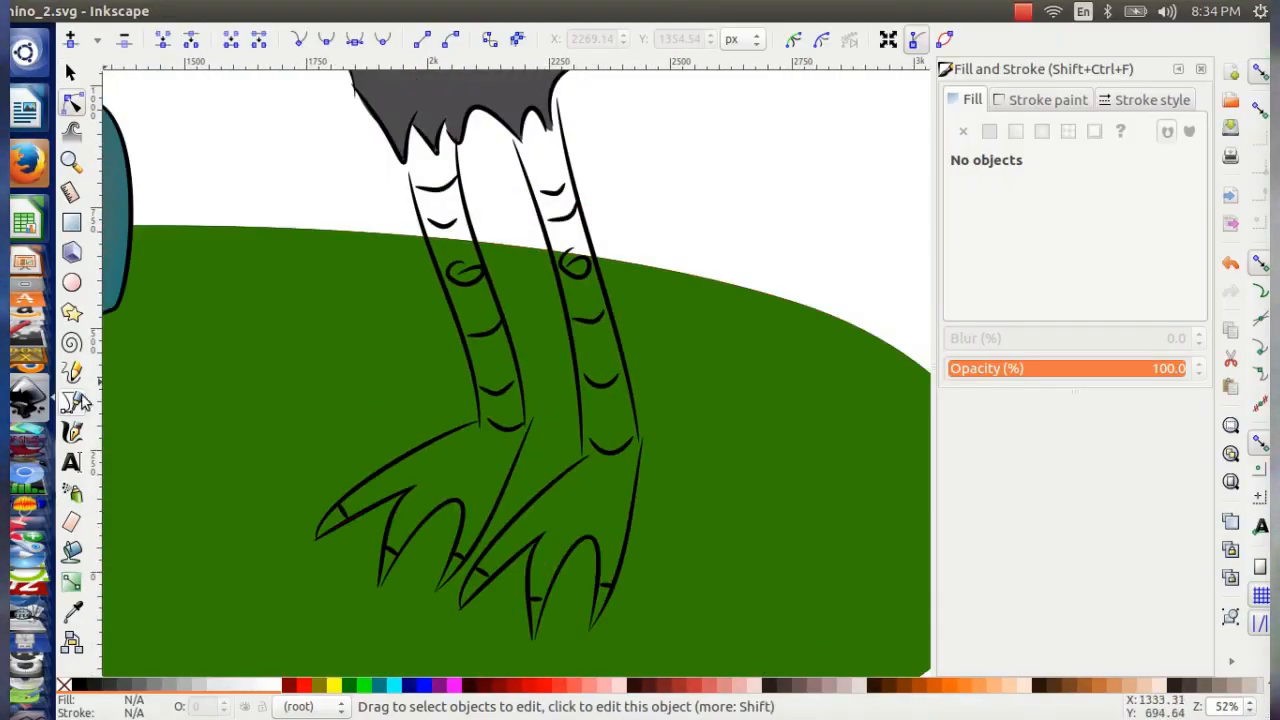
- Draw a closed freehand shape over the front leg and foot, fill it tan without stroke, and stack it behind the body and outlines
{"action": "left_click", "coordinate": [71, 371]}
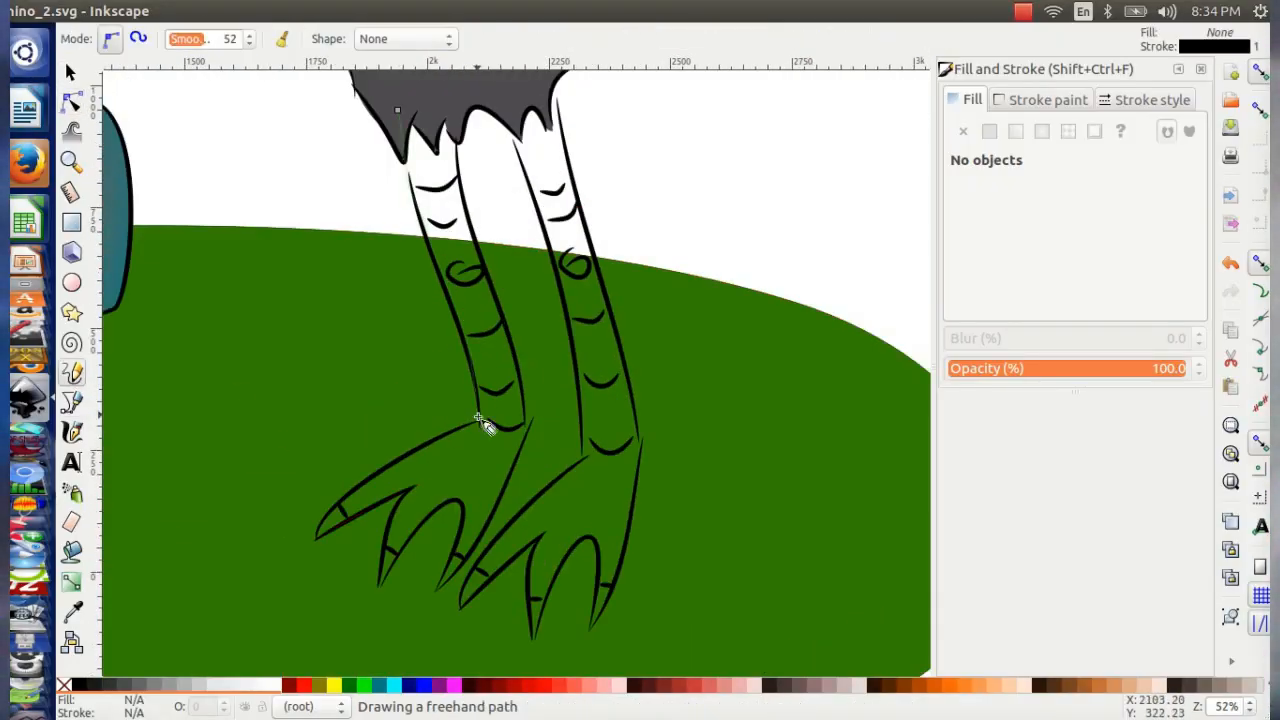
{"action": "left_click_drag", "start_coordinate": [503, 329], "coordinate": [398, 110]}
{"action": "left_click", "coordinate": [80, 685]}
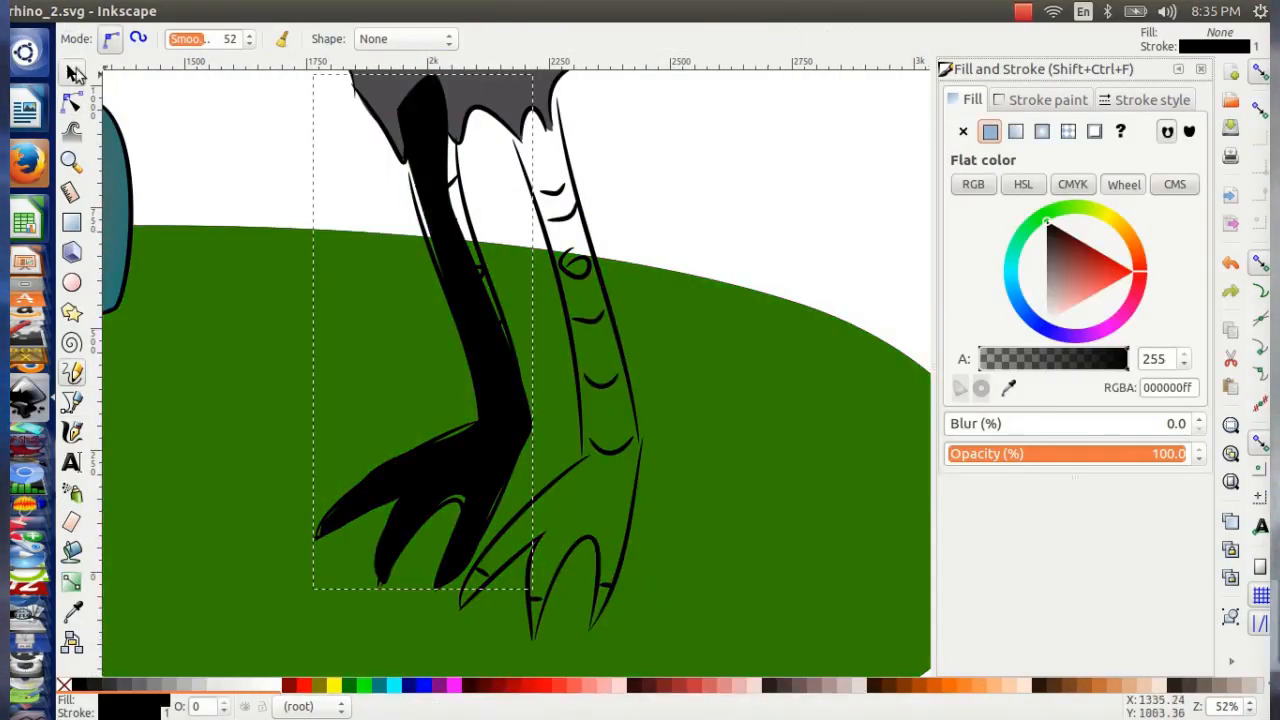
{"action": "left_click", "coordinate": [1114, 685]}
{"action": "left_click", "coordinate": [71, 72]}
{"action": "left_click", "coordinate": [1040, 99]}
{"action": "left_click", "coordinate": [963, 131]}
{"action": "left_click", "coordinate": [291, 39]}
{"action": "left_click", "coordinate": [346, 39]}
{"action": "scroll", "coordinate": [354, 99], "scroll_direction": "up", "scroll_amount": 3}
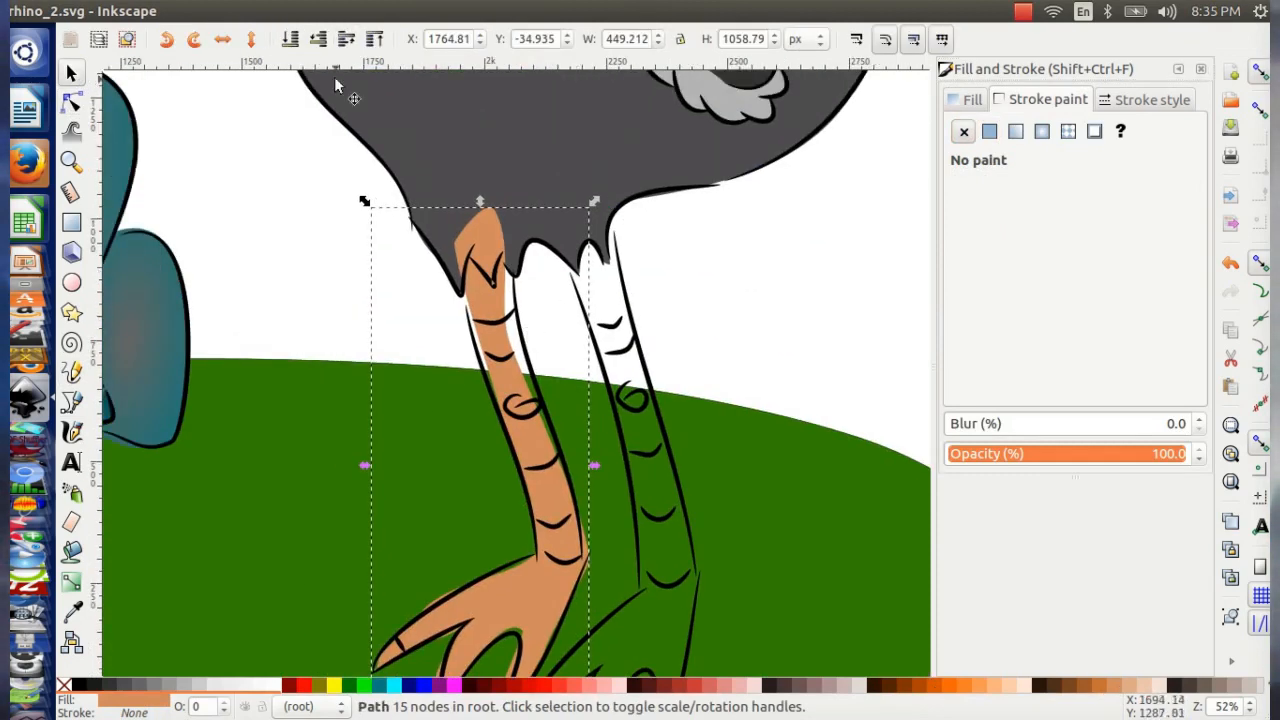
{"action": "left_click", "coordinate": [318, 39]}
{"action": "left_click", "coordinate": [500, 385]}
{"action": "key", "text": "End"}
- Move the tan leg shape's upper nodes so it fills the top of the front leg beneath the body
{"action": "scroll", "coordinate": [527, 360], "scroll_direction": "up", "scroll_amount": 2}
{"action": "left_click", "coordinate": [438, 208]}
{"action": "left_click", "coordinate": [71, 102]}
{"action": "scroll", "coordinate": [463, 175], "scroll_direction": "up", "scroll_amount": 3}
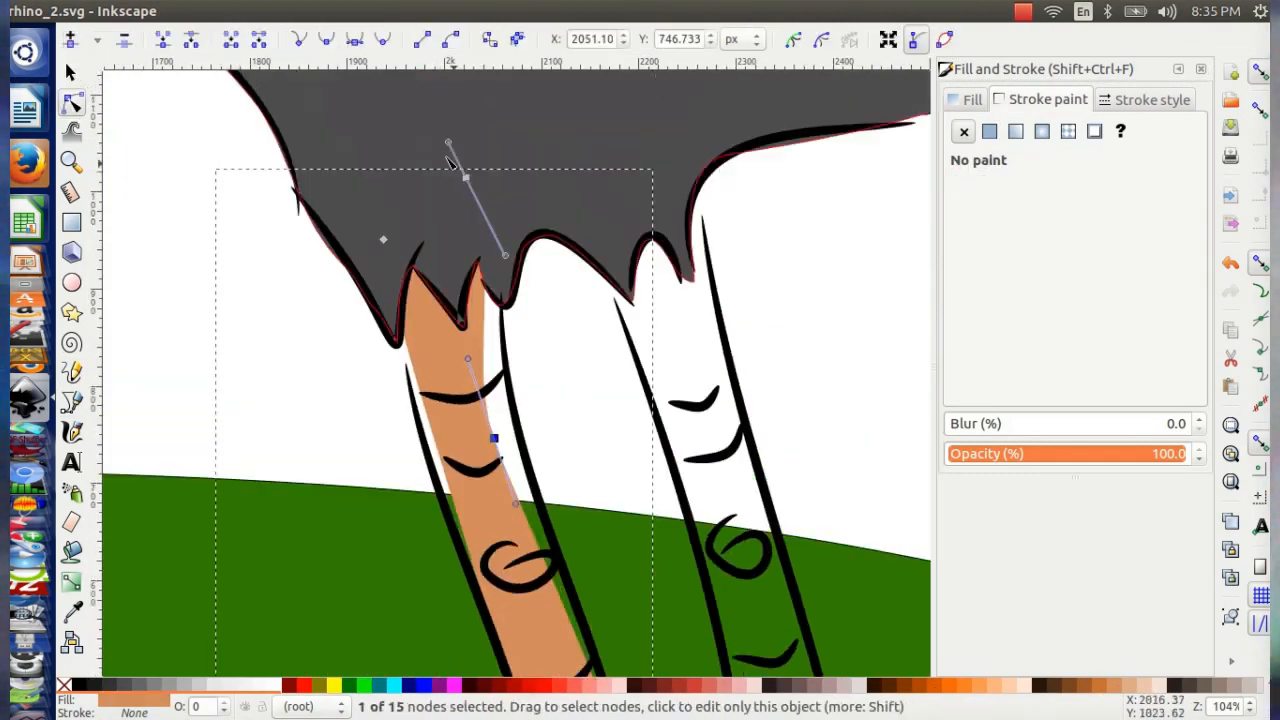
{"action": "left_click_drag", "start_coordinate": [466, 177], "coordinate": [491, 149]}
{"action": "left_click_drag", "start_coordinate": [494, 437], "coordinate": [524, 450]}
{"action": "left_click_drag", "start_coordinate": [383, 240], "coordinate": [366, 227]}
- Fit the tan shape's nodes to the ankle and rear edge of the front foot
{"action": "scroll", "coordinate": [366, 227], "scroll_direction": "down", "scroll_amount": 10}
{"action": "scroll", "coordinate": [548, 455], "scroll_direction": "down", "scroll_amount": 5}
{"action": "left_click", "coordinate": [458, 558]}
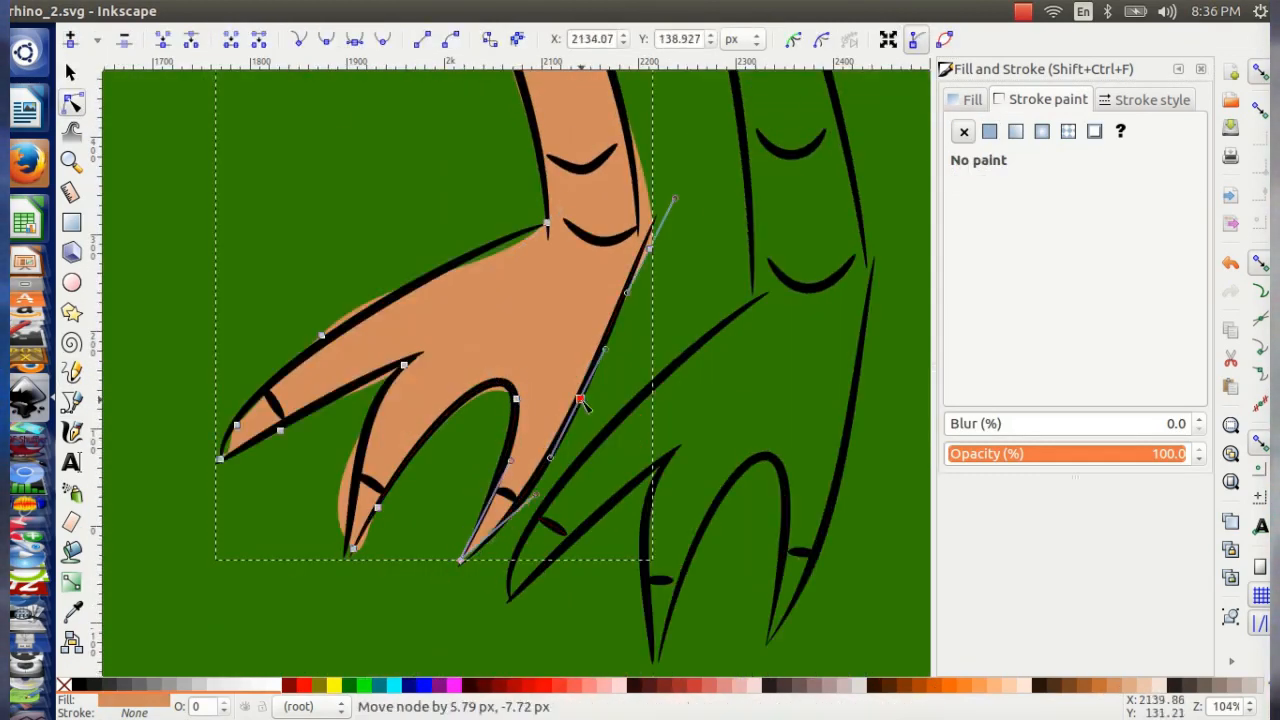
{"action": "left_click_drag", "start_coordinate": [650, 249], "coordinate": [642, 253]}
{"action": "scroll", "coordinate": [472, 389], "scroll_direction": "up", "scroll_amount": 3}
{"action": "left_click_drag", "start_coordinate": [597, 417], "coordinate": [583, 393]}
{"action": "scroll", "coordinate": [583, 393], "scroll_direction": "down", "scroll_amount": 6}
- Shape the tan fill's nodes and handles to follow the toe outlines of the front foot
{"action": "left_click", "coordinate": [433, 592]}
{"action": "left_click", "coordinate": [297, 39]}
{"action": "left_click_drag", "start_coordinate": [266, 426], "coordinate": [466, 346]}
{"action": "left_click_drag", "start_coordinate": [434, 593], "coordinate": [416, 587]}
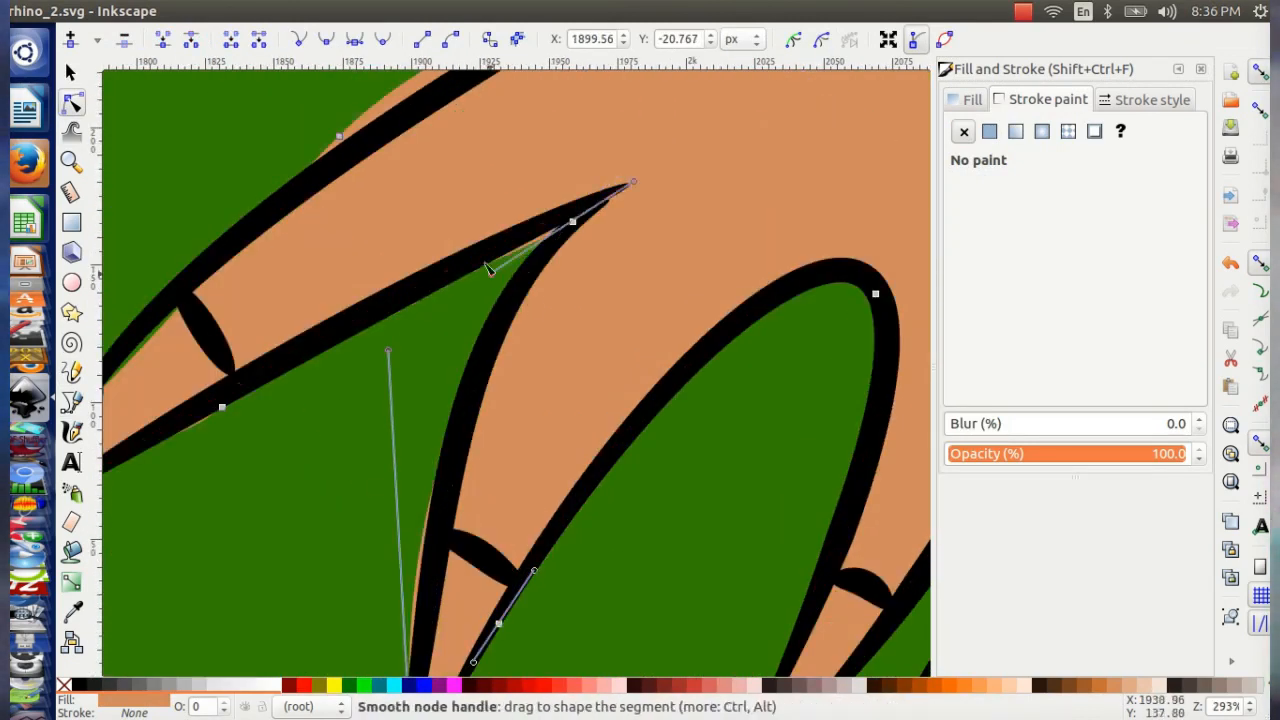
{"action": "scroll", "coordinate": [486, 265], "scroll_direction": "left", "scroll_amount": 8}
{"action": "left_click", "coordinate": [369, 451]}
{"action": "left_click", "coordinate": [298, 39]}
{"action": "left_click_drag", "start_coordinate": [306, 451], "coordinate": [415, 350]}
{"action": "scroll", "coordinate": [429, 316], "scroll_direction": "up", "scroll_amount": 6}
{"action": "scroll", "coordinate": [543, 284], "scroll_direction": "up", "scroll_amount": 13}
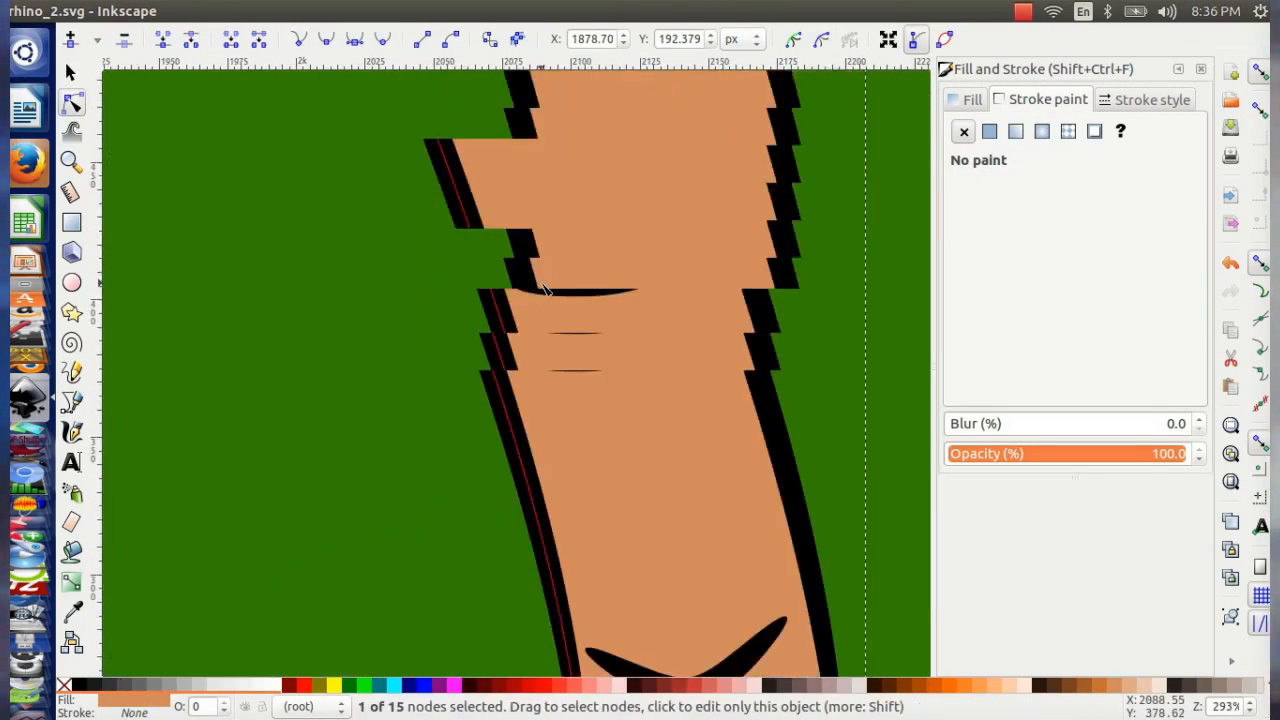
- Duplicate the tan leg shape, move and rotate it onto the second leg, and stack it behind the outlines
{"action": "scroll", "coordinate": [516, 437], "scroll_direction": "down", "scroll_amount": 5}
{"action": "key", "text": "s"}
{"action": "key", "text": "ctrl+d"}
{"action": "left_click_drag", "start_coordinate": [532, 472], "coordinate": [664, 508]}
{"action": "left_click", "coordinate": [664, 508]}
{"action": "left_click_drag", "start_coordinate": [706, 664], "coordinate": [750, 630]}
{"action": "left_click_drag", "start_coordinate": [646, 532], "coordinate": [615, 555]}
{"action": "left_click", "coordinate": [290, 39]}
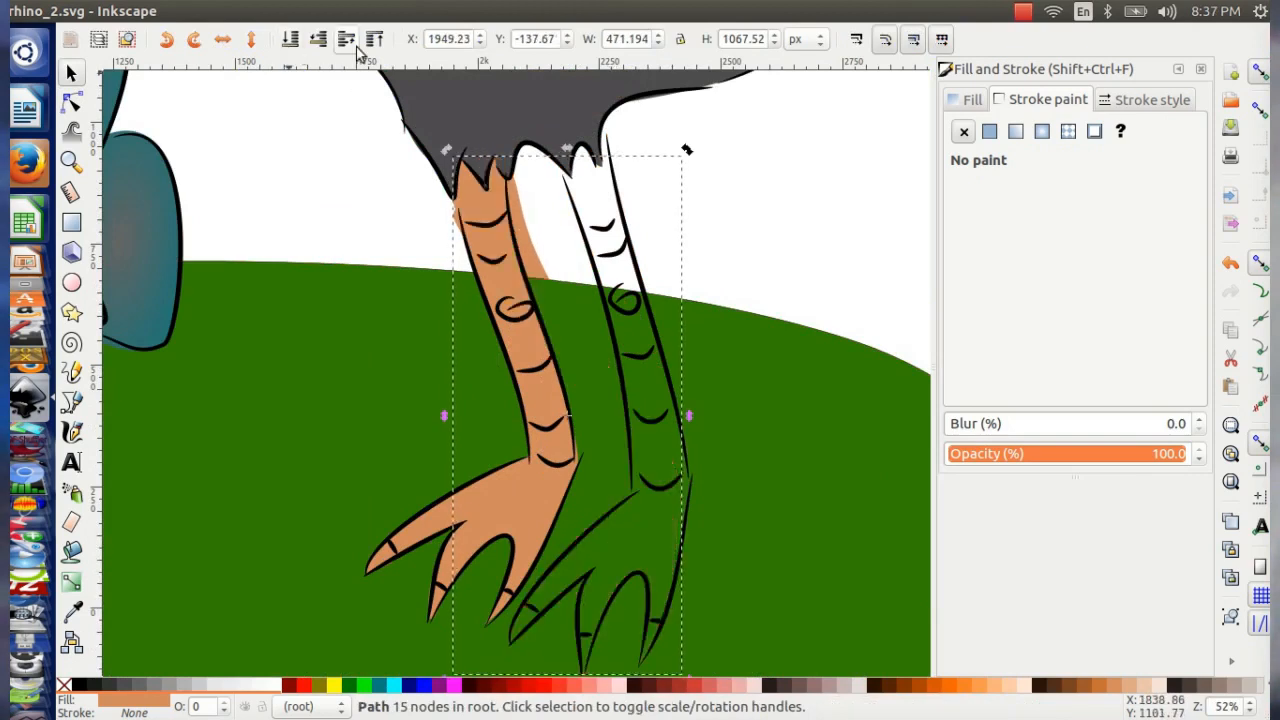
{"action": "left_click", "coordinate": [346, 39]}
- Adjust the duplicated tan shape's nodes to fit the second leg's top, ankle and rear foot edge
{"action": "key", "text": "n"}
{"action": "left_click_drag", "start_coordinate": [783, 120], "coordinate": [437, 446]}
{"action": "left_click_drag", "start_coordinate": [498, 158], "coordinate": [596, 86]}
{"action": "left_click", "coordinate": [566, 129]}
{"action": "scroll", "coordinate": [740, 510], "scroll_direction": "up", "scroll_amount": 3}
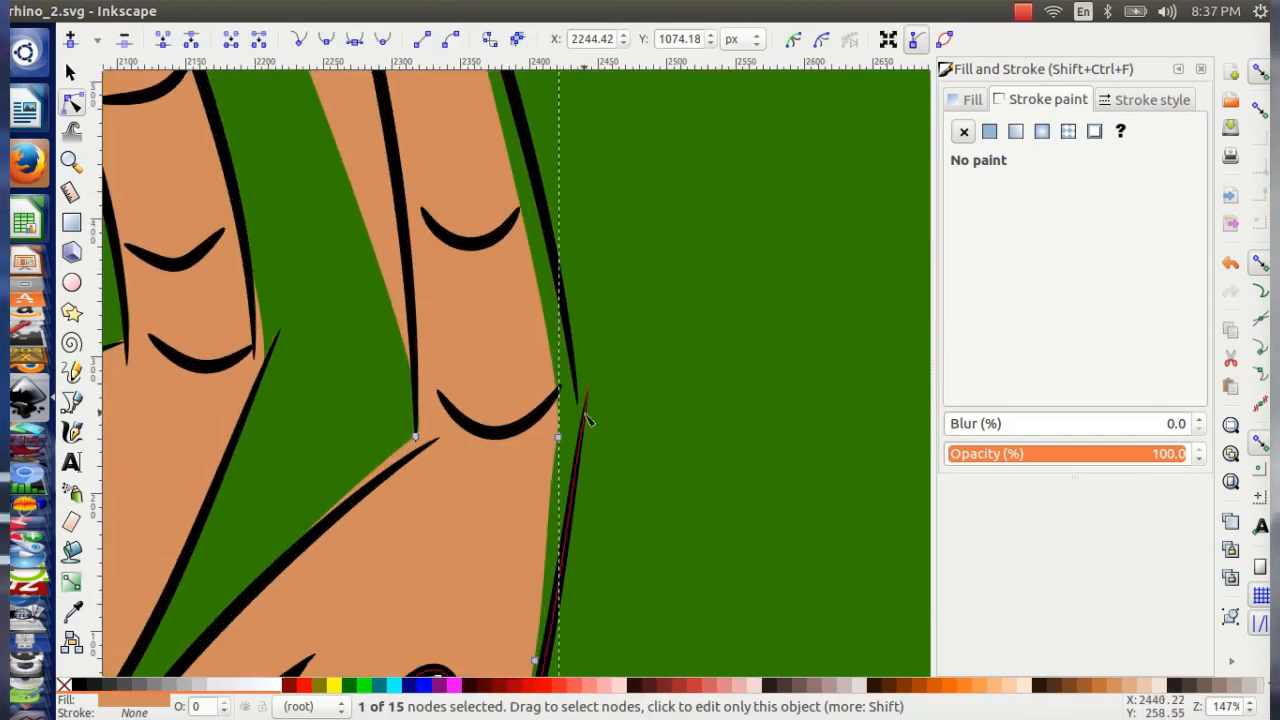
{"action": "left_click_drag", "start_coordinate": [558, 437], "coordinate": [580, 449]}
{"action": "scroll", "coordinate": [560, 480], "scroll_direction": "down", "scroll_amount": 4}
{"action": "left_click_drag", "start_coordinate": [535, 500], "coordinate": [542, 514]}
- Fit the duplicated tan shape's nodes and edges to the ankle and toe outlines of the second foot
{"action": "scroll", "coordinate": [536, 481], "scroll_direction": "up", "scroll_amount": 10}
{"action": "scroll", "coordinate": [552, 485], "scroll_direction": "down", "scroll_amount": 2}
{"action": "left_click_drag", "start_coordinate": [339, 171], "coordinate": [371, 93]}
{"action": "left_click_drag", "start_coordinate": [488, 280], "coordinate": [509, 331]}
{"action": "key", "text": "ctrl+z"}
{"action": "left_click", "coordinate": [494, 295]}
{"action": "scroll", "coordinate": [460, 360], "scroll_direction": "down", "scroll_amount": 3}
{"action": "left_click_drag", "start_coordinate": [487, 489], "coordinate": [489, 499]}
{"action": "scroll", "coordinate": [400, 560], "scroll_direction": "down", "scroll_amount": 3}
{"action": "scroll", "coordinate": [351, 600], "scroll_direction": "up", "scroll_amount": 5}
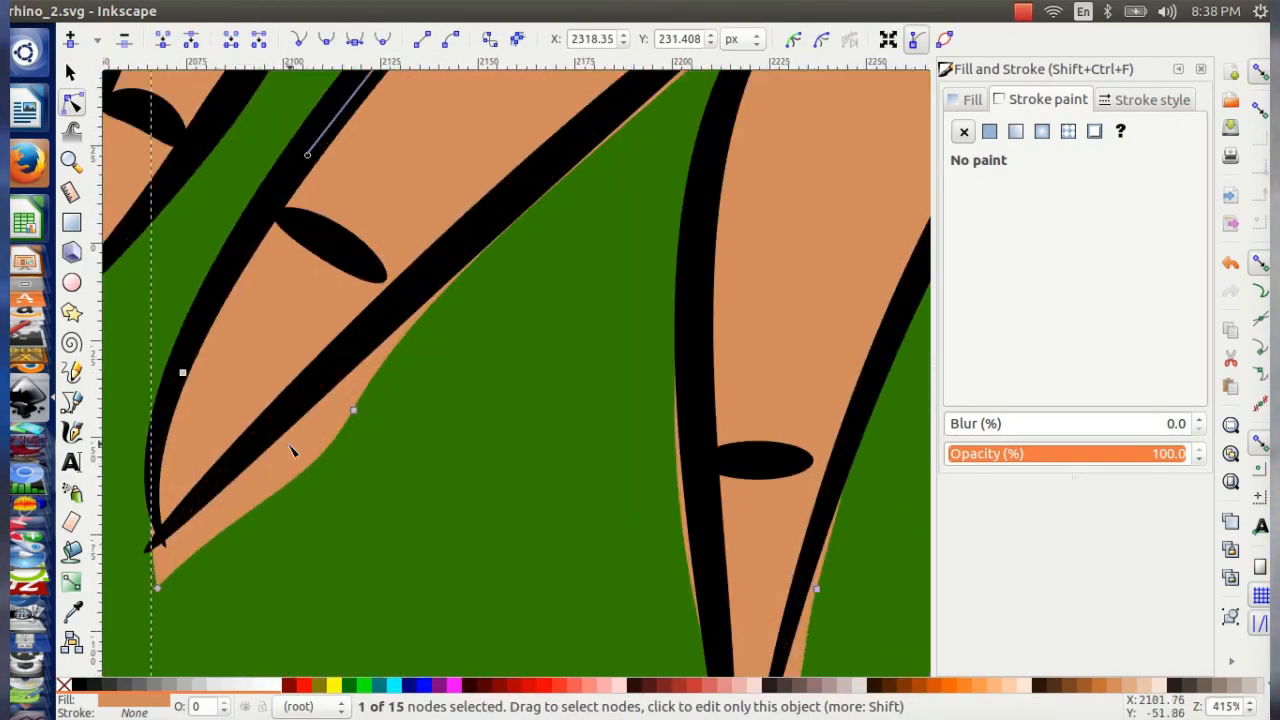
{"action": "scroll", "coordinate": [351, 408], "scroll_direction": "down", "scroll_amount": 6}
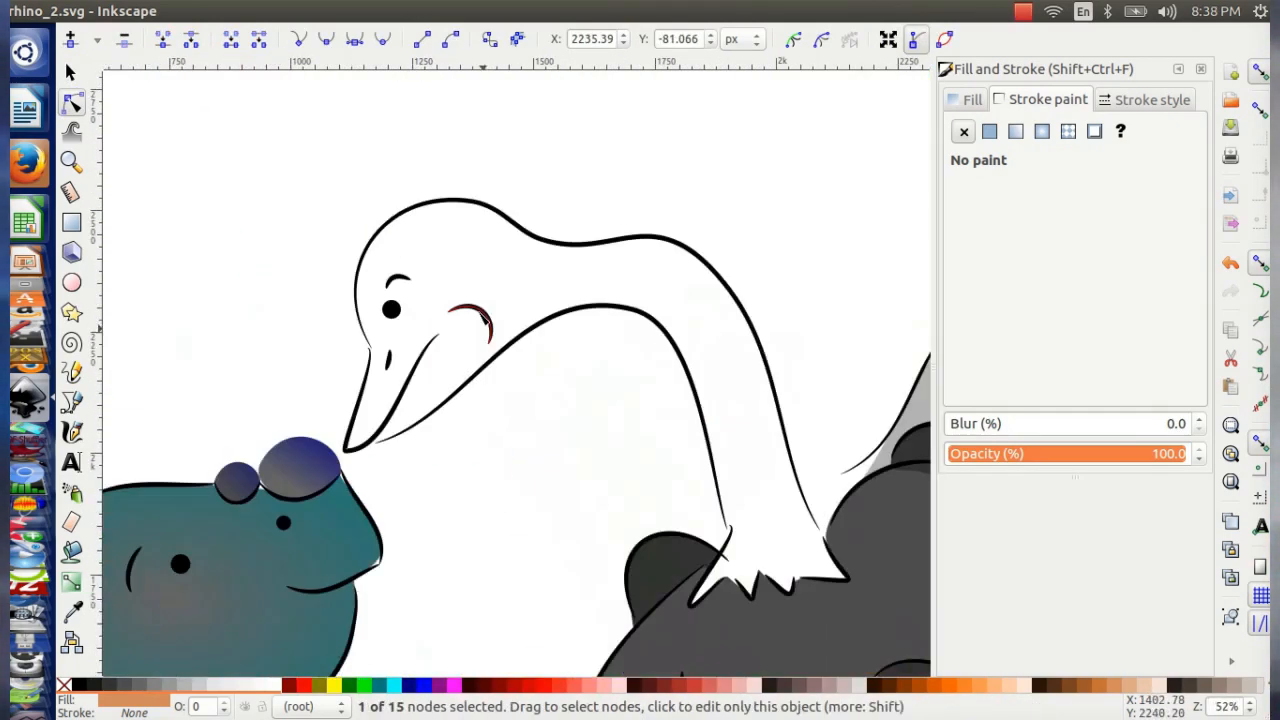
- Reshape the ostrich's round eye into a slightly tilted oval
{"action": "key", "text": "plus"}
{"action": "key", "text": "plus"}
{"action": "left_click", "coordinate": [266, 243]}
{"action": "left_click_drag", "start_coordinate": [247, 243], "coordinate": [238, 246]}
{"action": "key", "text": "s"}
{"action": "left_click_drag", "start_coordinate": [294, 214], "coordinate": [298, 242]}
{"action": "key", "text": "minus"}
{"action": "key", "text": "minus"}
- Draw an ellipse over the ostrich's head behind the eye, fill it with grey and blur it to 29
{"action": "key", "text": "e"}
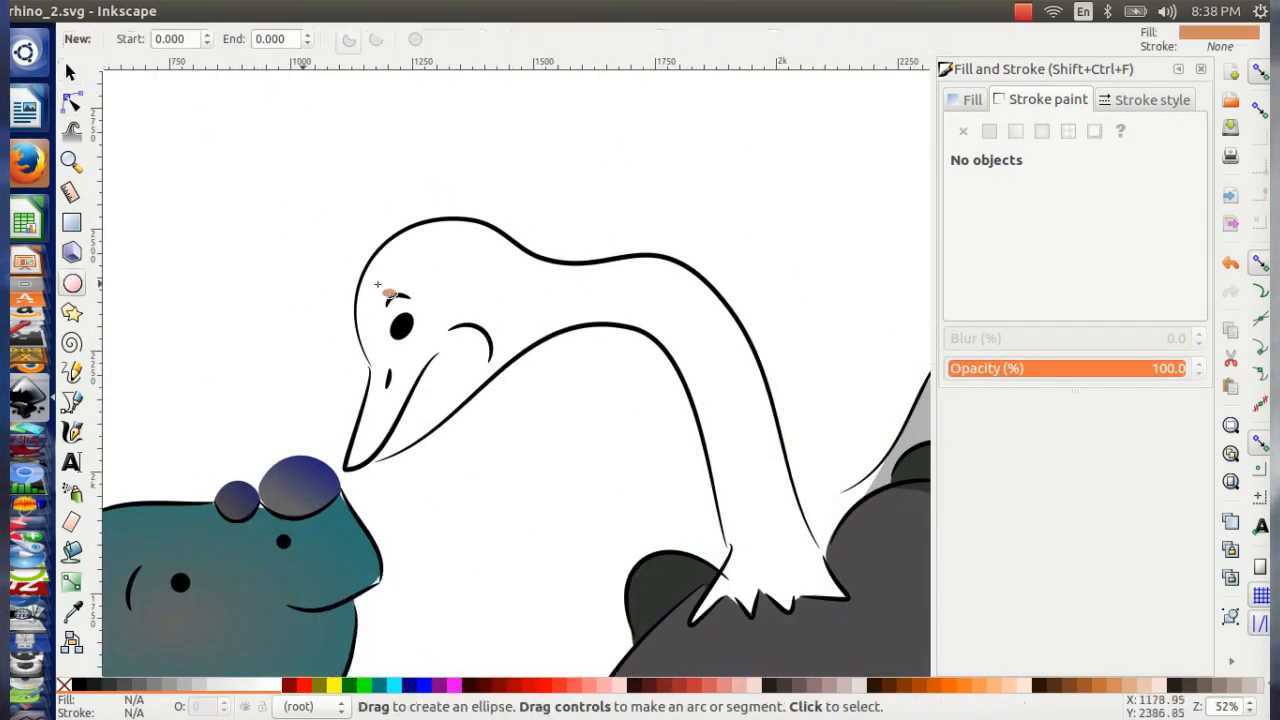
{"action": "left_click_drag", "start_coordinate": [483, 283], "coordinate": [541, 335]}
{"action": "key", "text": "s"}
{"action": "scroll", "coordinate": [541, 335], "scroll_direction": "down", "scroll_amount": 3}
{"action": "left_click", "coordinate": [211, 683]}
{"action": "scroll", "coordinate": [508, 400], "scroll_direction": "up", "scroll_amount": 6}
{"action": "left_click_drag", "start_coordinate": [509, 419], "coordinate": [481, 405]}
{"action": "left_click", "coordinate": [1196, 417]}
{"action": "scroll", "coordinate": [626, 414], "scroll_direction": "down", "scroll_amount": 3}
{"action": "left_click", "coordinate": [626, 414]}
- Enlarge the blurred ellipse, recolor it a lighter grey, stack it behind the outlines and shift it into place on the head
{"action": "left_click", "coordinate": [483, 293]}
{"action": "left_click_drag", "start_coordinate": [429, 343], "coordinate": [368, 395]}
{"action": "left_click", "coordinate": [249, 686]}
{"action": "left_click", "coordinate": [290, 40]}
{"action": "left_click_drag", "start_coordinate": [475, 299], "coordinate": [456, 300]}
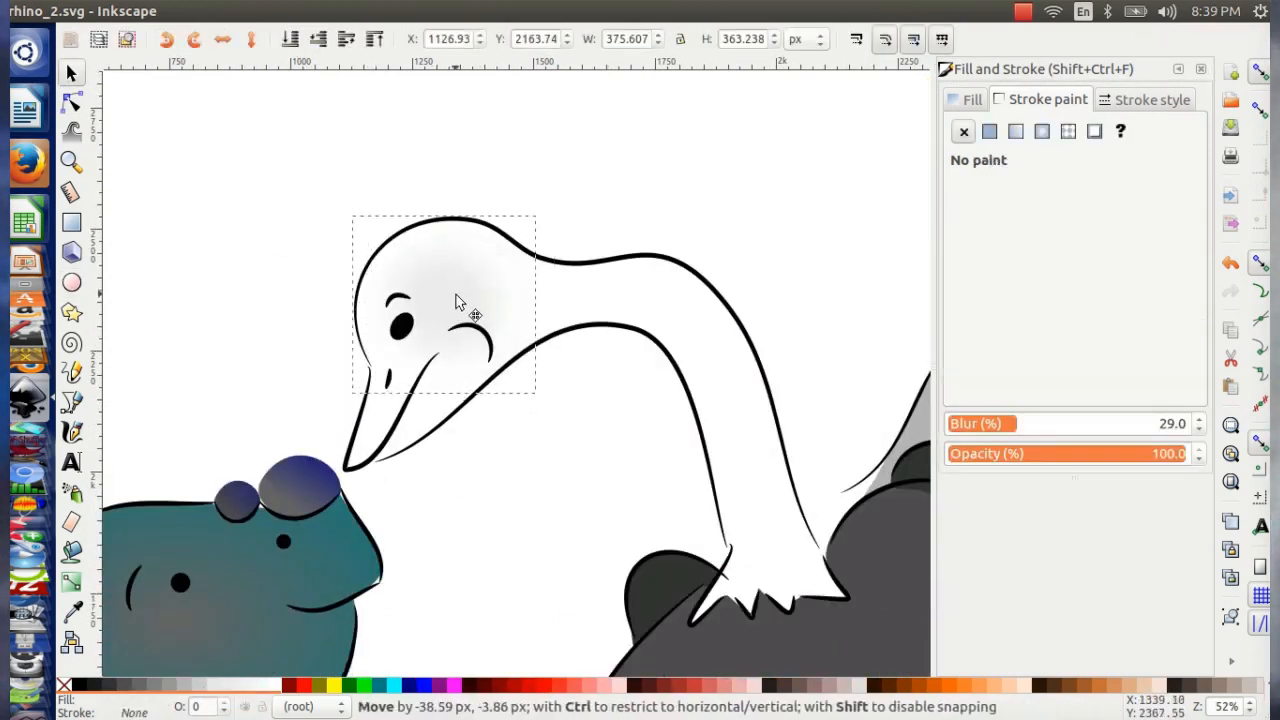
- Draw short freehand feather strokes with the Ellipse shape along the upper bend of the ostrich's neck
{"action": "scroll", "coordinate": [672, 254], "scroll_direction": "down", "scroll_amount": 4}
{"action": "left_click", "coordinate": [672, 254]}
{"action": "left_click", "coordinate": [72, 372]}
{"action": "left_click", "coordinate": [405, 39]}
{"action": "left_click", "coordinate": [398, 120]}
{"action": "left_click_drag", "start_coordinate": [402, 141], "coordinate": [403, 149]}
{"action": "left_click_drag", "start_coordinate": [588, 141], "coordinate": [610, 139]}
{"action": "left_click_drag", "start_coordinate": [648, 139], "coordinate": [664, 163]}
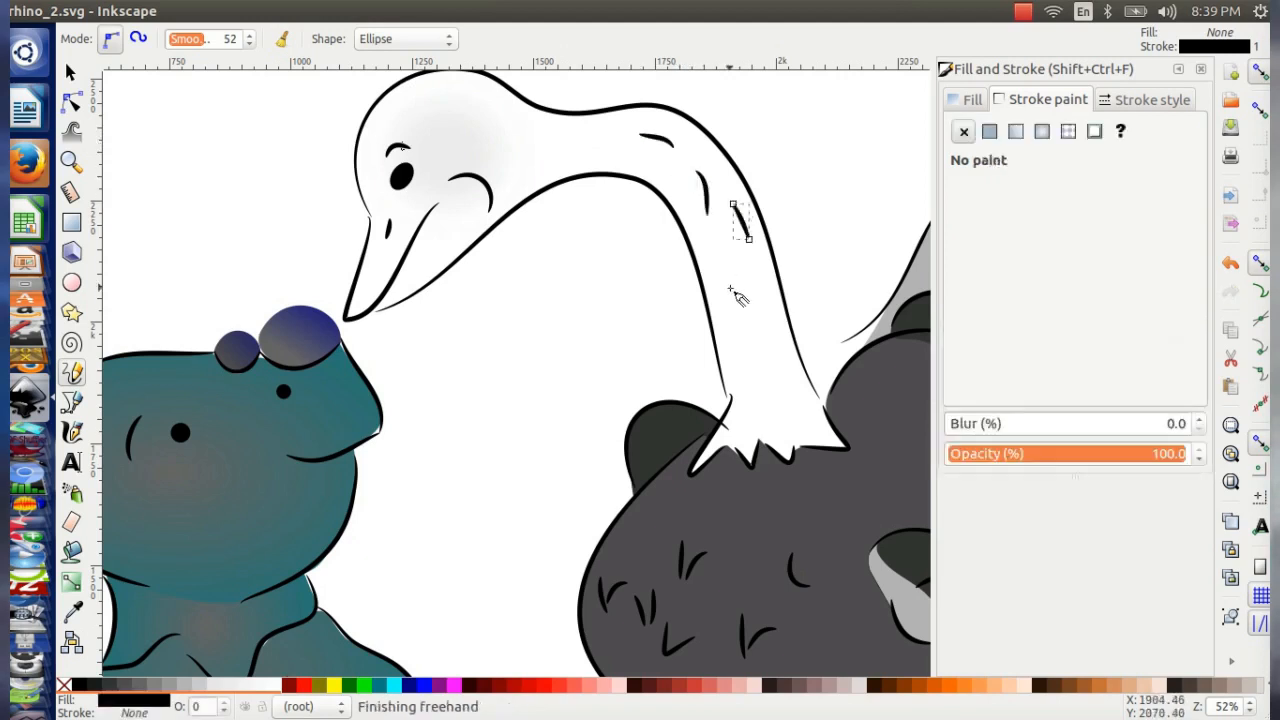
- Add short freehand feather strokes down the lower neck and one on the neck behind the head
{"action": "left_click_drag", "start_coordinate": [731, 291], "coordinate": [741, 332]}
{"action": "left_click_drag", "start_coordinate": [768, 326], "coordinate": [775, 364]}
{"action": "left_click_drag", "start_coordinate": [759, 395], "coordinate": [760, 419]}
{"action": "left_click_drag", "start_coordinate": [793, 403], "coordinate": [800, 423]}
{"action": "scroll", "coordinate": [703, 434], "scroll_direction": "up", "scroll_amount": 1}
{"action": "left_click_drag", "start_coordinate": [597, 185], "coordinate": [568, 189]}
- Try adding a freehand stroke on the ostrich's head and undo it
{"action": "left_click_drag", "start_coordinate": [450, 162], "coordinate": [459, 170]}
{"action": "key", "text": "ctrl+z"}
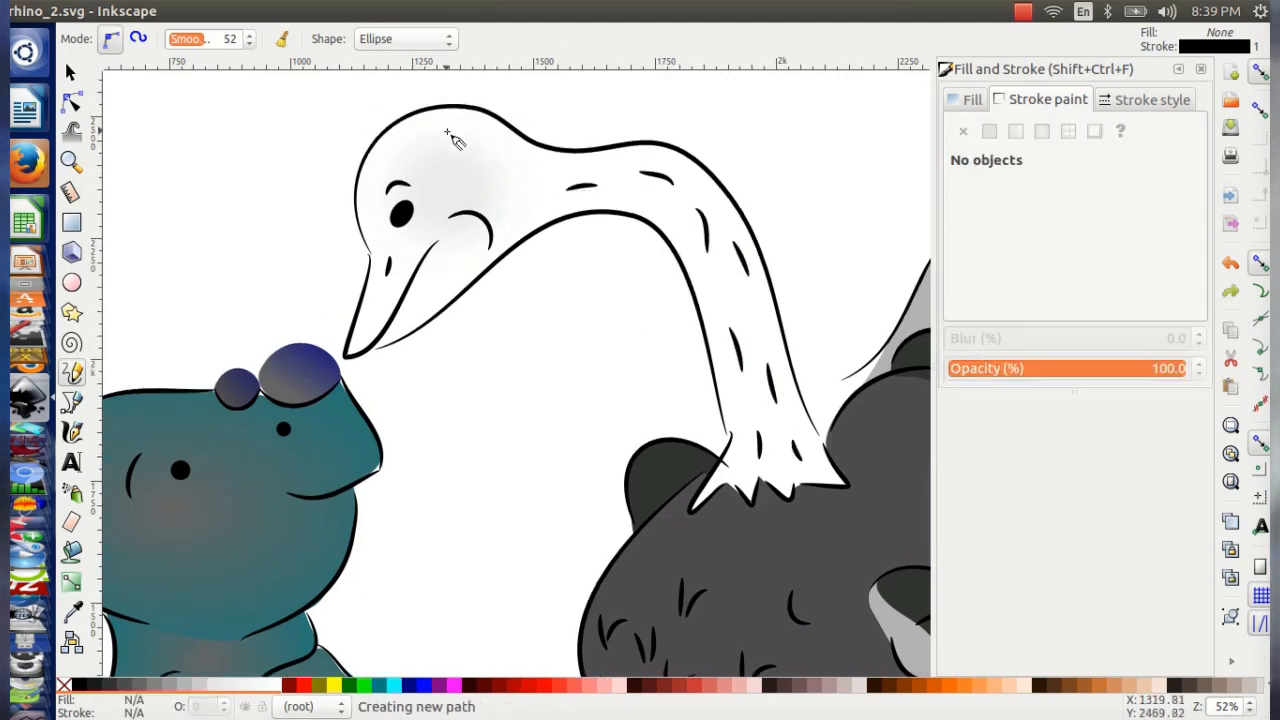
- Blur the dark fill of the ostrich's wing slightly
{"action": "key", "text": "minus"}
{"action": "key", "text": "minus"}
{"action": "scroll", "coordinate": [516, 294], "scroll_direction": "down", "scroll_amount": 6}
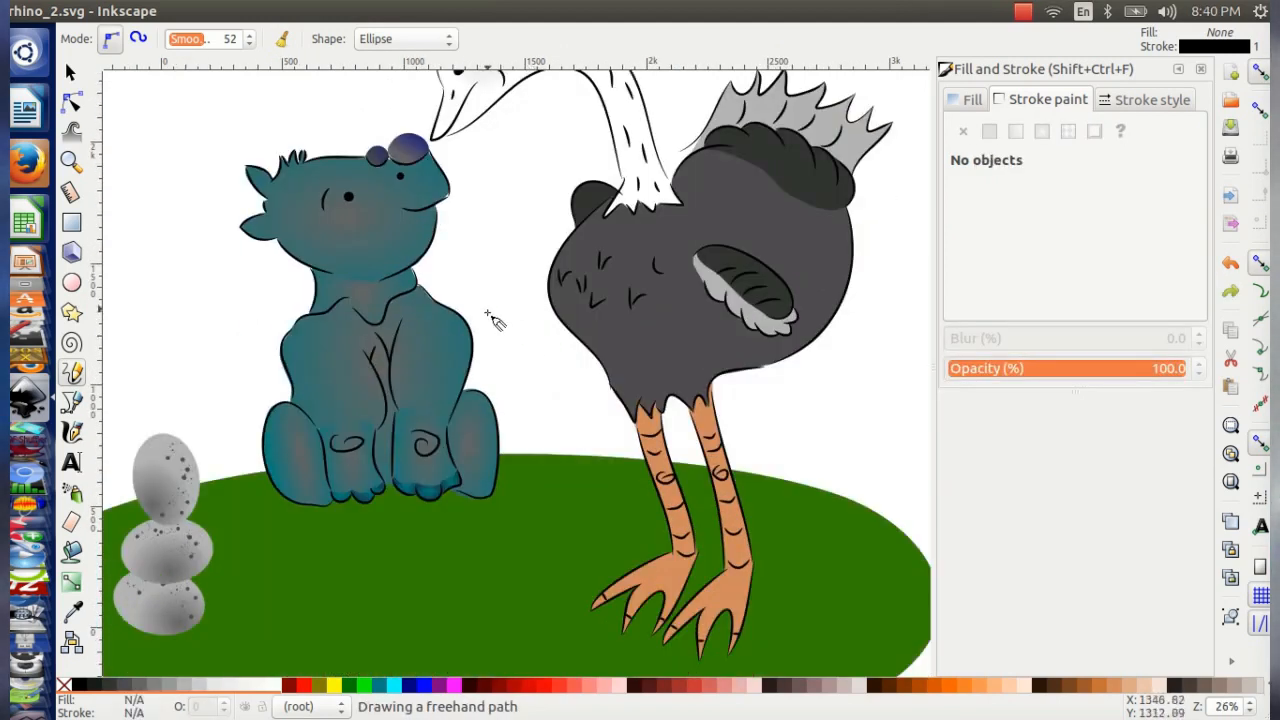
{"action": "scroll", "coordinate": [530, 333], "scroll_direction": "down", "scroll_amount": 2}
{"action": "key", "text": "plus"}
{"action": "scroll", "coordinate": [651, 223], "scroll_direction": "right", "scroll_amount": 5}
{"action": "scroll", "coordinate": [651, 223], "scroll_direction": "up", "scroll_amount": 6}
{"action": "key", "text": "s"}
{"action": "left_click", "coordinate": [625, 410]}
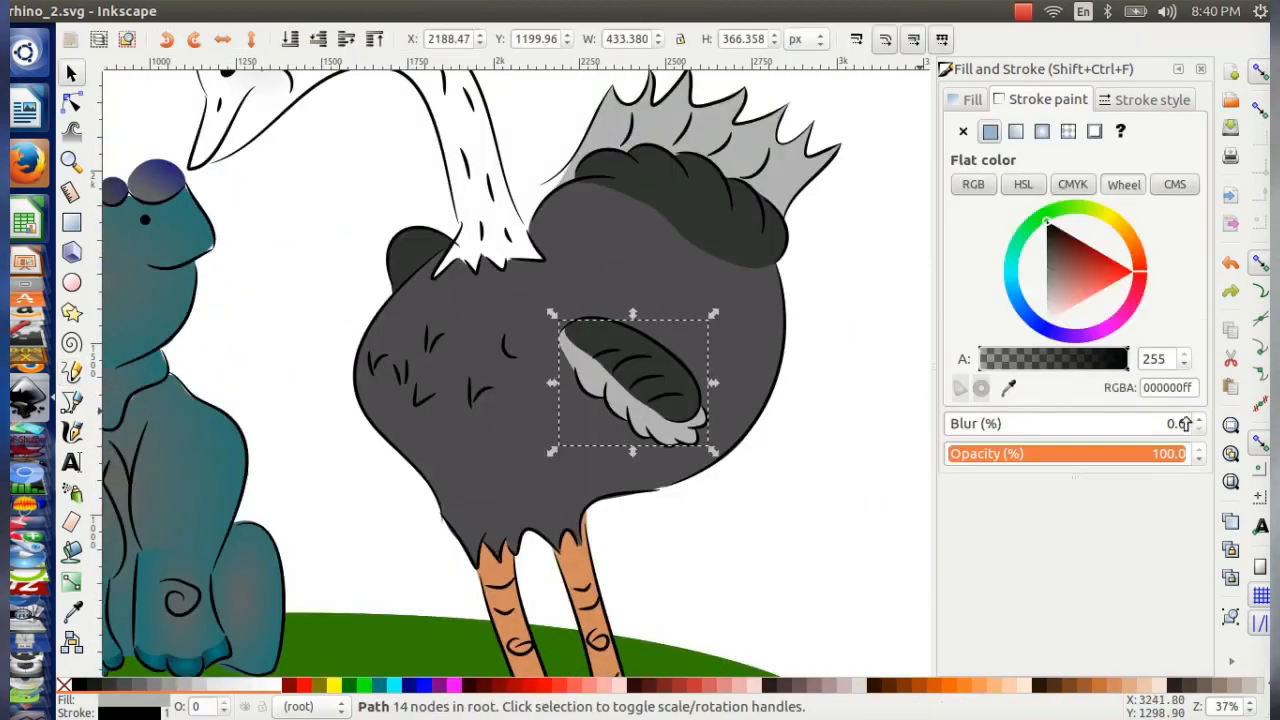
{"action": "scroll", "coordinate": [1181, 423], "scroll_direction": "up", "scroll_amount": 1}
{"action": "left_click", "coordinate": [640, 360]}
{"action": "left_click", "coordinate": [1198, 419]}
- Blur the dark fill at the base of the tail and the light grey fill of the tail feathers slightly
{"action": "left_click", "coordinate": [680, 210]}
{"action": "left_click", "coordinate": [1198, 419]}
{"action": "left_click", "coordinate": [760, 150]}
{"action": "left_click", "coordinate": [1198, 419]}
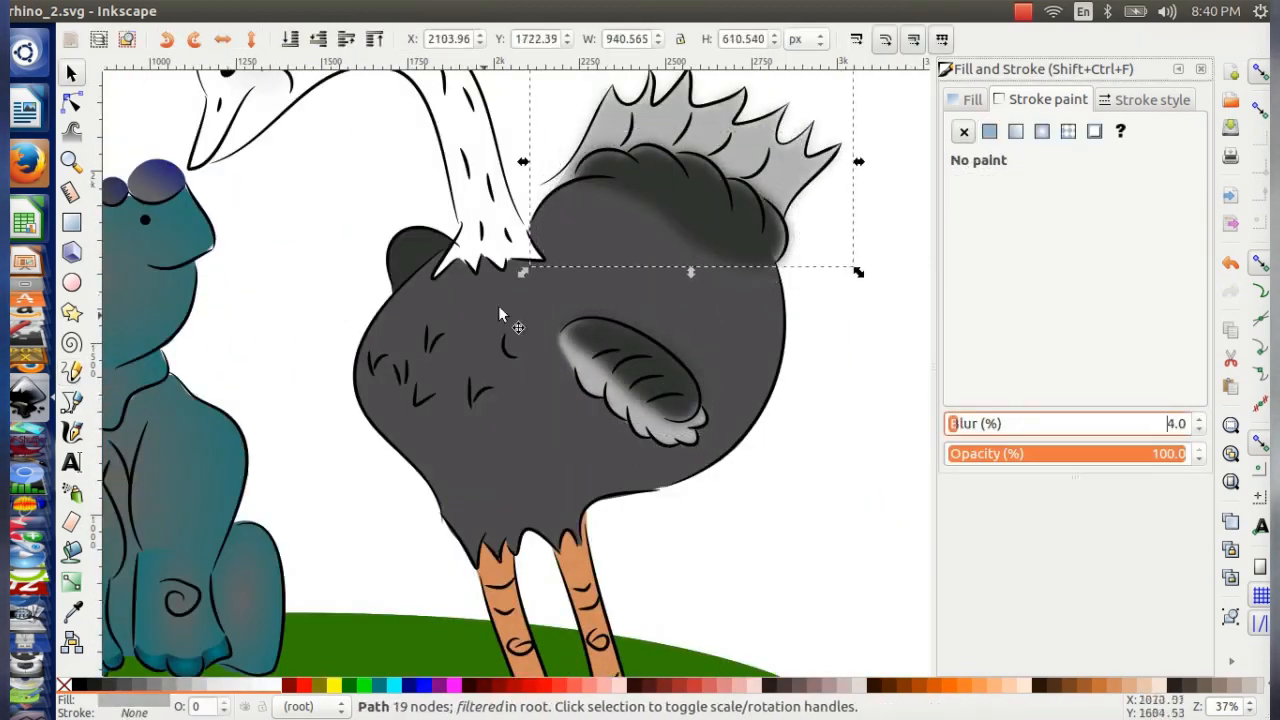
{"action": "left_click", "coordinate": [1197, 431]}
- Try moving the straw strands from beside the scene to beneath the seated character, and undo the move
{"action": "scroll", "coordinate": [654, 340], "scroll_direction": "down", "scroll_amount": 4}
{"action": "scroll", "coordinate": [654, 340], "scroll_direction": "left", "scroll_amount": 4}
{"action": "key", "text": "Escape"}
{"action": "key", "text": "minus"}
{"action": "key", "text": "minus"}
{"action": "key", "text": "minus"}
{"action": "scroll", "coordinate": [380, 298], "scroll_direction": "left", "scroll_amount": 2}
{"action": "key", "text": "minus"}
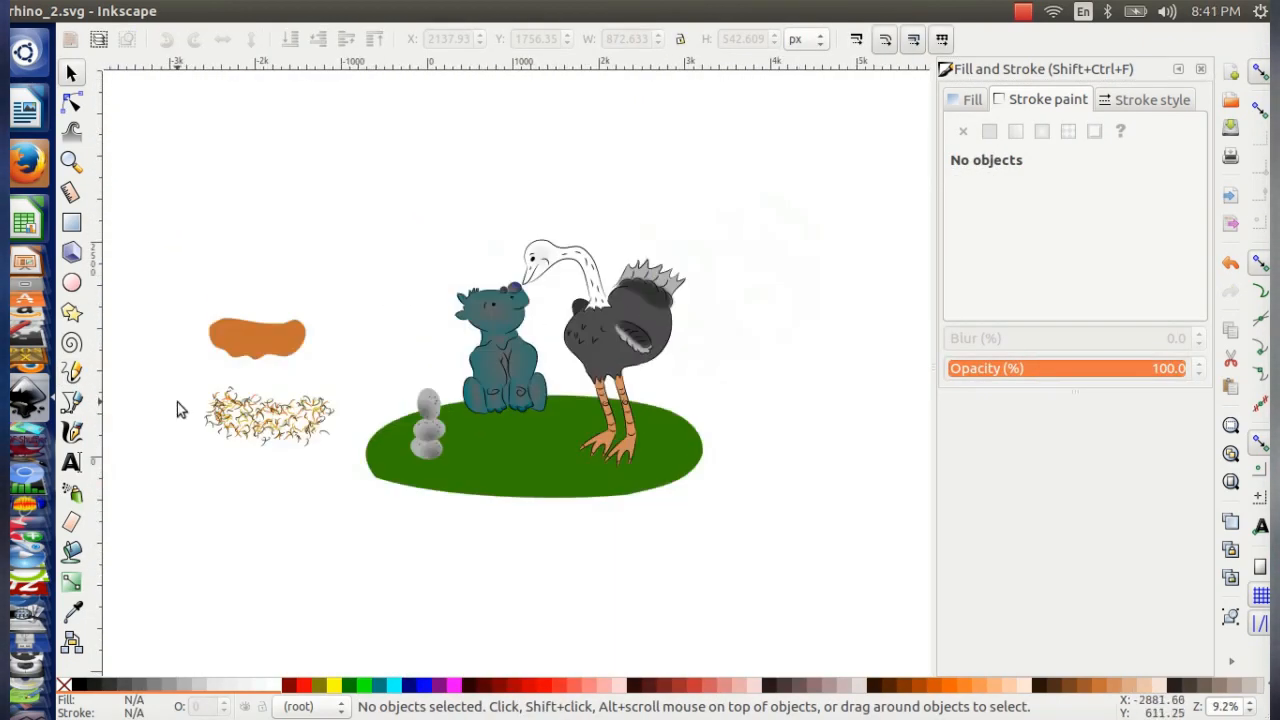
{"action": "left_click_drag", "start_coordinate": [177, 378], "coordinate": [348, 462]}
{"action": "left_click_drag", "start_coordinate": [268, 430], "coordinate": [512, 443]}
{"action": "scroll", "coordinate": [512, 443], "scroll_direction": "up", "scroll_amount": 5}
{"action": "key", "text": "Escape"}
{"action": "key", "text": "minus"}
{"action": "key", "text": "minus"}
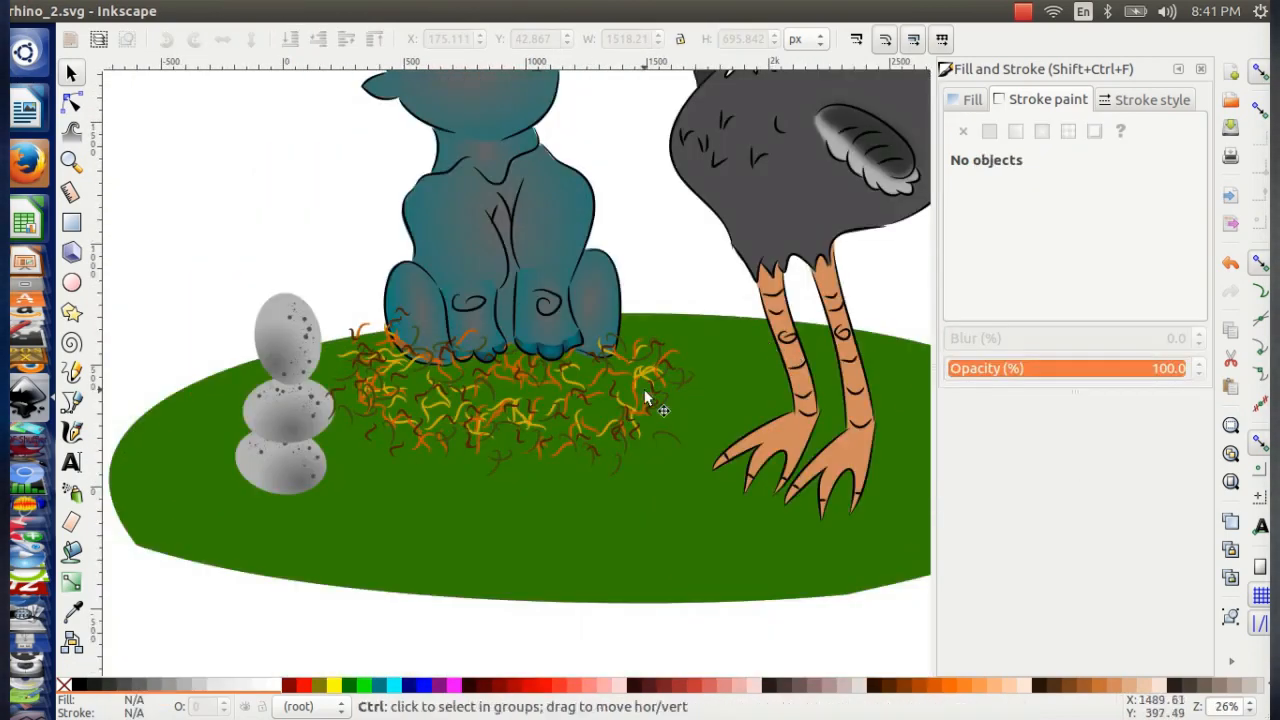
{"action": "key", "text": "ctrl+z"}
- Save the drawing under the new name rhino_3.svg
{"action": "key", "text": "minus"}
{"action": "key", "text": "minus"}
{"action": "left_click", "coordinate": [72, 11]}
{"action": "left_click", "coordinate": [102, 161]}
{"action": "left_click", "coordinate": [232, 86]}
{"action": "key", "text": "BackSpace"}
{"action": "type", "text": "3"}
{"action": "key", "text": "Return"}
- Move the straw strands onto the ground beneath the seated character and place the orange nest shape behind them
{"action": "left_click_drag", "start_coordinate": [163, 314], "coordinate": [383, 406]}
{"action": "left_click_drag", "start_coordinate": [283, 382], "coordinate": [617, 390]}
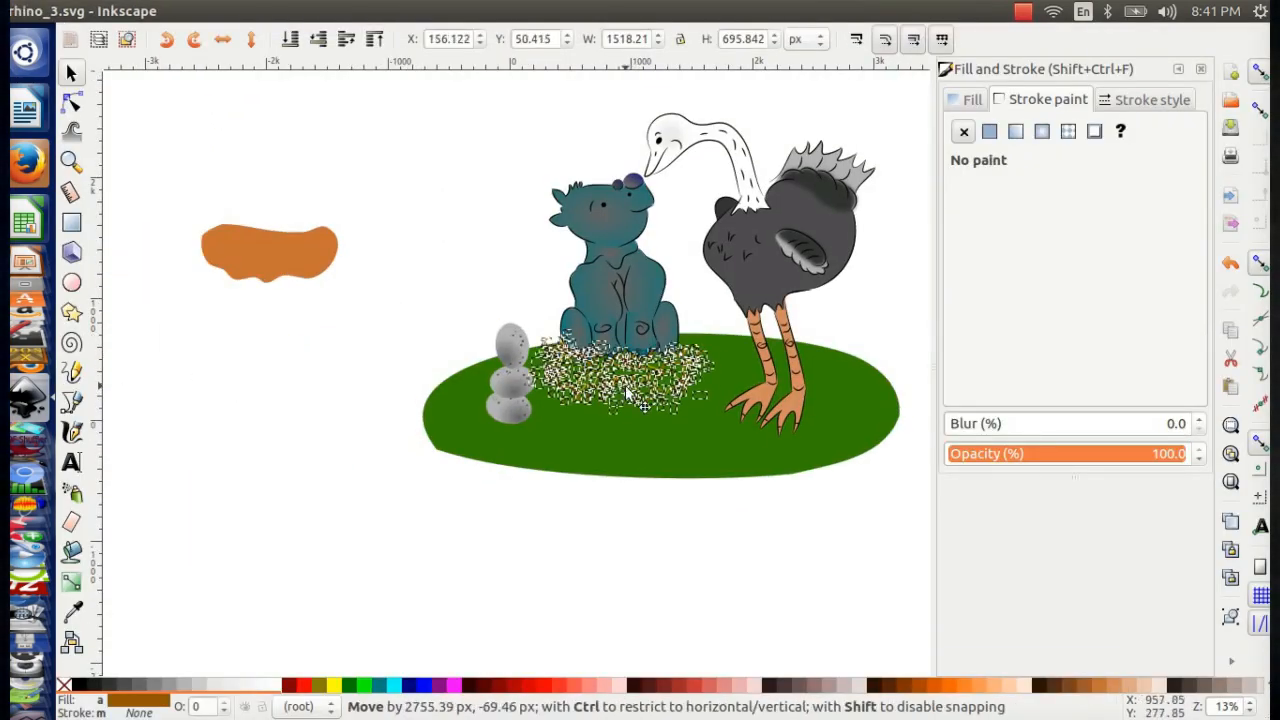
{"action": "scroll", "coordinate": [585, 380], "scroll_direction": "up", "scroll_amount": 3}
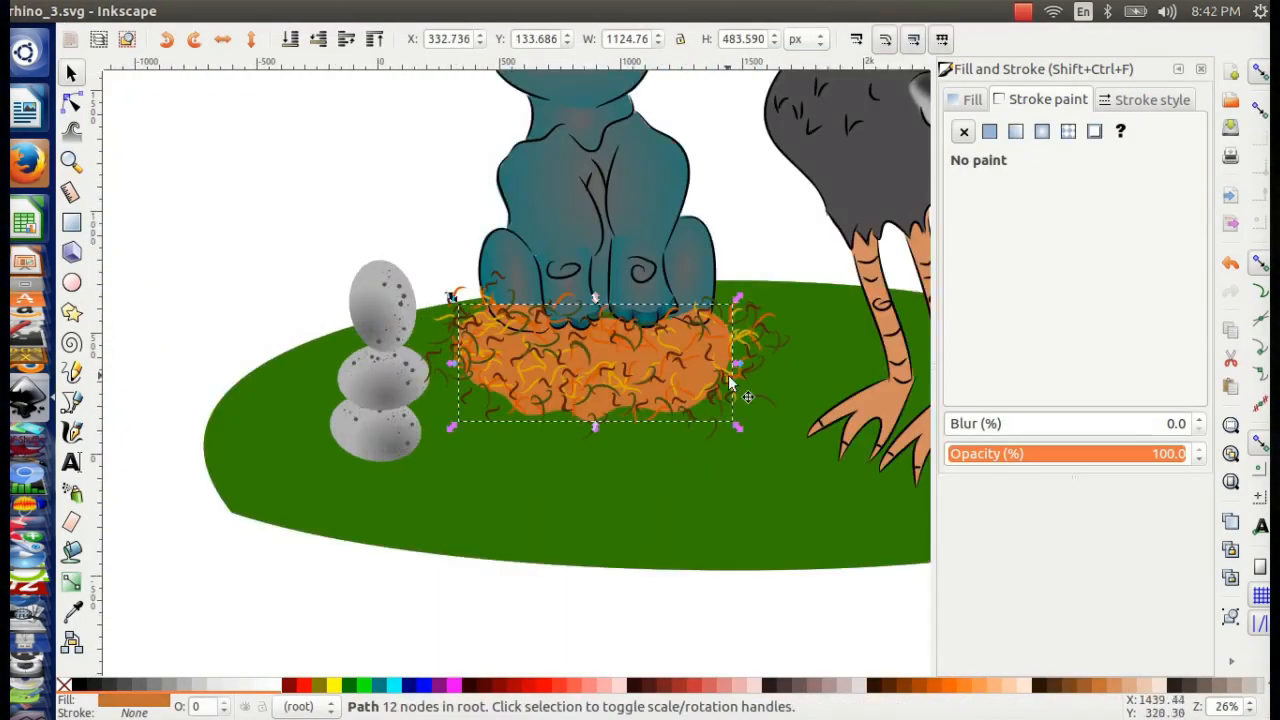
{"action": "key", "text": "Escape"}
{"action": "key", "text": "minus"}
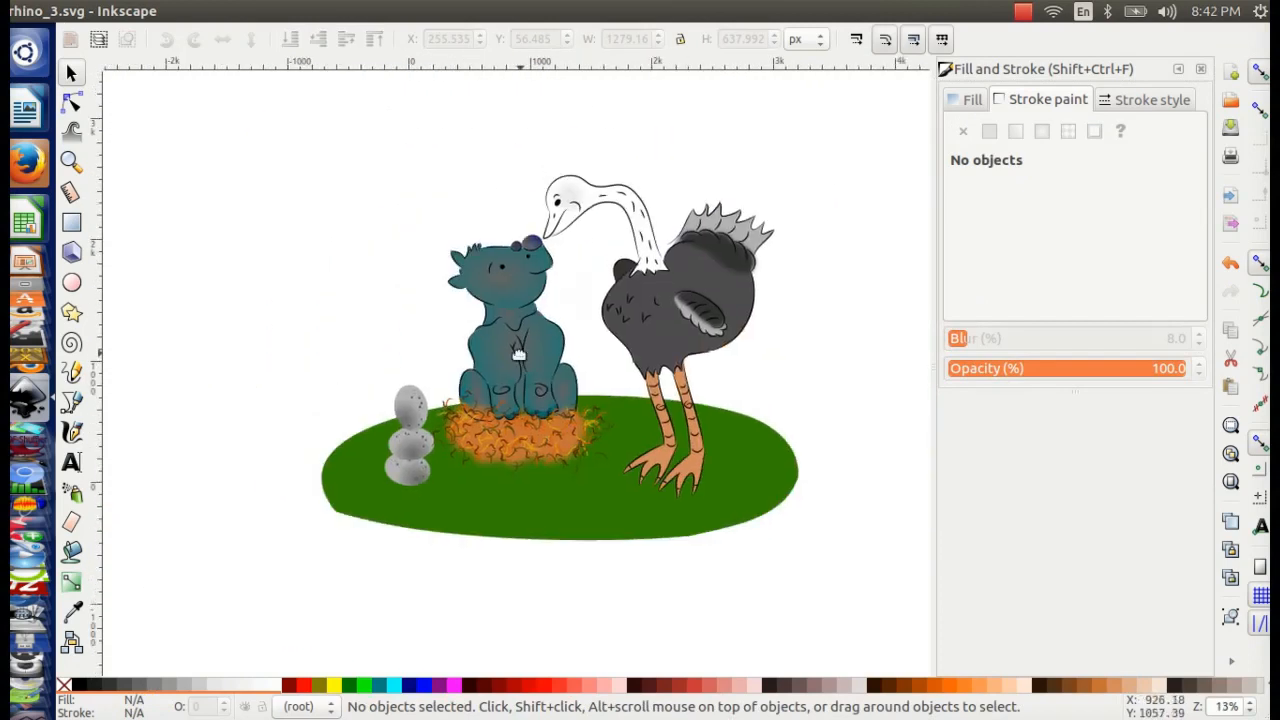
{"action": "key", "text": "plus"}
{"action": "key", "text": "plus"}
{"action": "key", "text": "plus"}
{"action": "key", "text": "plus"}
{"action": "key", "text": "asterisk"}
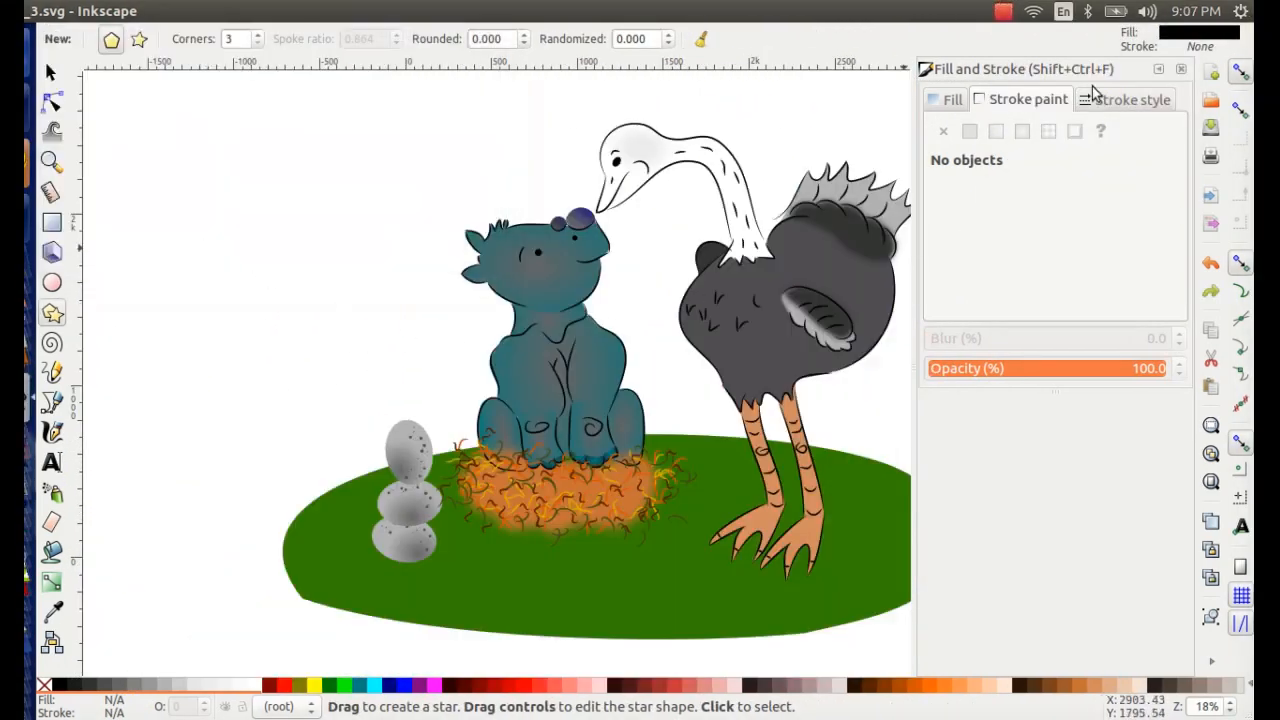
- Close the Fill and Stroke dialog, center the scene on the canvas and activate the selection tool
{"action": "left_click", "coordinate": [1181, 72]}
{"action": "left_click_drag", "start_coordinate": [951, 220], "coordinate": [841, 229]}
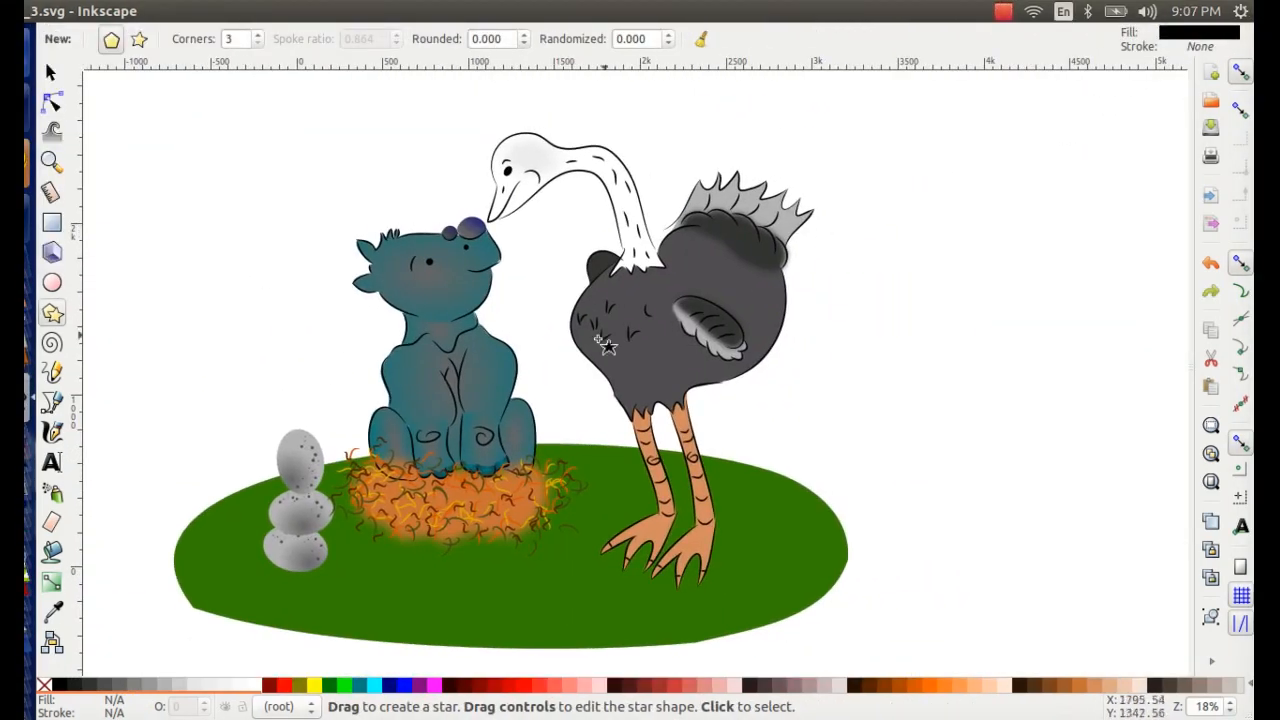
{"action": "left_click_drag", "start_coordinate": [200, 286], "coordinate": [301, 271]}
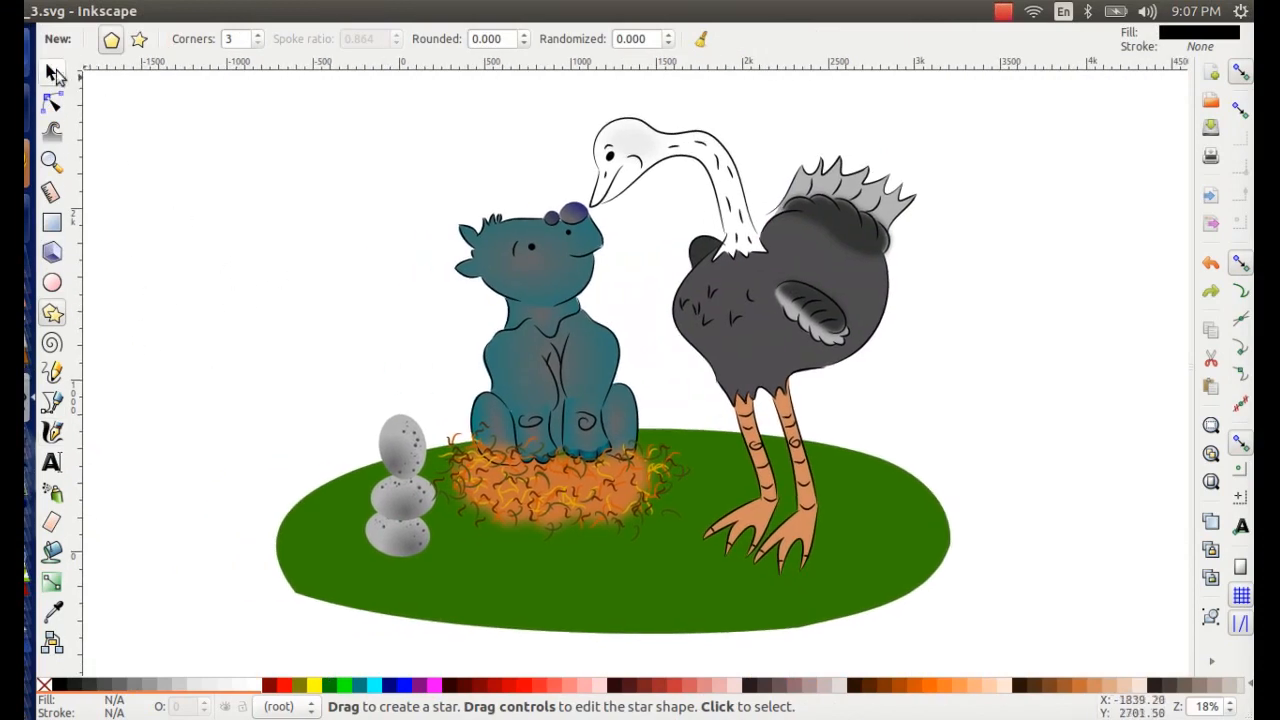
{"action": "left_click", "coordinate": [53, 74]}
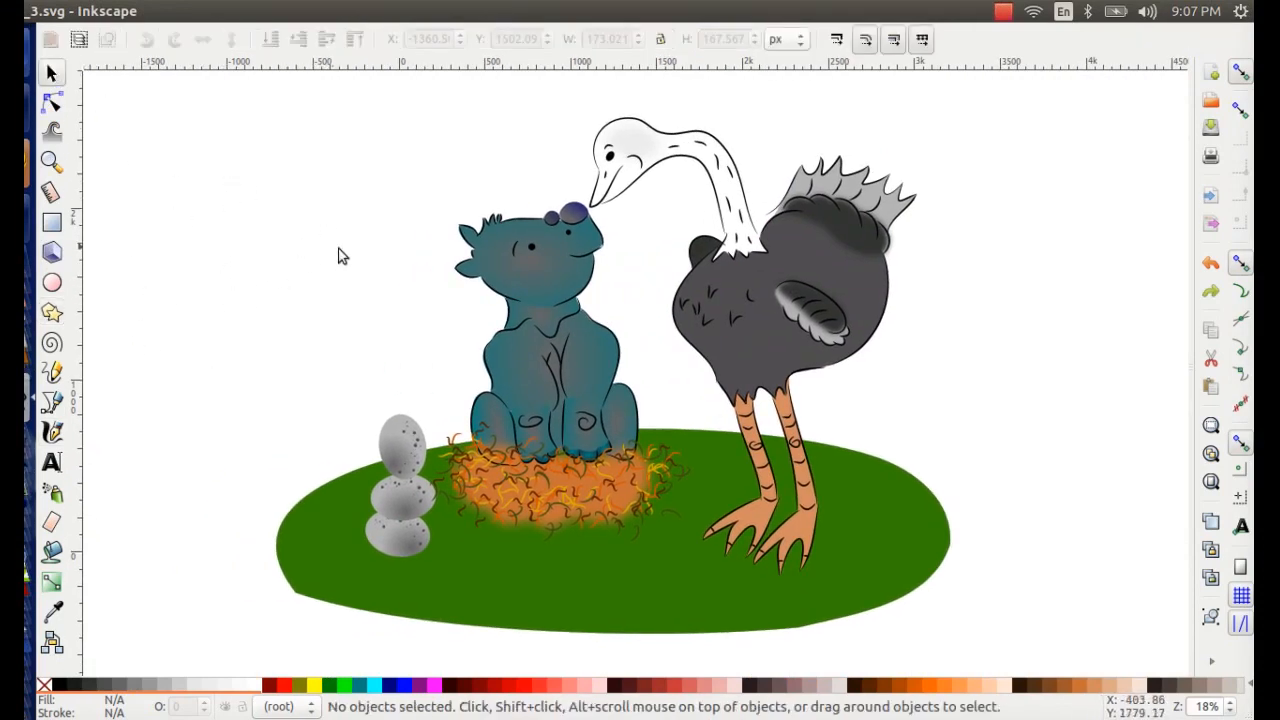
- Look over the finished scene from the ostrich's head down to the ground at different zoom levels
{"action": "mouse_move", "coordinate": [286, 263]}
{"action": "left_mouse_down"}
{"action": "mouse_move", "coordinate": [537, 226]}
{"action": "mouse_move", "coordinate": [394, 329]}
{"action": "mouse_move", "coordinate": [180, 271]}
{"action": "mouse_move", "coordinate": [272, 254]}
{"action": "mouse_move", "coordinate": [274, 223]}
{"action": "mouse_move", "coordinate": [222, 249]}
{"action": "left_mouse_up"}
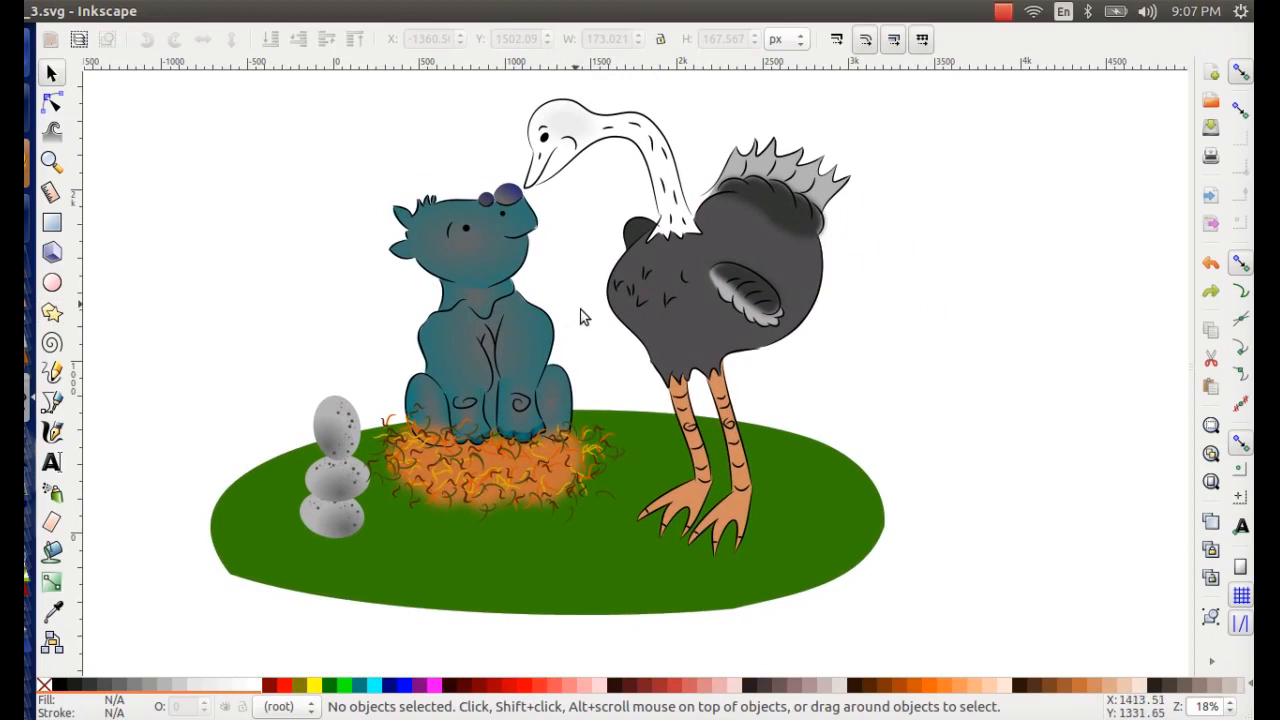
{"action": "scroll", "coordinate": [665, 345], "scroll_direction": "up", "scroll_amount": 10}
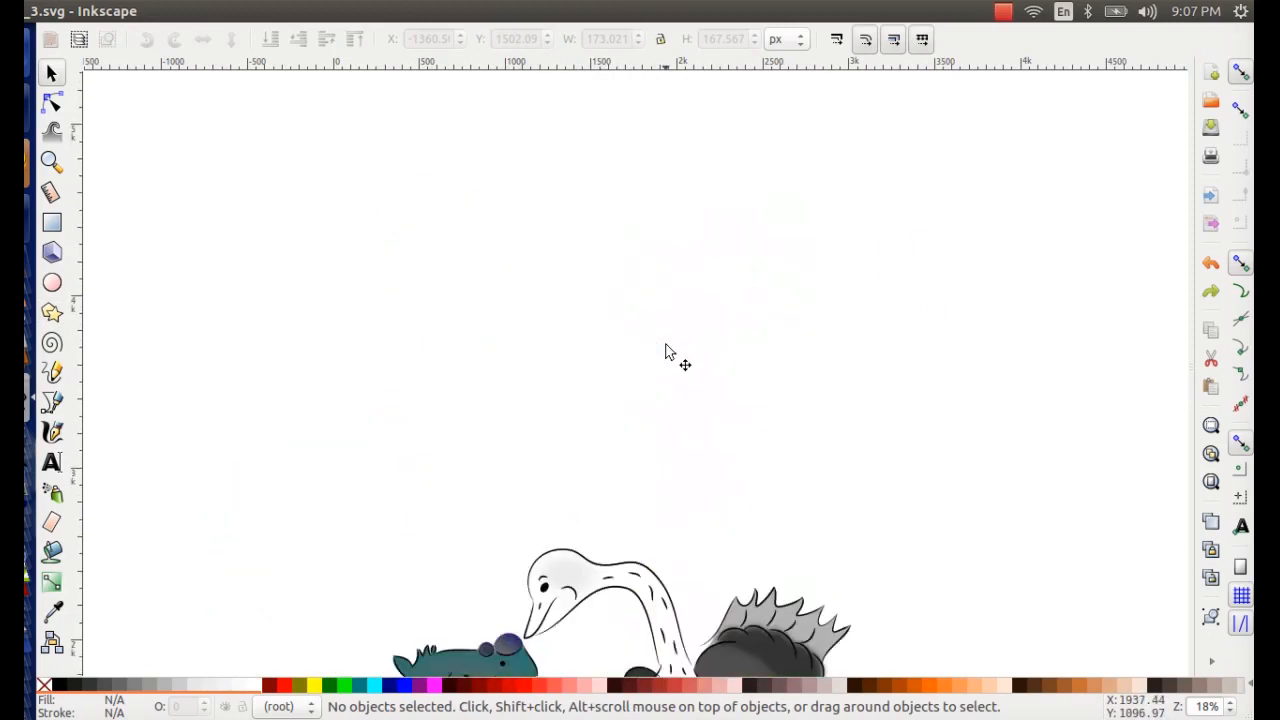
{"action": "scroll", "coordinate": [665, 345], "scroll_direction": "down", "scroll_amount": 20}
{"action": "scroll", "coordinate": [664, 348], "scroll_direction": "up", "scroll_amount": 12}
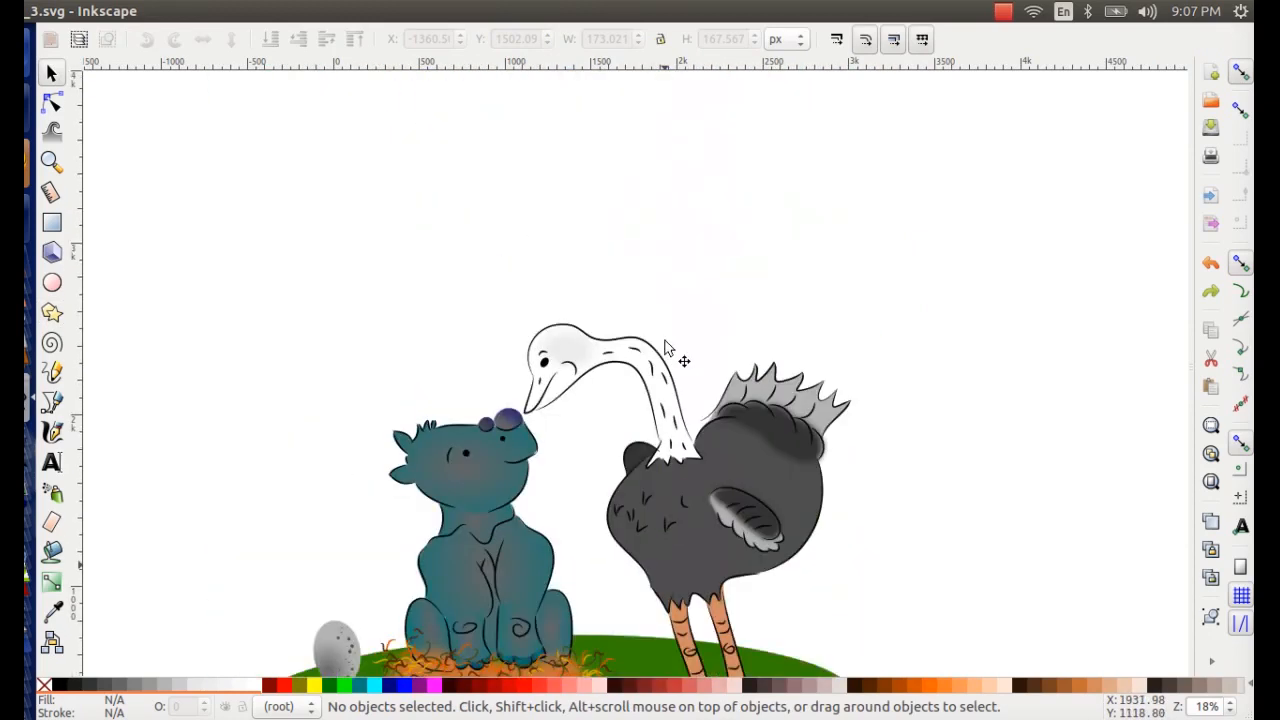
{"action": "scroll", "coordinate": [664, 348], "scroll_direction": "down", "scroll_amount": 3}
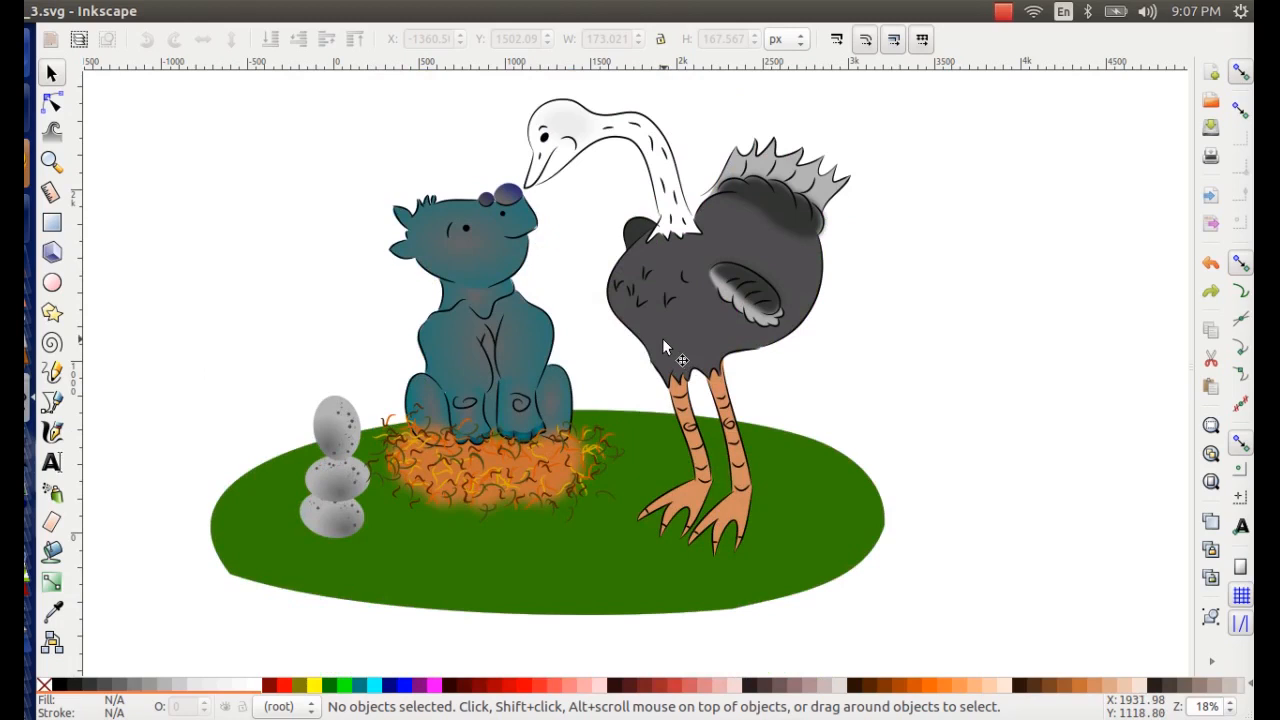
{"action": "scroll", "coordinate": [600, 255], "scroll_direction": "down", "scroll_amount": 5}
{"action": "scroll", "coordinate": [606, 270], "scroll_direction": "up", "scroll_amount": 10}
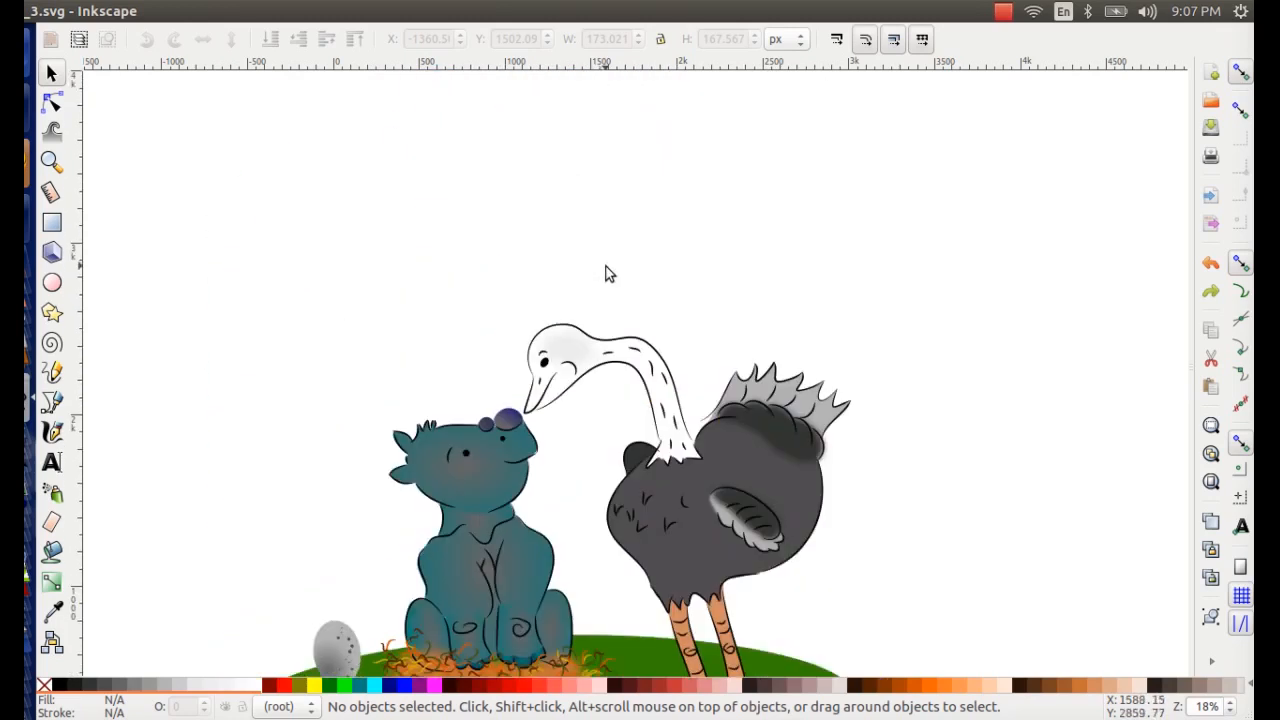
{"action": "scroll", "coordinate": [606, 274], "scroll_direction": "down", "scroll_amount": 4}
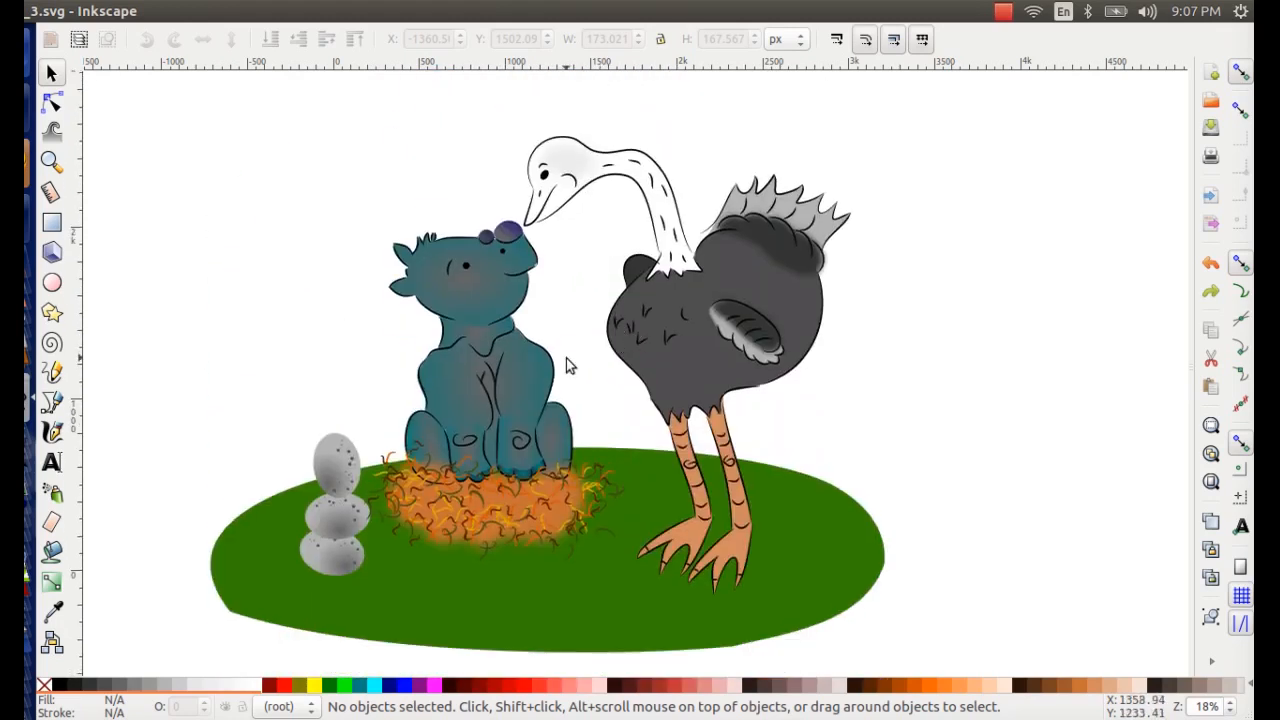
{"action": "key", "text": "minus"}
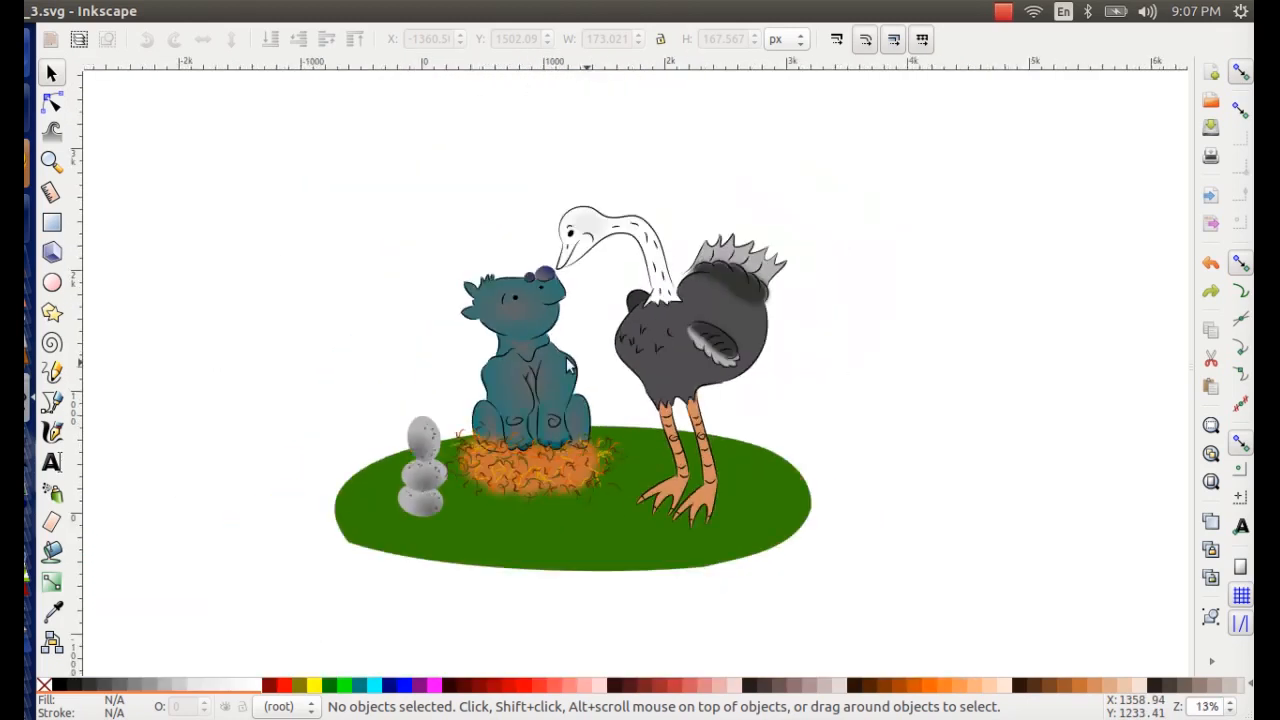
{"action": "key", "text": "plus"}
{"action": "key", "text": "plus"}
- View the drawing with the Zoom tool's 1:2 and 2:1 presets, and return to a view of the whole scene
{"action": "left_click", "coordinate": [51, 161]}
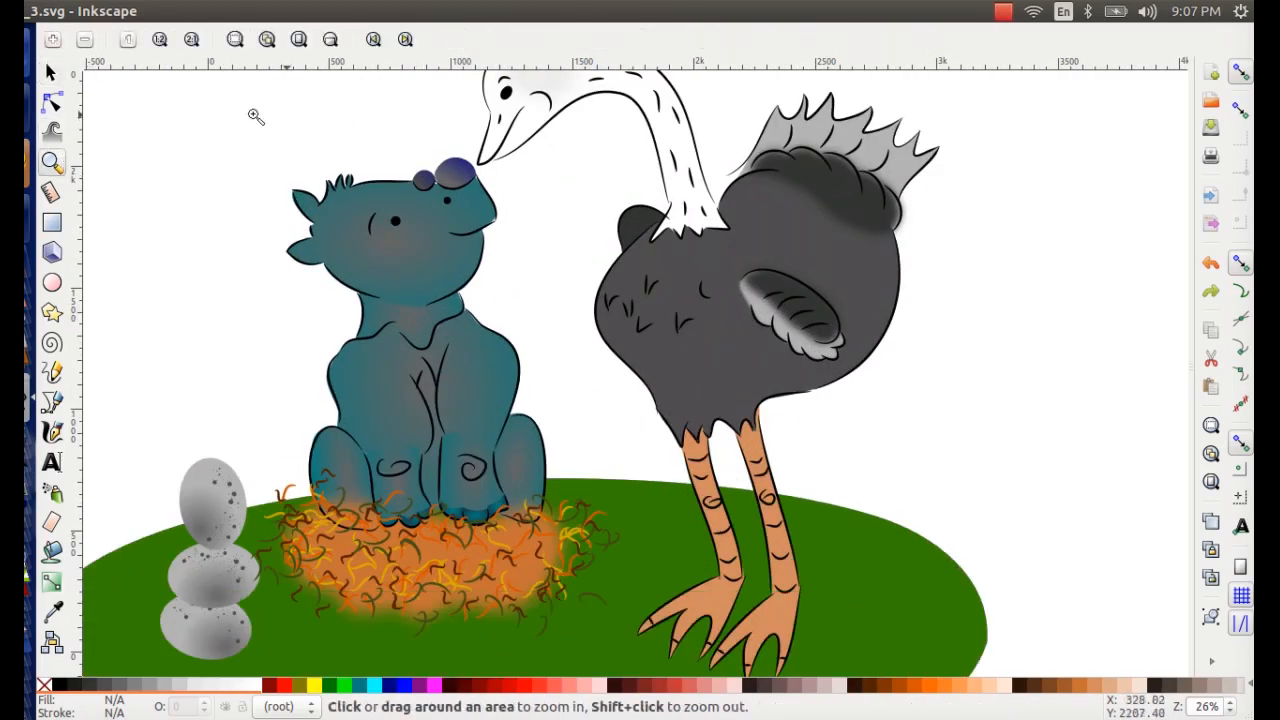
{"action": "left_click", "coordinate": [50, 75]}
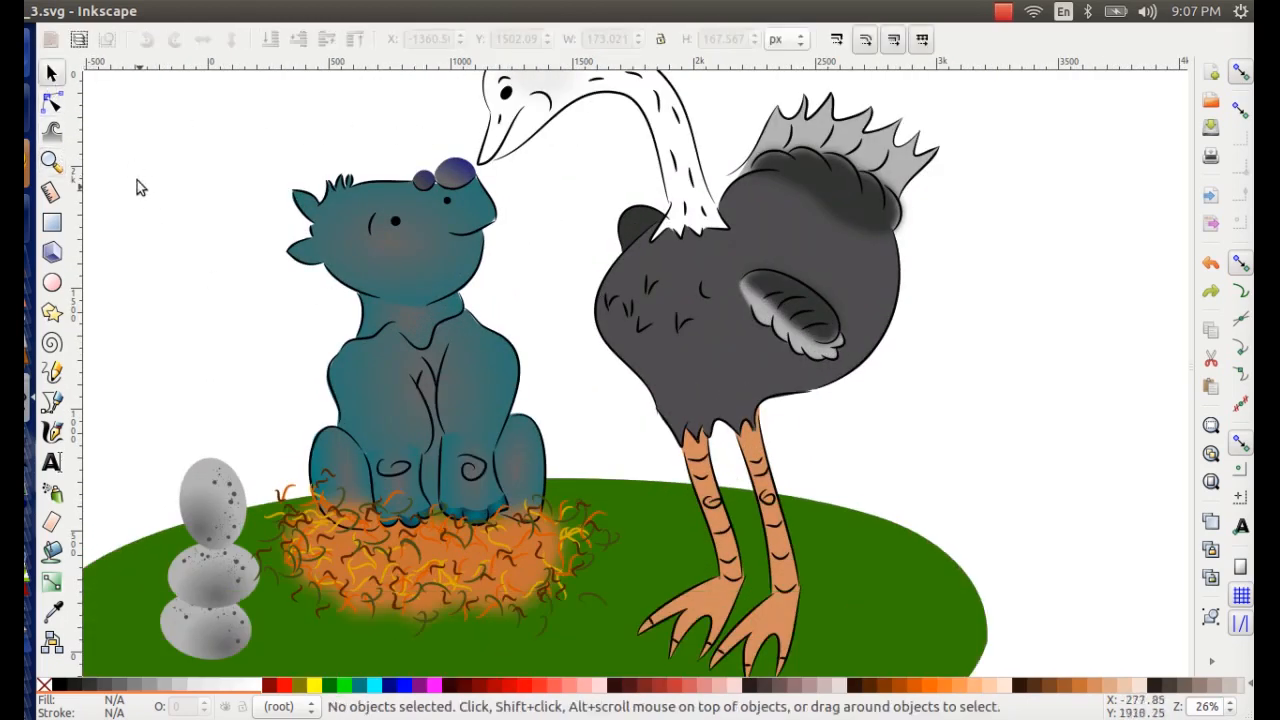
{"action": "left_click", "coordinate": [52, 162]}
{"action": "left_click", "coordinate": [159, 39]}
{"action": "left_click", "coordinate": [192, 39]}
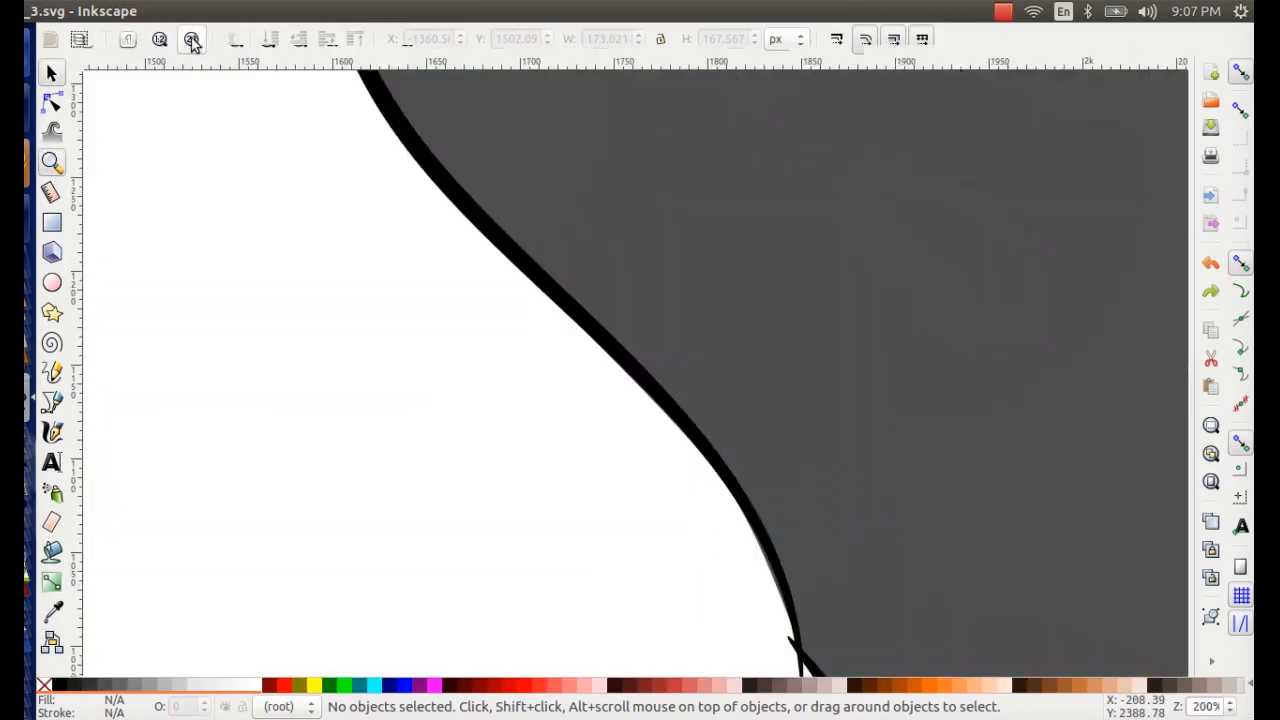
{"action": "left_click", "coordinate": [159, 39]}
{"action": "left_click", "coordinate": [85, 40]}
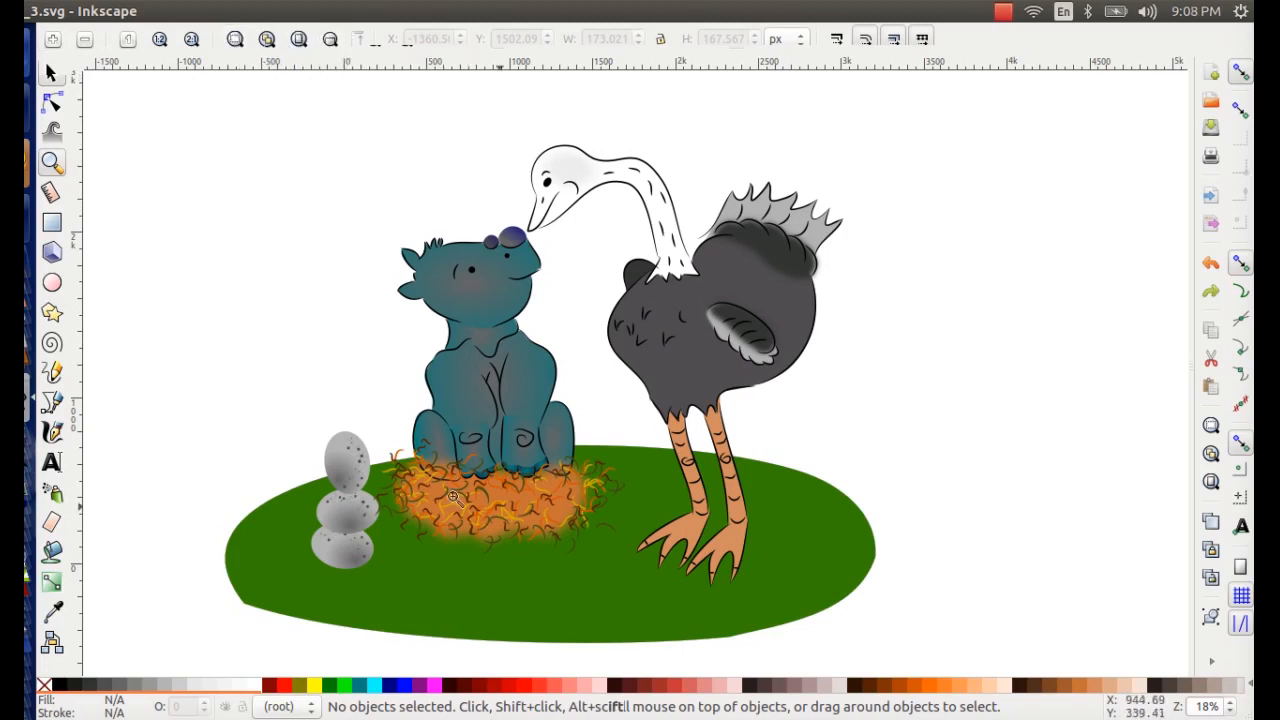
- Select all objects of the scene with a selection box to inspect them, and clear the selection
{"action": "left_click", "coordinate": [54, 75]}
{"action": "left_click_drag", "start_coordinate": [104, 77], "coordinate": [1005, 653]}
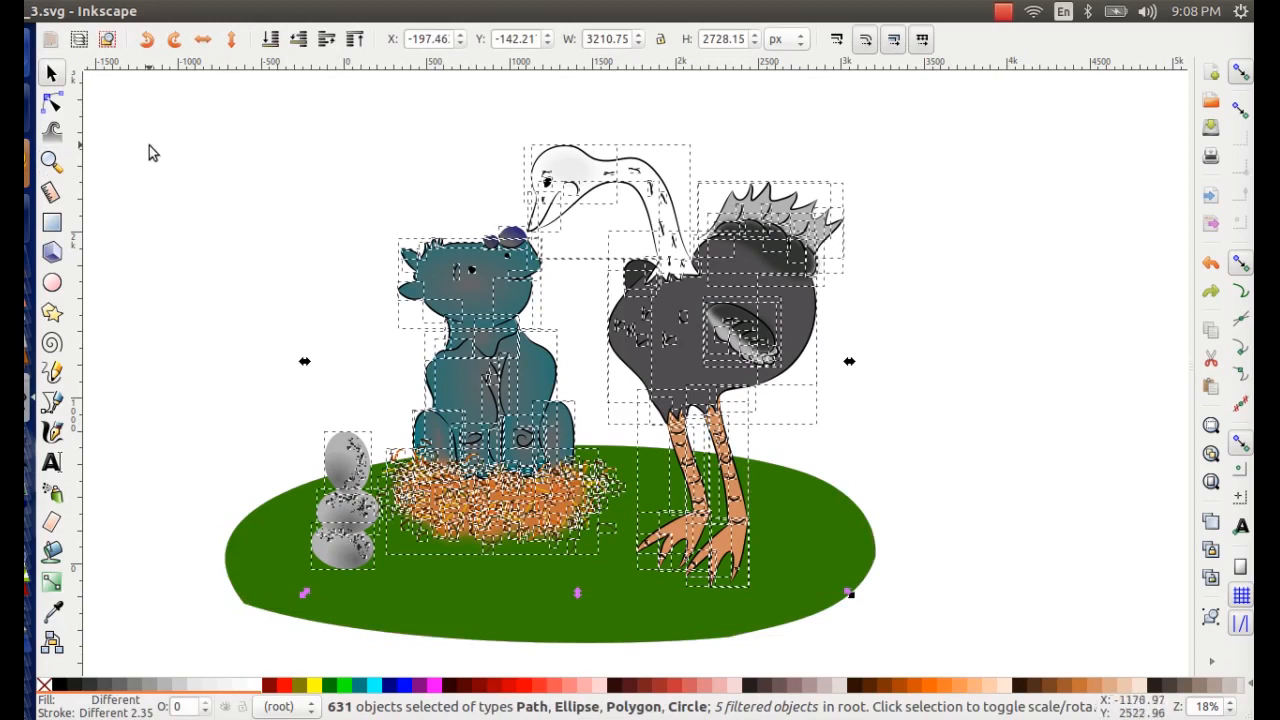
{"action": "left_click", "coordinate": [149, 152]}
{"action": "left_click_drag", "start_coordinate": [117, 96], "coordinate": [958, 695]}
{"action": "left_click", "coordinate": [85, 105]}
- Show the nodes of the seated character's head shape and open that shape's fill settings
{"action": "left_click", "coordinate": [53, 103]}
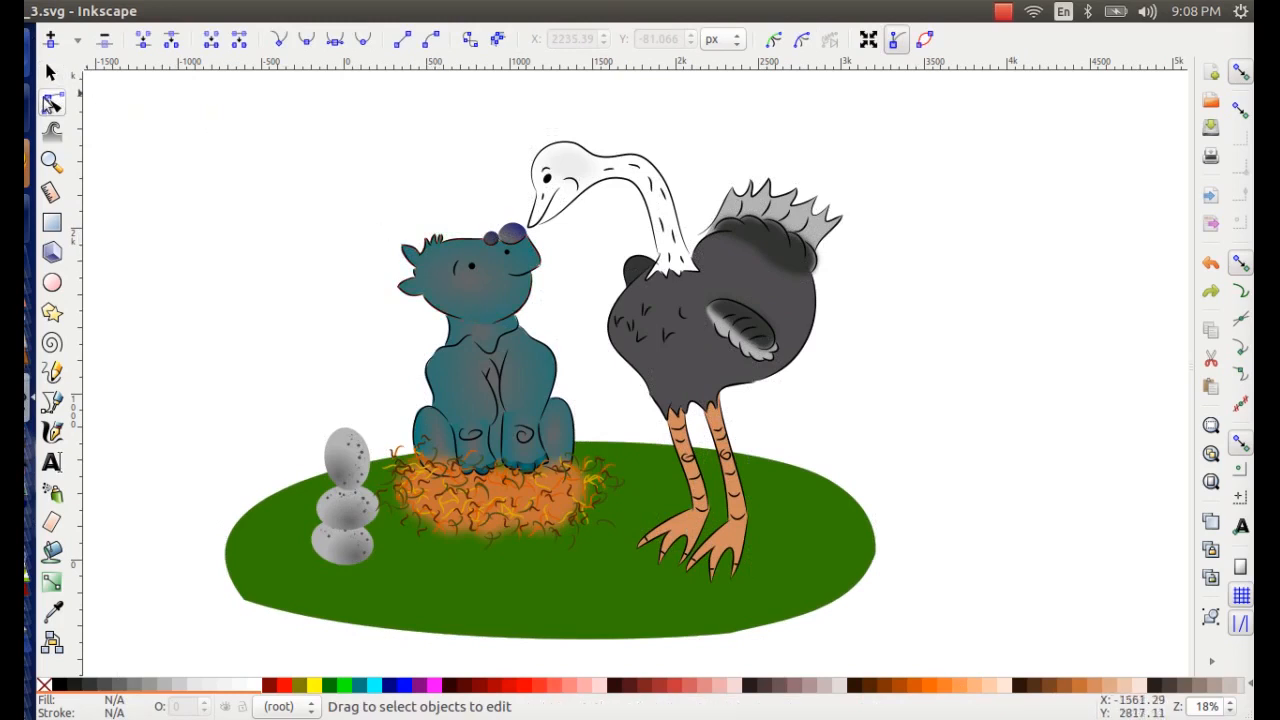
{"action": "left_click", "coordinate": [437, 258]}
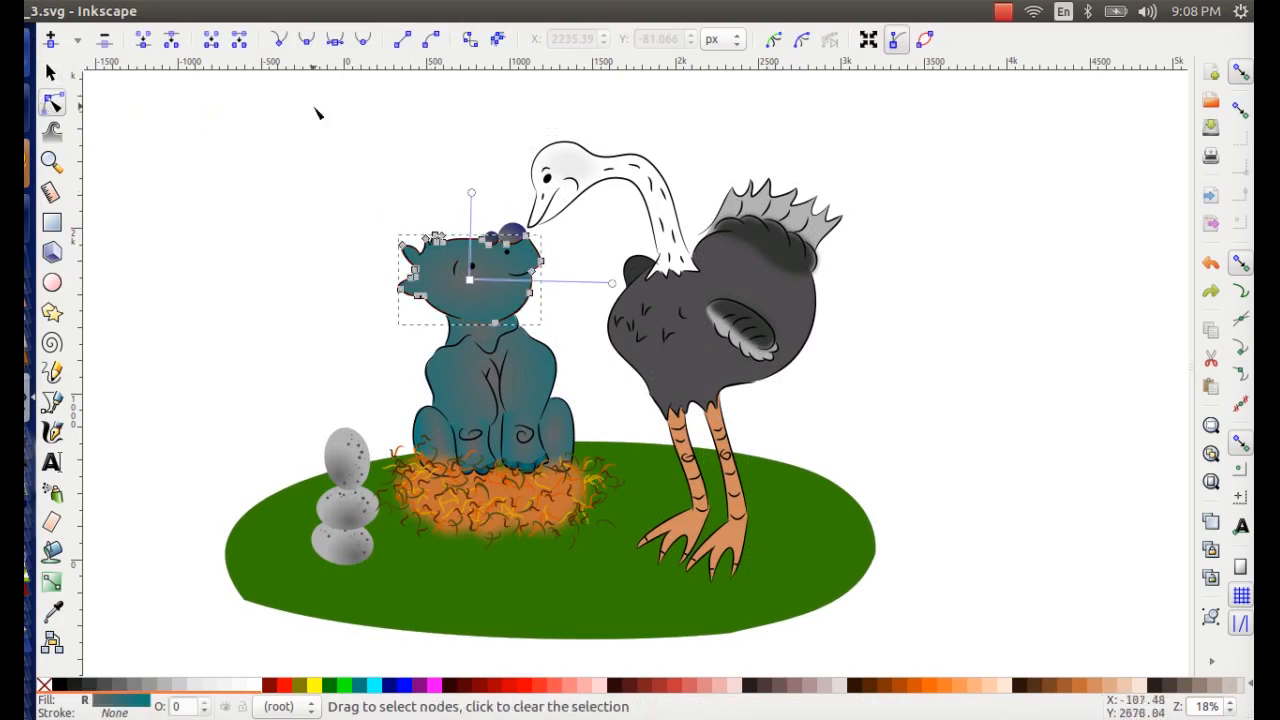
{"action": "left_click", "coordinate": [50, 73]}
{"action": "left_click", "coordinate": [193, 187]}
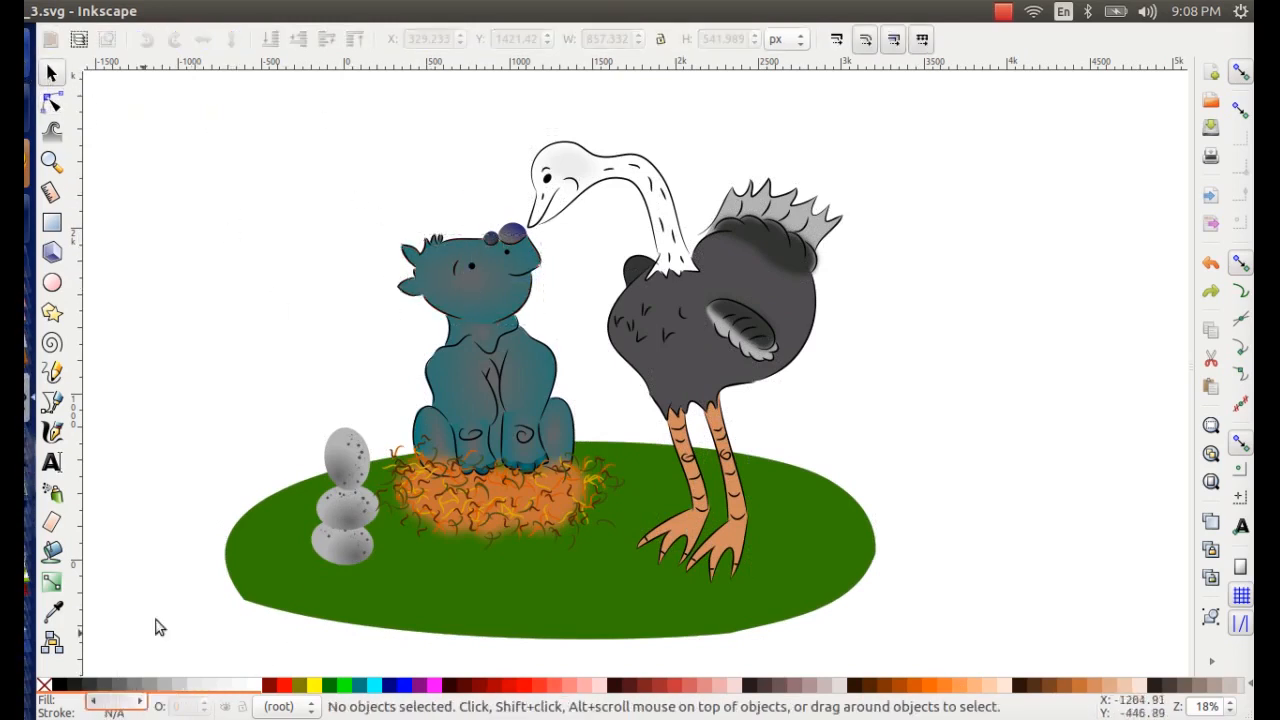
{"action": "left_click", "coordinate": [491, 278]}
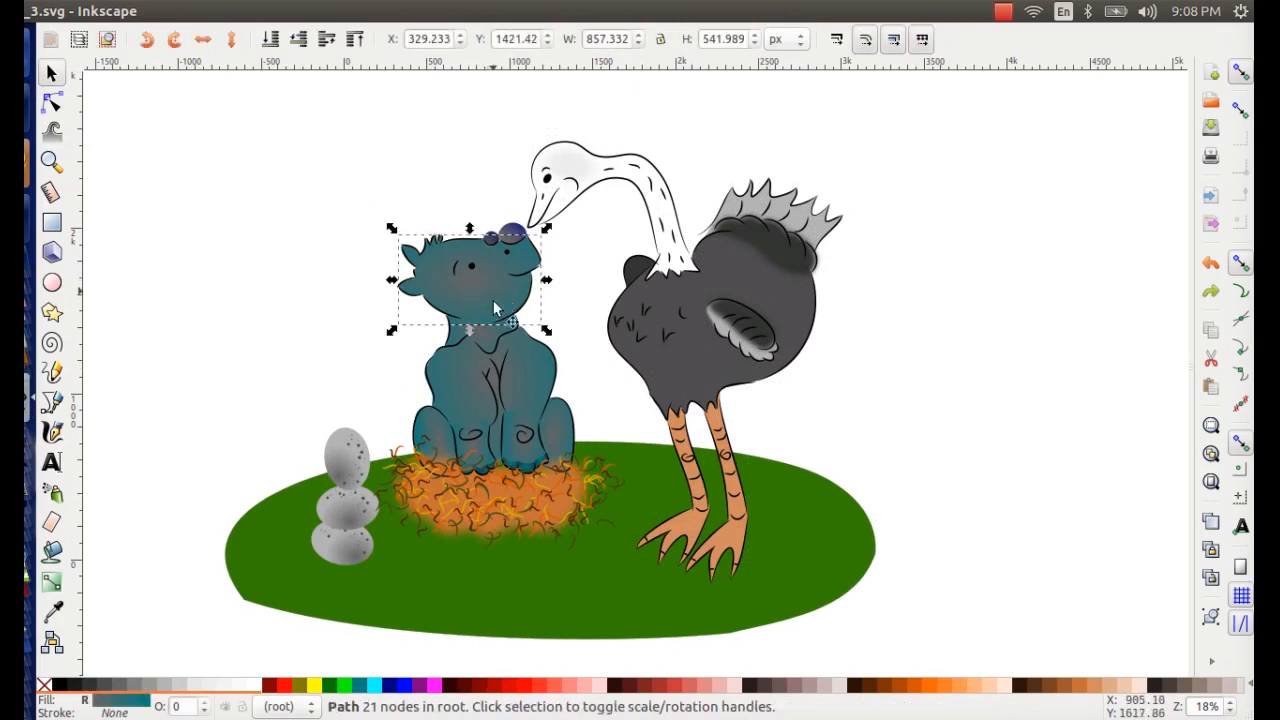
{"action": "left_click", "coordinate": [107, 707]}
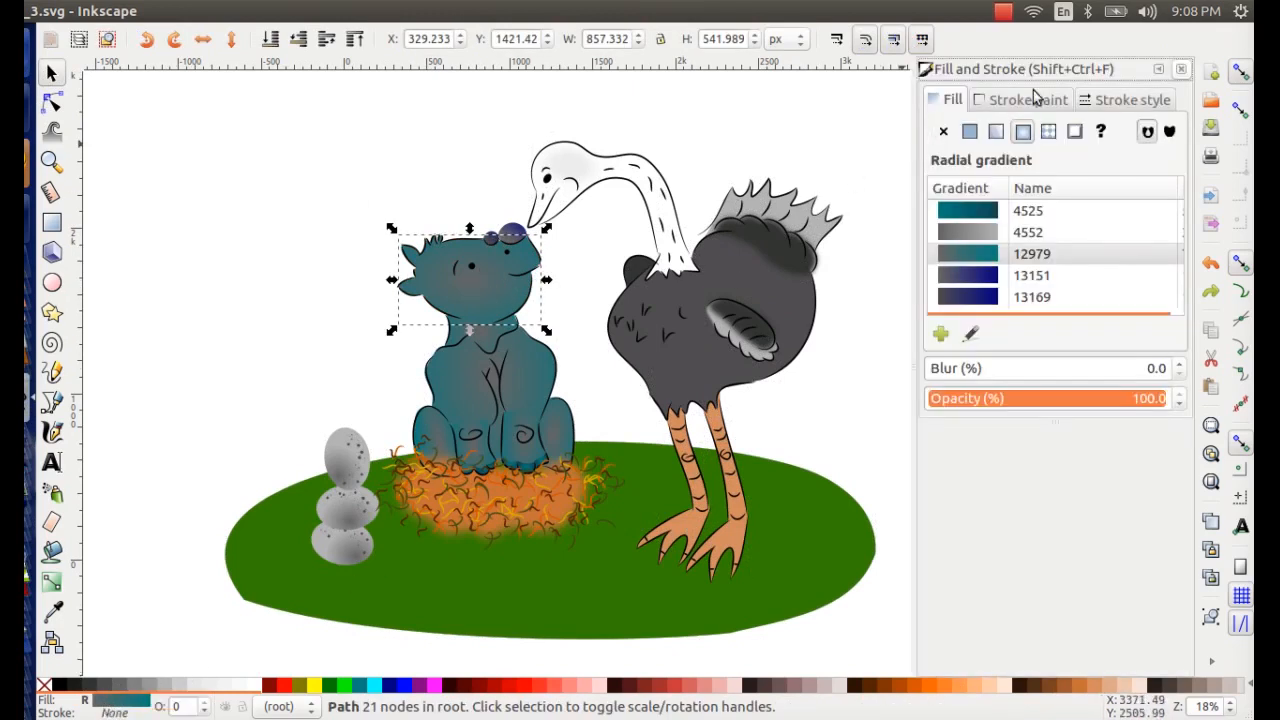
- Close and reopen the Fill and Stroke settings of the seated character's head shape to show where they are found, and close them
{"action": "left_click", "coordinate": [1181, 69]}
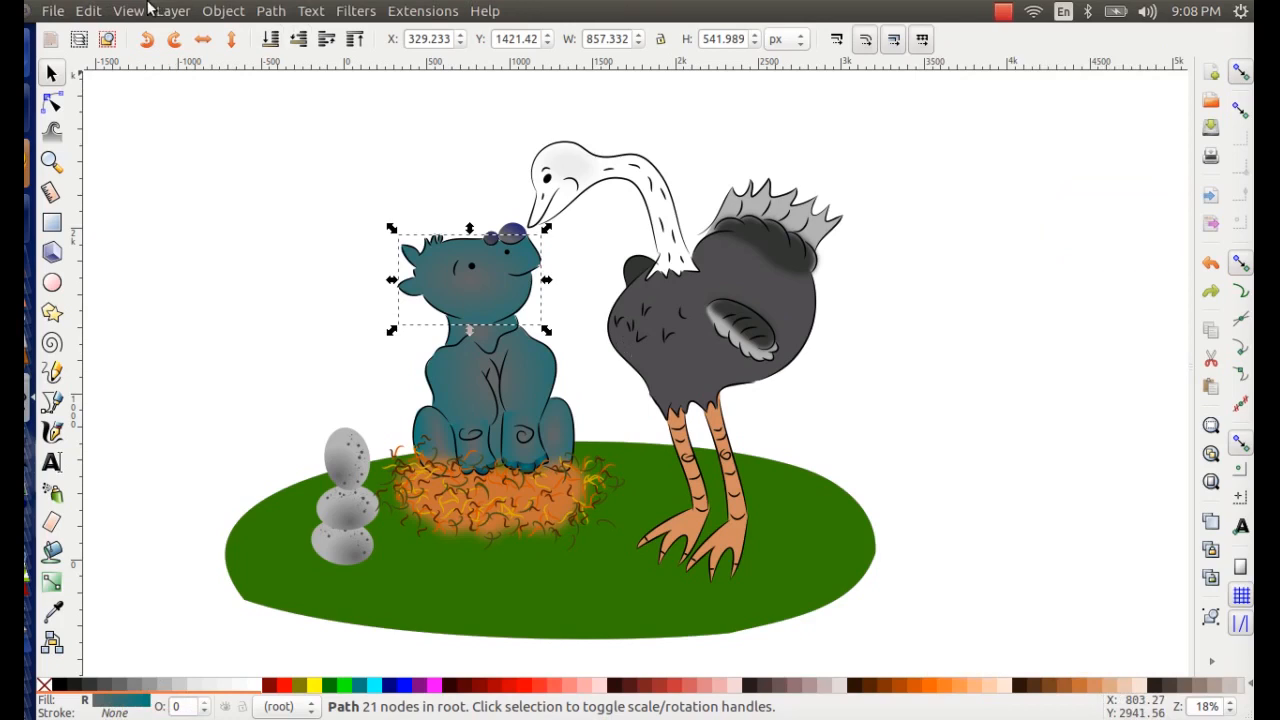
{"action": "left_click", "coordinate": [168, 11]}
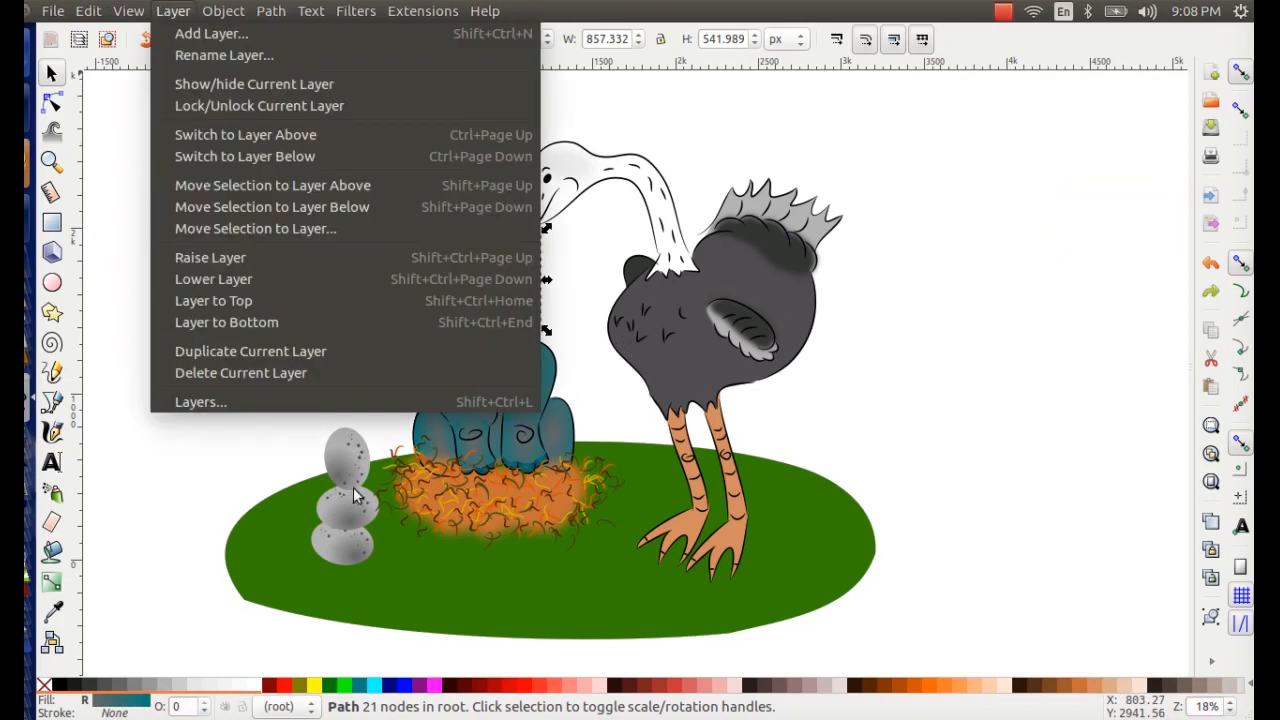
{"action": "mouse_move", "coordinate": [218, 17]}
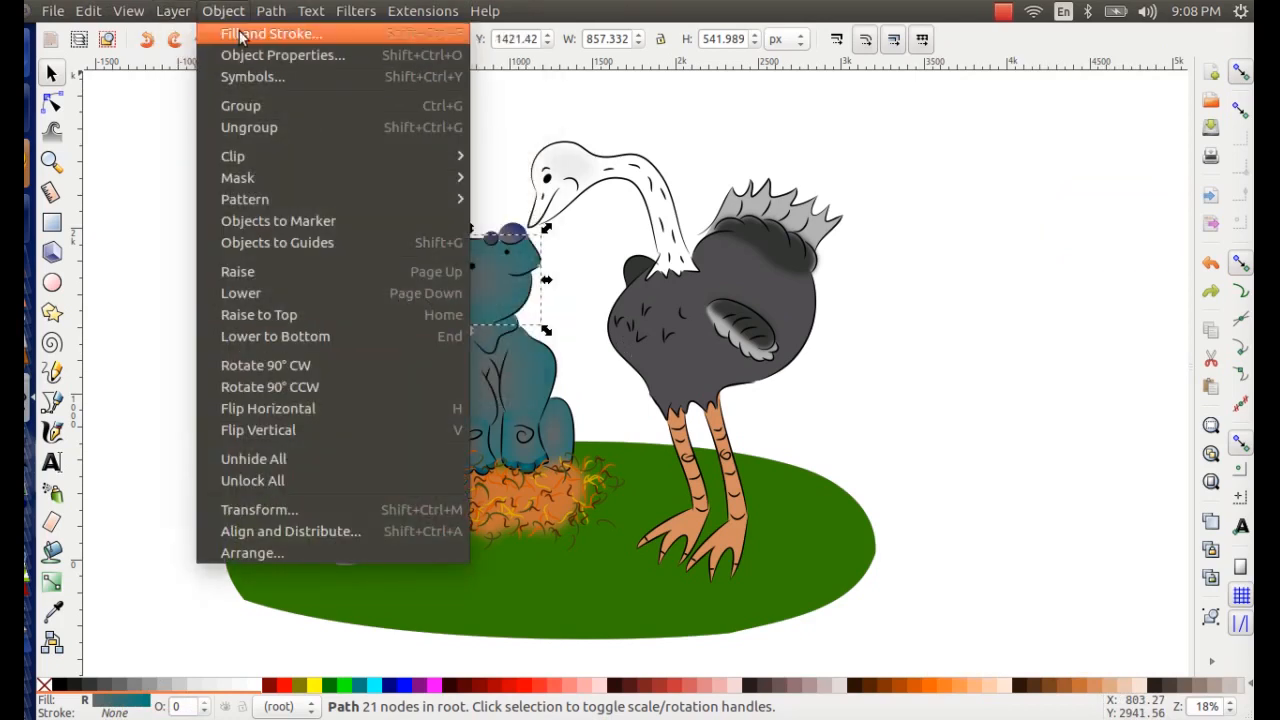
{"action": "left_click", "coordinate": [245, 36]}
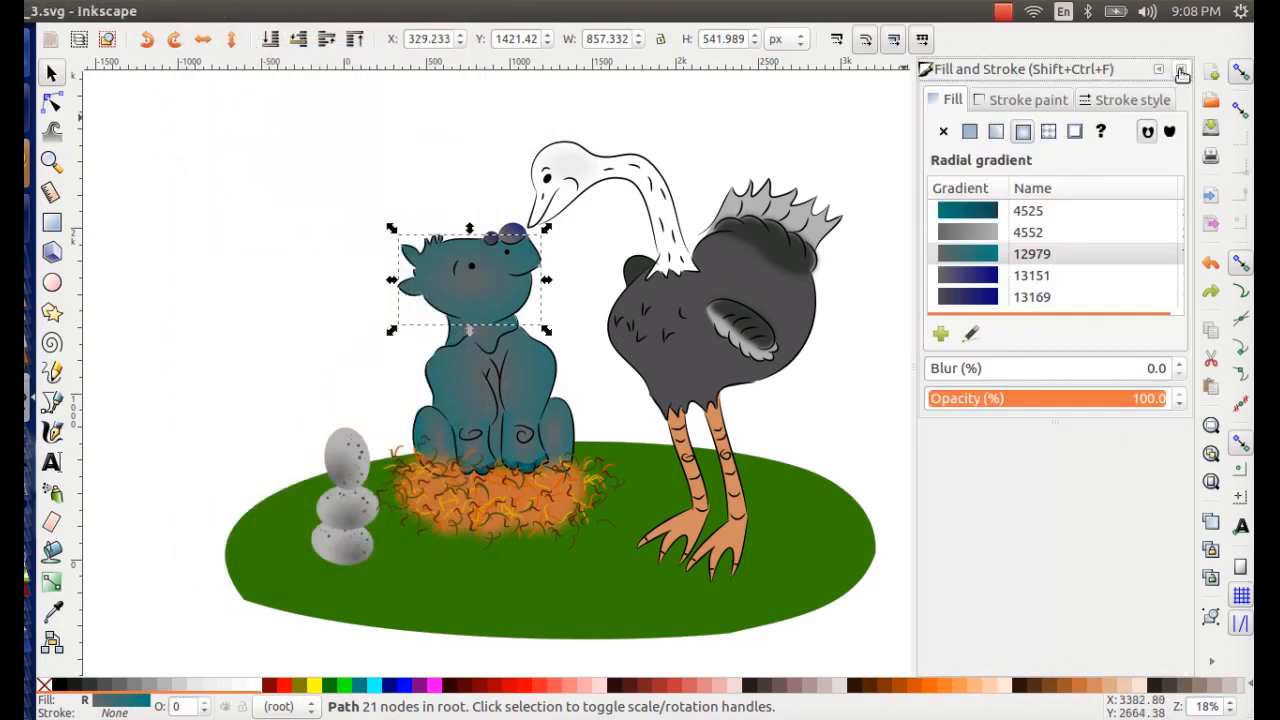
{"action": "left_click", "coordinate": [1181, 72]}
- Show the object properties of the seated character's head shape and close them
{"action": "left_click", "coordinate": [170, 10]}
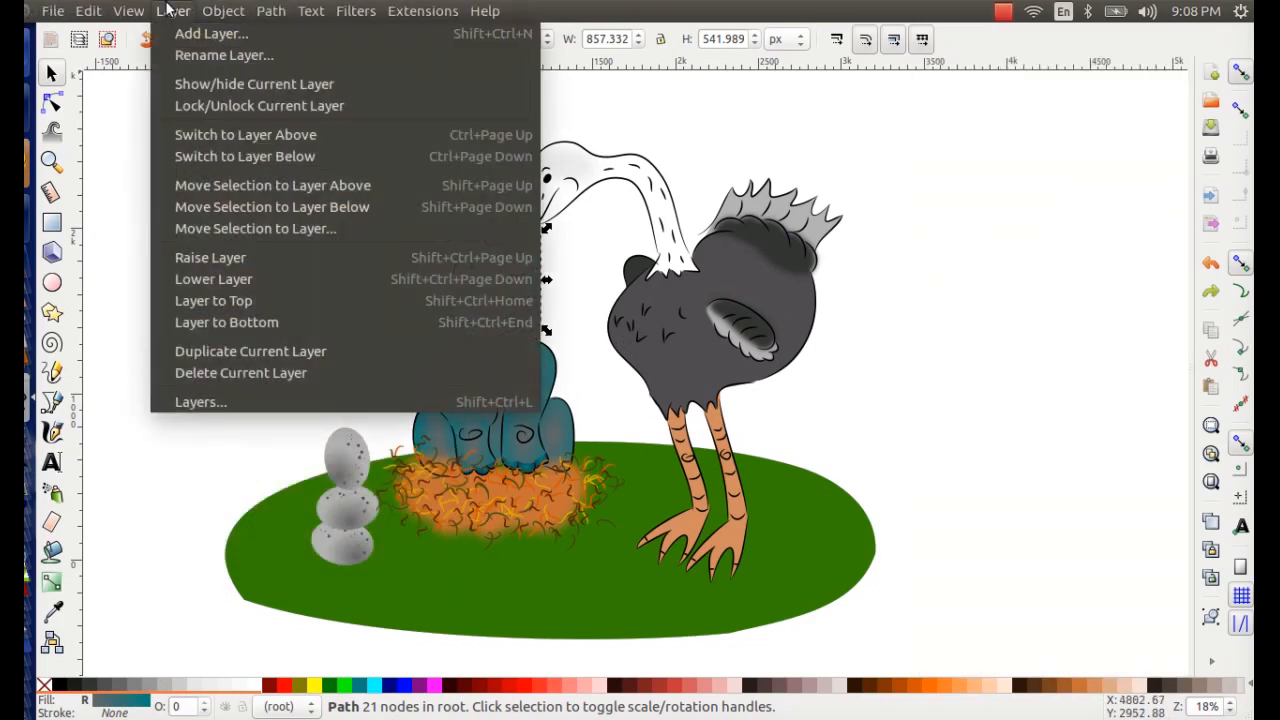
{"action": "mouse_move", "coordinate": [223, 10]}
{"action": "left_click", "coordinate": [251, 56]}
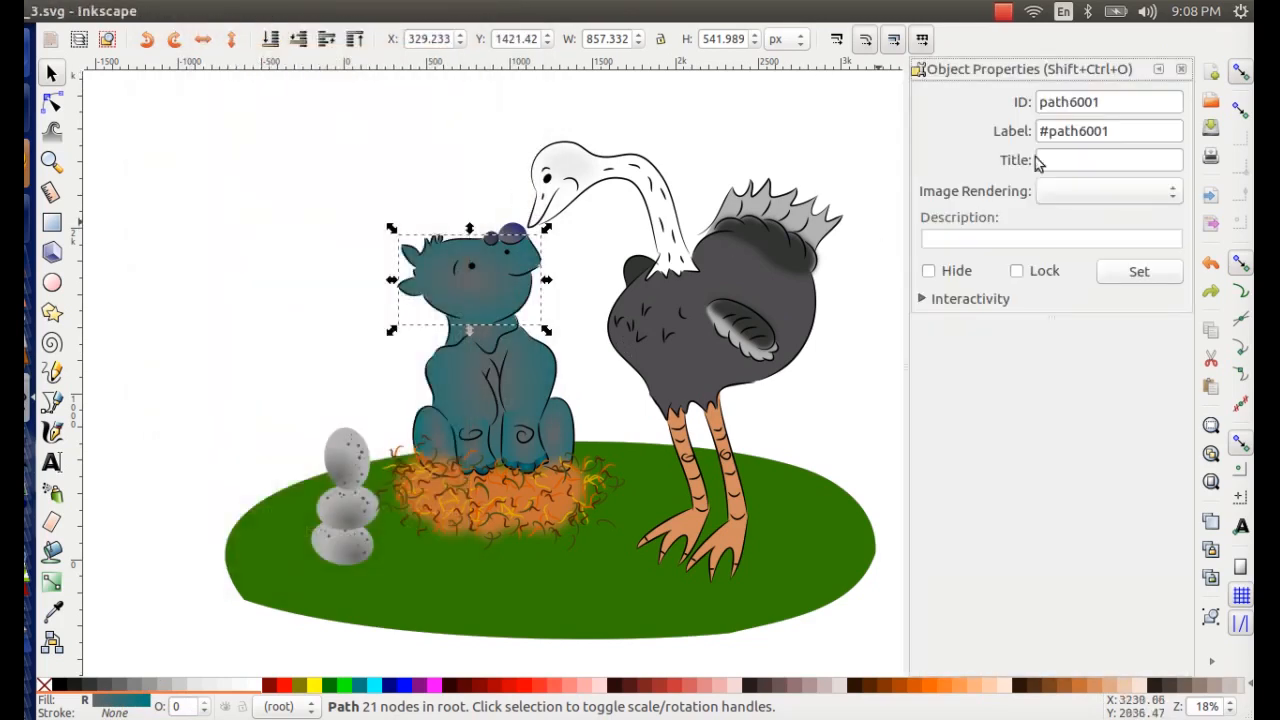
{"action": "left_click", "coordinate": [1182, 70]}
{"action": "left_click", "coordinate": [223, 10]}
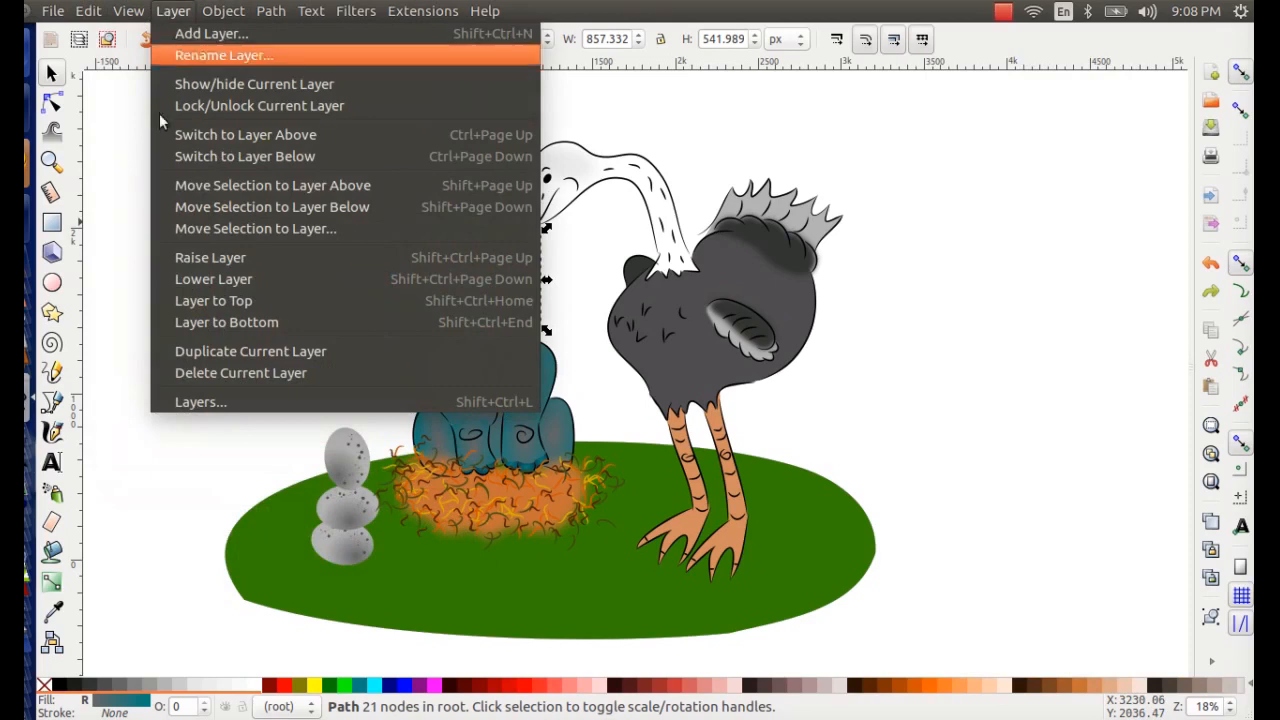
{"action": "left_click", "coordinate": [108, 179]}
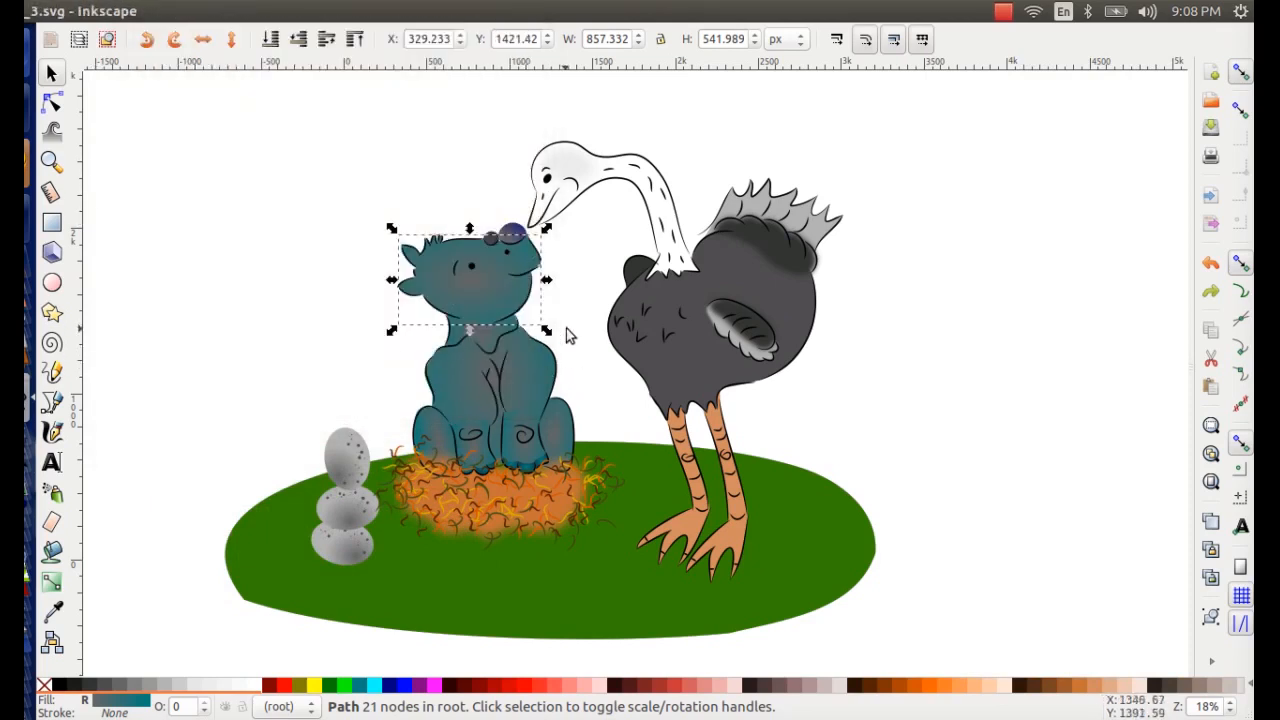
- Paste a copy of the head shape in the empty area beside the seated character, and undo the paste
{"action": "scroll", "coordinate": [606, 548], "scroll_direction": "down", "scroll_amount": 2}
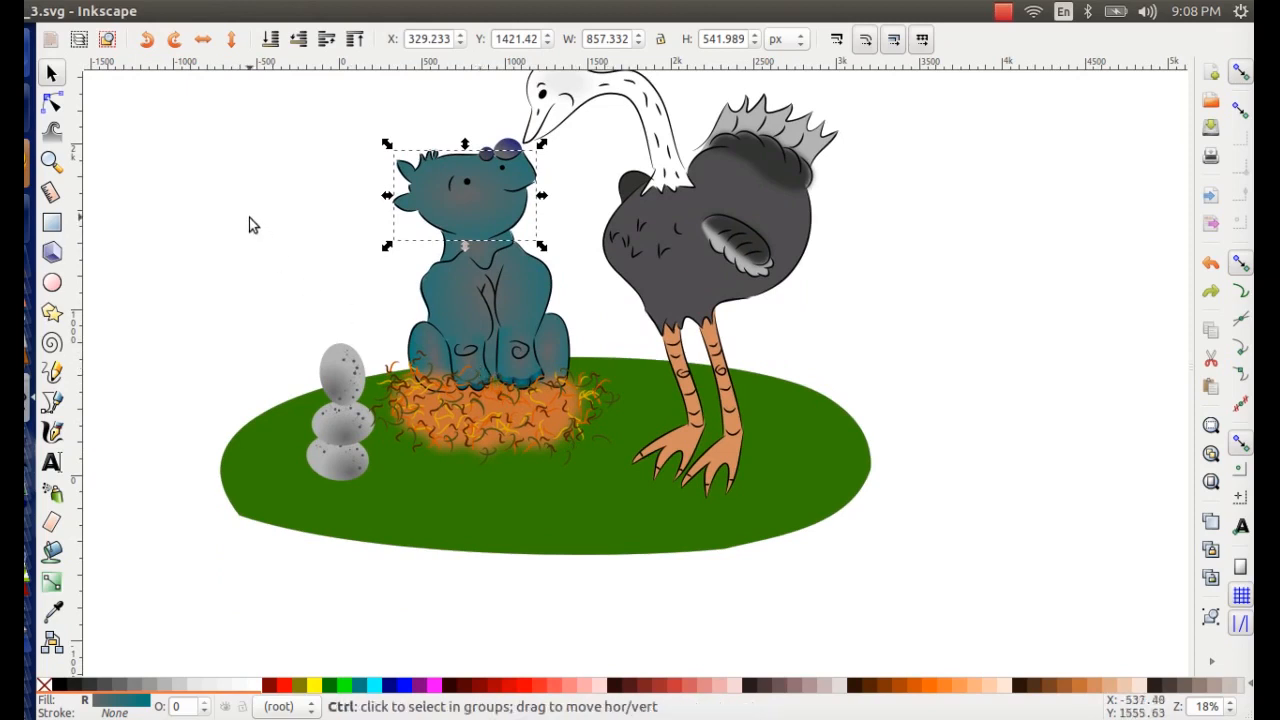
{"action": "key", "text": "ctrl+v"}
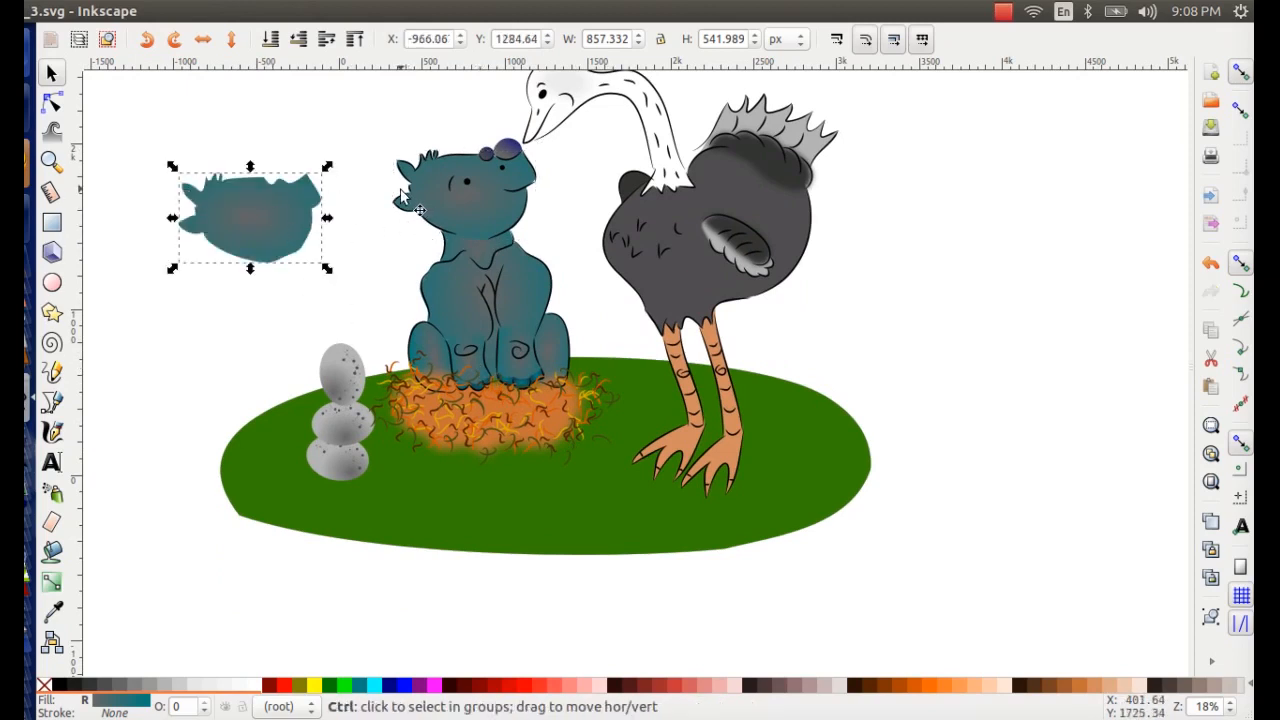
{"action": "key", "text": "ctrl+z"}
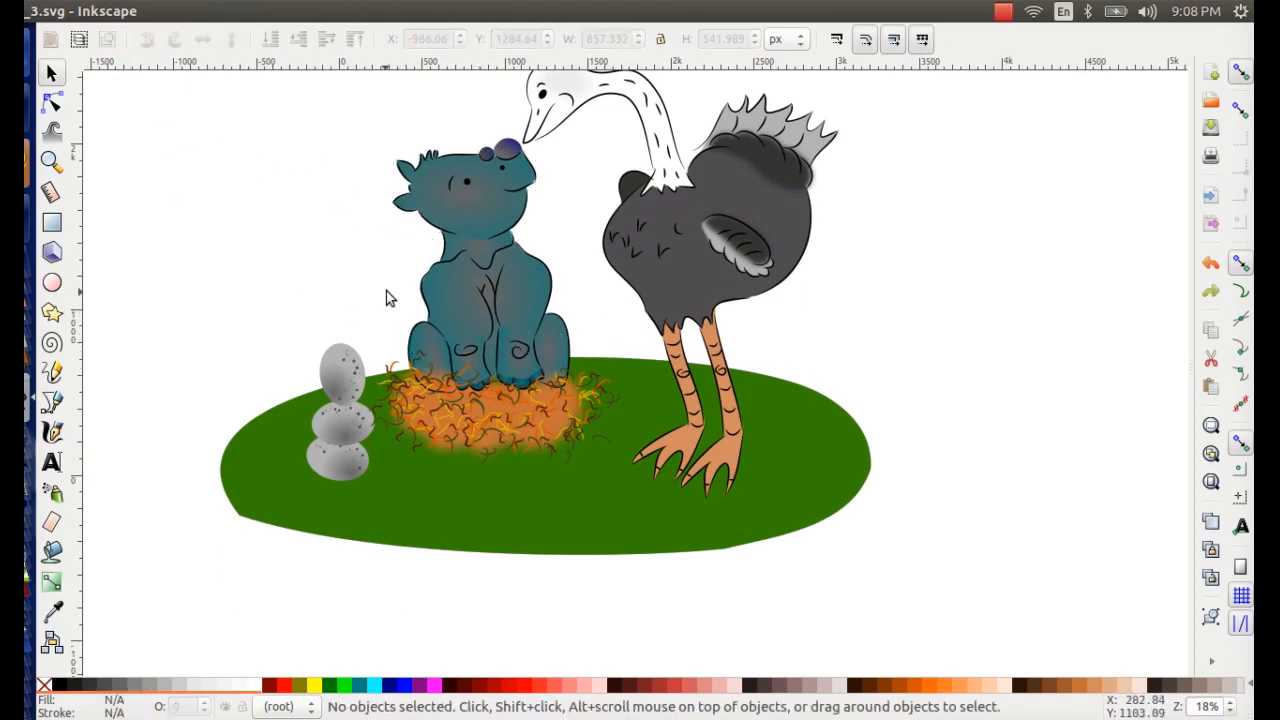
{"action": "left_click_drag", "start_coordinate": [390, 283], "coordinate": [480, 238]}
{"action": "left_click_drag", "start_coordinate": [640, 266], "coordinate": [565, 261]}
{"action": "scroll", "coordinate": [660, 345], "scroll_direction": "up", "scroll_amount": 5}
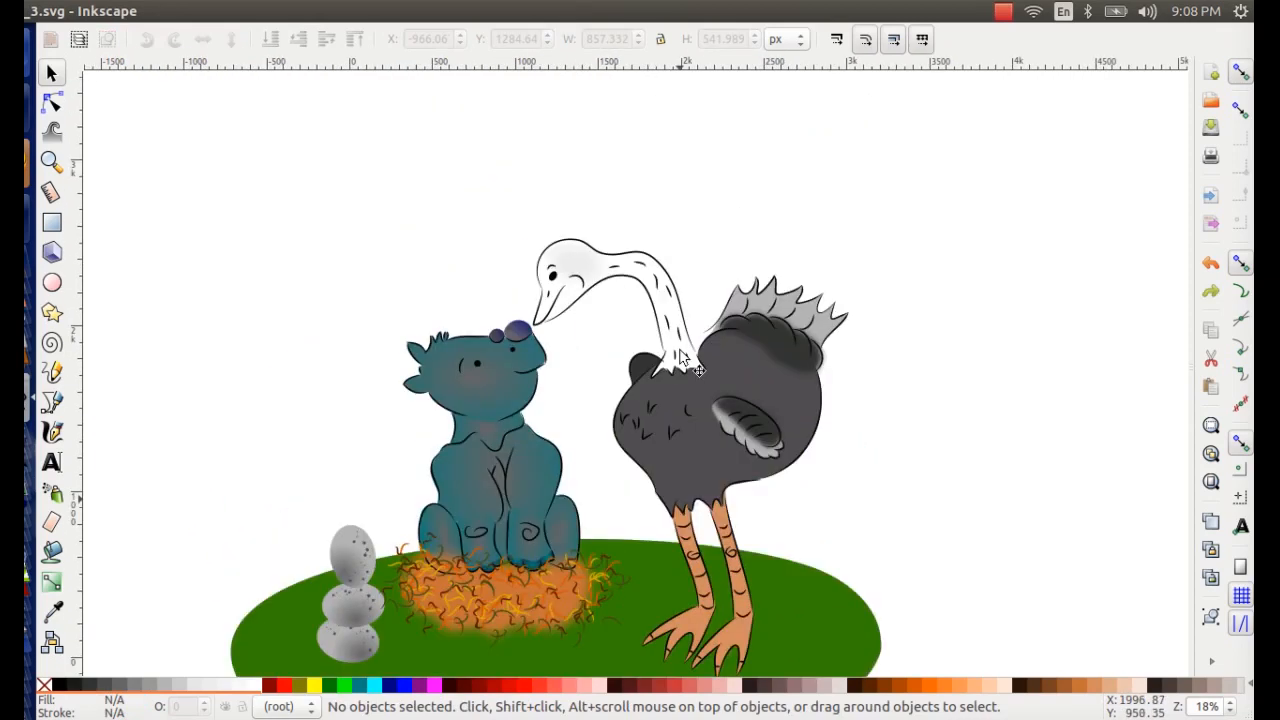
{"action": "scroll", "coordinate": [650, 340], "scroll_direction": "down", "scroll_amount": 3}
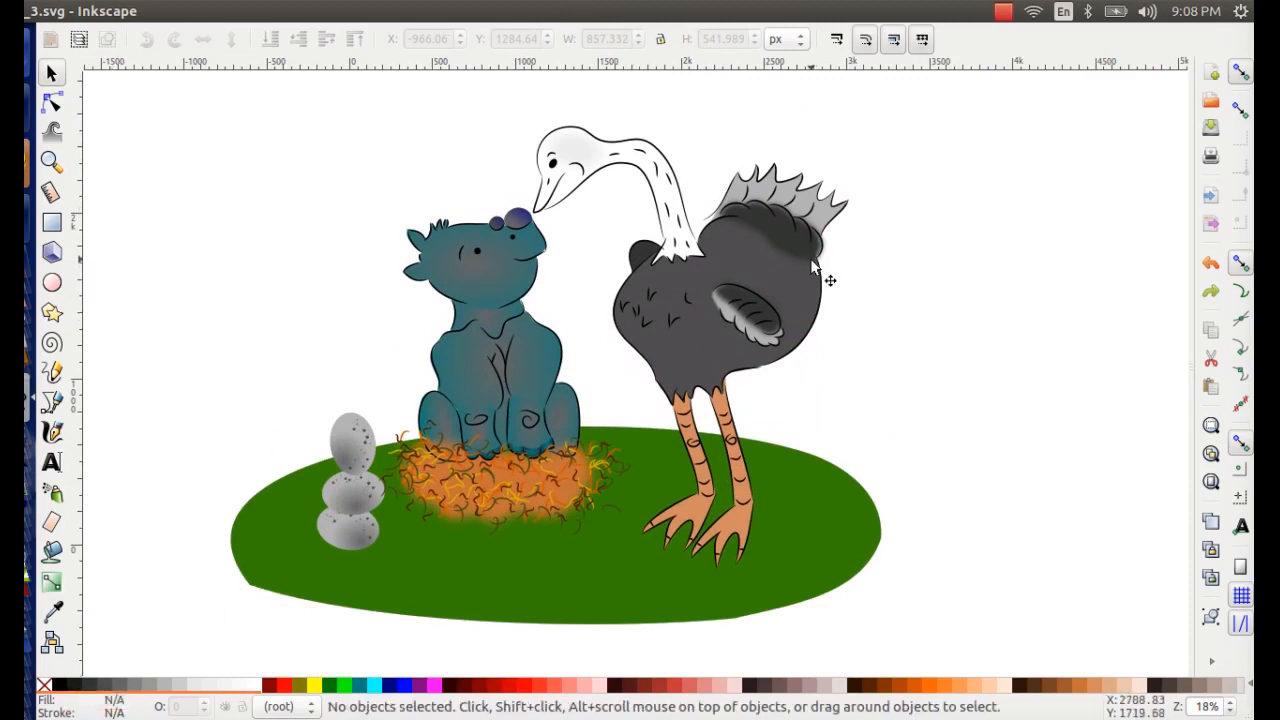
- Draw a freehand S-shaped test line with the Pencil tool beside the character, look at the Ellipse shape option, and delete the line
{"action": "left_click", "coordinate": [62, 373]}
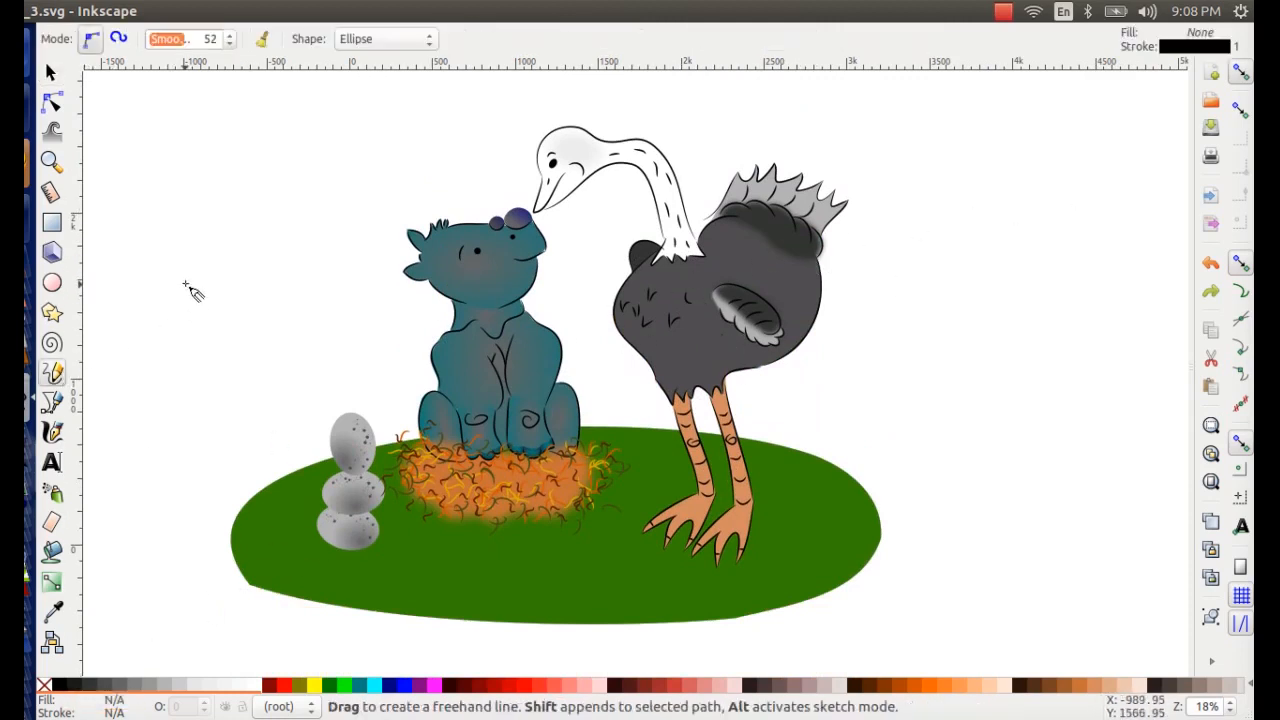
{"action": "mouse_move", "coordinate": [184, 263]}
{"action": "left_mouse_down"}
{"action": "mouse_move", "coordinate": [308, 288]}
{"action": "mouse_move", "coordinate": [299, 278]}
{"action": "left_mouse_up"}
{"action": "left_click", "coordinate": [362, 40]}
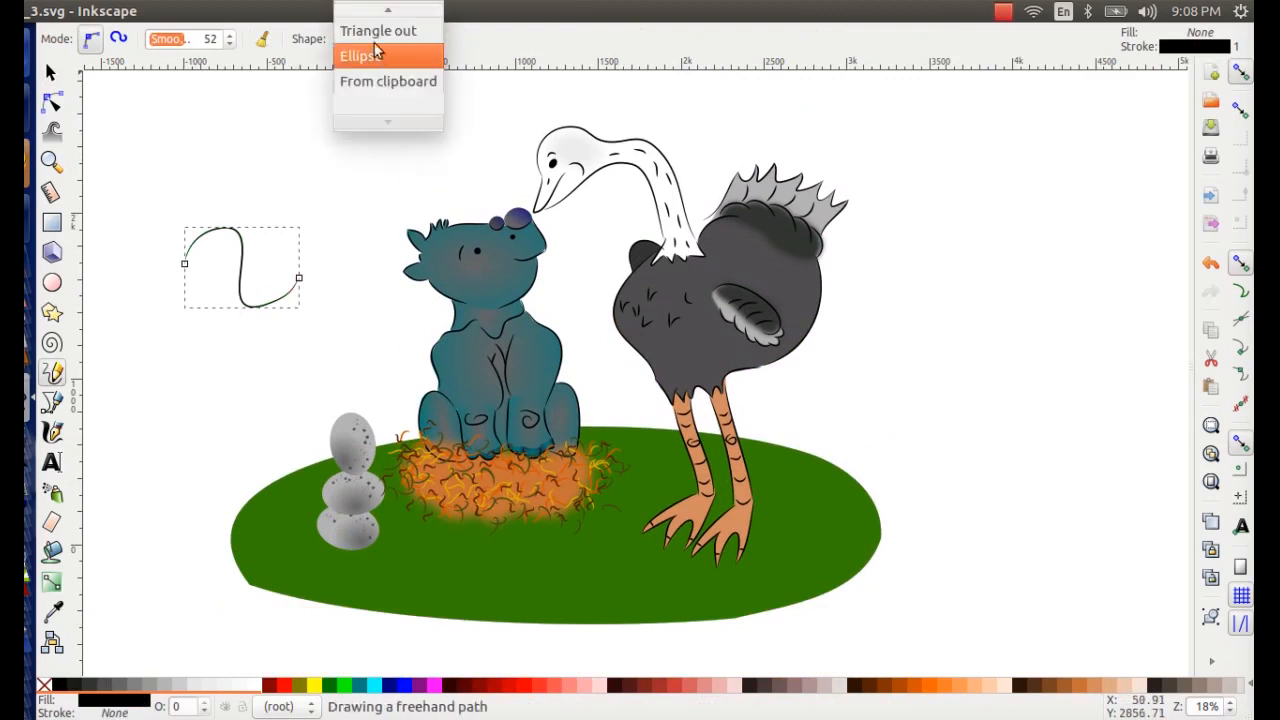
{"action": "left_click", "coordinate": [50, 72]}
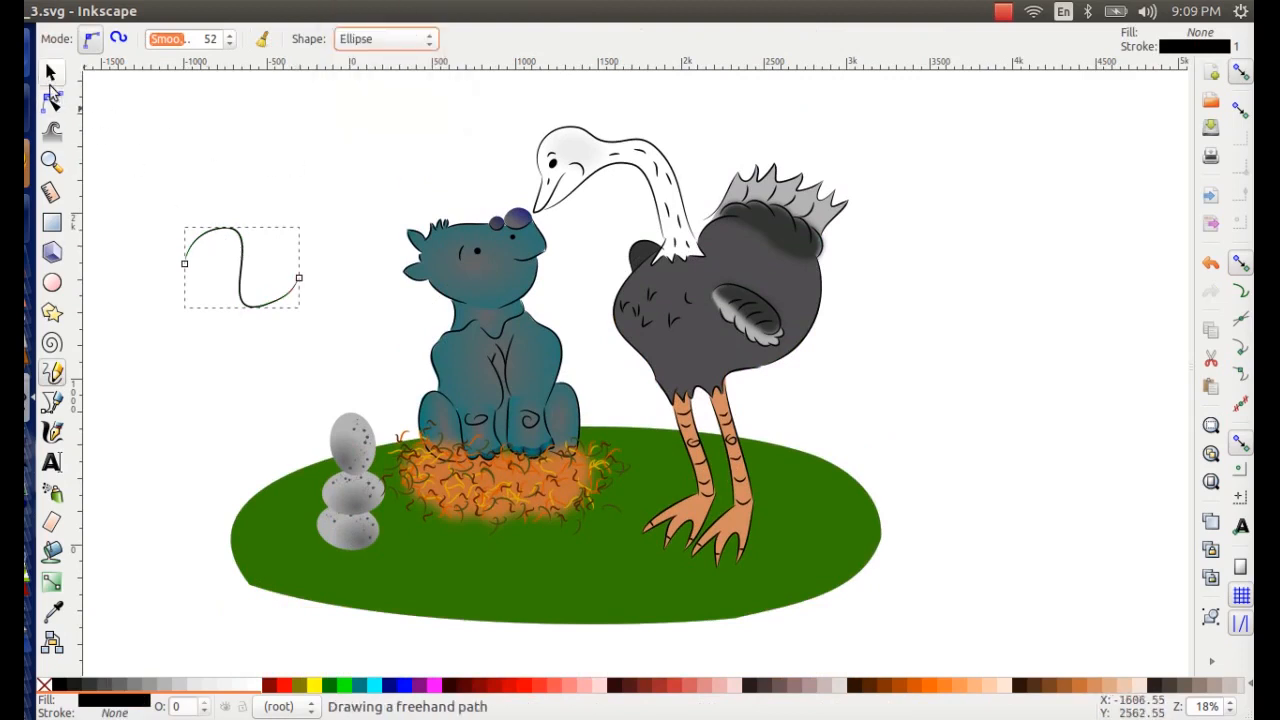
{"action": "left_click", "coordinate": [50, 80]}
{"action": "key", "text": "Delete"}
- Draw a small polygon with 5 corners in the empty area above the eggs, with Rounded 0.290 and Randomized 0.095
{"action": "scroll", "coordinate": [286, 283], "scroll_direction": "left", "scroll_amount": 2}
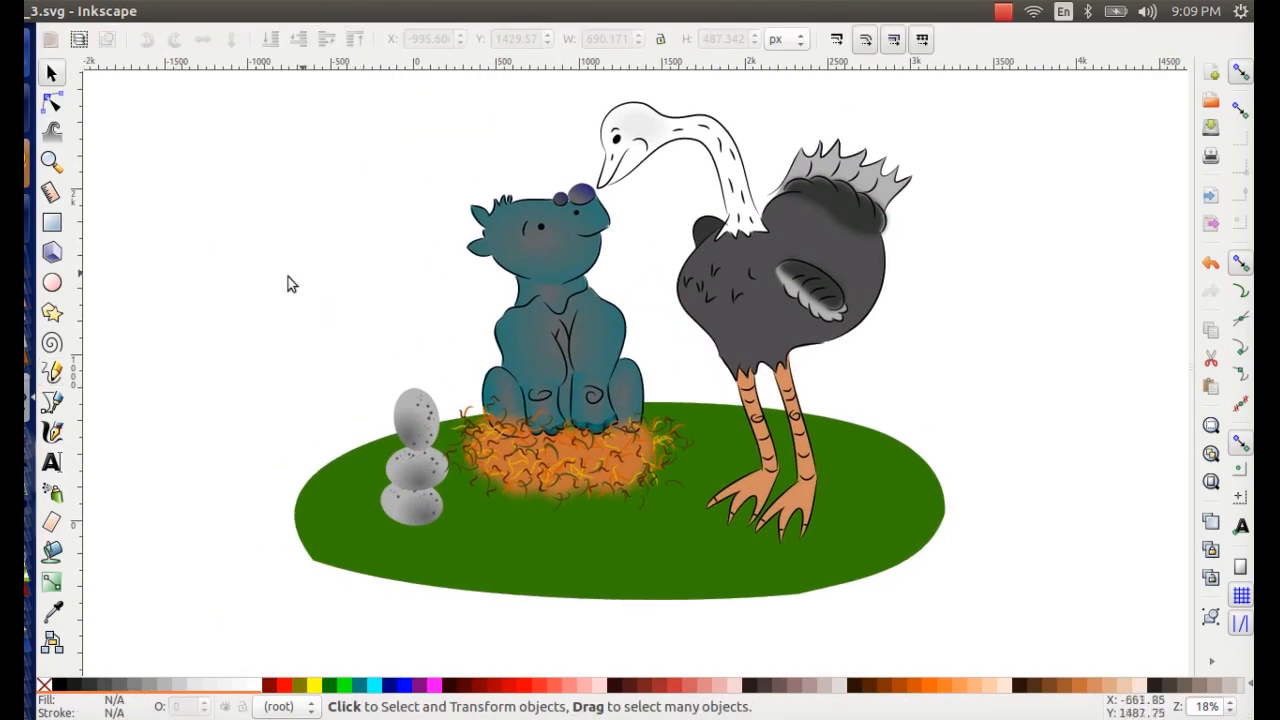
{"action": "key", "text": "F9"}
{"action": "scroll", "coordinate": [290, 302], "scroll_direction": "left", "scroll_amount": 1}
{"action": "key", "text": "plus"}
{"action": "key", "text": "plus"}
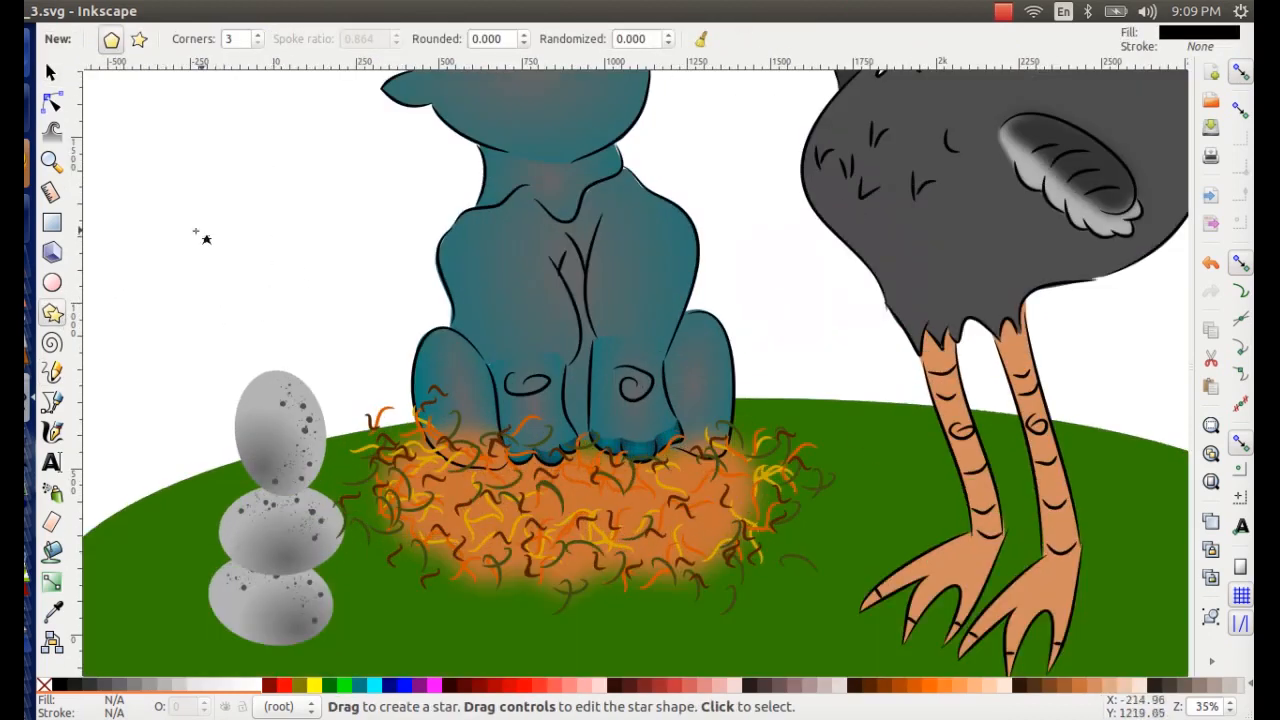
{"action": "left_click_drag", "start_coordinate": [172, 190], "coordinate": [193, 213]}
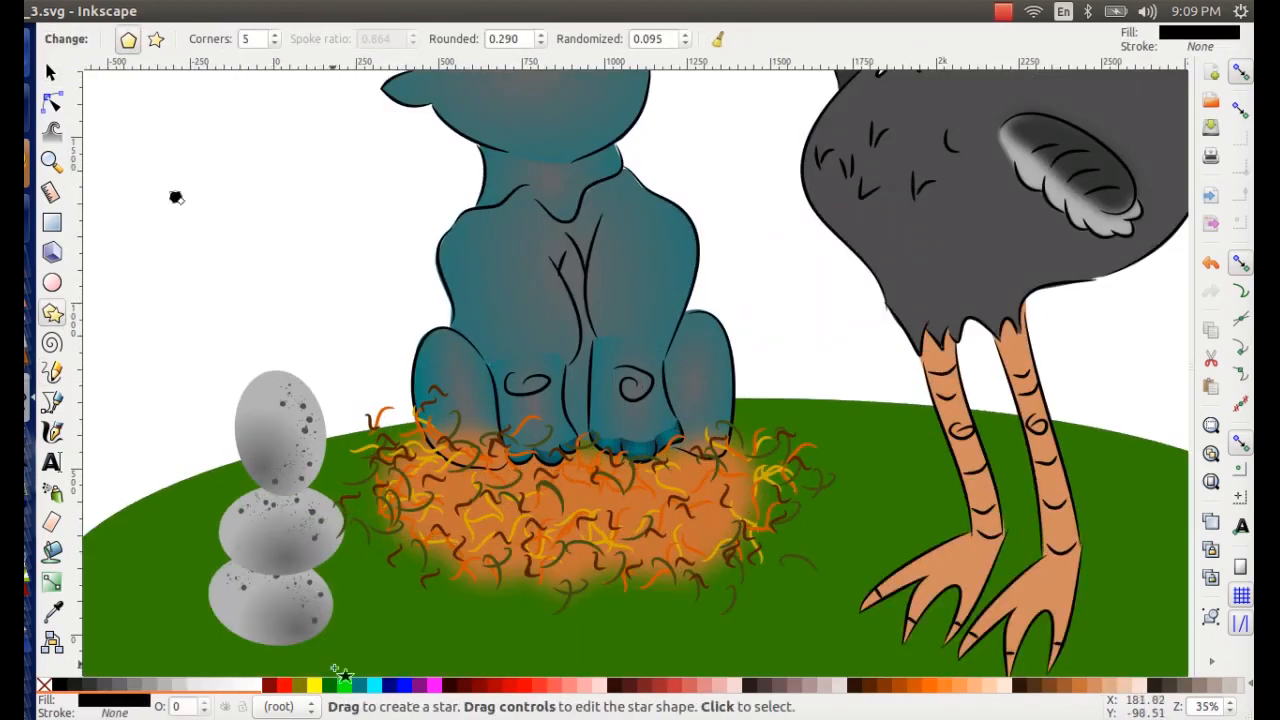
- Try a teal fill on the small polygon, change the fill to dark grey, and set Randomized to 0.812
{"action": "left_click", "coordinate": [358, 687]}
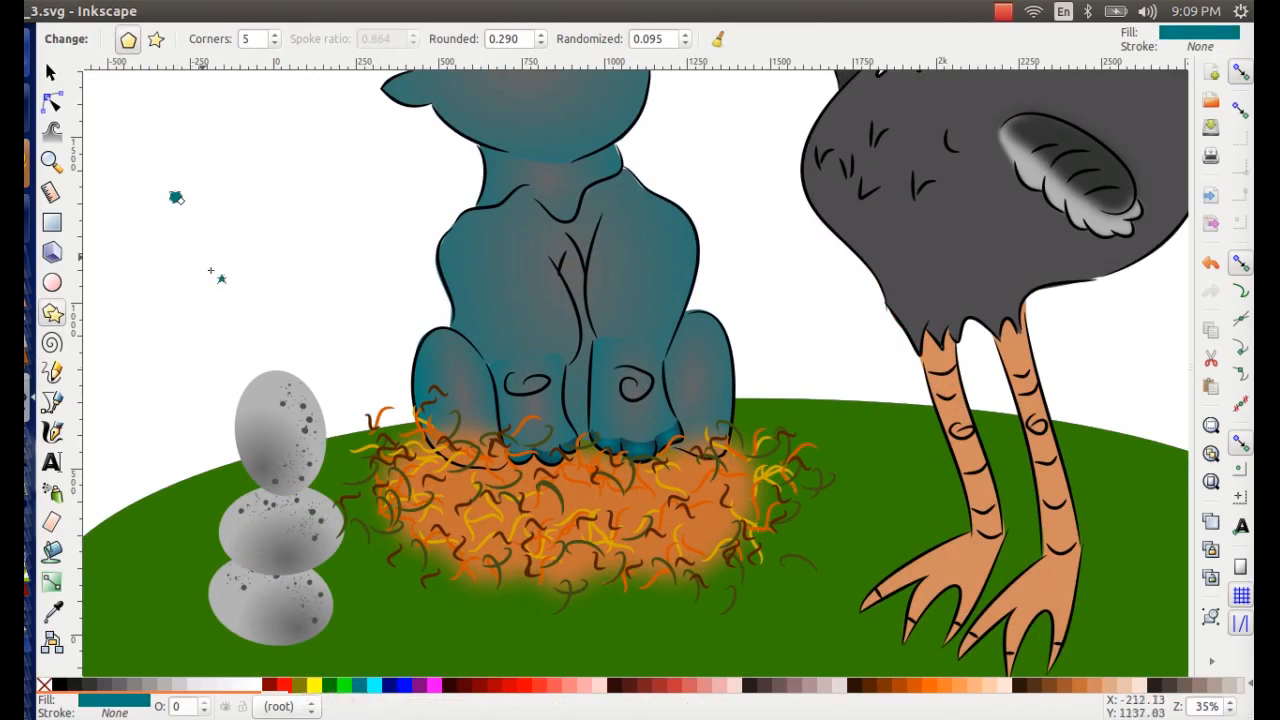
{"action": "left_click", "coordinate": [112, 687]}
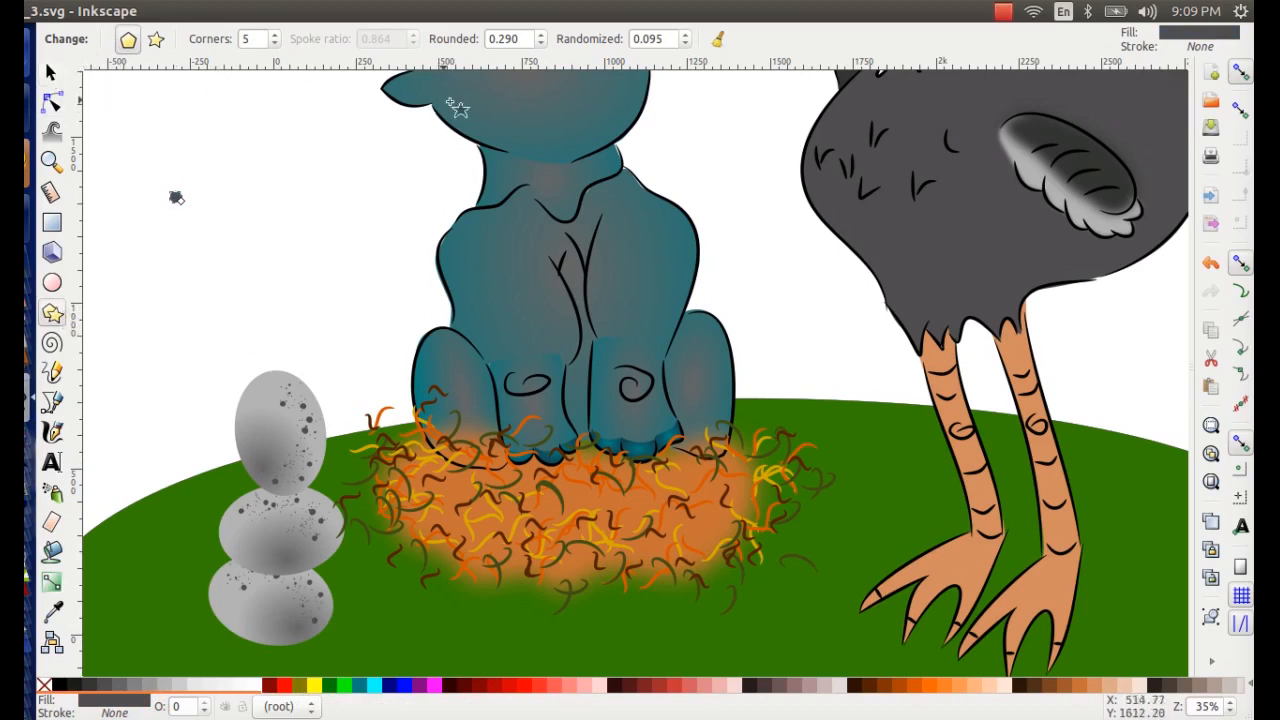
{"action": "left_click", "coordinate": [684, 34]}
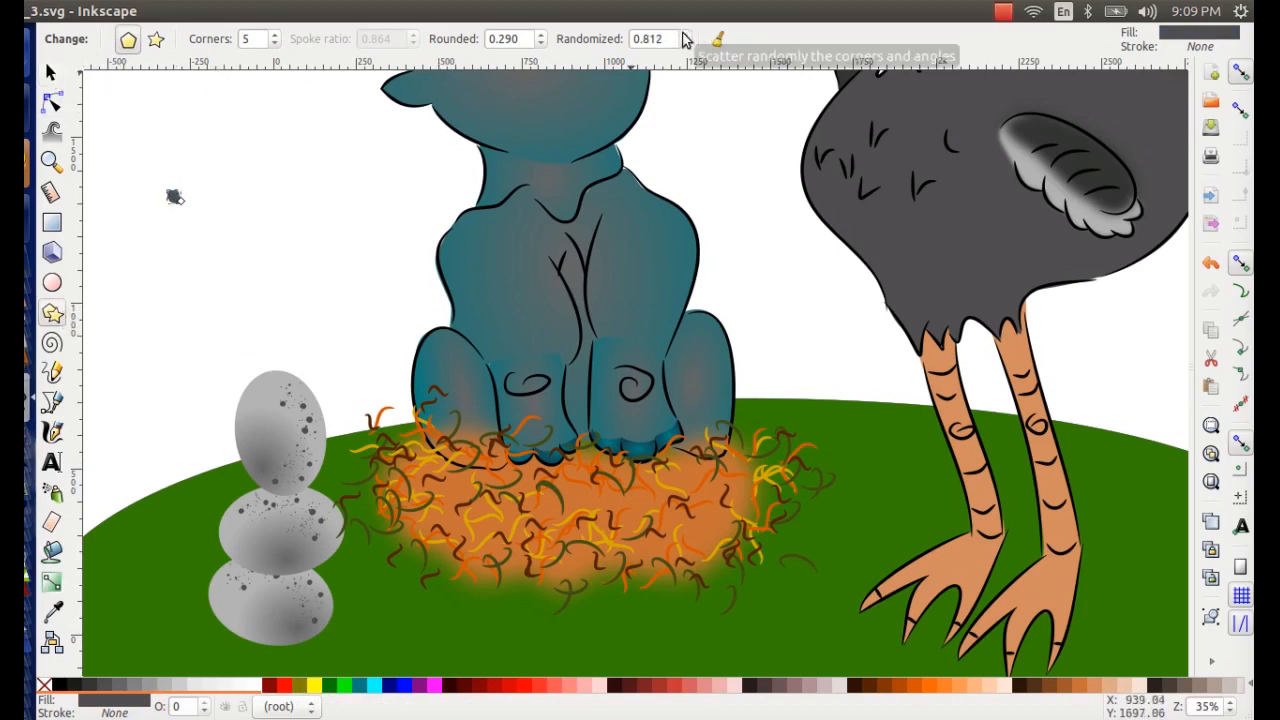
- Duplicate the dark grey spot and place the two spots apart from each other above the eggs
{"action": "left_click", "coordinate": [55, 76]}
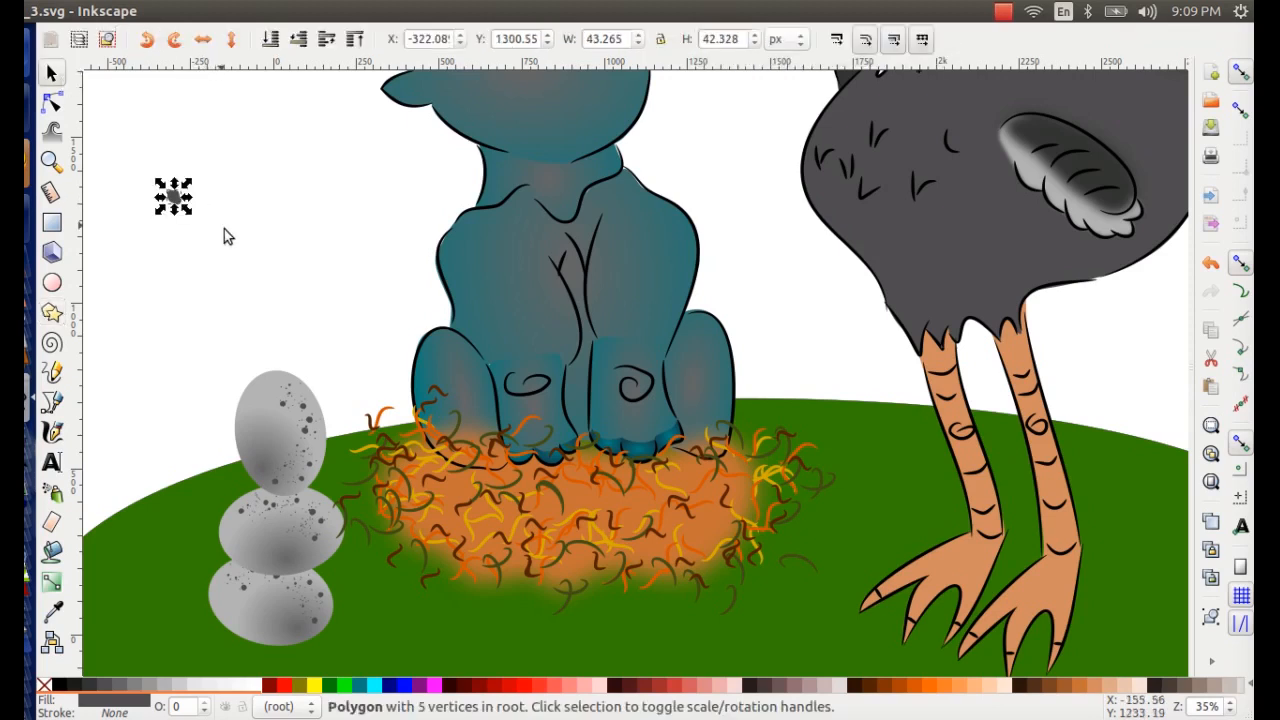
{"action": "scroll", "coordinate": [364, 277], "scroll_direction": "up", "scroll_amount": 2}
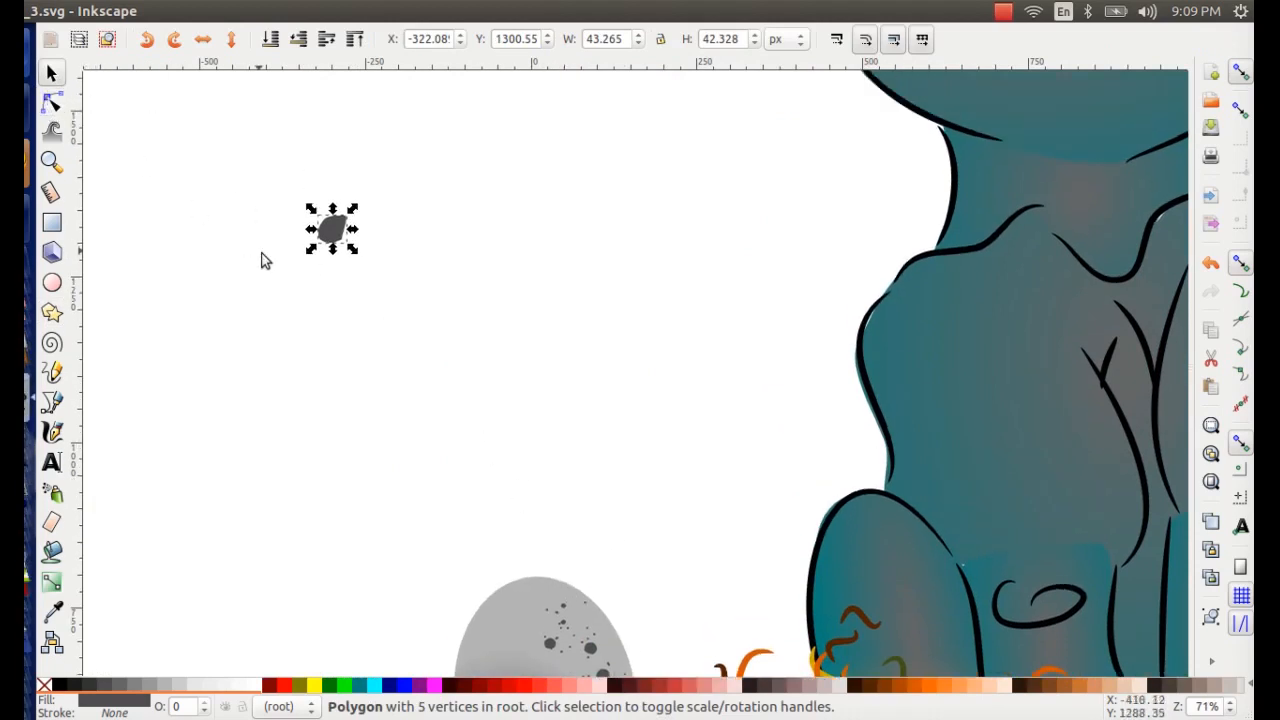
{"action": "key", "text": "ctrl+d"}
{"action": "left_click_drag", "start_coordinate": [332, 229], "coordinate": [248, 212]}
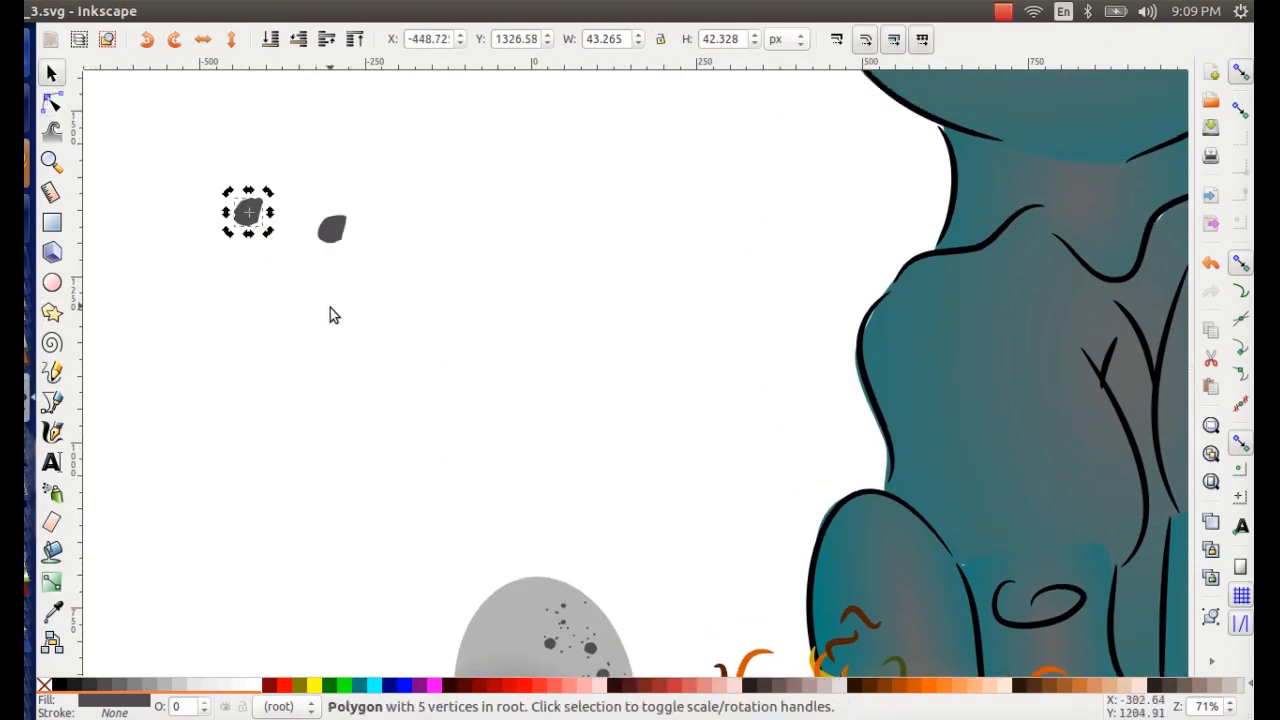
{"action": "left_click", "coordinate": [346, 335]}
{"action": "left_click", "coordinate": [250, 228]}
{"action": "left_click_drag", "start_coordinate": [335, 236], "coordinate": [276, 288]}
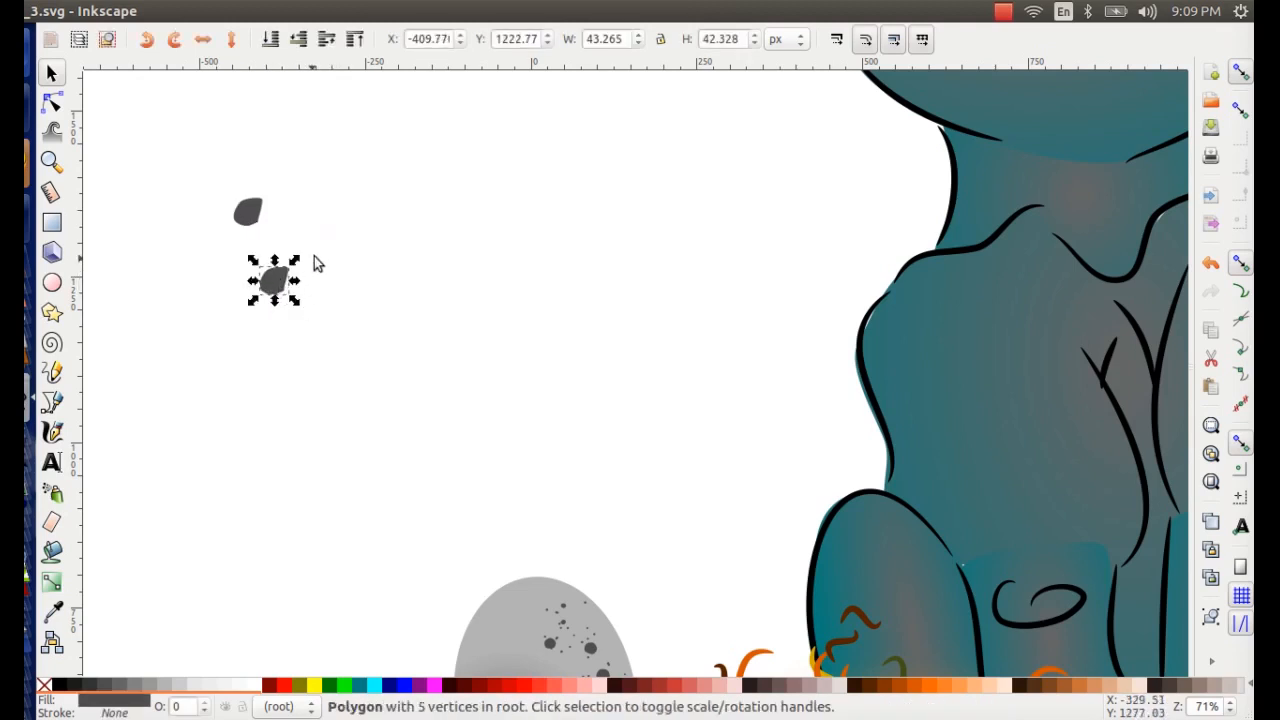
- Add a copy of the lower spot reduced to about 17 px wide, and resize the upper spot to vary the speckles
{"action": "key", "text": "ctrl+d"}
{"action": "left_click_drag", "start_coordinate": [293, 298], "coordinate": [338, 278]}
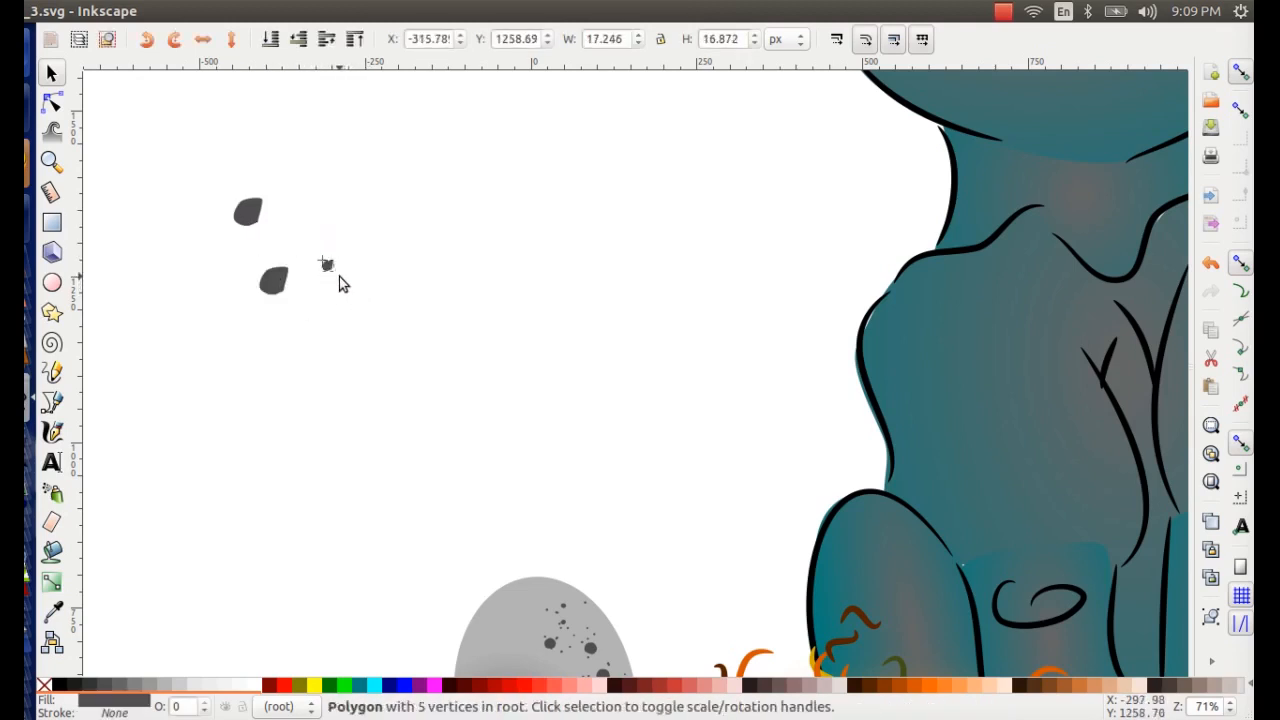
{"action": "left_click", "coordinate": [252, 216]}
{"action": "mouse_move", "coordinate": [266, 234]}
{"action": "left_mouse_down"}
{"action": "mouse_move", "coordinate": [251, 220]}
{"action": "mouse_move", "coordinate": [280, 225]}
{"action": "mouse_move", "coordinate": [247, 251]}
{"action": "mouse_move", "coordinate": [295, 248]}
{"action": "left_mouse_up"}
- Draw another tiny polygon beside the spots, with 5 corners, Rounded 0.290 and Randomized 0.812
{"action": "left_click", "coordinate": [52, 313]}
{"action": "key", "text": "ctrl+z"}
{"action": "key", "text": "ctrl+z"}
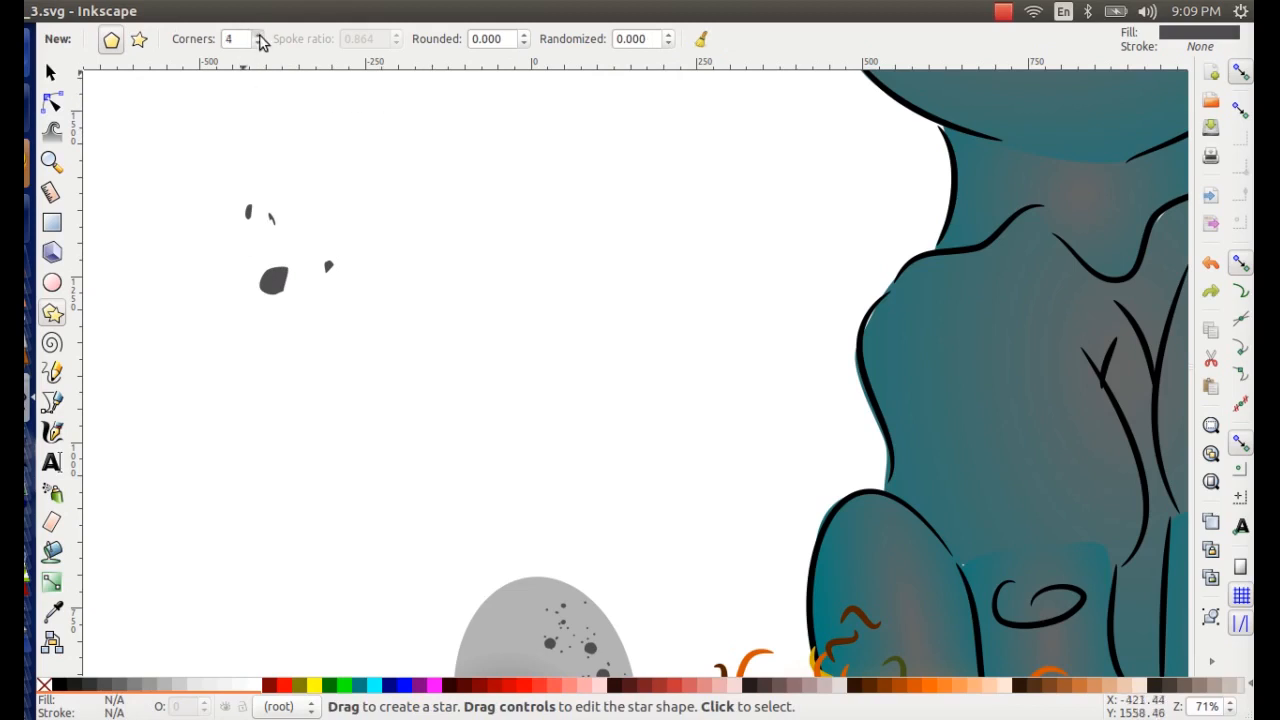
{"action": "left_click_drag", "start_coordinate": [309, 220], "coordinate": [318, 225]}
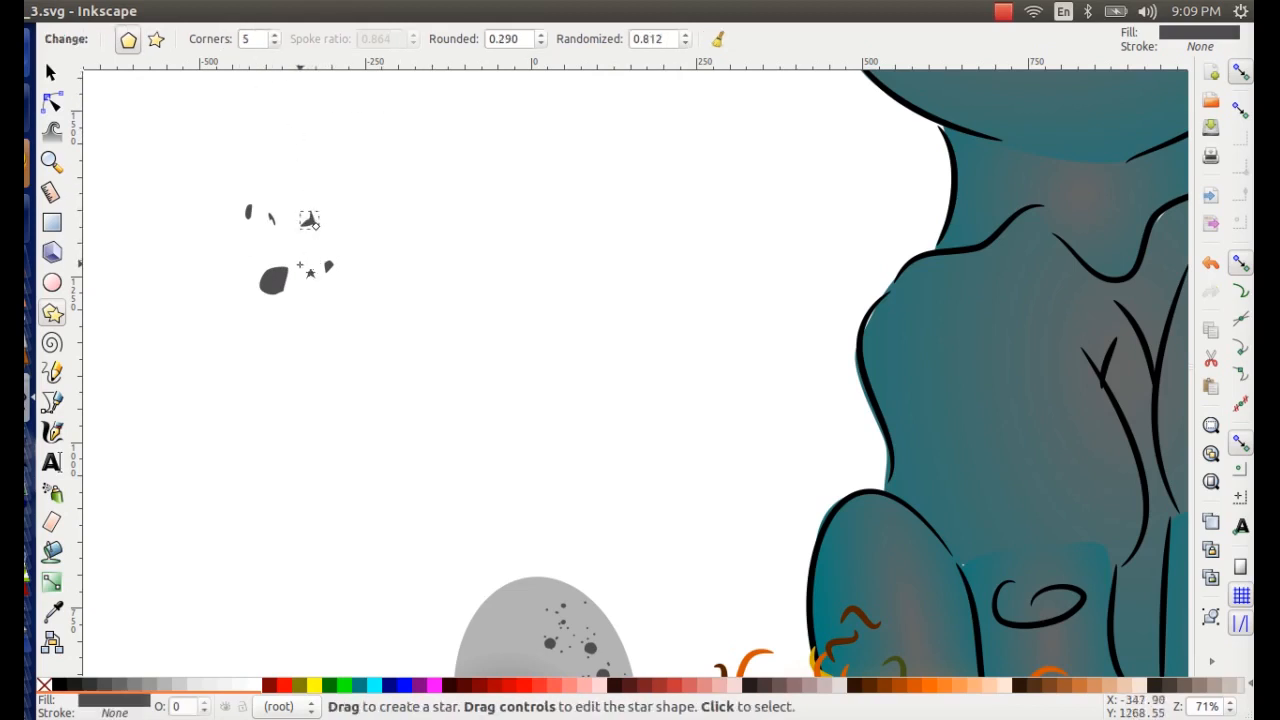
- Try different corner settings on the new polygon, setting Rounded to 0.960 and Randomized to 0.223
{"action": "left_click", "coordinate": [540, 44]}
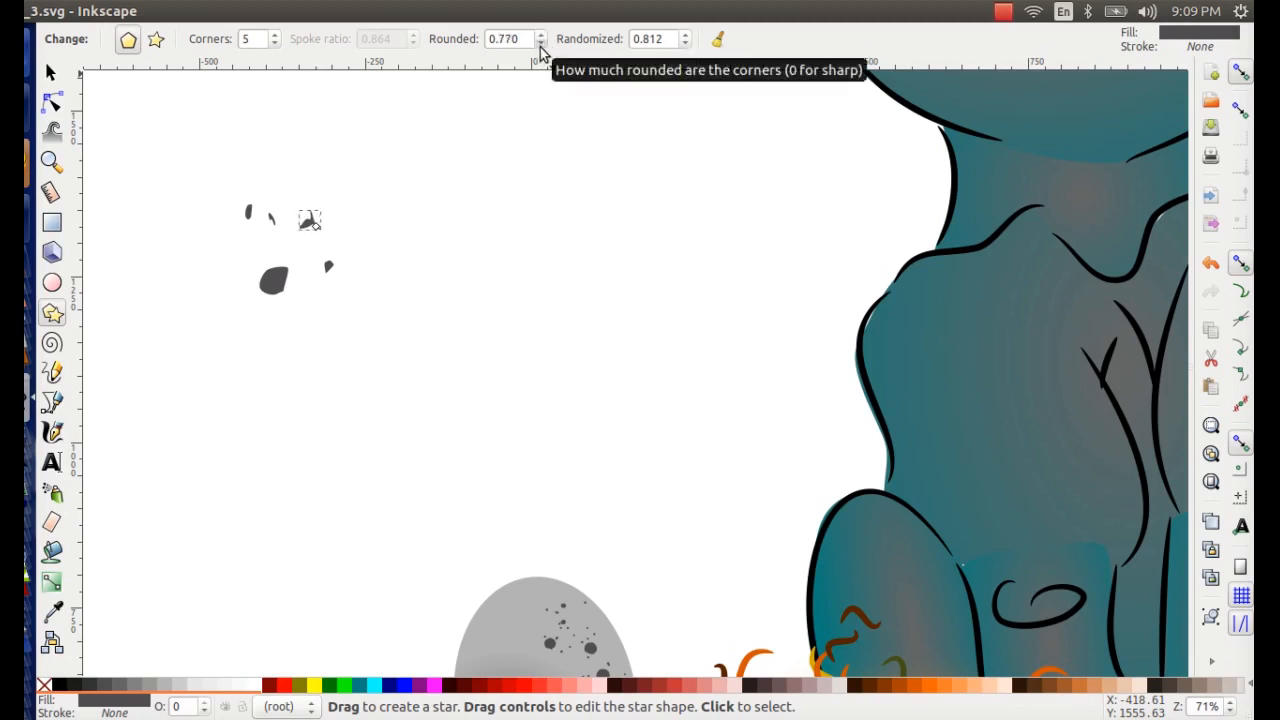
{"action": "left_click", "coordinate": [537, 33]}
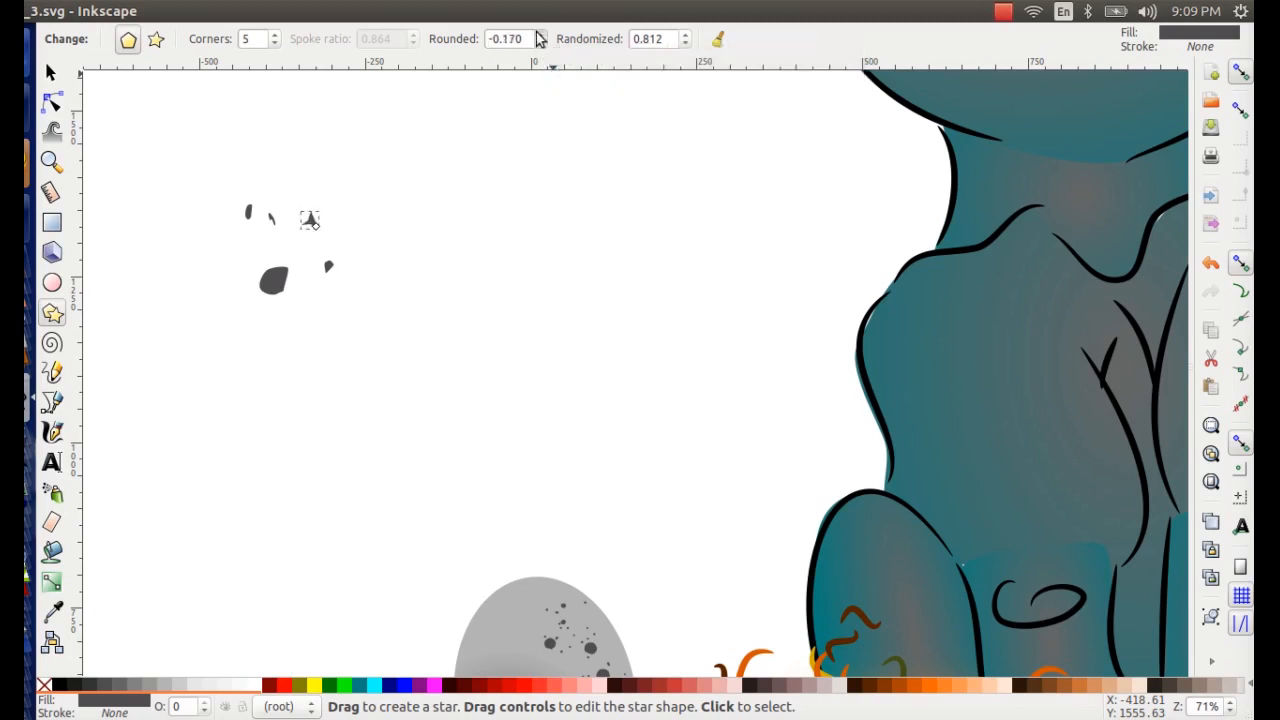
{"action": "left_click", "coordinate": [540, 44]}
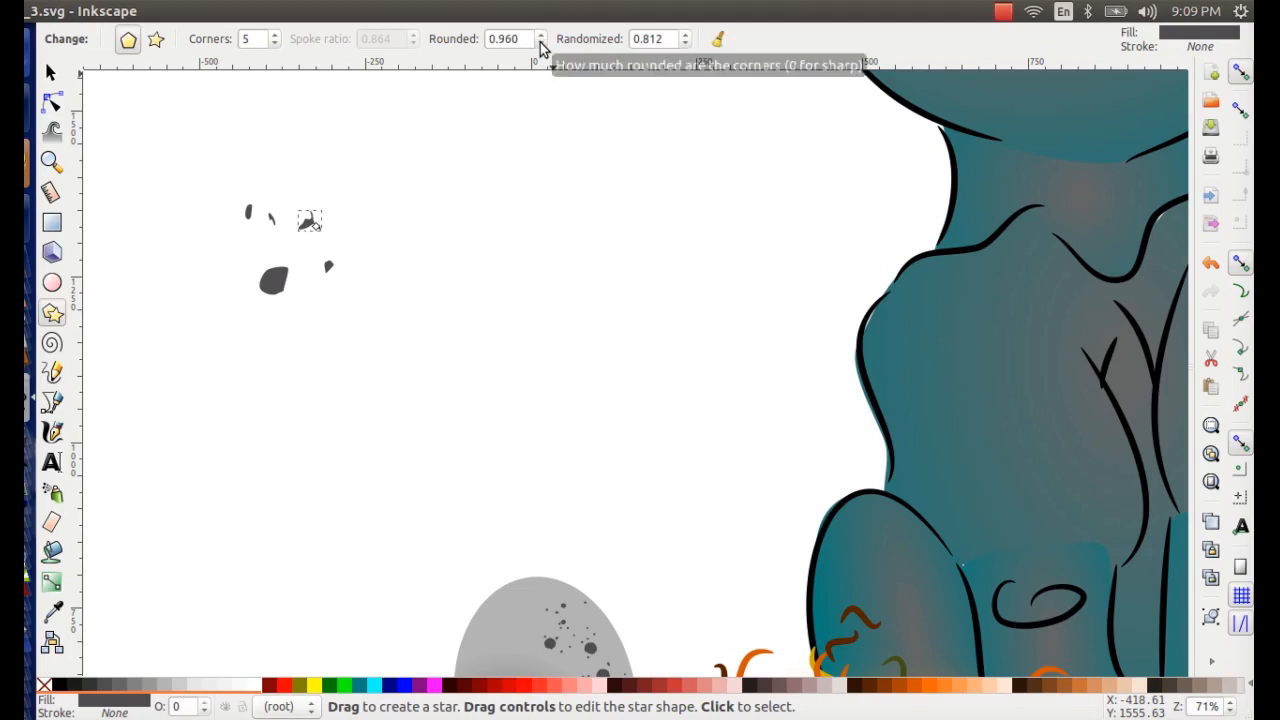
{"action": "left_click", "coordinate": [683, 35]}
{"action": "left_click", "coordinate": [684, 43]}
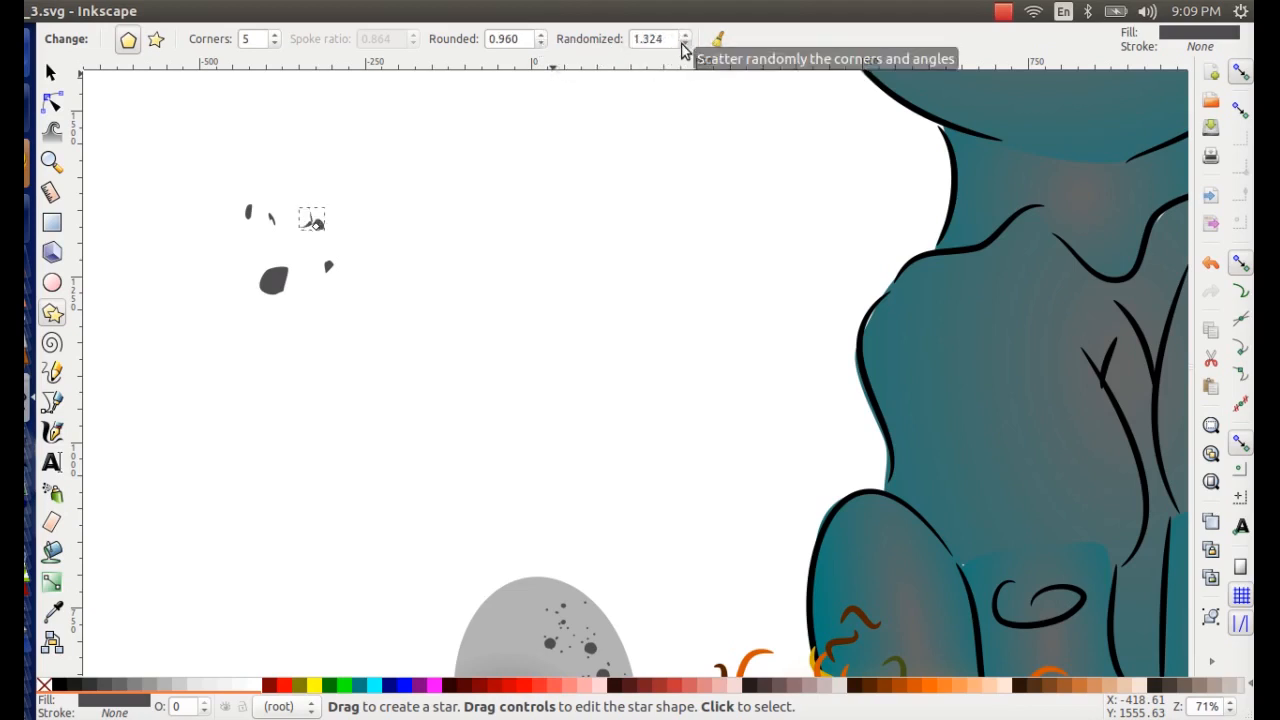
{"action": "left_click", "coordinate": [686, 34]}
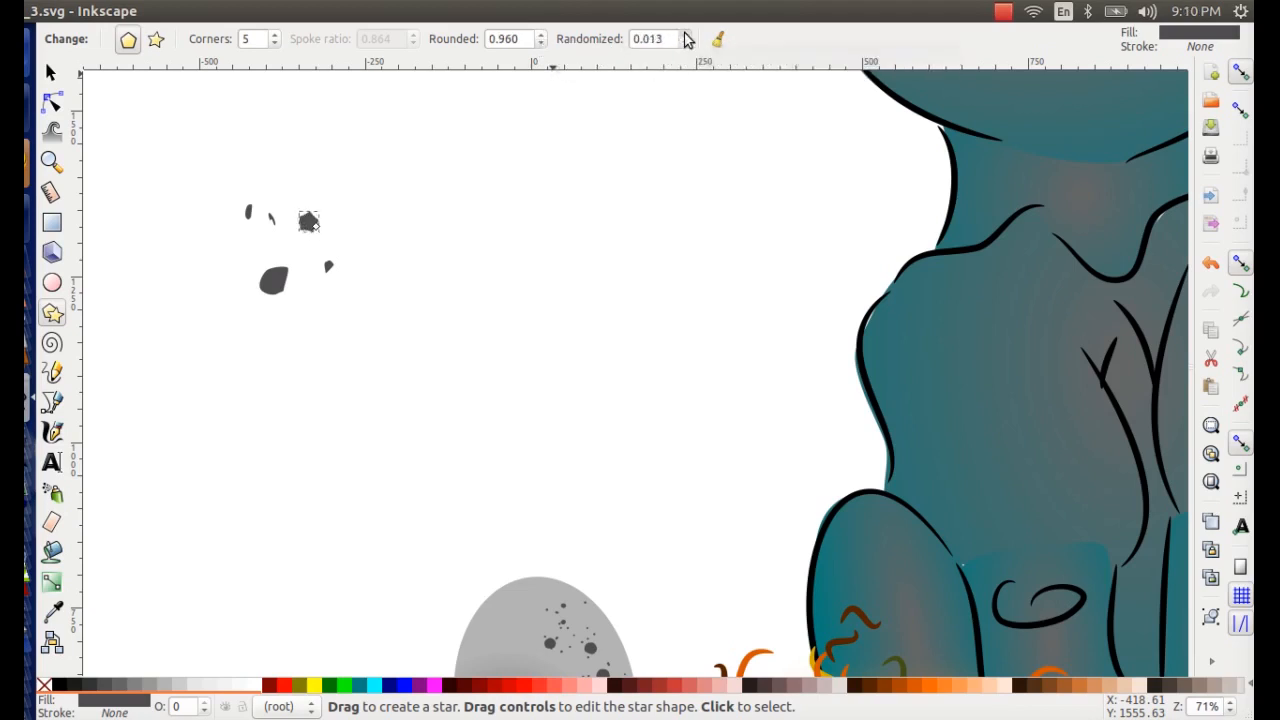
{"action": "left_click", "coordinate": [687, 34]}
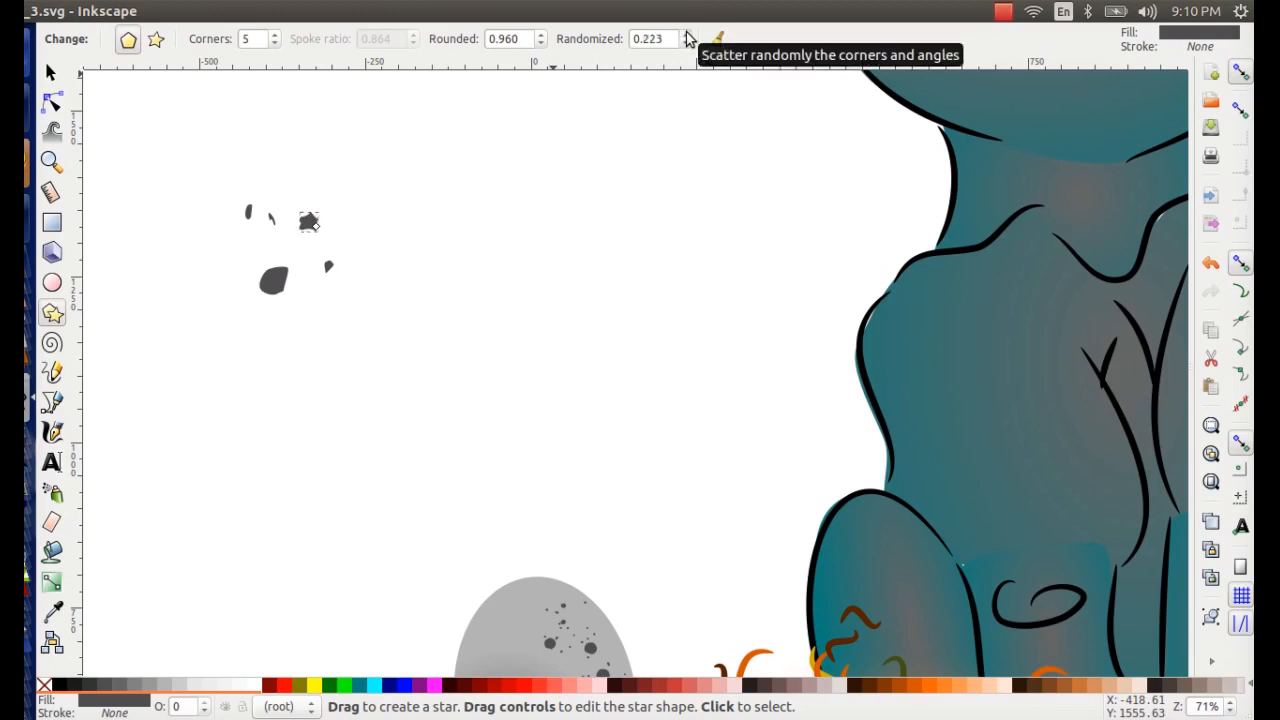
- Reshape the thin narrow speckle between the other two upper spots into a fuller, rounder form
{"action": "left_click", "coordinate": [52, 162]}
{"action": "left_click_drag", "start_coordinate": [163, 164], "coordinate": [394, 300]}
{"action": "left_click_drag", "start_coordinate": [573, 355], "coordinate": [363, 267]}
{"action": "left_click", "coordinate": [51, 105]}
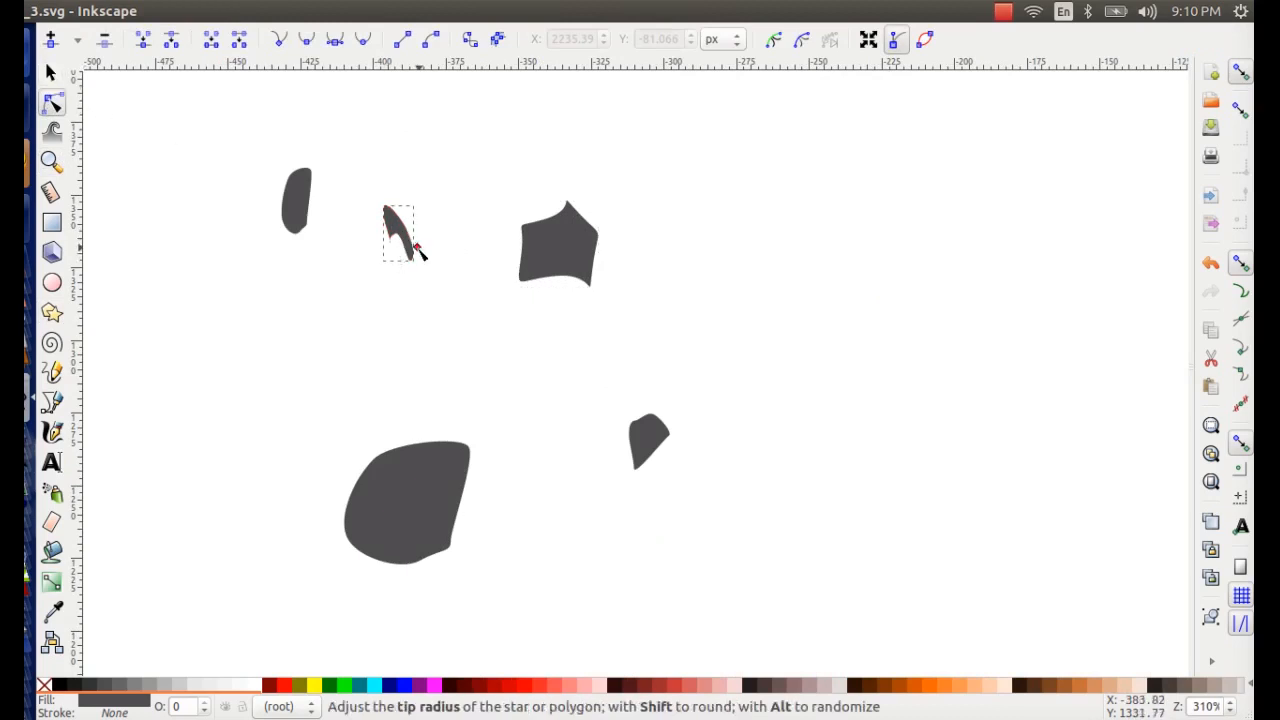
{"action": "left_click_drag", "start_coordinate": [415, 248], "coordinate": [420, 255]}
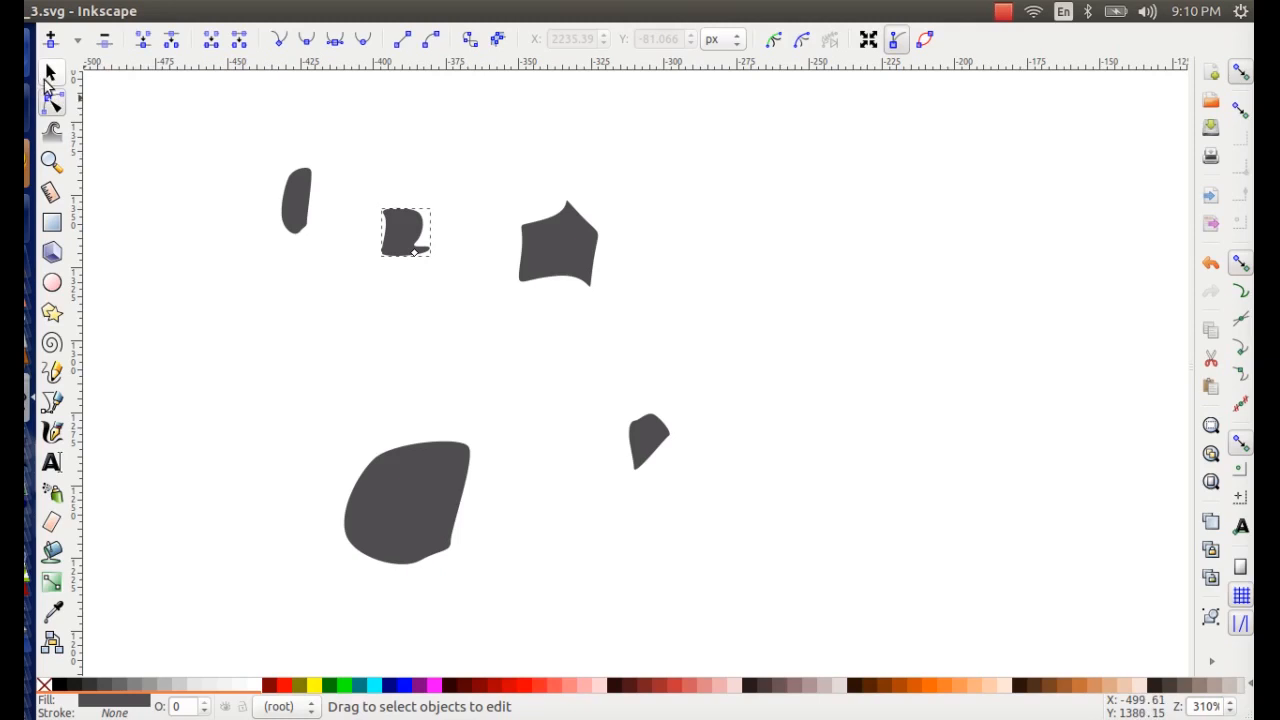
- Paste another small spot above the largest speckle and alter its outline
{"action": "left_click", "coordinate": [647, 438]}
{"action": "key", "text": "ctrl+v"}
{"action": "left_click_drag", "start_coordinate": [457, 352], "coordinate": [459, 356]}
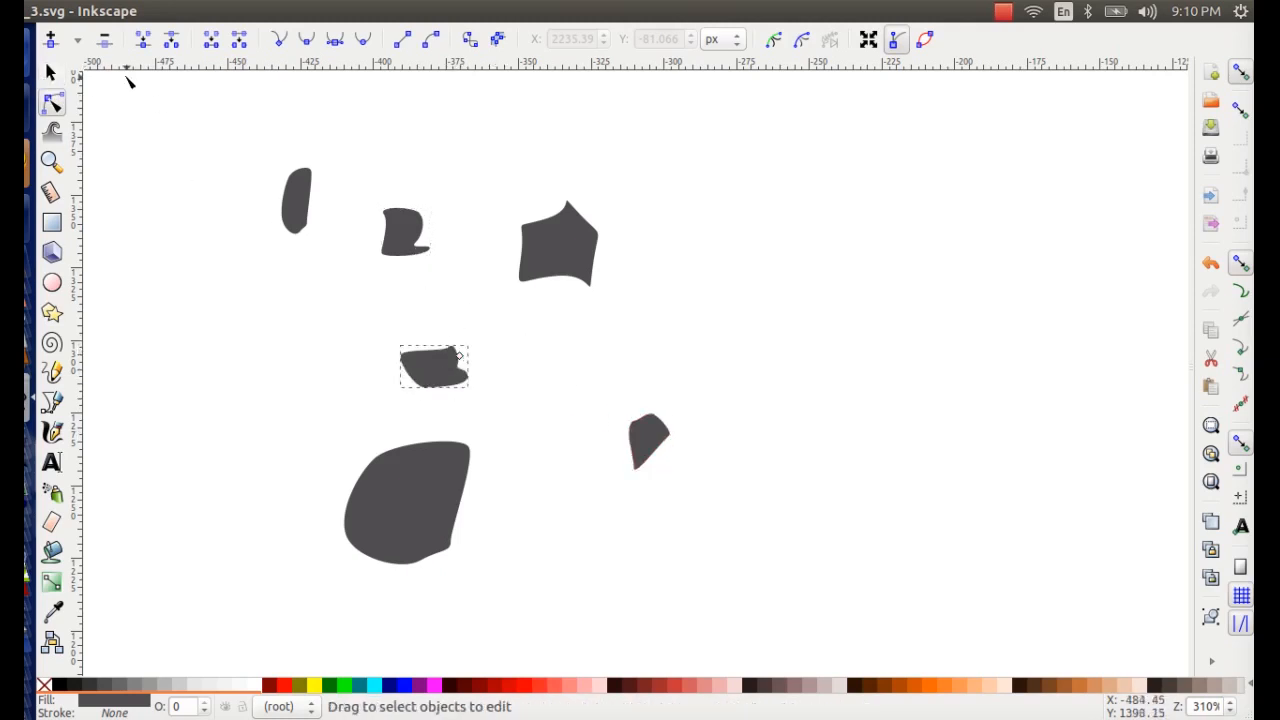
- Try to spray clones of all six dark spots onto the creature's left shoulder with the Spray tool
{"action": "key", "text": "s"}
{"action": "left_click_drag", "start_coordinate": [160, 123], "coordinate": [701, 567]}
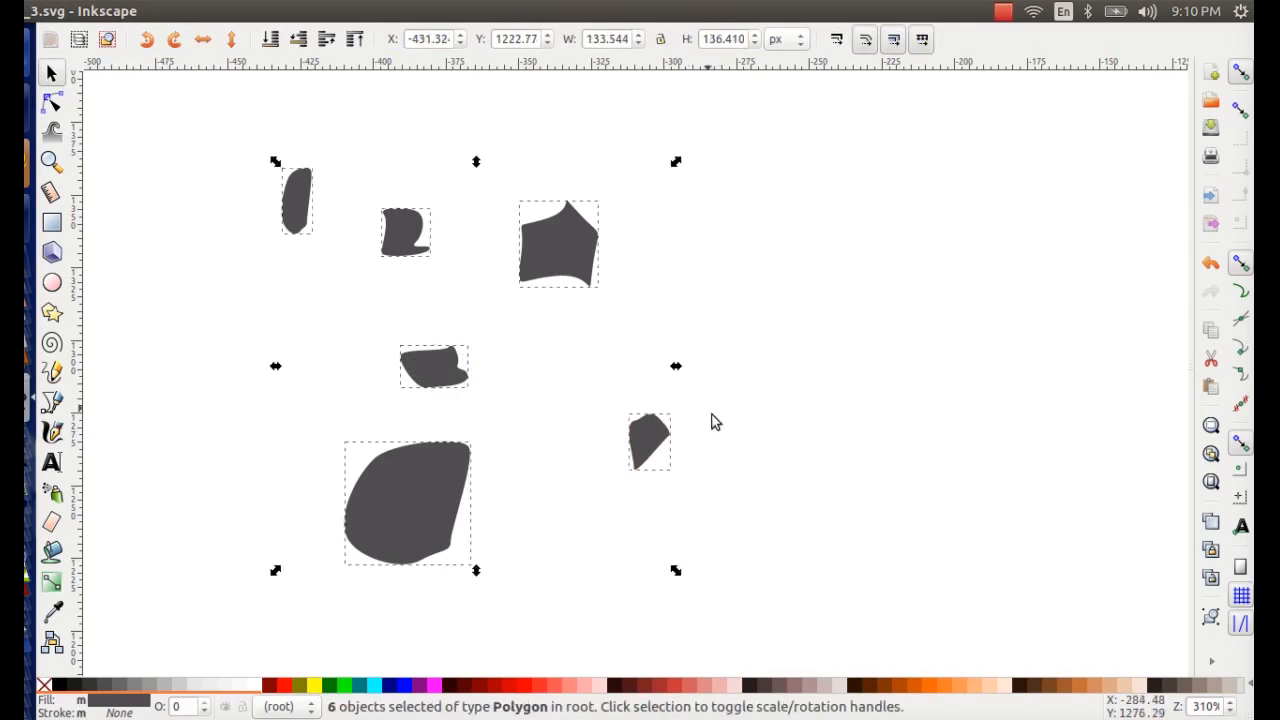
{"action": "key", "text": "minus"}
{"action": "key", "text": "minus"}
{"action": "key", "text": "minus"}
{"action": "key", "text": "minus"}
{"action": "key", "text": "minus"}
{"action": "key", "text": "minus"}
{"action": "key", "text": "minus"}
{"action": "mouse_move", "coordinate": [760, 390]}
{"action": "left_mouse_down"}
{"action": "mouse_move", "coordinate": [691, 340]}
{"action": "mouse_move", "coordinate": [598, 301]}
{"action": "left_mouse_up"}
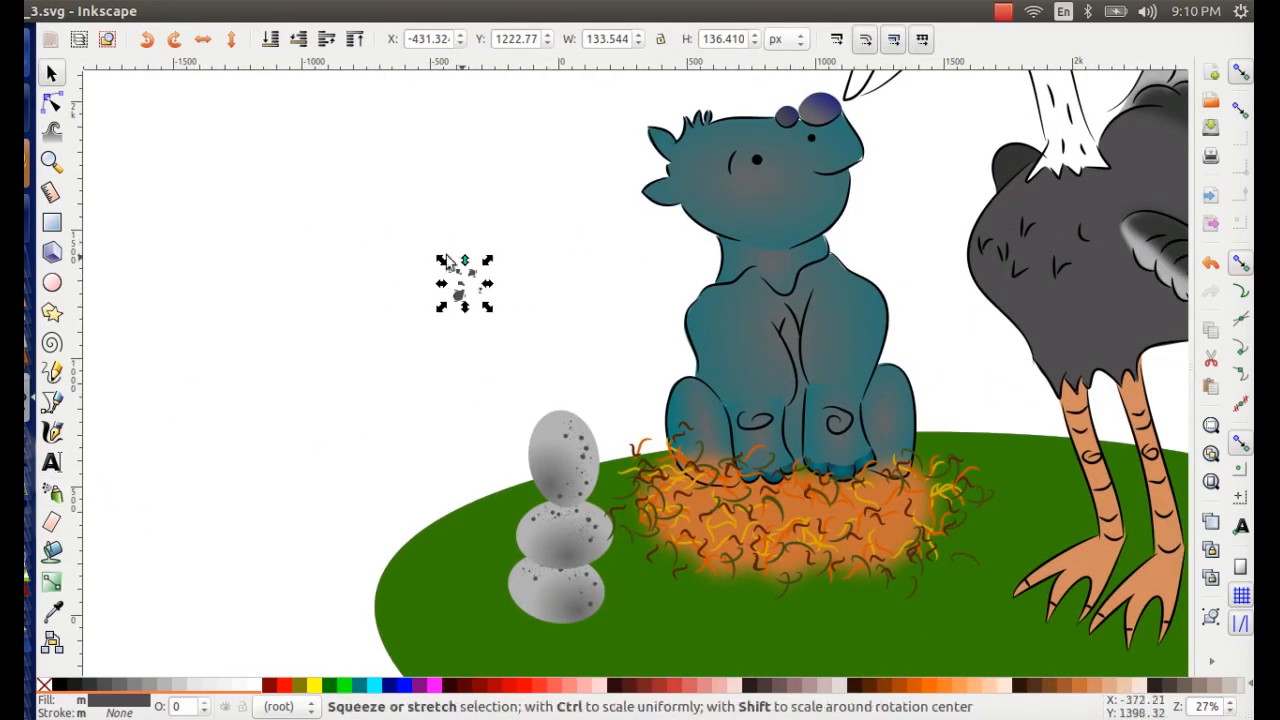
{"action": "left_click", "coordinate": [53, 493]}
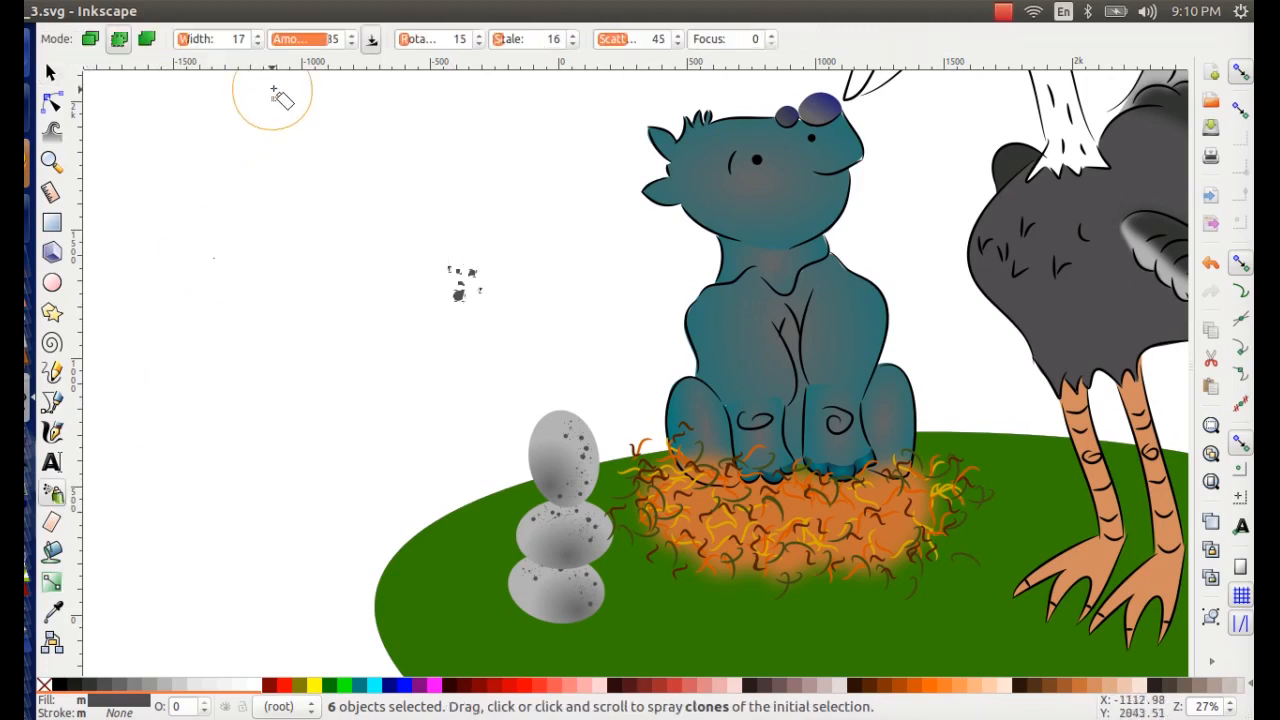
{"action": "left_click_drag", "start_coordinate": [757, 354], "coordinate": [724, 330]}
{"action": "scroll", "coordinate": [724, 330], "scroll_direction": "up", "scroll_amount": 2}
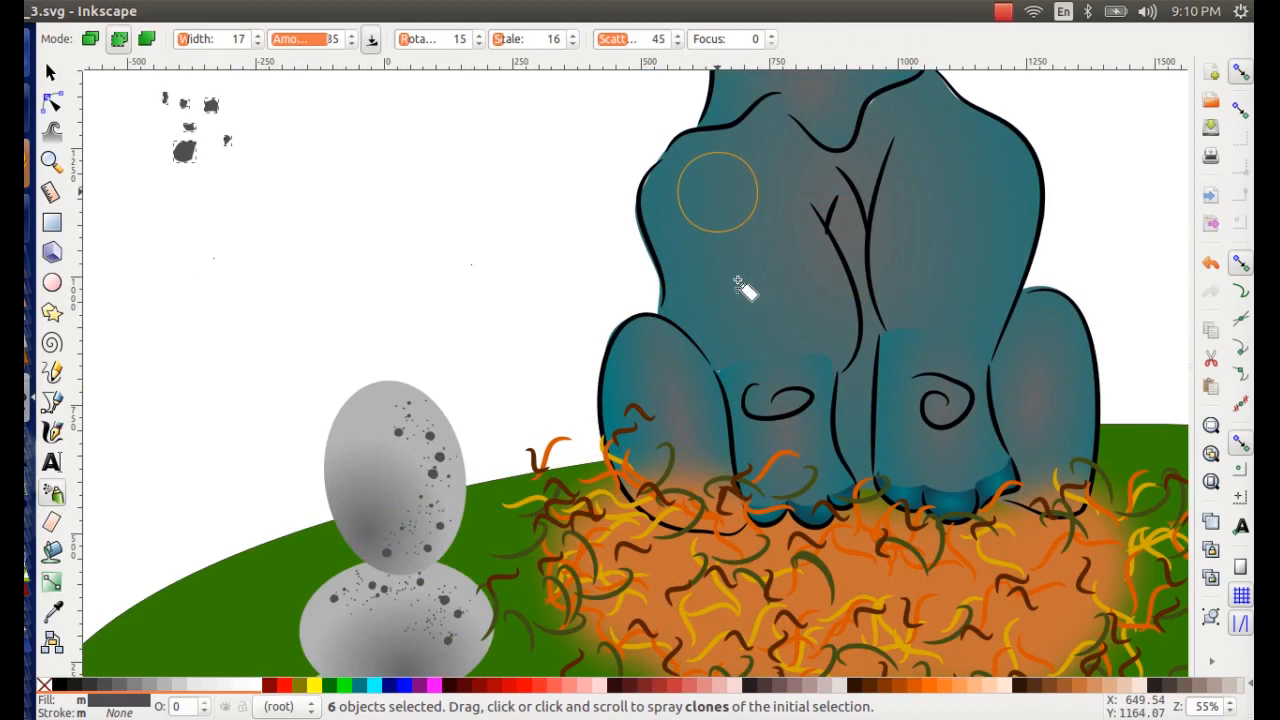
{"action": "left_click", "coordinate": [697, 196]}
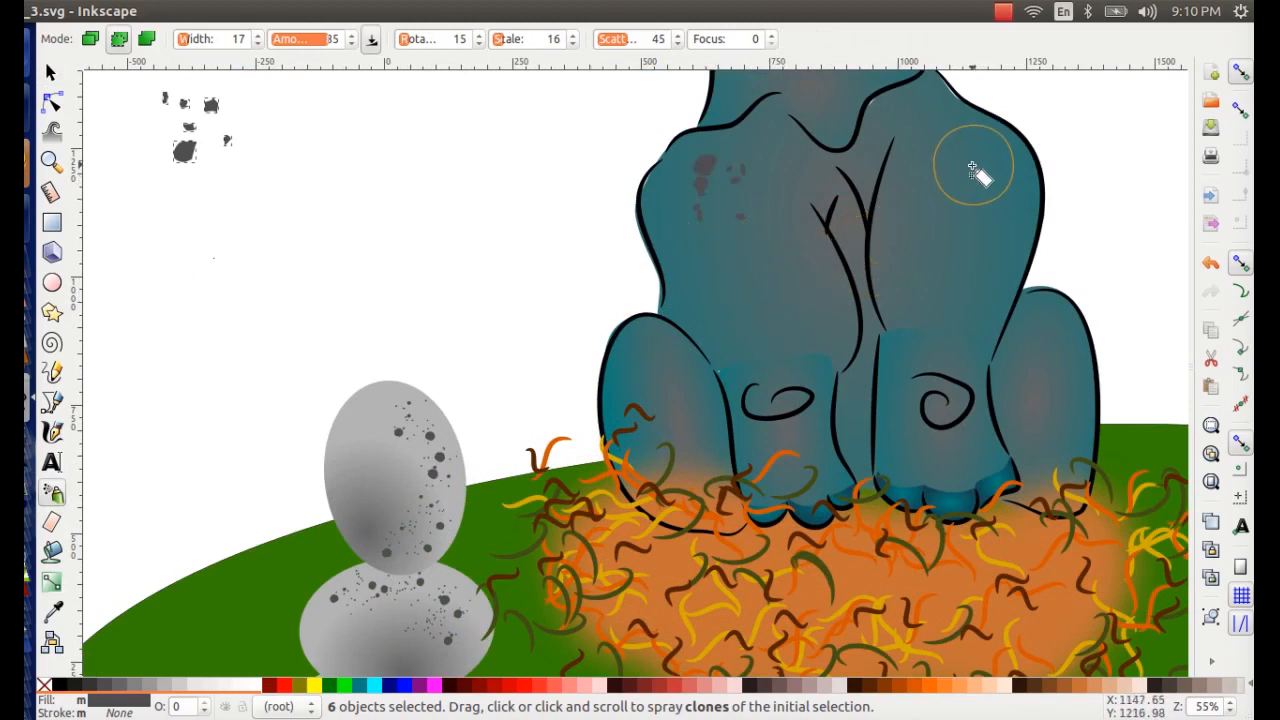
{"action": "key", "text": "ctrl+z"}
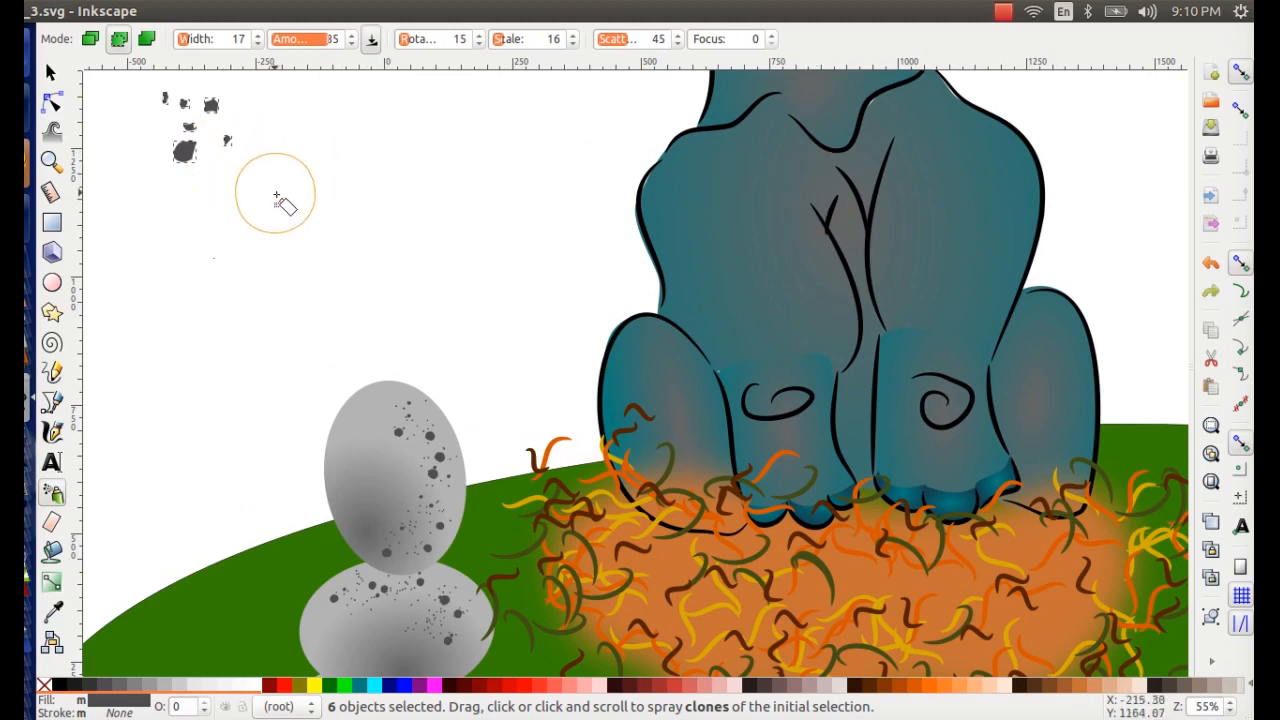
- Shrink the six spots to about 66 px wide overall and spray clones on the creature's shoulders and left thigh
{"action": "mouse_move", "coordinate": [277, 195]}
{"action": "left_mouse_down"}
{"action": "mouse_move", "coordinate": [335, 213]}
{"action": "mouse_move", "coordinate": [254, 174]}
{"action": "mouse_move", "coordinate": [262, 150]}
{"action": "left_mouse_up"}
{"action": "left_click", "coordinate": [53, 74]}
{"action": "left_click", "coordinate": [52, 492]}
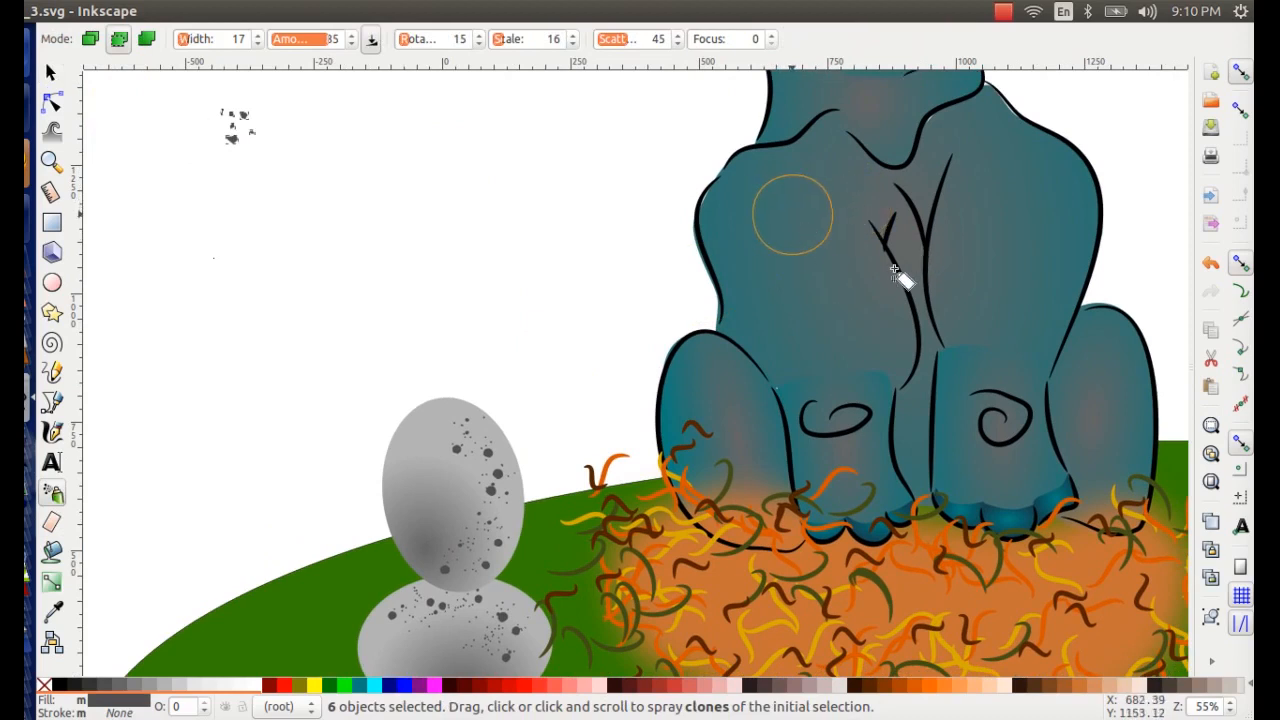
{"action": "left_click", "coordinate": [795, 212]}
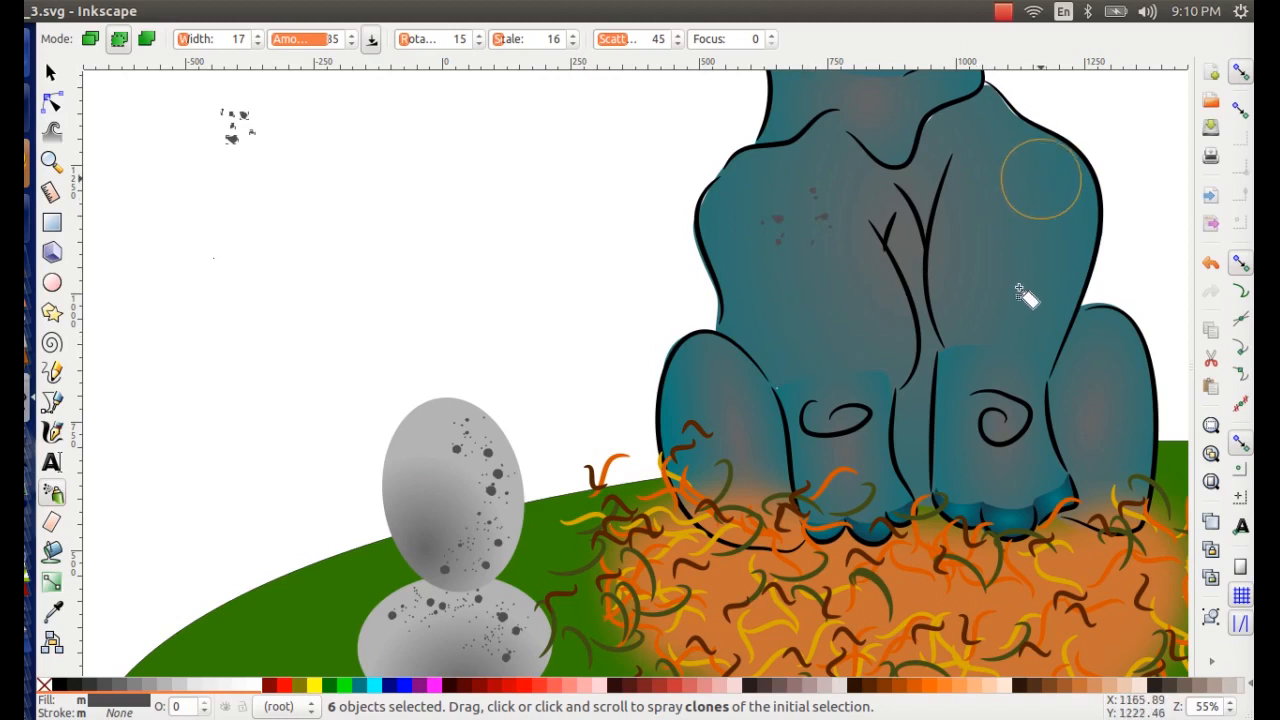
{"action": "left_click", "coordinate": [1041, 179]}
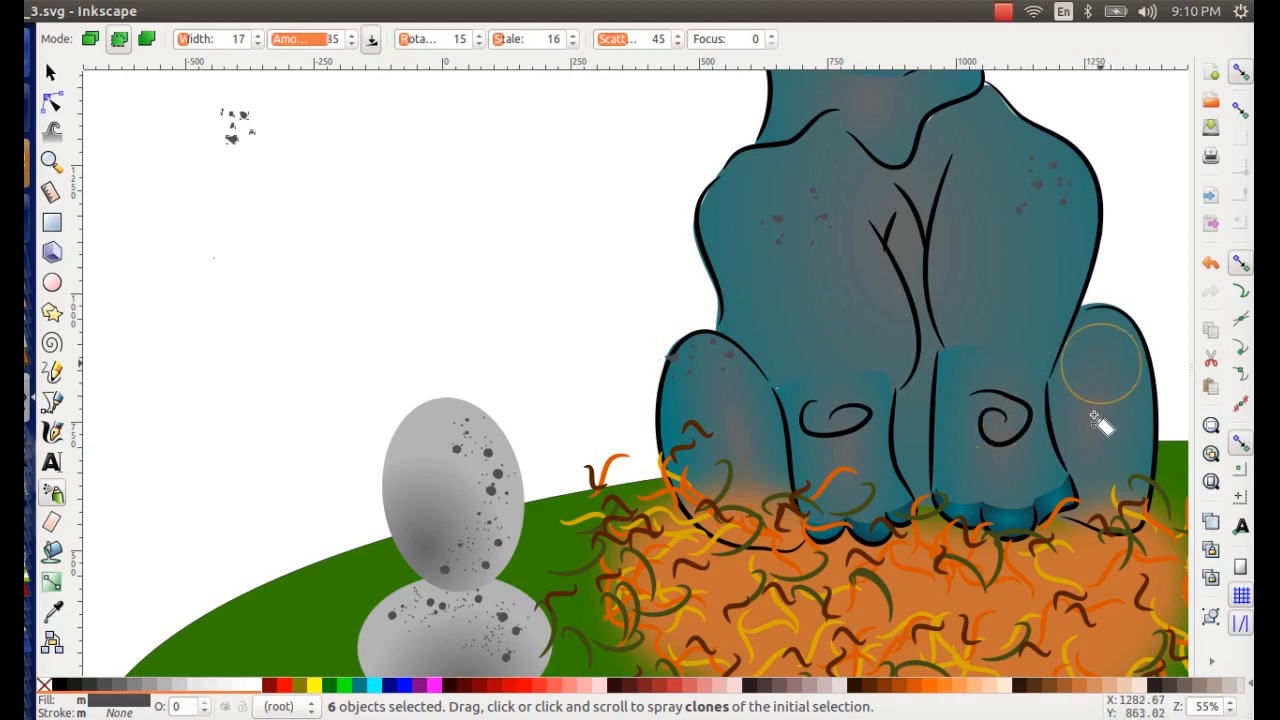
- Try to spray speckle clones on the creature's cheek
{"action": "scroll", "coordinate": [971, 386], "scroll_direction": "up", "scroll_amount": 10}
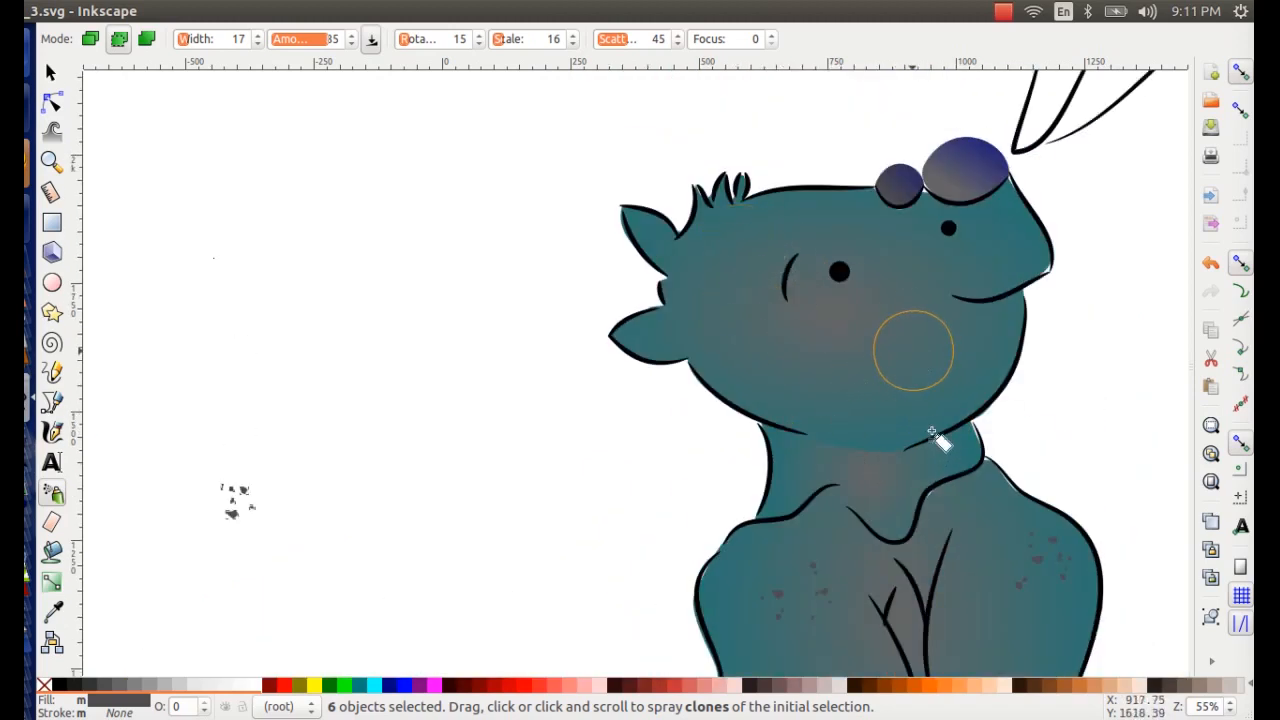
{"action": "left_click", "coordinate": [914, 350]}
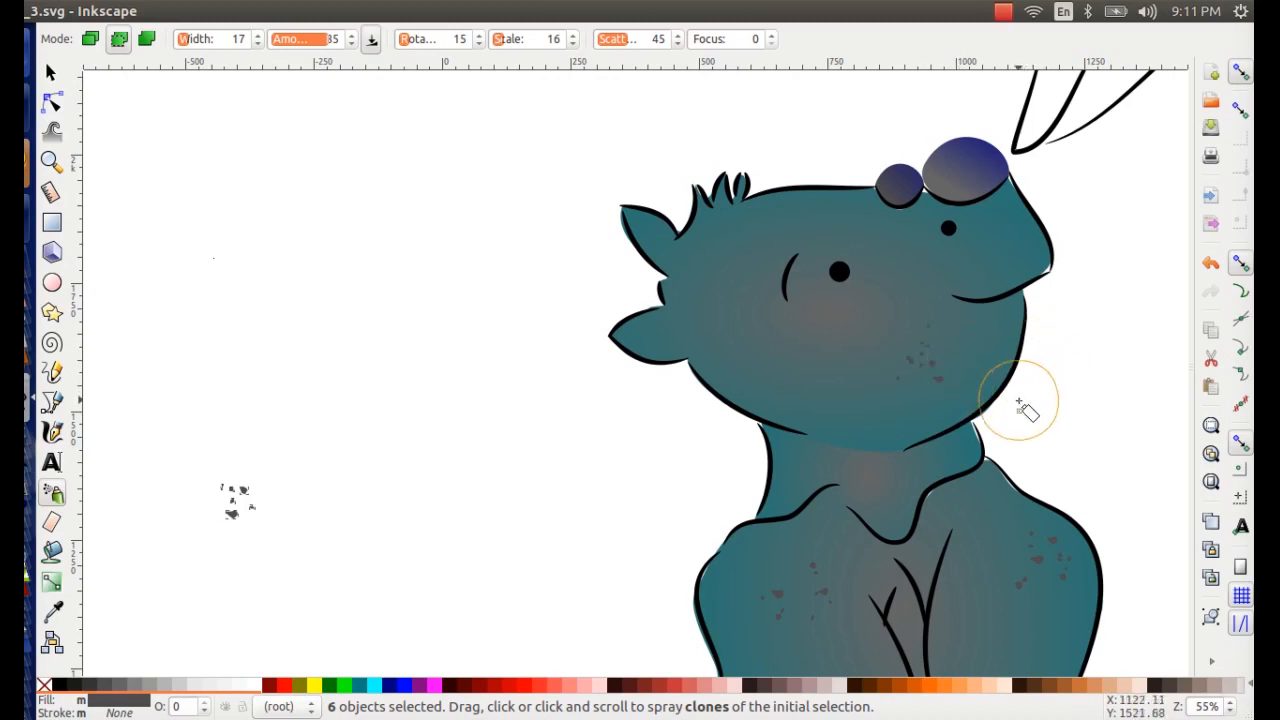
{"action": "key", "text": "ctrl+z"}
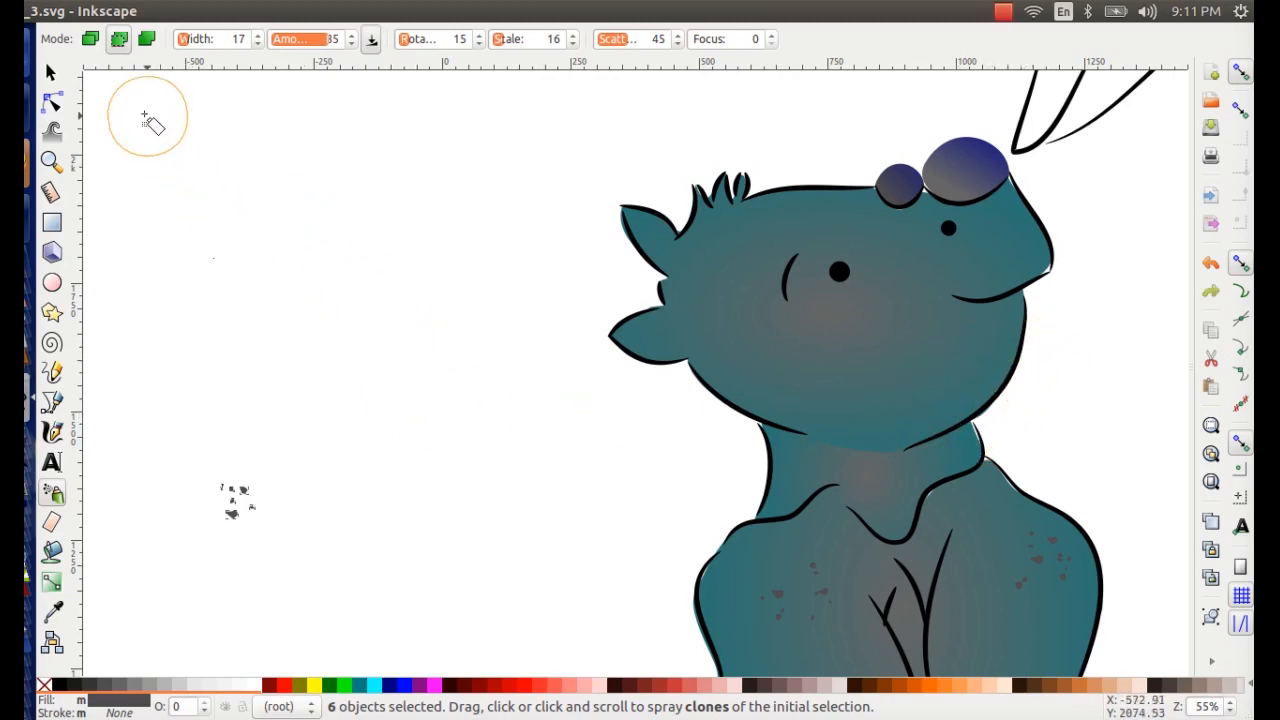
- Delete the six original dark spots beside the creature
{"action": "left_click", "coordinate": [51, 72]}
{"action": "left_click_drag", "start_coordinate": [194, 366], "coordinate": [312, 562]}
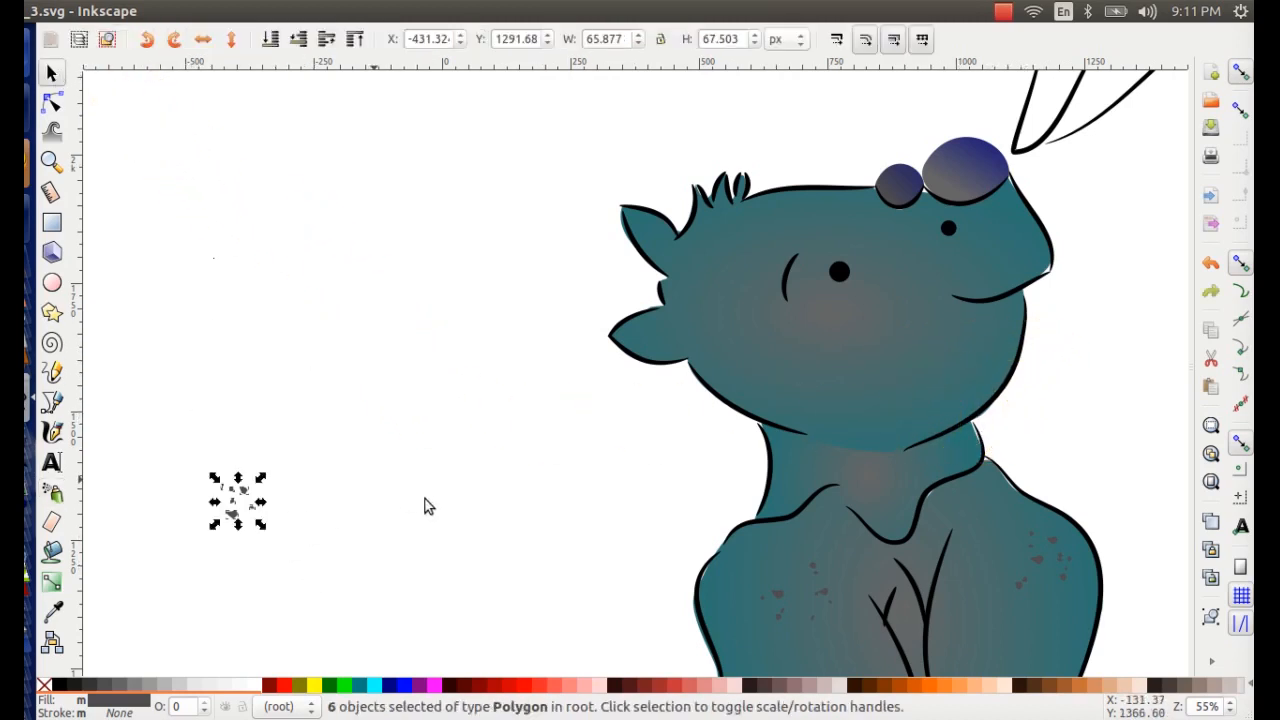
{"action": "key", "text": "Delete"}
- Soften the green ground shape beneath the characters with a 9.0% blur
{"action": "key", "text": "minus"}
{"action": "key", "text": "minus"}
{"action": "key", "text": "minus"}
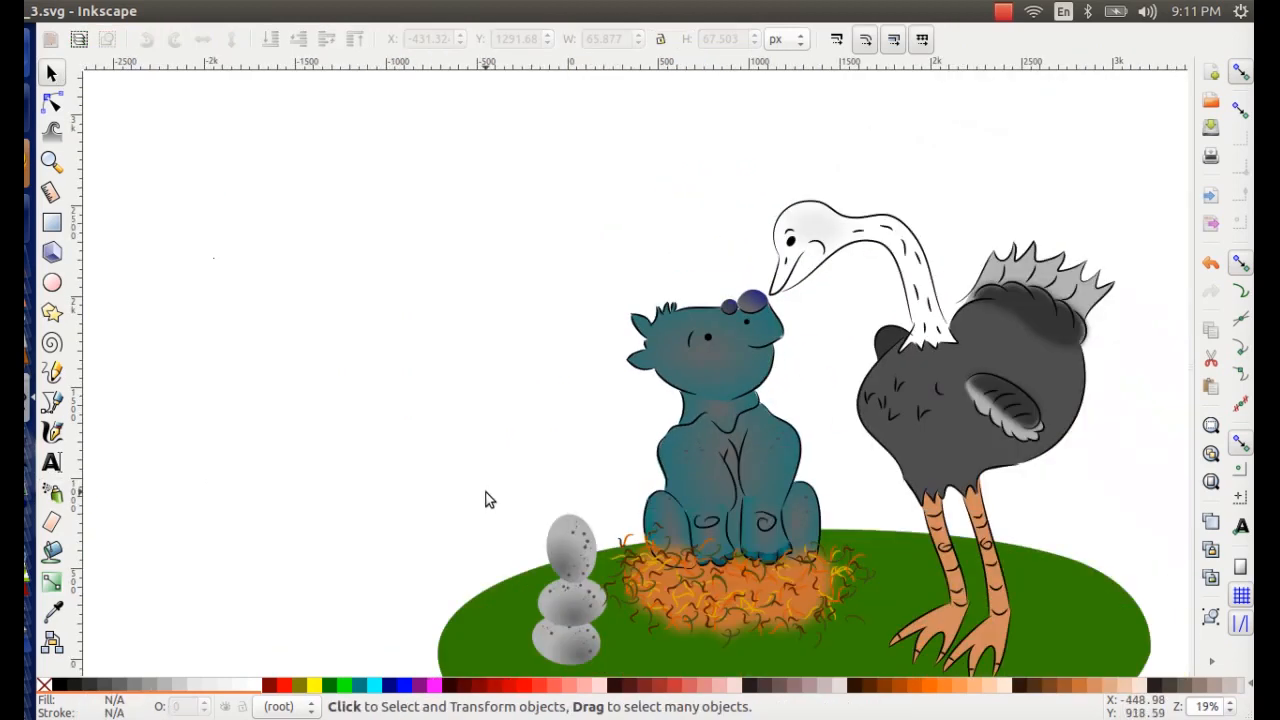
{"action": "key", "text": "minus"}
{"action": "key", "text": "plus"}
{"action": "key", "text": "minus"}
{"action": "left_click_drag", "start_coordinate": [838, 584], "coordinate": [693, 429]}
{"action": "left_click", "coordinate": [630, 474]}
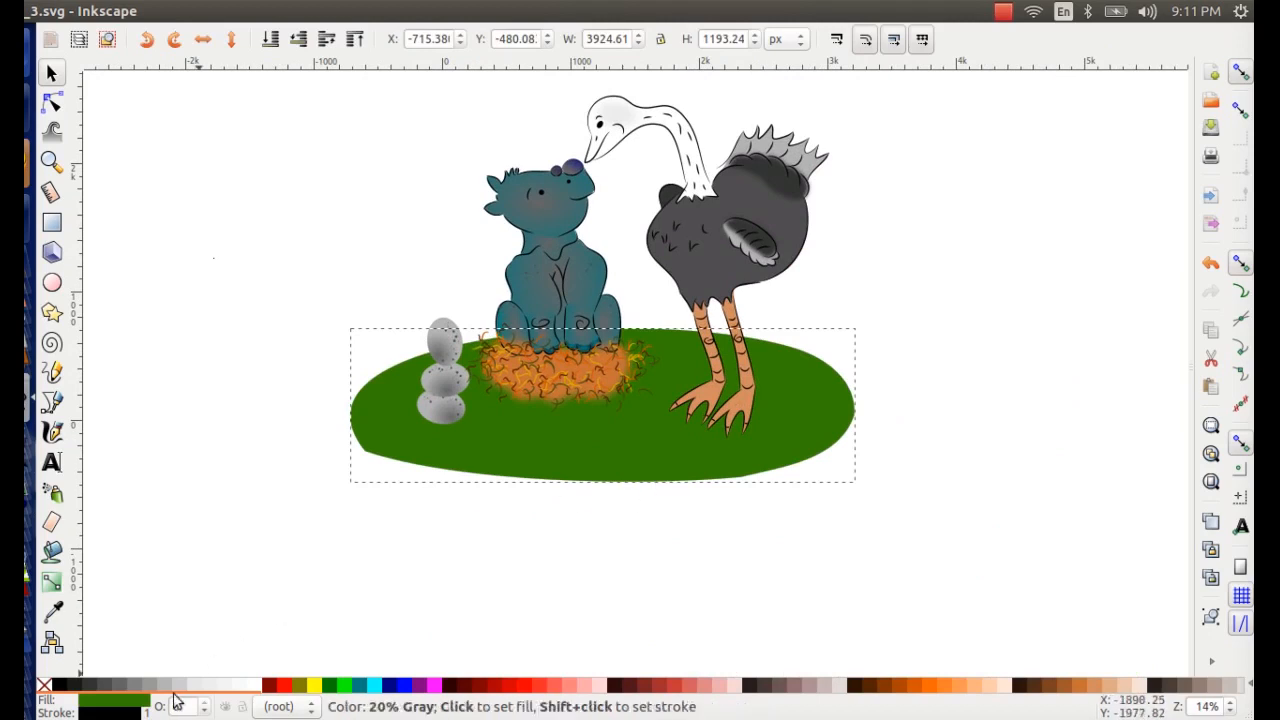
{"action": "left_click", "coordinate": [113, 706]}
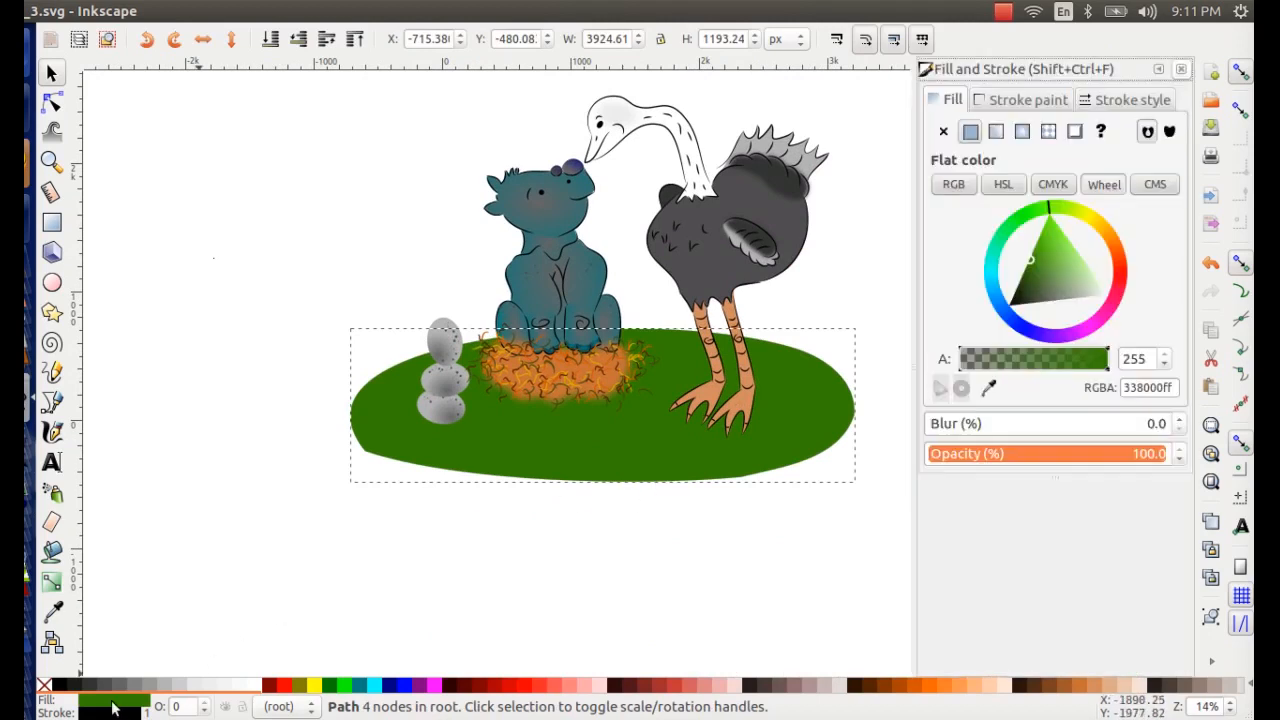
{"action": "left_click", "coordinate": [1179, 421]}
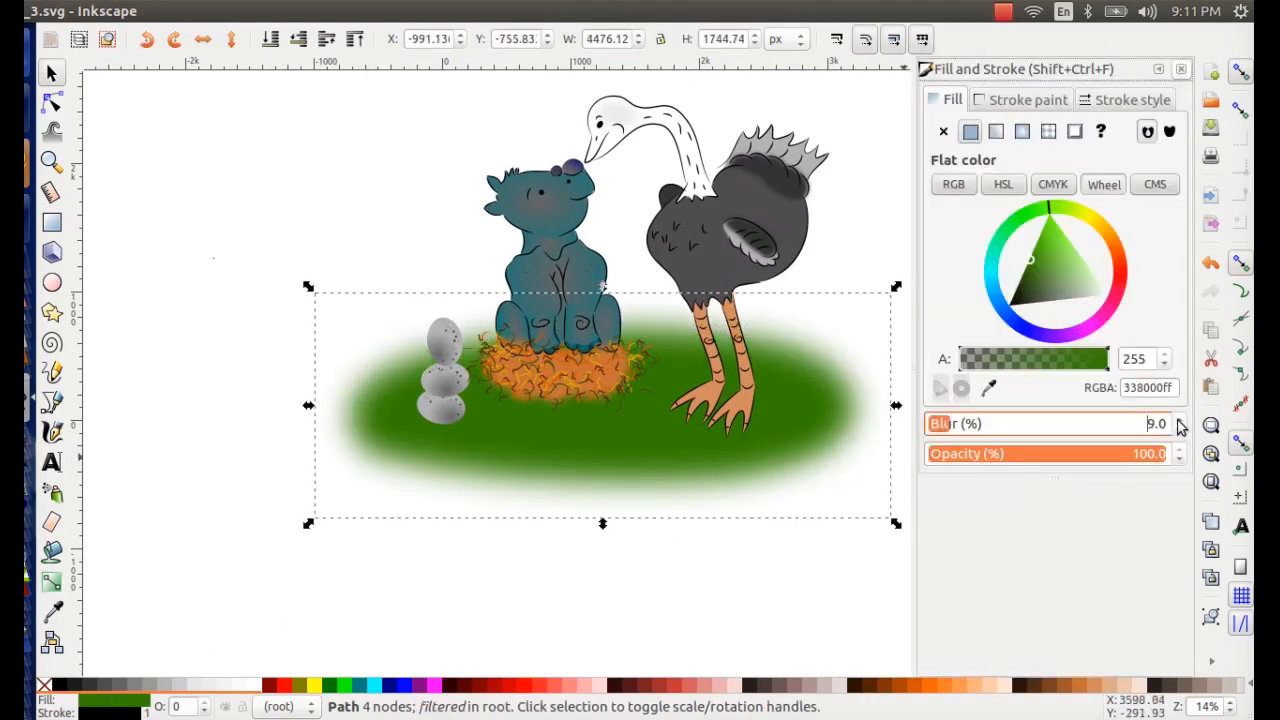
- Enlarge the blurred ground to about 6743 by 4047 px and reposition it under the characters and eggs
{"action": "left_click_drag", "start_coordinate": [605, 538], "coordinate": [603, 570]}
{"action": "left_click", "coordinate": [602, 484]}
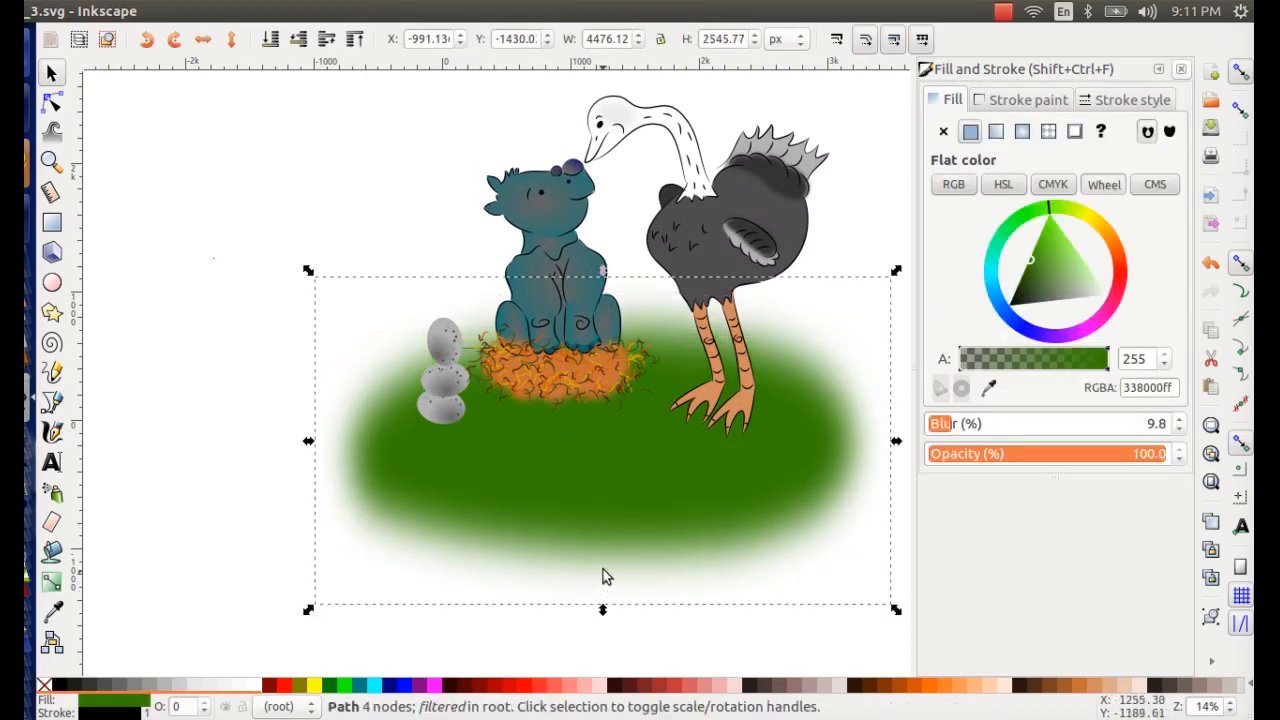
{"action": "key", "text": "minus"}
{"action": "key", "text": "minus"}
{"action": "left_click_drag", "start_coordinate": [698, 409], "coordinate": [783, 409]}
{"action": "left_click_drag", "start_coordinate": [396, 408], "coordinate": [366, 429]}
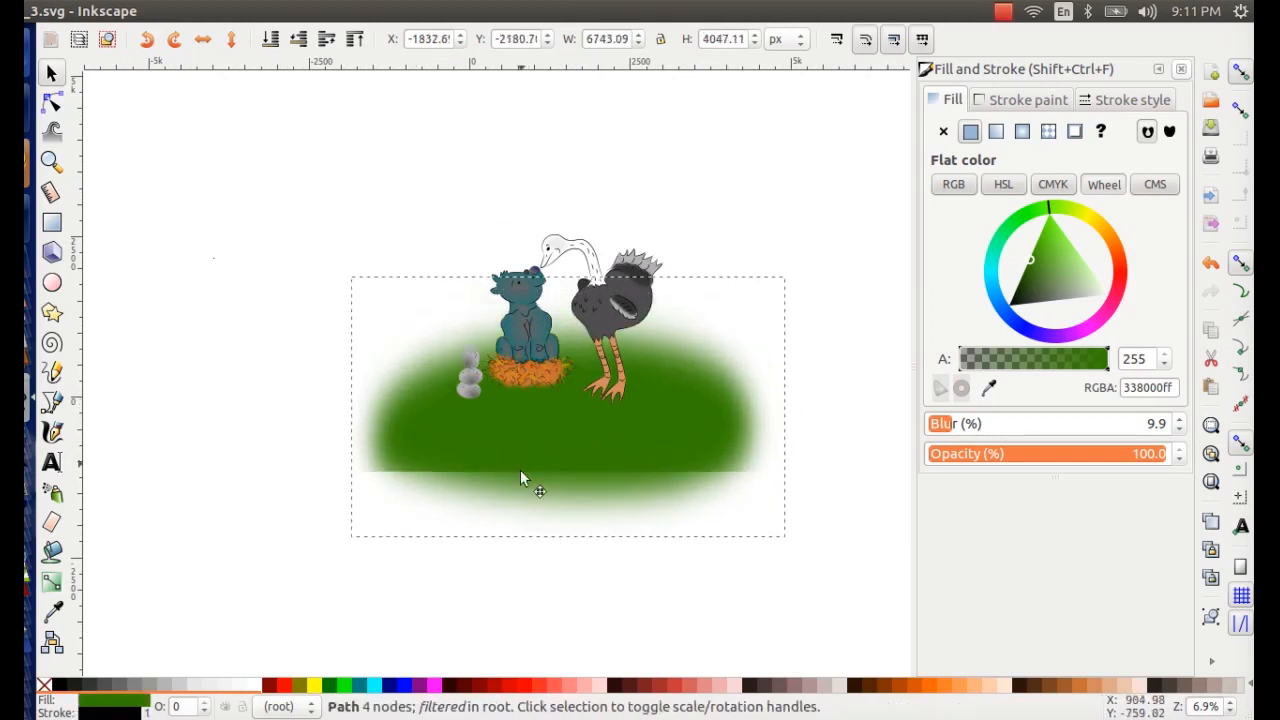
{"action": "left_click_drag", "start_coordinate": [525, 452], "coordinate": [500, 474]}
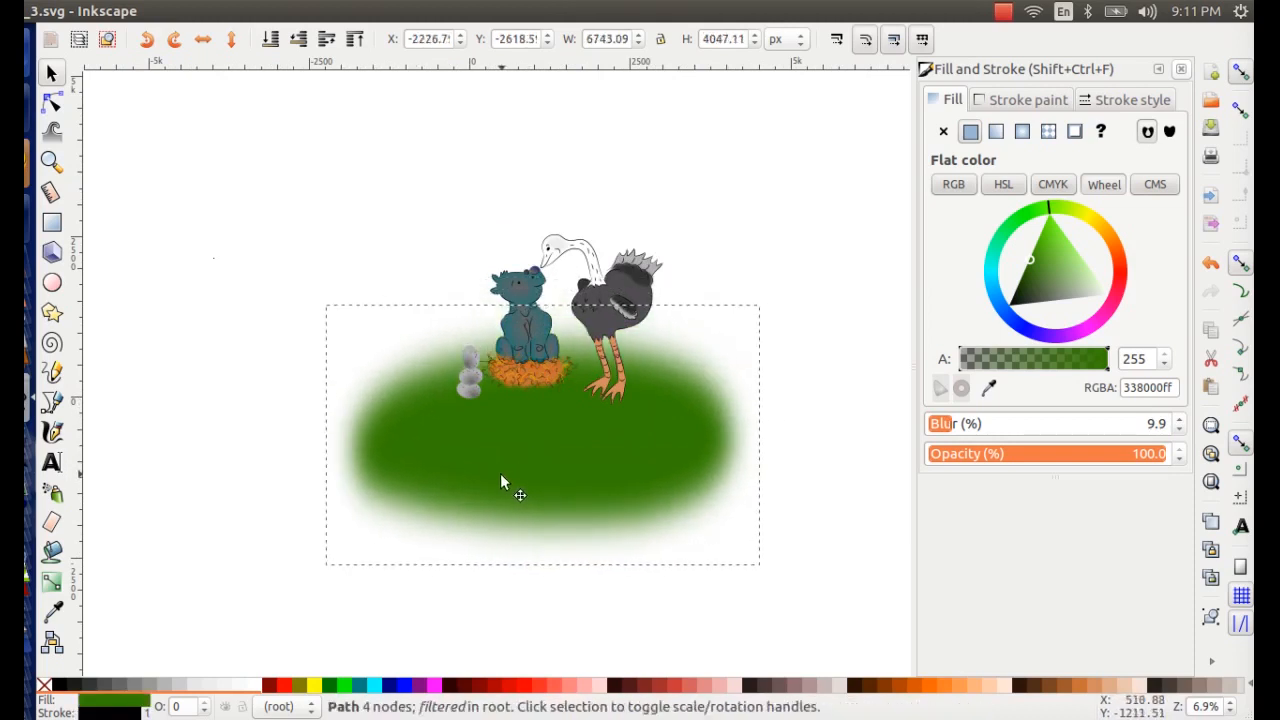
- Draw an ellipse about 7240 by 6904 px over the whole scene and give it a radial gradient fill
{"action": "left_click", "coordinate": [323, 234]}
{"action": "left_click", "coordinate": [57, 285]}
{"action": "left_click_drag", "start_coordinate": [256, 184], "coordinate": [720, 627]}
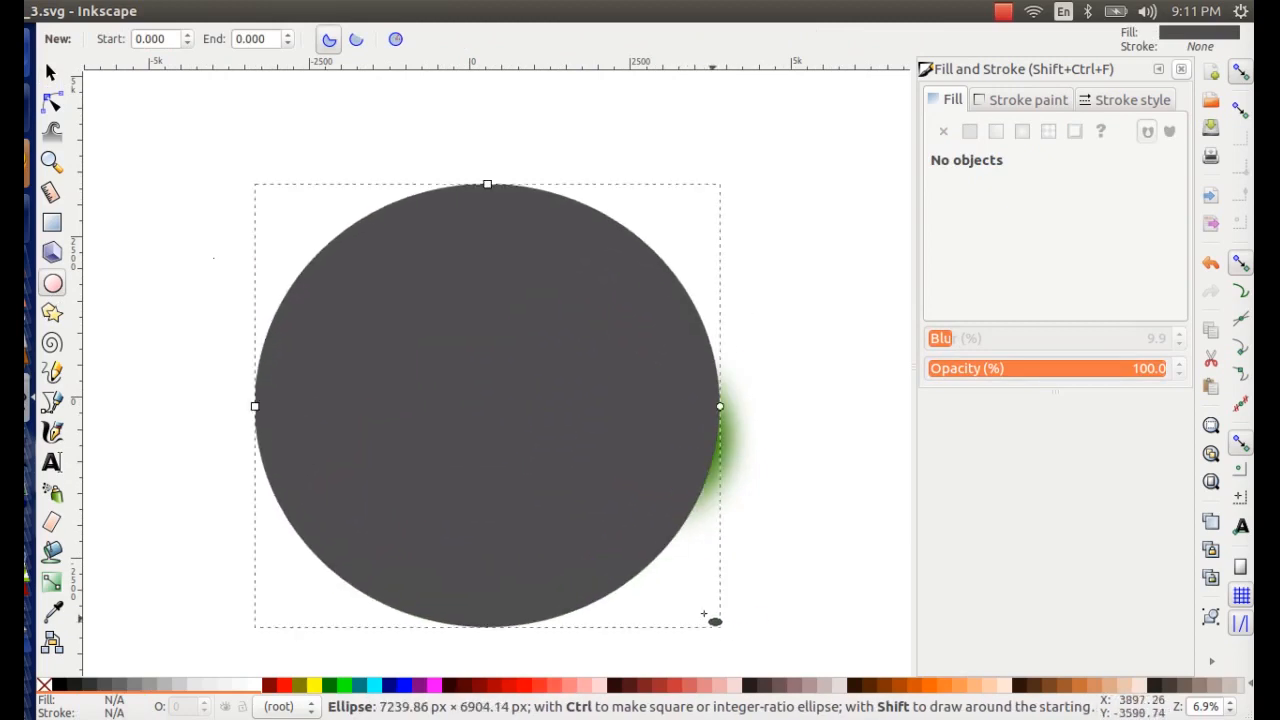
{"action": "left_click", "coordinate": [1022, 131]}
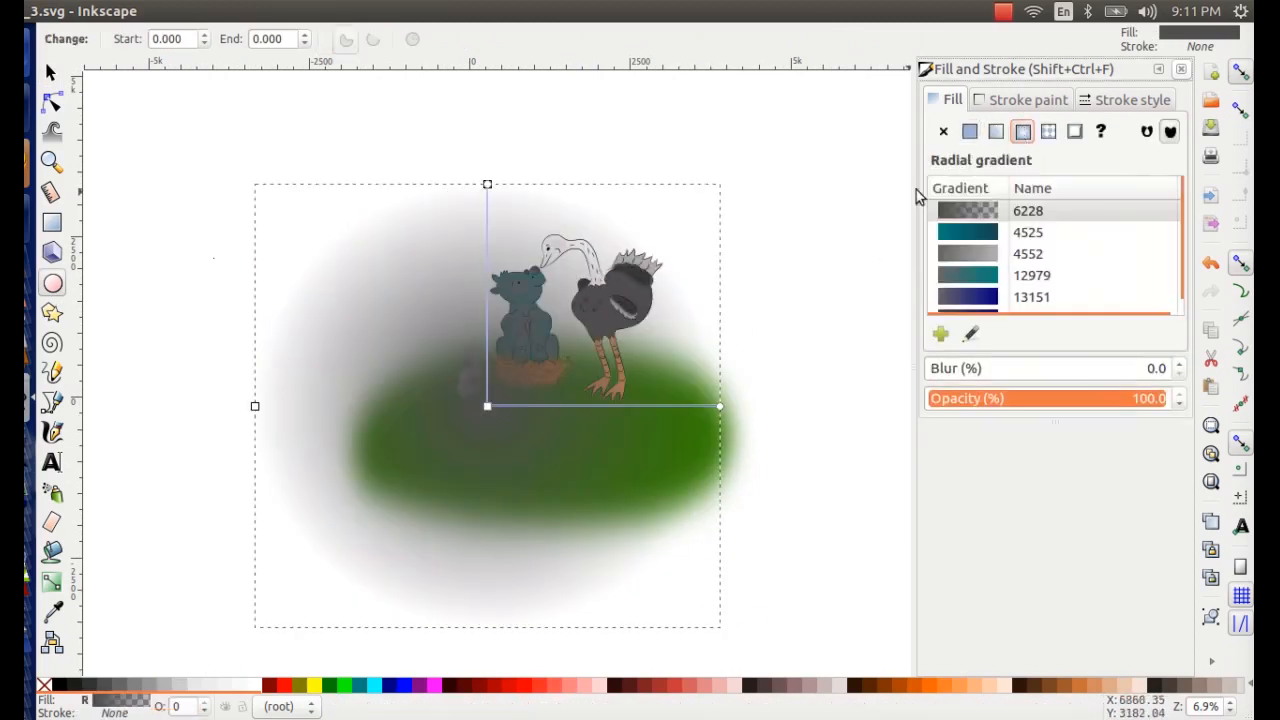
- Make the centre stop of the ellipse's radial gradient white with zero opacity
{"action": "left_click", "coordinate": [489, 408]}
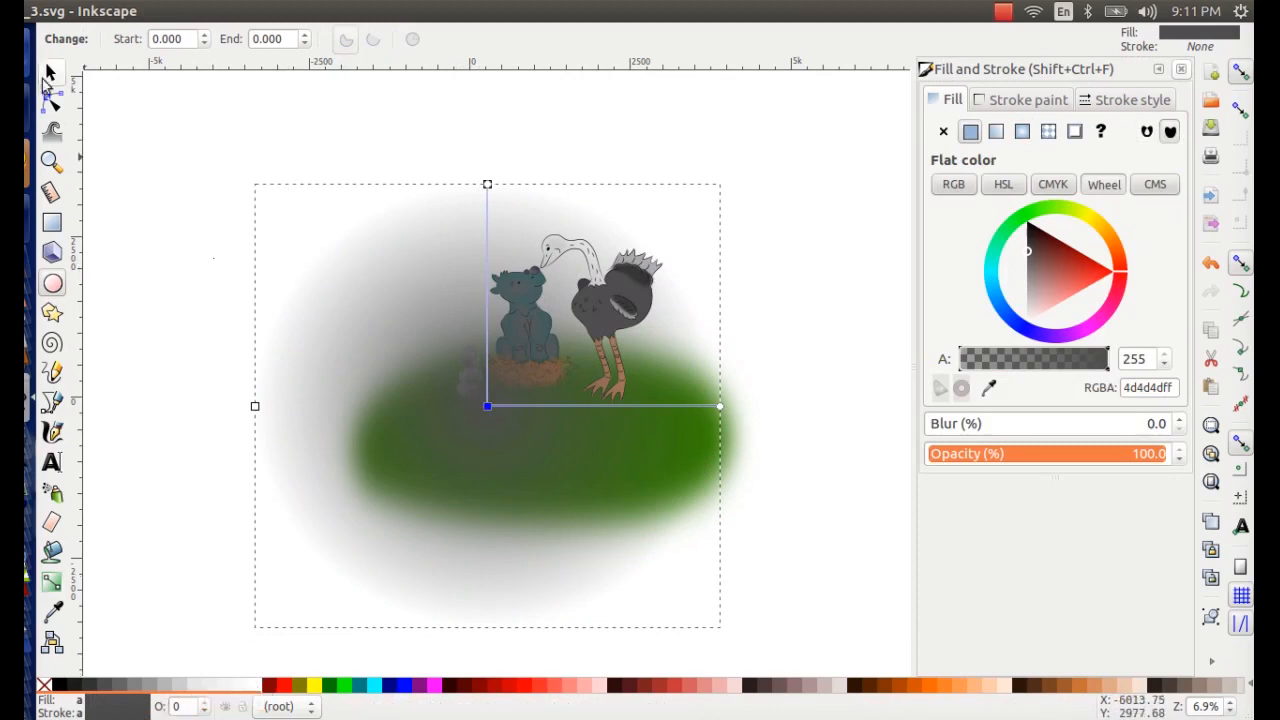
{"action": "left_click", "coordinate": [53, 105]}
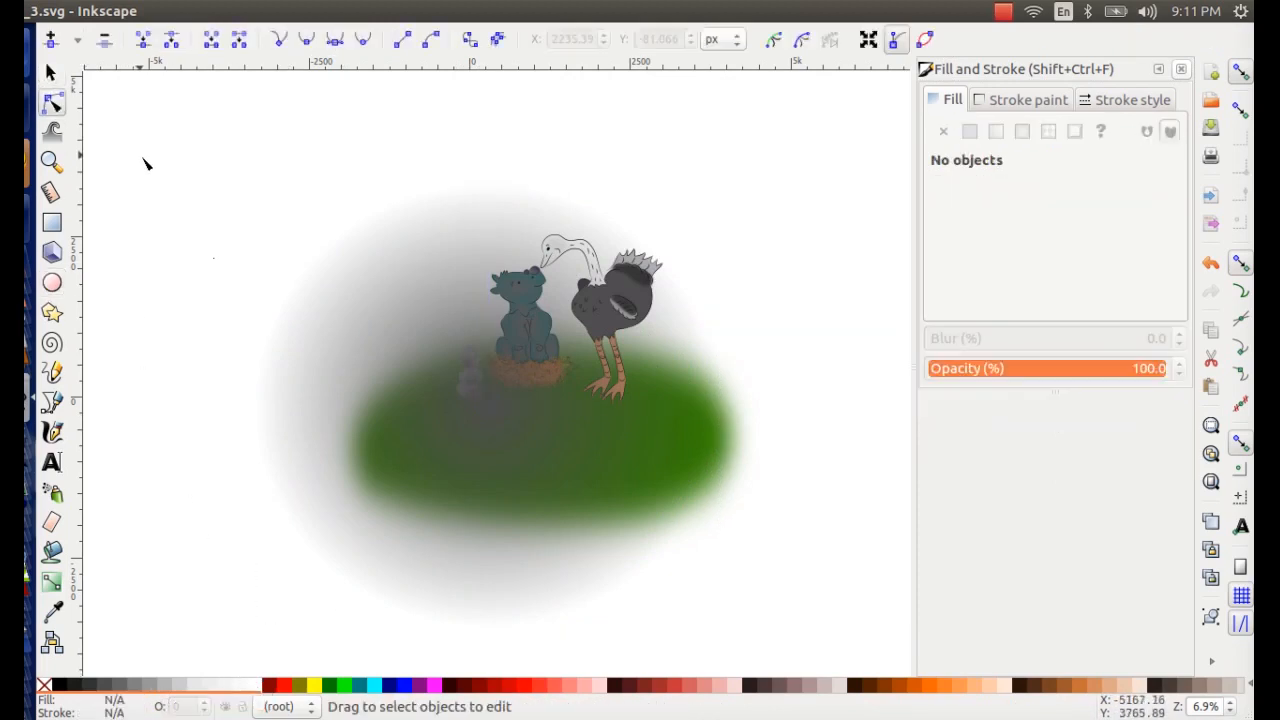
{"action": "left_click", "coordinate": [362, 397]}
{"action": "left_click", "coordinate": [1003, 11]}
{"action": "left_click", "coordinate": [1014, 54]}
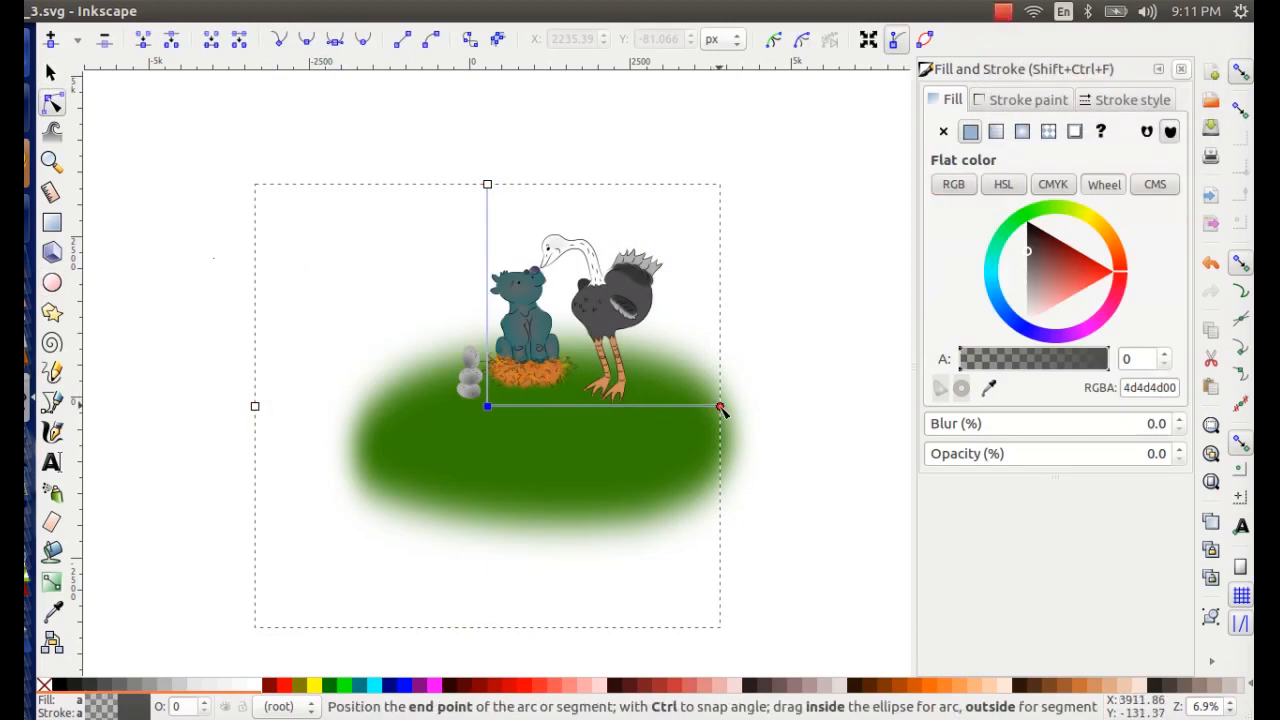
{"action": "left_click", "coordinate": [257, 686]}
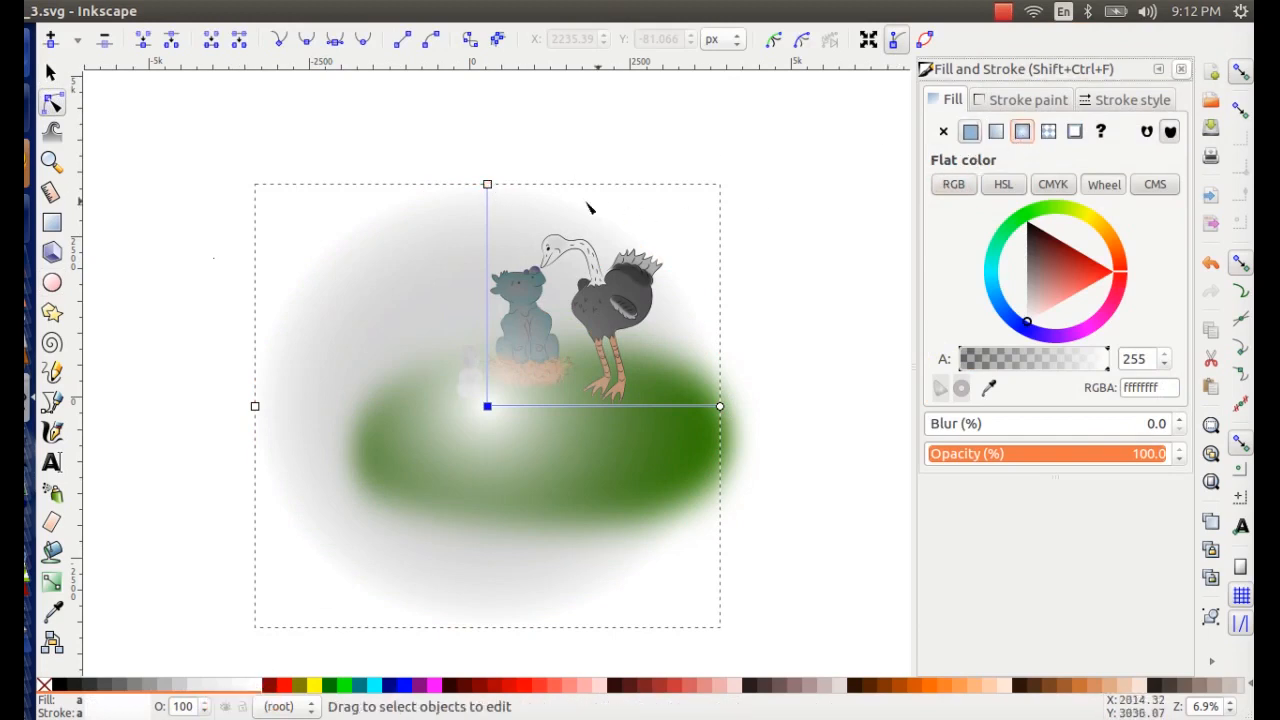
{"action": "left_click", "coordinate": [982, 99]}
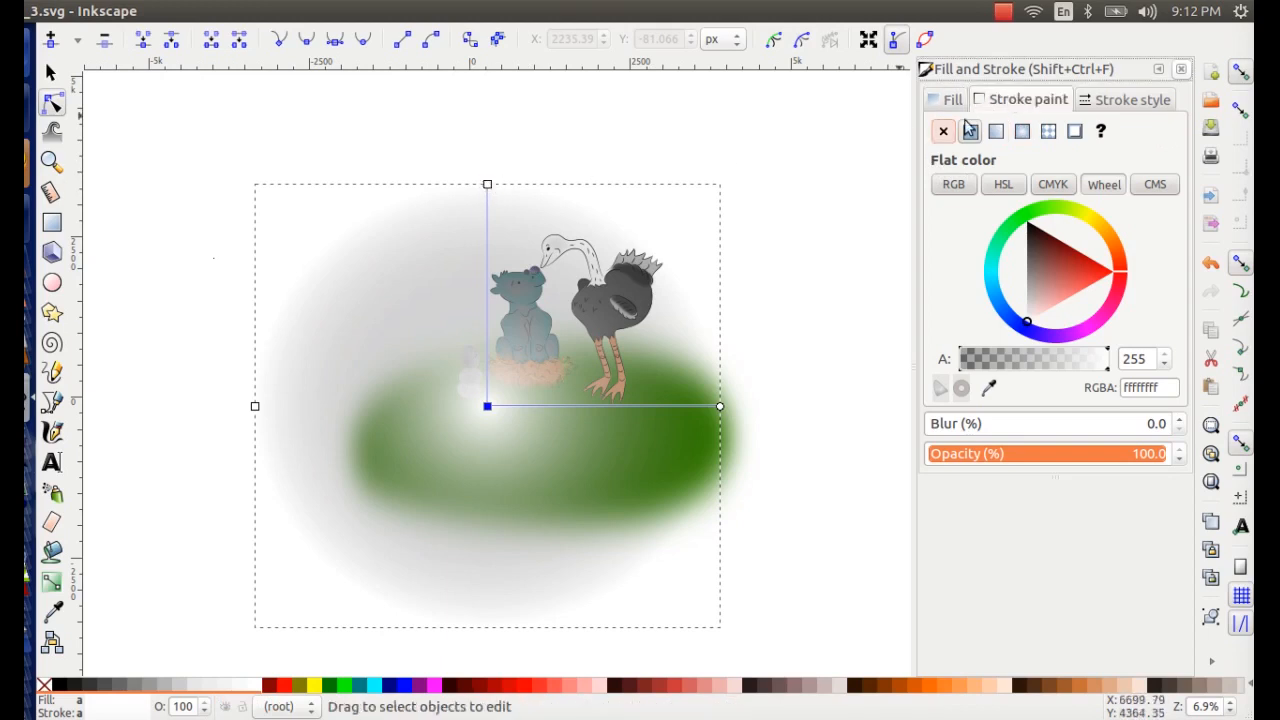
{"action": "left_click", "coordinate": [942, 131]}
{"action": "left_click", "coordinate": [953, 100]}
{"action": "left_click", "coordinate": [1022, 133]}
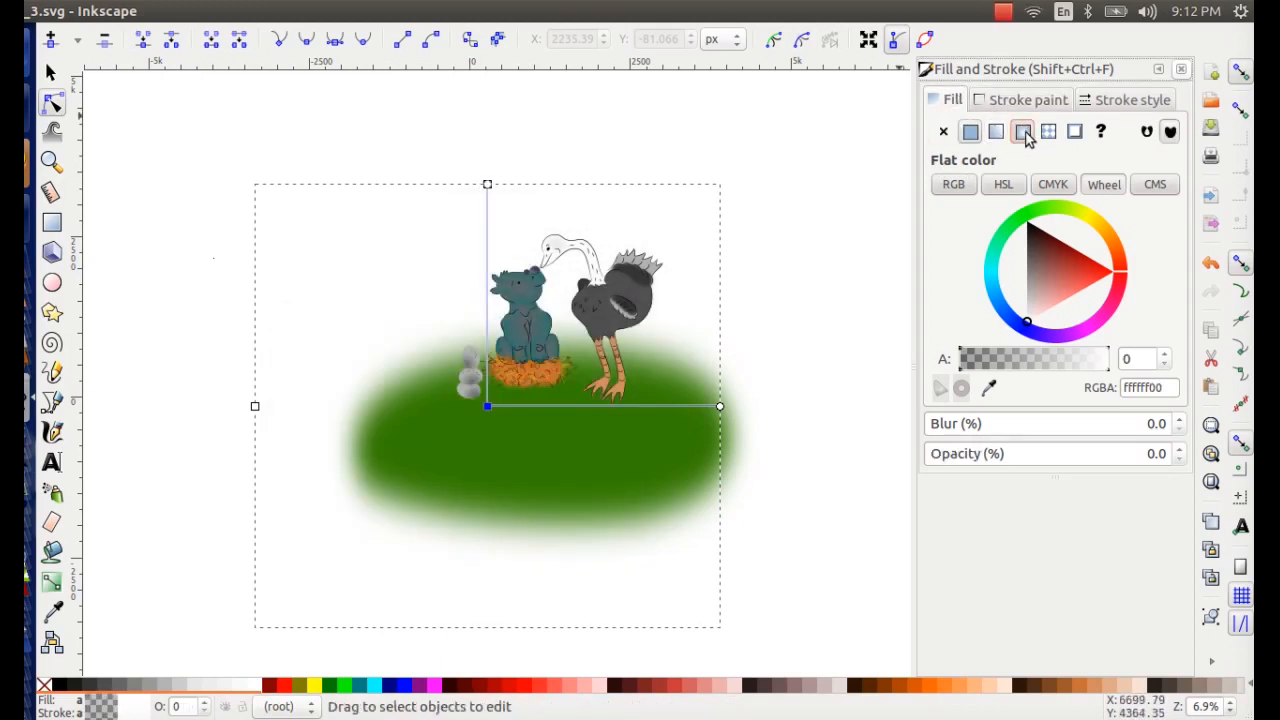
- Set the outer stop of the ellipse's radial gradient to fully opaque white
{"action": "left_click", "coordinate": [720, 406]}
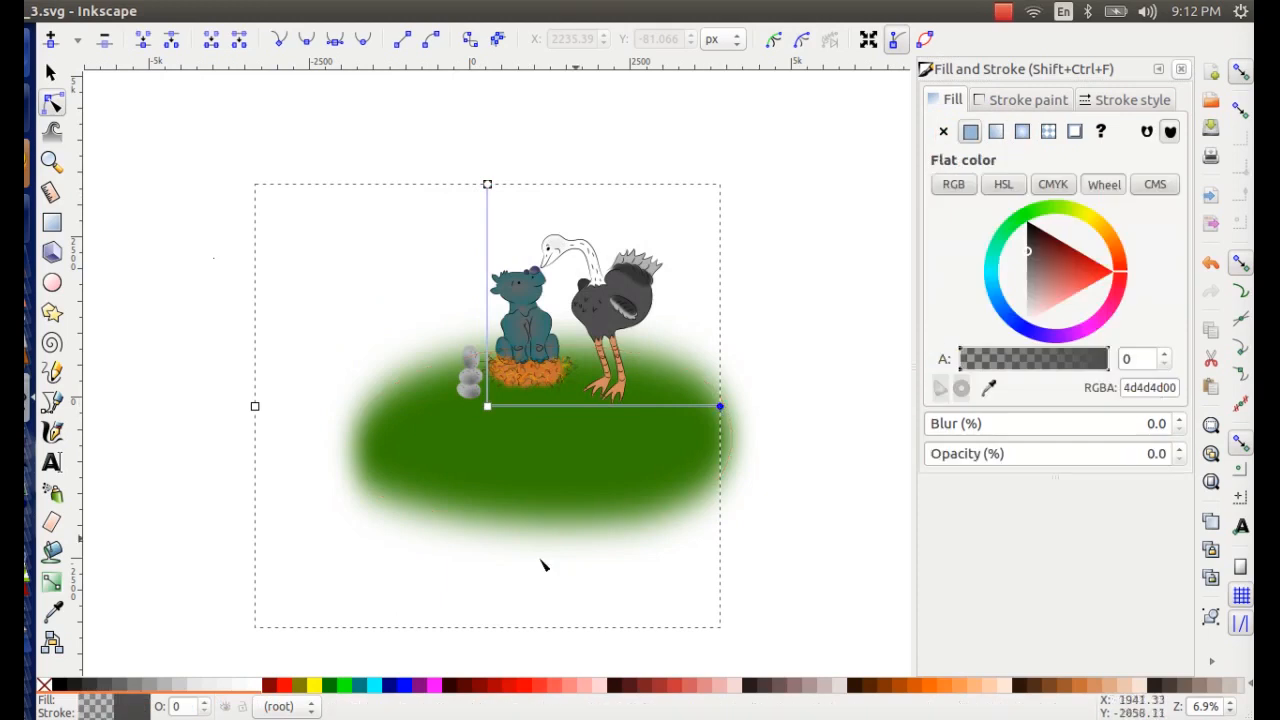
{"action": "left_click", "coordinate": [255, 686]}
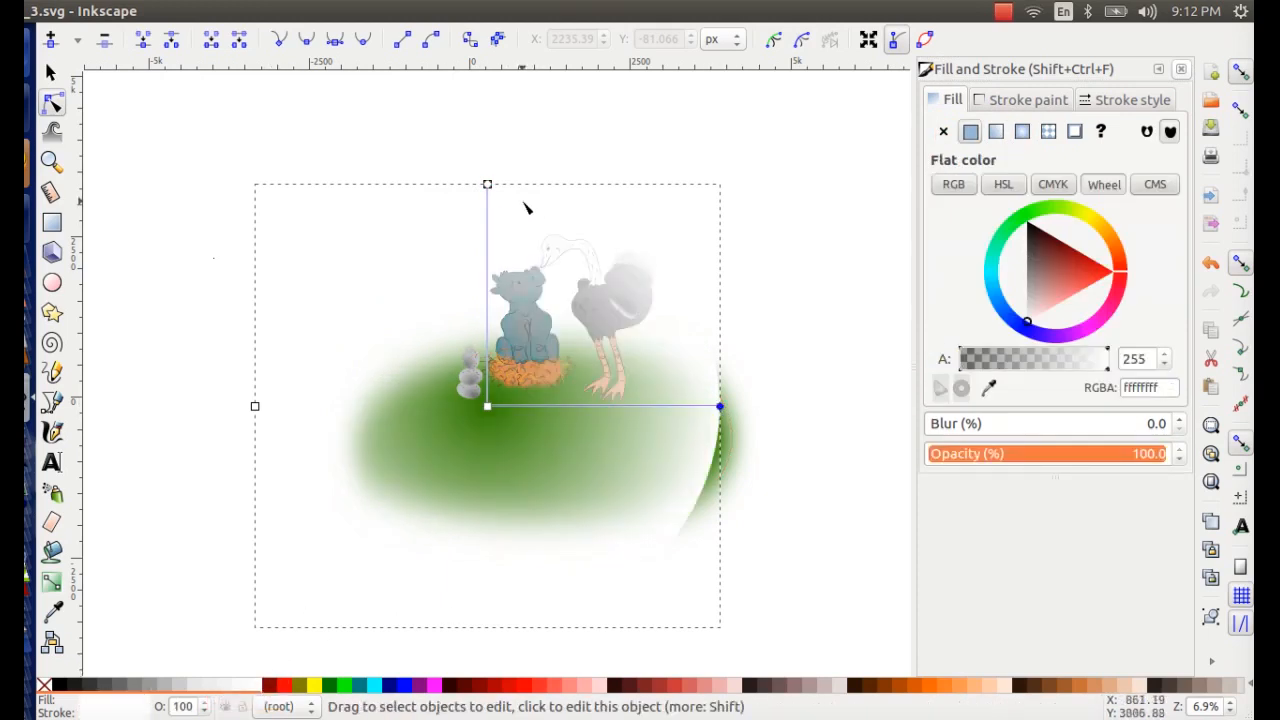
{"action": "left_click", "coordinate": [487, 184]}
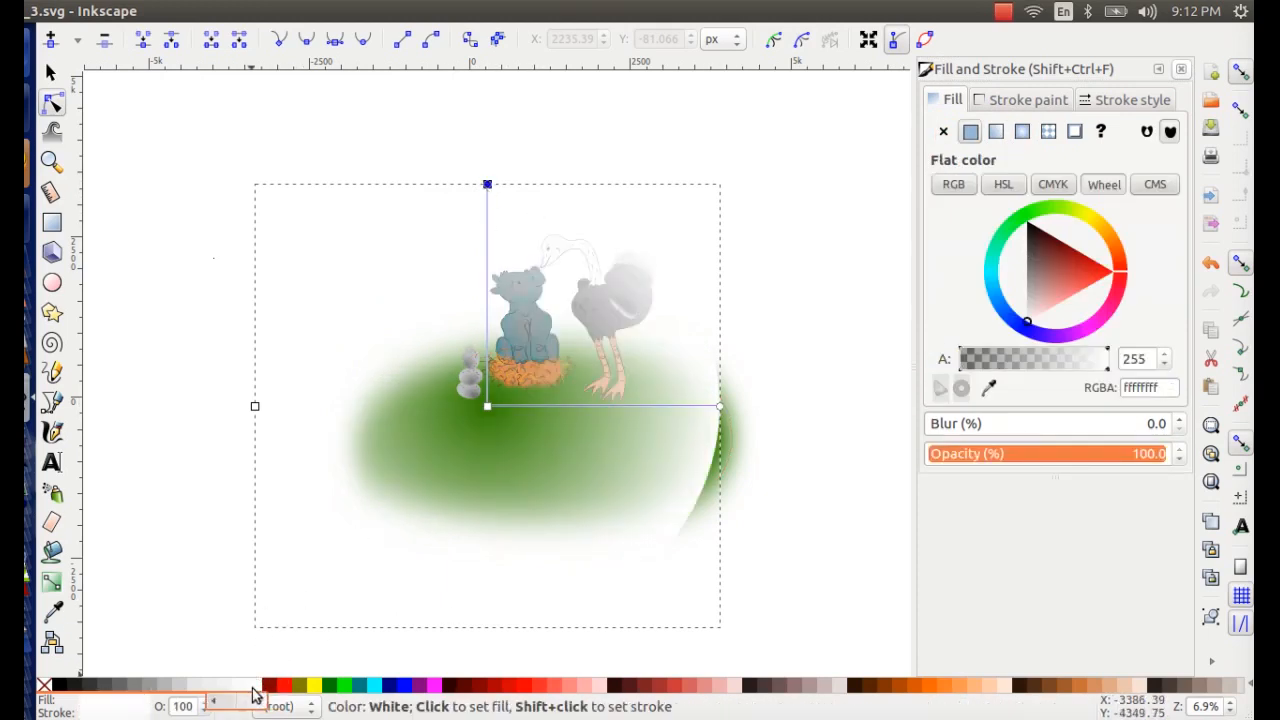
{"action": "left_click", "coordinate": [51, 73]}
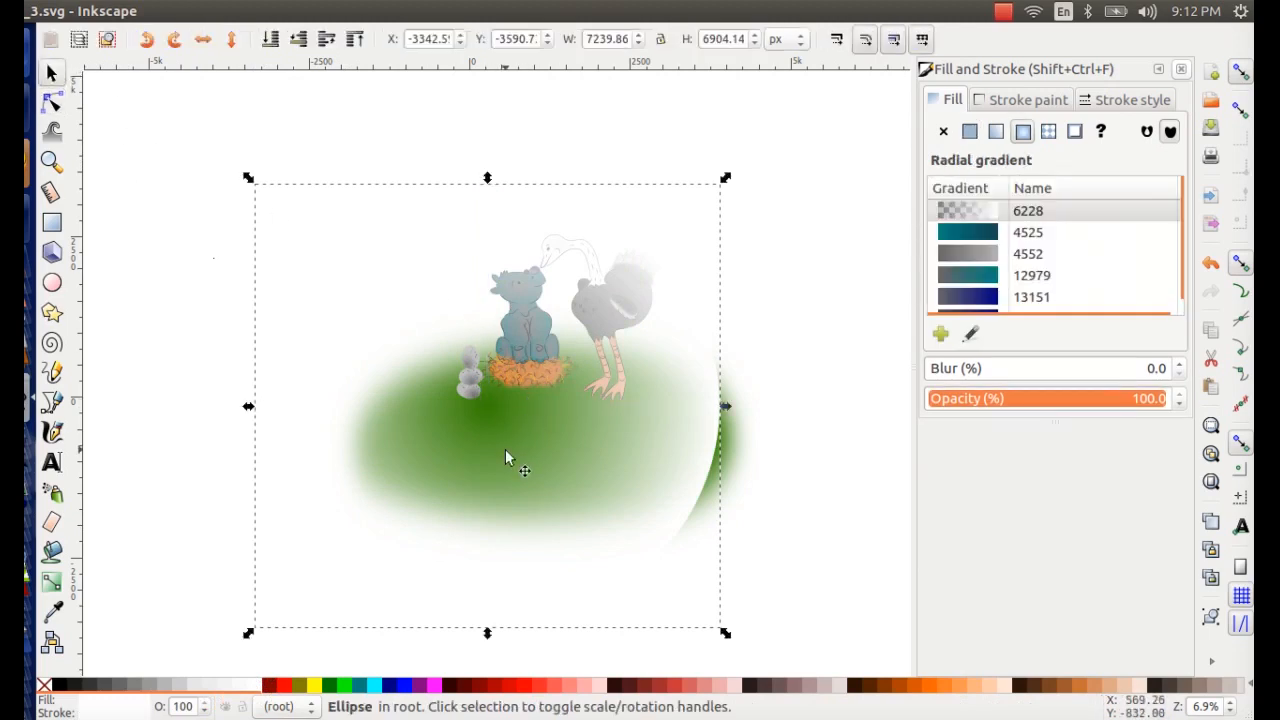
- Centre the white gradient ellipse over the scene and enlarge it to about 11847 by 11298 px
{"action": "left_click_drag", "start_coordinate": [505, 451], "coordinate": [577, 382]}
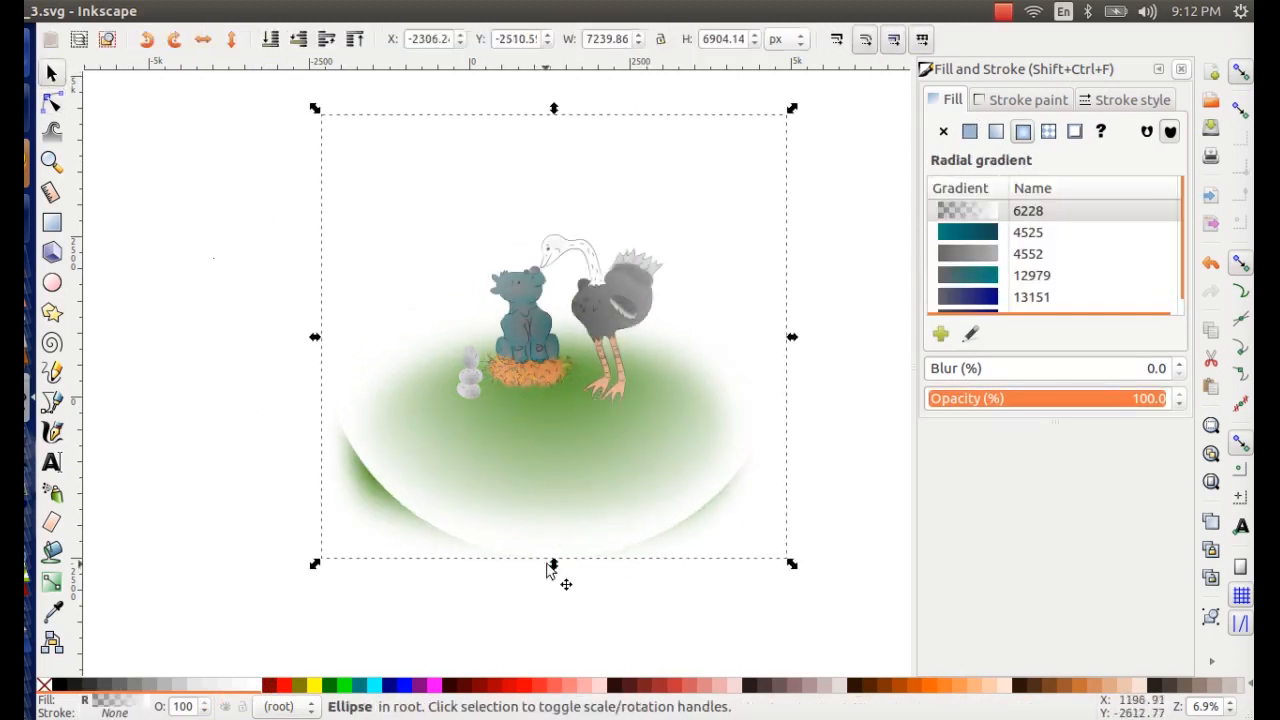
{"action": "left_click_drag", "start_coordinate": [549, 569], "coordinate": [553, 625]}
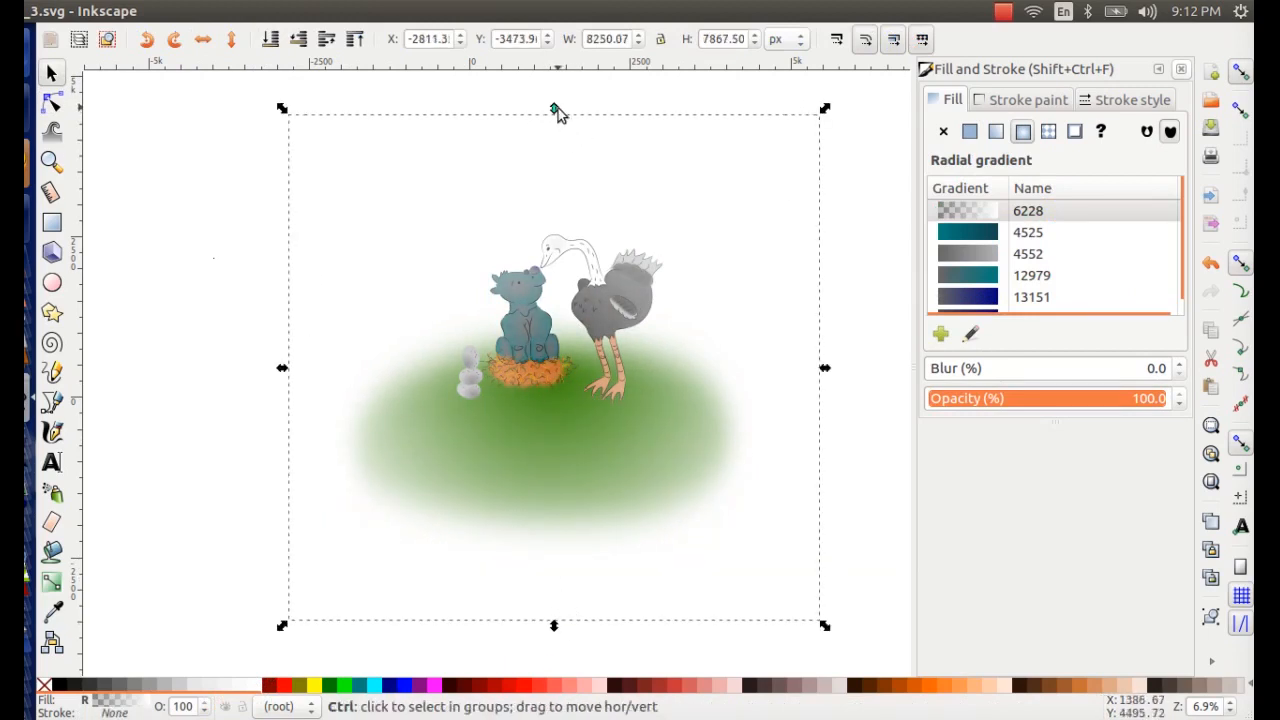
{"action": "left_click_drag", "start_coordinate": [558, 108], "coordinate": [555, 63]}
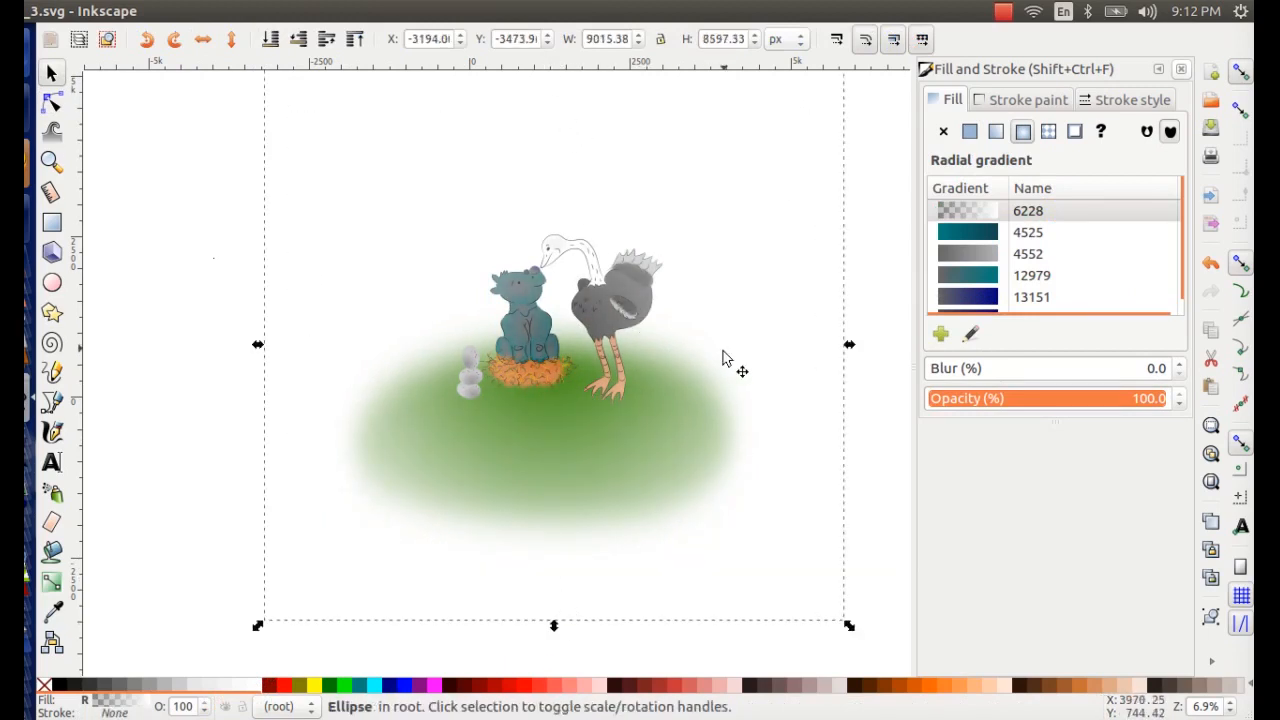
{"action": "key", "text": "minus"}
{"action": "key", "text": "minus"}
{"action": "left_click_drag", "start_coordinate": [676, 362], "coordinate": [728, 364]}
{"action": "left_click_drag", "start_coordinate": [376, 360], "coordinate": [333, 363]}
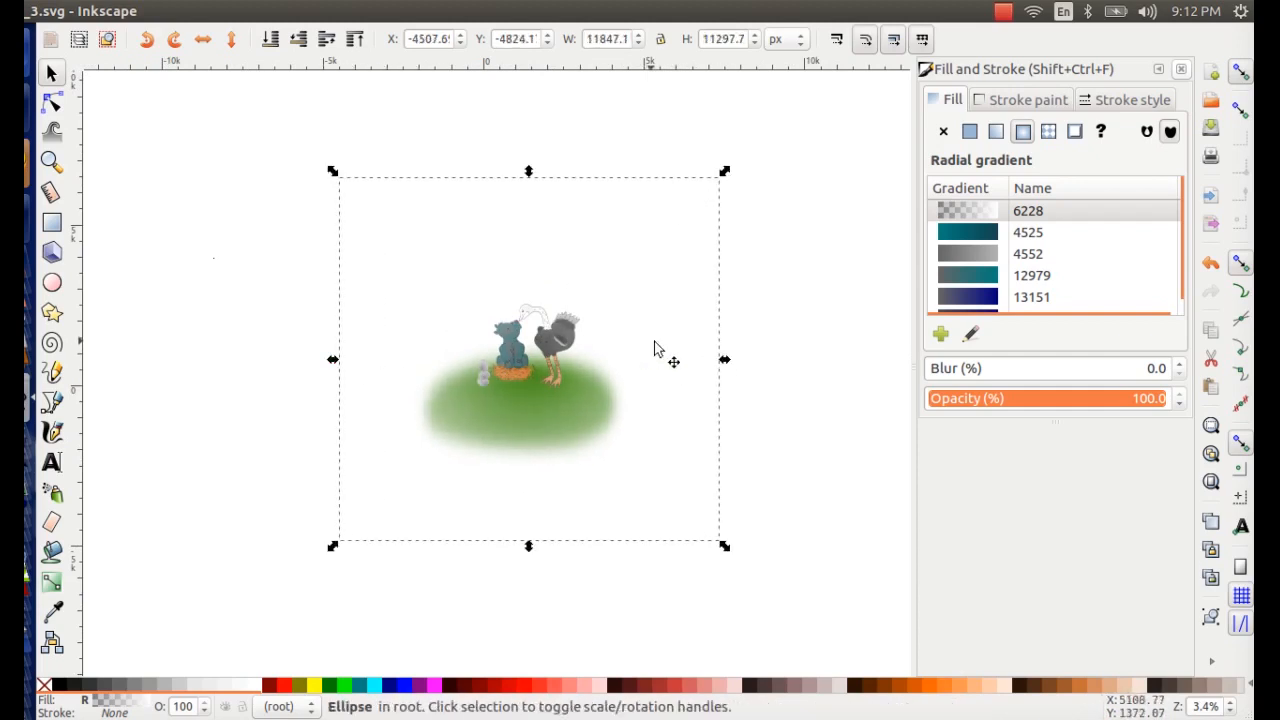
- Extend both radii of the ellipse's radial gradient well beyond the ellipse's edge to soften the white fade over the ground
{"action": "left_click", "coordinate": [58, 580]}
{"action": "left_click_drag", "start_coordinate": [716, 360], "coordinate": [817, 355]}
{"action": "left_click_drag", "start_coordinate": [528, 178], "coordinate": [523, 68]}
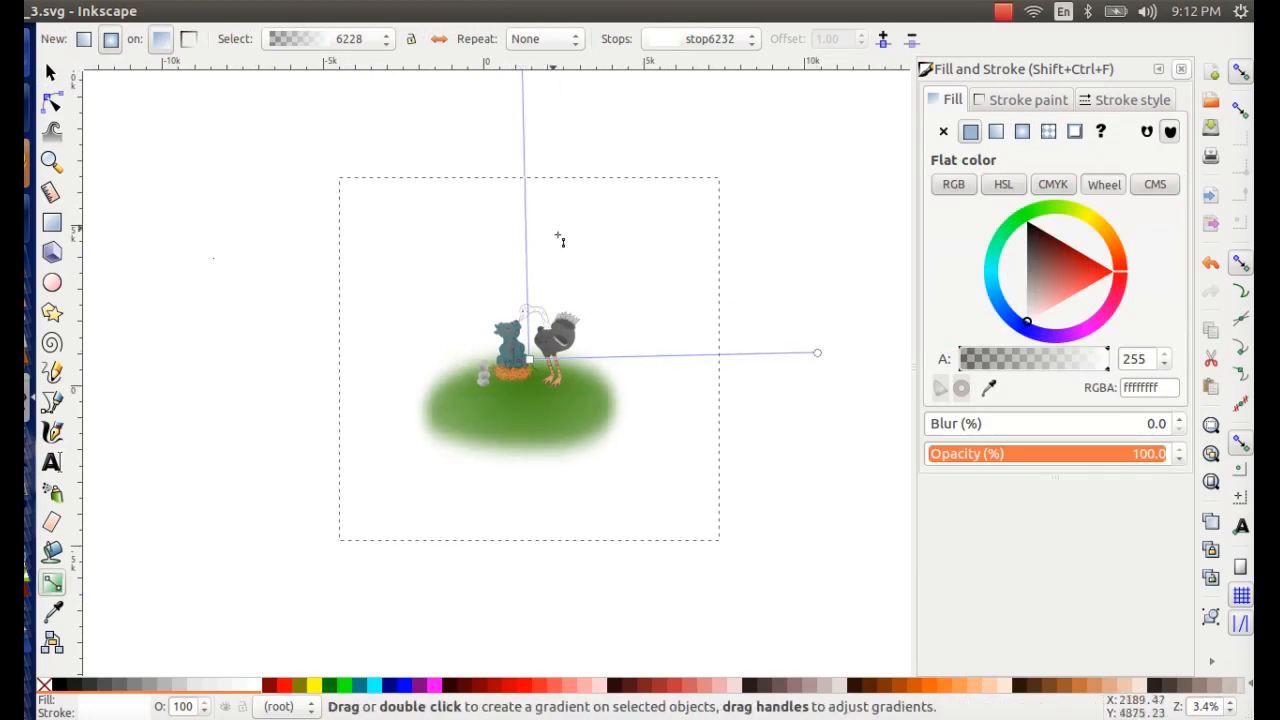
{"action": "key", "text": "minus"}
{"action": "left_click_drag", "start_coordinate": [512, 222], "coordinate": [511, 142]}
{"action": "left_click_drag", "start_coordinate": [661, 360], "coordinate": [641, 387]}
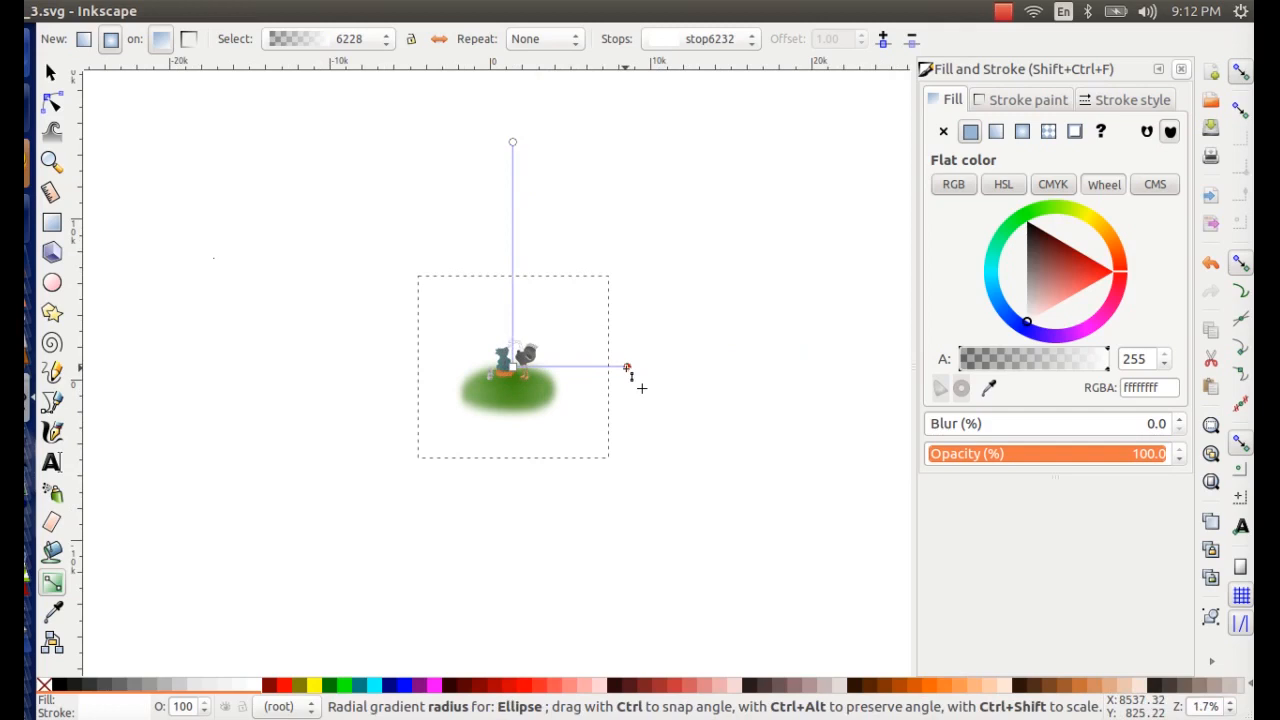
{"action": "key", "text": "plus"}
{"action": "key", "text": "plus"}
{"action": "key", "text": "plus"}
{"action": "key", "text": "plus"}
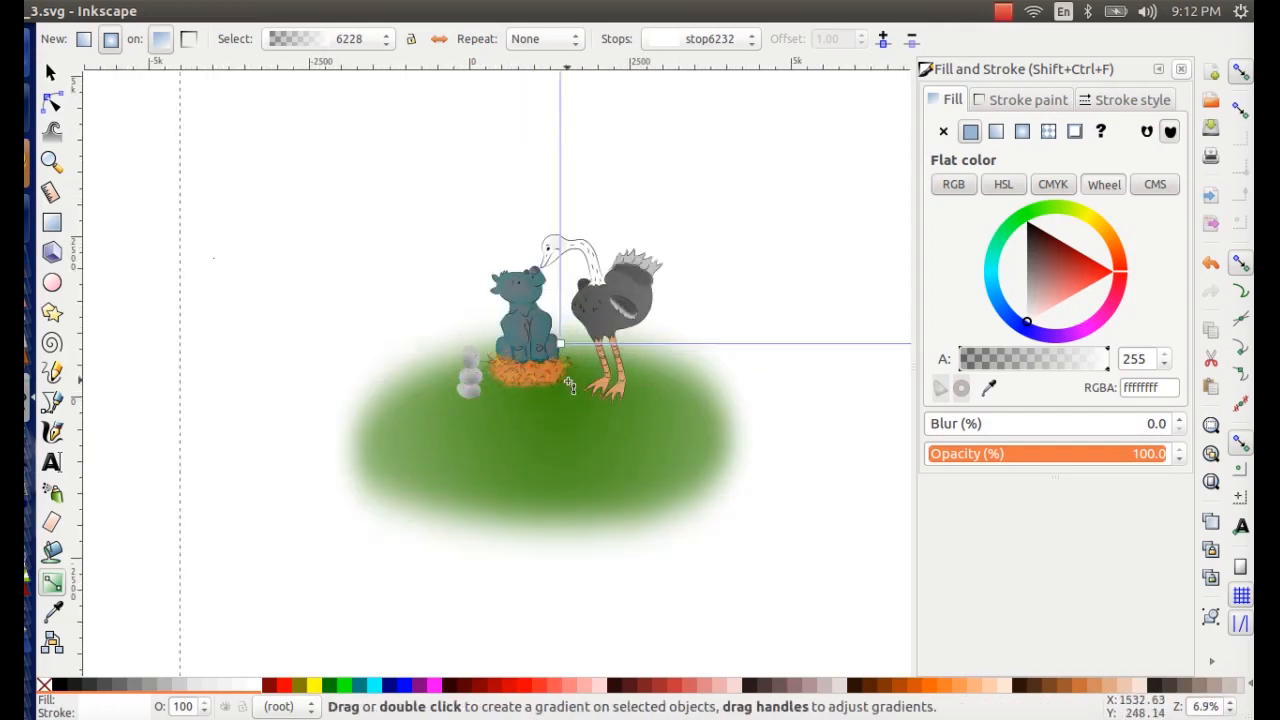
{"action": "key", "text": "minus"}
{"action": "key", "text": "minus"}
- Stack the gradient ellipse behind the characters and directly above the blurred ground
{"action": "left_click", "coordinate": [51, 73]}
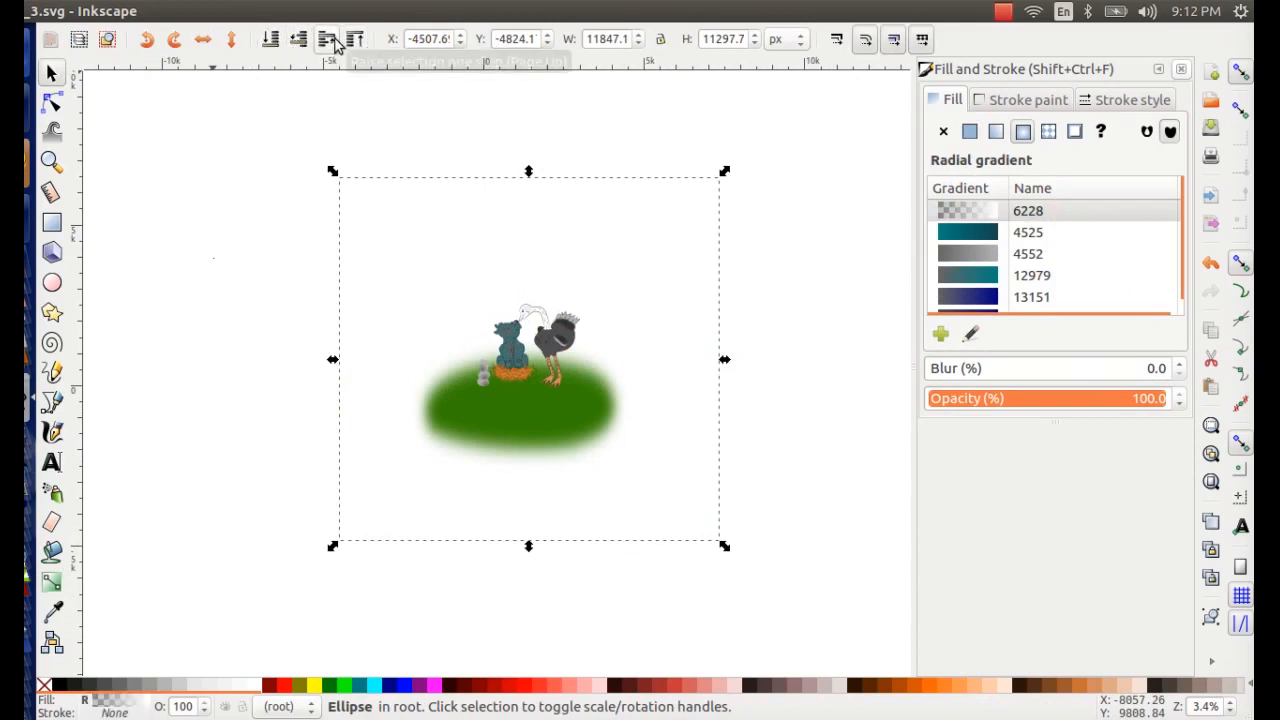
{"action": "left_click", "coordinate": [335, 40]}
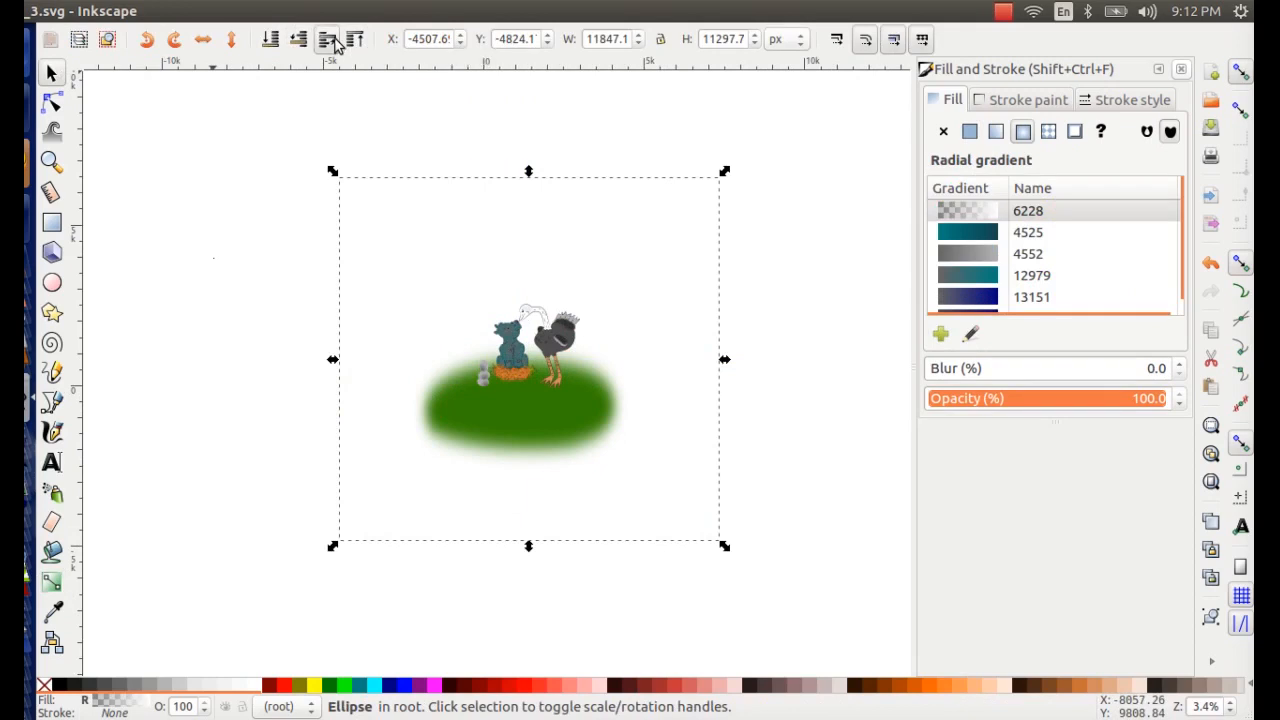
{"action": "left_click", "coordinate": [282, 335]}
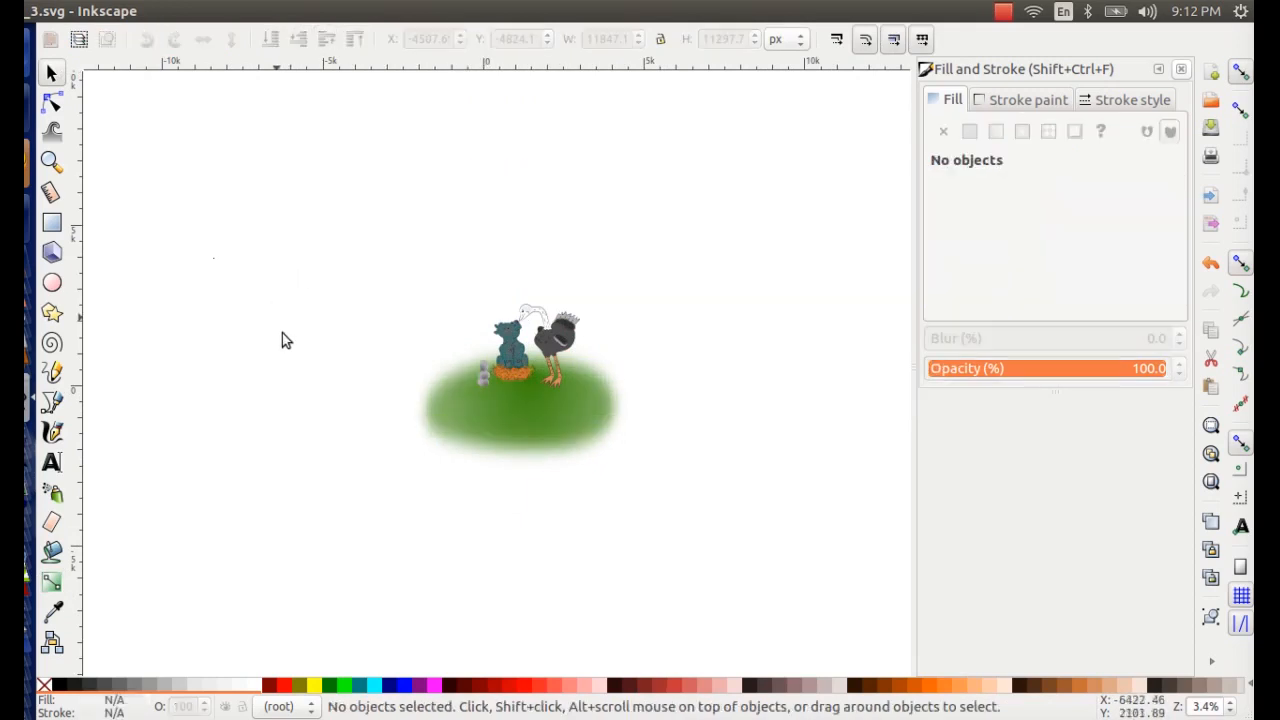
{"action": "scroll", "coordinate": [518, 408], "scroll_direction": "up", "scroll_amount": 1}
{"action": "scroll", "coordinate": [510, 410], "scroll_direction": "up", "scroll_amount": 2}
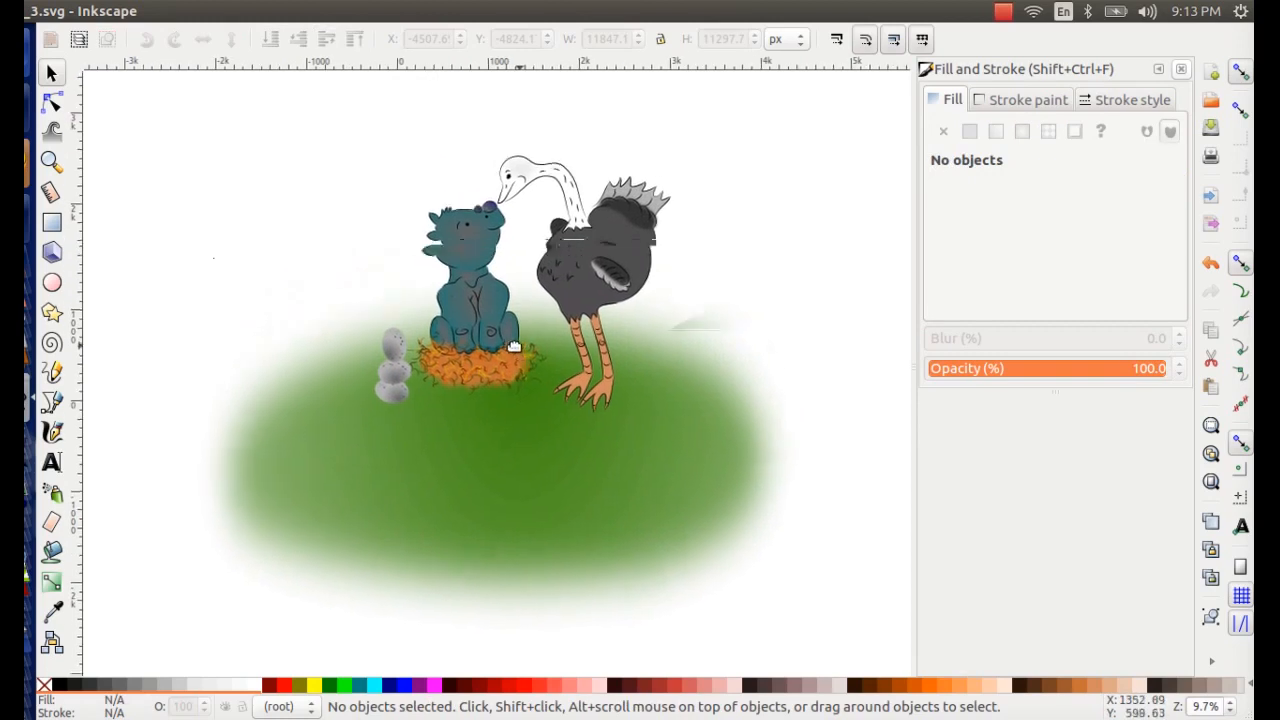
- Lower the gradient ellipse to the bottom of the stack and flatten the blurred ground by moving its lower edge up
{"action": "left_click", "coordinate": [457, 506]}
{"action": "scroll", "coordinate": [443, 415], "scroll_direction": "down", "scroll_amount": 2}
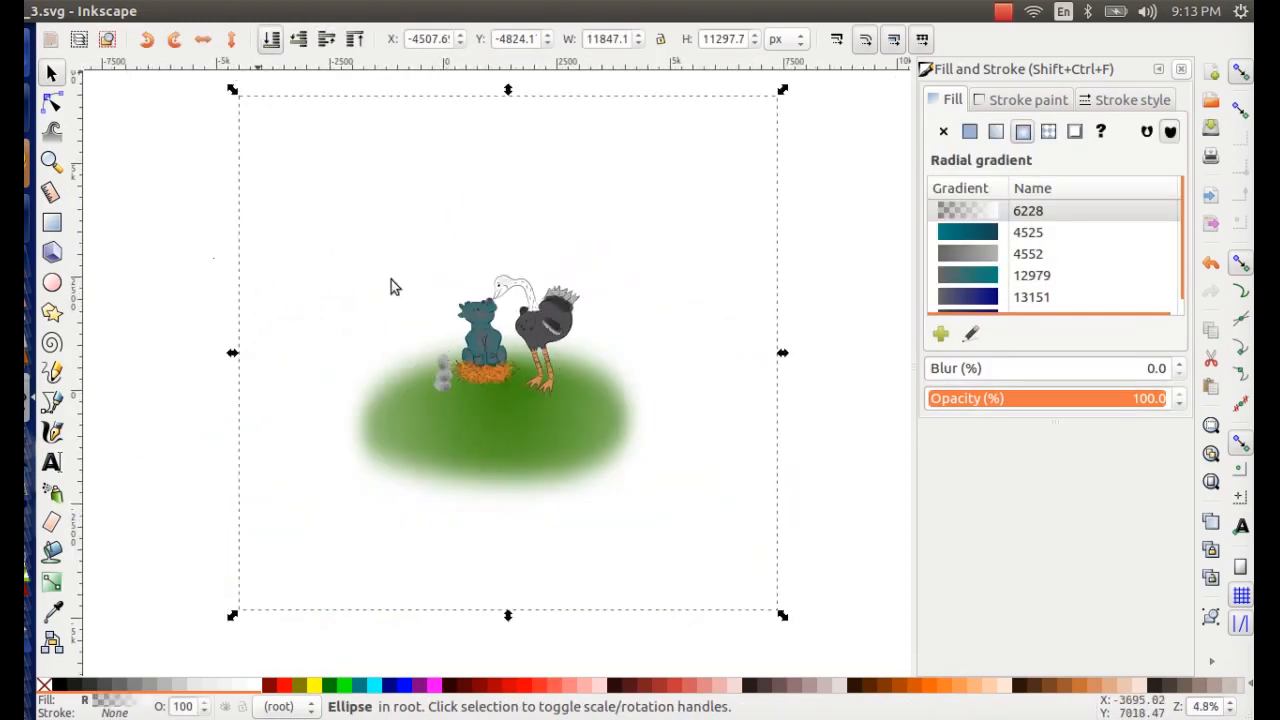
{"action": "left_click", "coordinate": [509, 458]}
{"action": "left_click_drag", "start_coordinate": [497, 518], "coordinate": [497, 471]}
- Raise the gradient ellipse one level so it lies over the flattened ground, and deselect it
{"action": "left_click", "coordinate": [390, 280]}
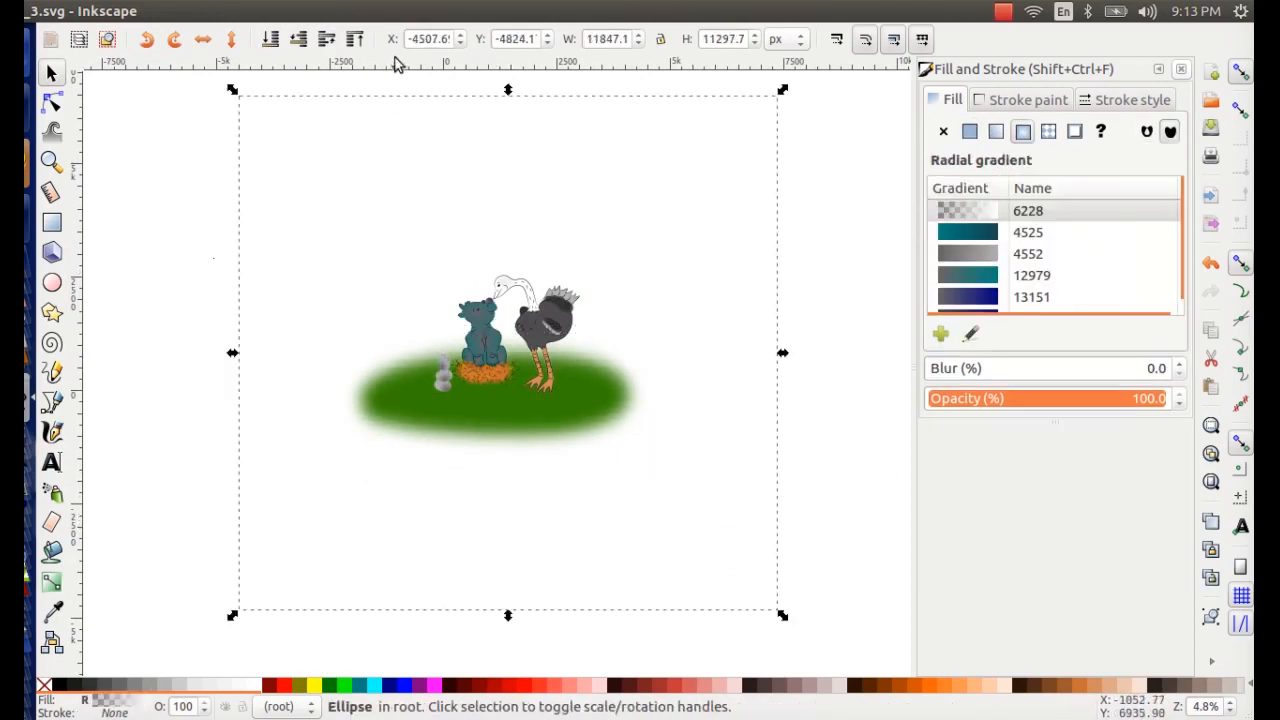
{"action": "left_click", "coordinate": [328, 43]}
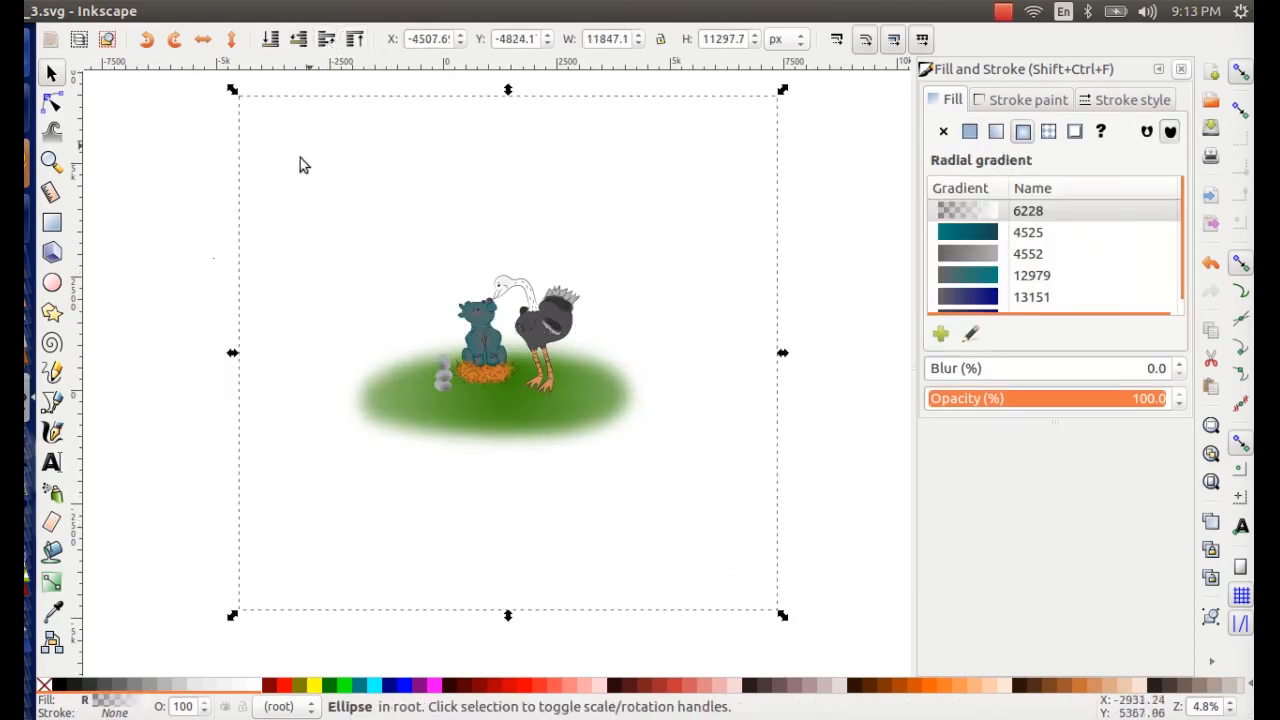
{"action": "left_click", "coordinate": [162, 172]}
- Examine the finished scene up close and as a whole, checking the characters, eggs, nest and ground fade
{"action": "key", "text": "minus"}
{"action": "key", "text": "plus"}
{"action": "key", "text": "plus"}
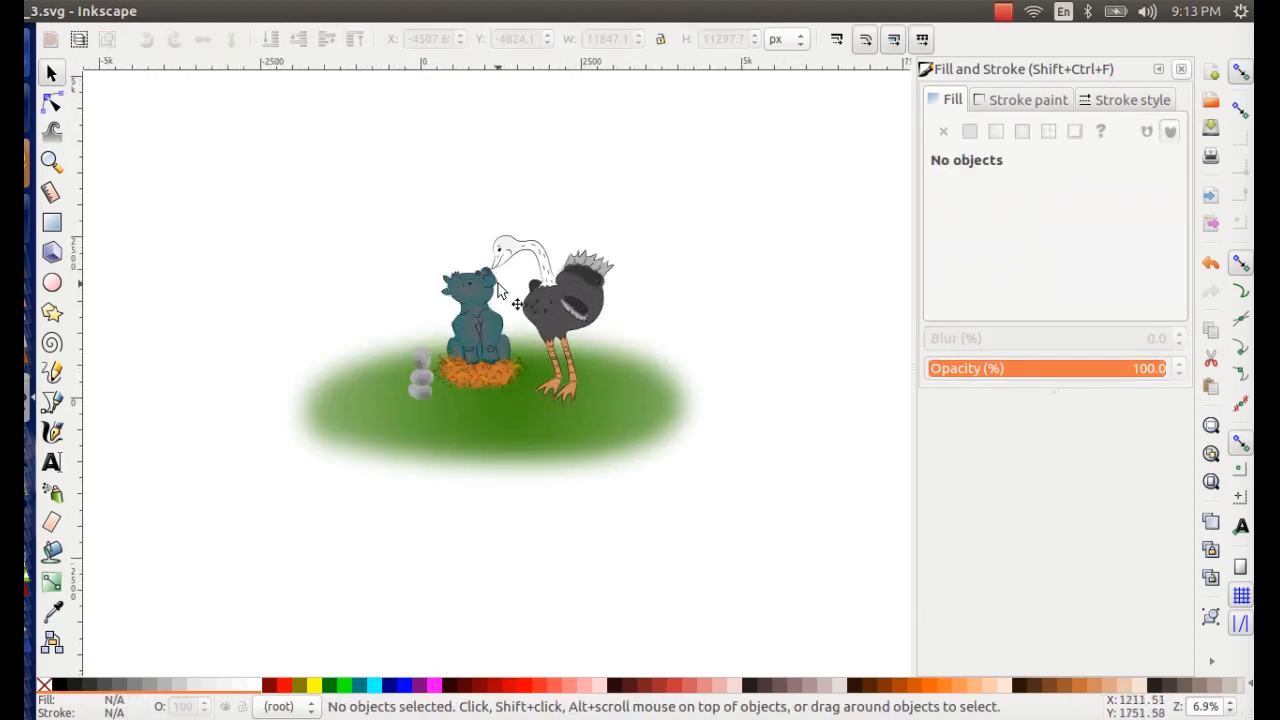
{"action": "key", "text": "plus"}
{"action": "key", "text": "plus"}
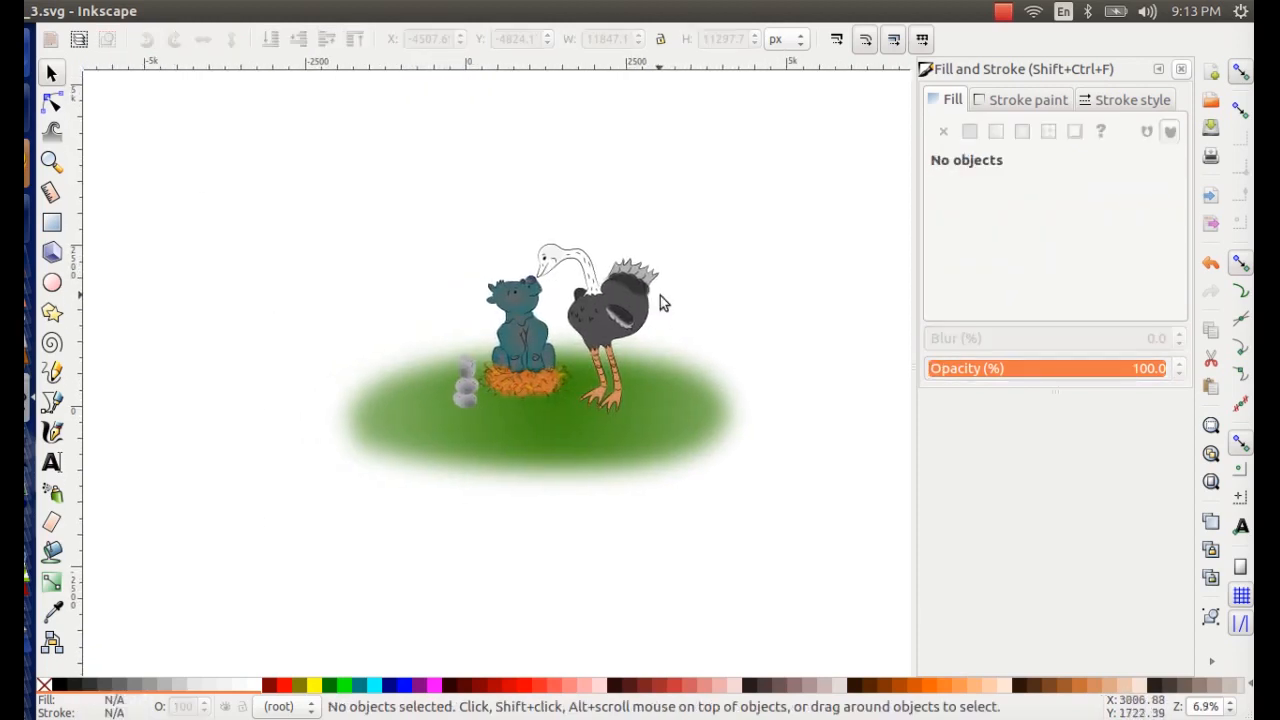
{"action": "key", "text": "plus"}
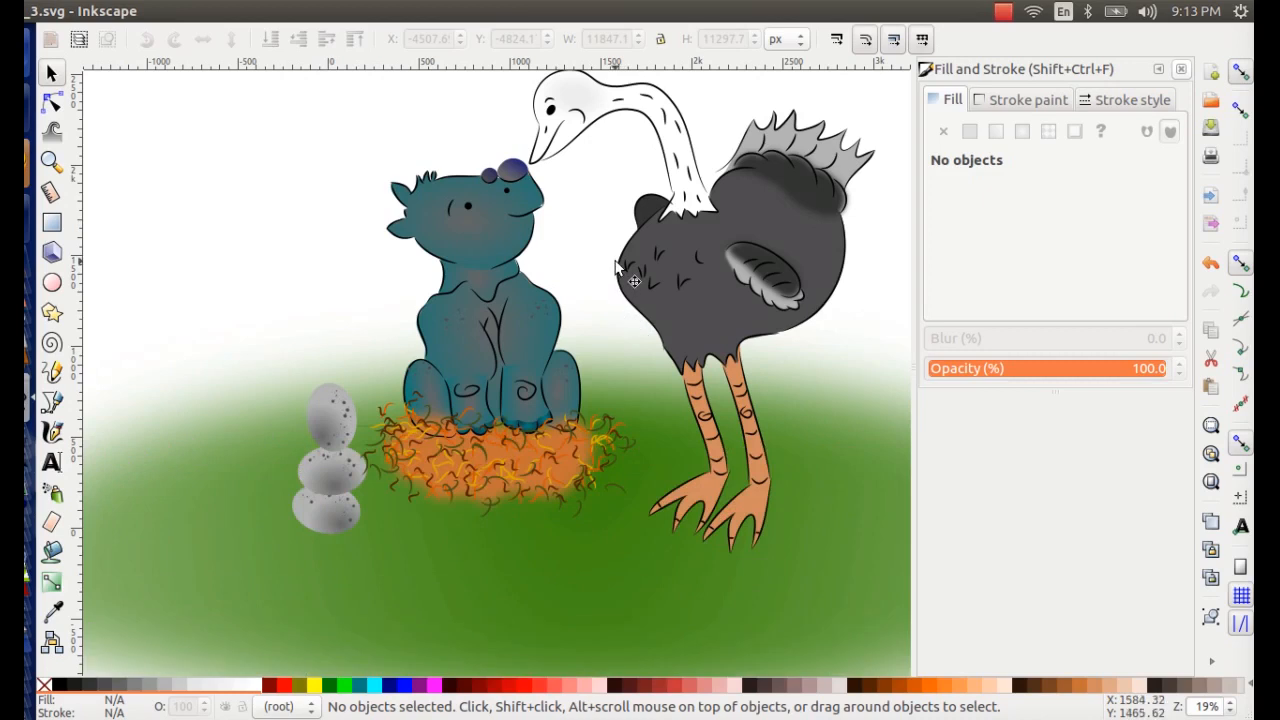
{"action": "left_click_drag", "start_coordinate": [718, 246], "coordinate": [708, 258]}
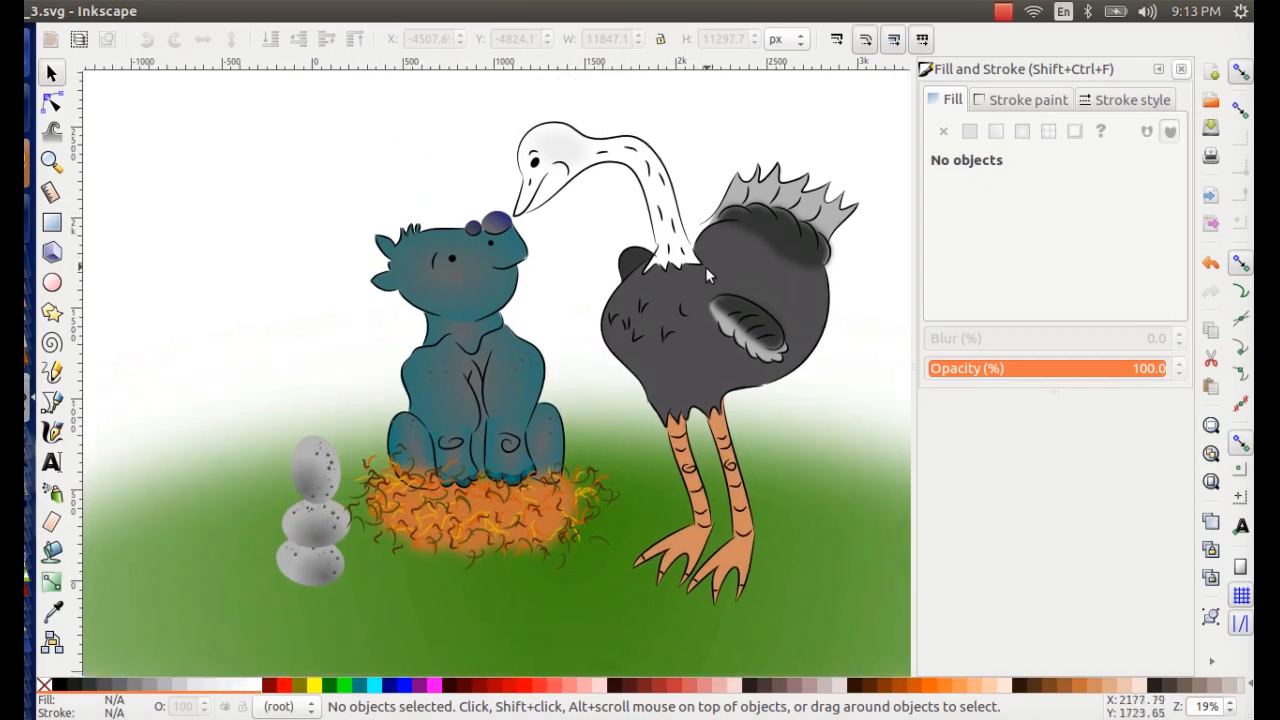
{"action": "key", "text": "minus"}
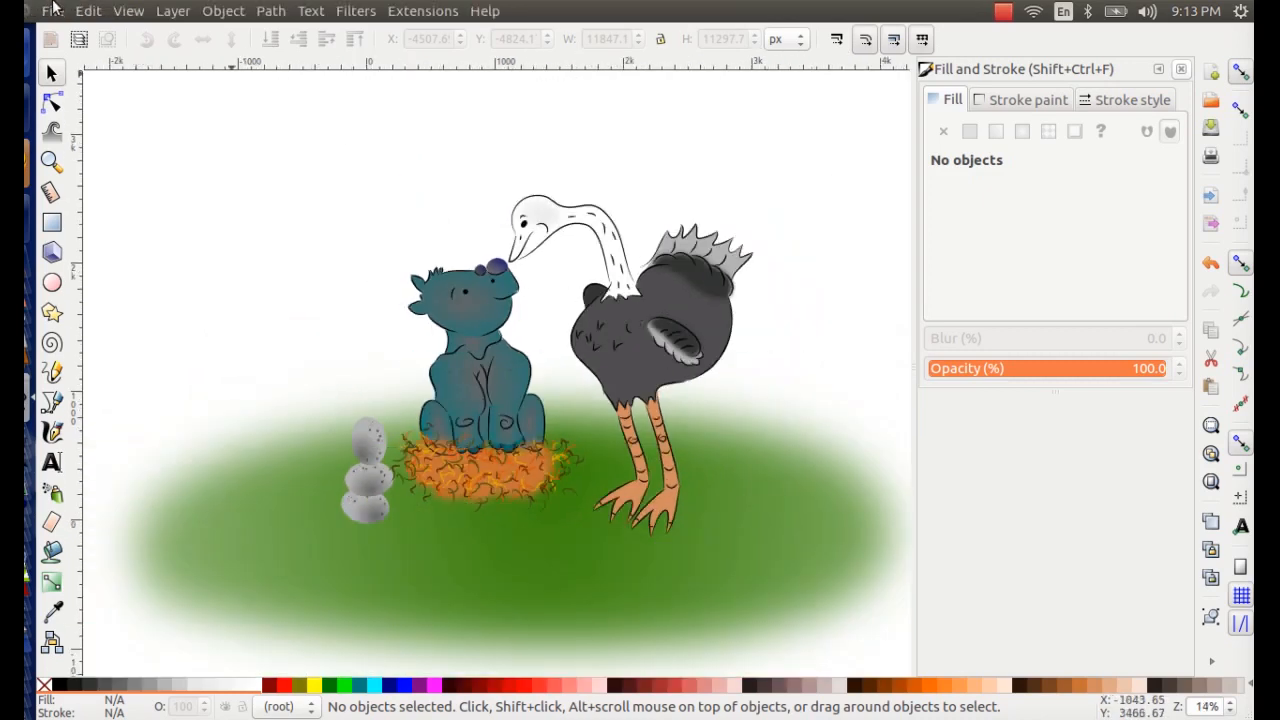
- Save the drawing as rhino_3.svg, replacing the existing file, and close the Fill and Stroke dialog to show the whole scene
{"action": "left_click", "coordinate": [49, 11]}
{"action": "left_click", "coordinate": [110, 162]}
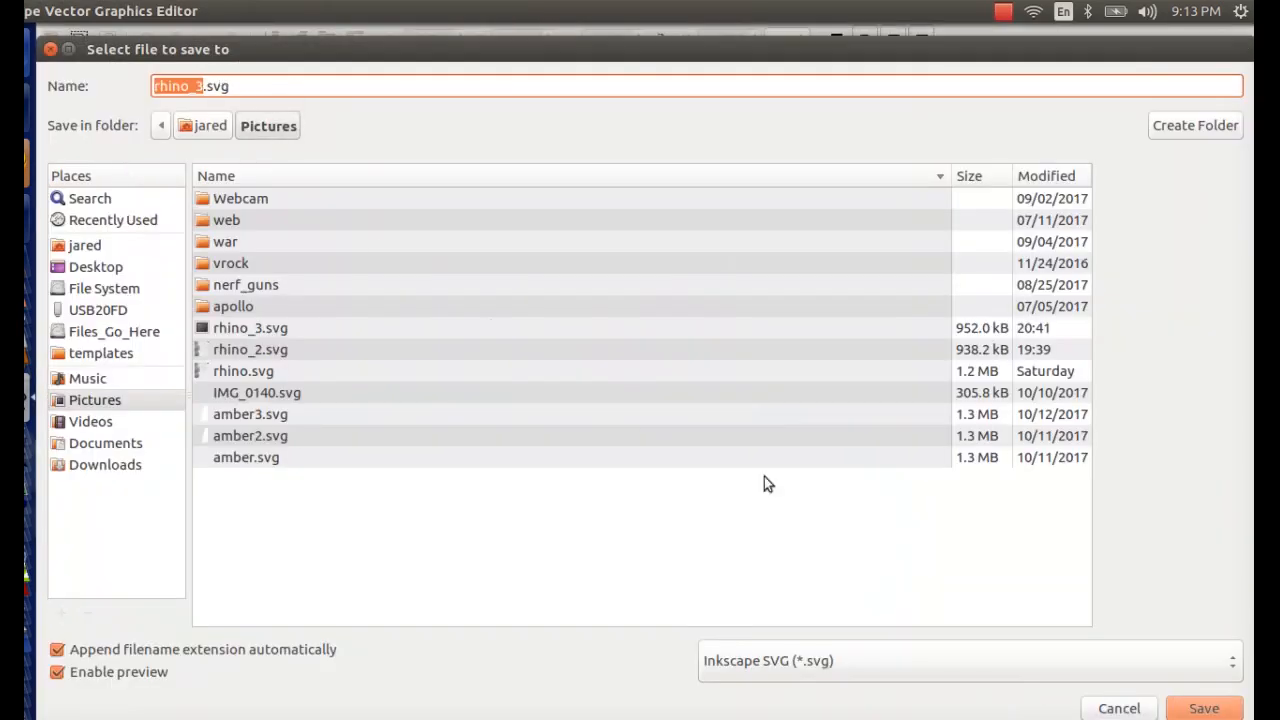
{"action": "left_click", "coordinate": [1205, 708]}
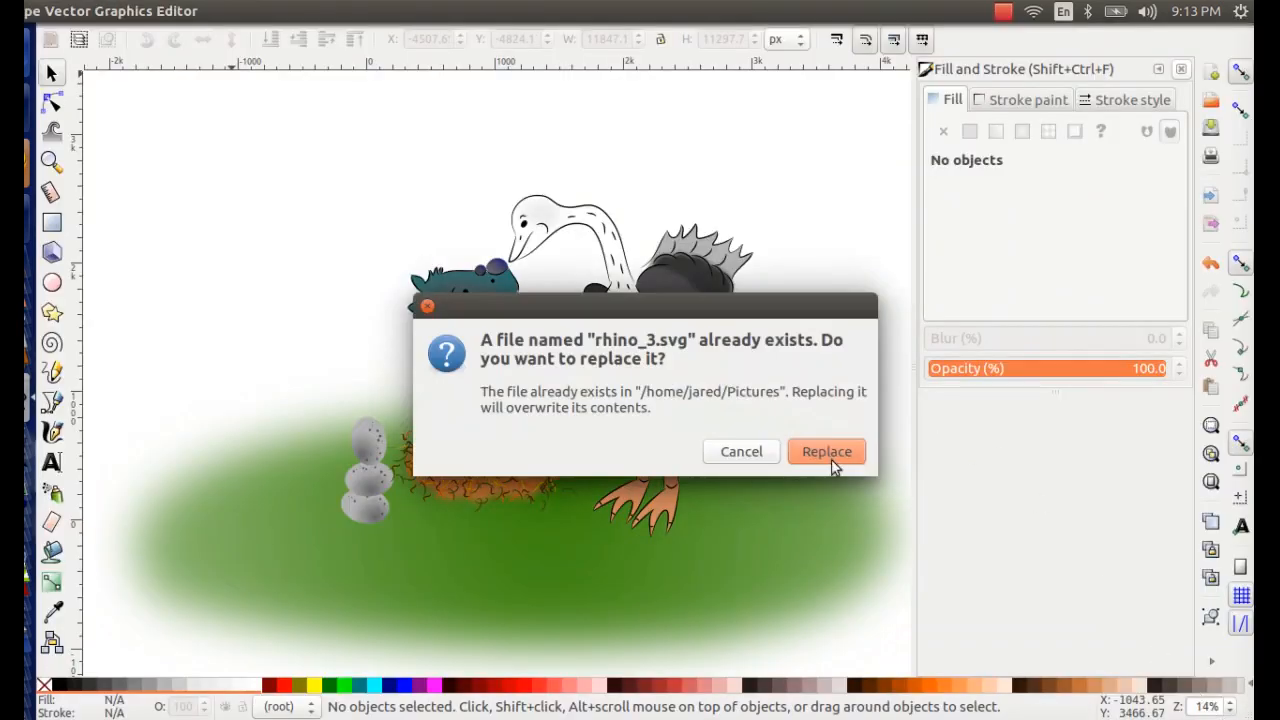
{"action": "left_click", "coordinate": [827, 455]}
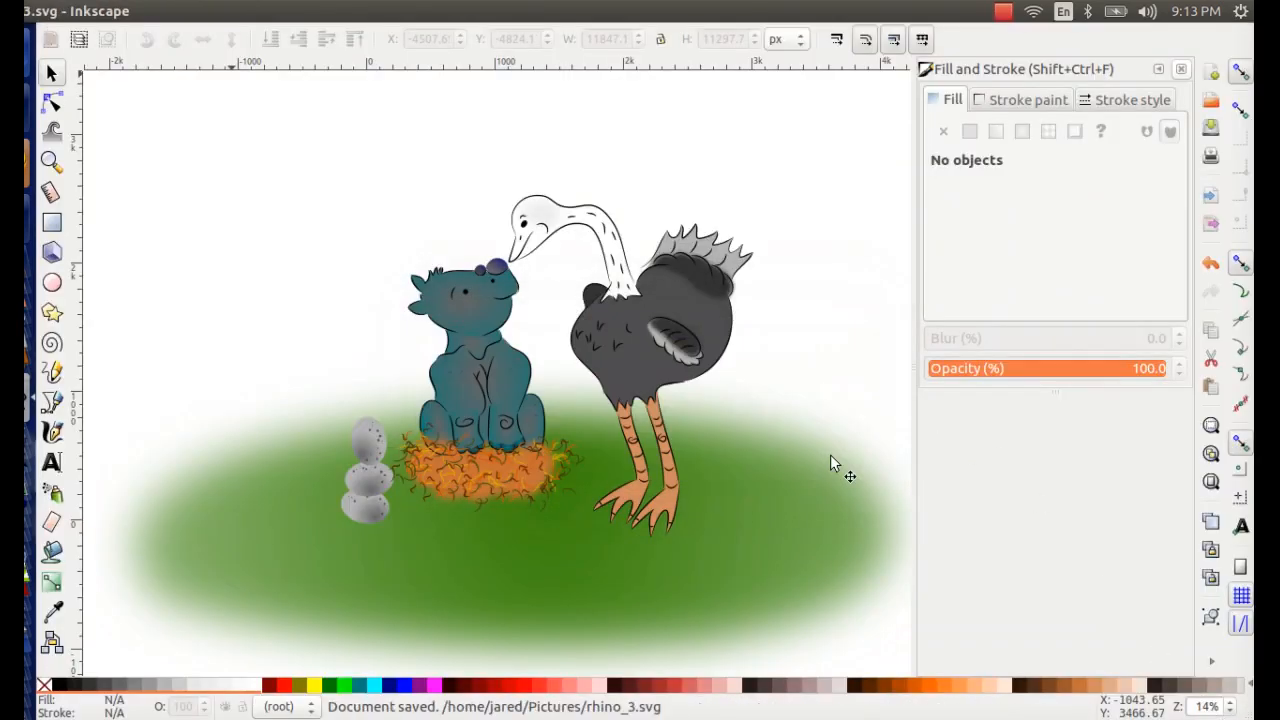
{"action": "left_click", "coordinate": [1180, 70]}
{"action": "left_click_drag", "start_coordinate": [554, 421], "coordinate": [633, 391]}
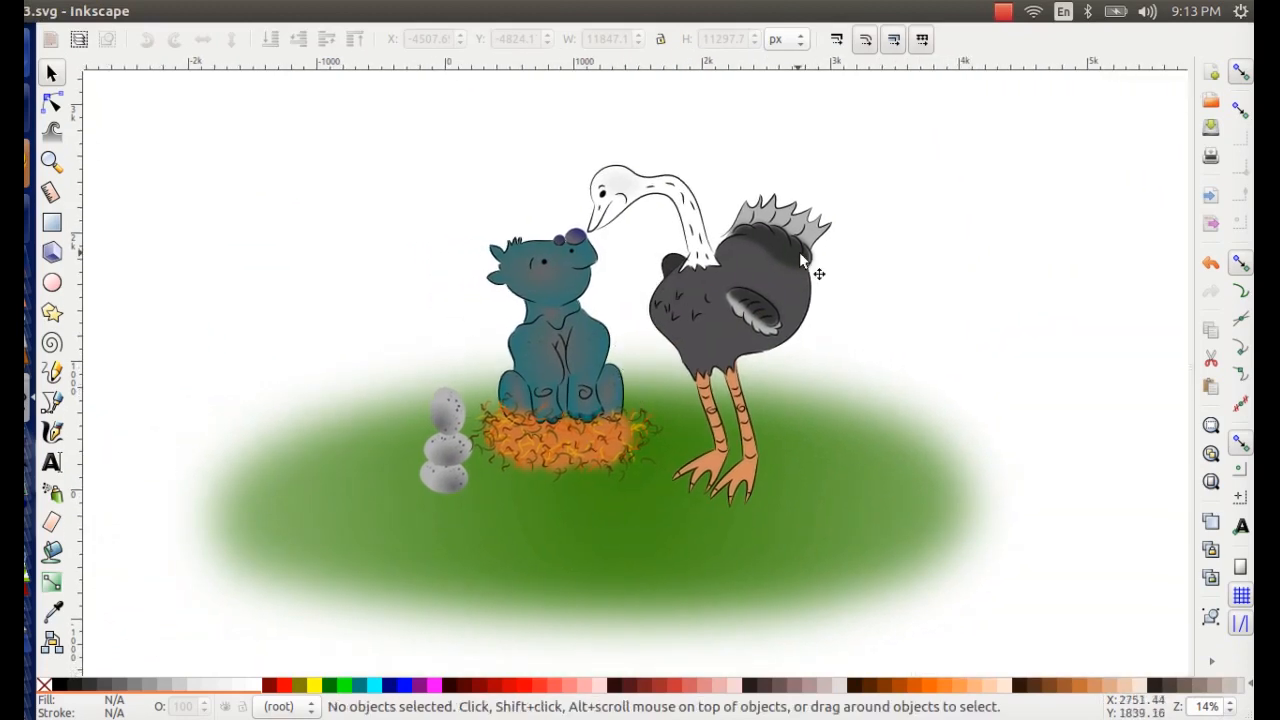
{"action": "left_click", "coordinate": [1007, 8]}
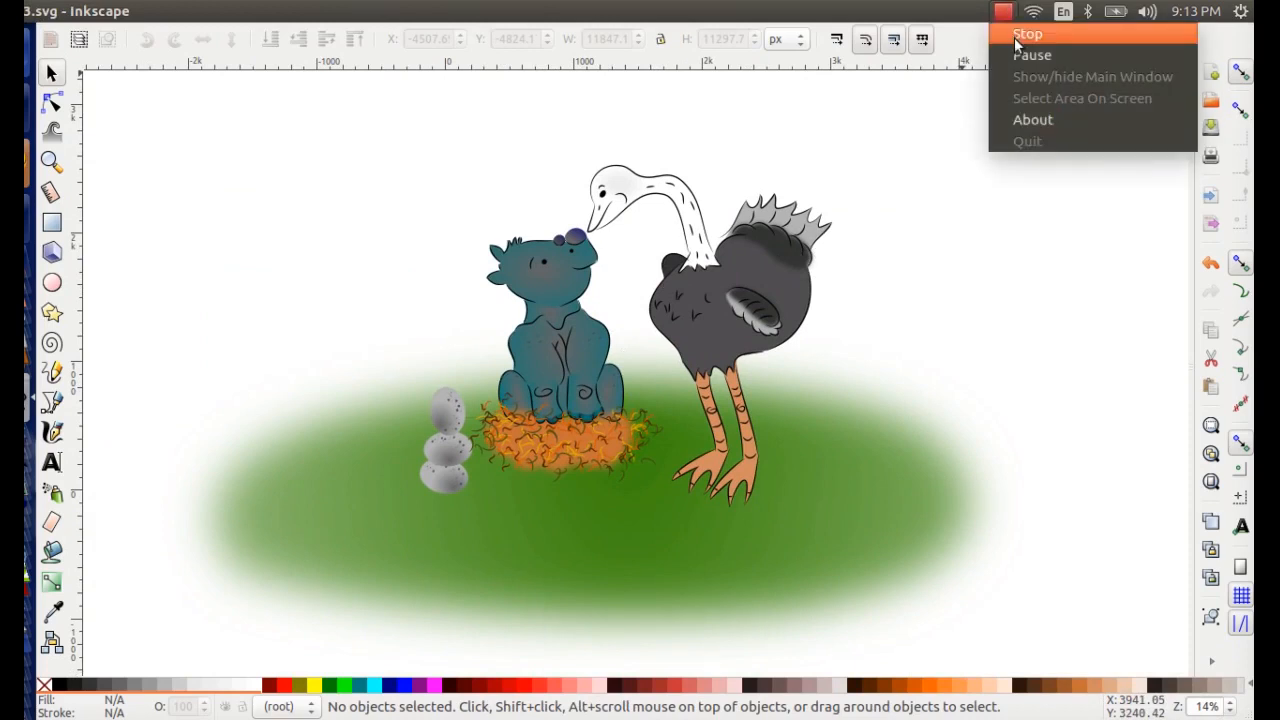
{"action": "left_click", "coordinate": [1014, 37]}
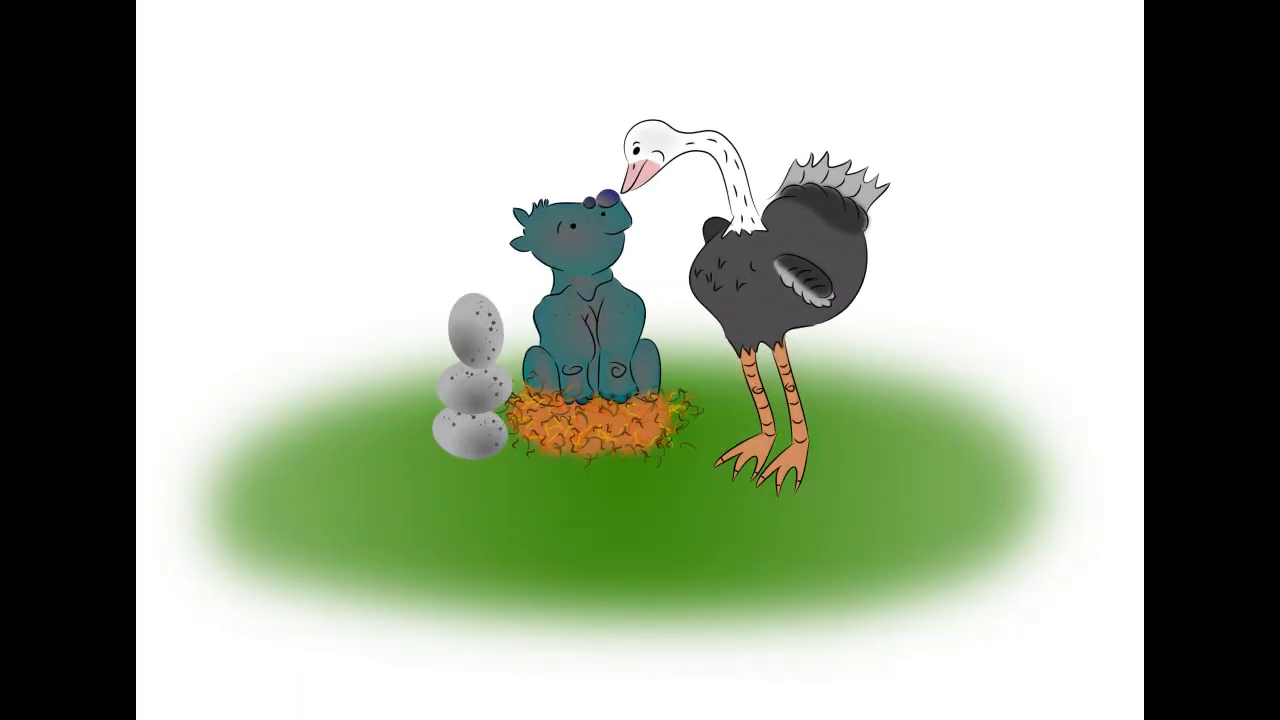